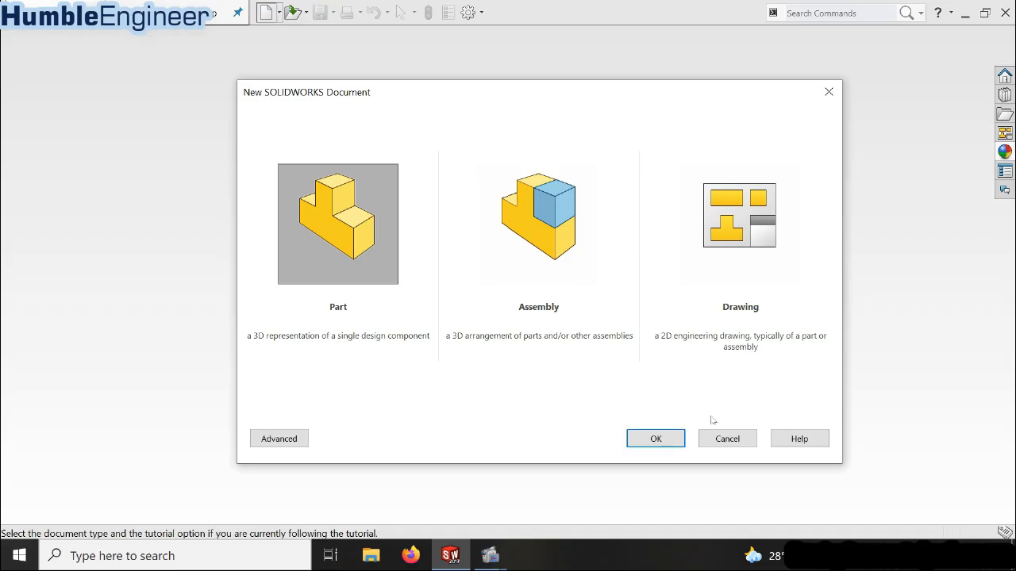
Create a new part document, give the view a plain white background and toggle Shadows In Shaded Mode
click(667, 437)
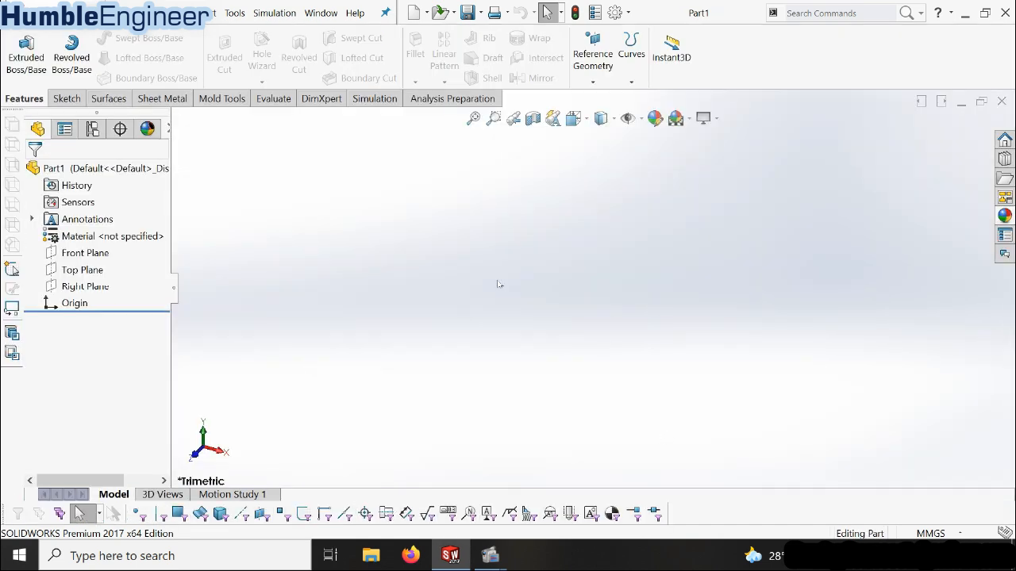
click(689, 119)
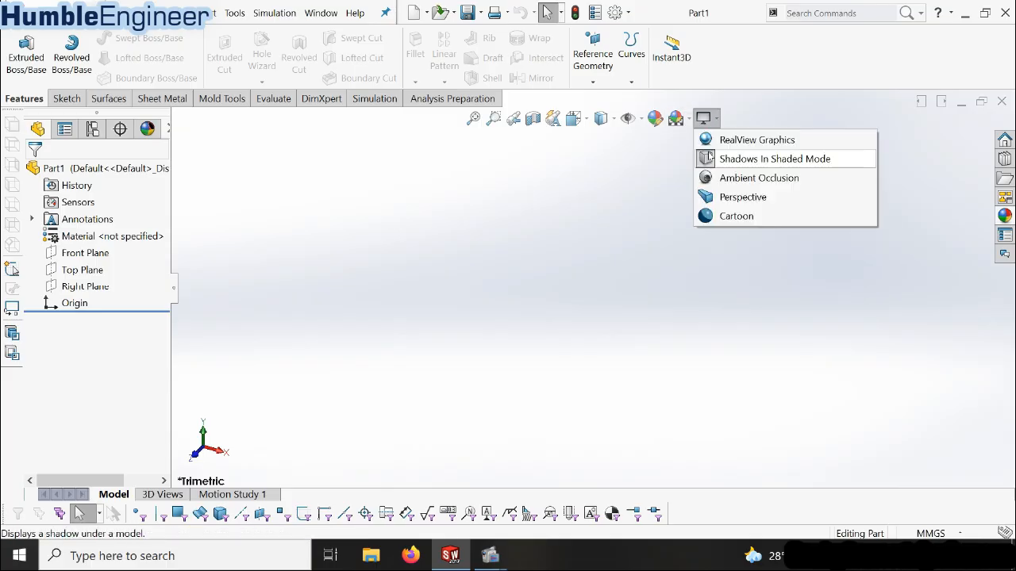
click(698, 159)
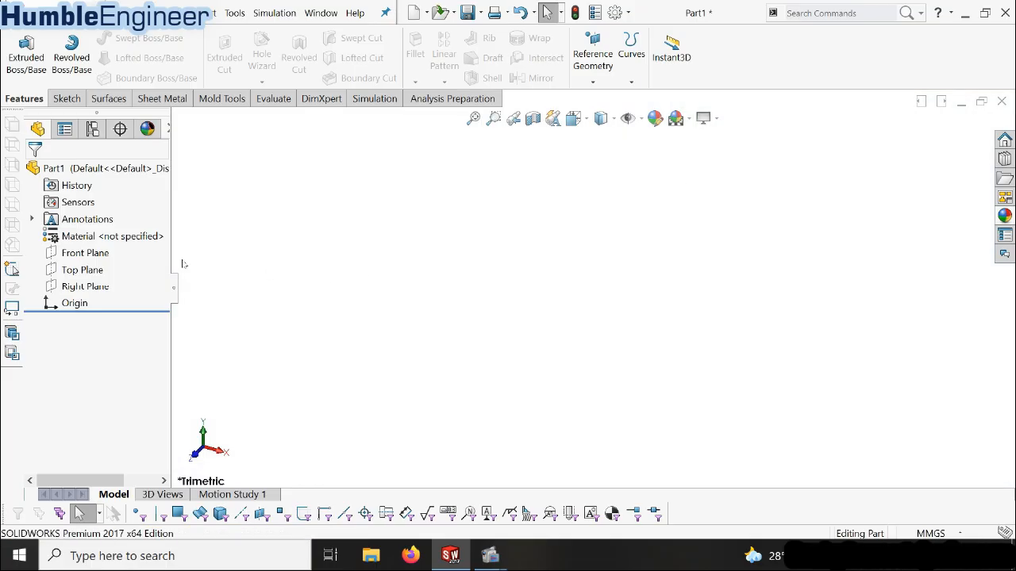
Create a reference plane offset 600 mm from the Front Plane
click(93, 252)
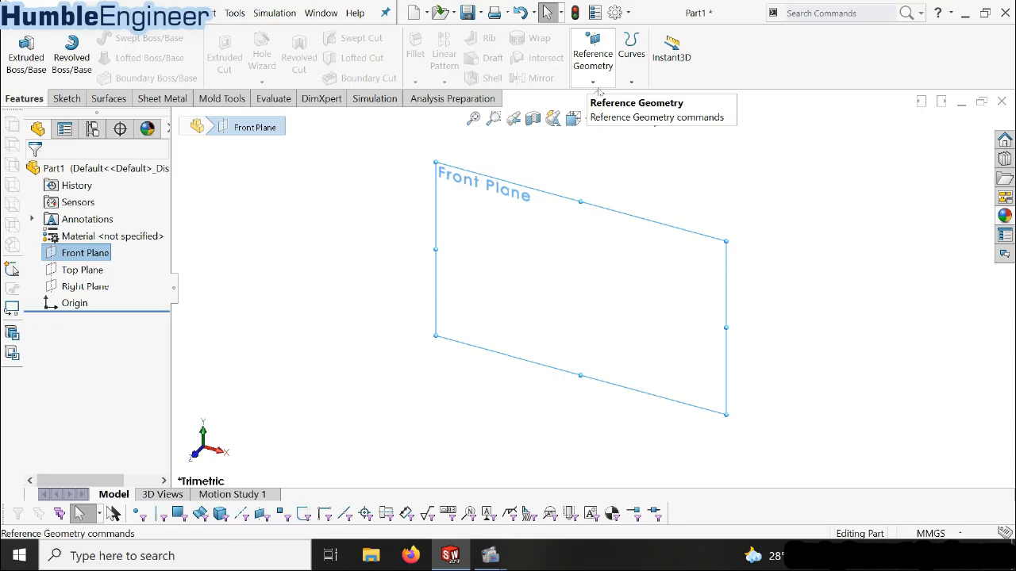
click(607, 66)
click(600, 95)
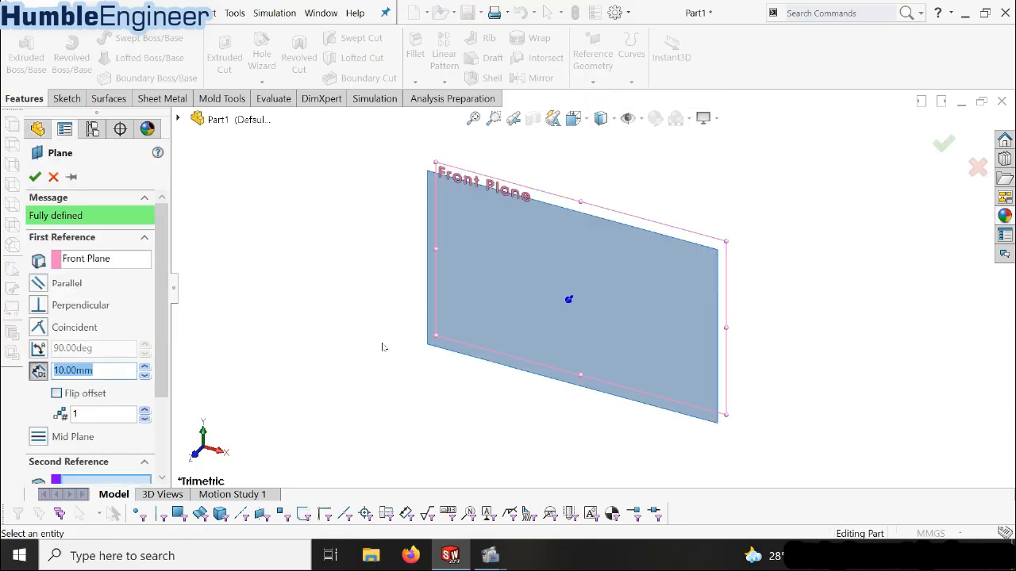
text(600)
key(Return)
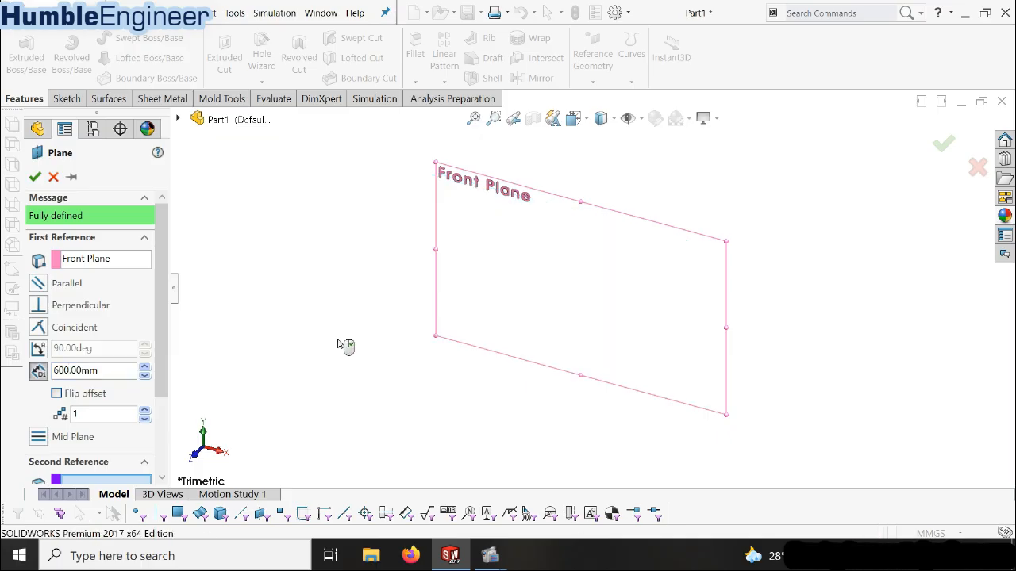
scroll(674, 296, up, 6)
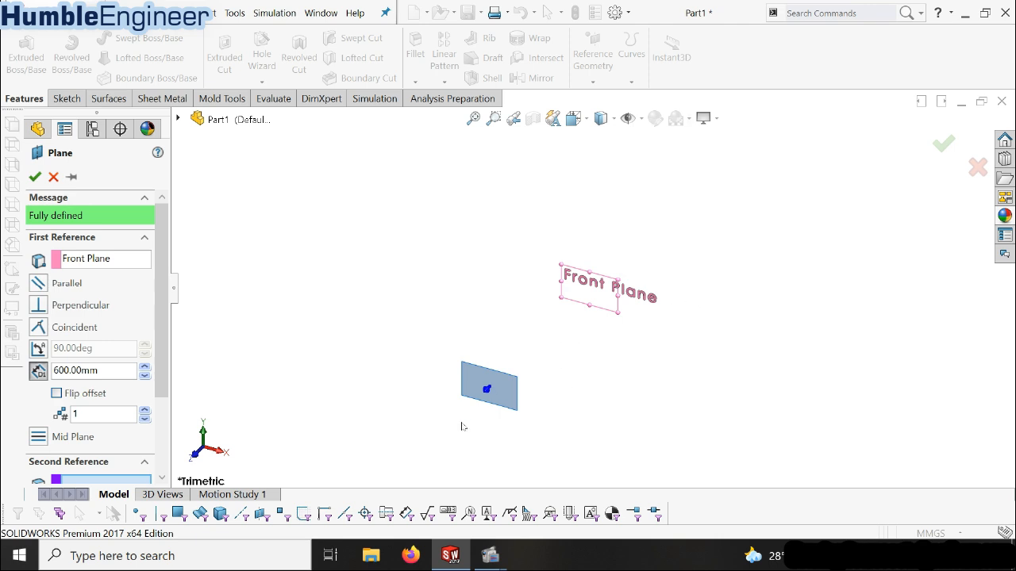
click(34, 176)
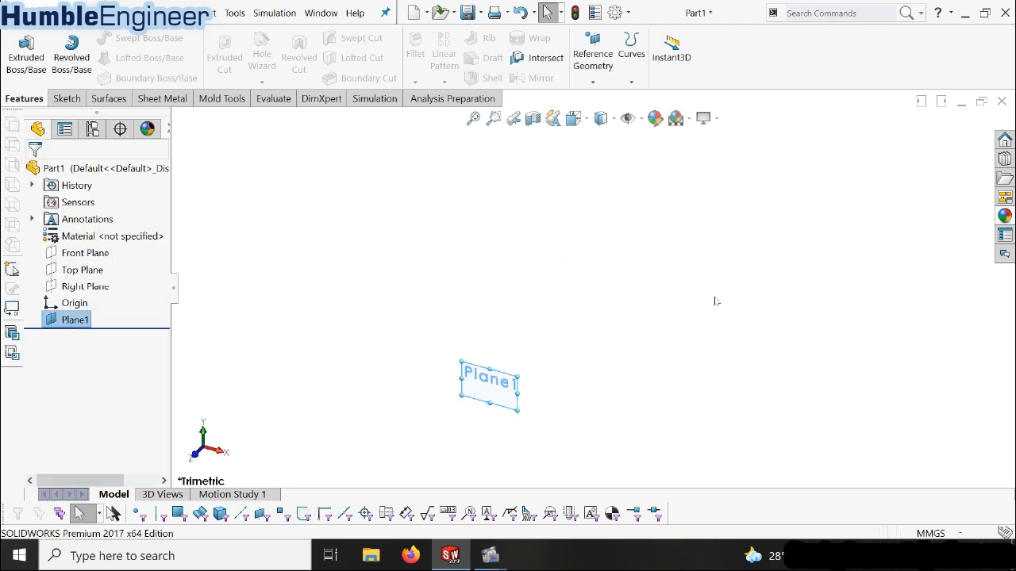
On the offset plane, sketch an open chain from the origin about 202 mm wide: level, sloping down, level, rising, then short level line collinear with the first
right_click(70, 318)
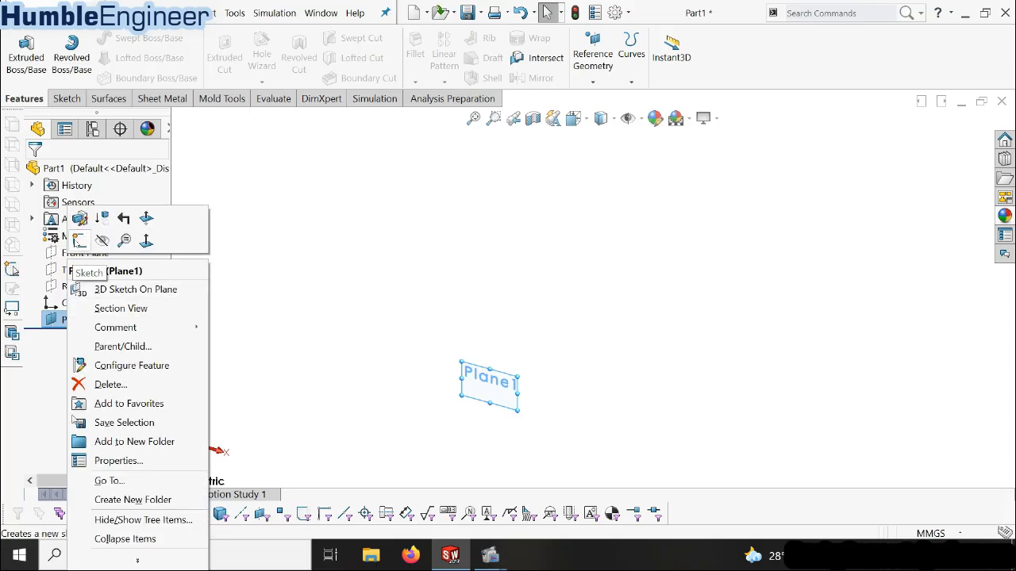
click(79, 240)
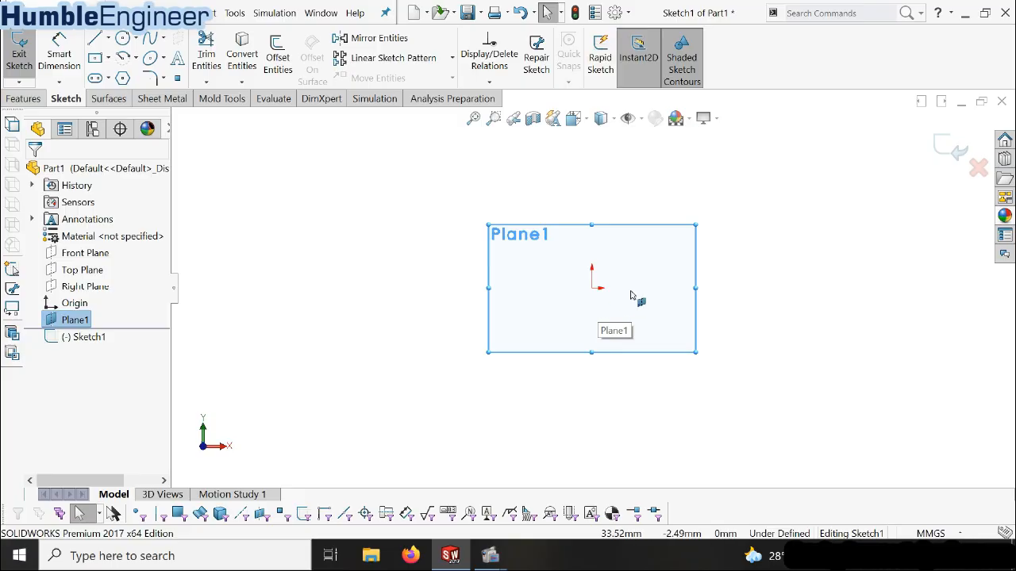
click(95, 38)
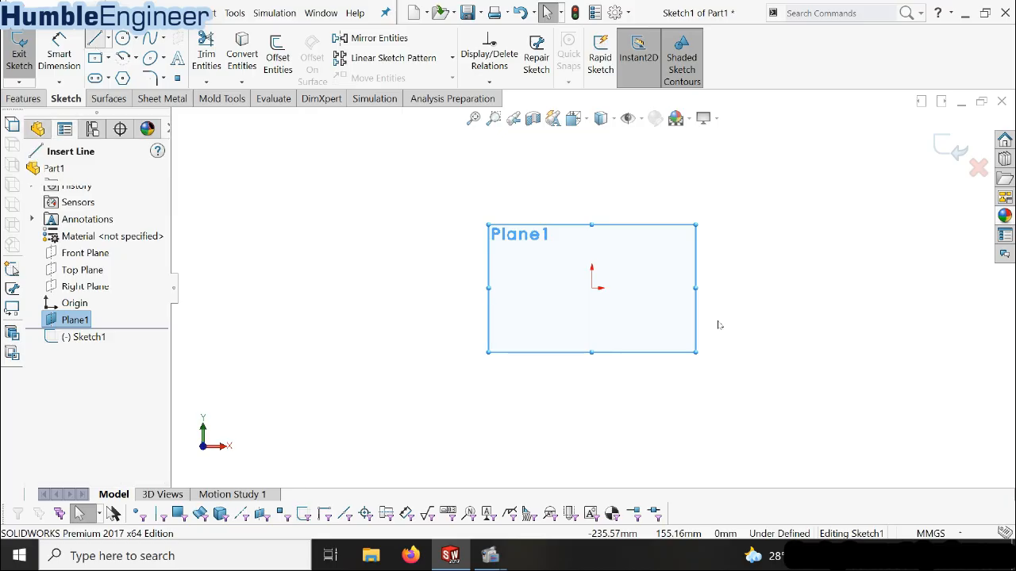
scroll(671, 306, up, 2)
scroll(687, 308, down, 7)
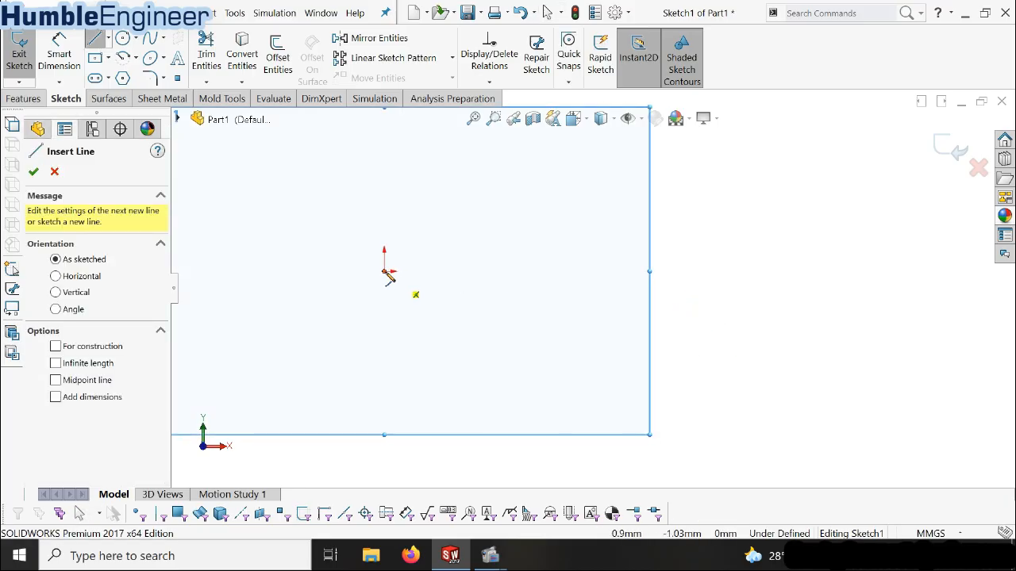
click(384, 271)
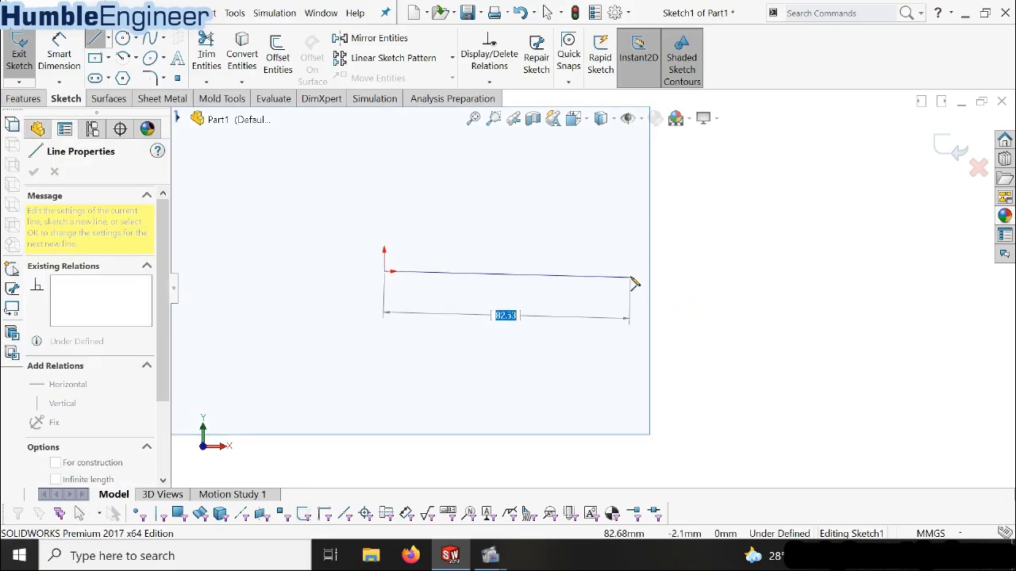
click(631, 272)
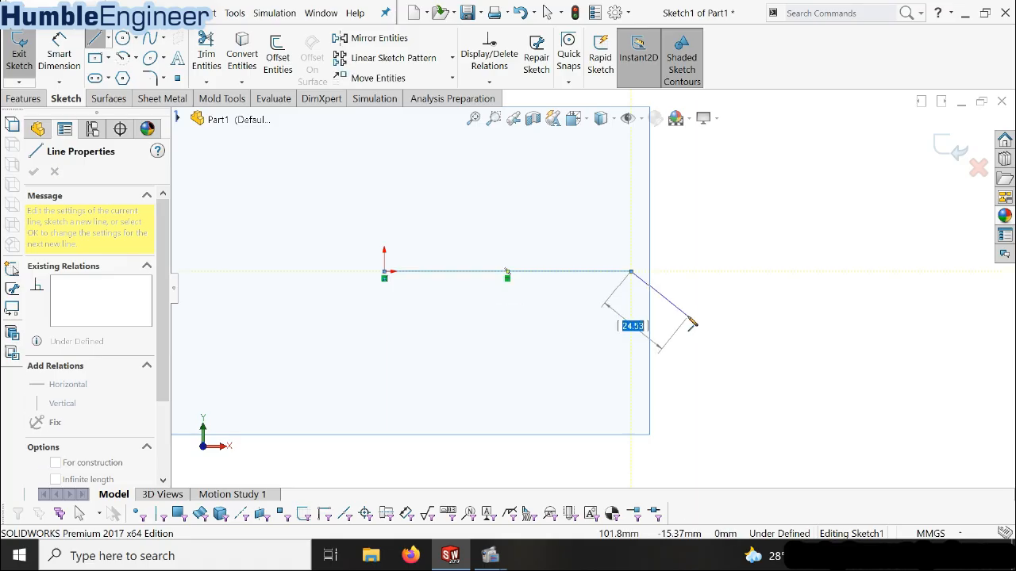
click(688, 316)
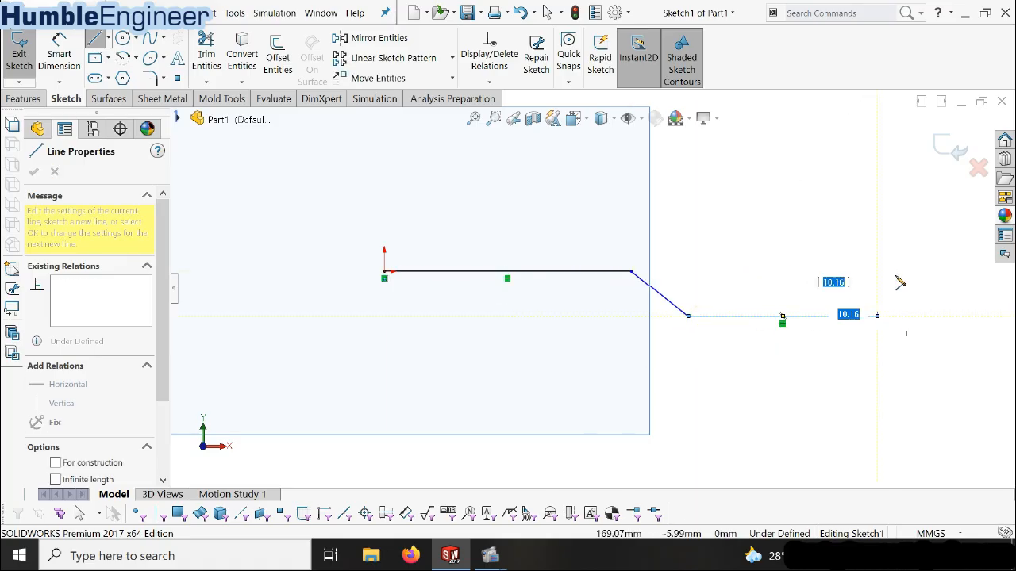
click(877, 316)
click(909, 271)
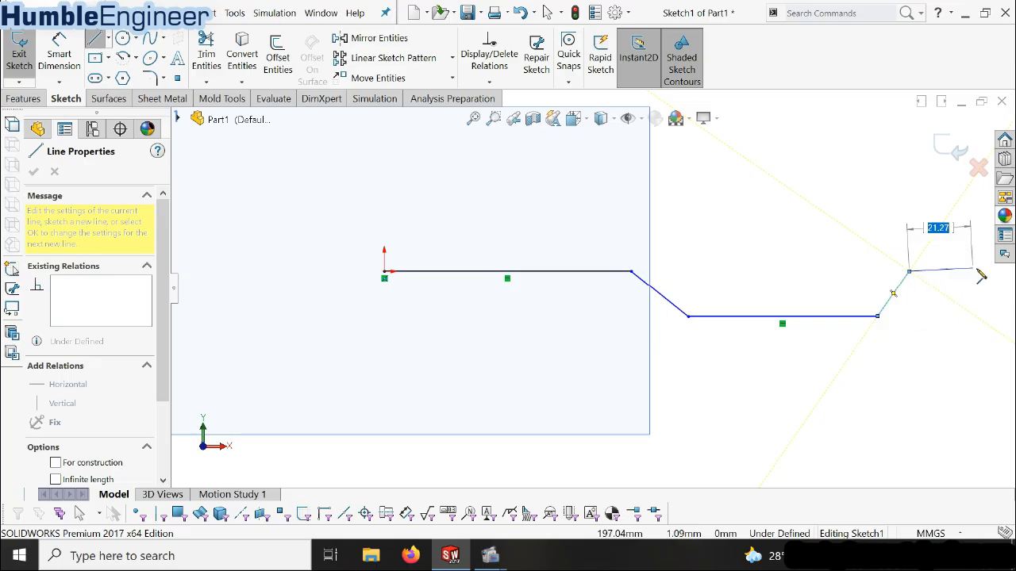
click(987, 271)
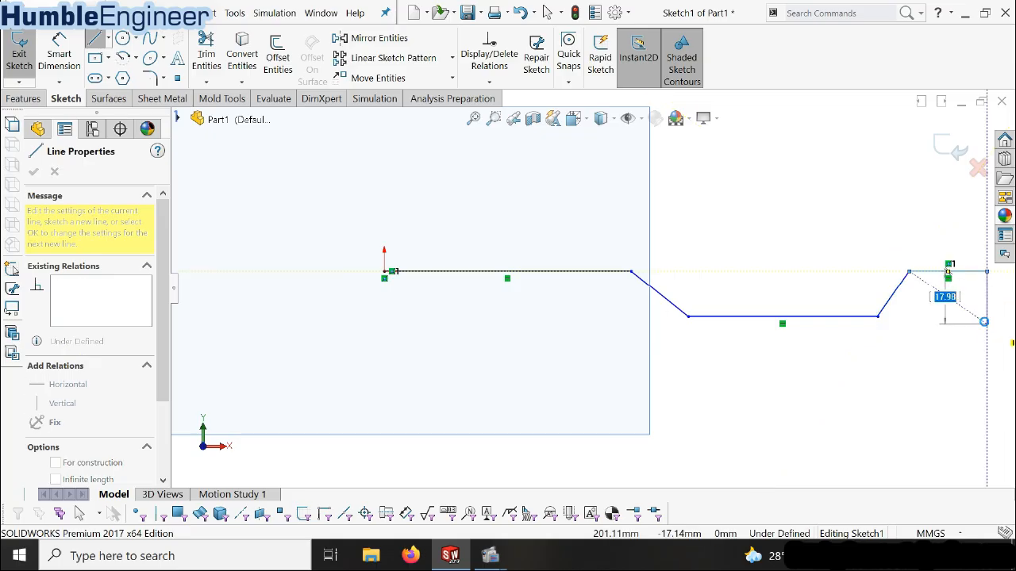
key(Escape)
scroll(718, 288, up, 4)
scroll(716, 288, down, 3)
scroll(759, 257, up, 3)
scroll(760, 256, down, 2)
scroll(520, 298, down, 1)
click(59, 56)
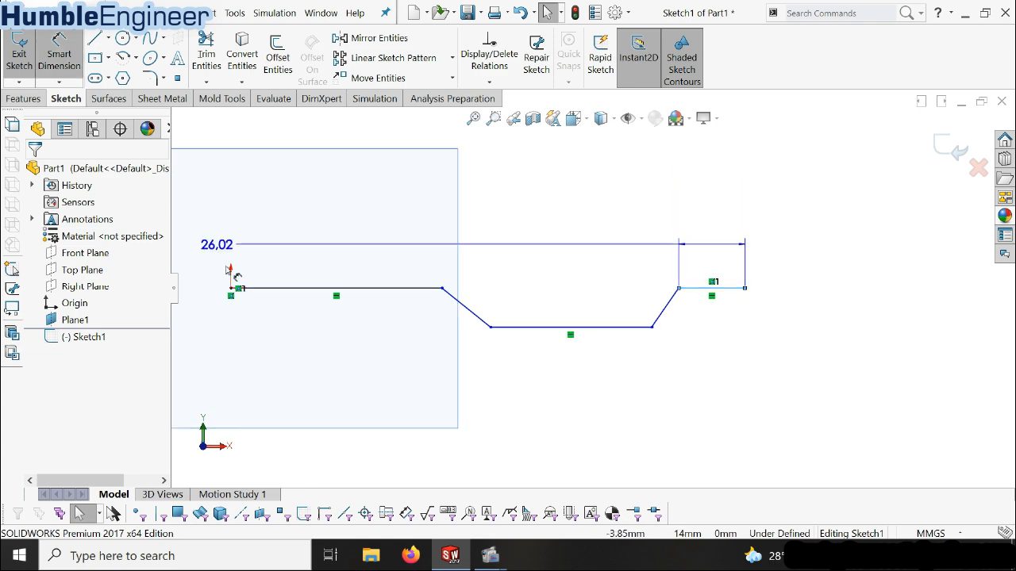
key(Escape)
key(Escape)
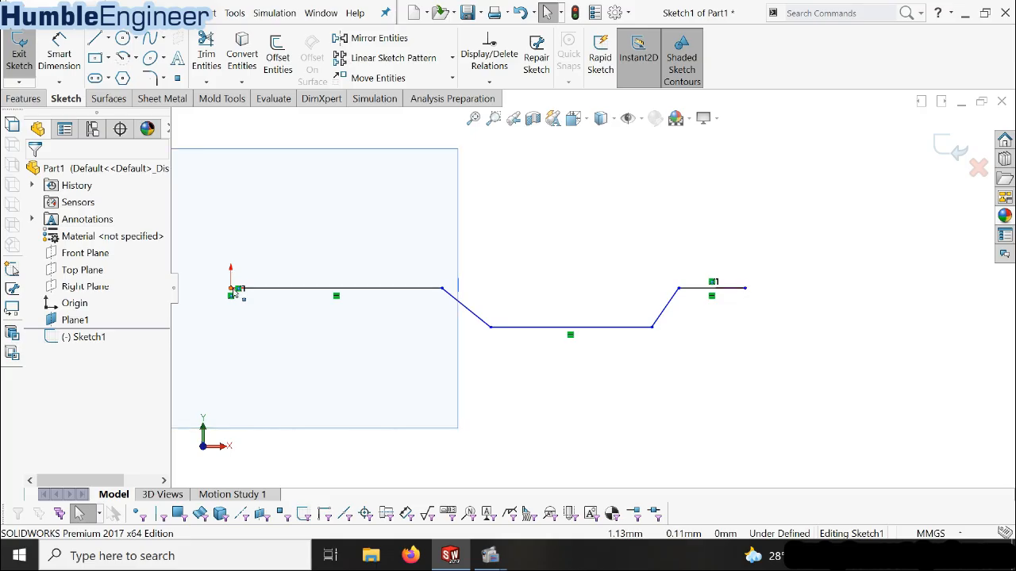
Dimension the overall horizontal distance from the origin to the chain's far endpoint as 5000 mm
click(233, 289)
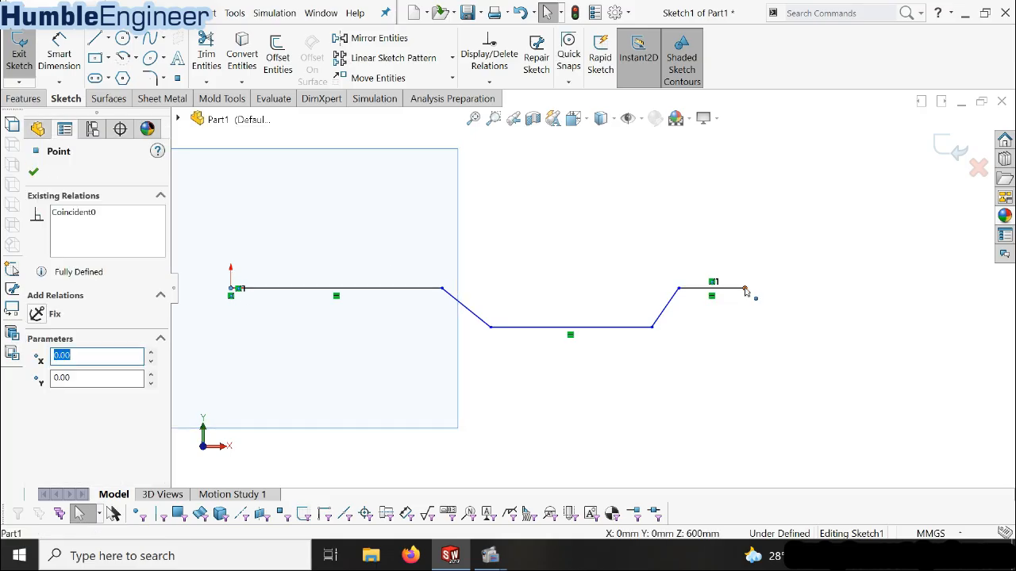
click(59, 55)
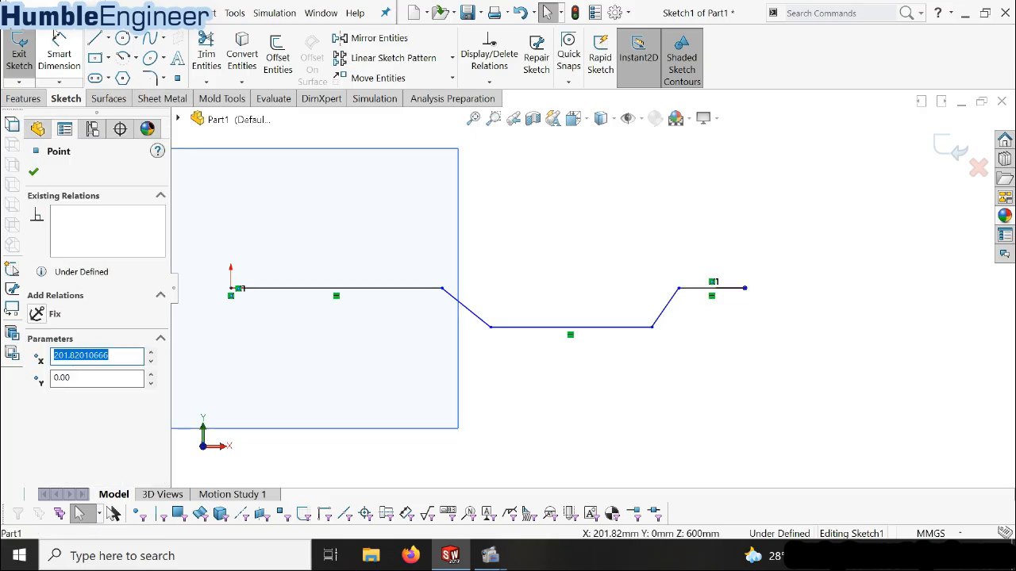
click(235, 289)
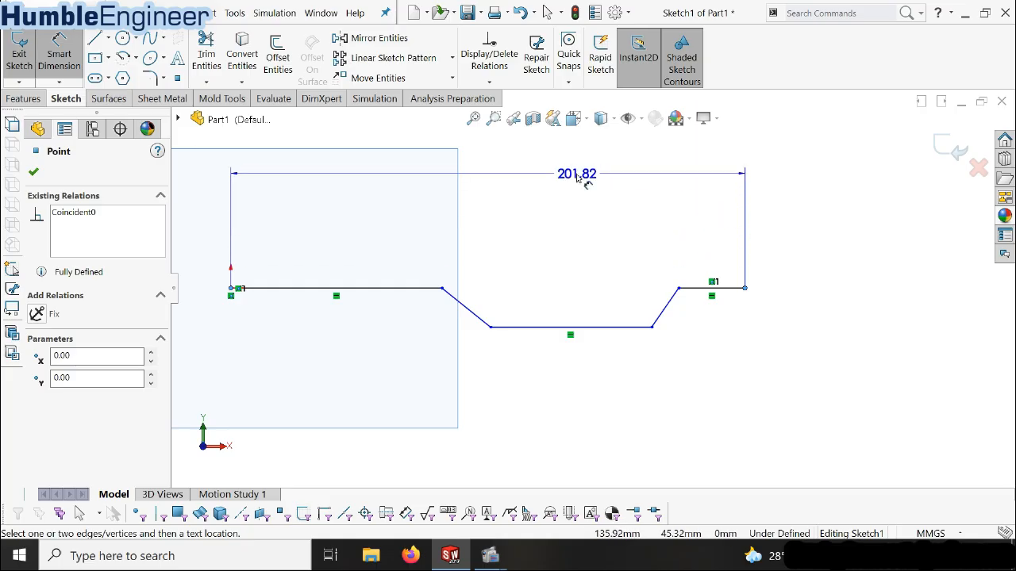
click(577, 176)
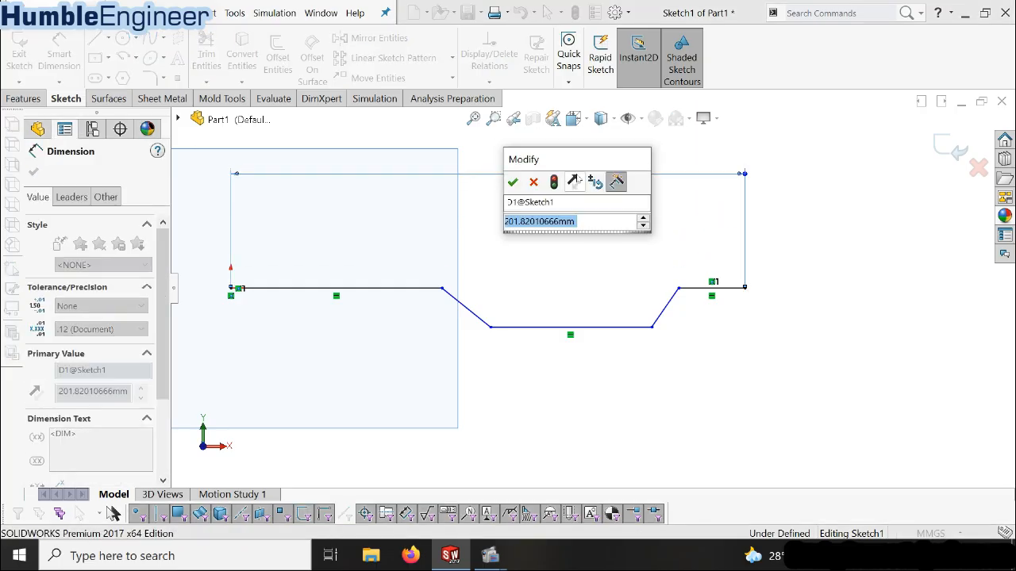
text(5000)
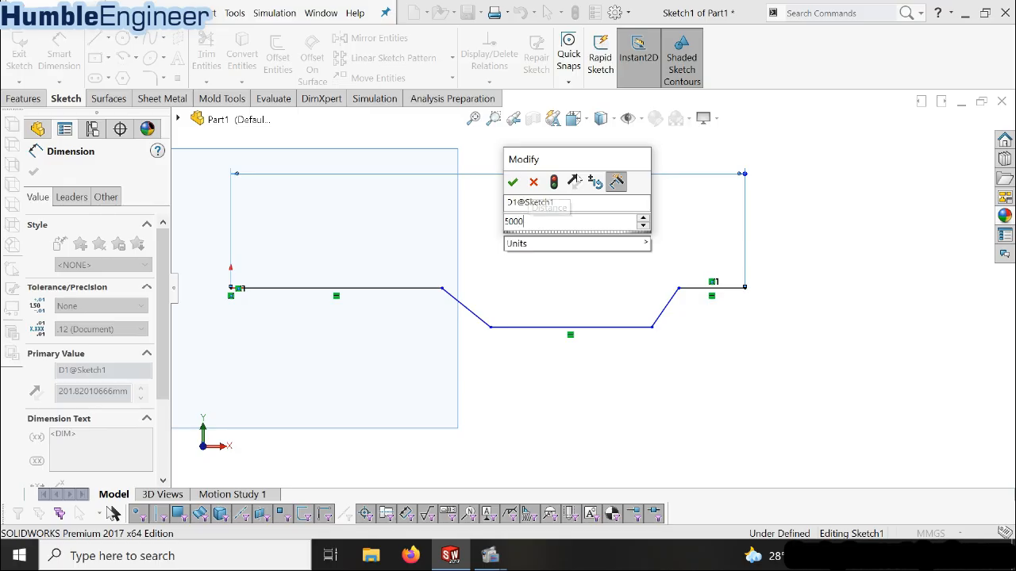
key(Return)
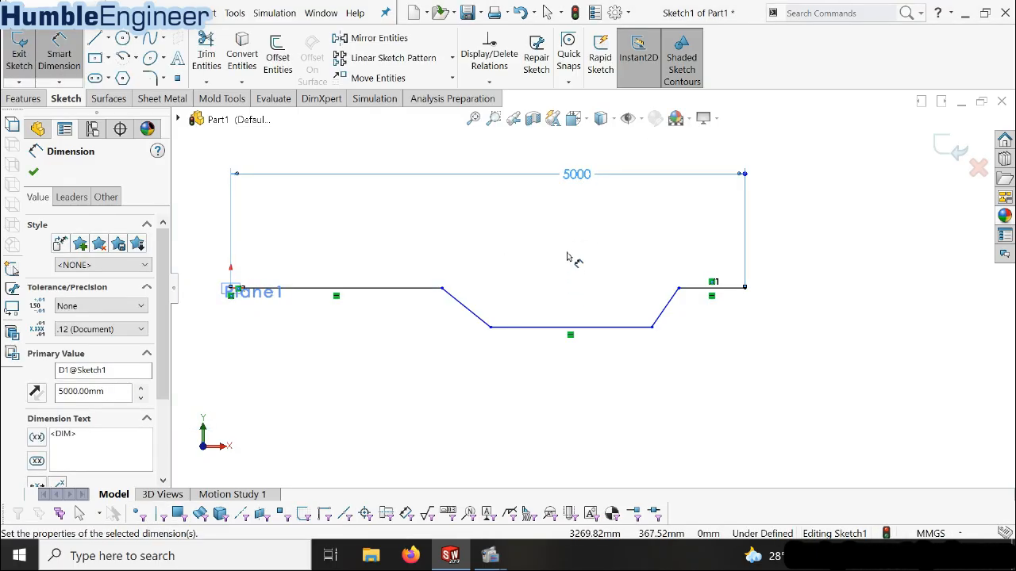
Dimension the lower horizontal line's length as 1000 mm
click(512, 345)
click(528, 390)
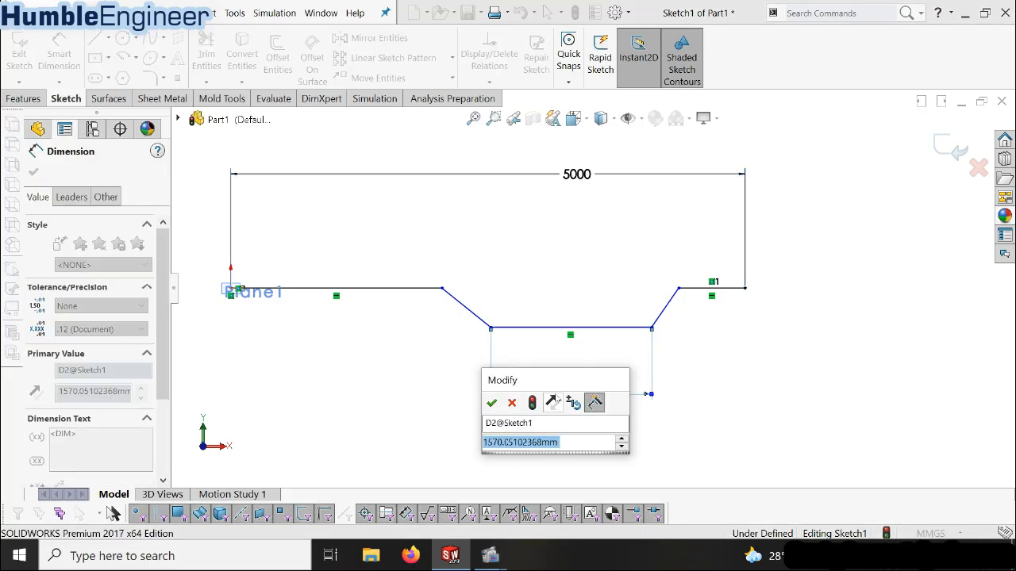
text(1000)
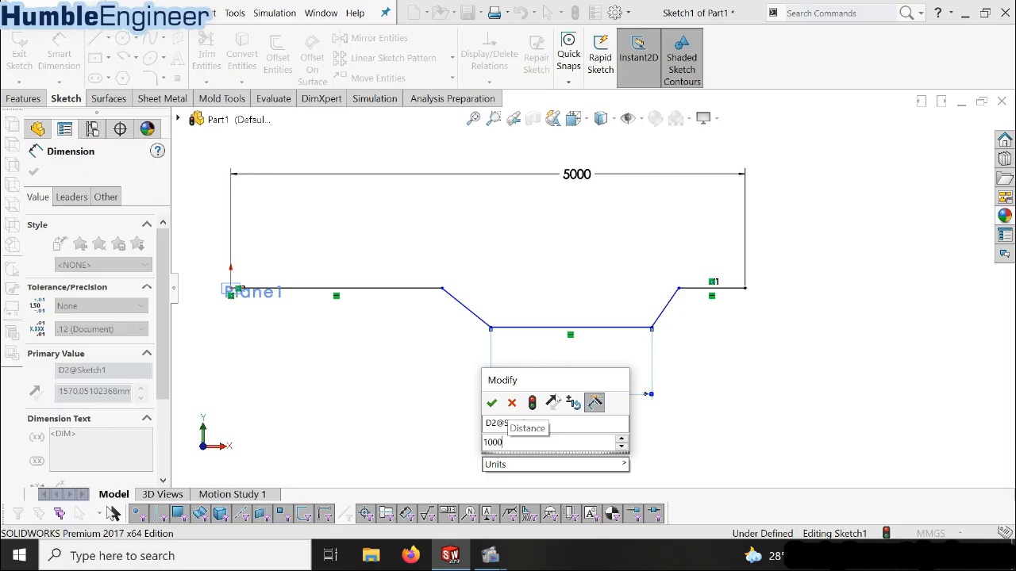
key(Return)
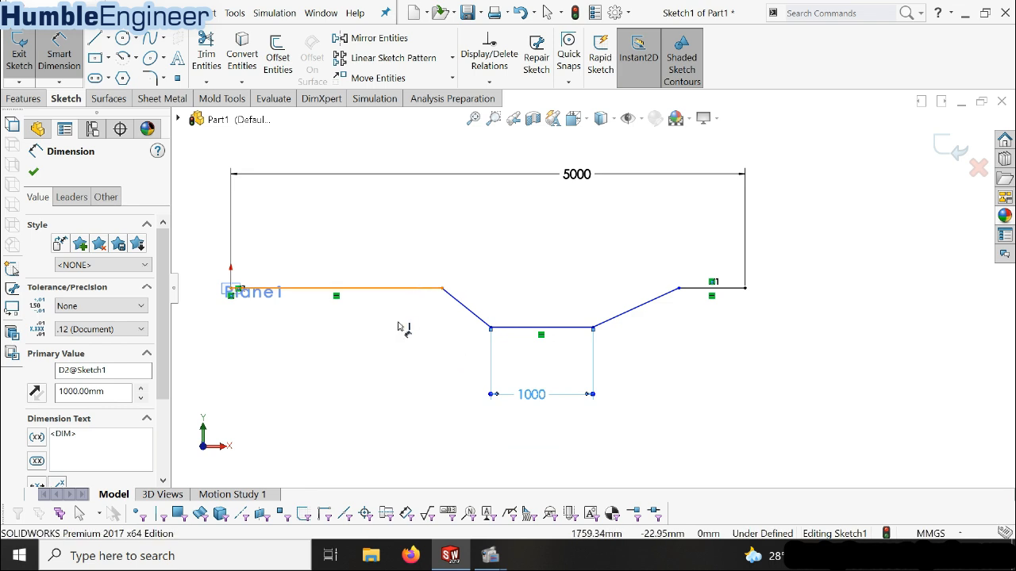
Dimension the upper horizontal line starting at the origin as 1000 mm long
click(389, 289)
click(333, 401)
text(1000)
key(Return)
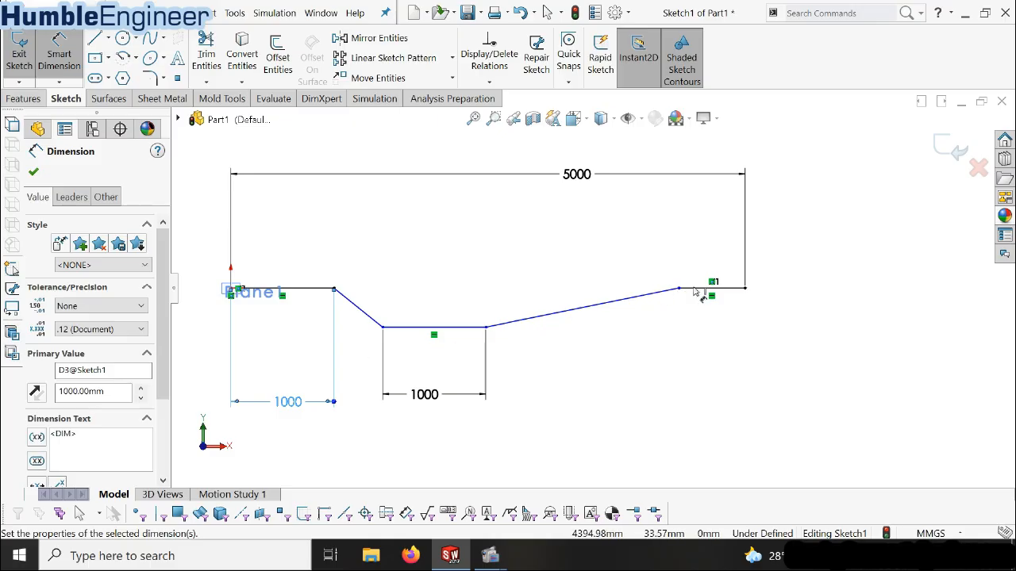
Dimension the vertical distance between the lower horizontal line and the short upper end line as 300 mm
click(428, 328)
click(712, 289)
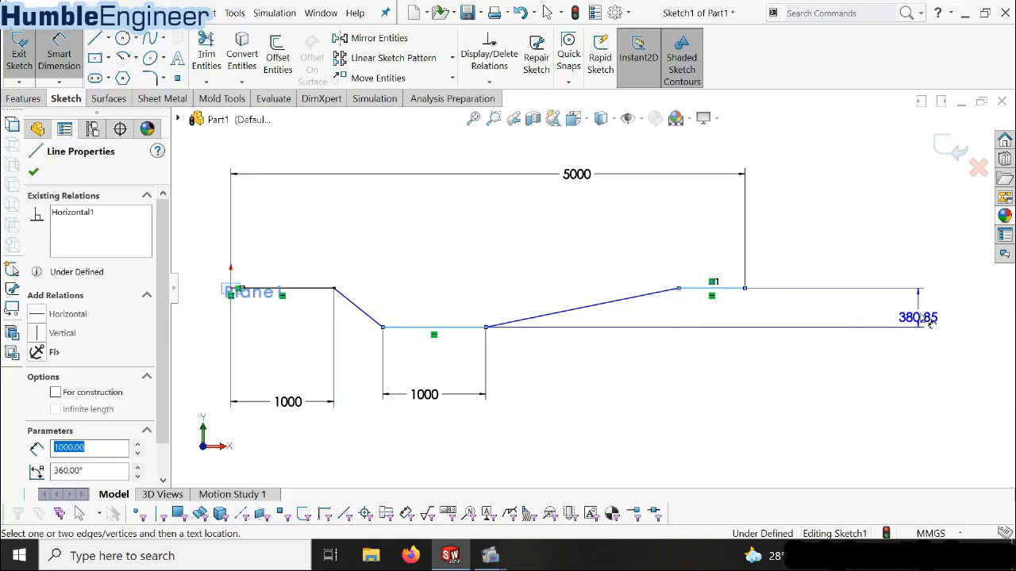
click(865, 321)
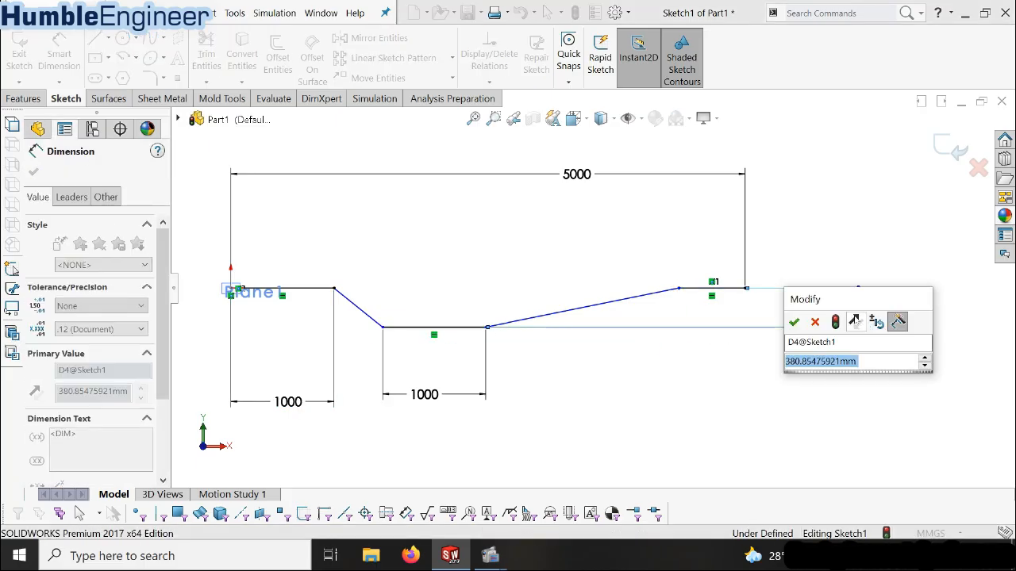
text(300)
key(Return)
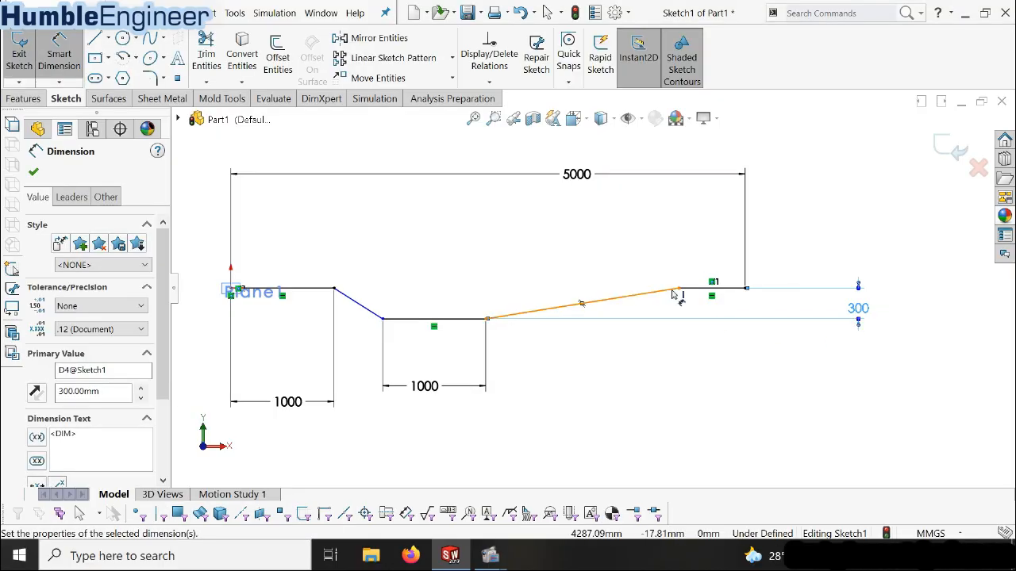
Dimension the angle between the descending slope and the lower horizontal line as 40 degrees
click(362, 310)
click(417, 319)
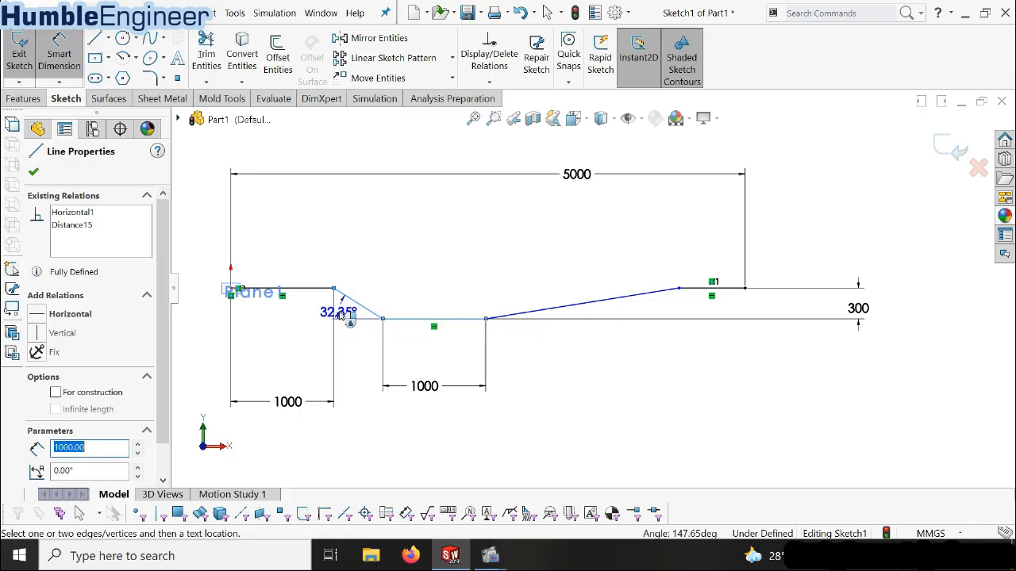
click(349, 317)
text(40)
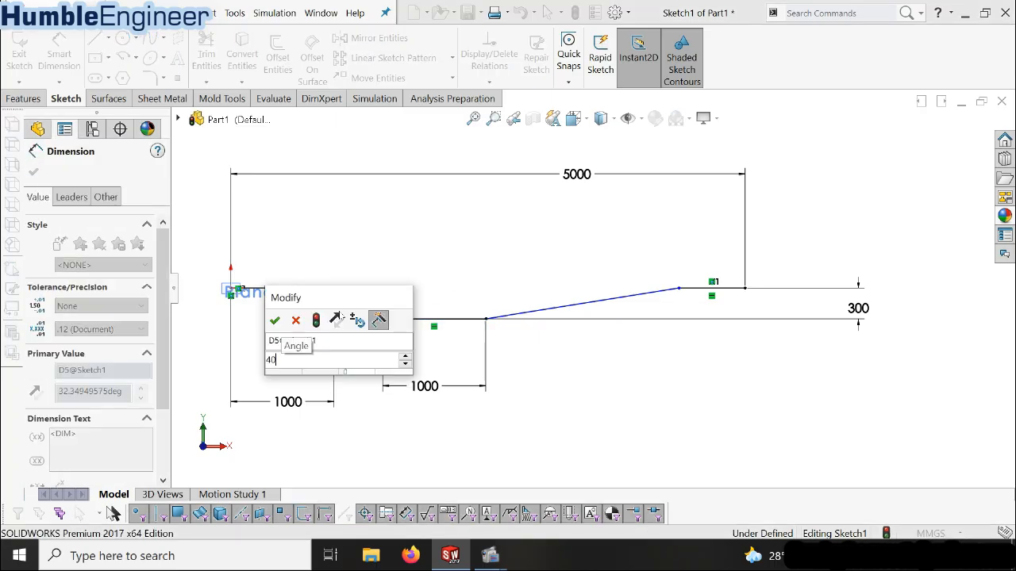
key(Return)
Dimension the angle between the ascending slope and the lower horizontal line as 40 degrees
click(618, 297)
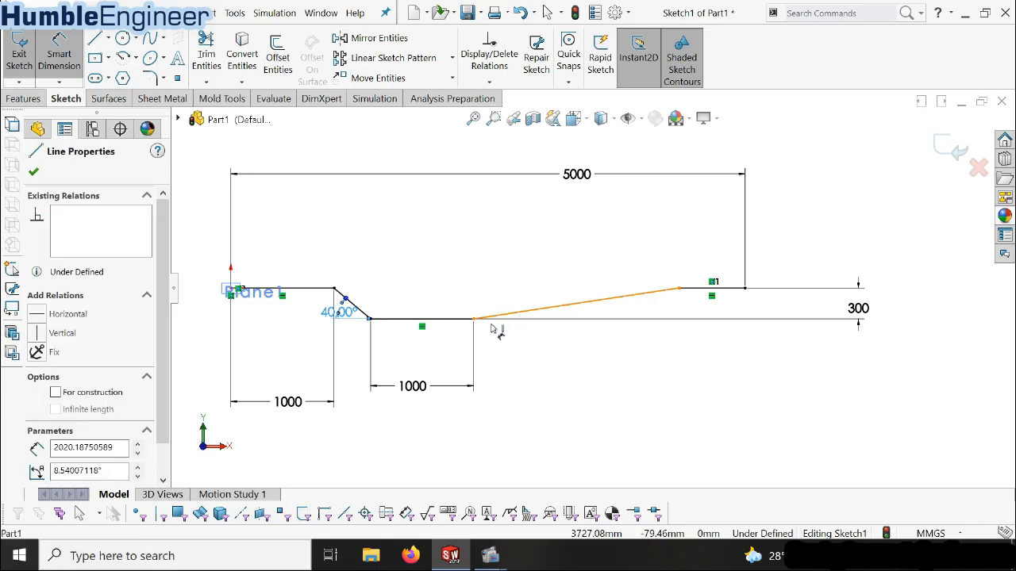
click(421, 319)
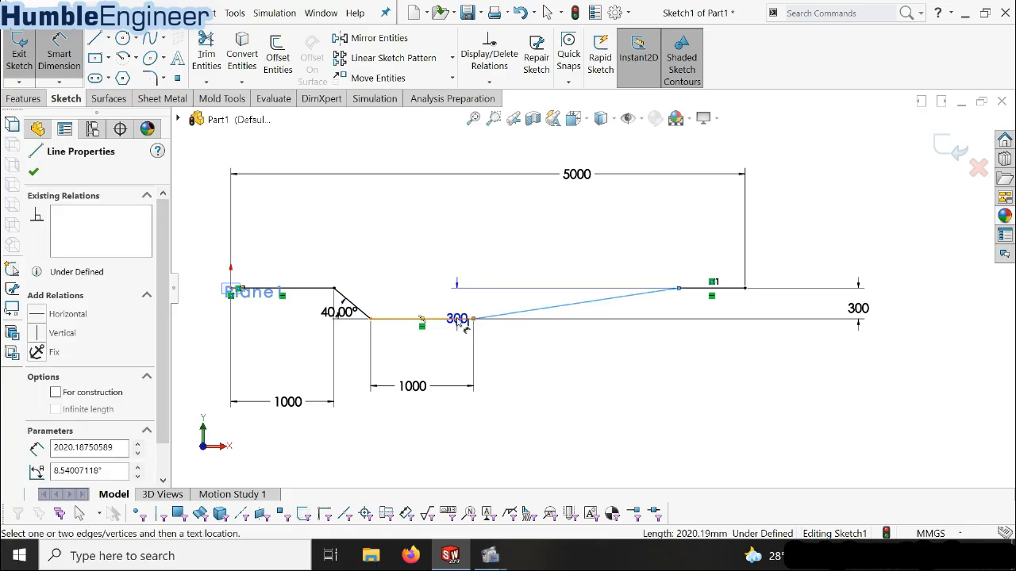
click(555, 307)
click(602, 316)
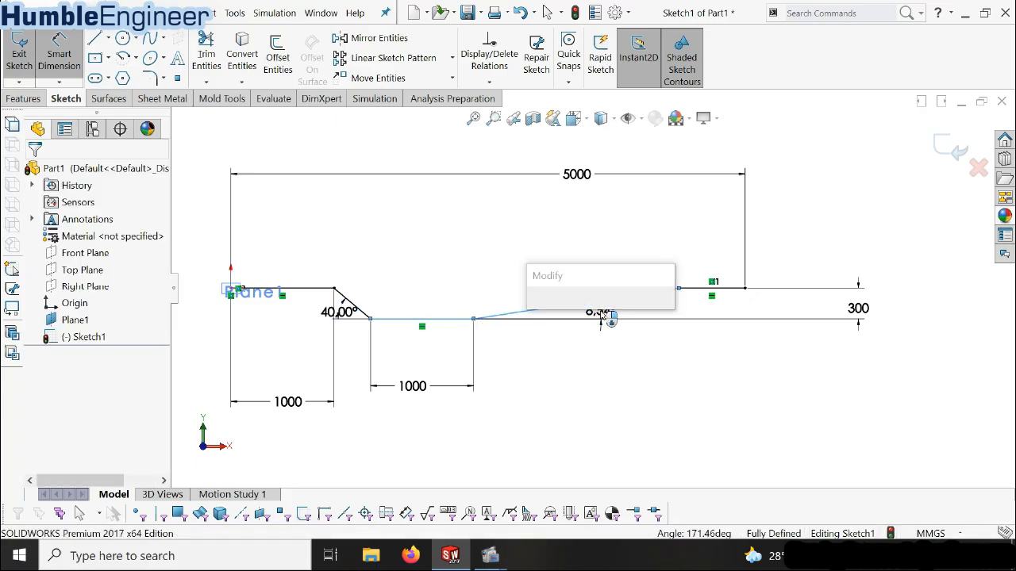
text(40)
key(Return)
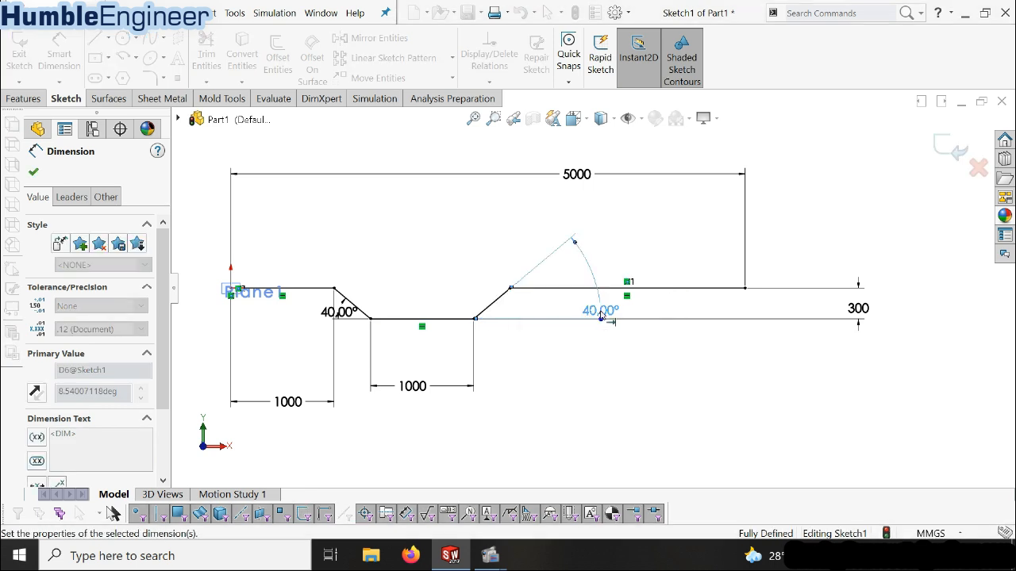
scroll(591, 278, up, 3)
scroll(445, 294, down, 3)
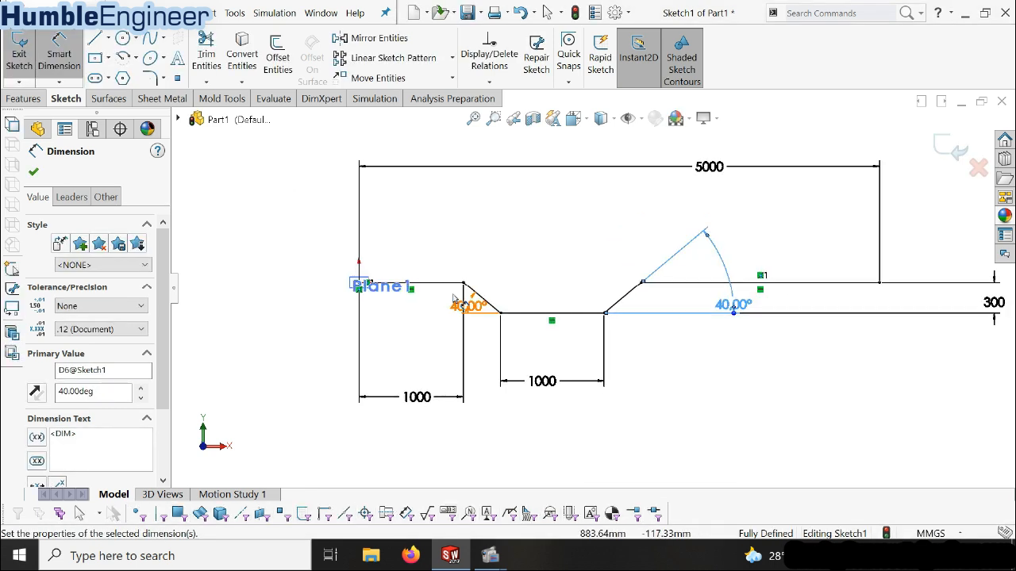
scroll(887, 286, up, 2)
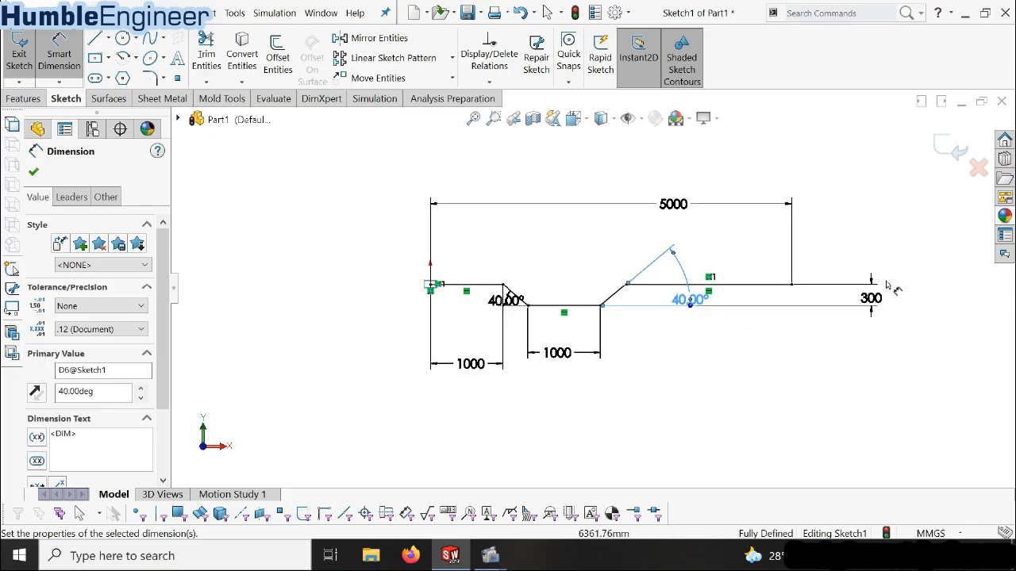
scroll(888, 288, down, 2)
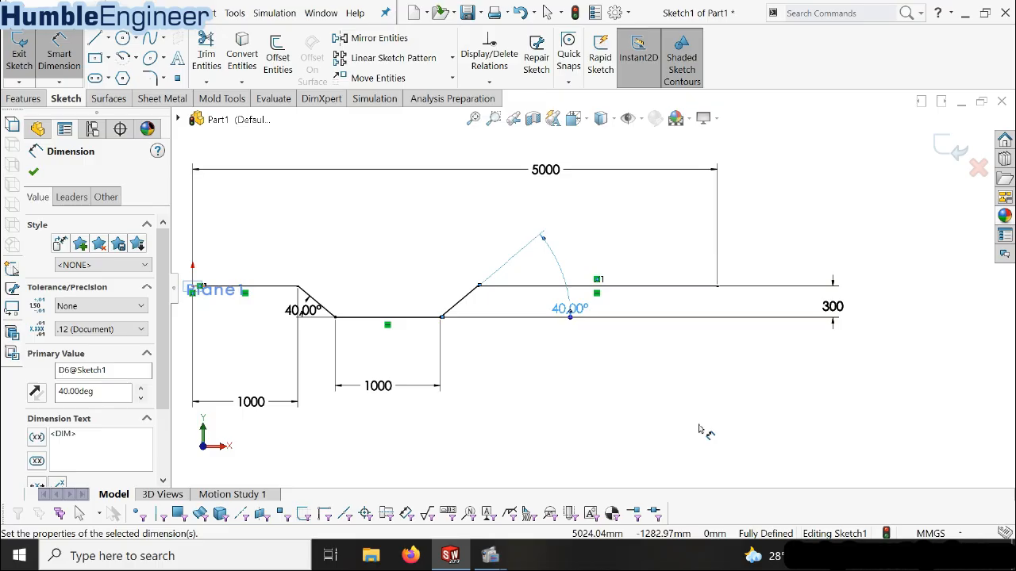
Exit the fully dimensioned profile sketch and hide the offset plane Plane1
key(Escape)
scroll(559, 381, up, 2)
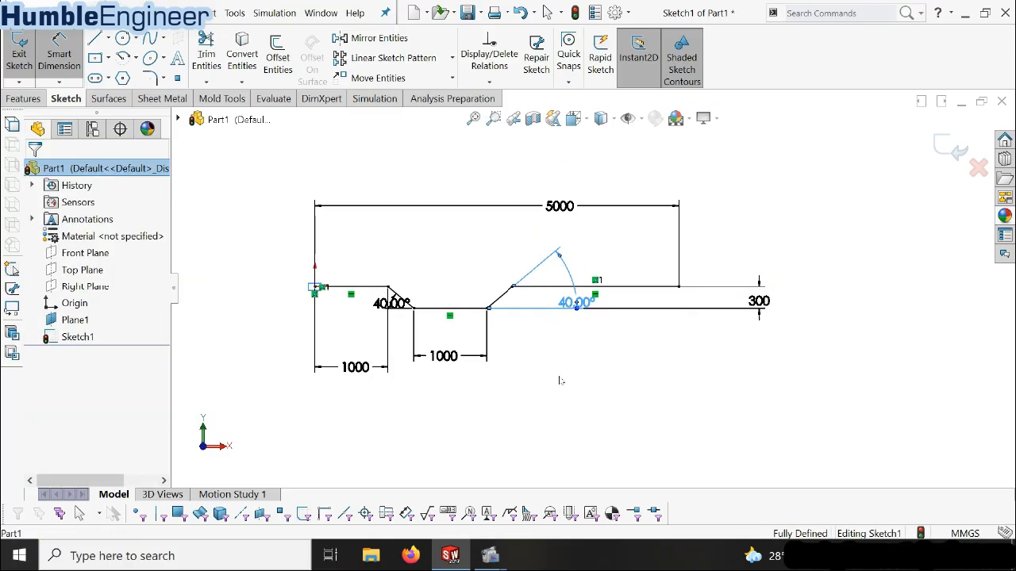
click(952, 150)
click(387, 341)
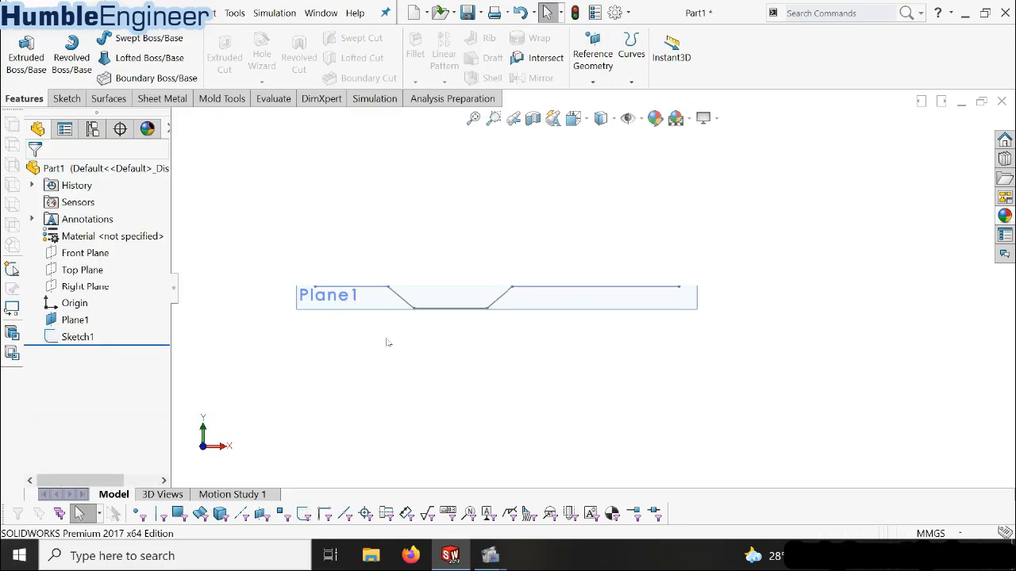
right_click(61, 319)
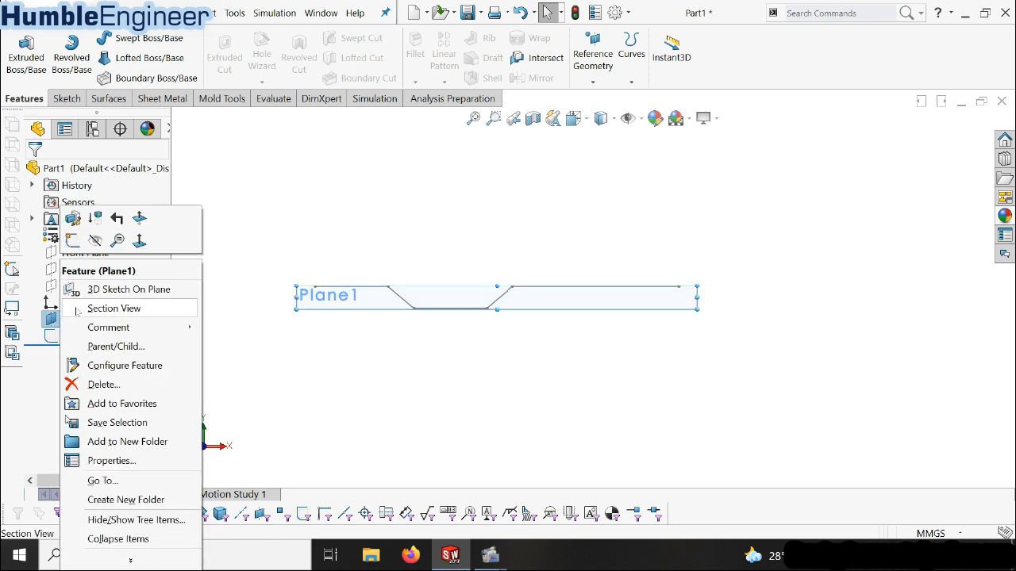
click(95, 240)
mouse_move(295, 358)
middle_down()
mouse_move(336, 315)
mouse_move(350, 376)
middle_up()
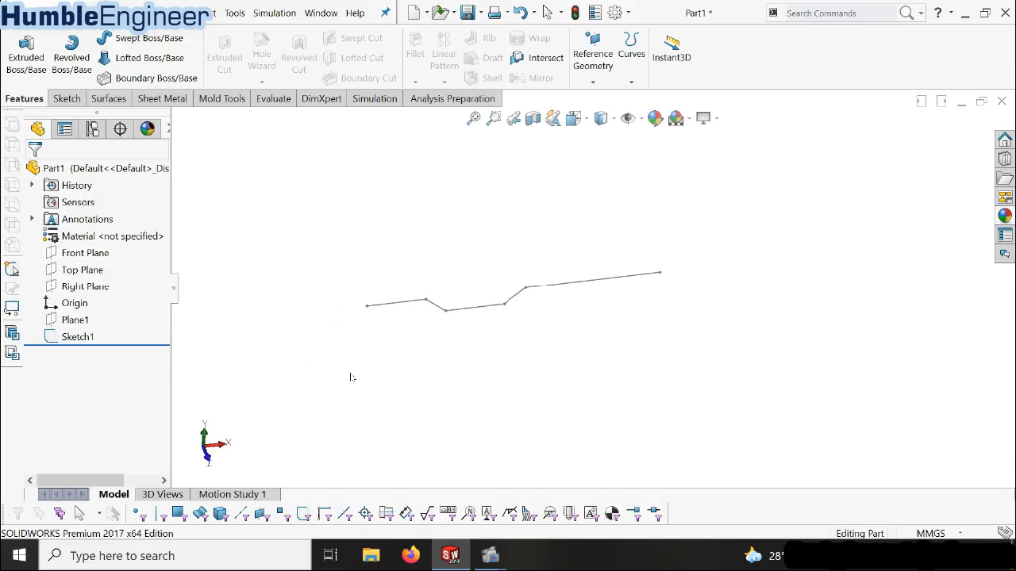
Start a new sketch on the Right Plane and orient the view normal to it
click(366, 310)
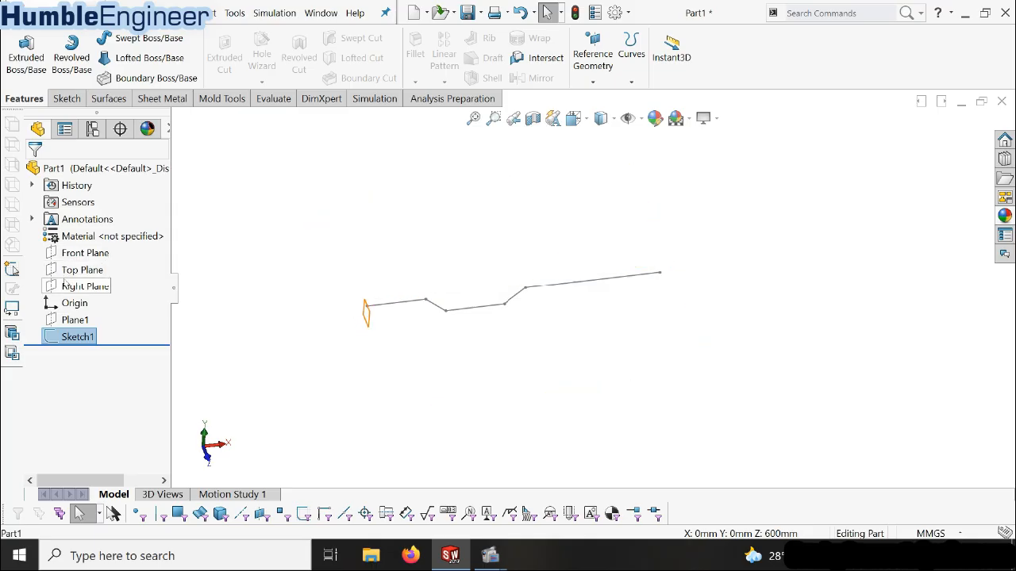
click(79, 287)
click(78, 266)
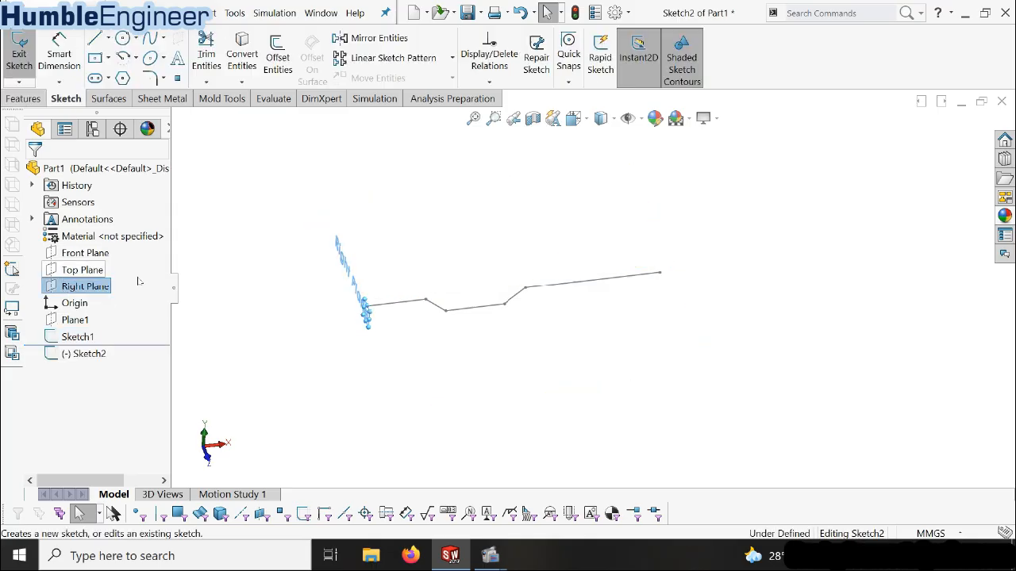
key(space)
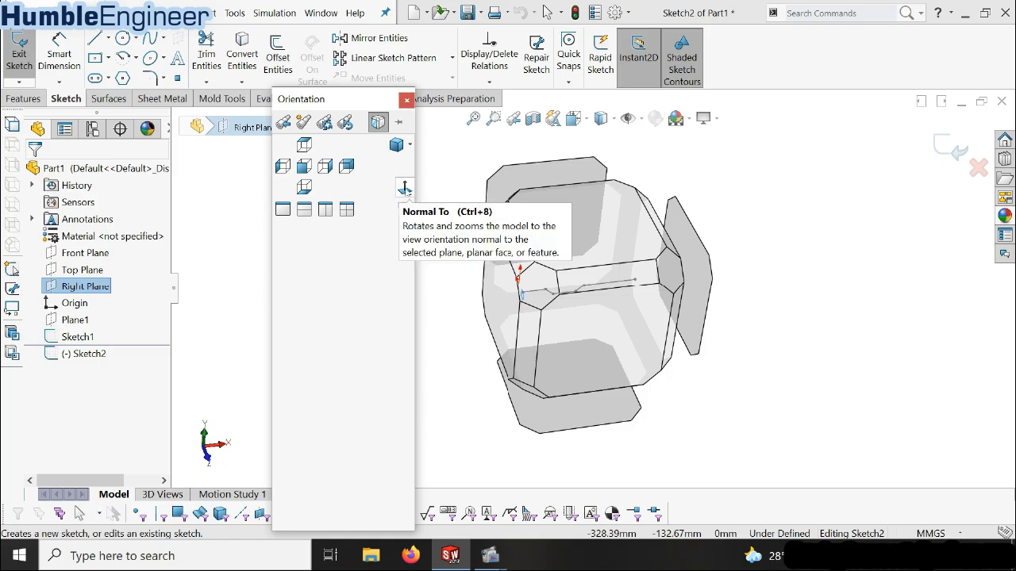
click(404, 188)
scroll(595, 174, down, 5)
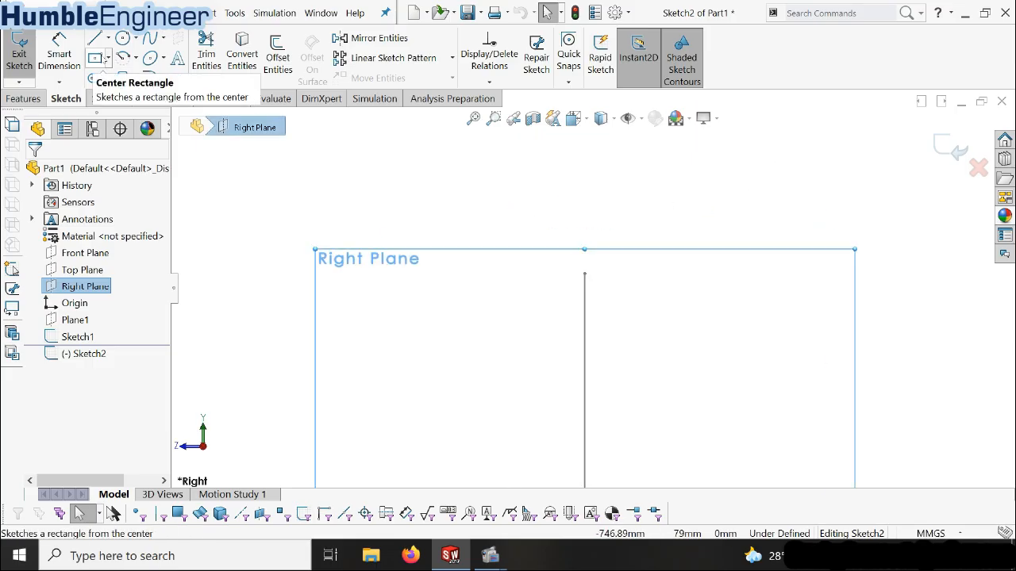
Draw a center rectangle 70 mm wide and 100 mm high, centred on the start point of the stepped profile
click(95, 58)
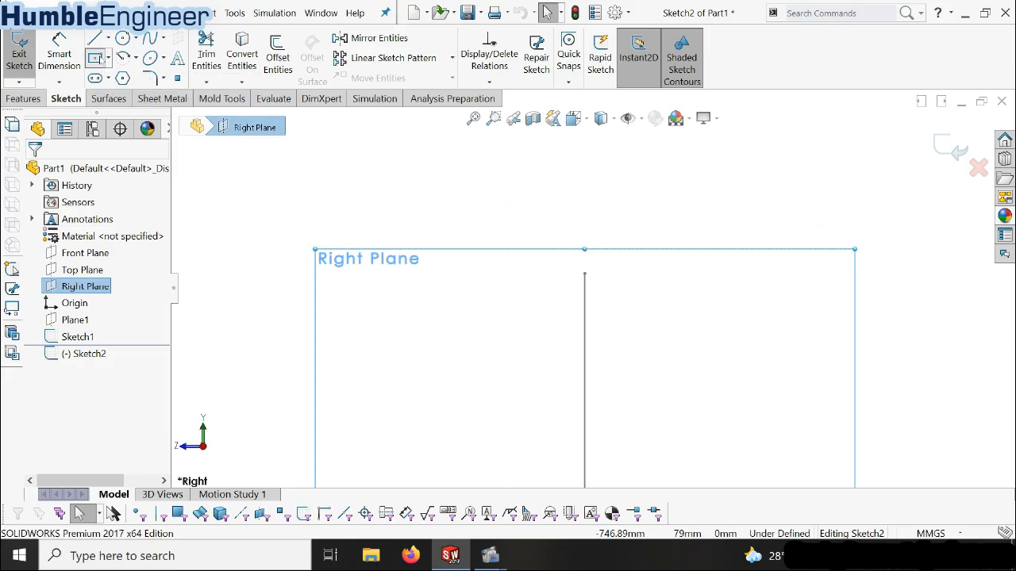
click(584, 273)
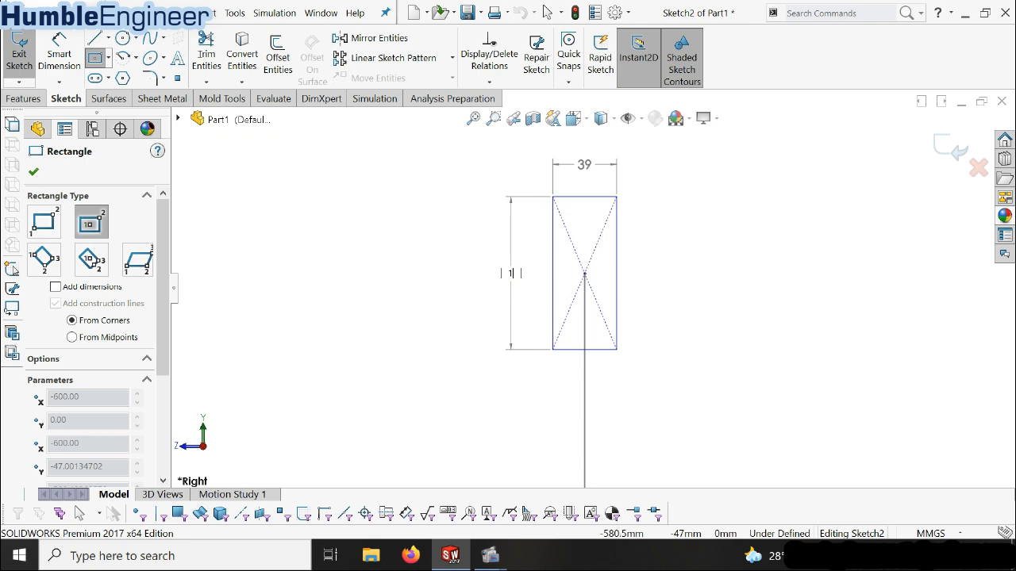
key(Tab)
text(7)
key(Return)
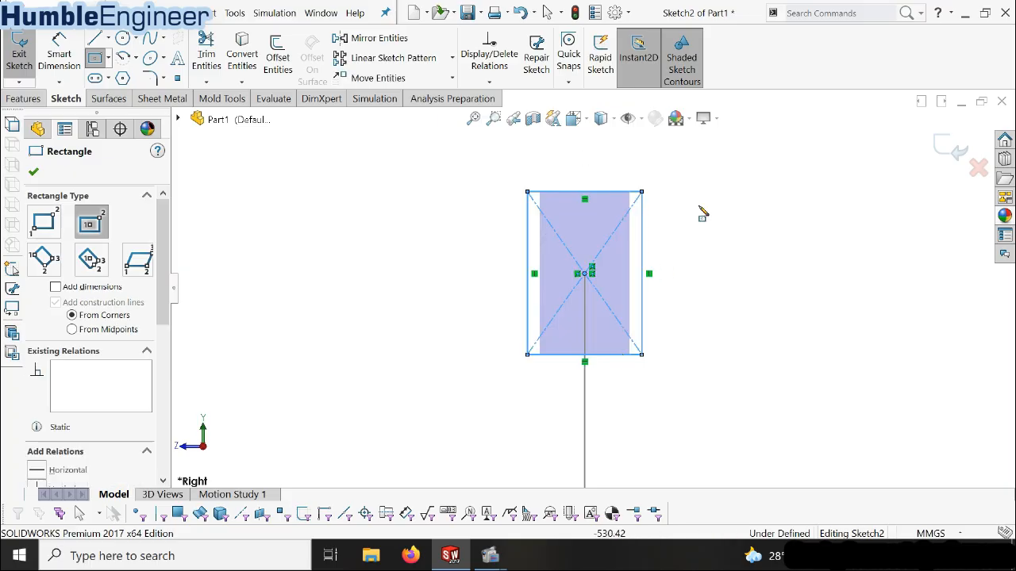
key(Escape)
Move the rectangle's centre point slightly to test its attachment to the profile's start point
scroll(669, 236, up, 3)
scroll(615, 269, down, 2)
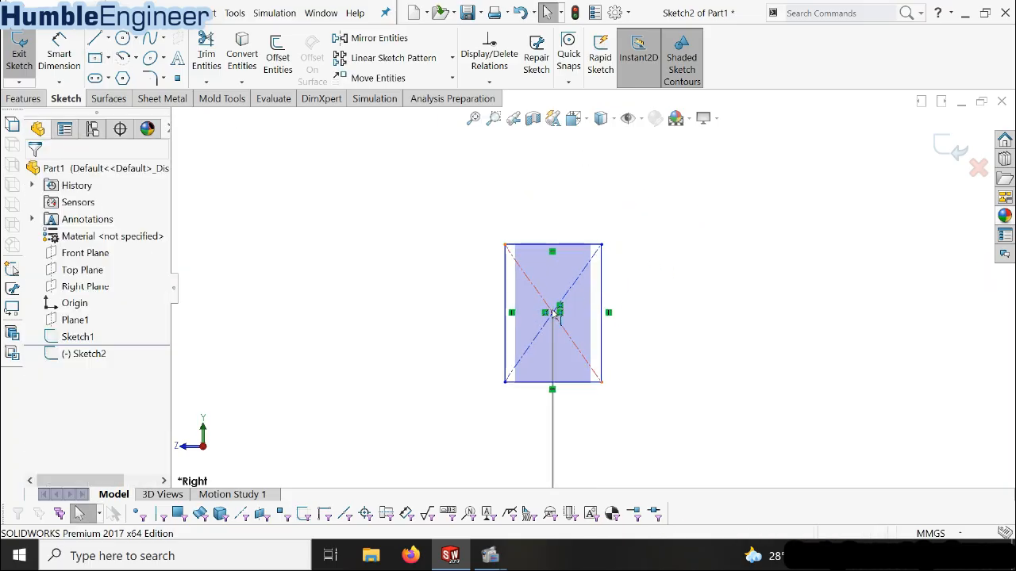
click(558, 317)
click(553, 315)
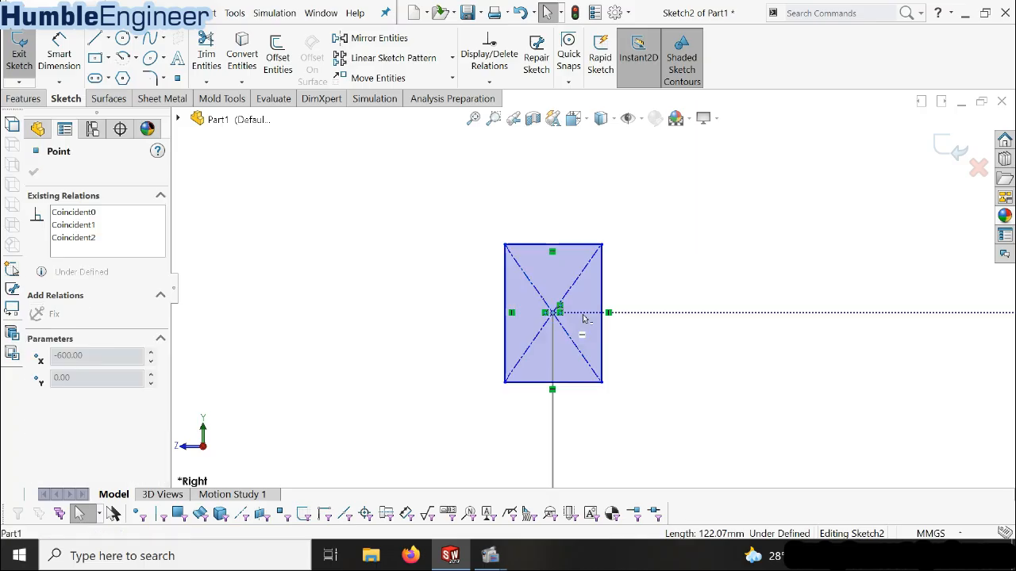
key(Escape)
click(553, 314)
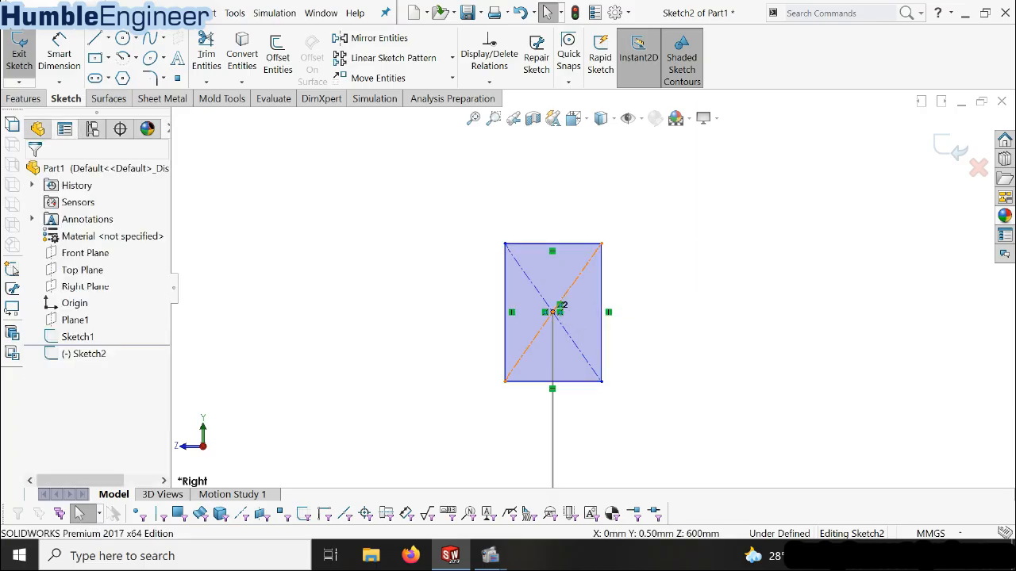
scroll(496, 333, down, 1)
middle_drag(500, 331, 521, 352)
scroll(521, 352, up, 6)
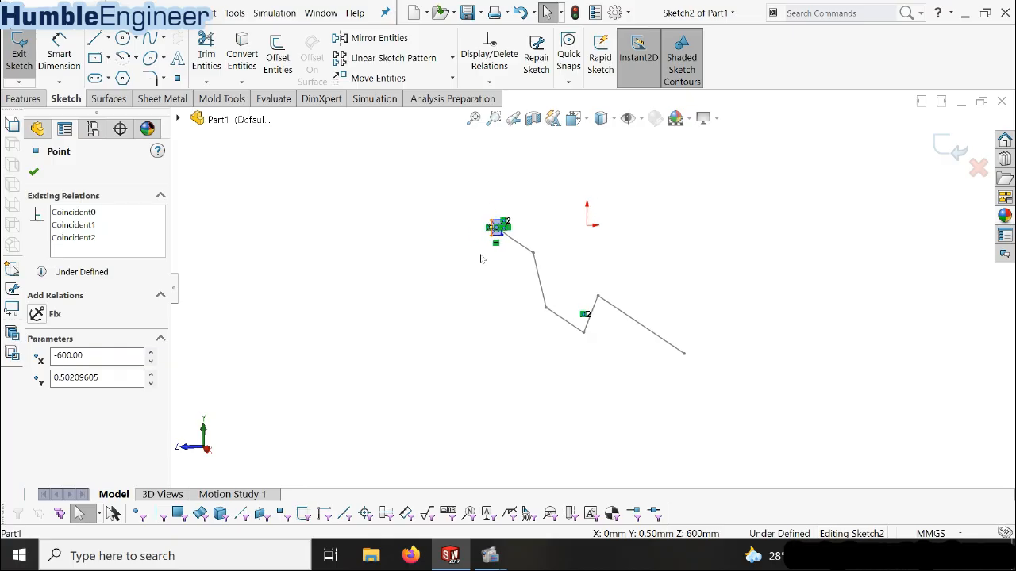
Pull the rectangle's centre point away from the profile's start point and join the two with a Coincident relation
scroll(500, 238, down, 6)
drag(517, 271, 515, 222)
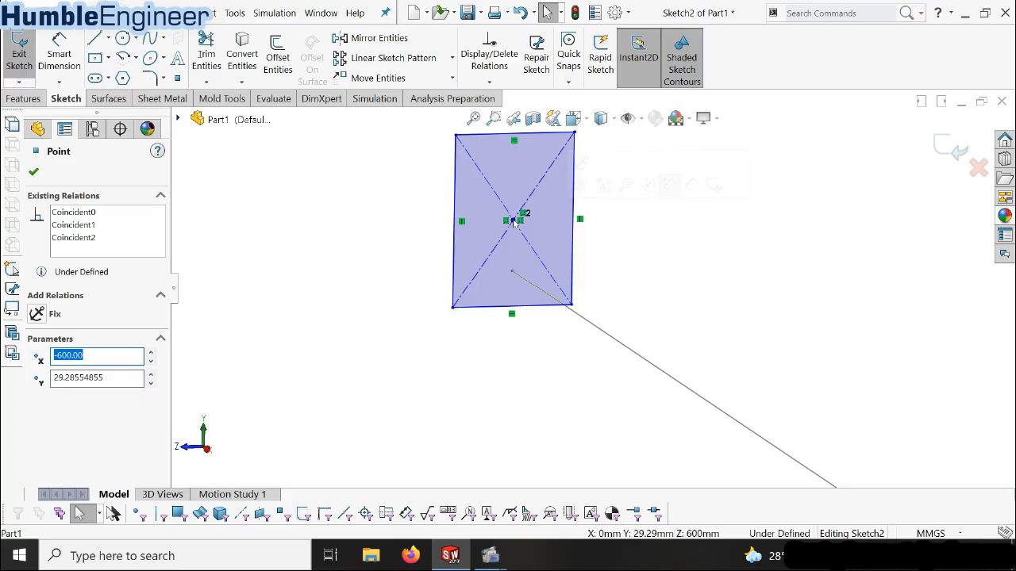
ctrl+click(512, 272)
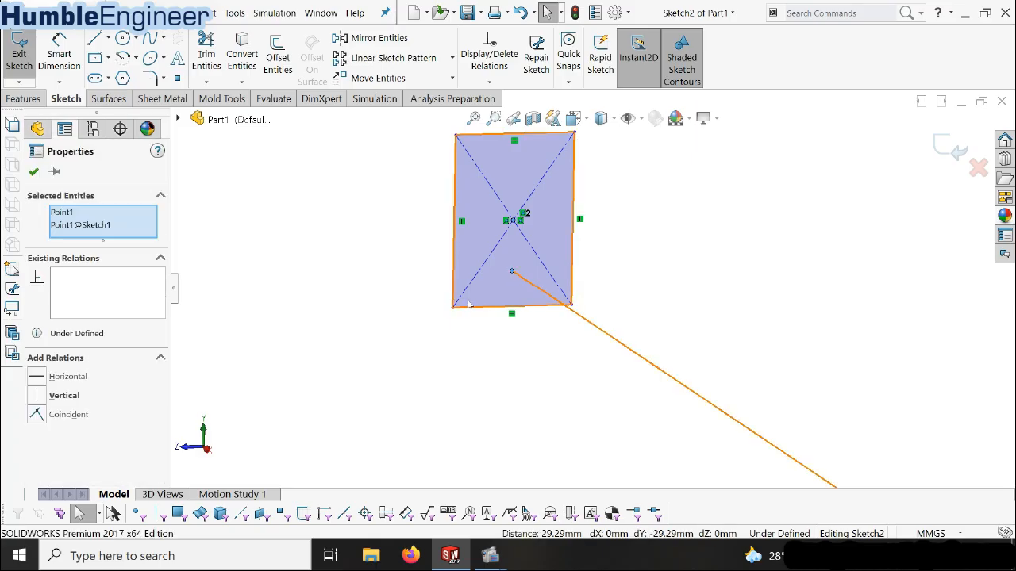
click(38, 414)
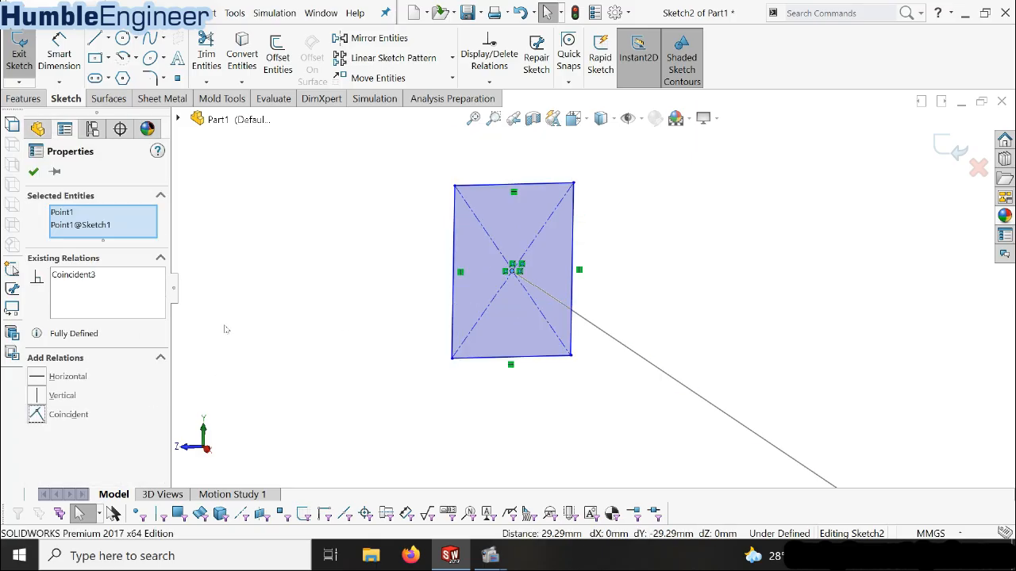
click(253, 314)
scroll(579, 256, up, 3)
scroll(600, 213, down, 3)
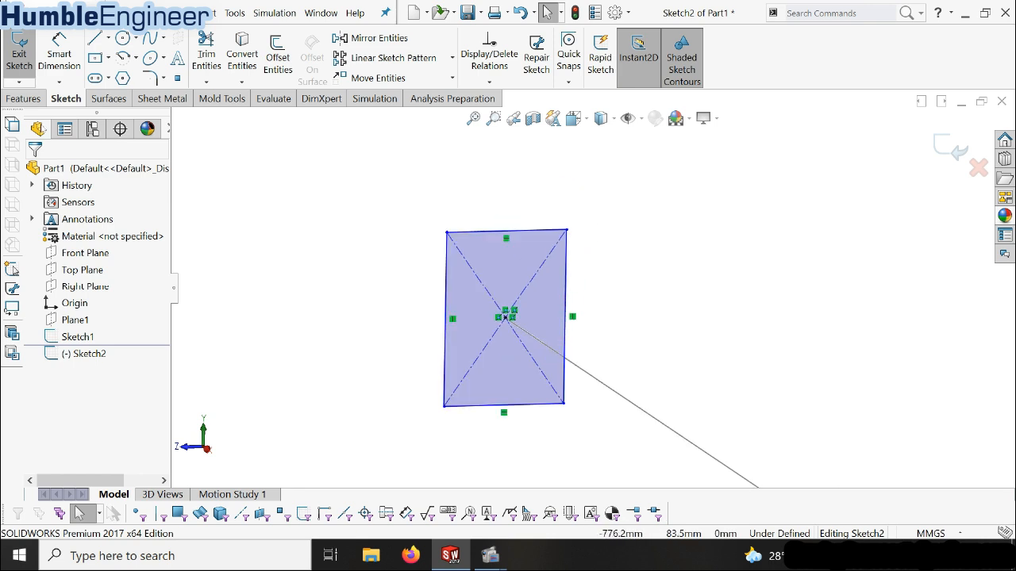
Dimension the rectangle's vertical side as 100 mm and its lower side as 70 mm
click(60, 56)
click(565, 268)
click(654, 315)
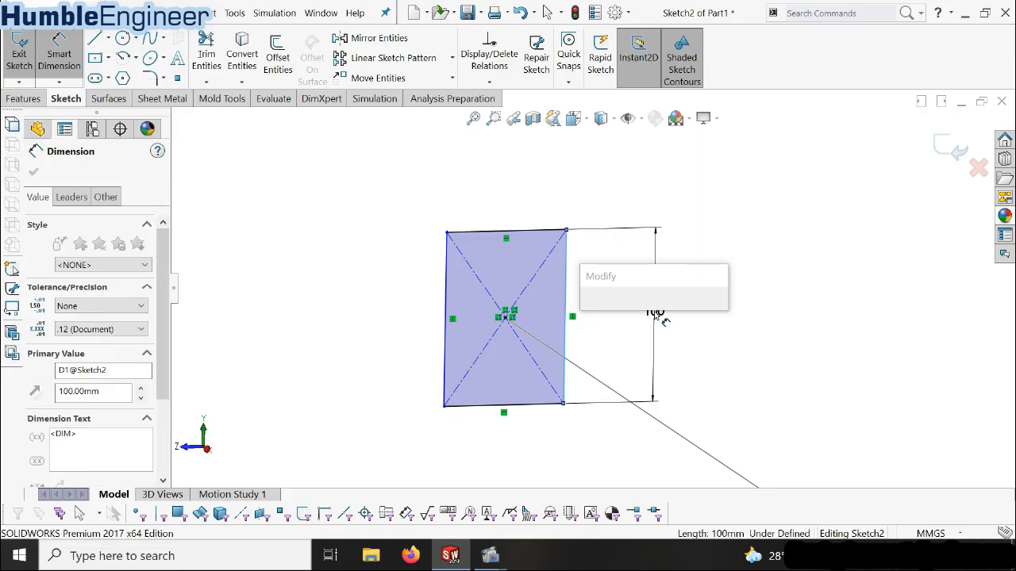
click(589, 319)
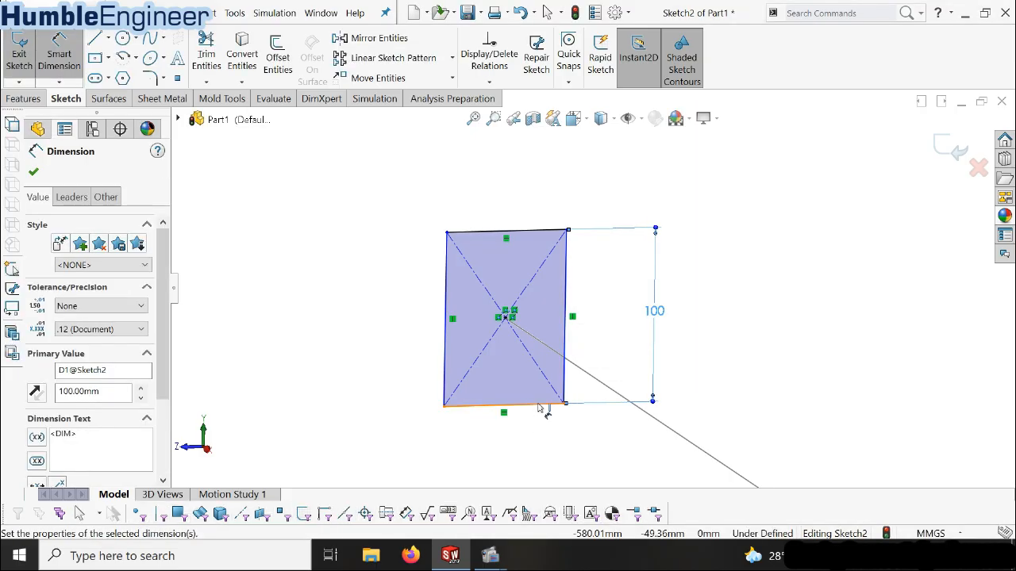
click(538, 404)
click(518, 469)
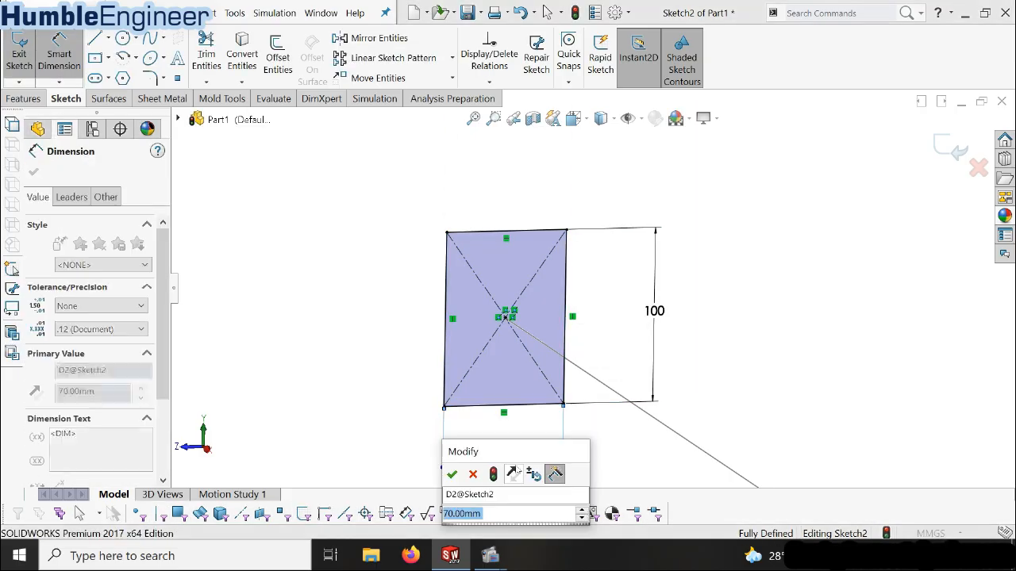
click(452, 474)
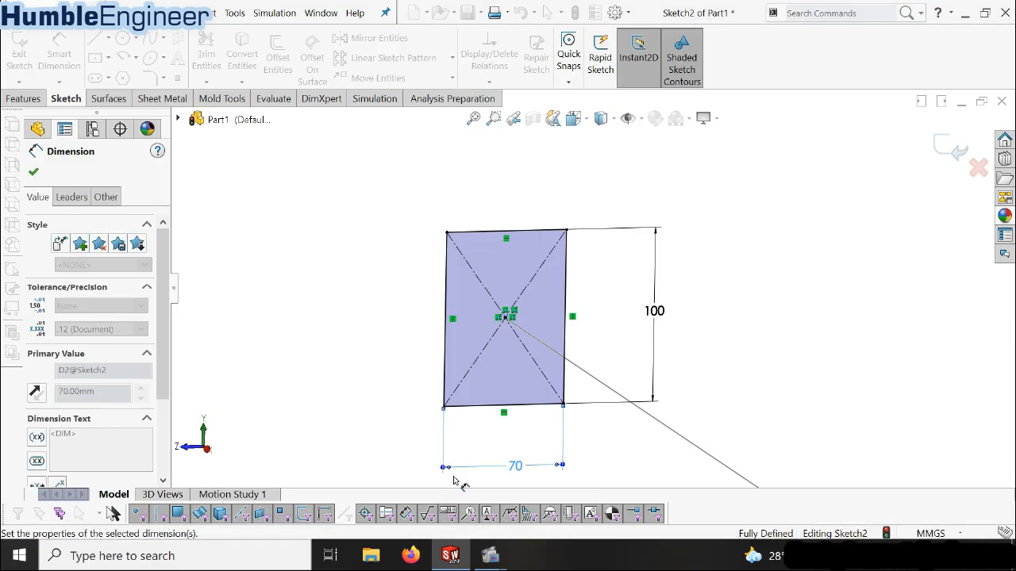
Fillet all four corners of the 70 x 100 mm rectangle with a 6 mm radius and exit the sketch
scroll(584, 311, up, 3)
scroll(575, 302, down, 3)
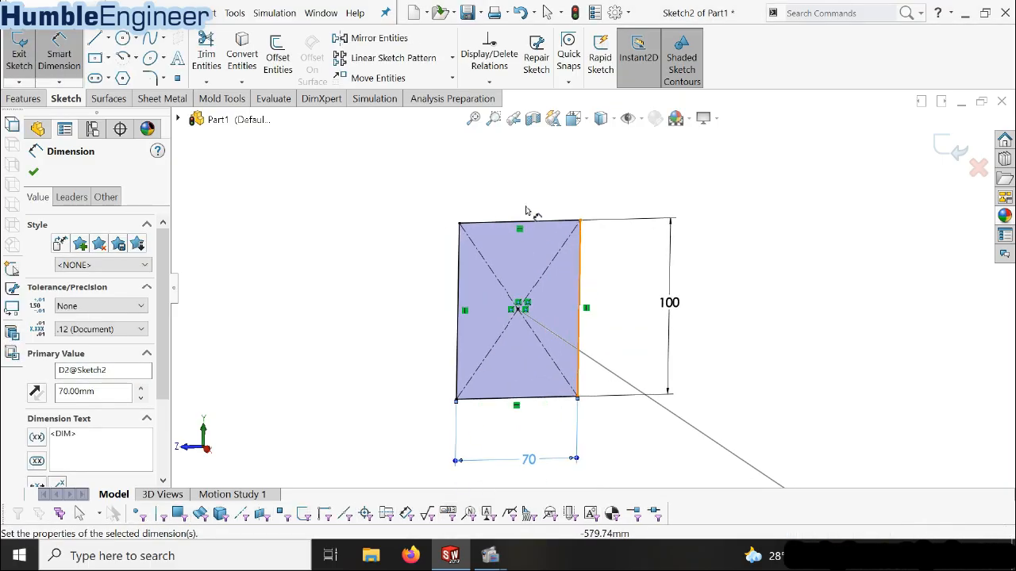
scroll(499, 181, down, 1)
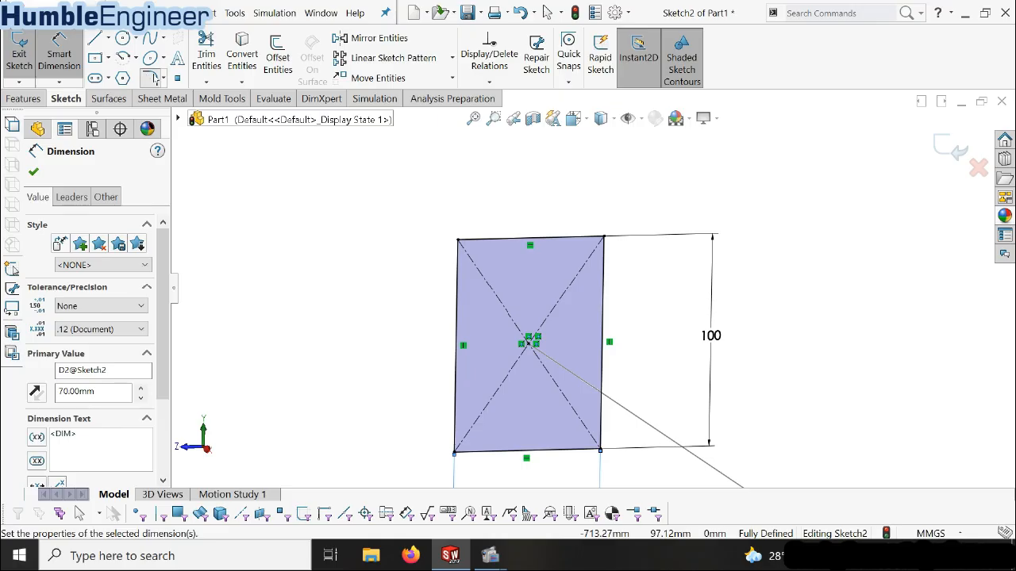
click(149, 77)
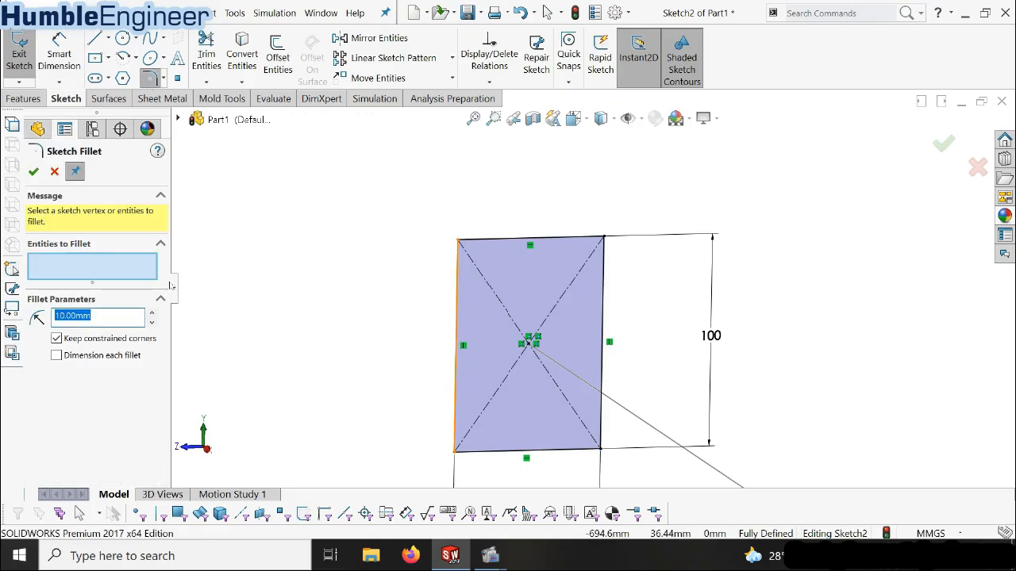
text(6)
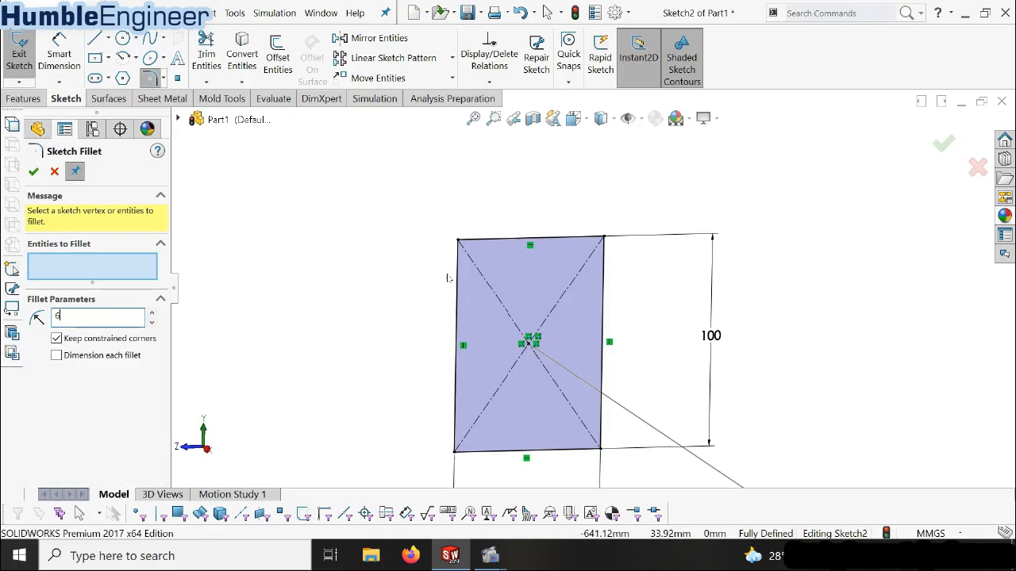
click(463, 272)
click(479, 240)
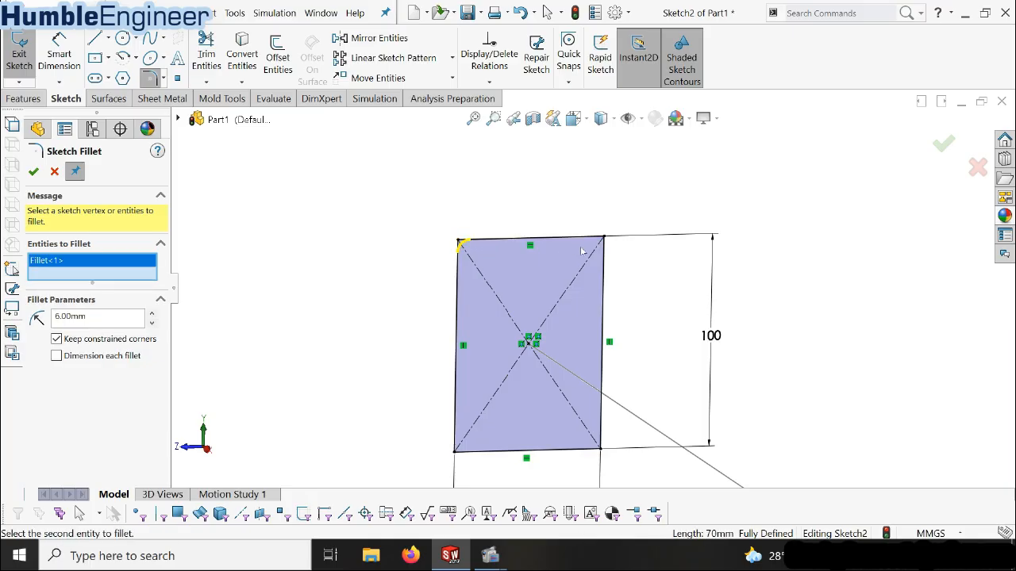
click(604, 269)
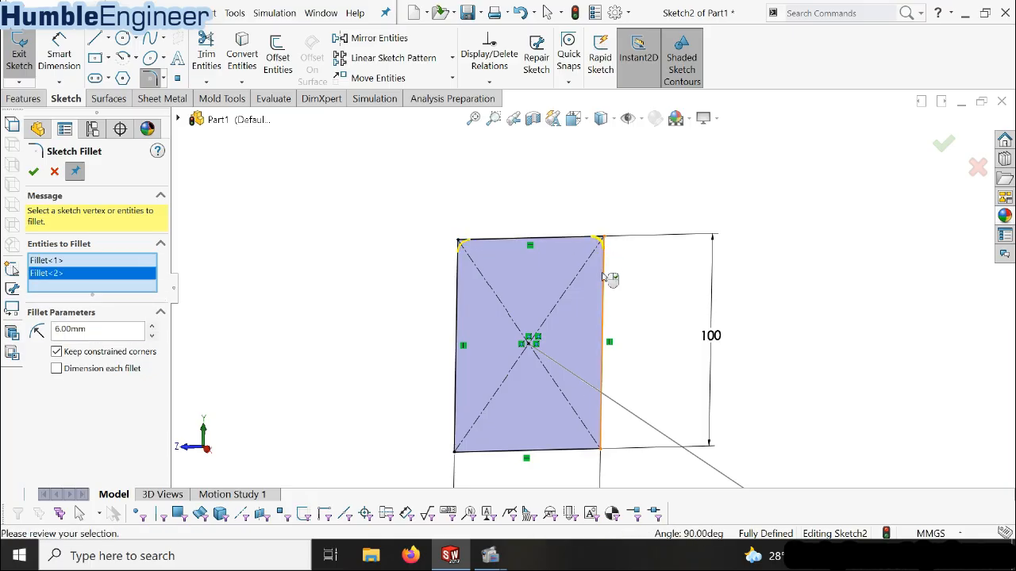
click(601, 436)
click(593, 450)
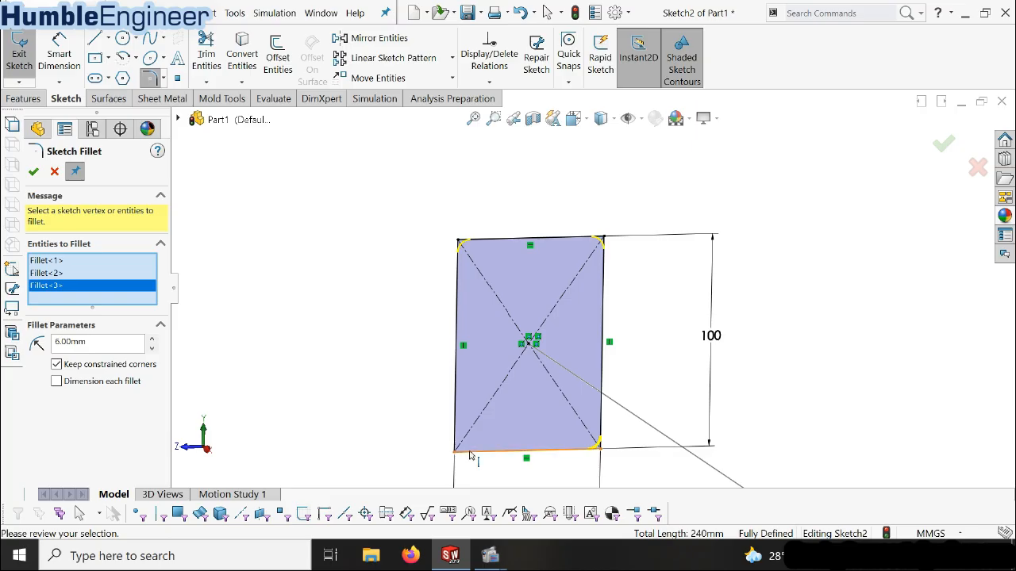
click(469, 450)
click(464, 441)
scroll(528, 362, up, 2)
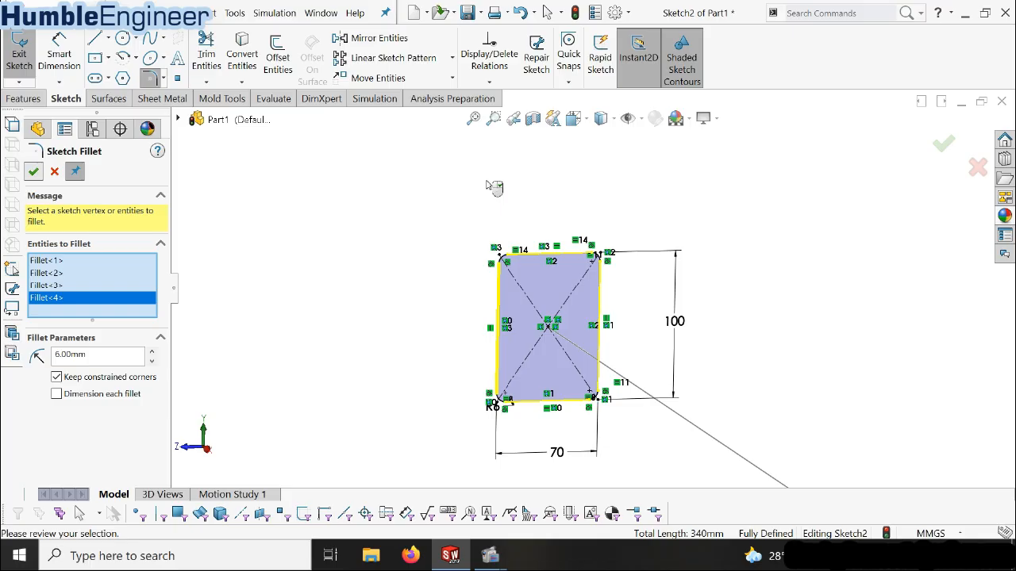
right_click(493, 188)
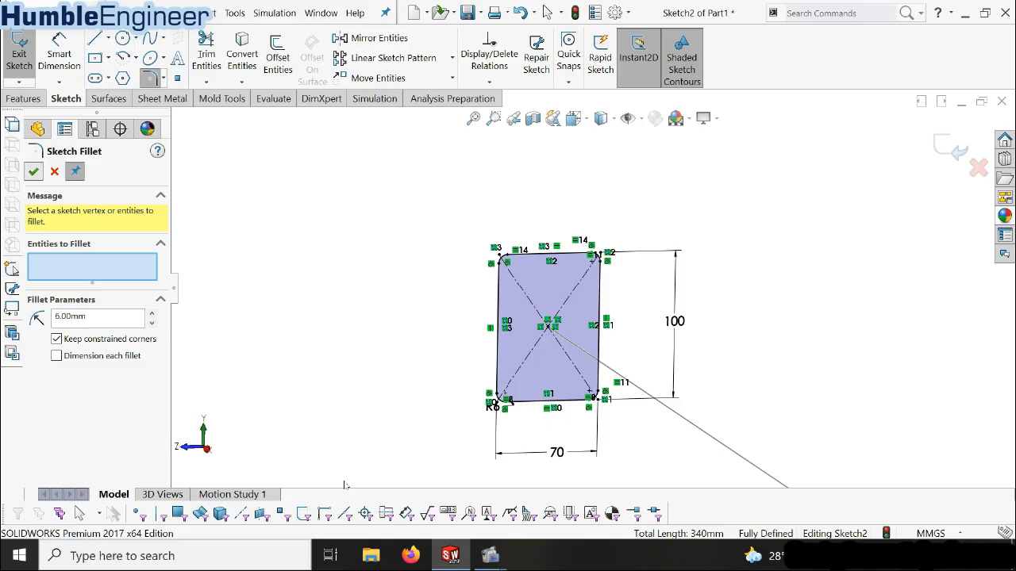
key(Escape)
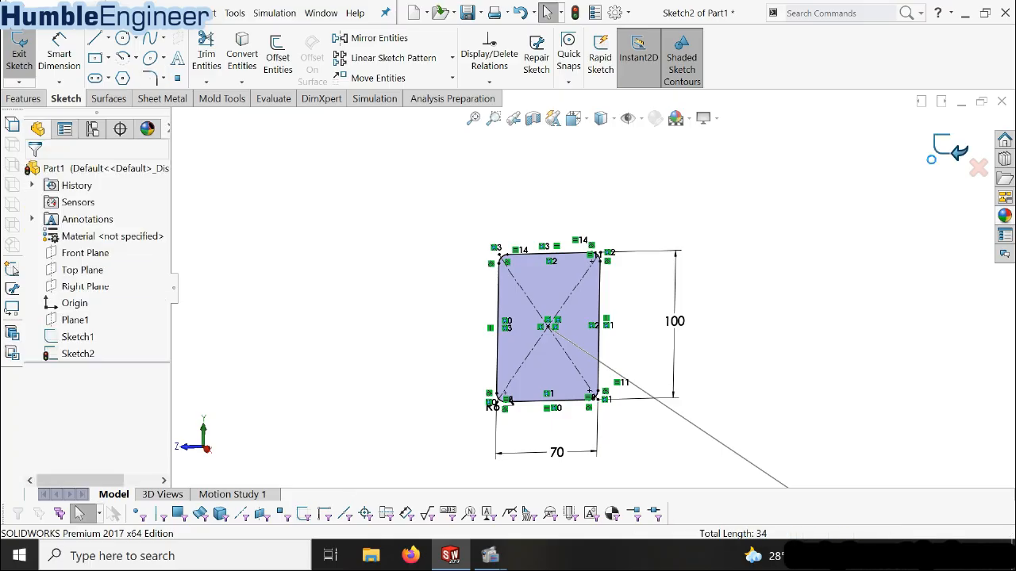
click(933, 160)
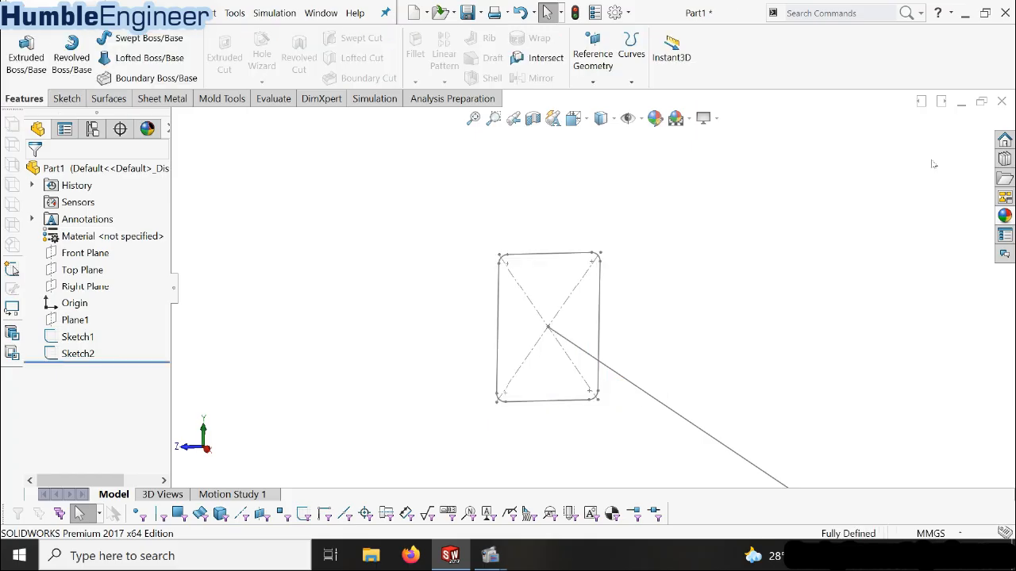
Examine how the rectangular profile sits at the start of the stepped path
scroll(581, 362, up, 3)
mouse_move(579, 361)
middle_down()
mouse_move(614, 405)
mouse_move(586, 401)
middle_up()
scroll(603, 388, up, 3)
scroll(668, 365, up, 3)
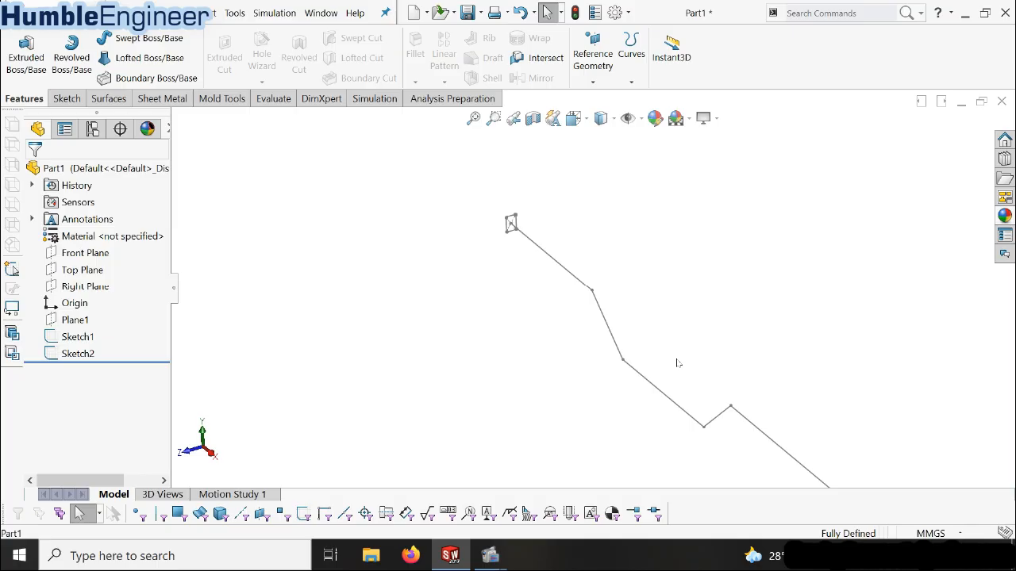
scroll(610, 320, down, 2)
scroll(610, 319, up, 3)
scroll(597, 287, down, 3)
scroll(603, 295, up, 4)
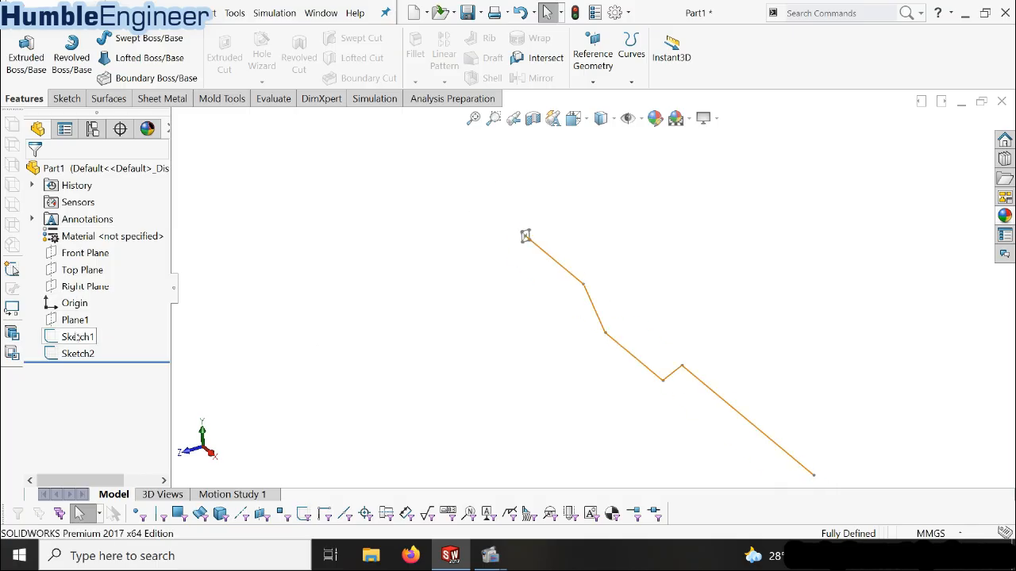
Edit the stepped path sketch, fillet its four bend corners with a 600 mm radius, and exit the sketch
click(78, 337)
click(93, 294)
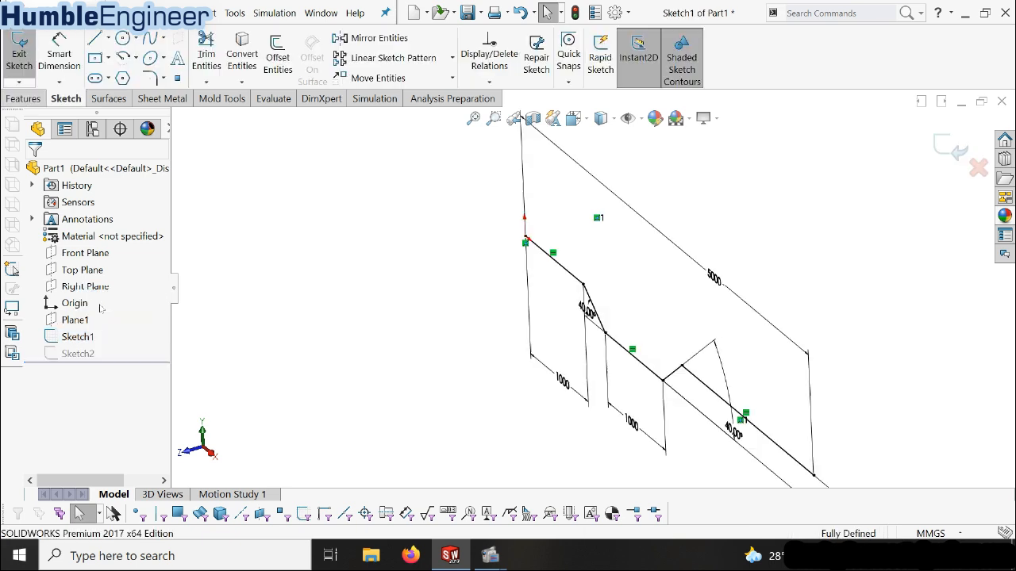
scroll(589, 323, down, 8)
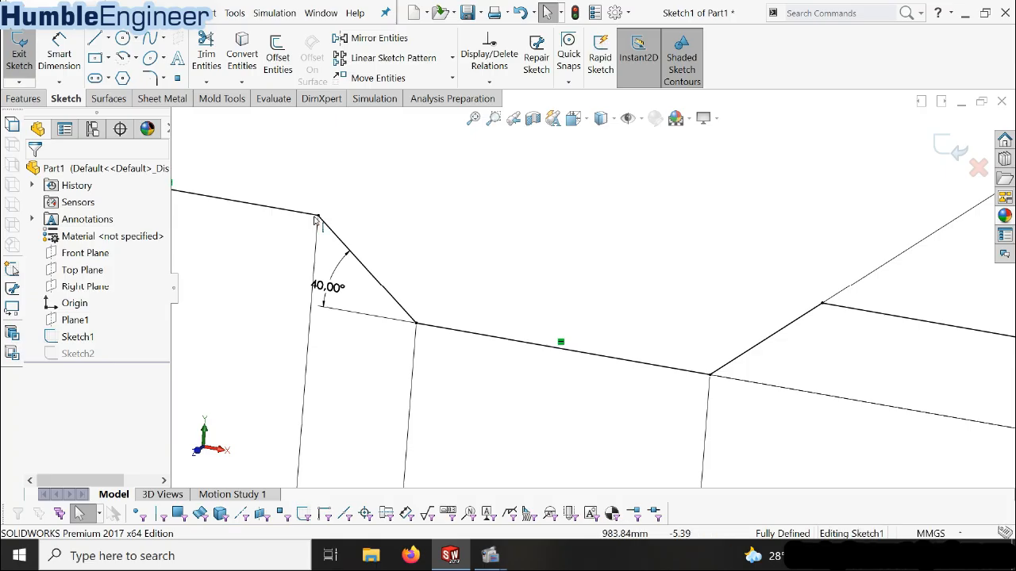
click(149, 77)
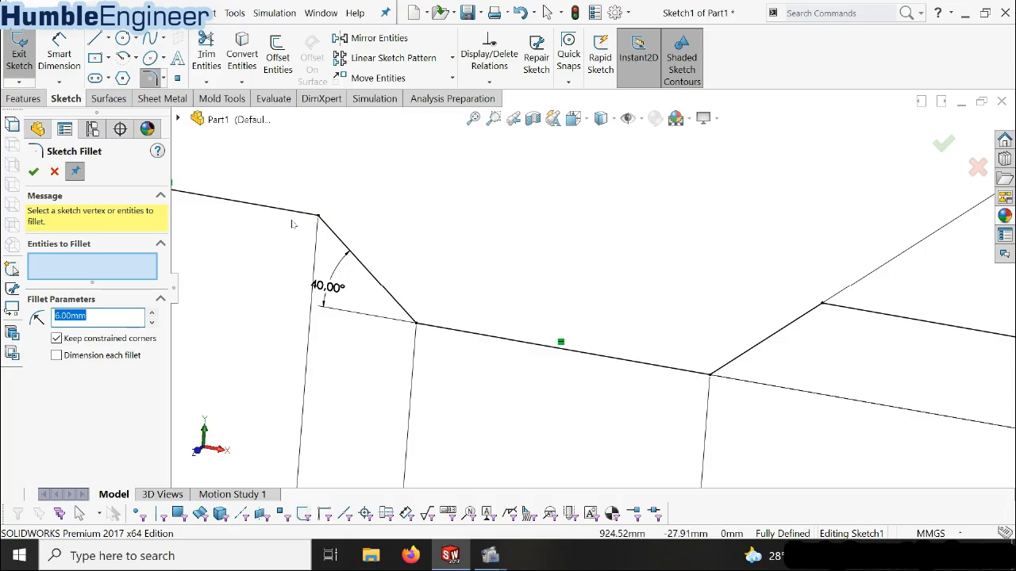
text(600)
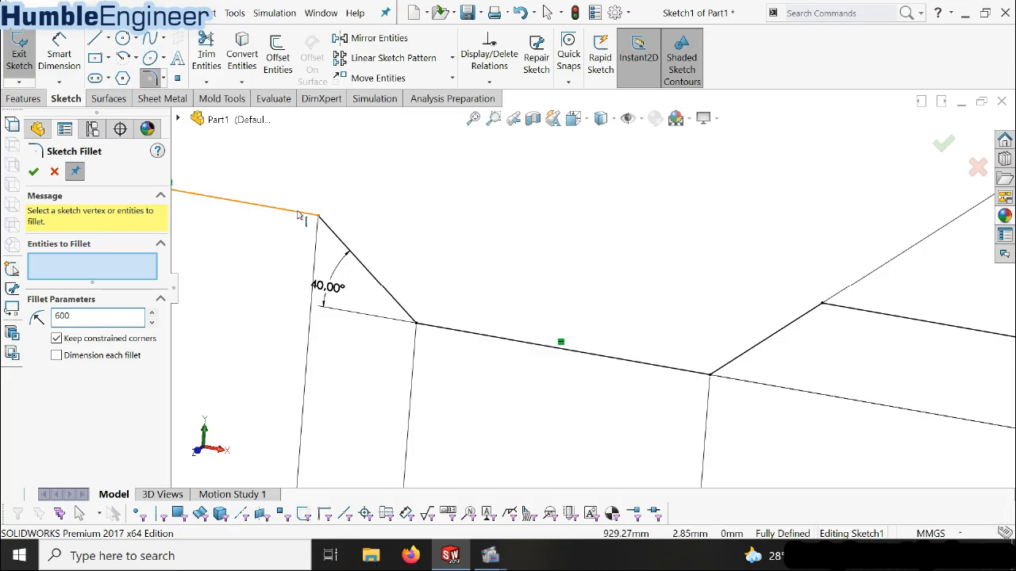
click(305, 213)
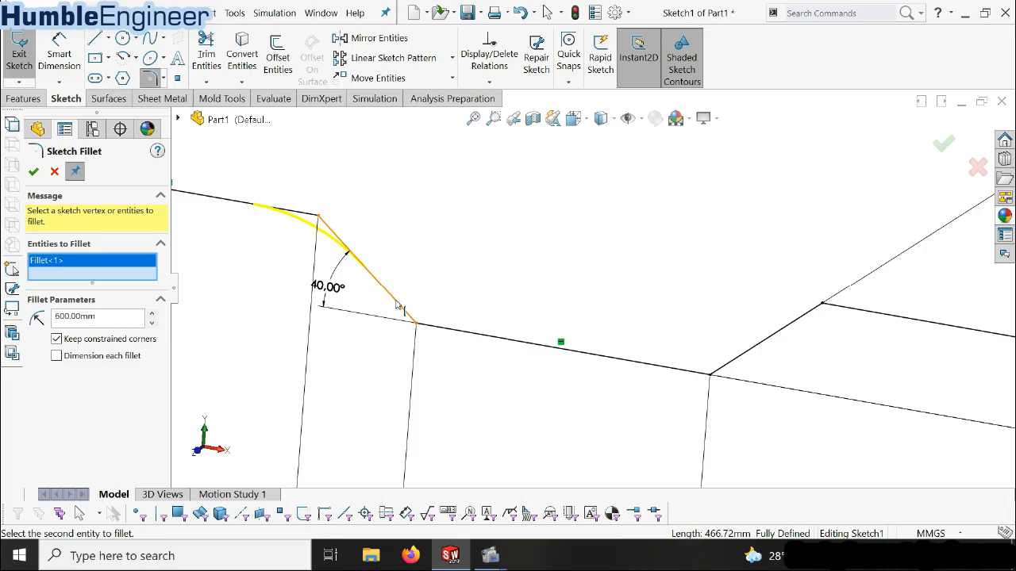
click(429, 329)
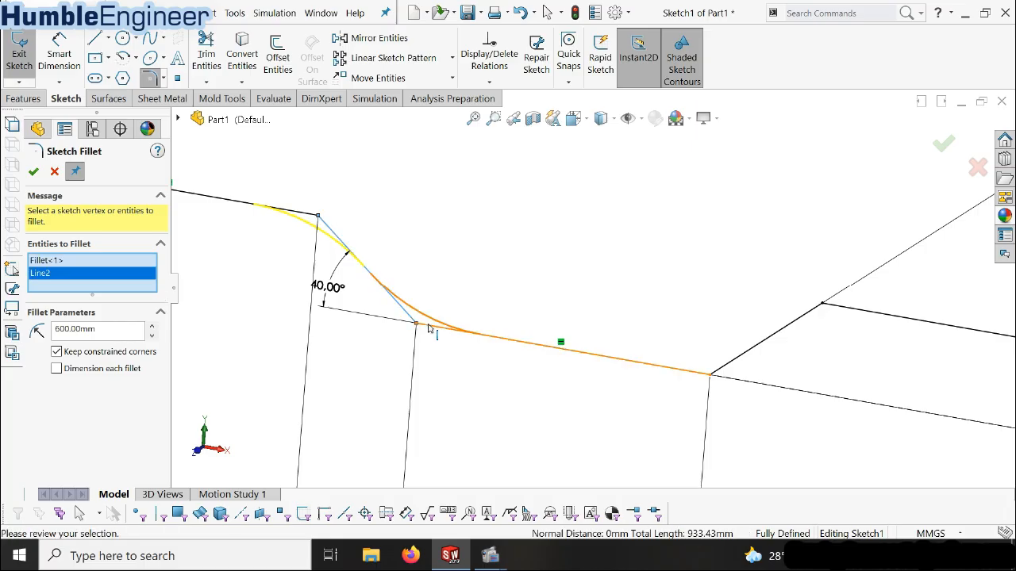
click(738, 357)
click(854, 312)
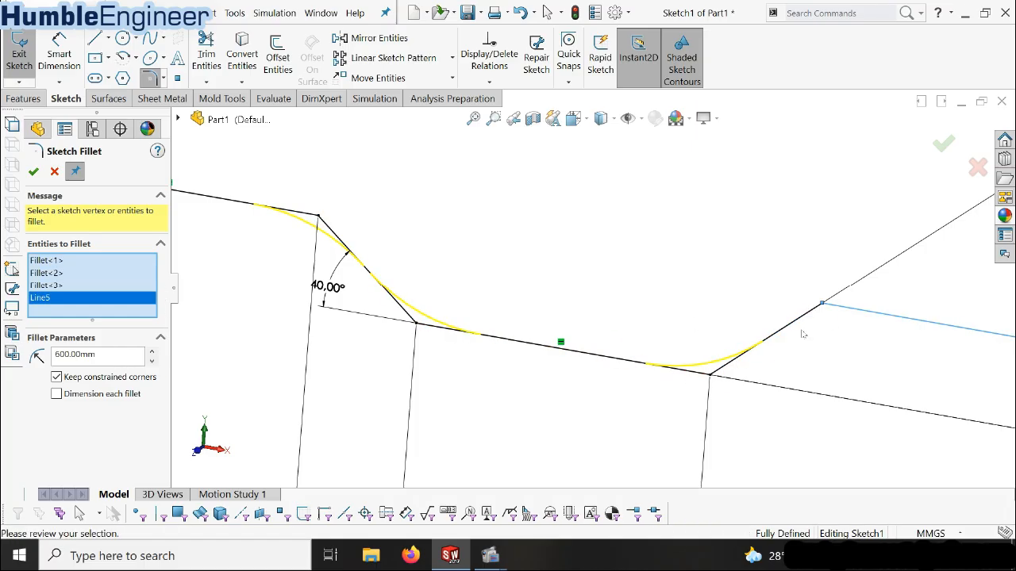
click(788, 325)
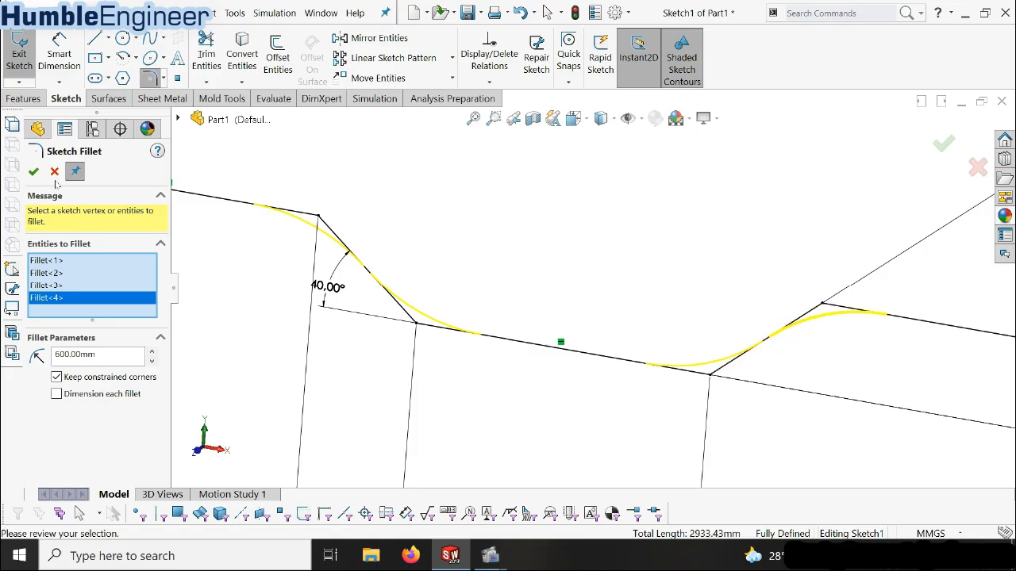
click(33, 172)
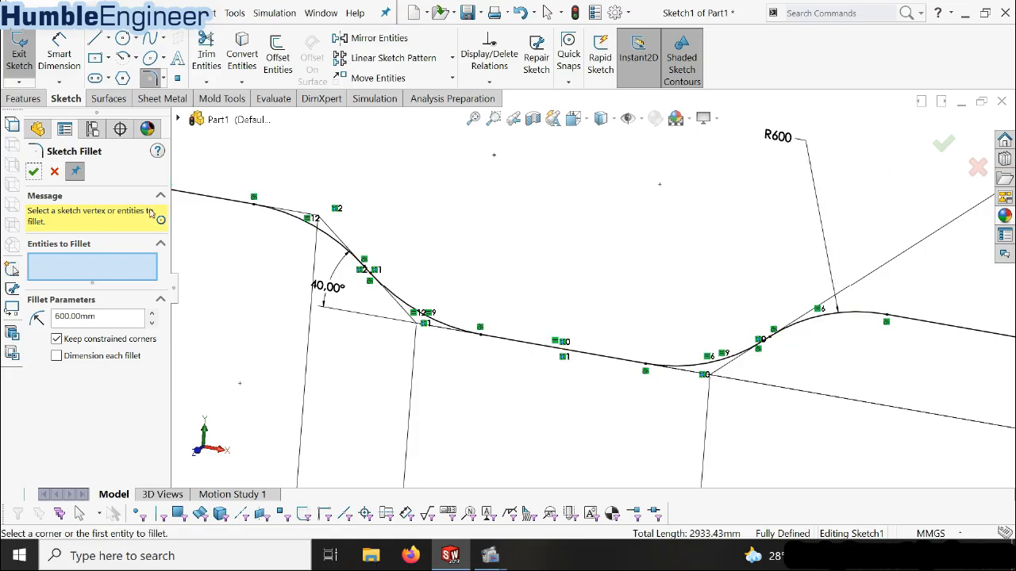
click(943, 144)
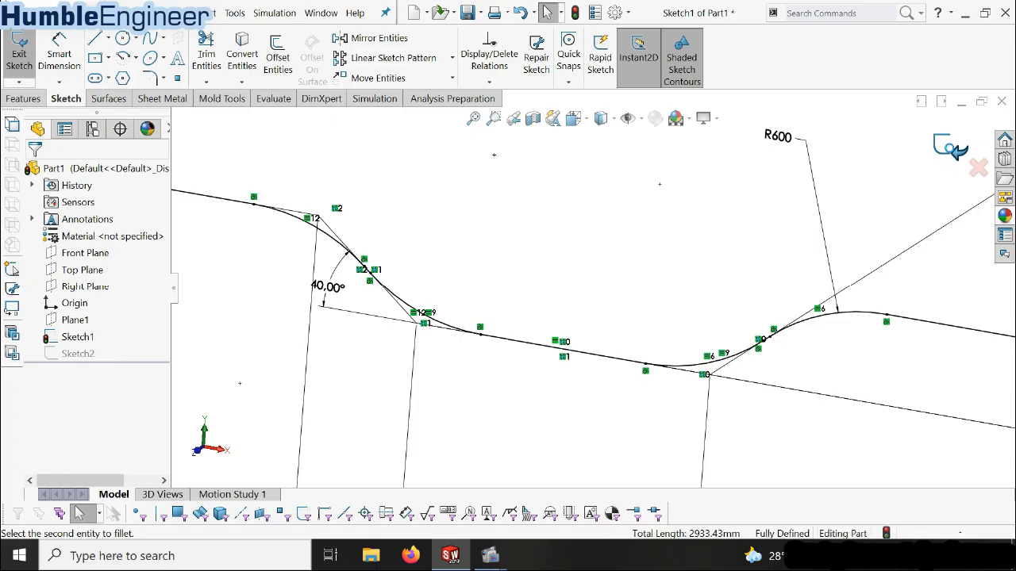
Examine the filleted path and the rectangular profile at its start in the trimetric view
scroll(504, 340, up, 5)
mouse_move(568, 309)
middle_down()
mouse_move(537, 342)
mouse_move(594, 290)
middle_up()
key(space)
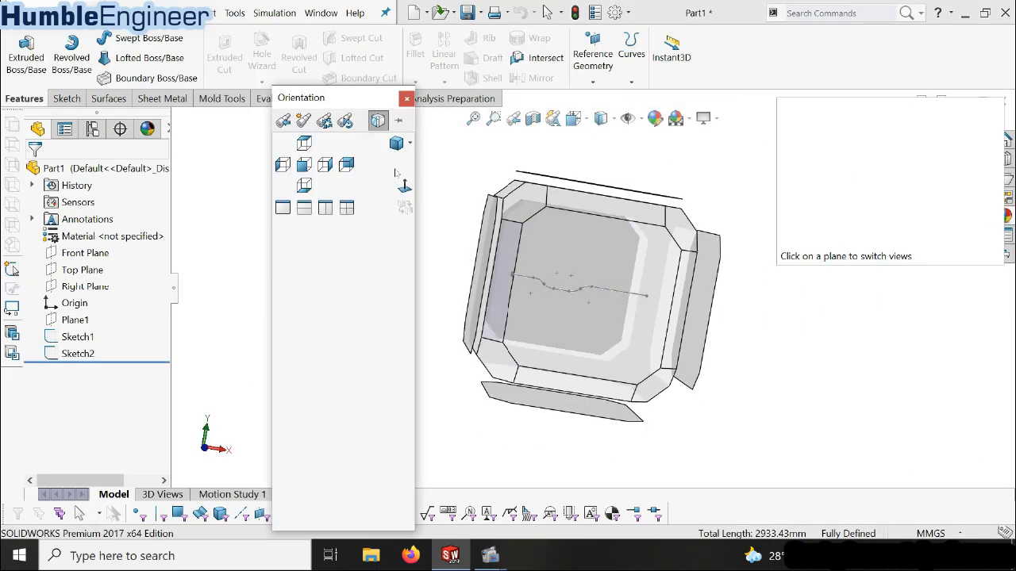
click(393, 155)
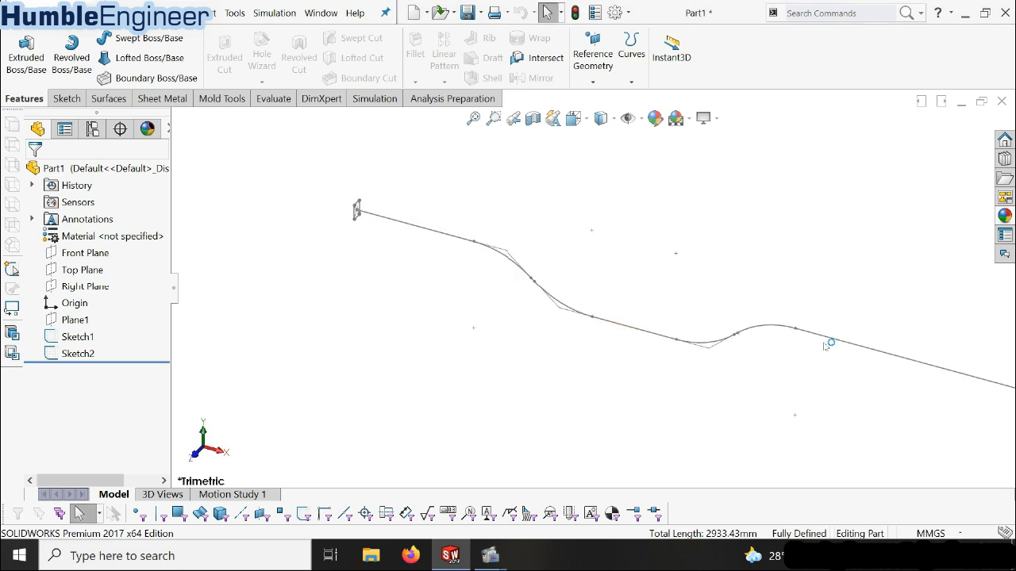
scroll(539, 313, up, 3)
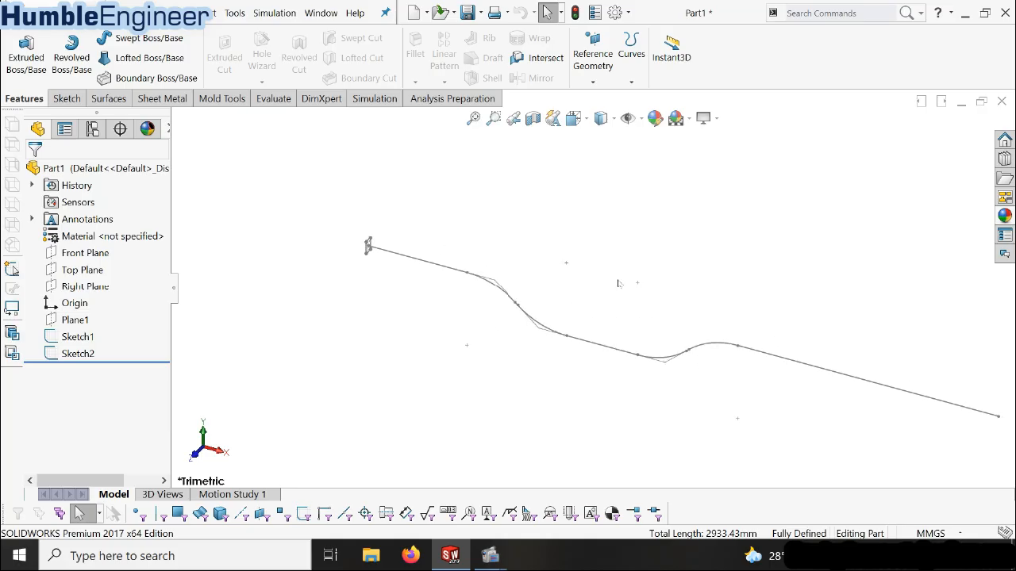
scroll(416, 255, down, 4)
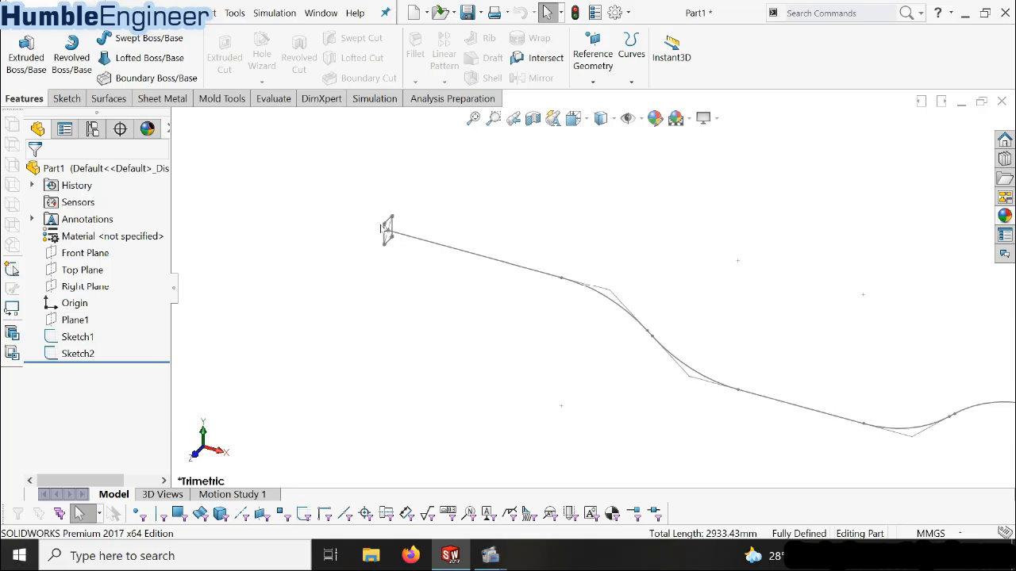
scroll(414, 244, down, 2)
scroll(476, 254, down, 3)
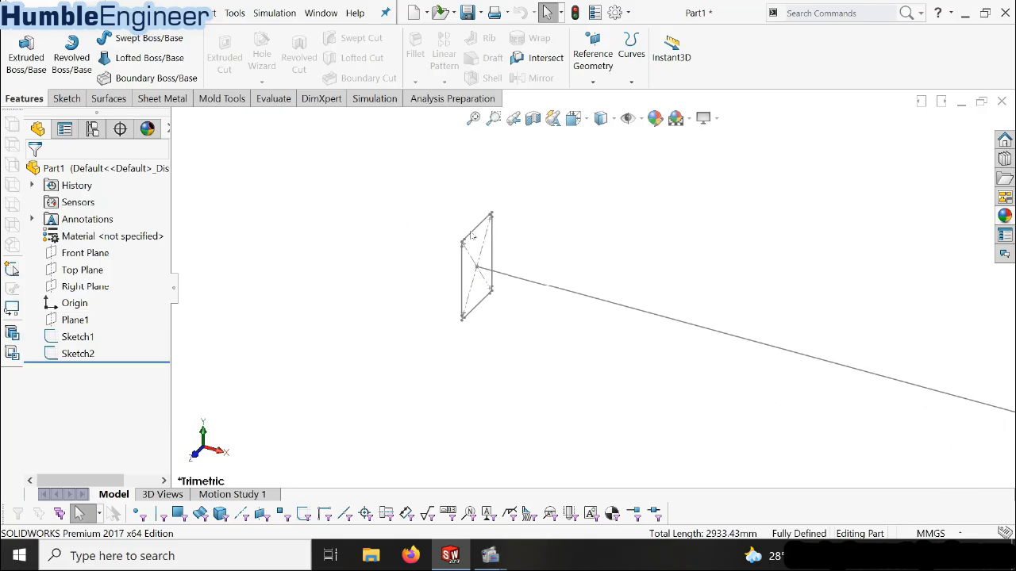
scroll(474, 244, down, 3)
scroll(452, 288, up, 3)
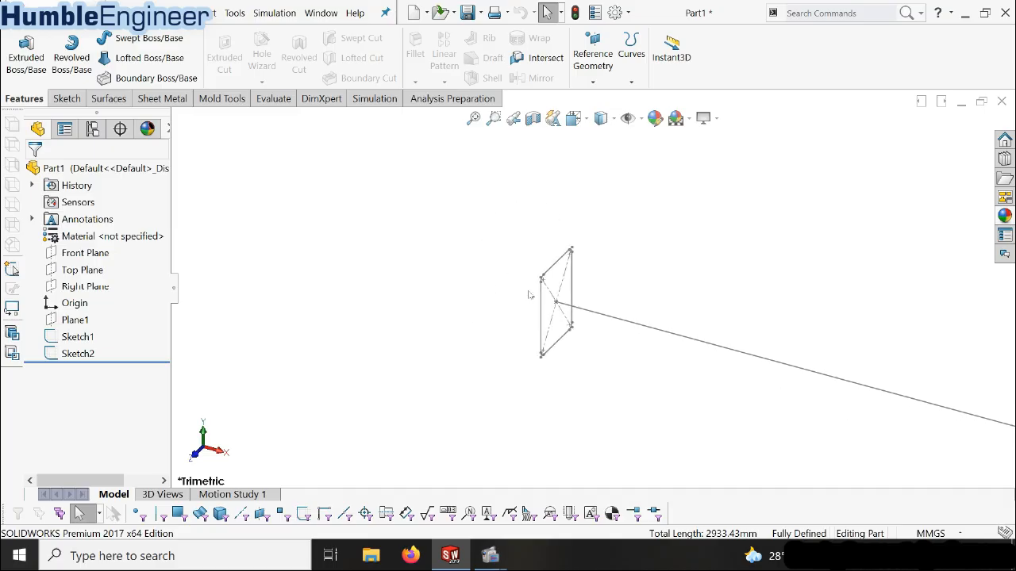
scroll(596, 278, up, 5)
scroll(658, 297, up, 5)
ctrl+middle_drag(745, 318, 529, 277)
scroll(527, 277, down, 1)
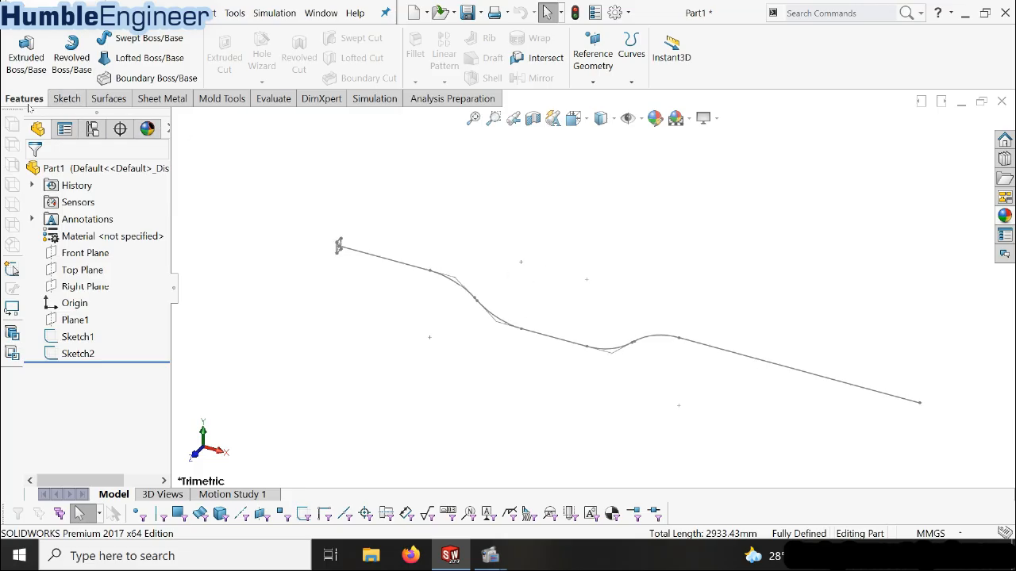
Start a swept boss using the filleted rectangle Sketch2 as profile and the stepped Sketch1 as path
click(139, 37)
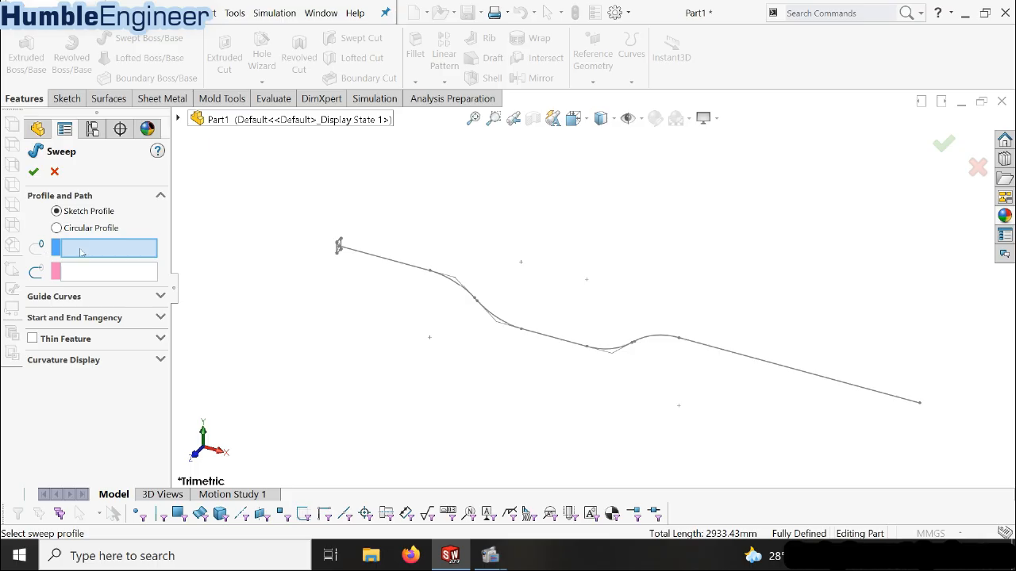
scroll(336, 237, down, 1)
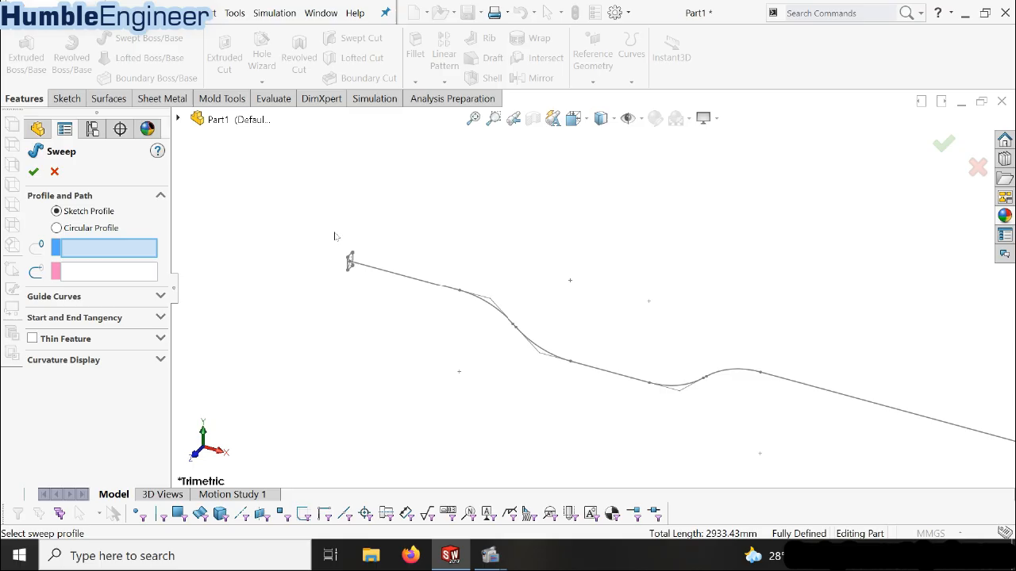
click(178, 119)
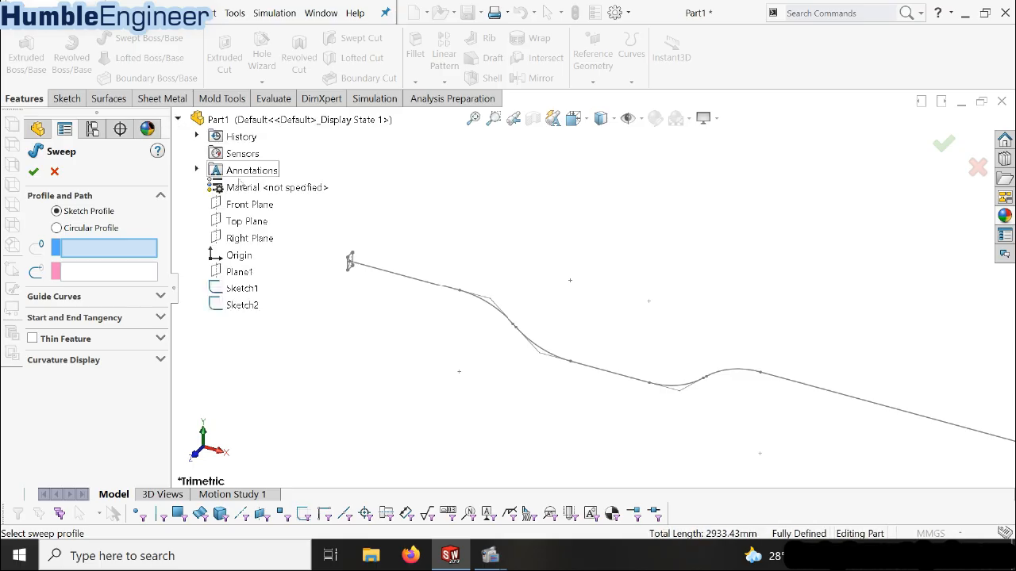
click(232, 305)
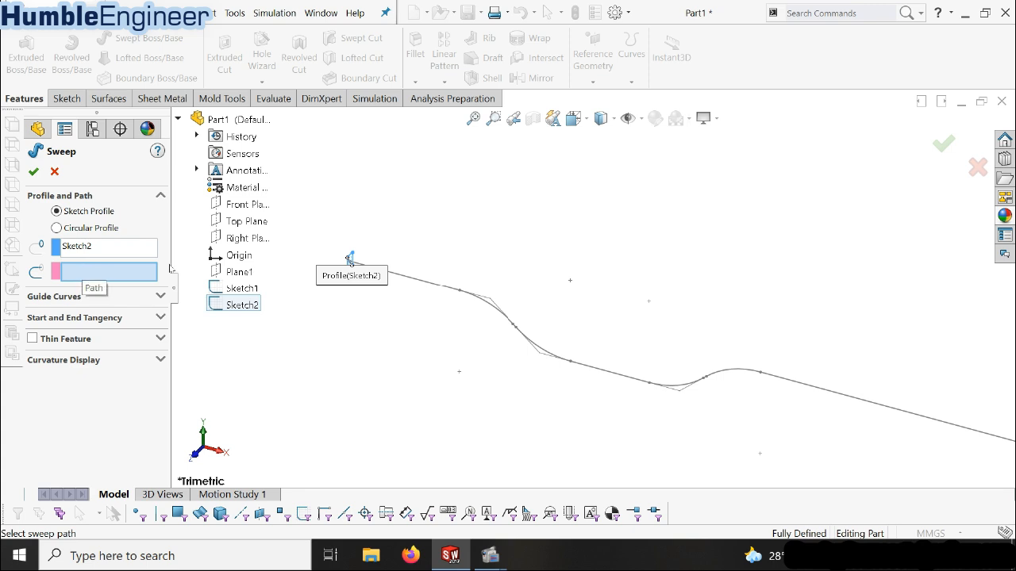
click(242, 288)
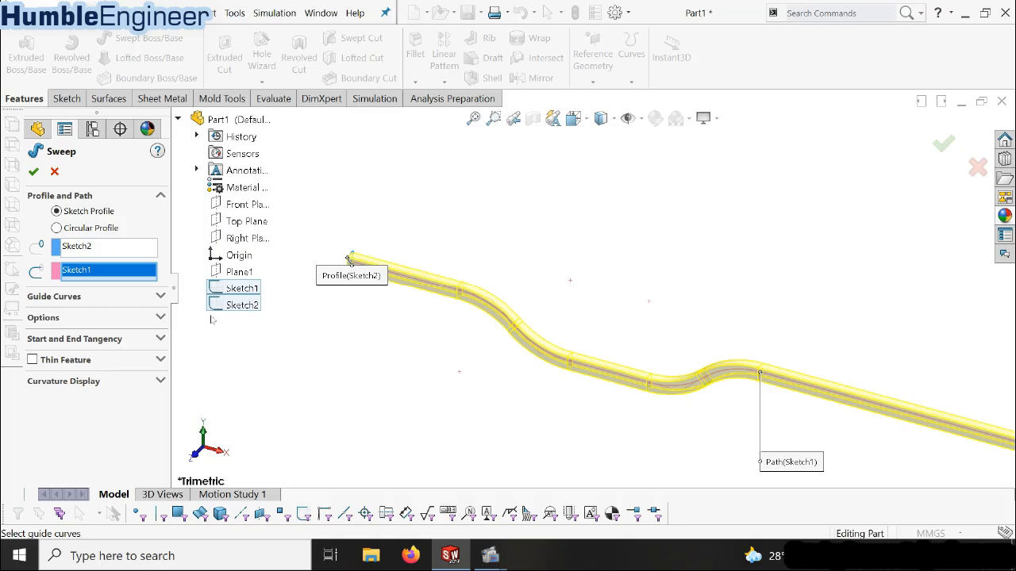
Make the sweep a one-direction thin feature with a 3 mm wall thickness and complete it
click(32, 359)
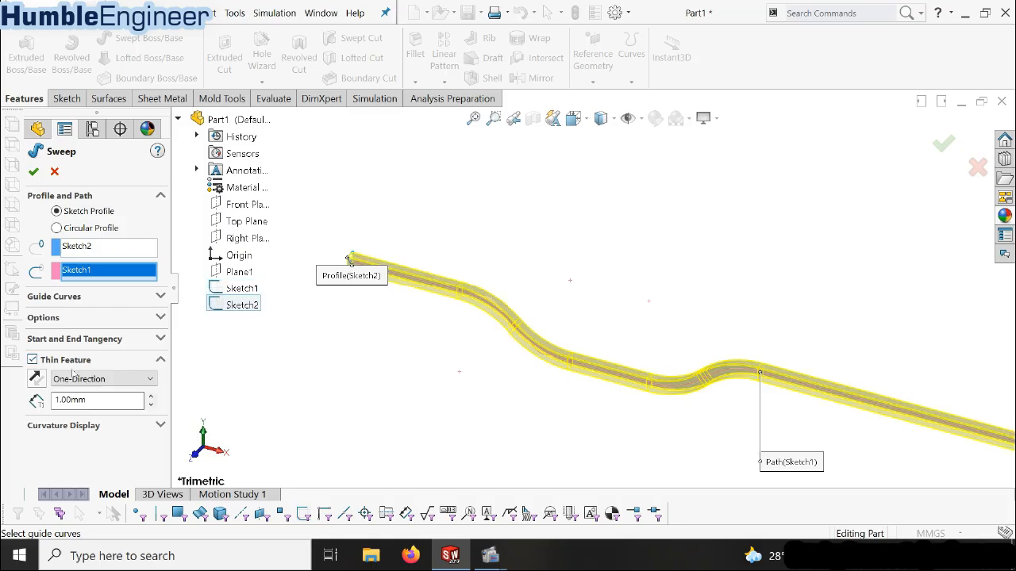
drag(100, 400, 49, 401)
scroll(354, 245, down, 4)
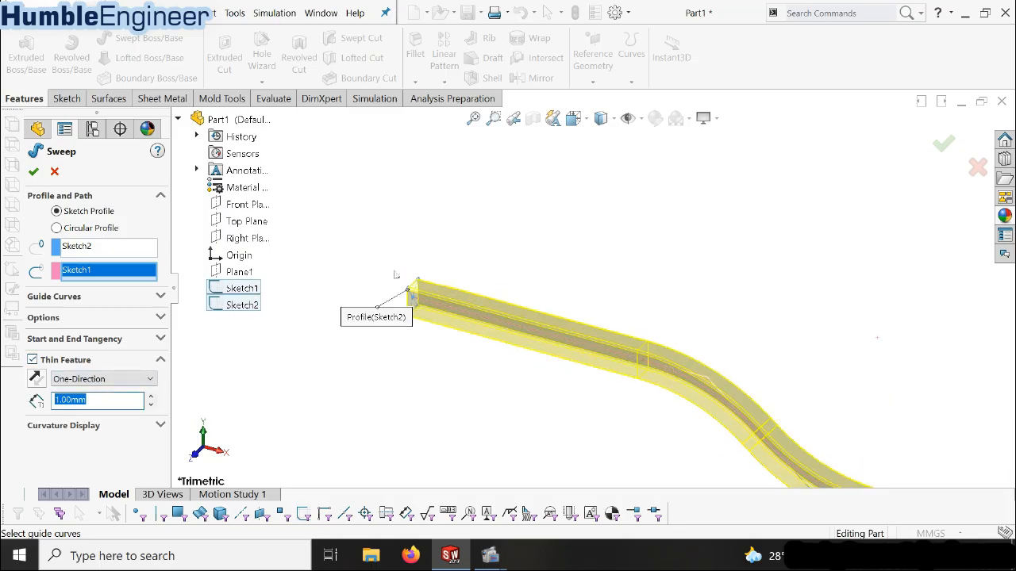
scroll(395, 274, down, 2)
scroll(289, 386, down, 2)
text(3)
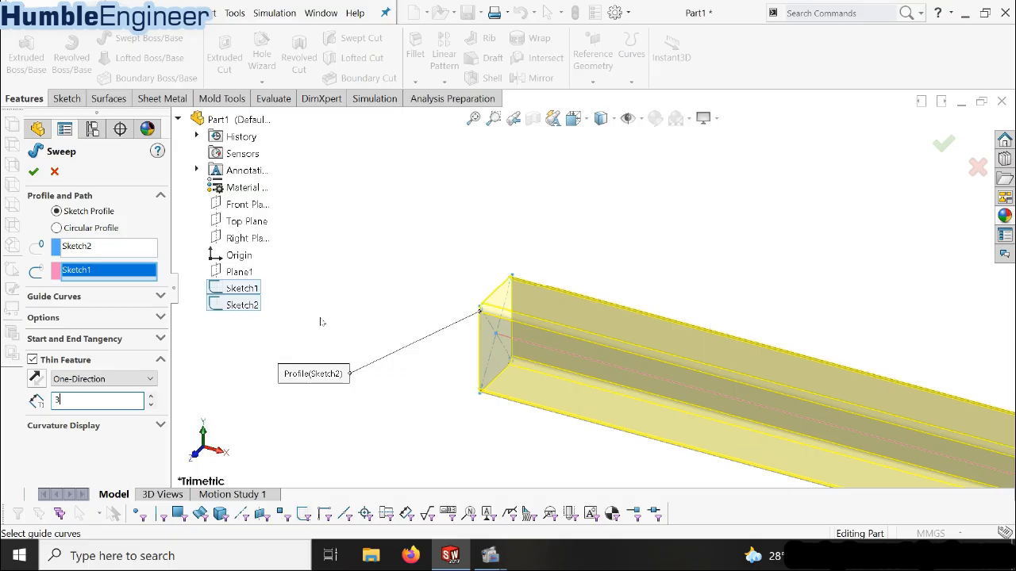
key(Return)
Examine the swept hollow beam and its bends from several angles
scroll(589, 270, up, 14)
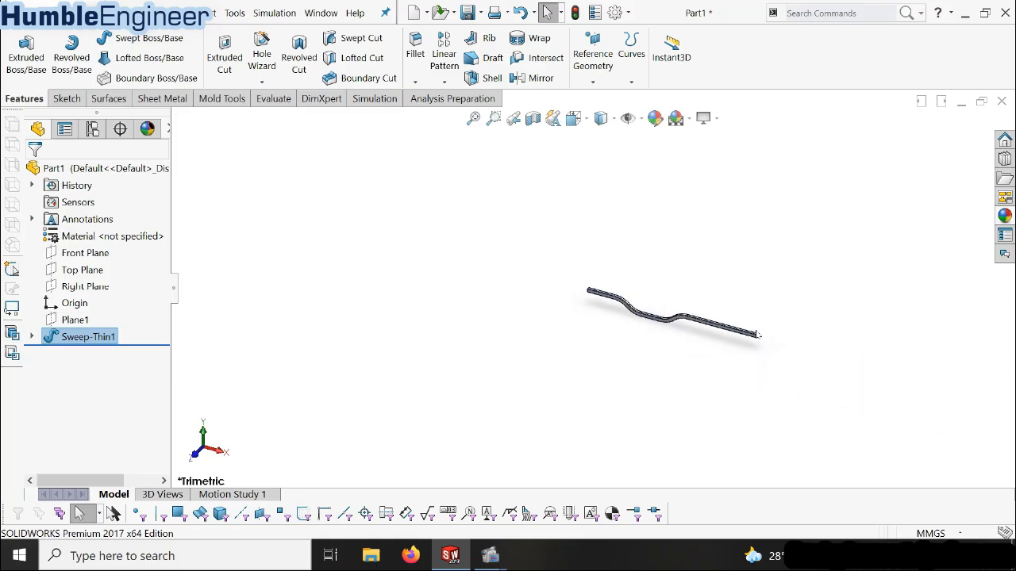
scroll(623, 287, down, 7)
middle_drag(476, 298, 550, 296)
scroll(549, 297, up, 5)
scroll(544, 289, down, 4)
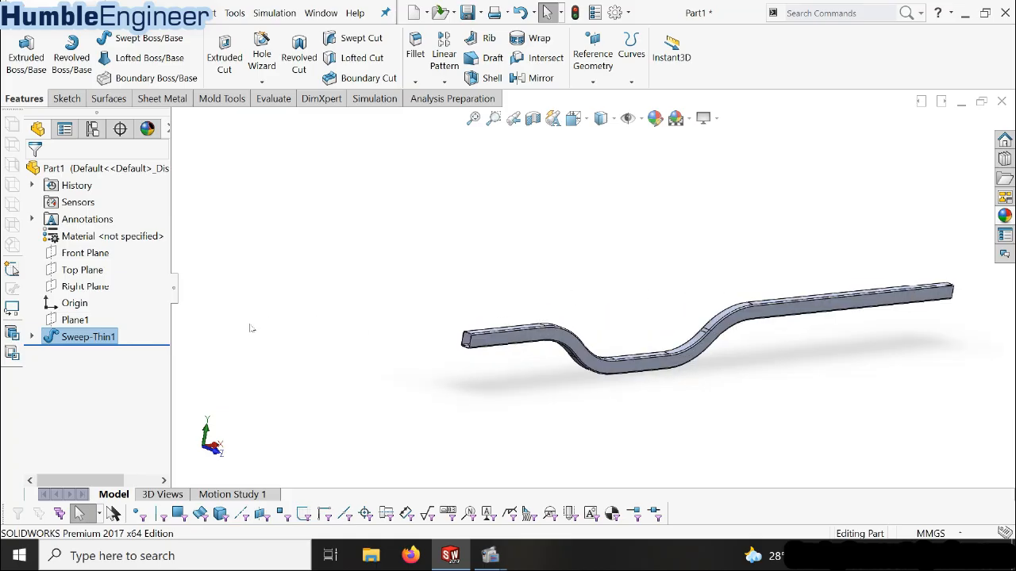
scroll(614, 324, up, 2)
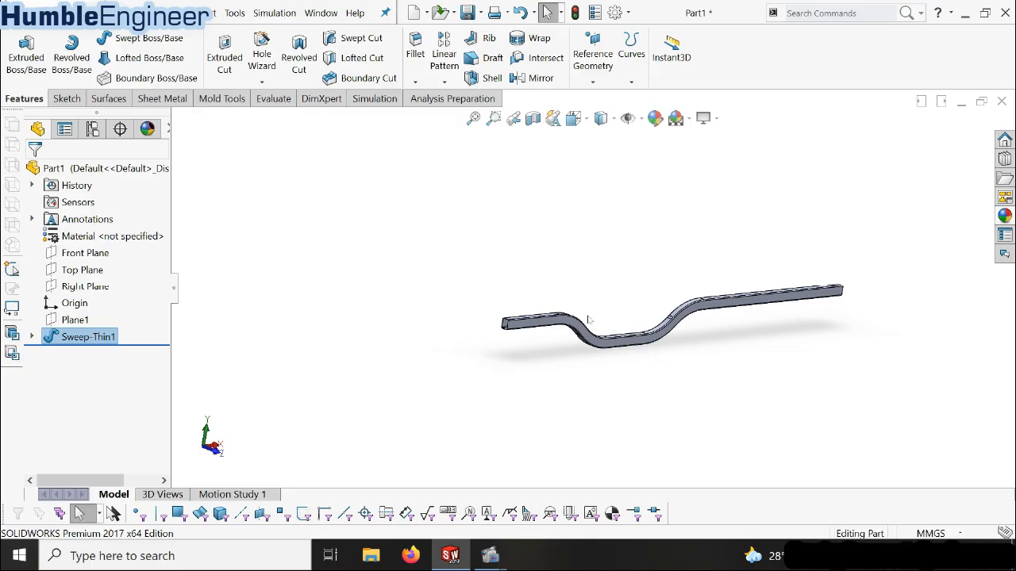
scroll(525, 322, down, 4)
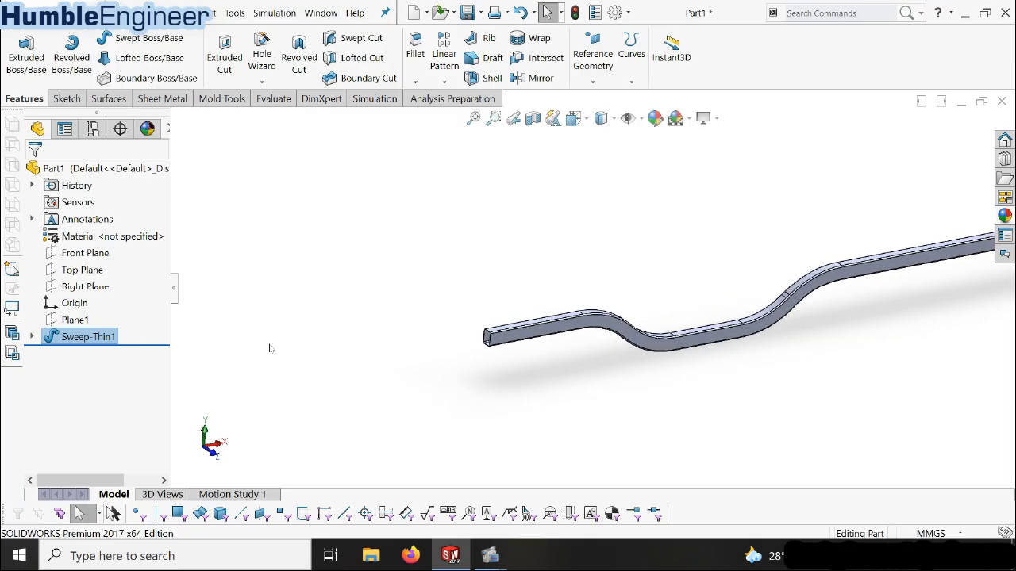
Create a reference plane offset 600 mm from the Right Plane along the beam
click(89, 286)
click(592, 74)
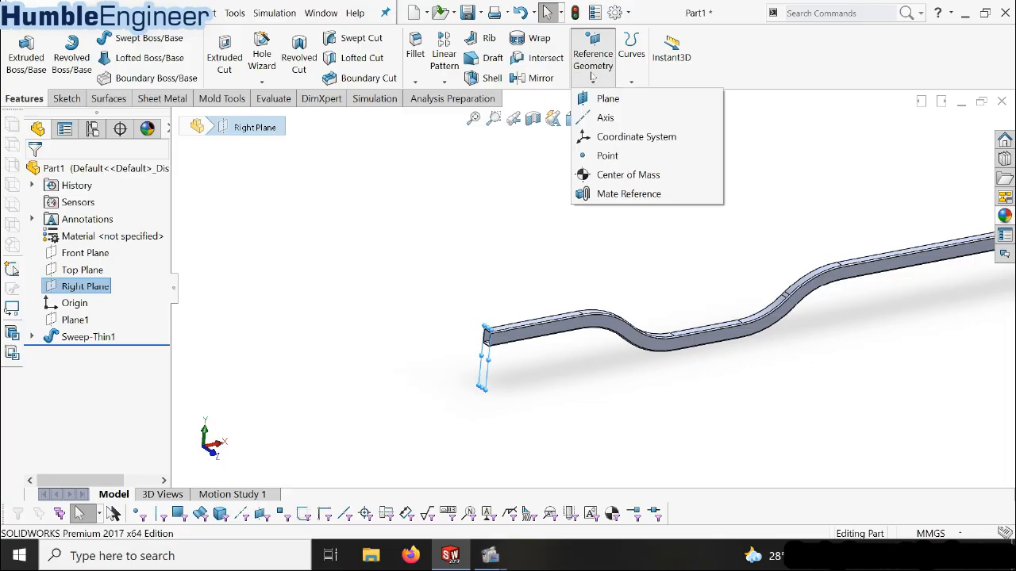
click(605, 96)
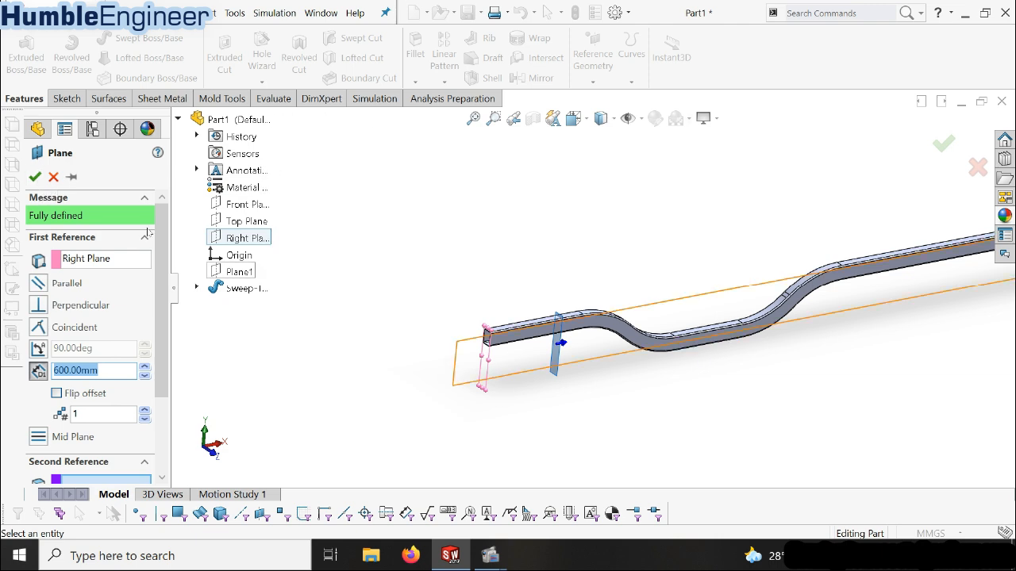
click(36, 178)
Start a sketch on the new offset plane and orient the view normal to it
scroll(539, 317, down, 2)
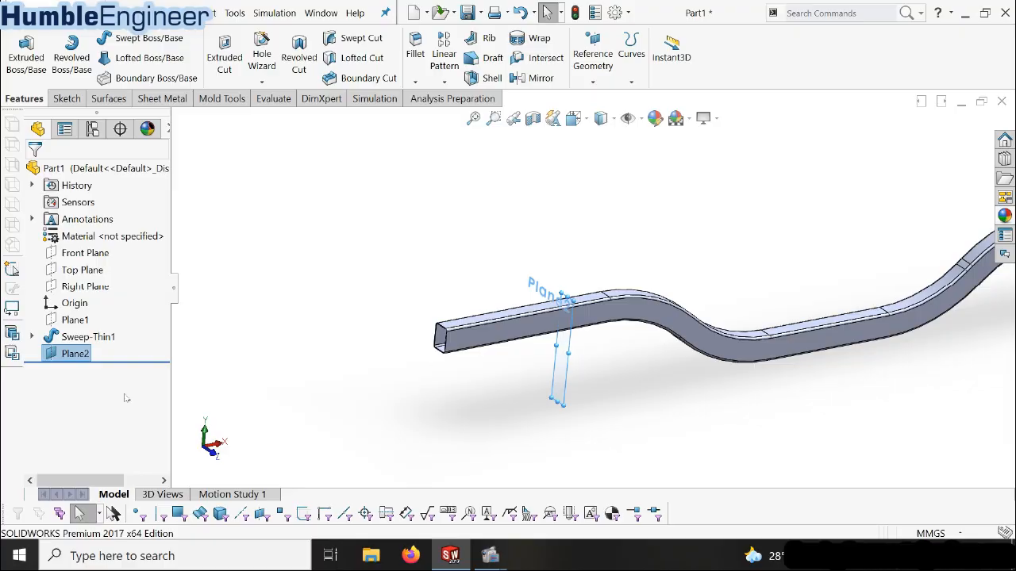
right_click(77, 361)
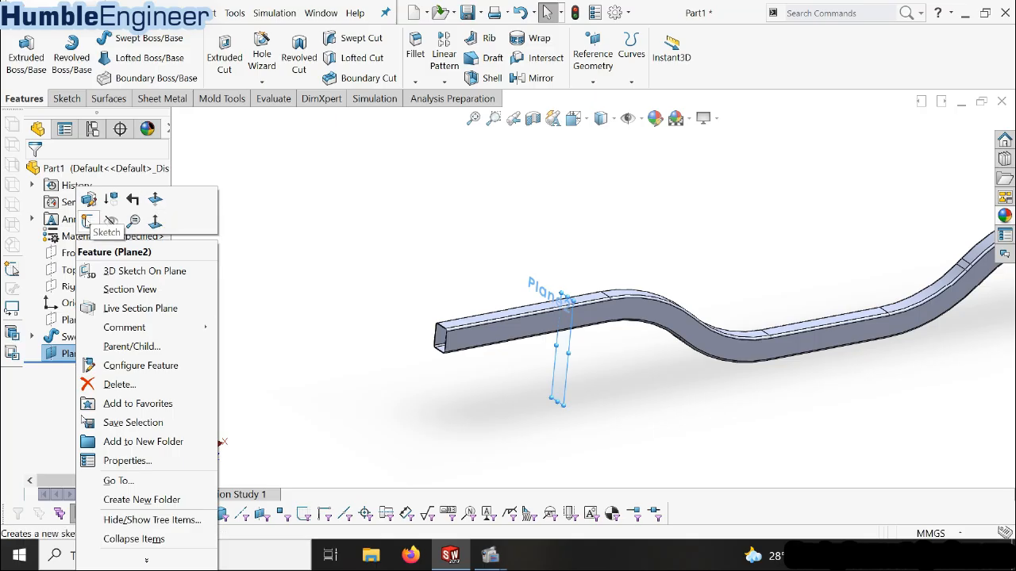
click(87, 221)
key(space)
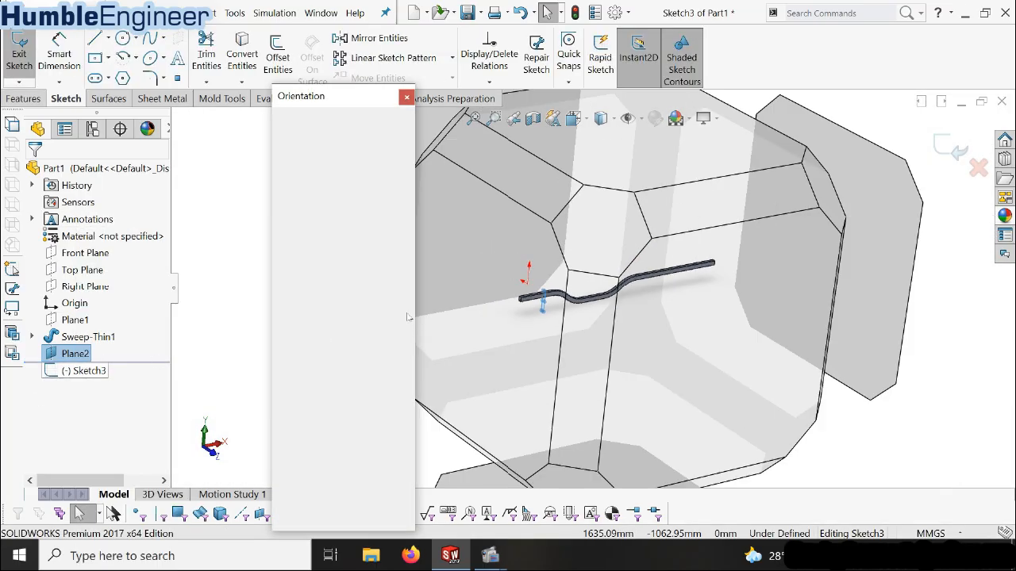
click(406, 187)
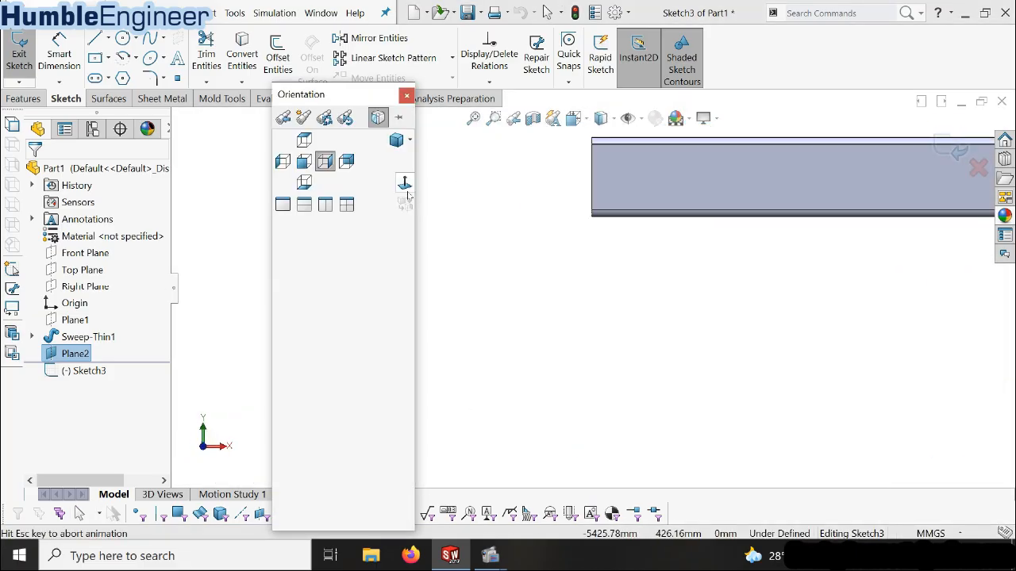
scroll(640, 184, down, 5)
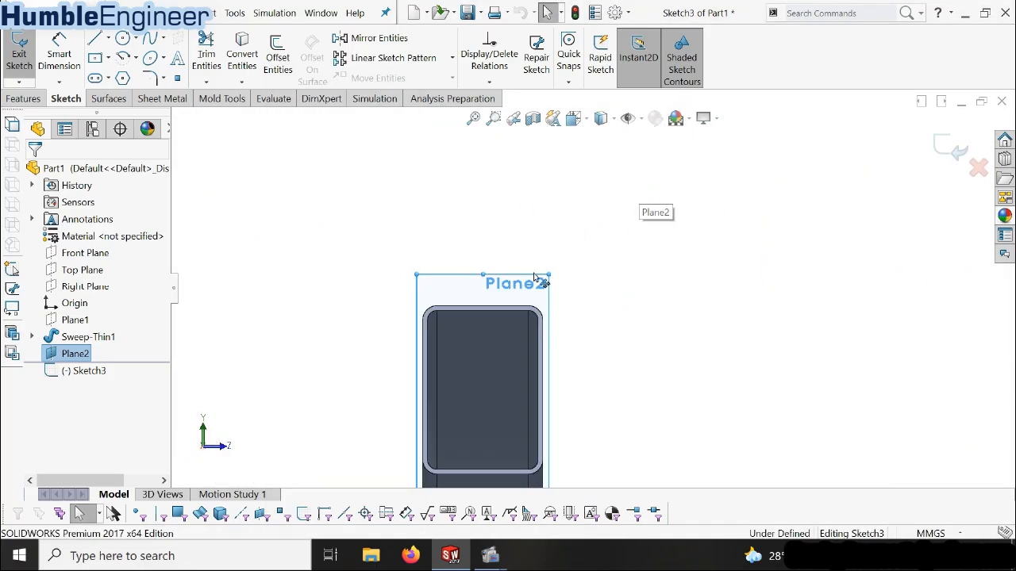
Enlarge the displayed boundary of the offset plane so it extends above and beside the beam's cross-section
drag(713, 171, 795, 128)
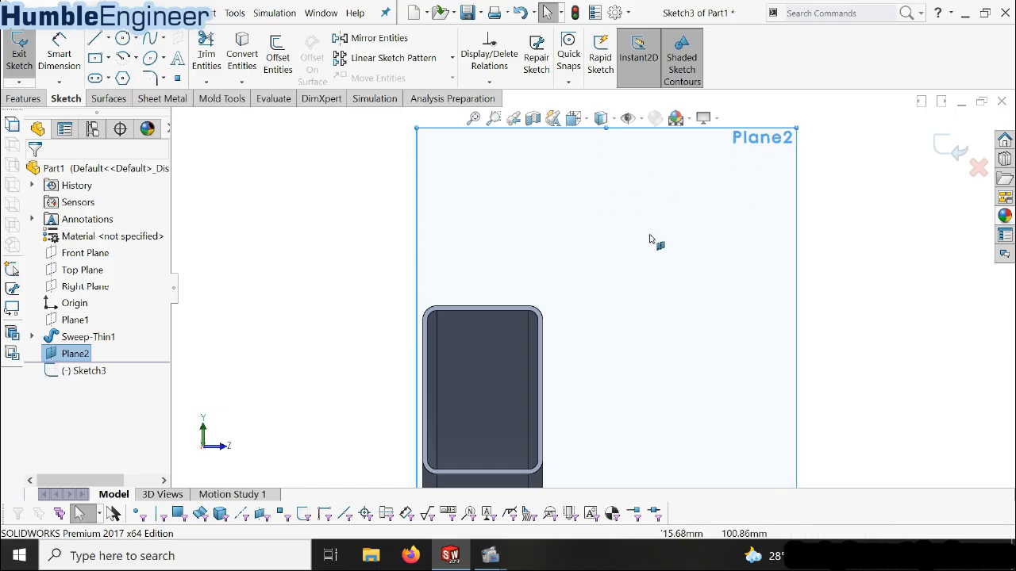
scroll(590, 287, up, 3)
scroll(578, 234, down, 2)
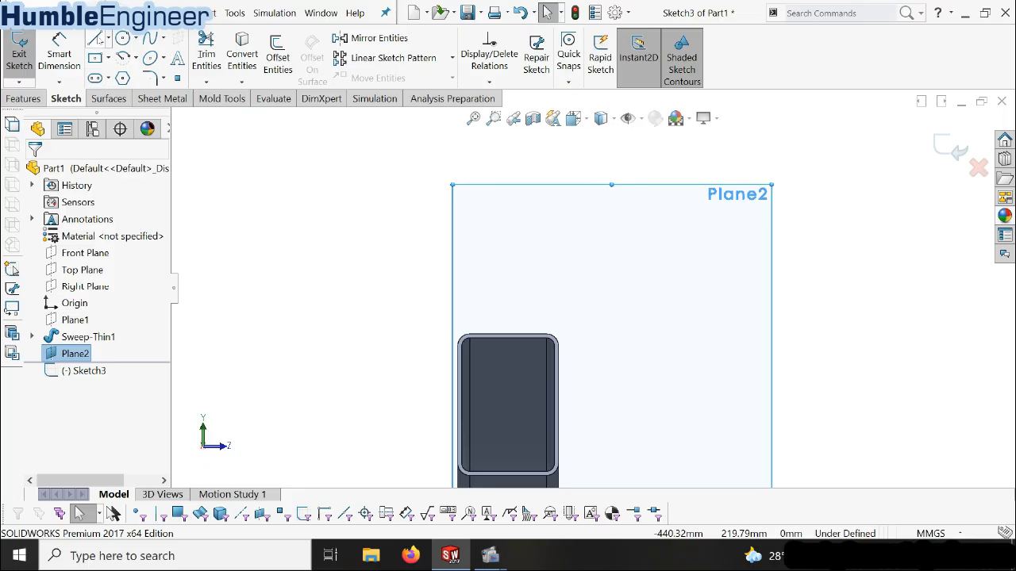
Sketch a closed bent bracket profile on the beam's top edge, with a base about 24 mm wide and a horizontal arm about 71 mm long
click(94, 38)
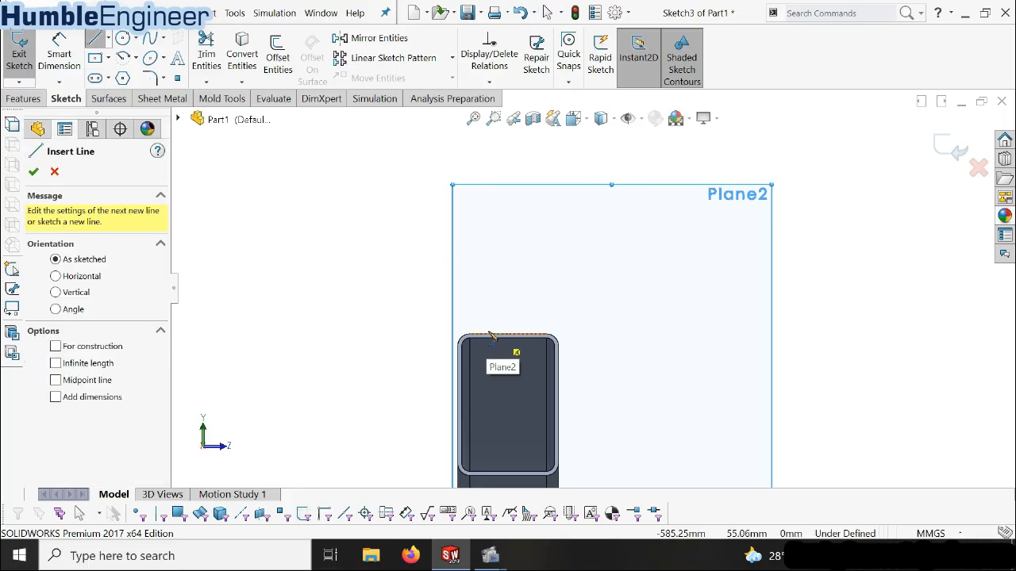
mouse_move(491, 339)
mouse_down()
mouse_move(562, 243)
mouse_move(561, 200)
mouse_up()
click(655, 200)
click(654, 215)
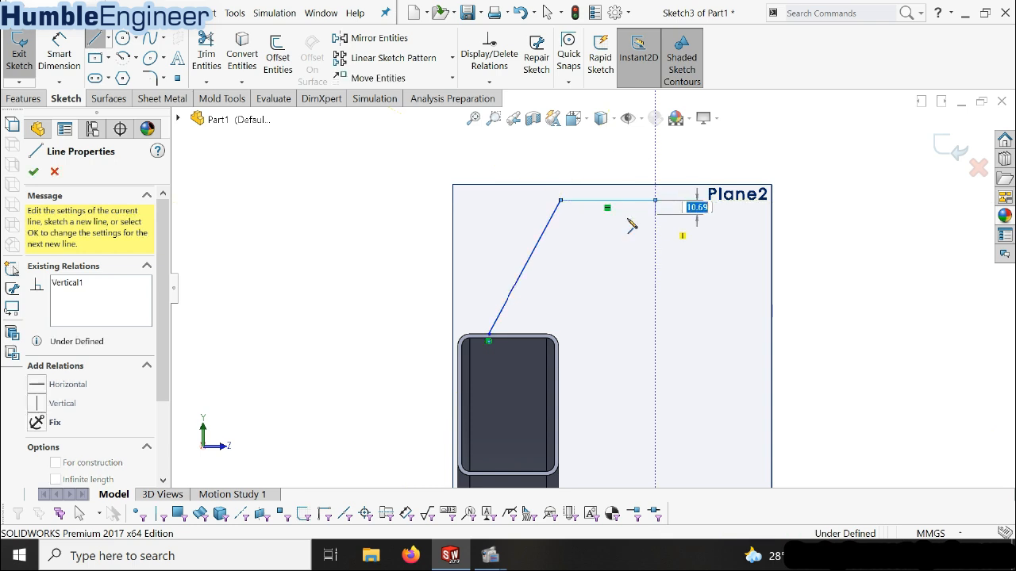
click(572, 214)
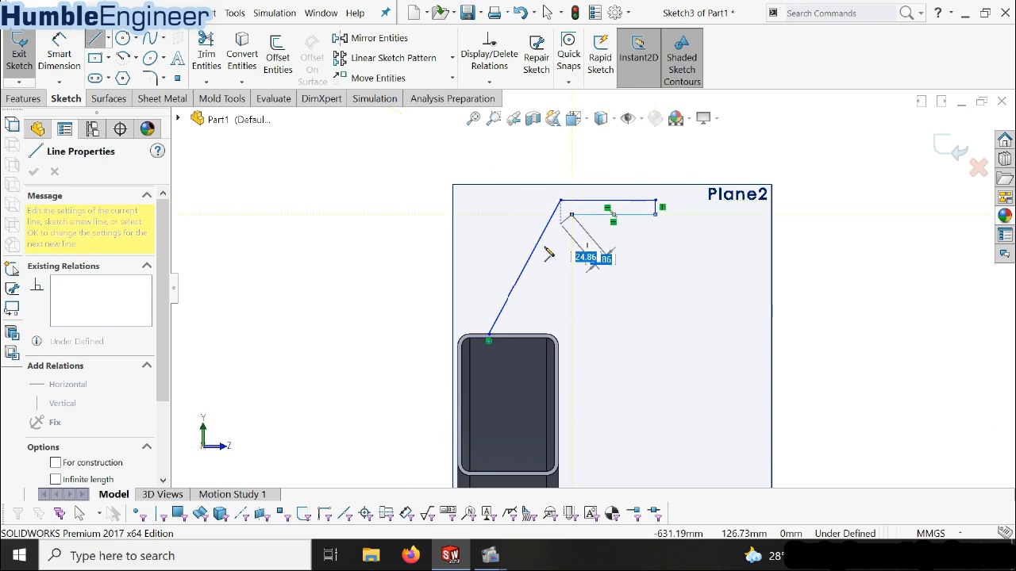
click(519, 336)
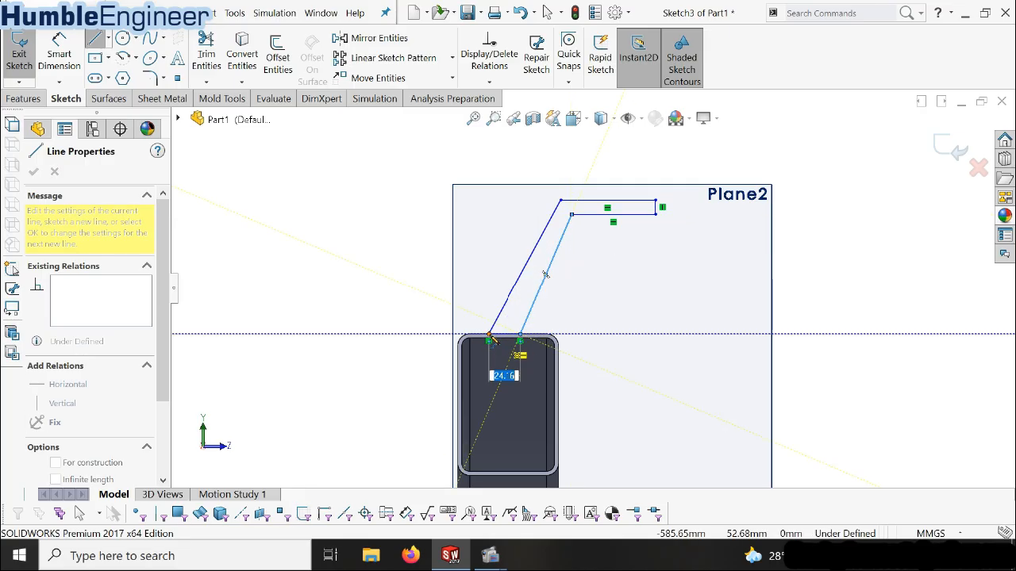
click(489, 339)
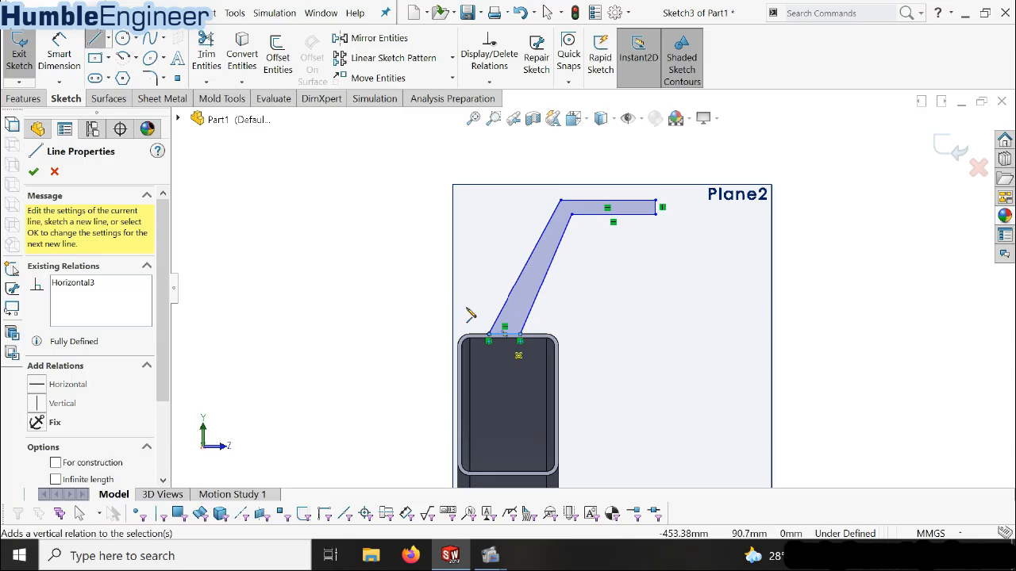
key(Escape)
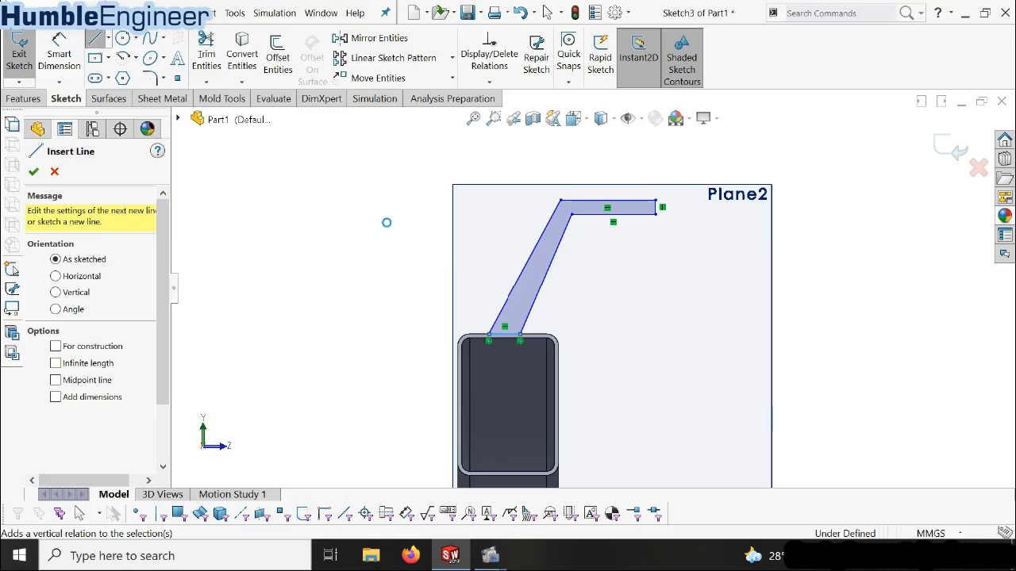
key(Escape)
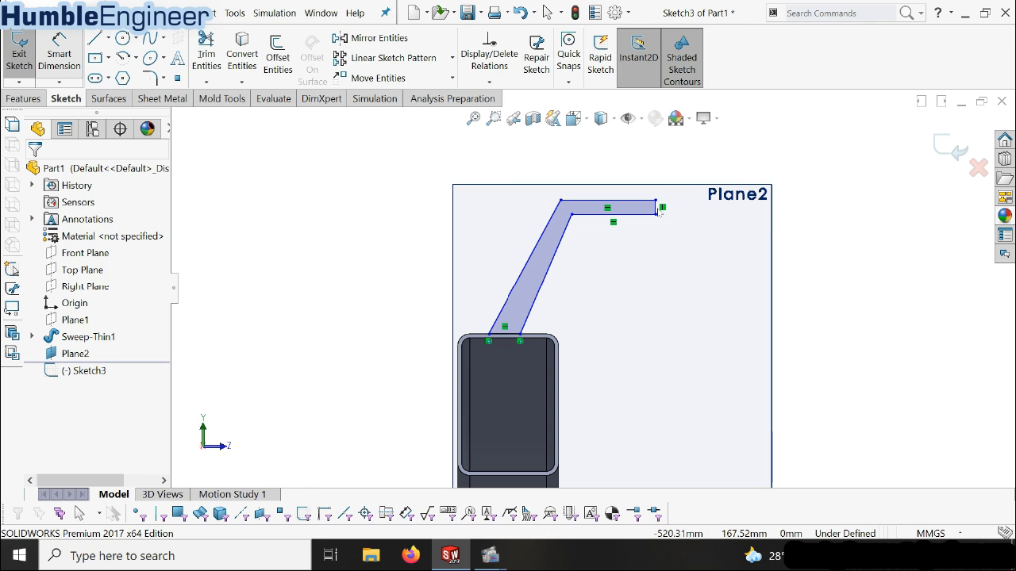
Dimension the thickness of the bracket profile's horizontal arm as 4 mm
right_drag(654, 213, 643, 200)
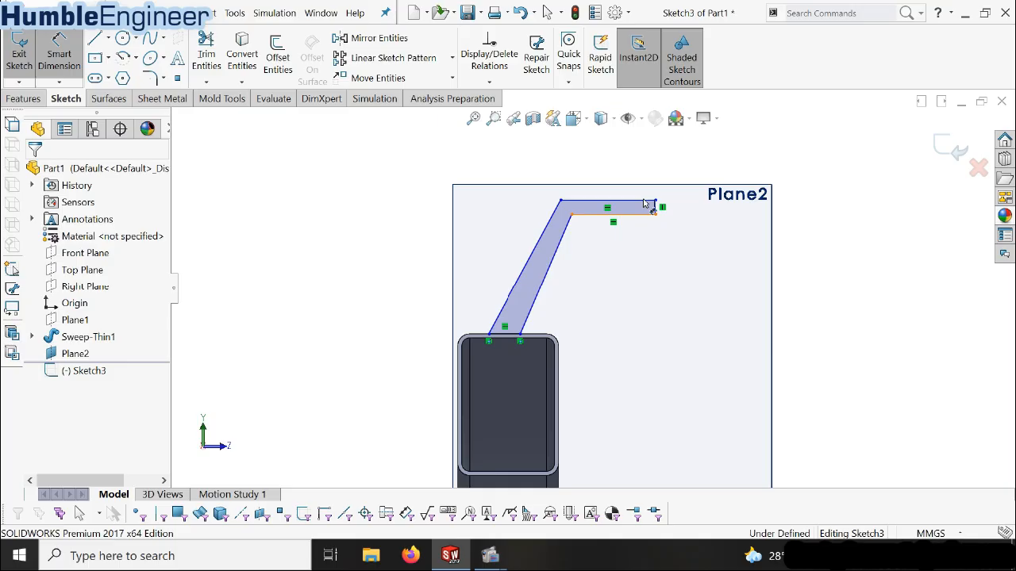
click(643, 204)
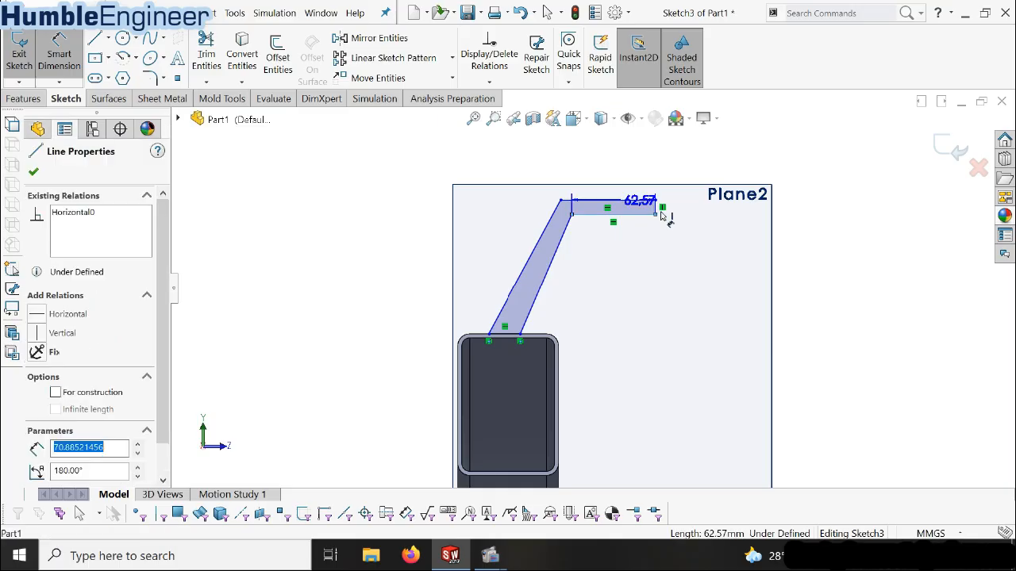
click(692, 252)
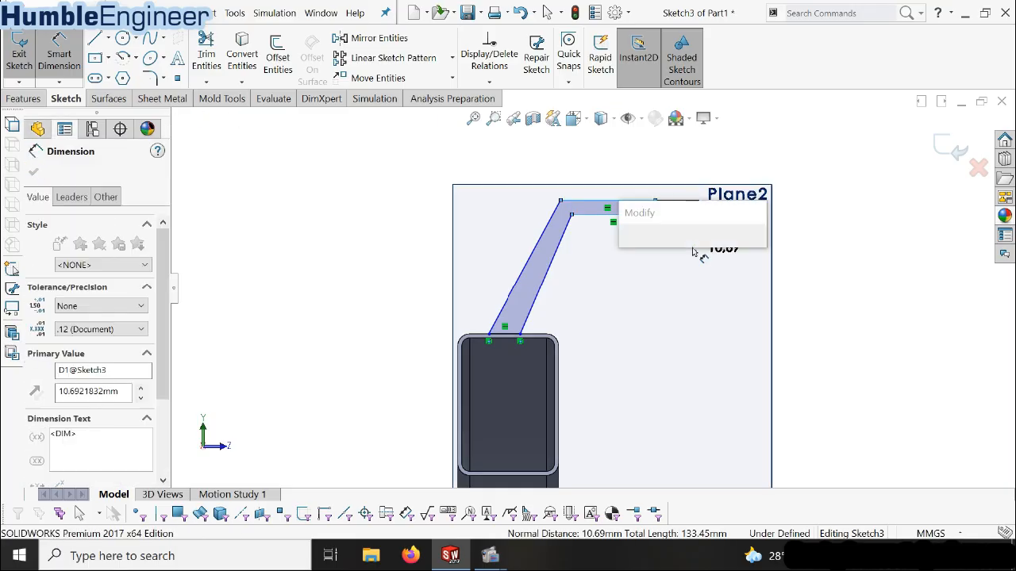
text(4)
key(Return)
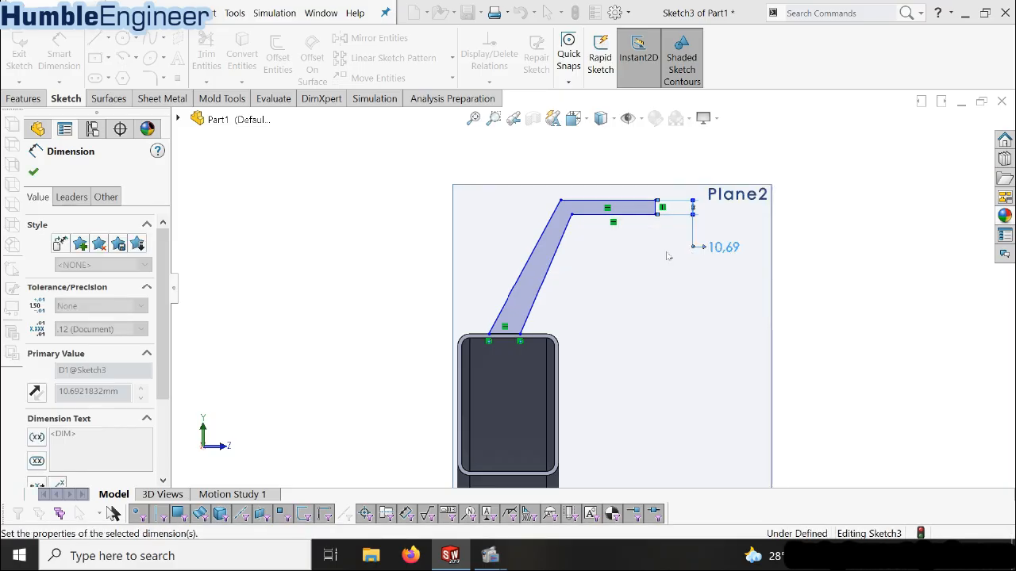
Make the two sloped lines of the bracket profile parallel to each other
click(550, 266)
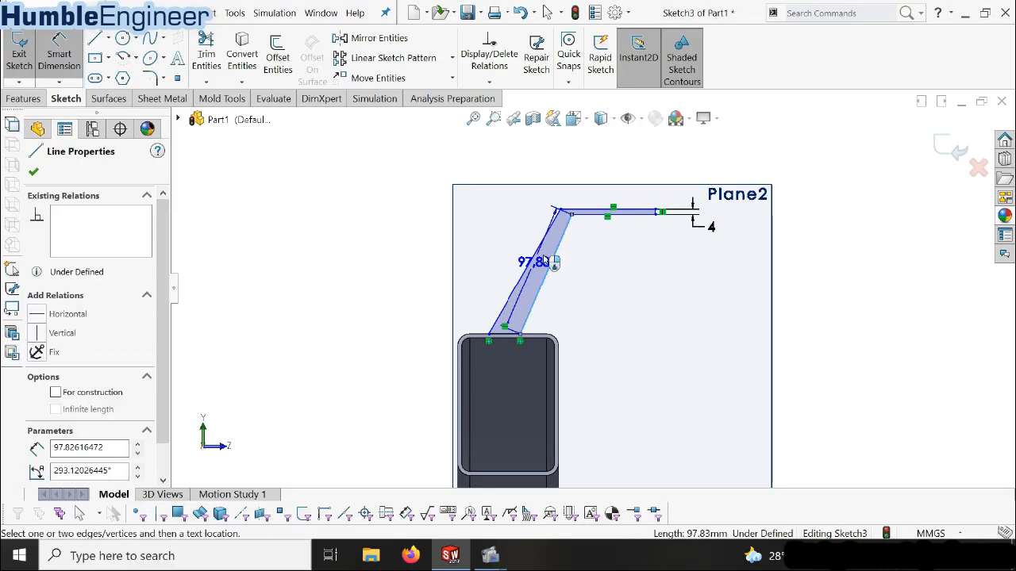
key(Escape)
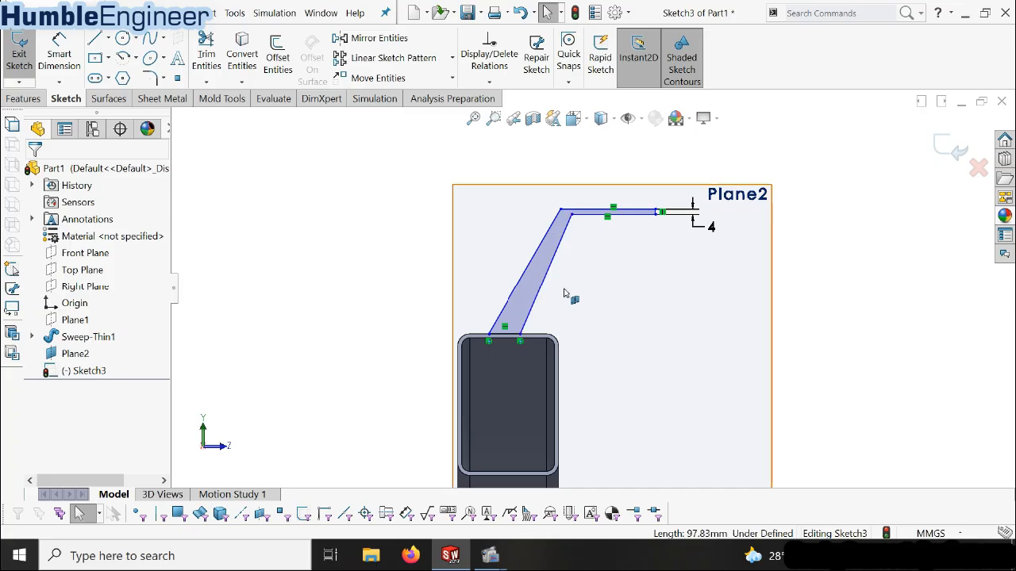
click(530, 272)
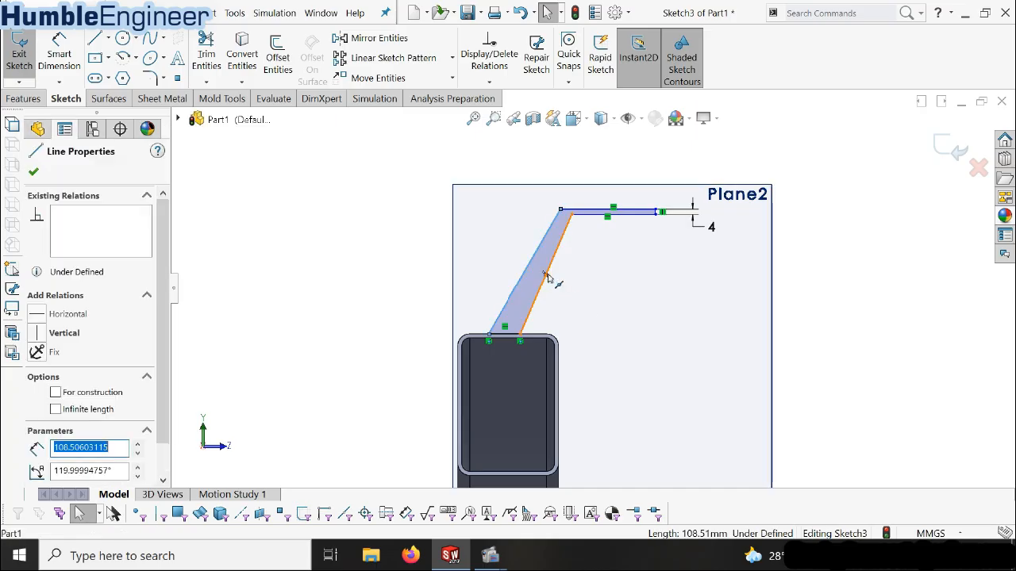
ctrl+click(591, 211)
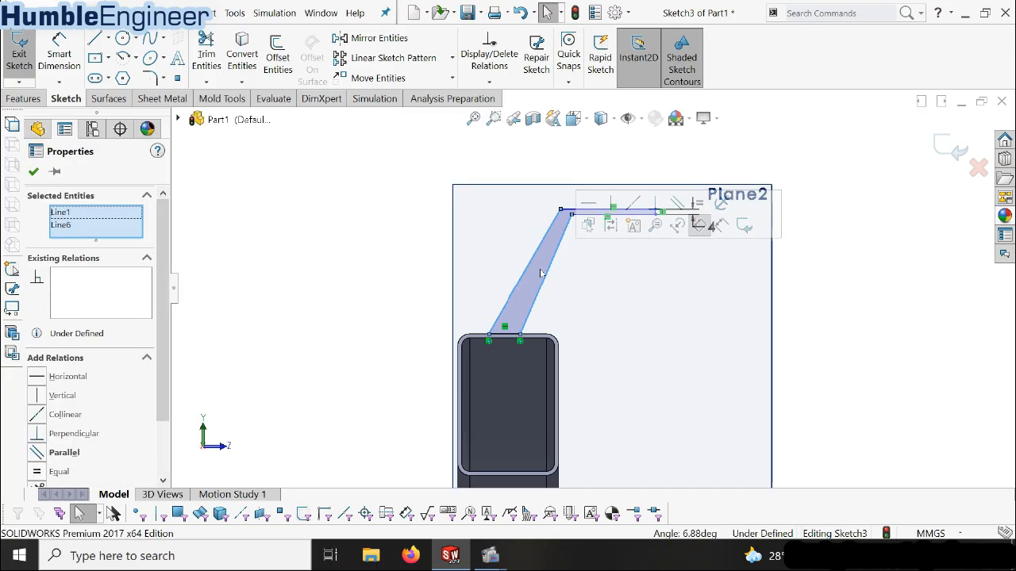
click(49, 456)
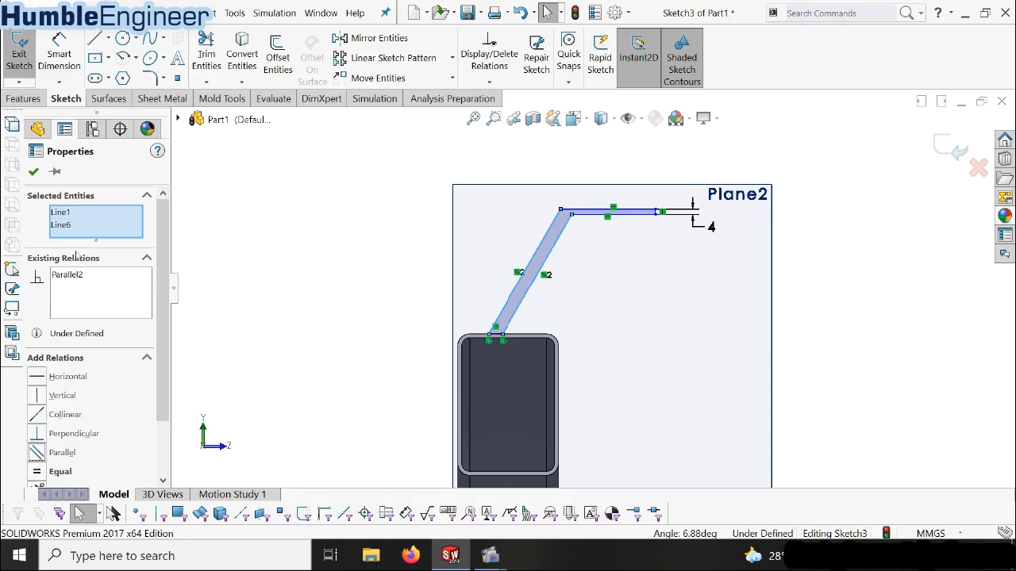
click(33, 171)
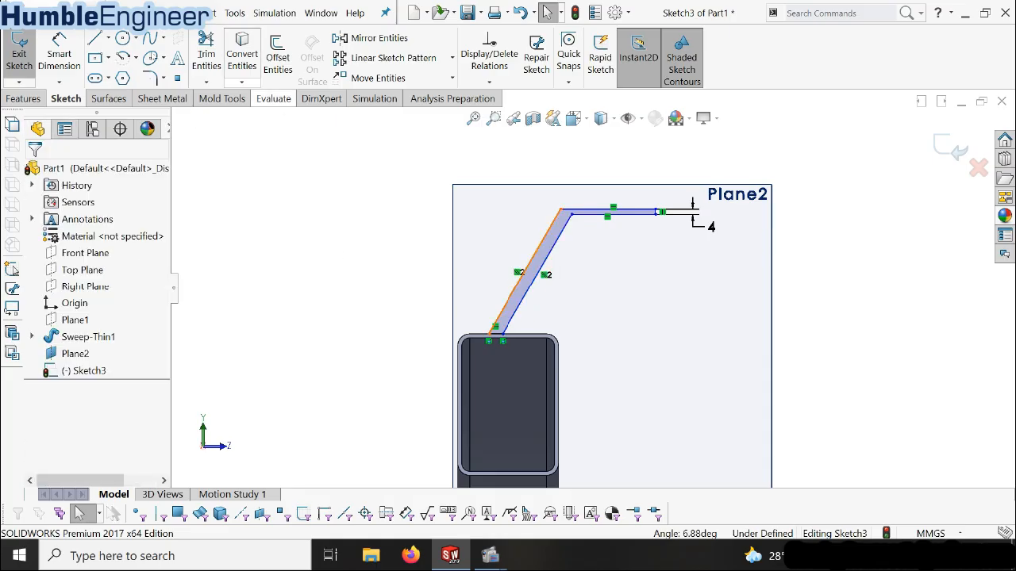
Dimension the thickness of the bracket profile's sloped leg as 4 mm
click(64, 53)
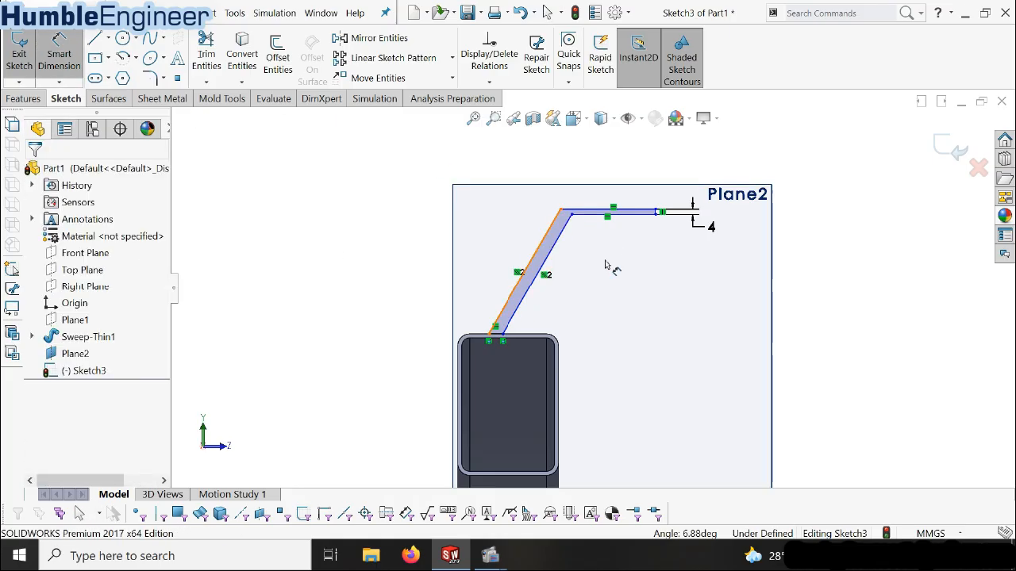
click(555, 257)
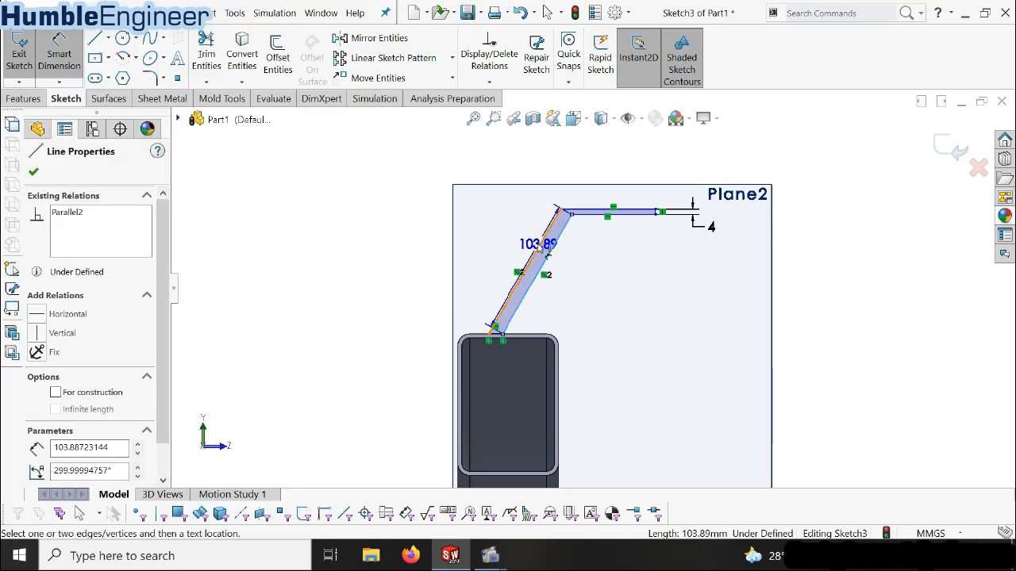
click(537, 246)
click(492, 254)
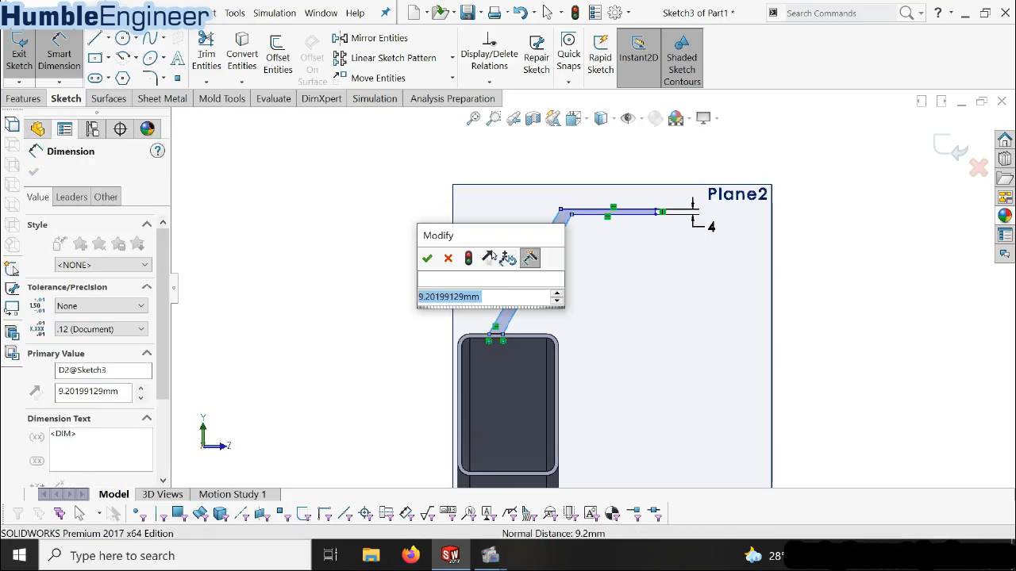
text(4)
key(Return)
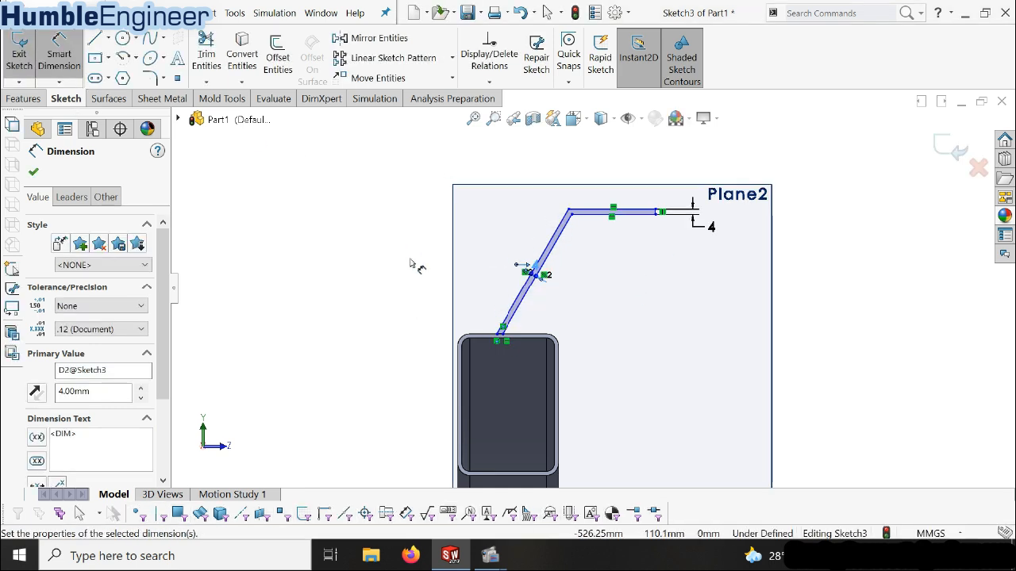
Dimension the height from the beam's top edge to the upper line of the bracket's horizontal arm as 120 mm
click(639, 216)
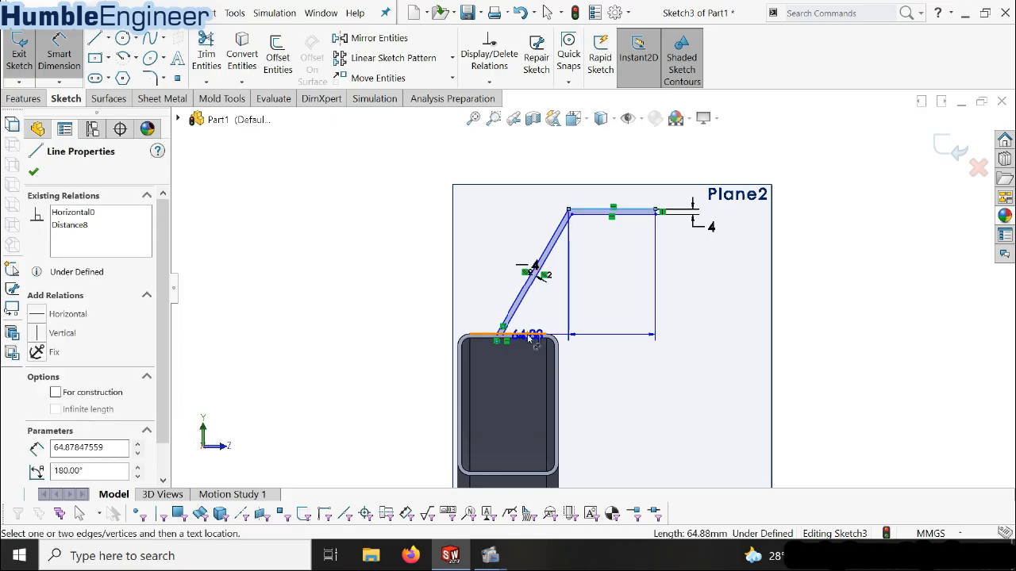
click(530, 338)
click(742, 292)
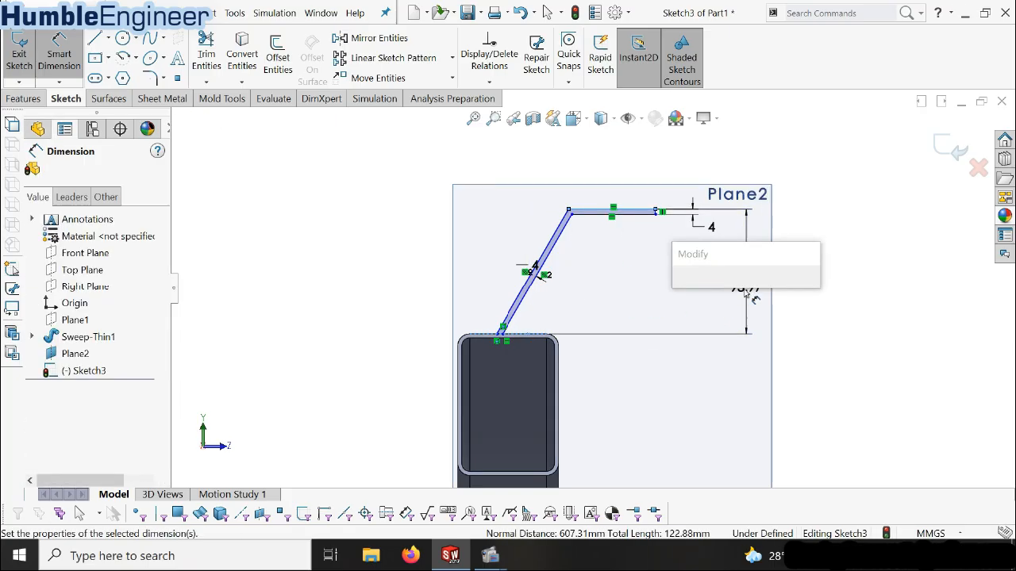
text(120)
key(Return)
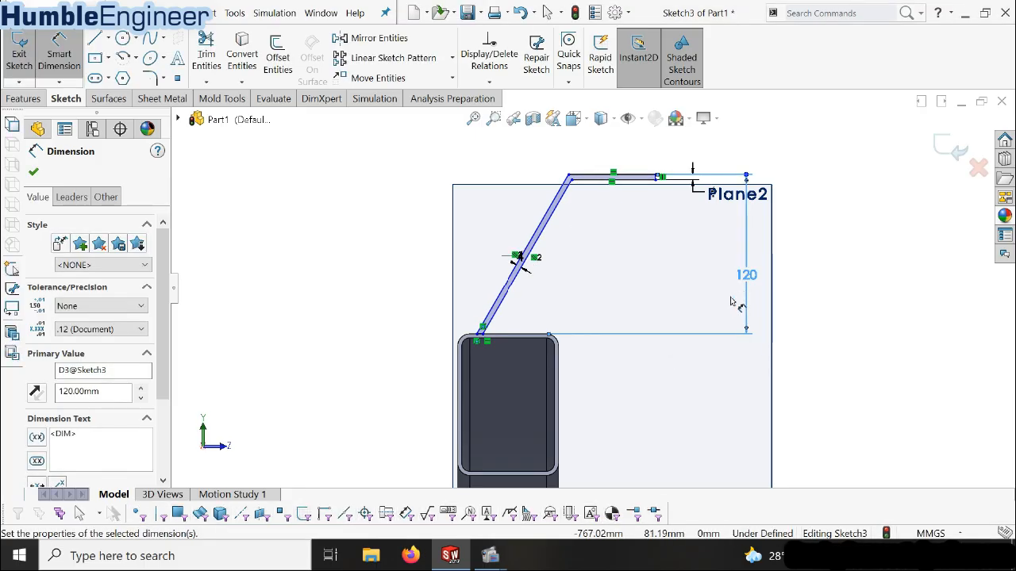
Dimension the horizontal distance from the beam's outer side edge to the outer base corner of the sloped leg as 20 mm
click(479, 339)
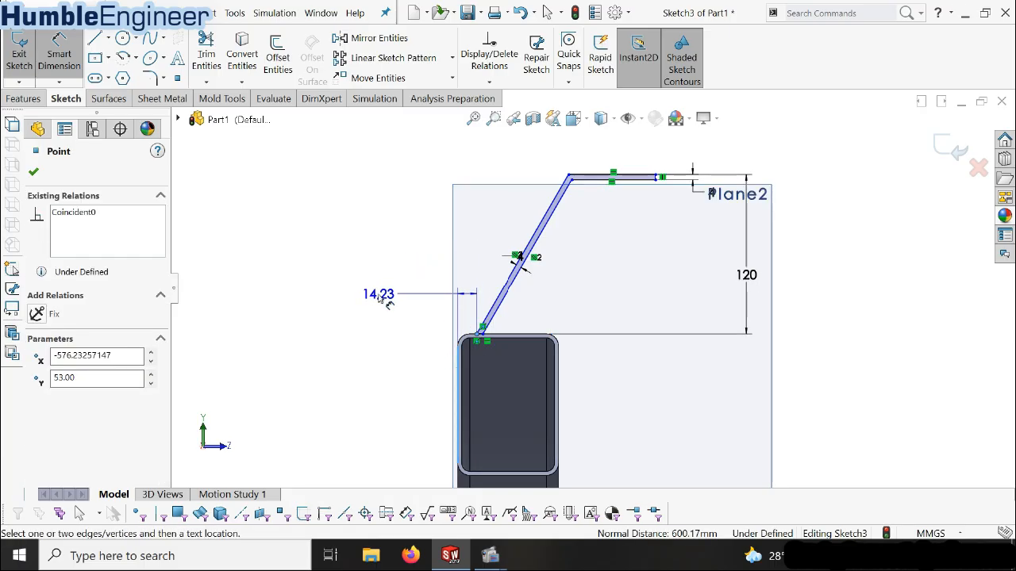
click(378, 298)
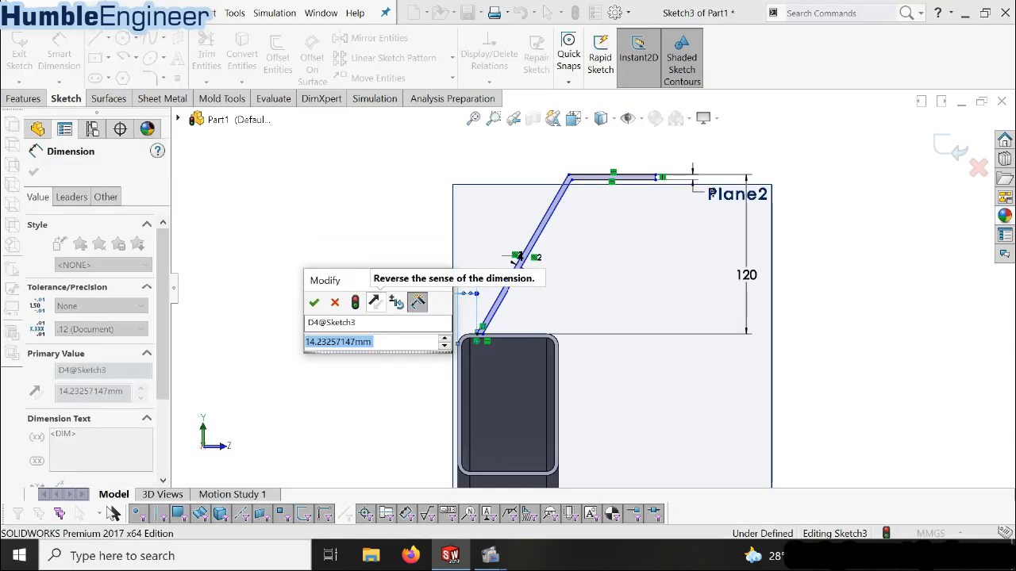
text(20)
key(Return)
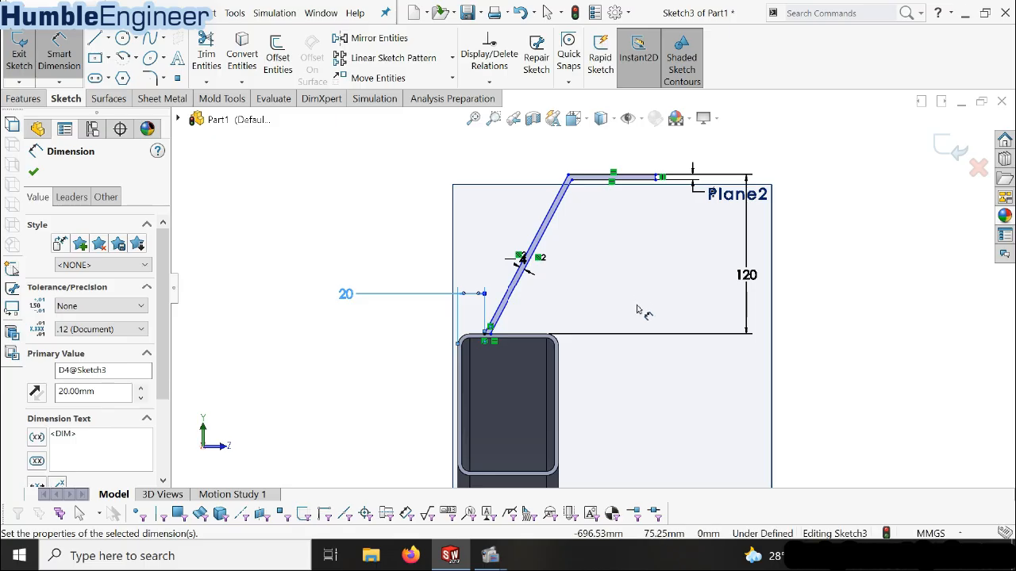
Set the angle between the bracket's sloped leg and the beam's vertical side edge to 20 degrees
click(507, 293)
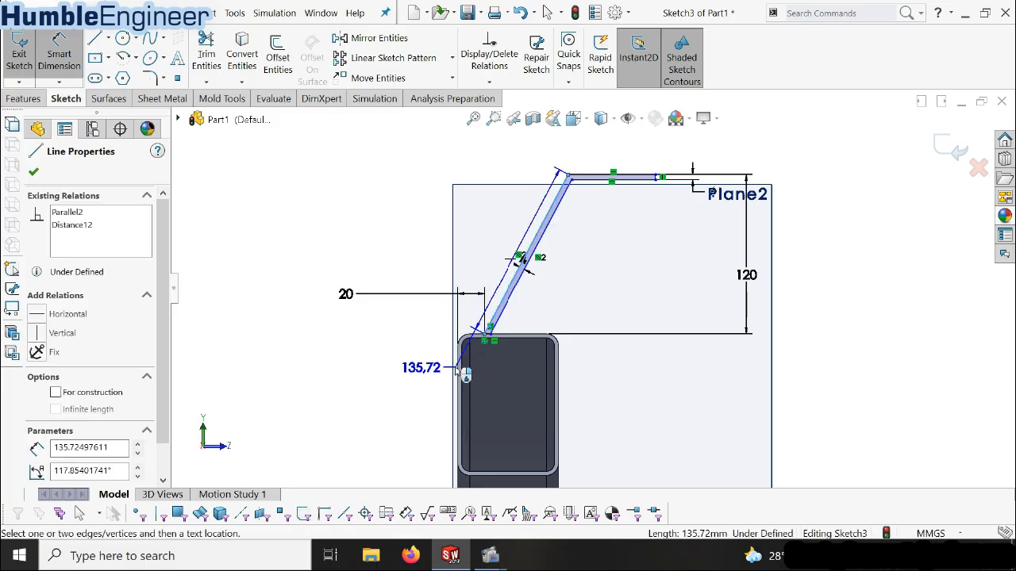
click(459, 373)
click(490, 230)
text(20)
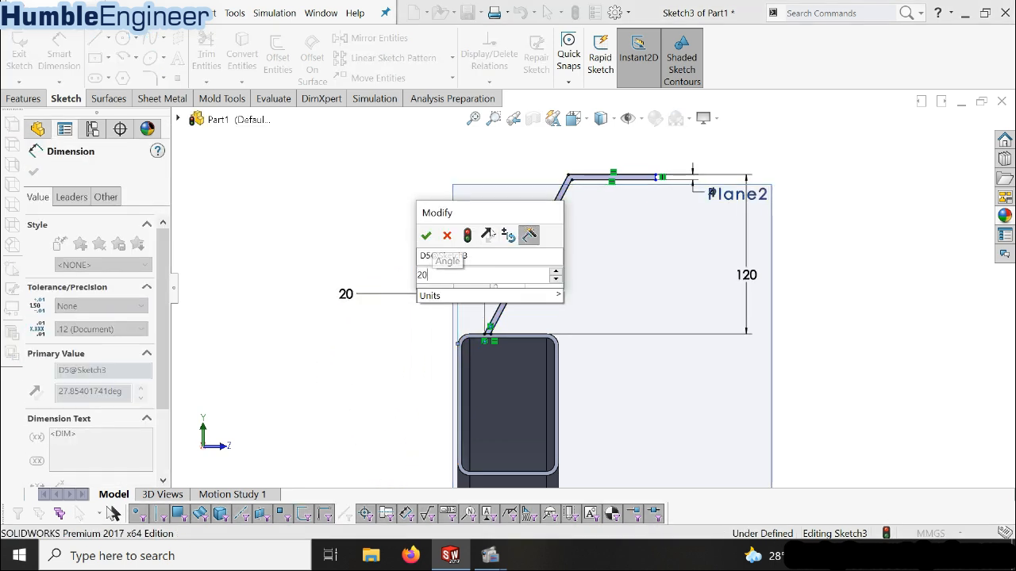
key(Return)
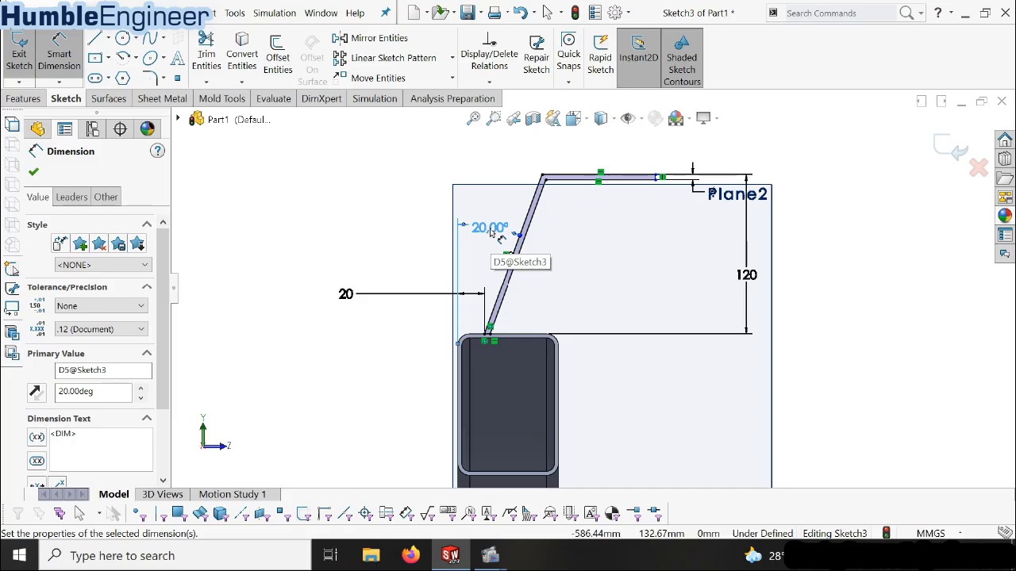
Dimension the horizontal distance from the beam's outer side edge to the free end of the bracket's arm as 113.68 mm
scroll(687, 280, up, 3)
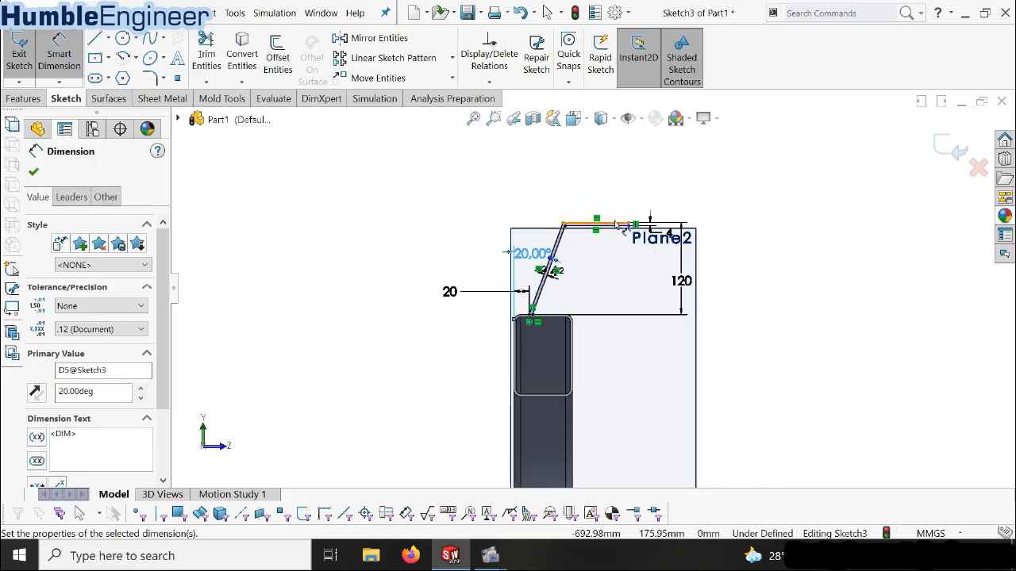
scroll(619, 227, down, 1)
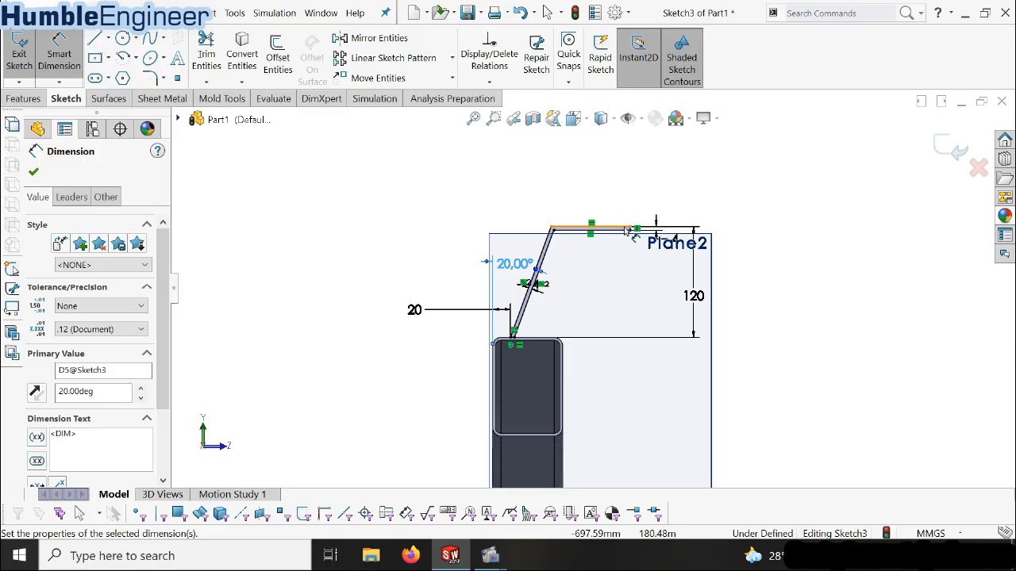
scroll(627, 229, down, 4)
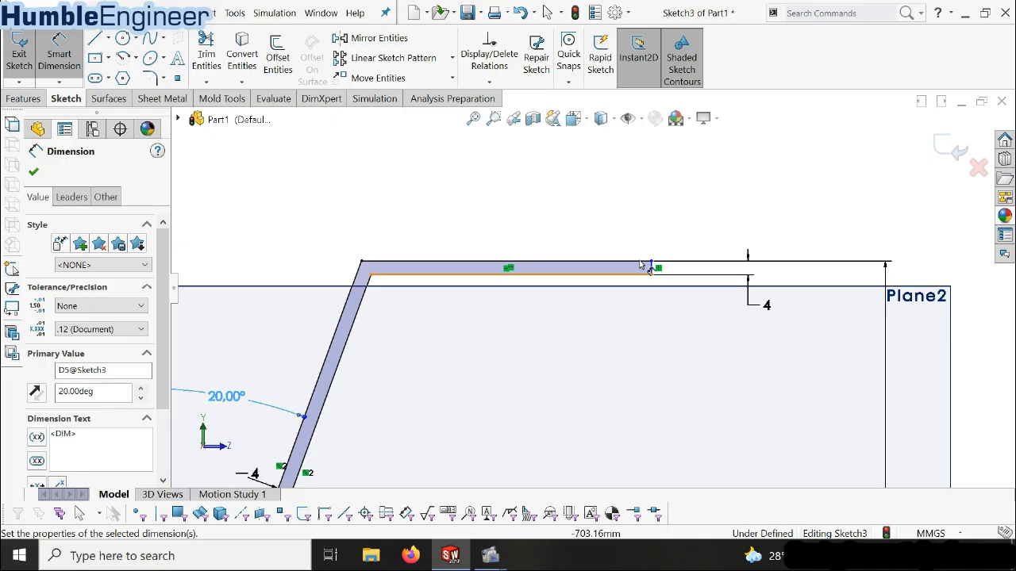
click(650, 268)
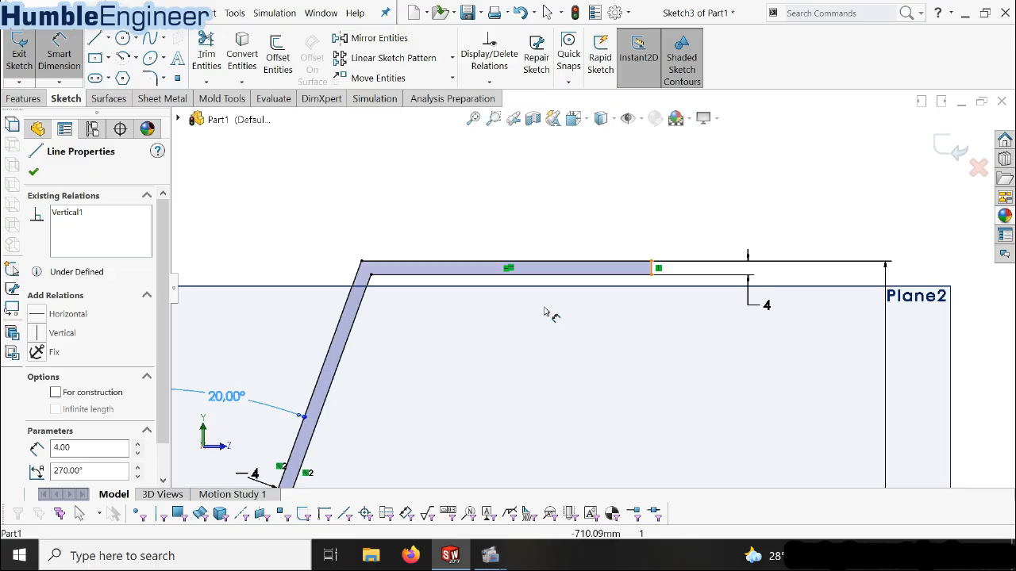
scroll(544, 311, up, 5)
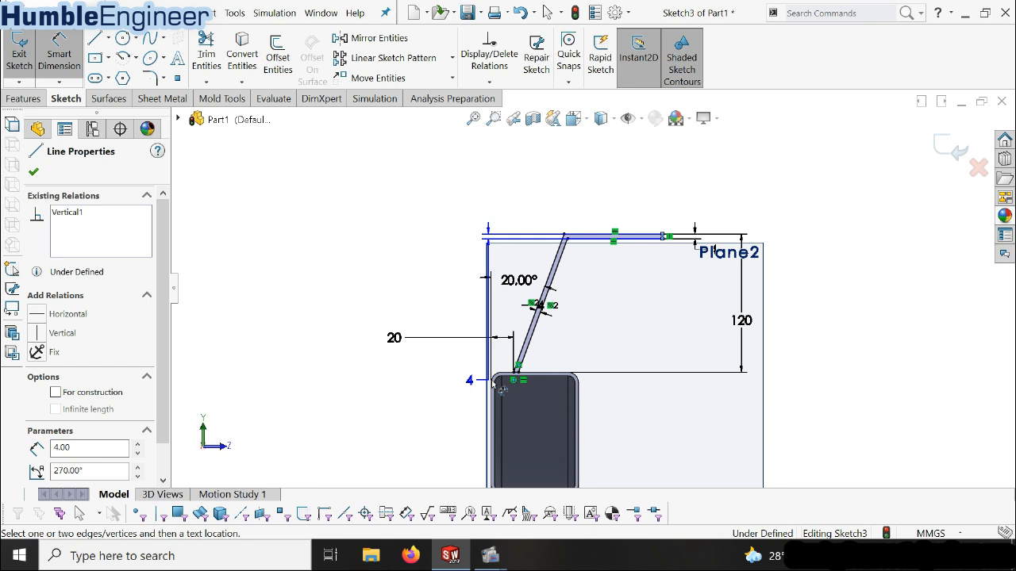
scroll(492, 383, down, 2)
click(703, 202)
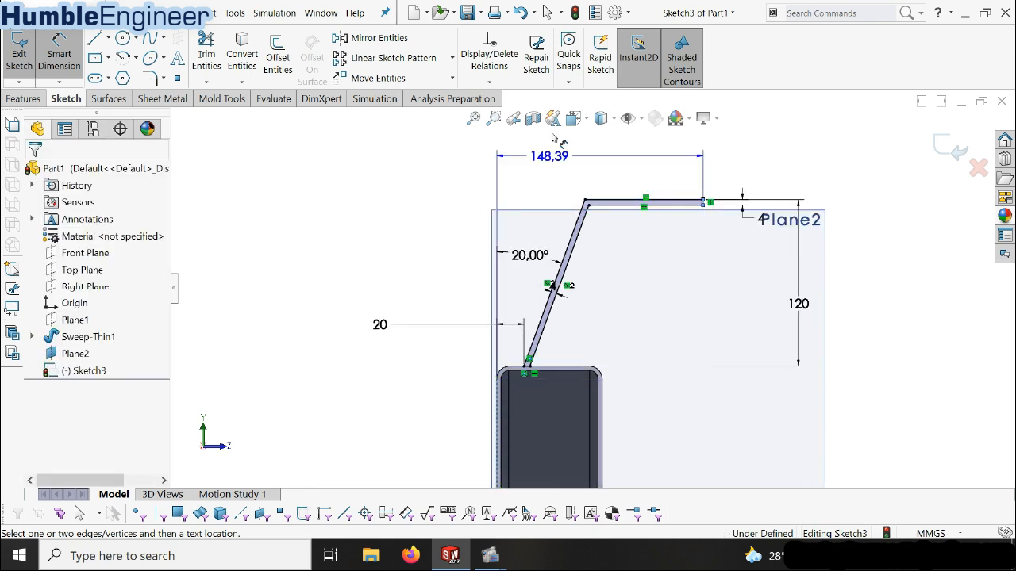
click(591, 158)
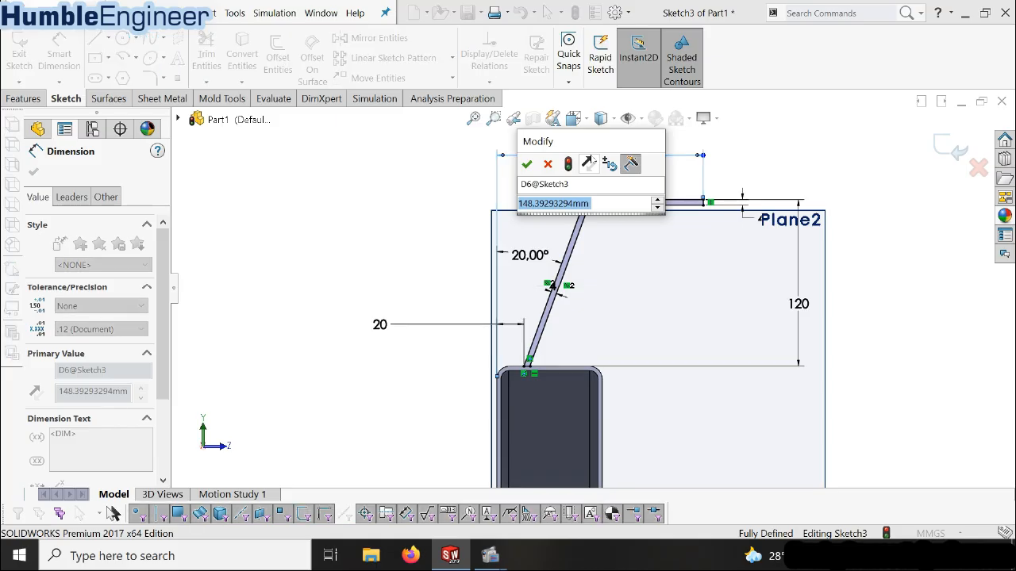
text(13)
key(BackSpace)
key(BackSpace)
text(113.)
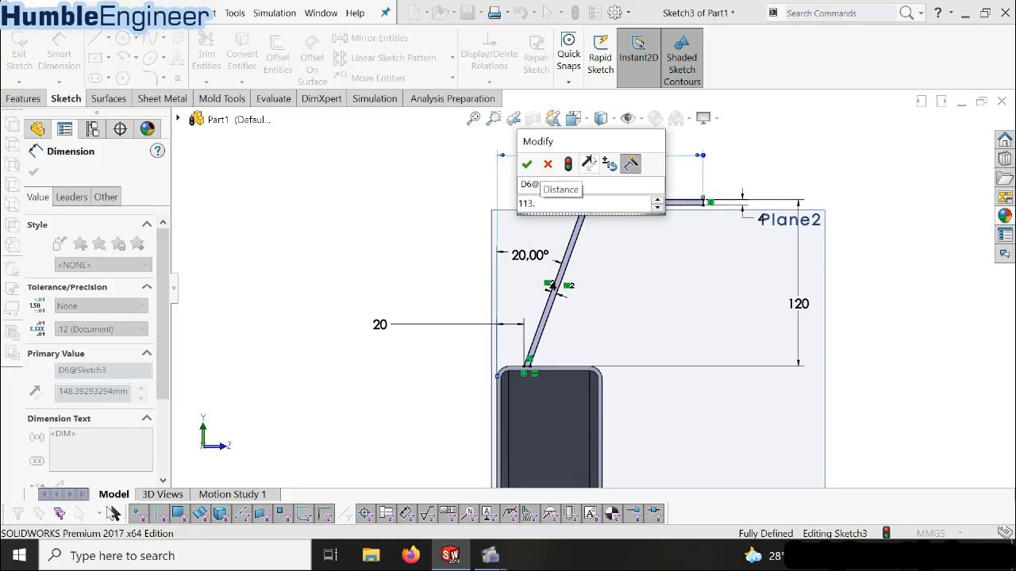
text(68)
key(Return)
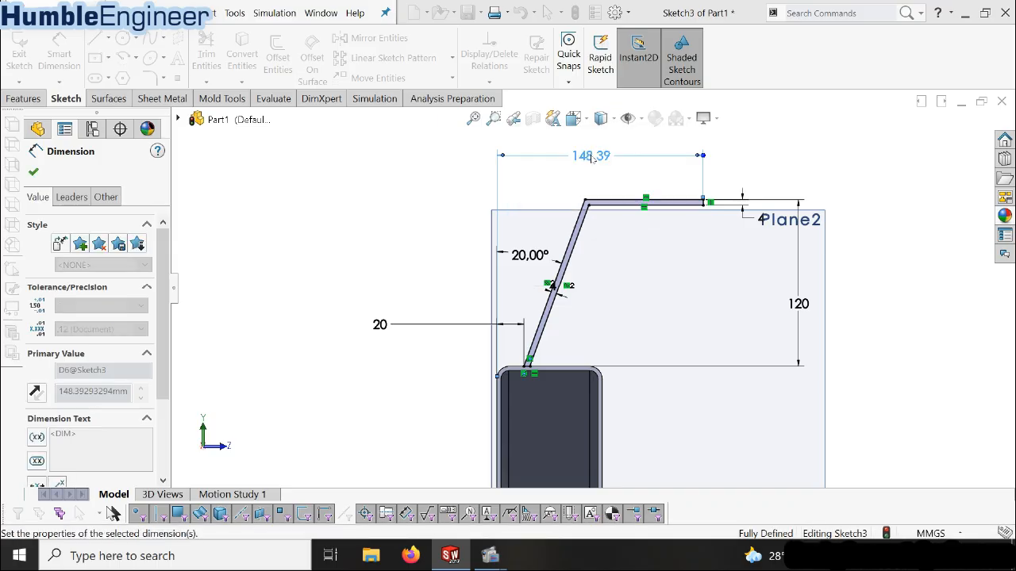
click(31, 173)
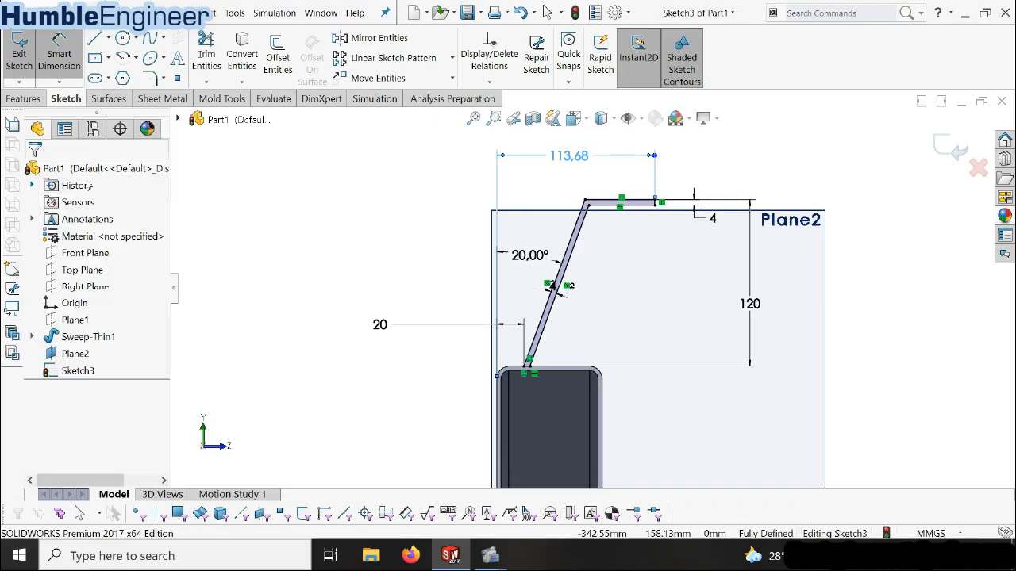
Close the bracket sketch and extrude its profile 140 mm with the Mid Plane end condition, merging the result
click(950, 147)
key(space)
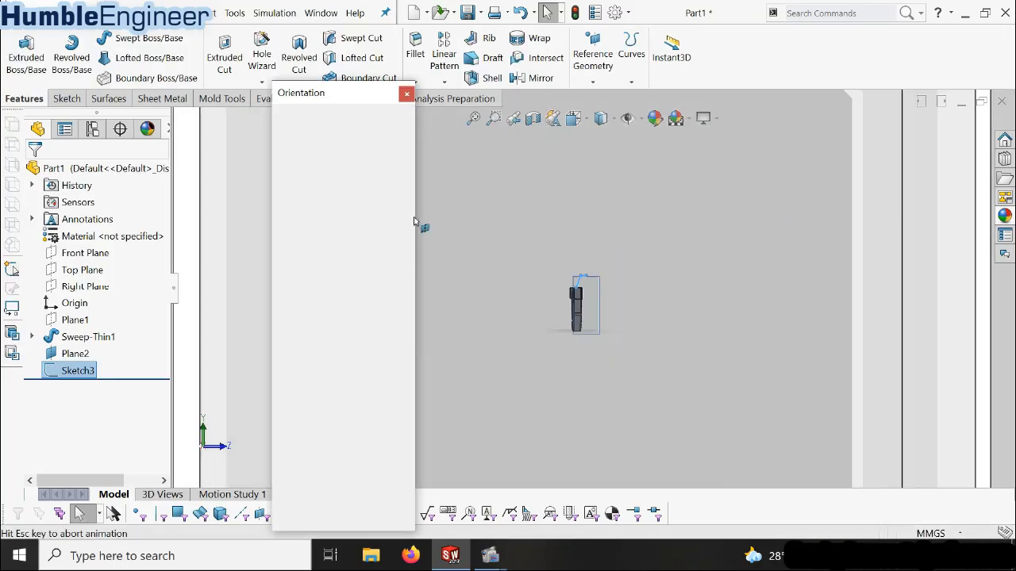
click(398, 140)
scroll(428, 217, down, 5)
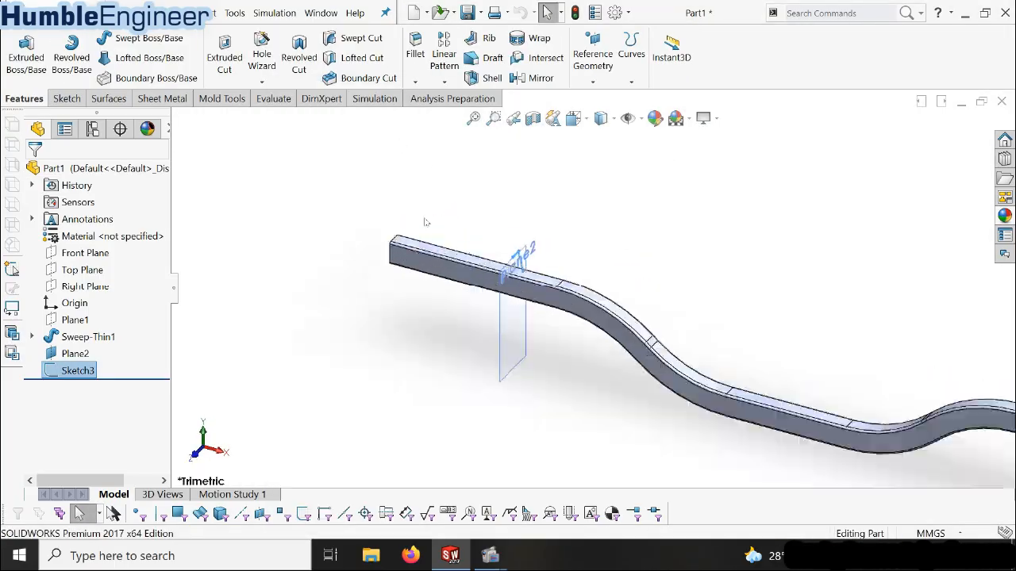
click(26, 56)
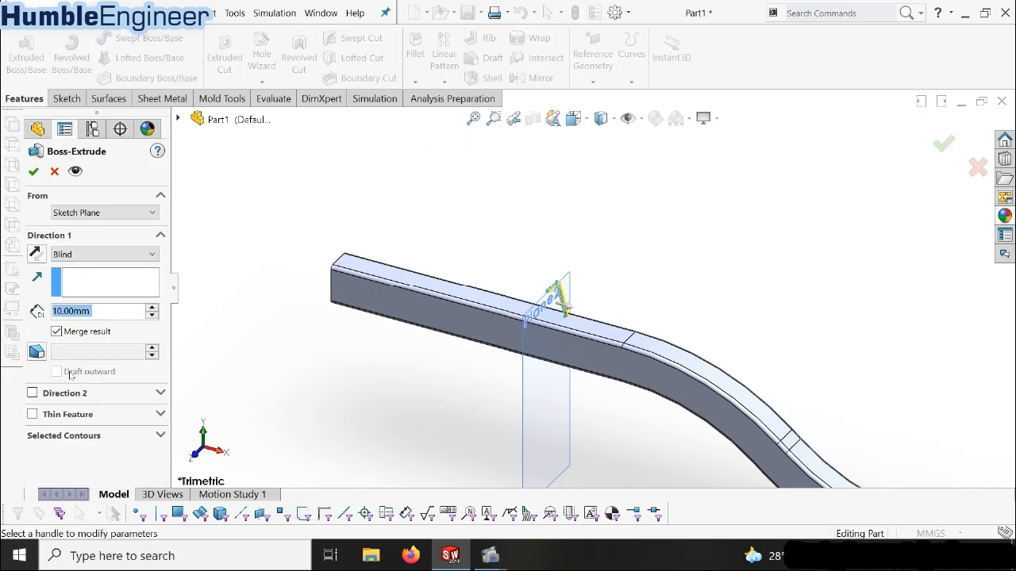
click(116, 252)
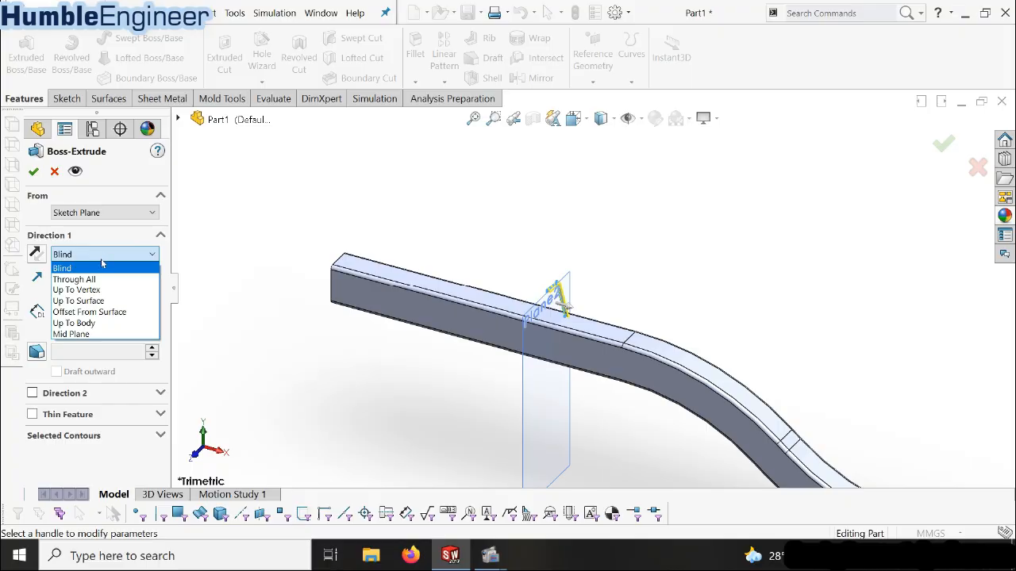
click(71, 334)
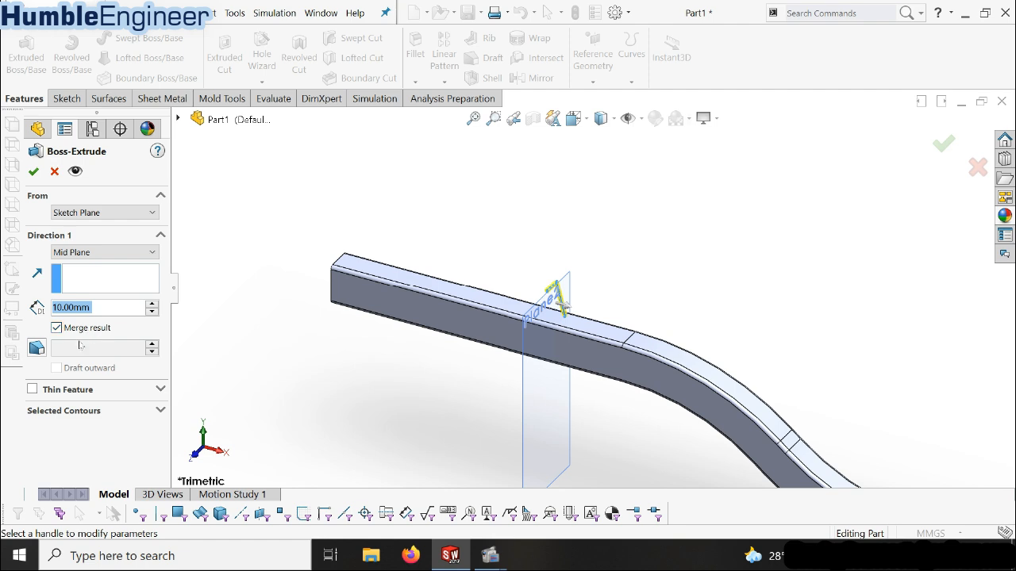
text(140)
key(Return)
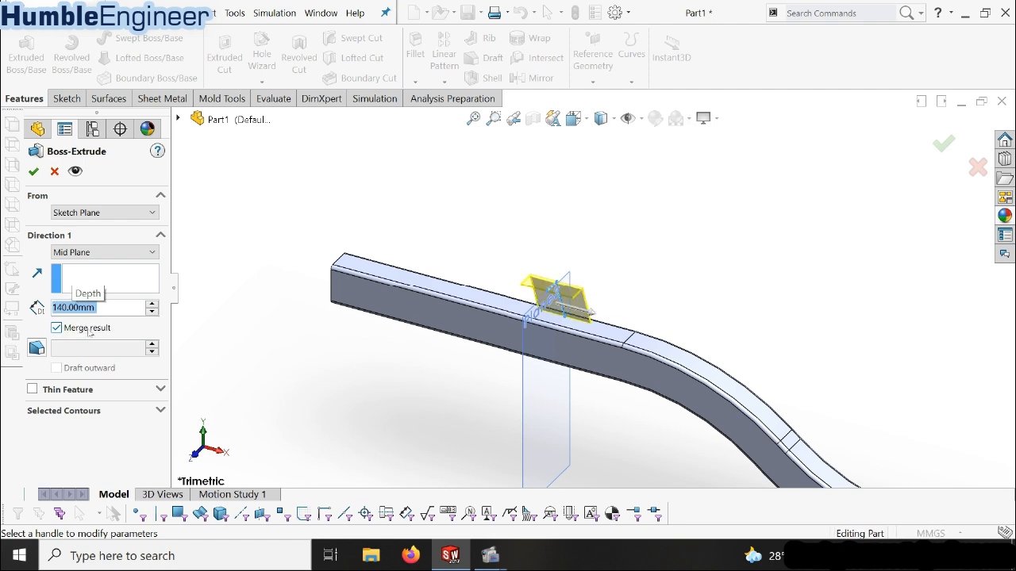
click(33, 171)
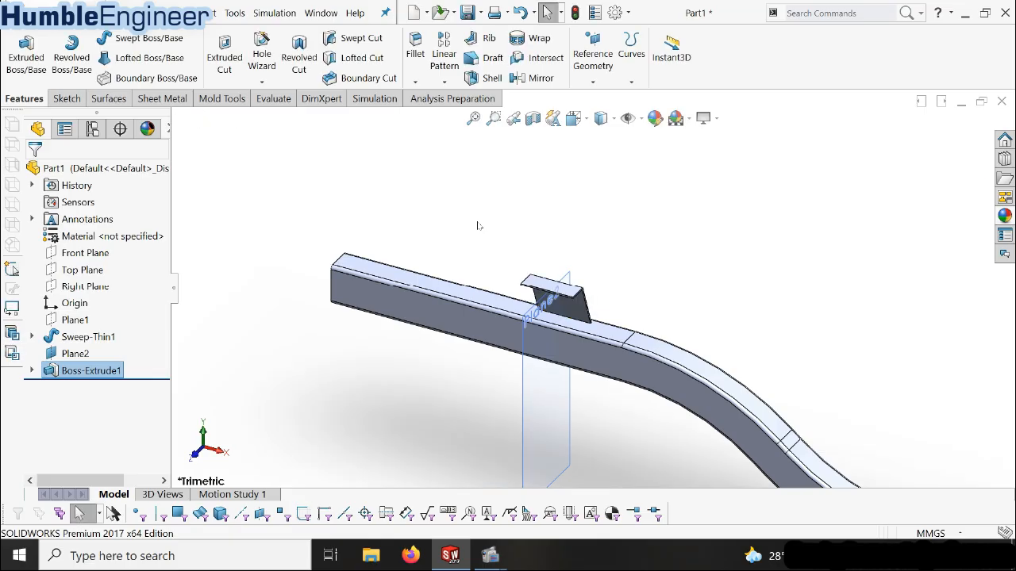
Hide Plane2, the reference plane that carries the bracket profile
scroll(476, 227, down, 3)
mouse_move(590, 334)
middle_down()
mouse_move(558, 355)
mouse_move(598, 349)
mouse_move(601, 333)
middle_up()
scroll(600, 332, up, 6)
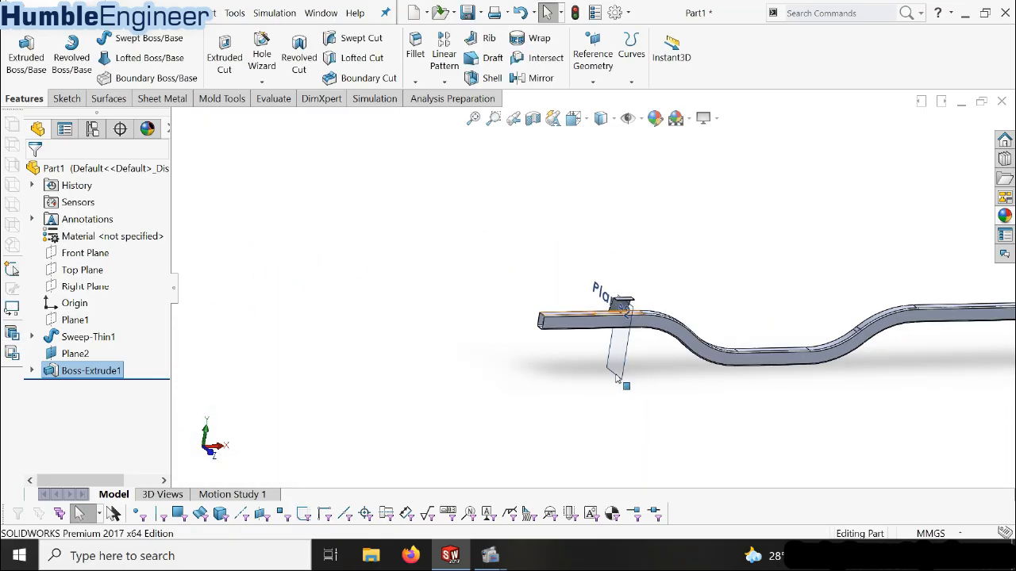
scroll(621, 304, down, 5)
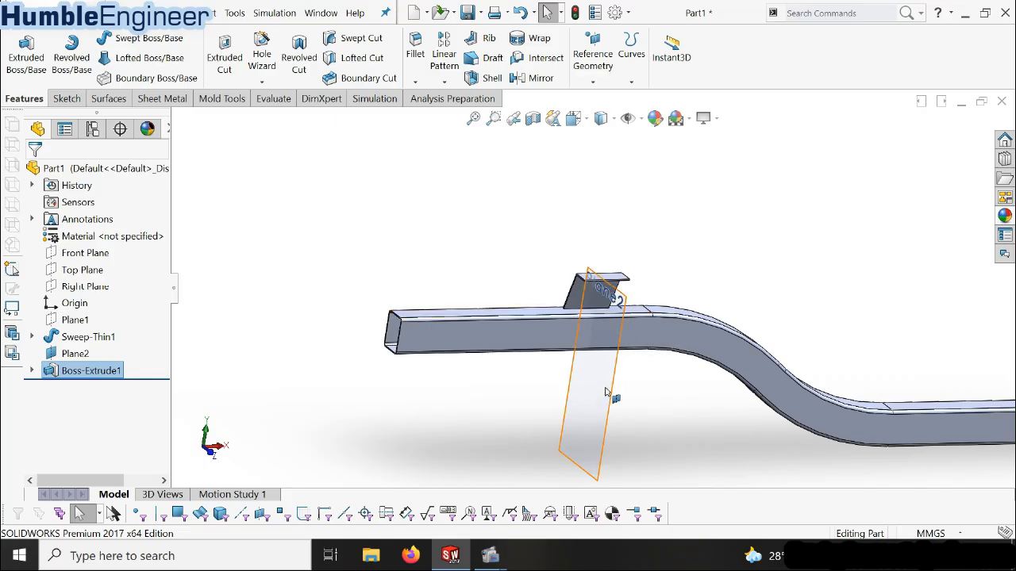
right_click(77, 360)
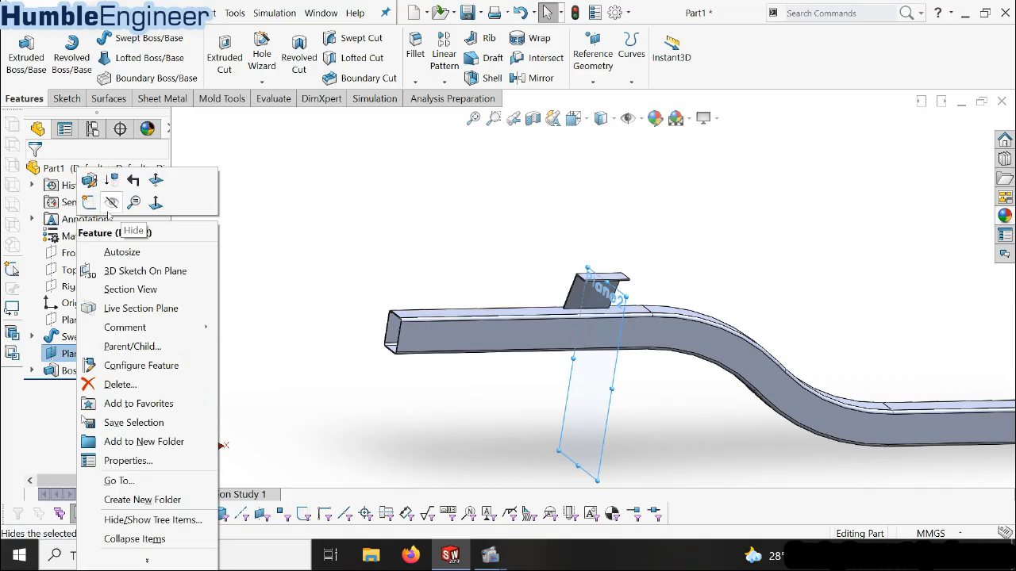
click(114, 215)
Start a new sketch on the bracket's bent end face and view it normal to the sketch plane
middle_drag(627, 246, 658, 290)
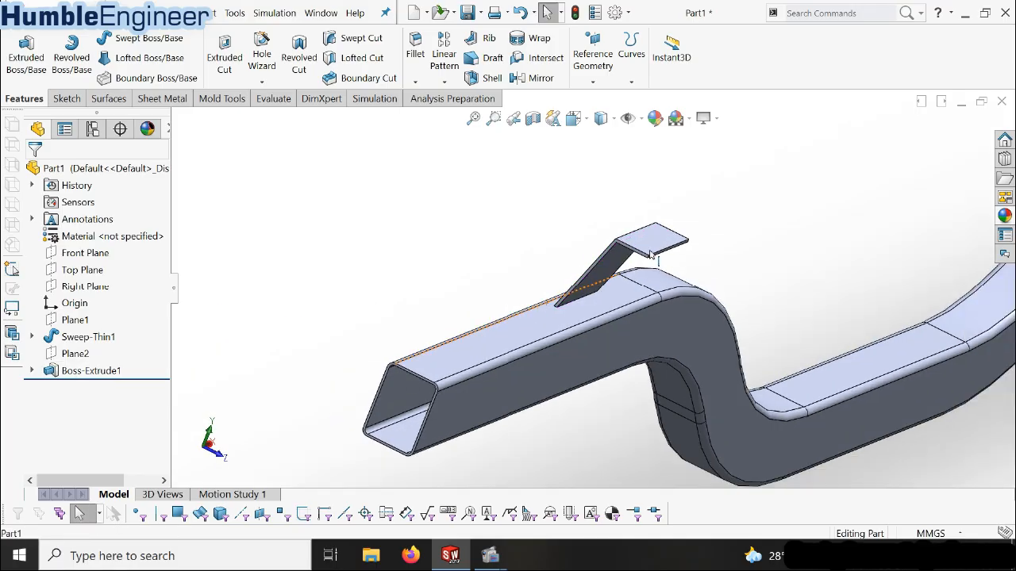
scroll(584, 260, up, 3)
click(581, 251)
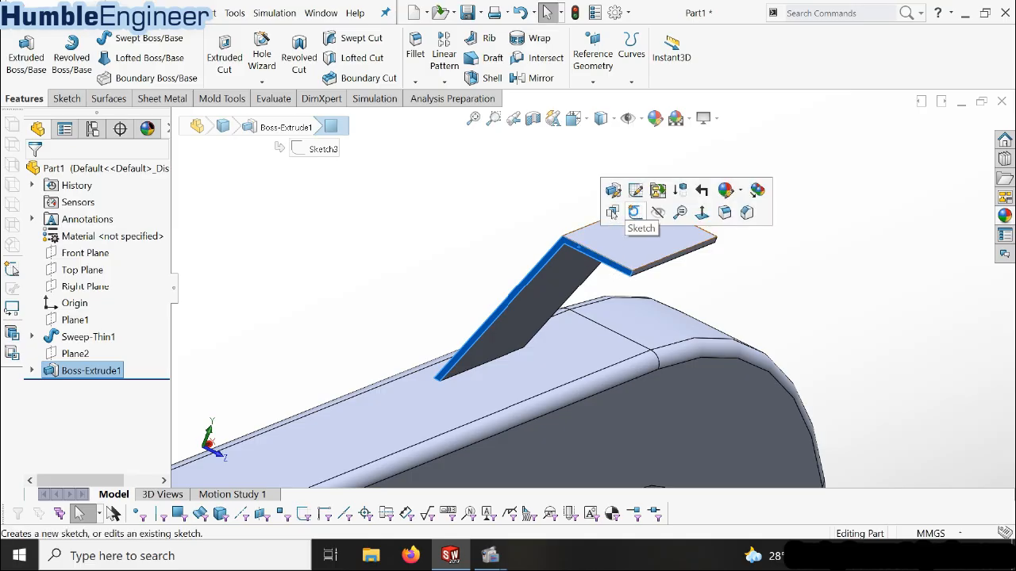
click(634, 211)
click(87, 388)
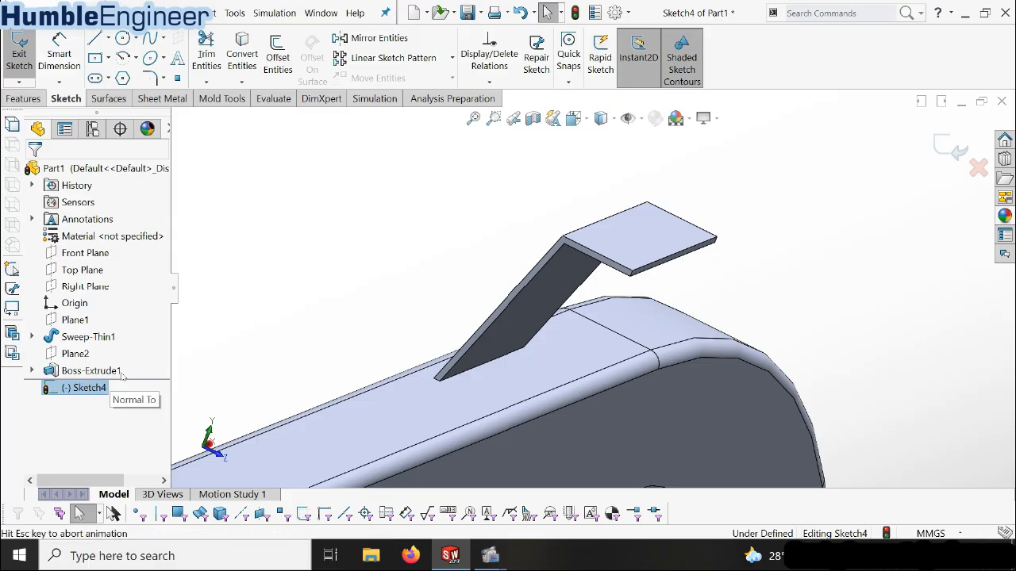
click(111, 376)
scroll(585, 286, up, 2)
scroll(647, 183, down, 6)
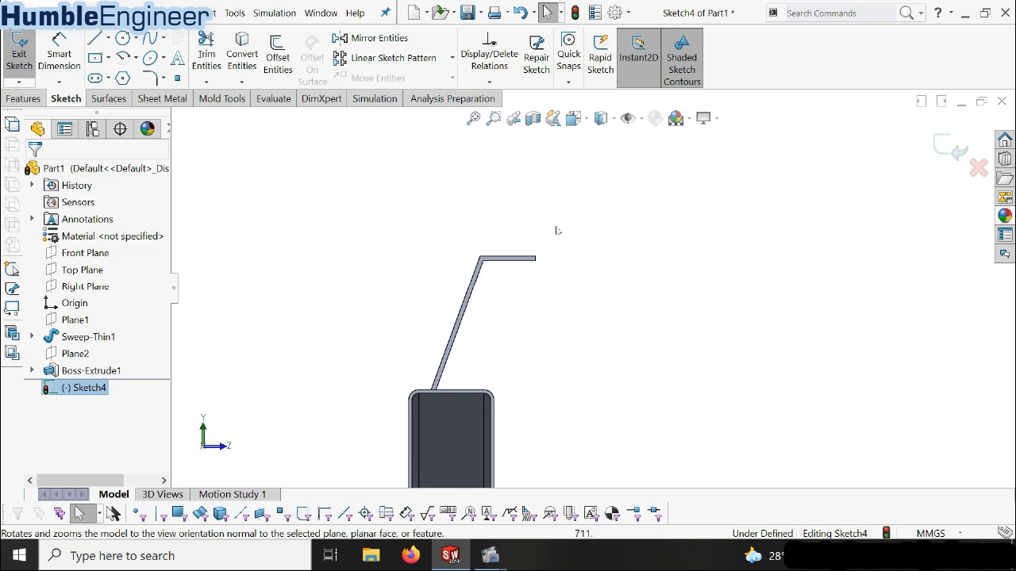
Convert the upper edge of the bracket's arm and the outer edge of its sloped leg into sketch lines
scroll(514, 269, down, 3)
click(517, 266)
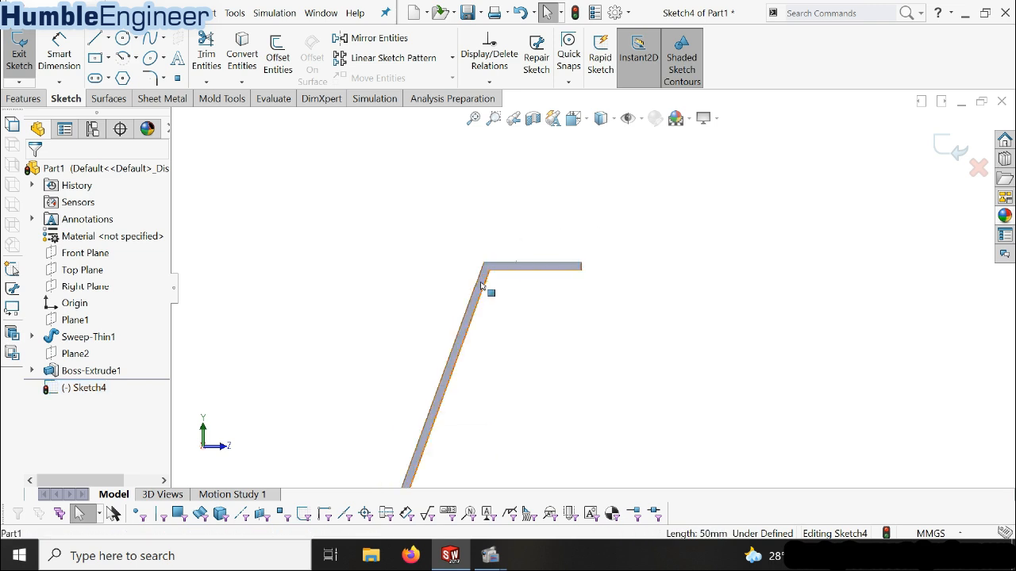
ctrl+click(477, 281)
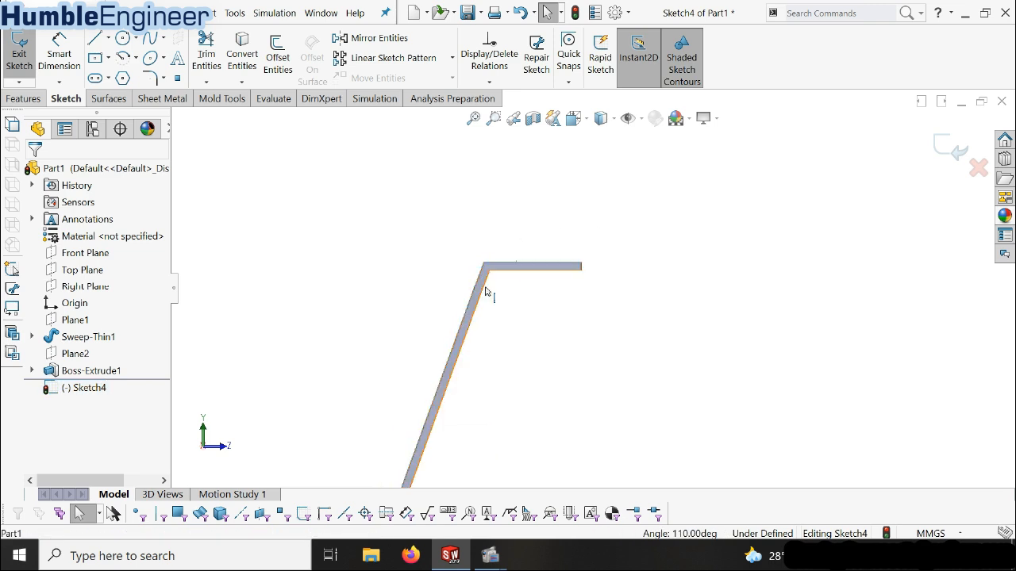
click(253, 62)
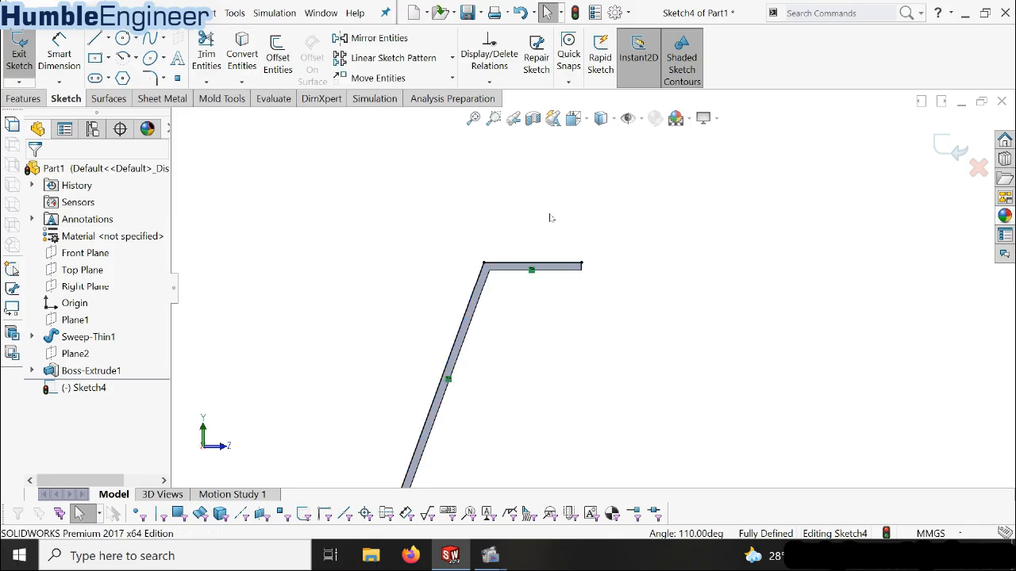
Close the gusset profile with a vertical line about 22 mm long, a sloped line about 101 mm and a horizontal base line about 69 mm
scroll(574, 310, up, 2)
scroll(565, 316, down, 2)
scroll(562, 318, up, 2)
scroll(592, 292, down, 3)
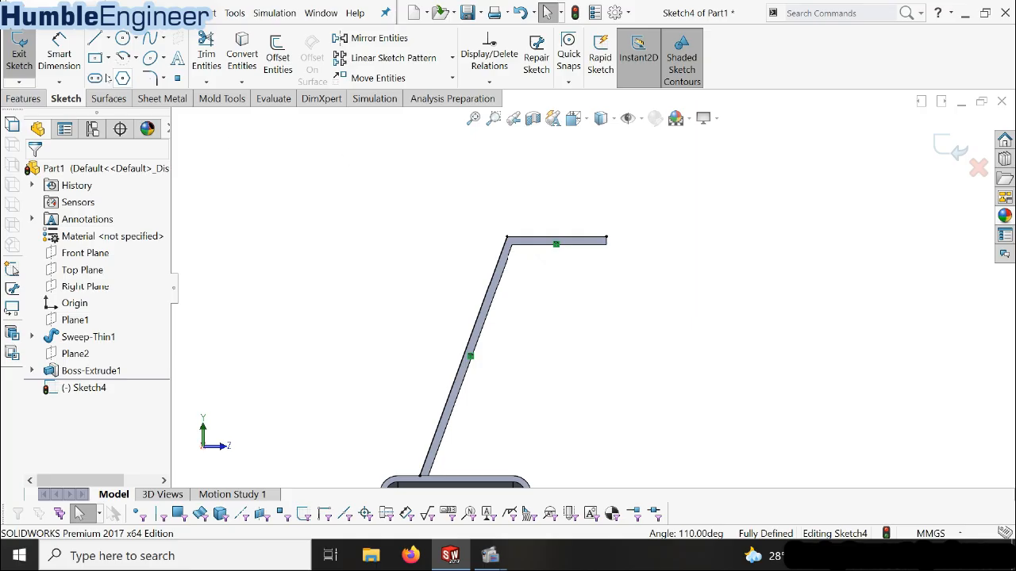
key(l)
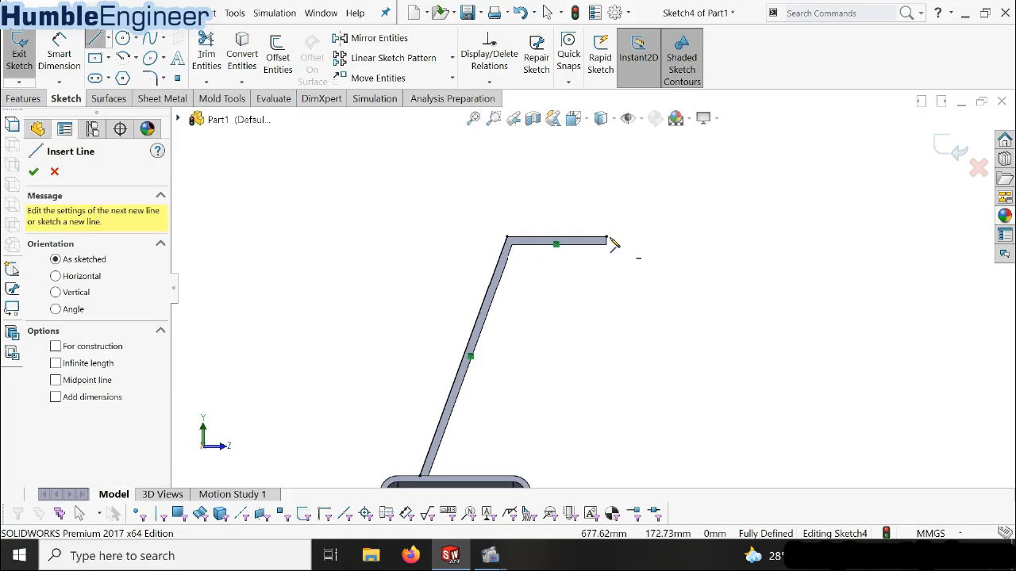
click(607, 239)
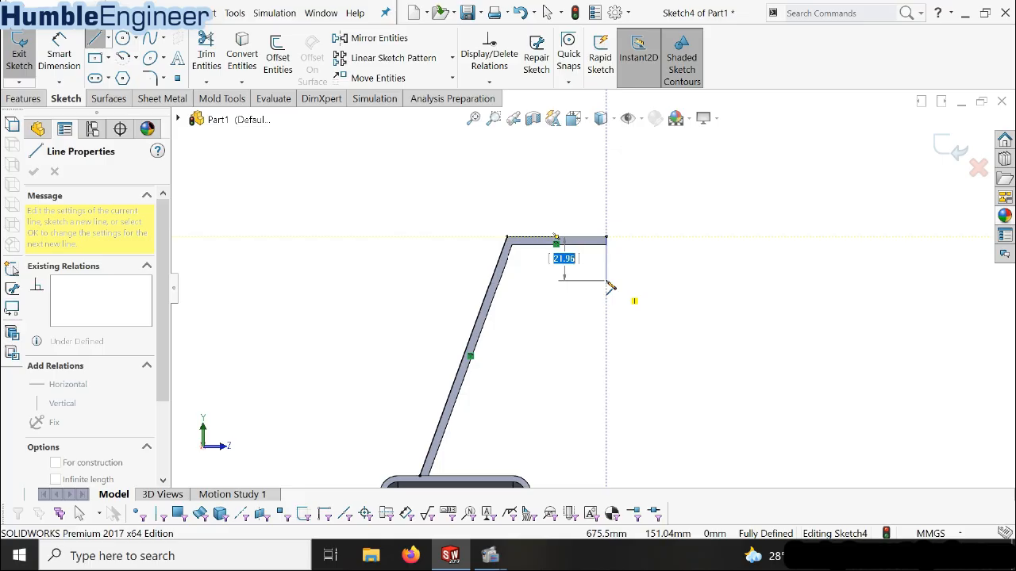
click(607, 280)
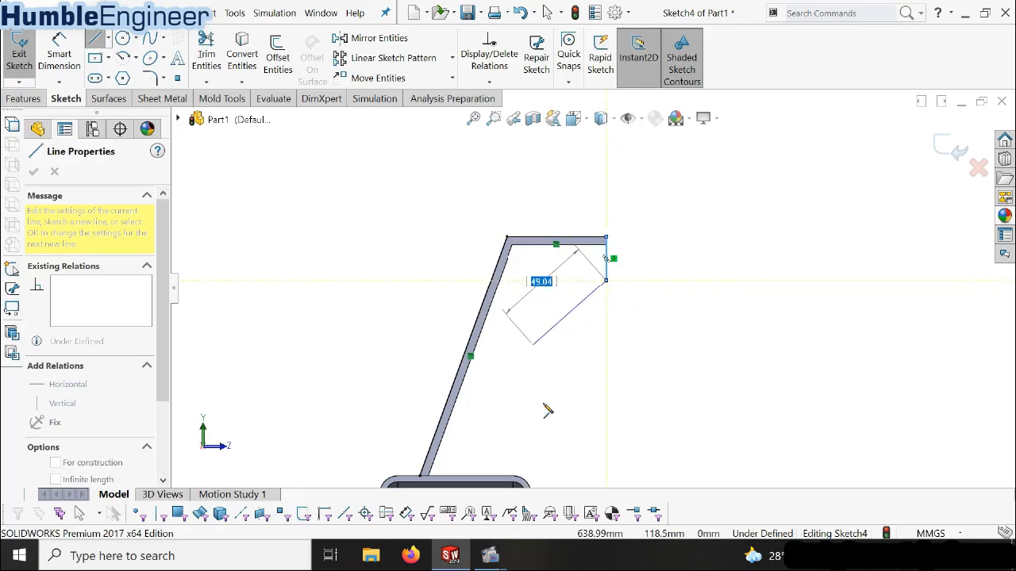
click(557, 474)
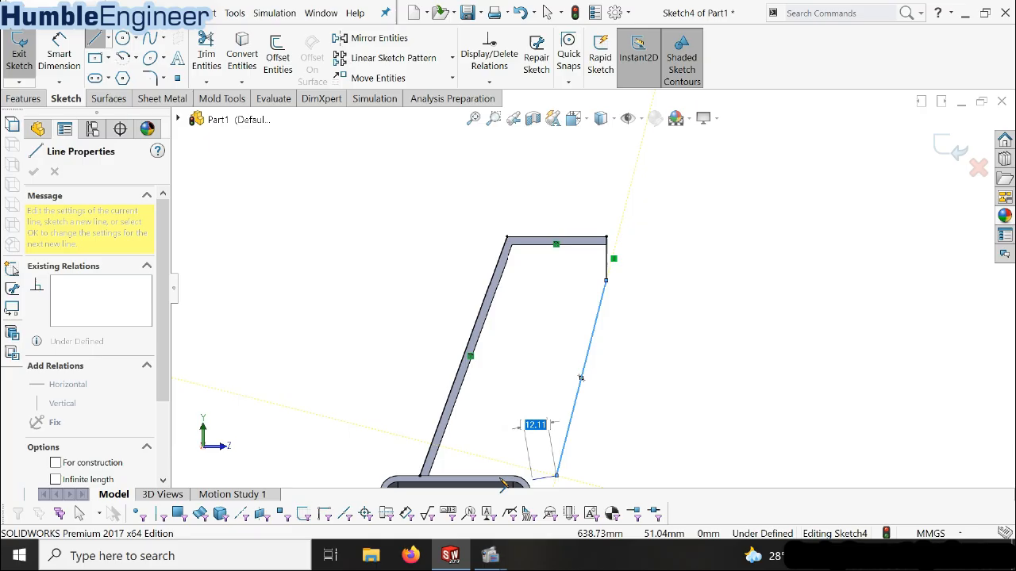
click(421, 476)
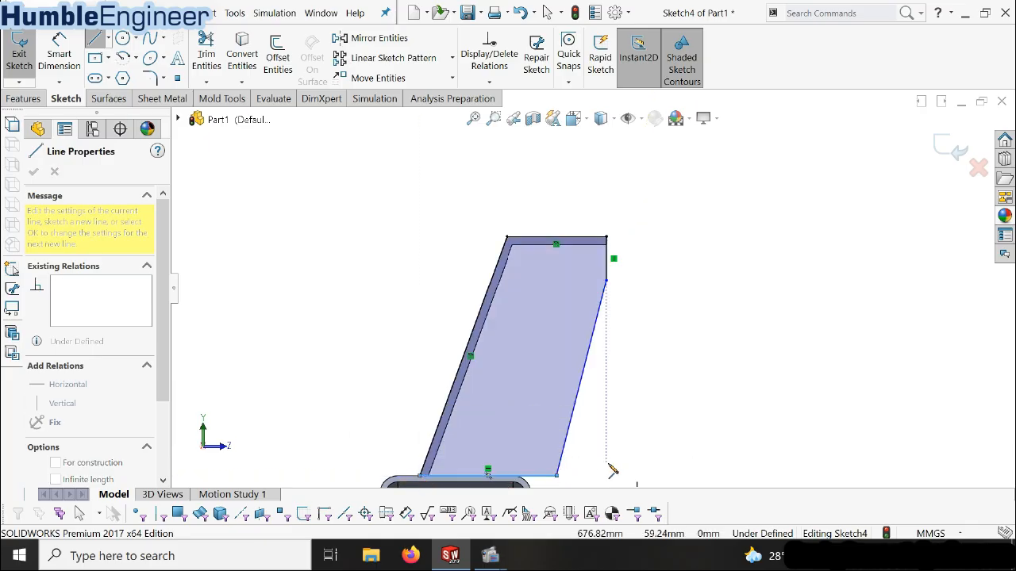
key(Escape)
Dimension the short vertical line at the free end of the bracket's arm as 20 mm
scroll(592, 288, up, 3)
scroll(635, 297, down, 4)
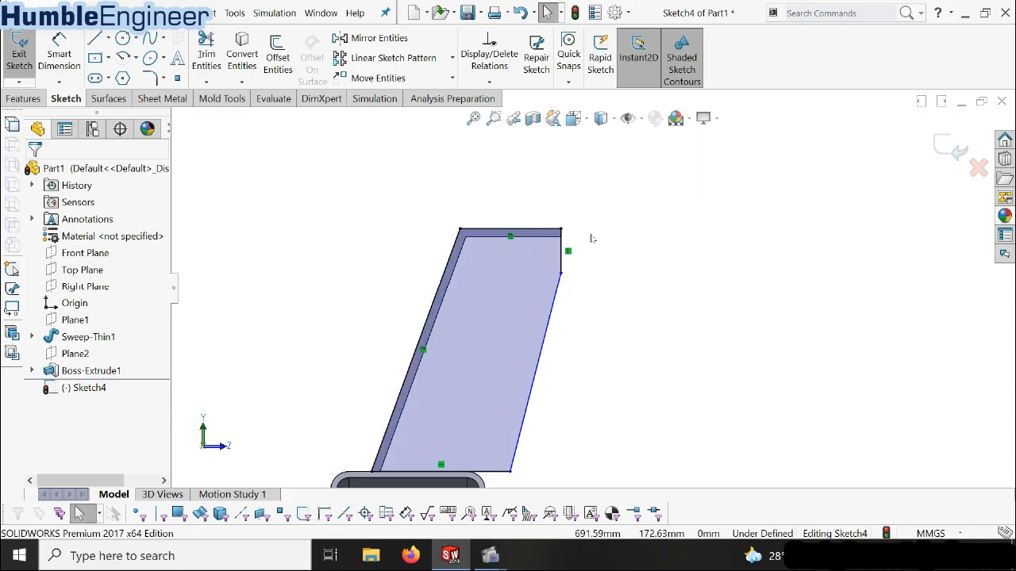
click(57, 60)
click(563, 258)
click(628, 262)
text(20)
key(Return)
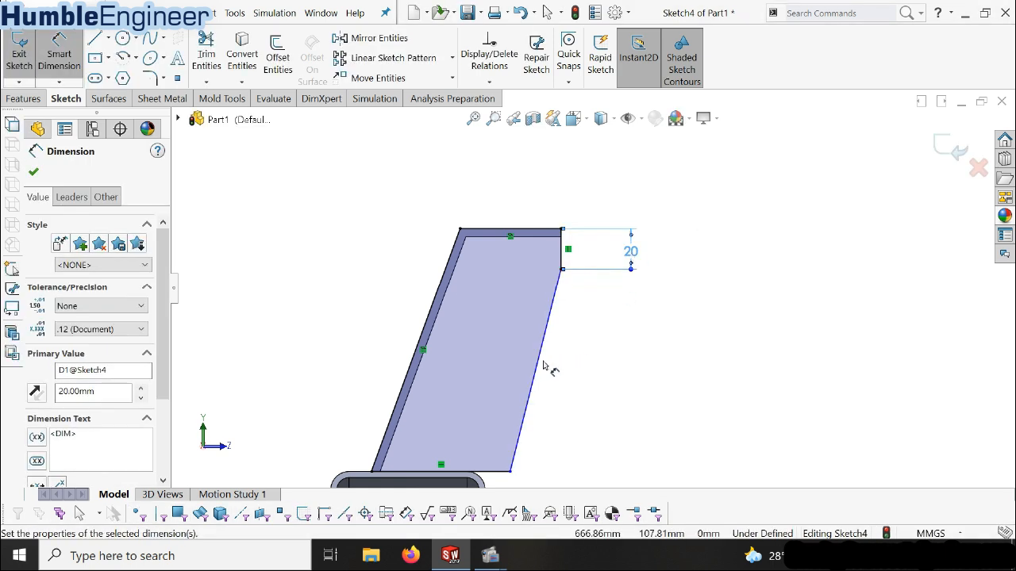
Dimension the gusset profile's horizontal base line as 70 mm
click(508, 476)
scroll(508, 461, up, 3)
scroll(533, 397, down, 4)
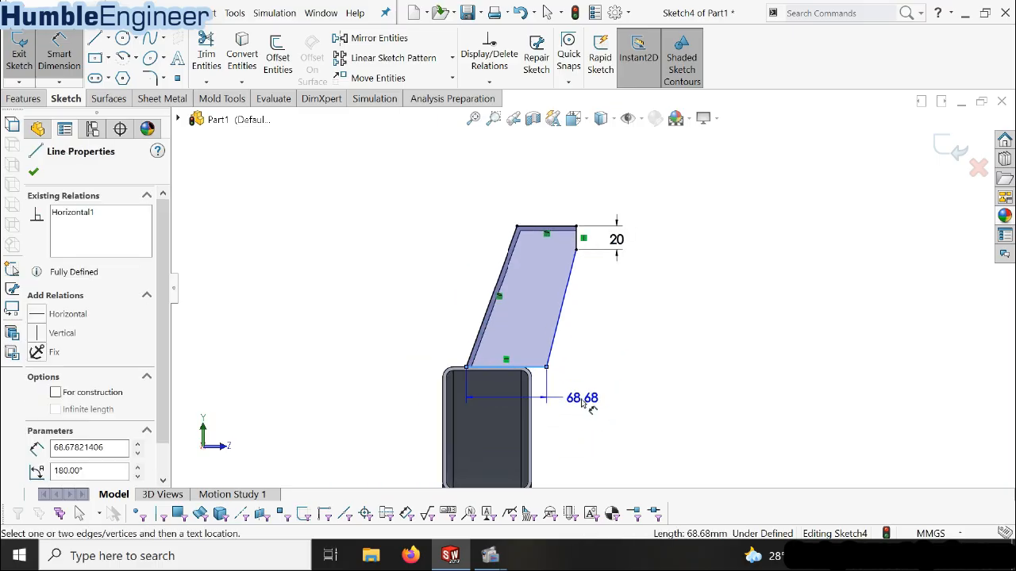
click(585, 427)
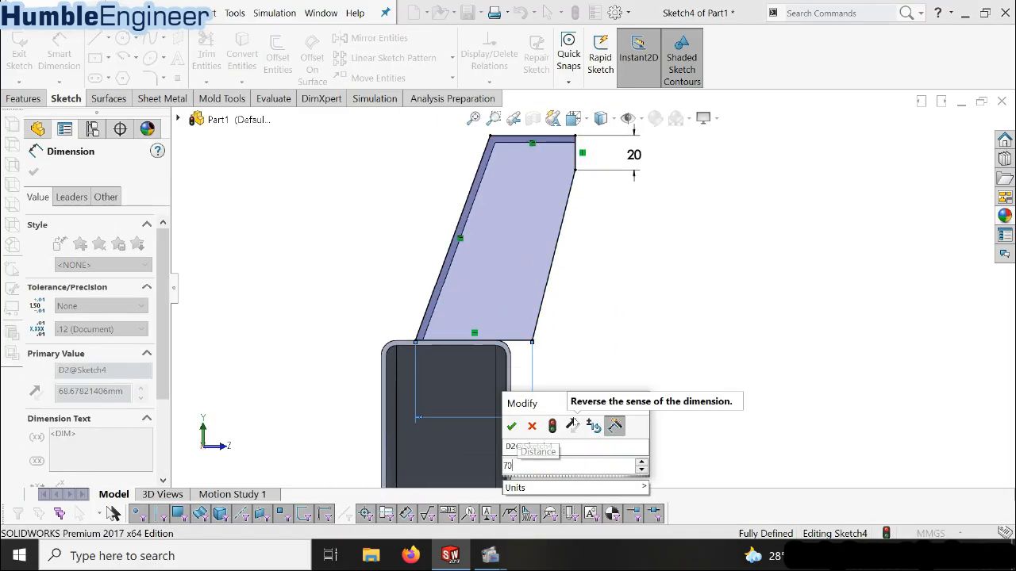
key(Return)
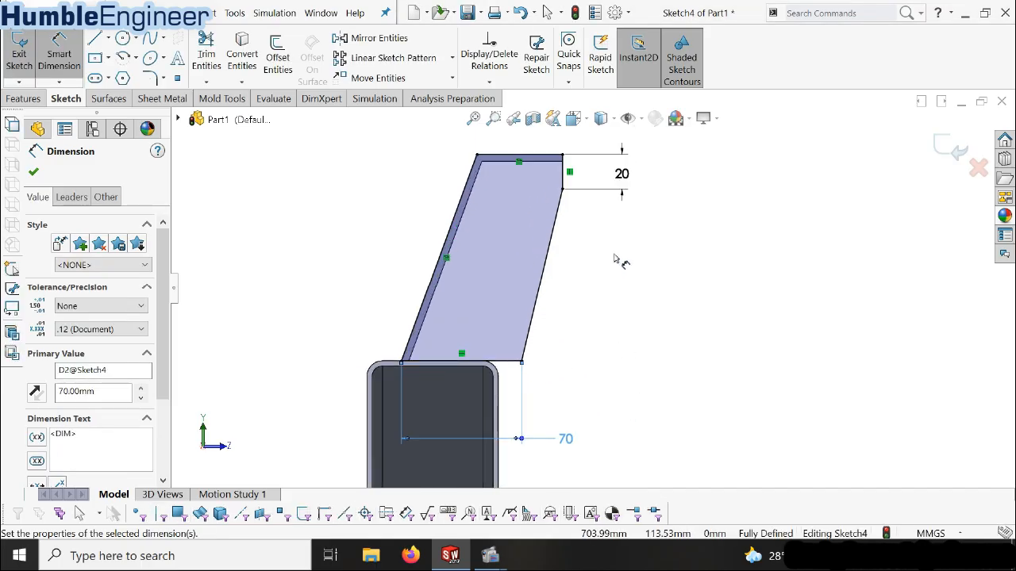
Extrude the closed gusset profile 4 mm outward from the bracket's end face as a blind boss with merged result
scroll(616, 261, up, 5)
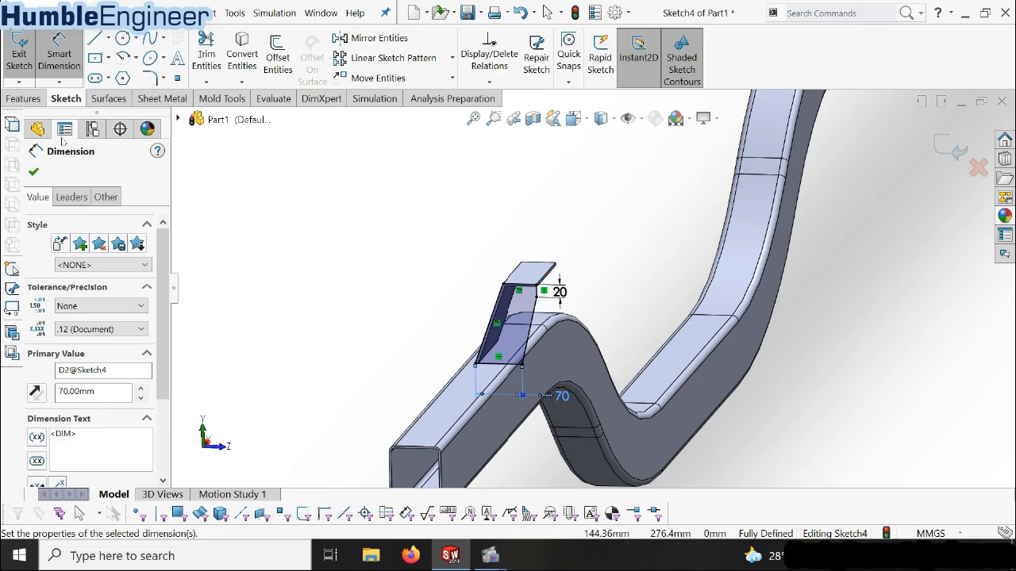
click(23, 99)
click(26, 54)
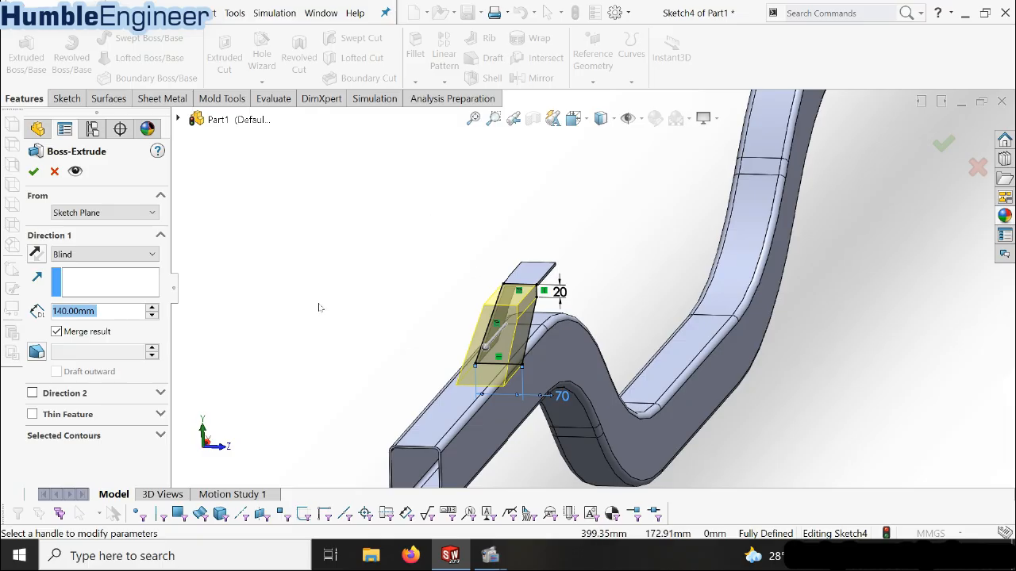
text(4)
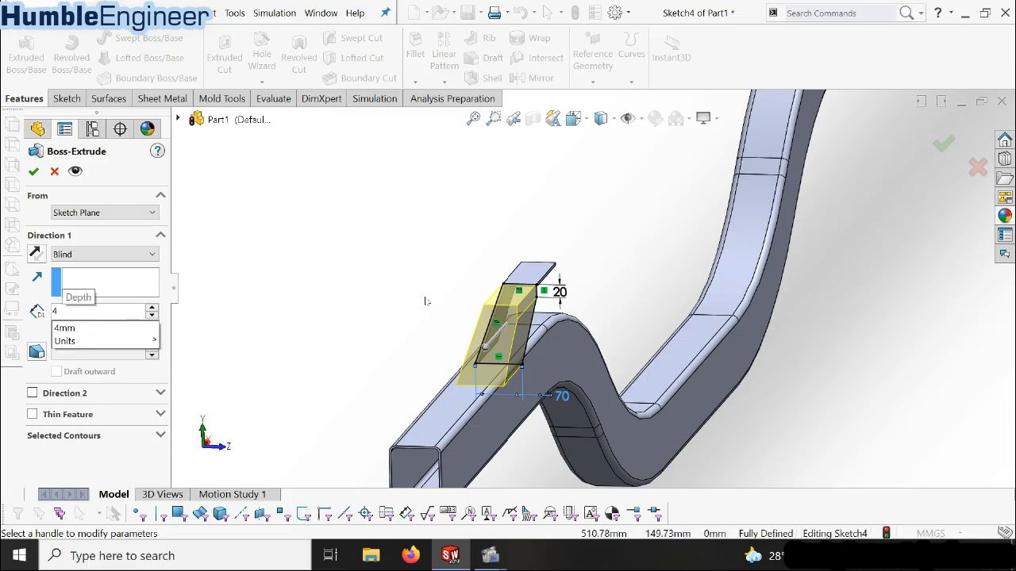
key(Return)
scroll(560, 279, down, 6)
middle_drag(504, 327, 444, 337)
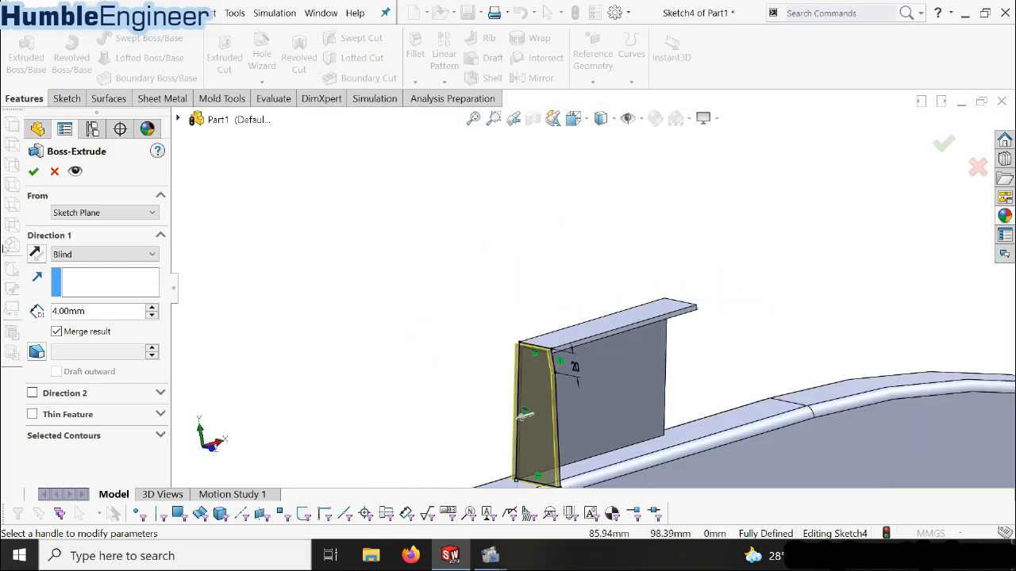
click(34, 172)
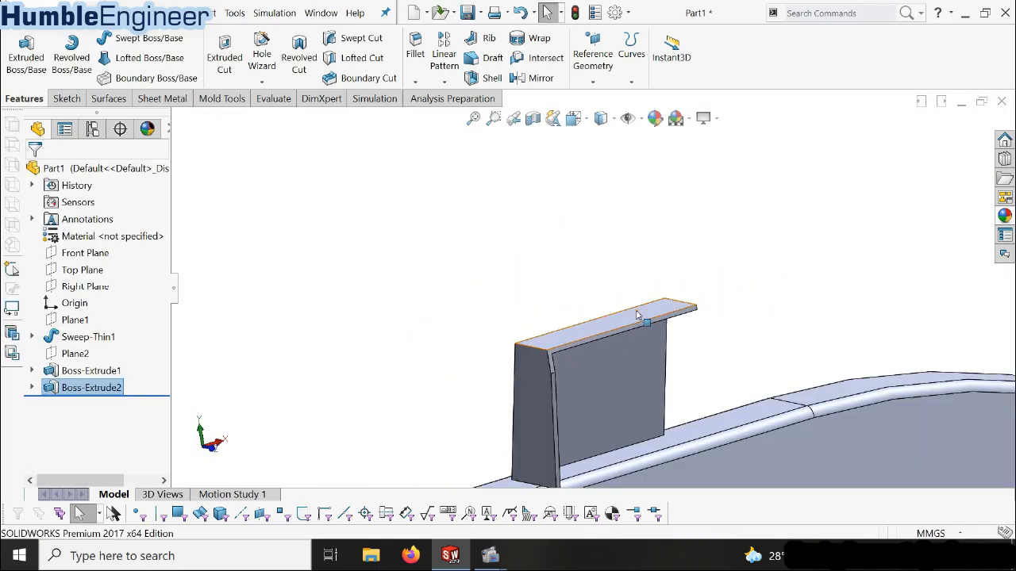
Mirror the gusset plate extrusion about Plane2 onto the opposite end of the bracket
middle_drag(539, 380, 553, 388)
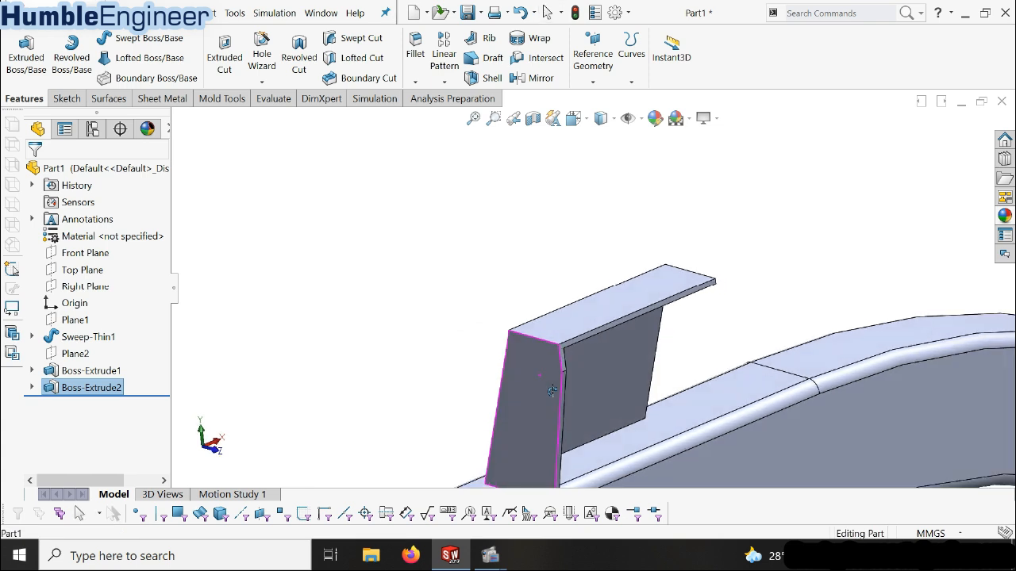
click(103, 391)
click(103, 391)
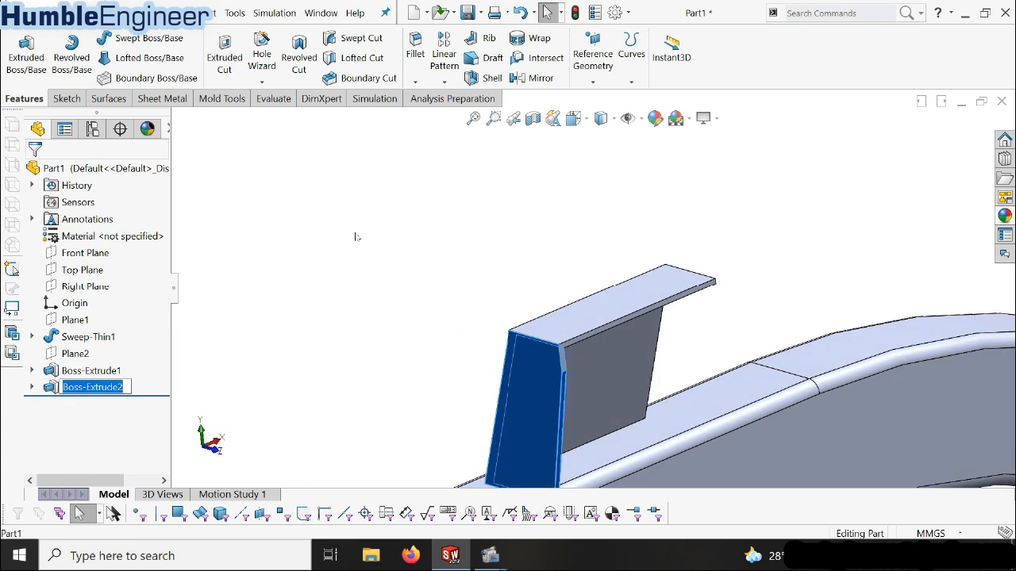
click(444, 84)
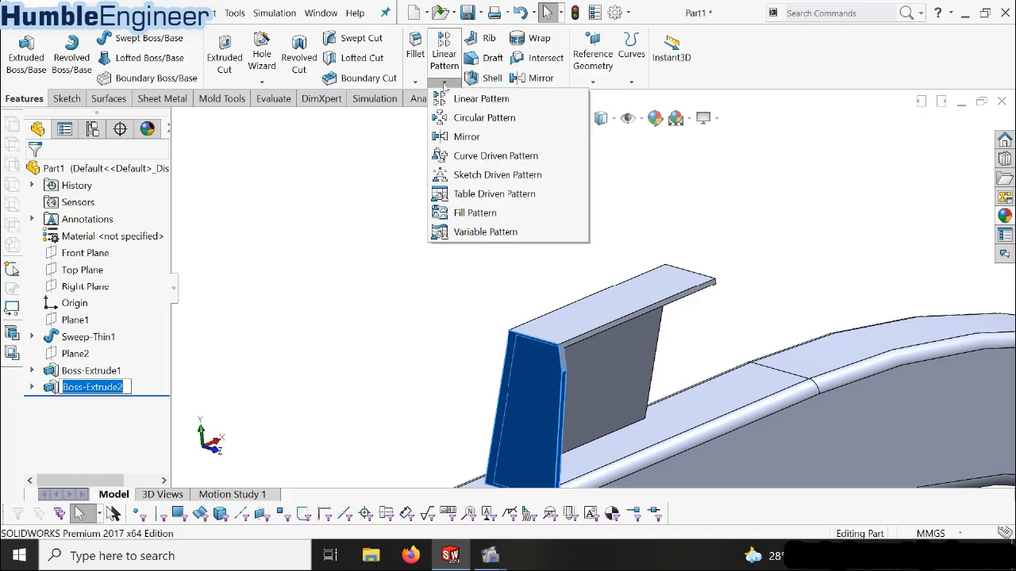
click(474, 138)
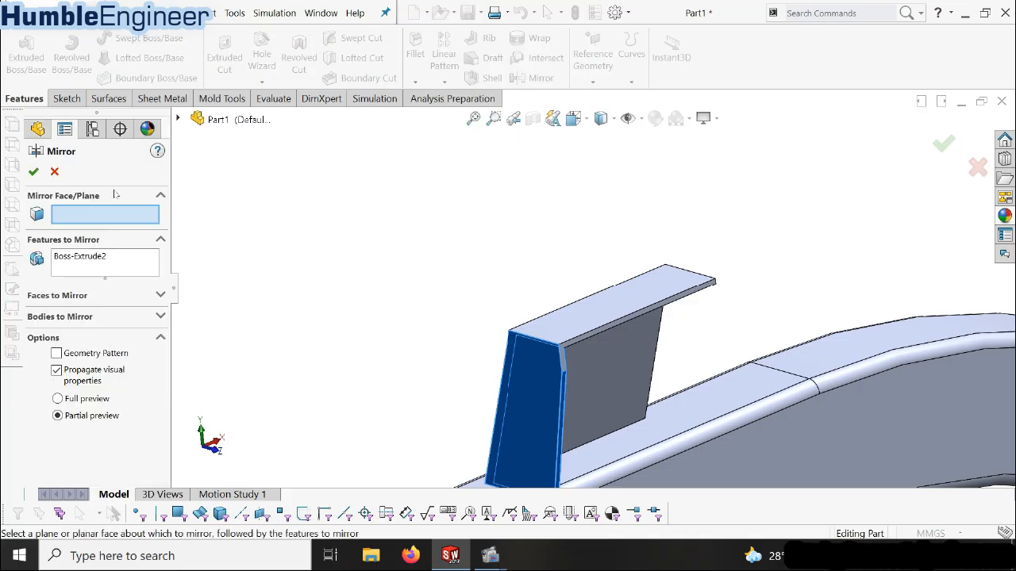
click(178, 119)
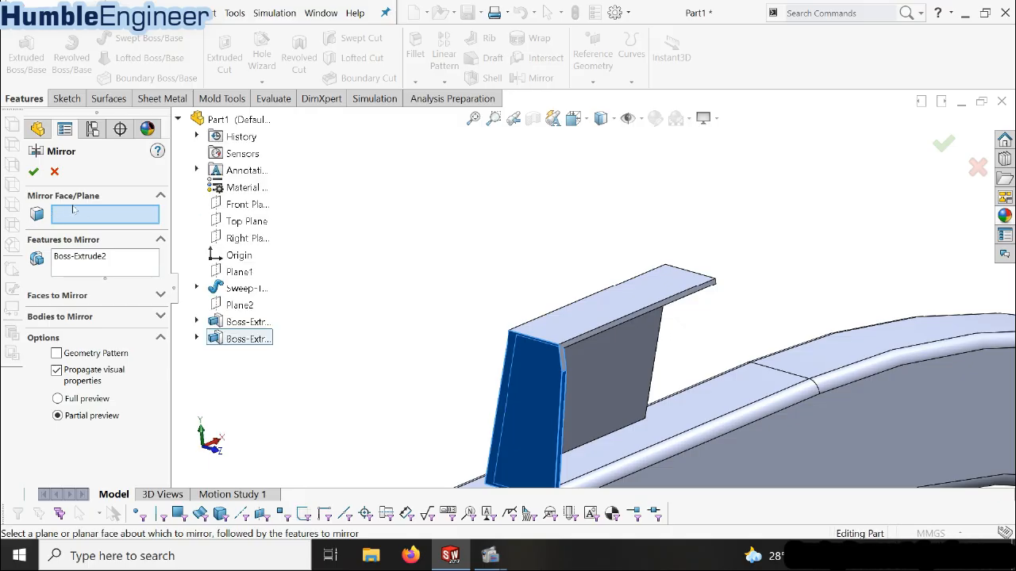
click(240, 304)
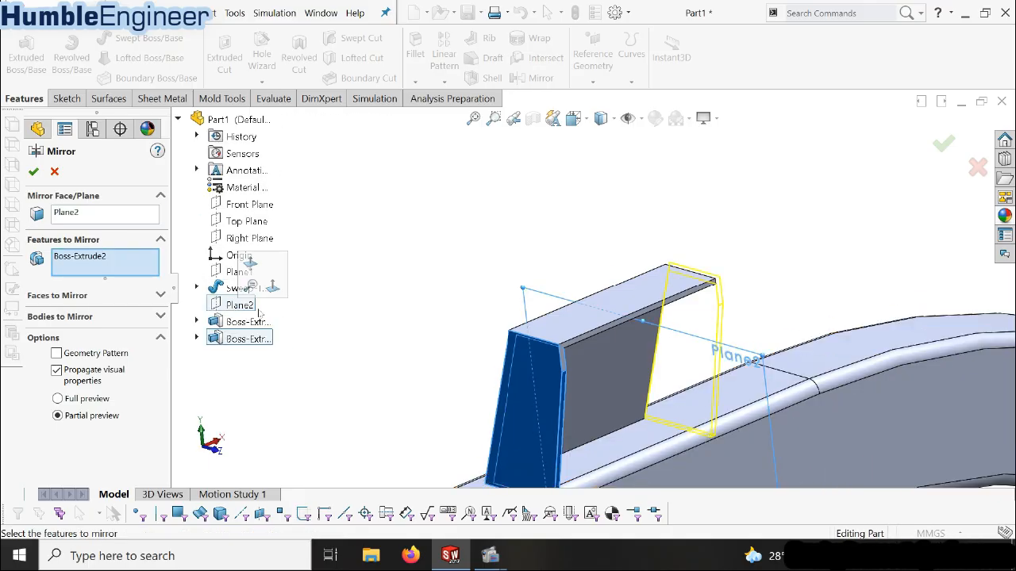
click(34, 172)
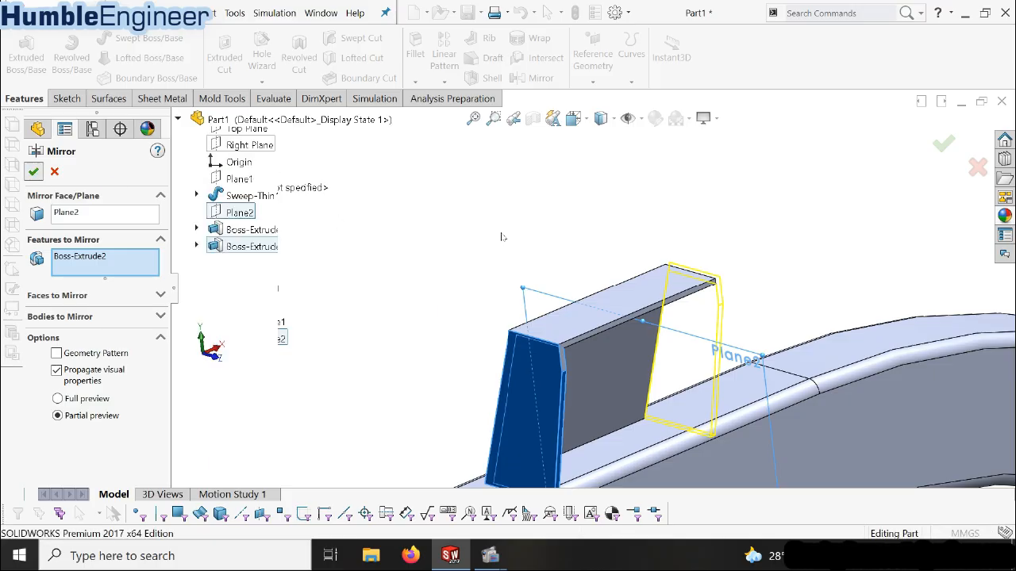
Start a sketch on Plane2 and view it face-on at the bracket's upper arm
scroll(614, 262, up, 3)
mouse_move(608, 353)
middle_down()
mouse_move(637, 392)
mouse_move(594, 341)
mouse_move(587, 349)
mouse_move(602, 346)
mouse_move(597, 353)
middle_up()
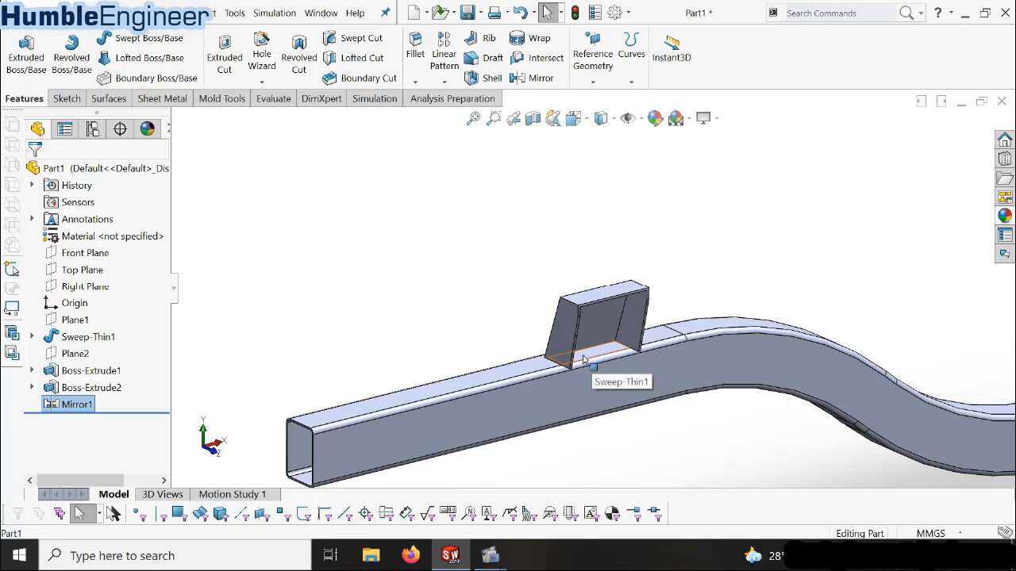
click(85, 357)
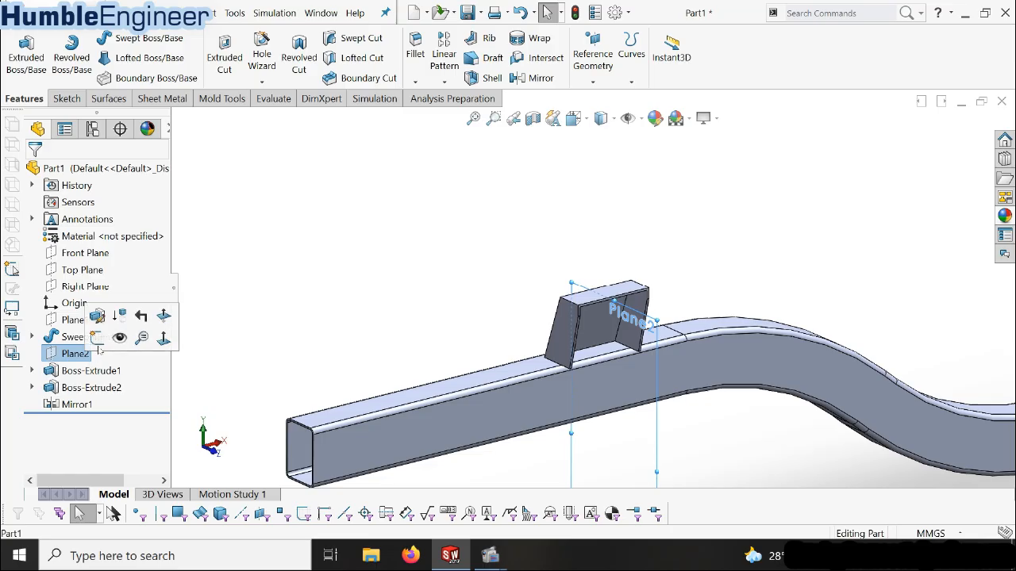
click(96, 338)
key(space)
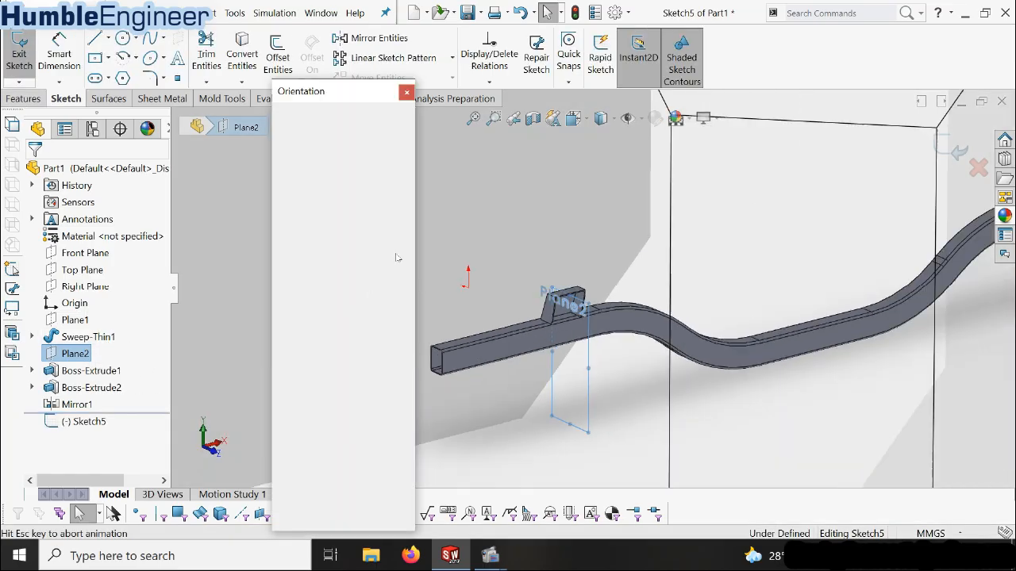
click(403, 195)
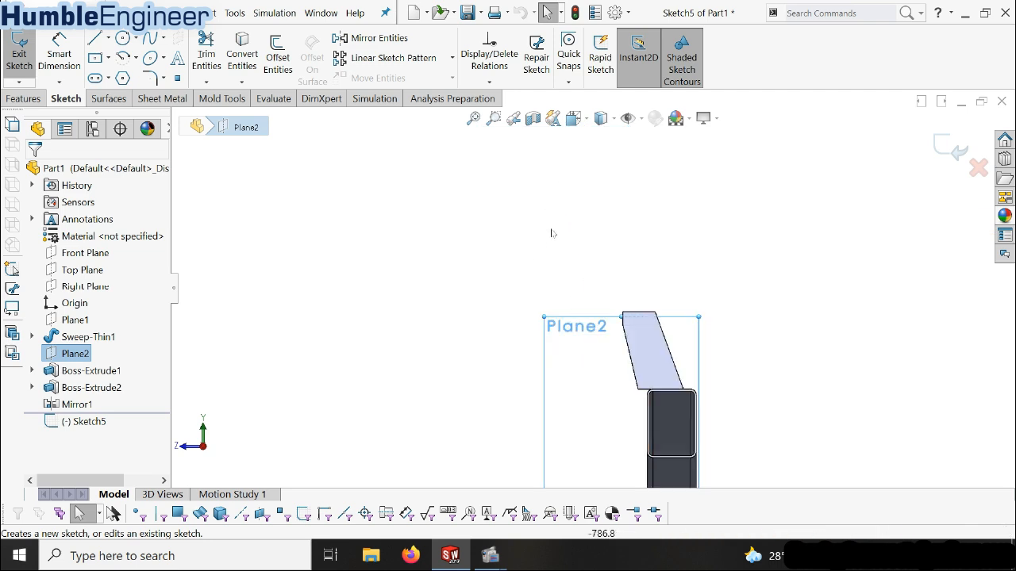
scroll(623, 328, down, 3)
scroll(623, 327, down, 2)
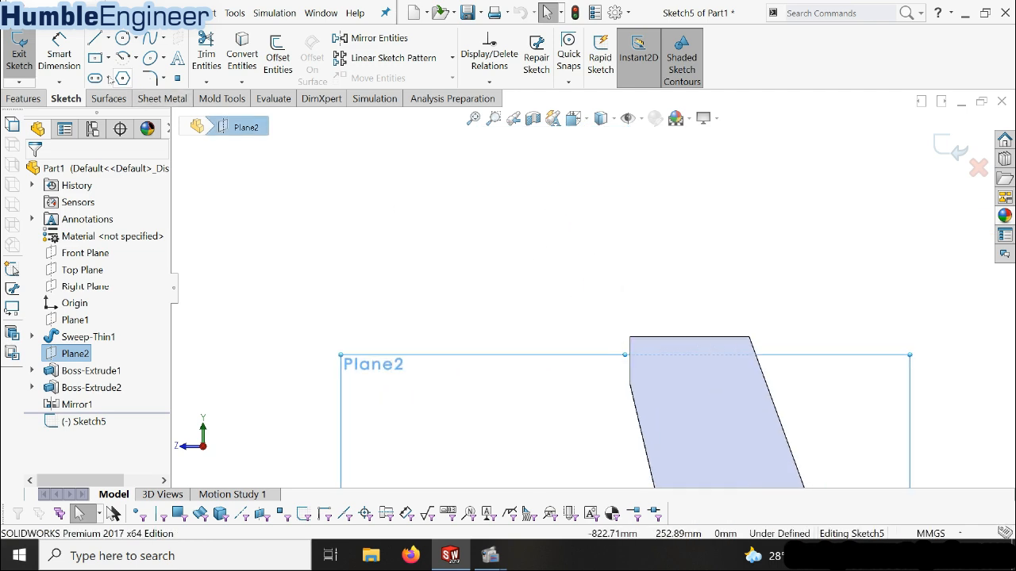
Sketch an open L-shaped profile outward from the bracket arm's upper corner, about 79 mm long with a downturned leg about 18 mm high and 6 mm wide
click(94, 38)
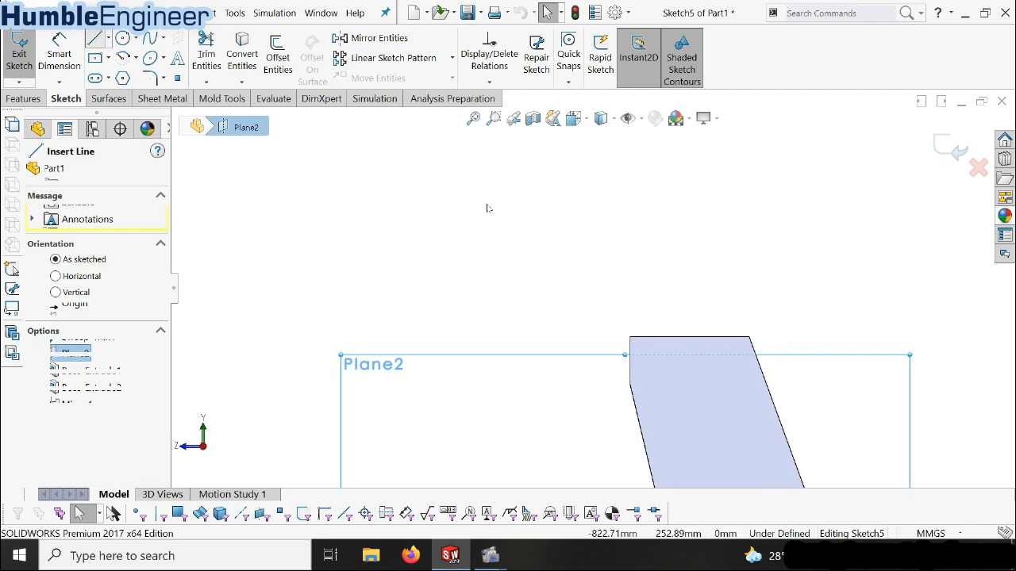
click(630, 339)
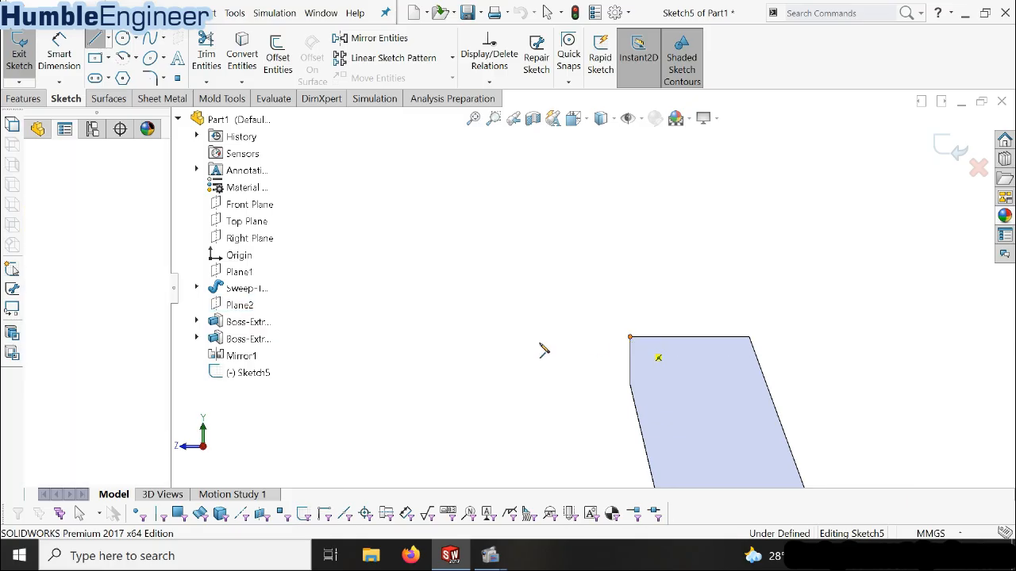
click(443, 339)
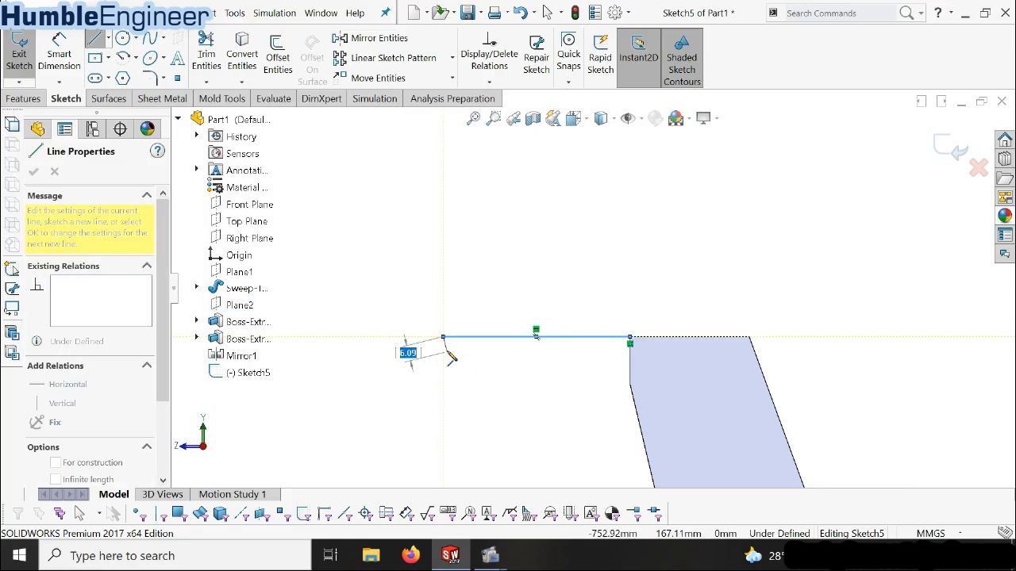
click(444, 380)
click(460, 379)
click(458, 348)
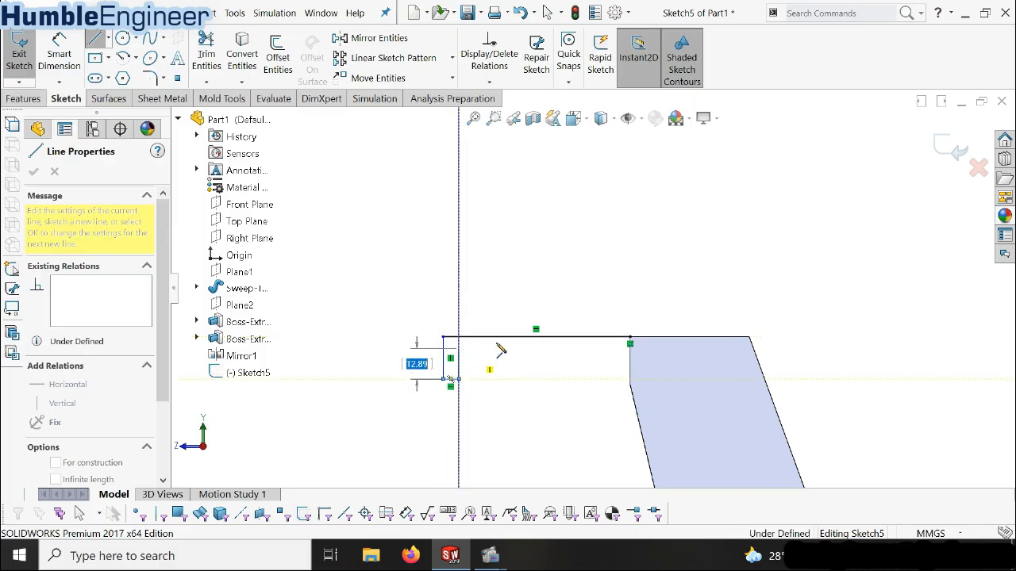
click(630, 347)
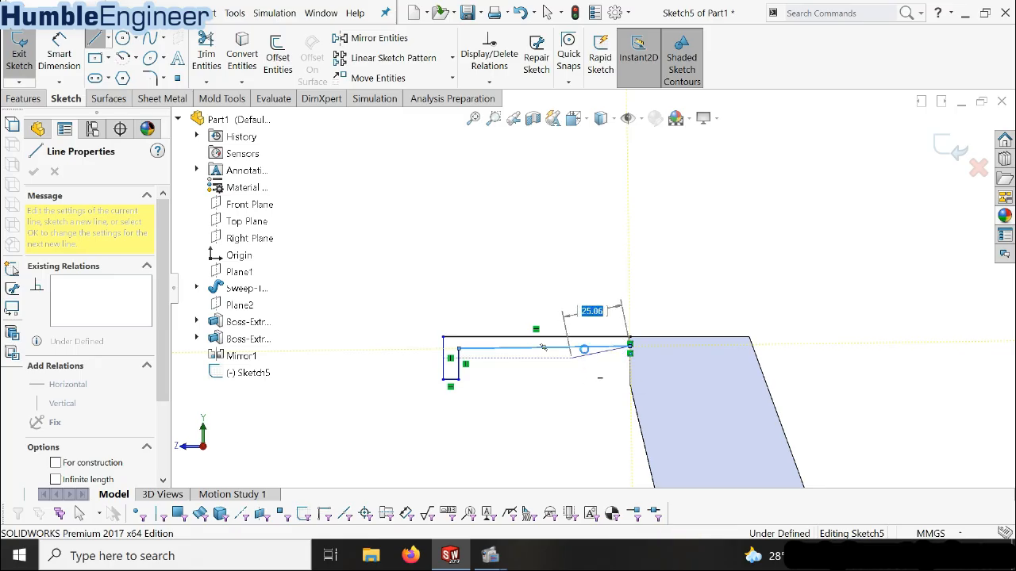
key(Escape)
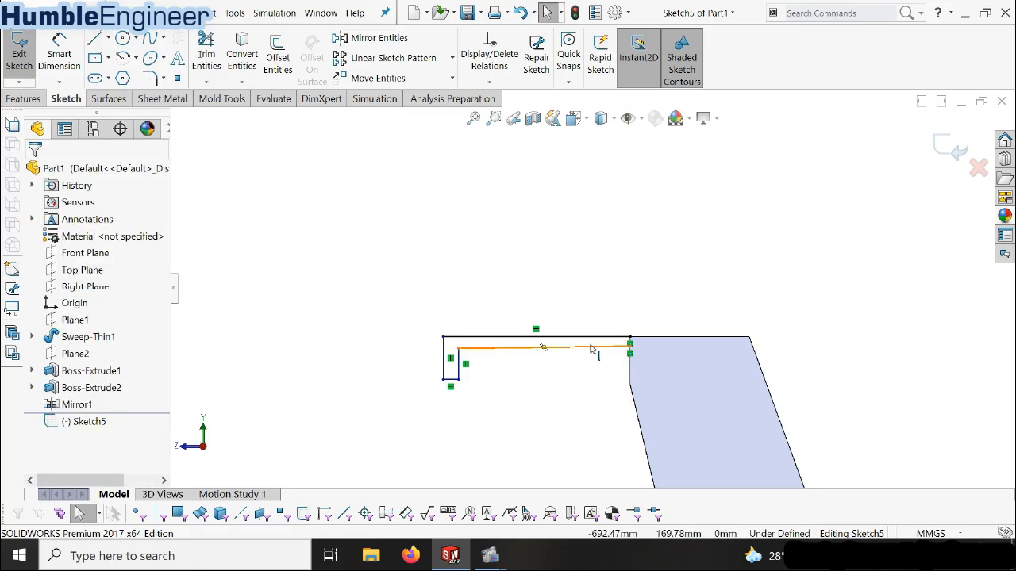
Make the slightly sloped long lower line of the L-shaped profile horizontal
right_click(588, 350)
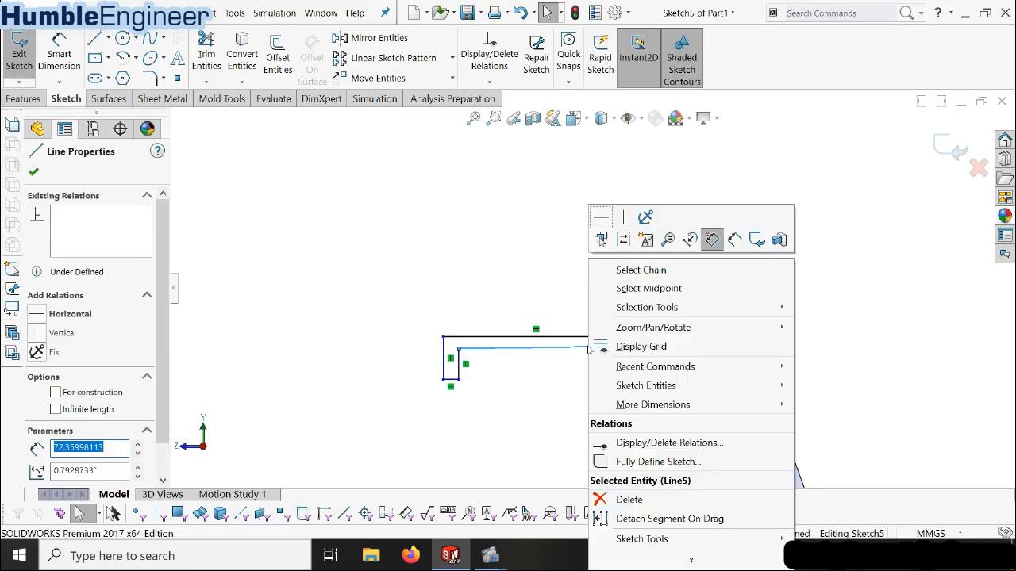
click(612, 213)
mouse_move(569, 364)
middle_down()
mouse_move(608, 367)
mouse_move(595, 344)
middle_up()
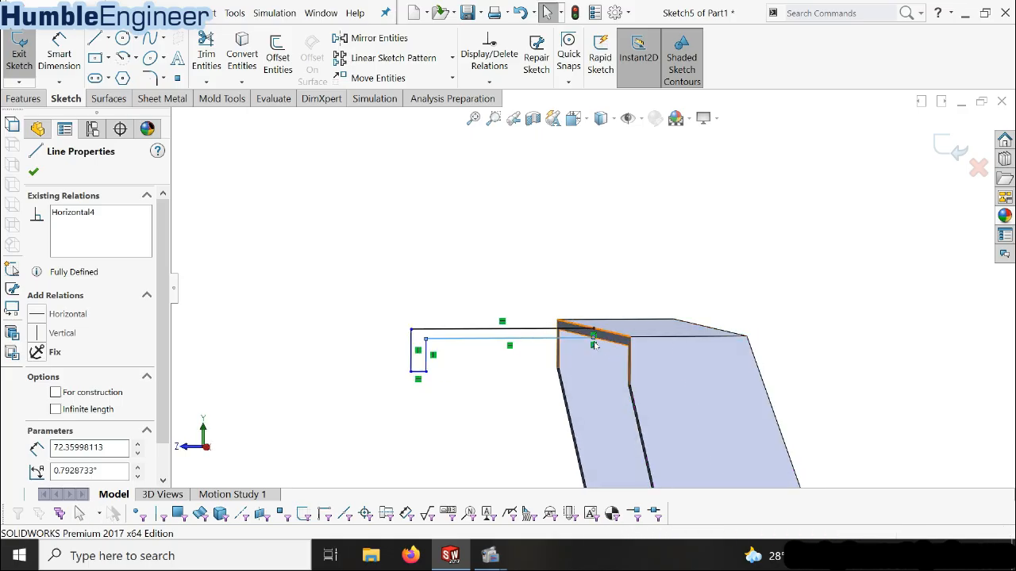
click(444, 378)
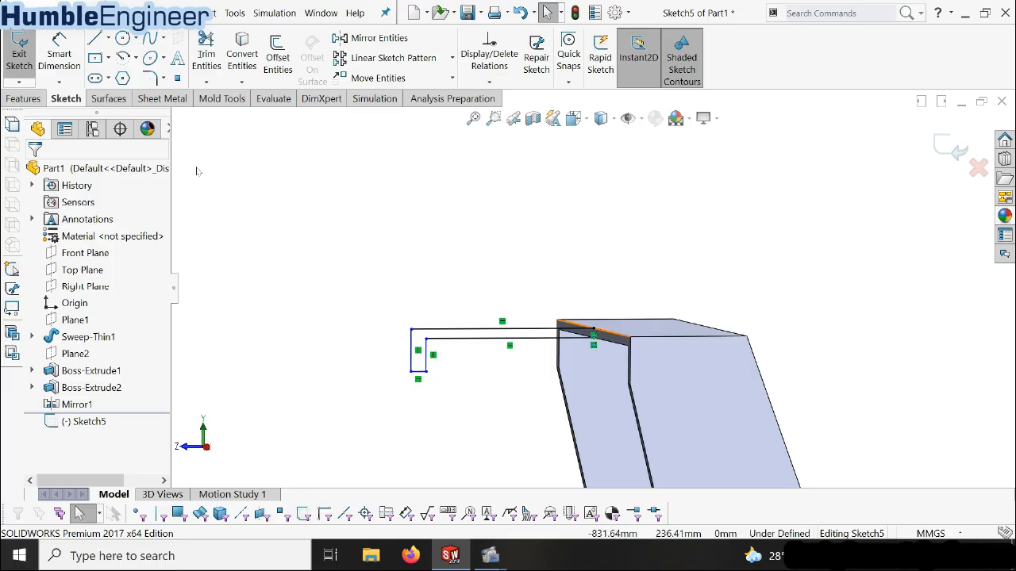
Dimension the width between the two vertical lines of the profile's downturned leg as 4 mm
click(59, 52)
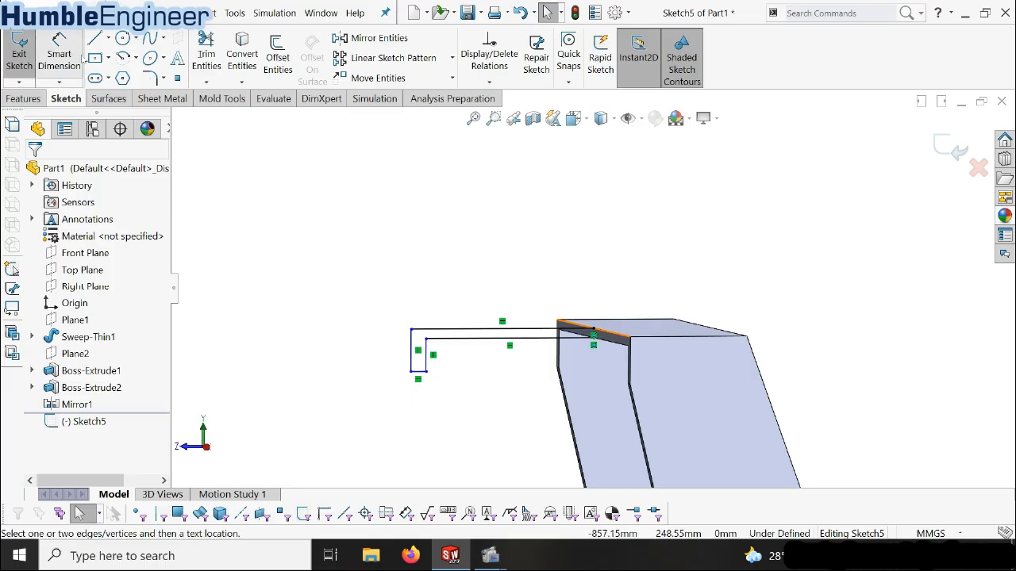
click(427, 366)
click(373, 400)
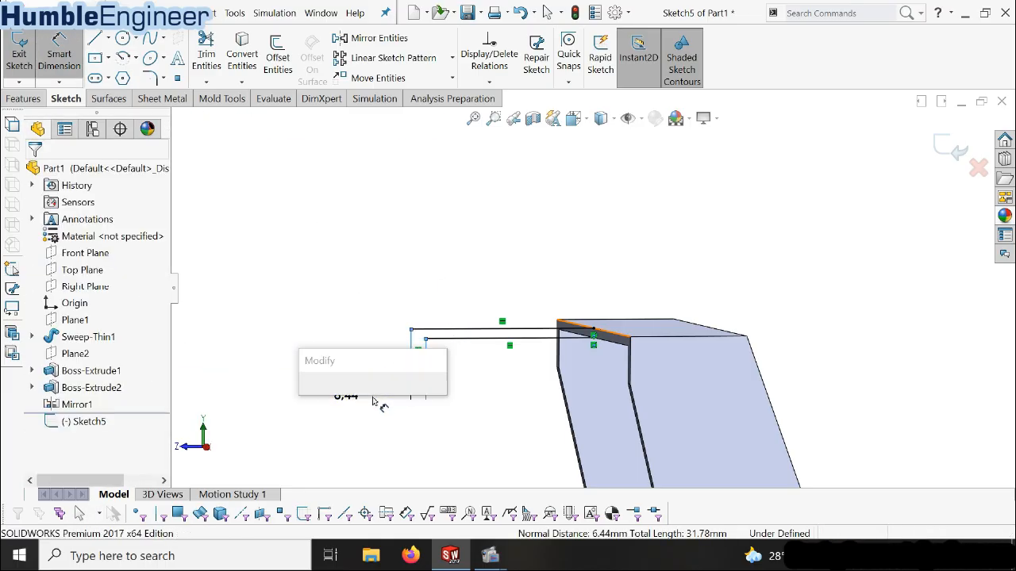
text(4)
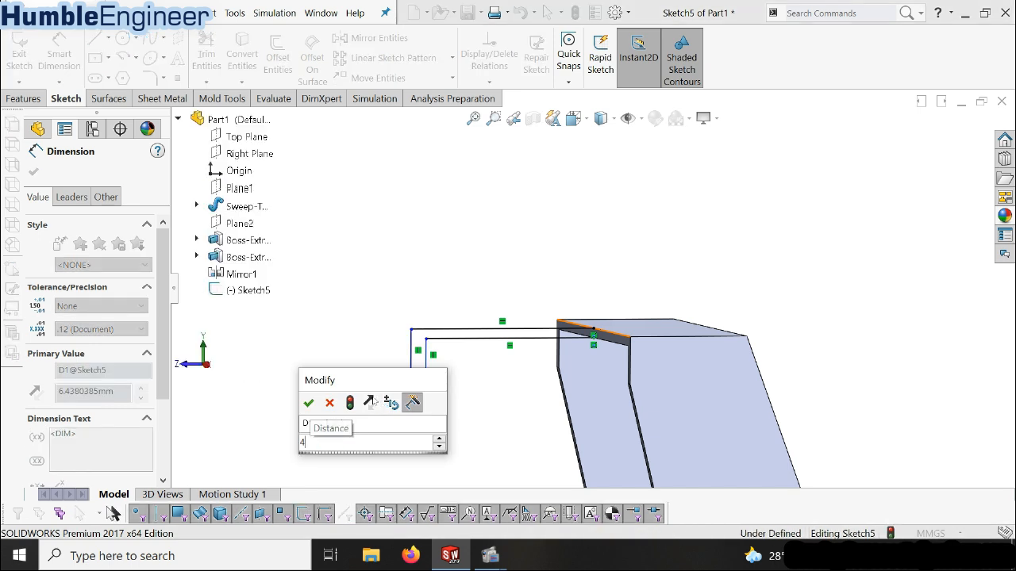
key(Return)
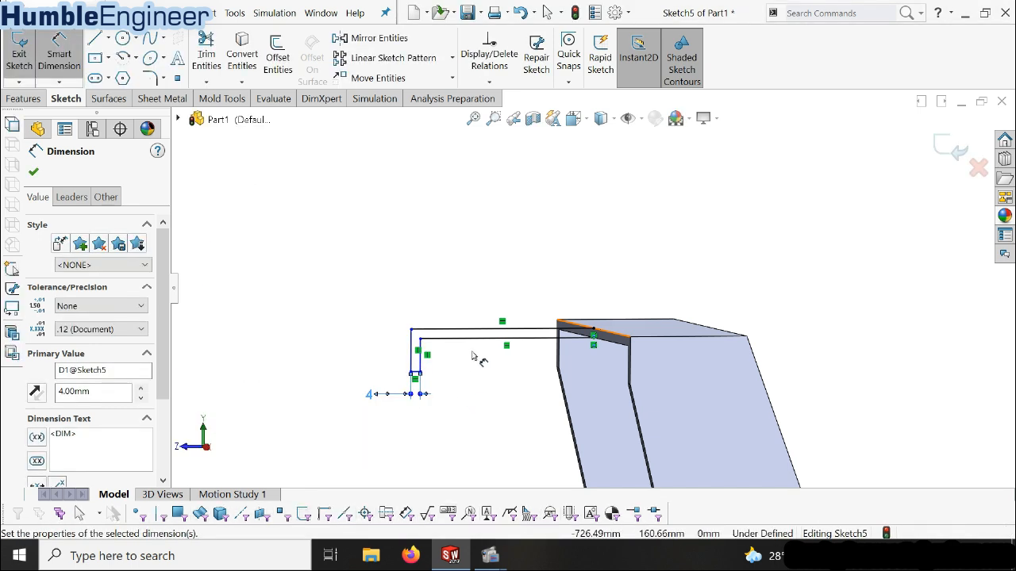
Dimension the height from the profile's upper line to the leg's bottom line as 20 mm
click(435, 329)
click(421, 383)
click(372, 362)
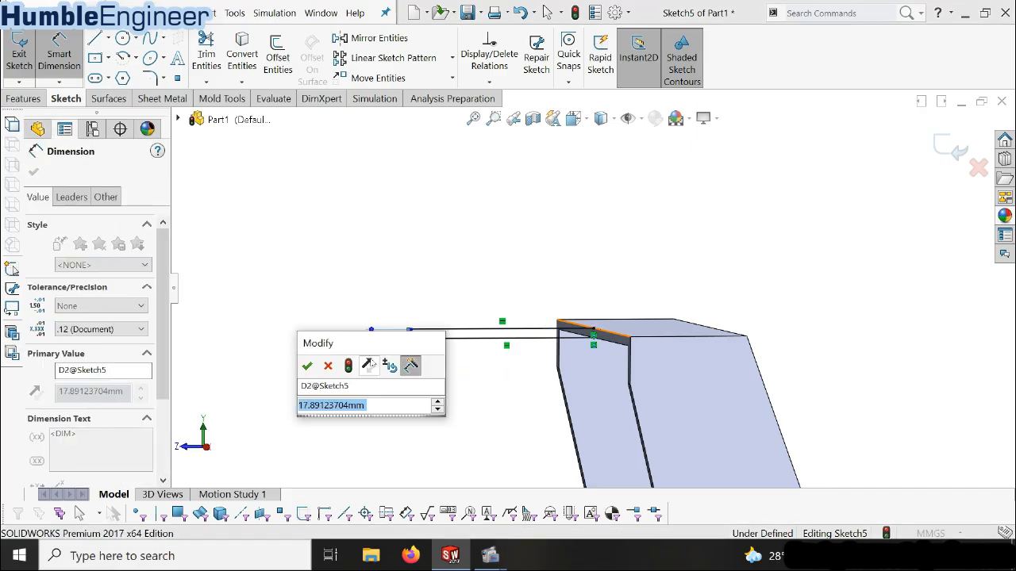
text(20)
key(Return)
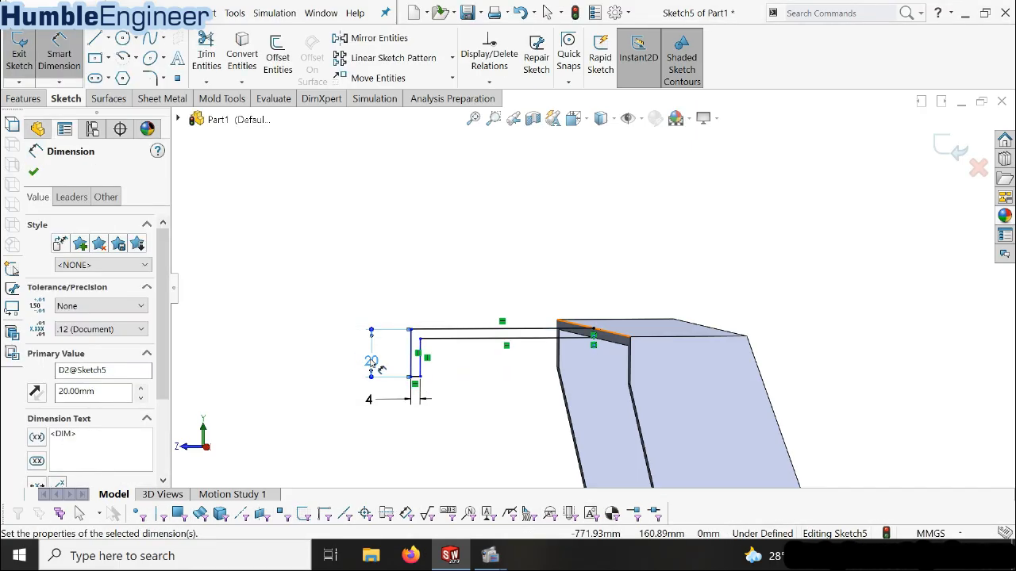
Dimension the distance from the profile's endpoint on the bracket edge to the leg's outer vertical line as 74 mm
click(593, 330)
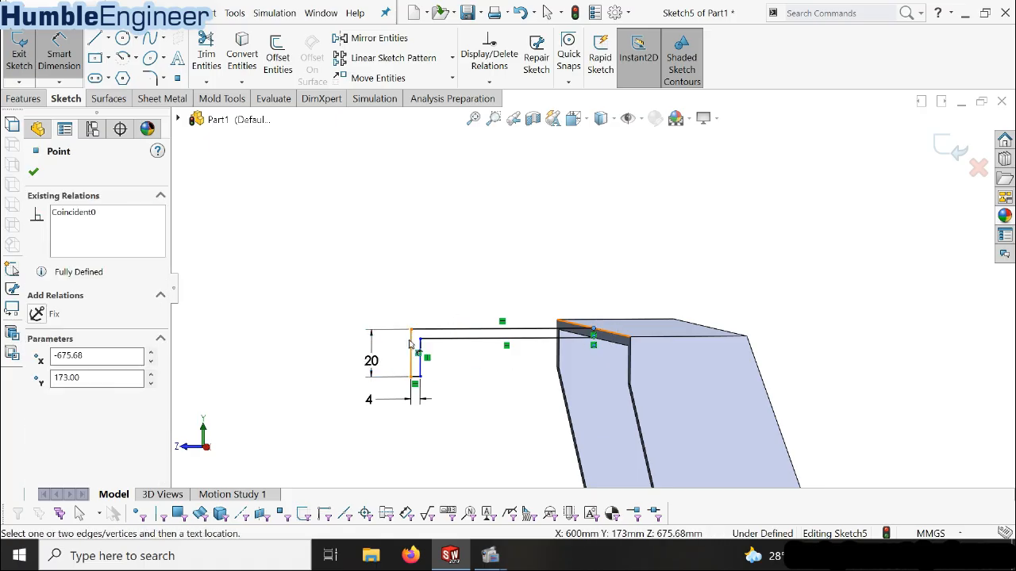
click(410, 343)
click(483, 262)
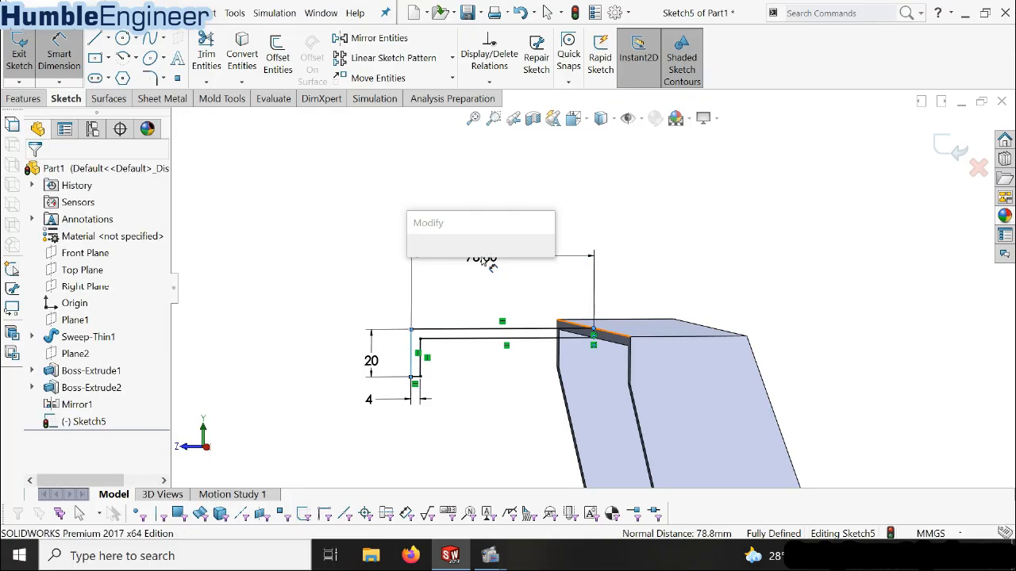
text(74)
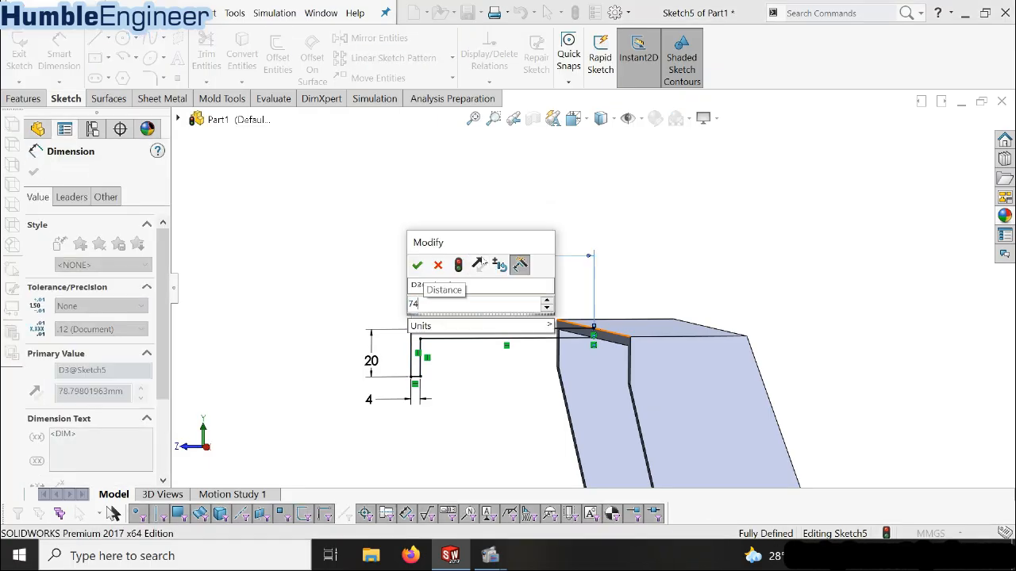
key(Return)
Close the L-shaped profile with a short vertical line joining its two open endpoints at the bracket's edge
scroll(575, 316, down, 5)
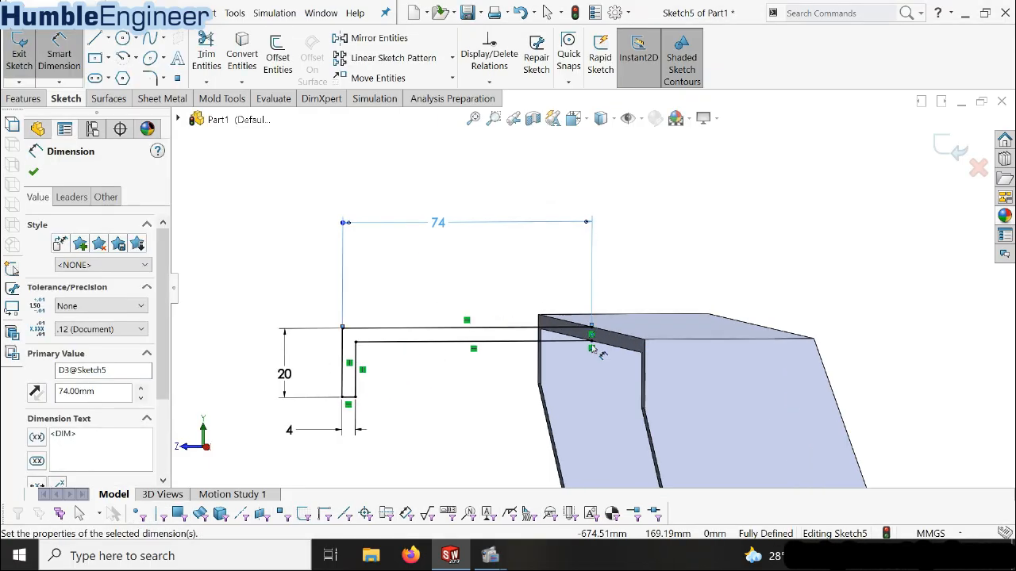
click(25, 99)
click(65, 98)
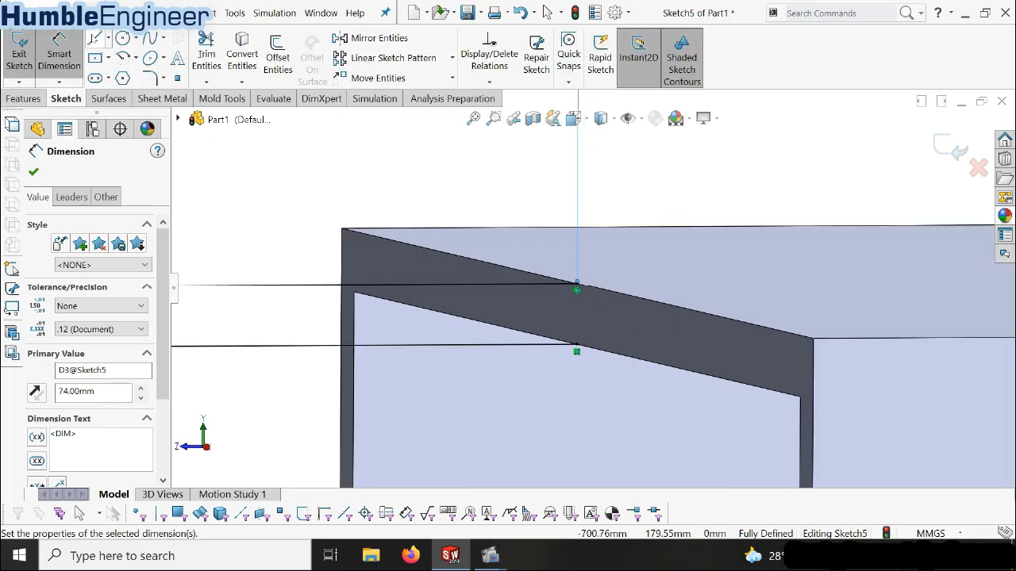
click(95, 37)
click(577, 284)
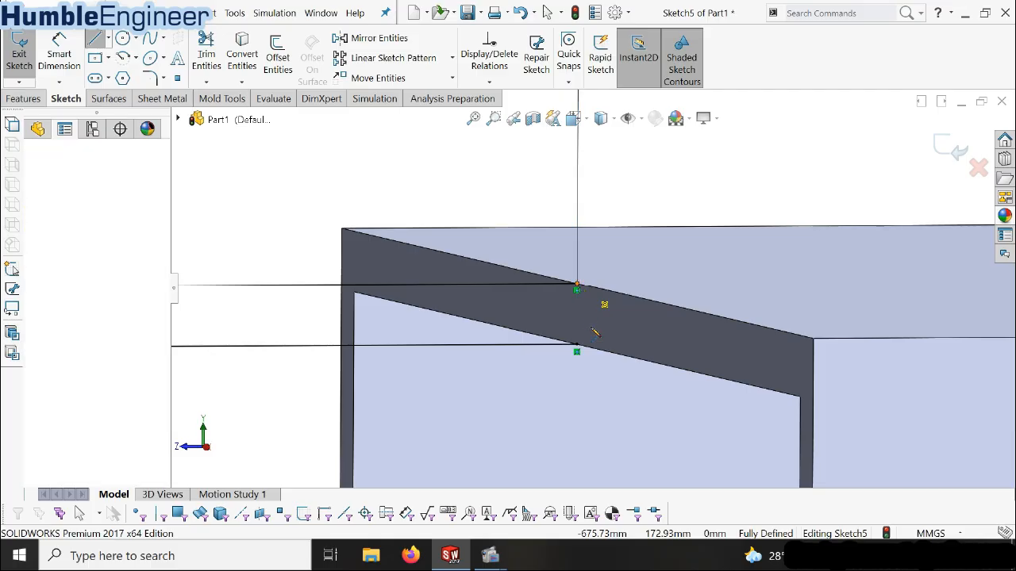
click(577, 345)
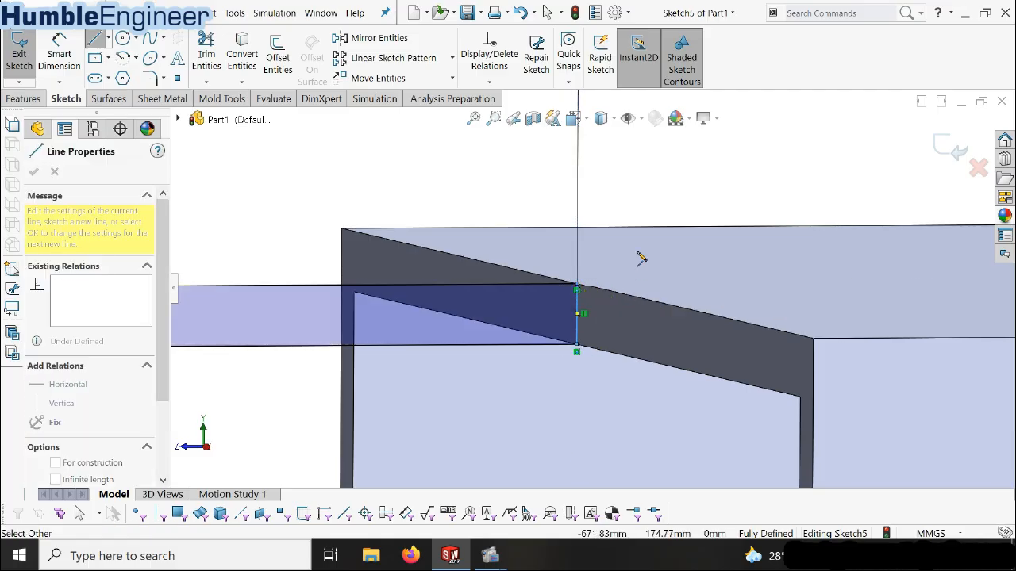
key(Escape)
scroll(653, 241, up, 8)
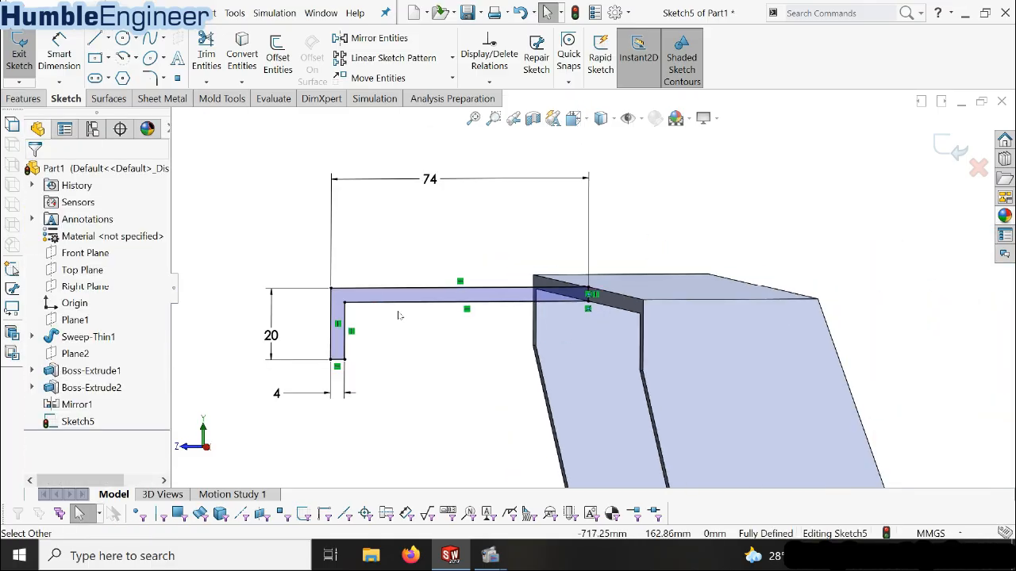
Set up a 180-degree revolve of the L-shaped profile about its short vertical line at the bracket's edge
click(24, 98)
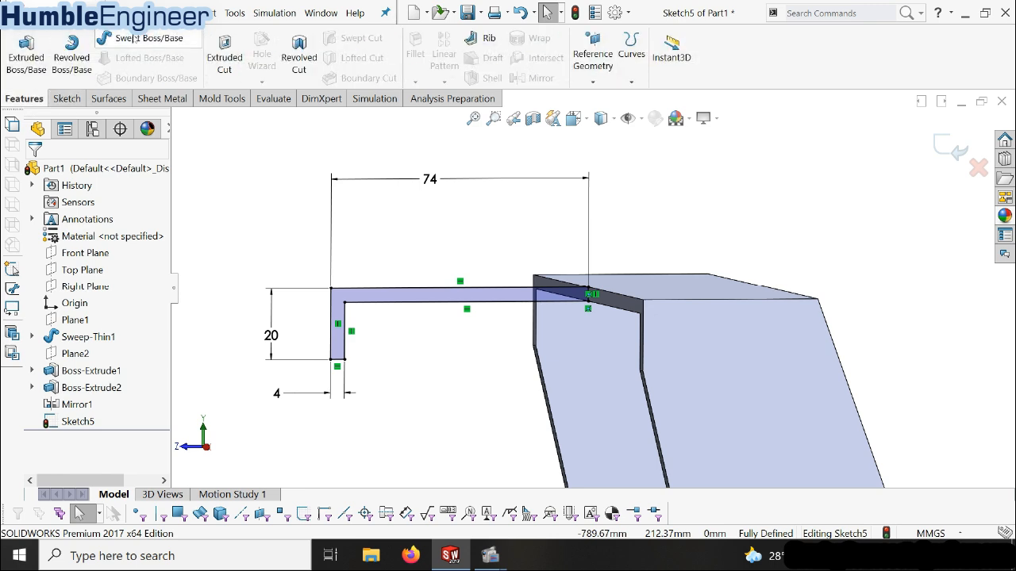
click(71, 54)
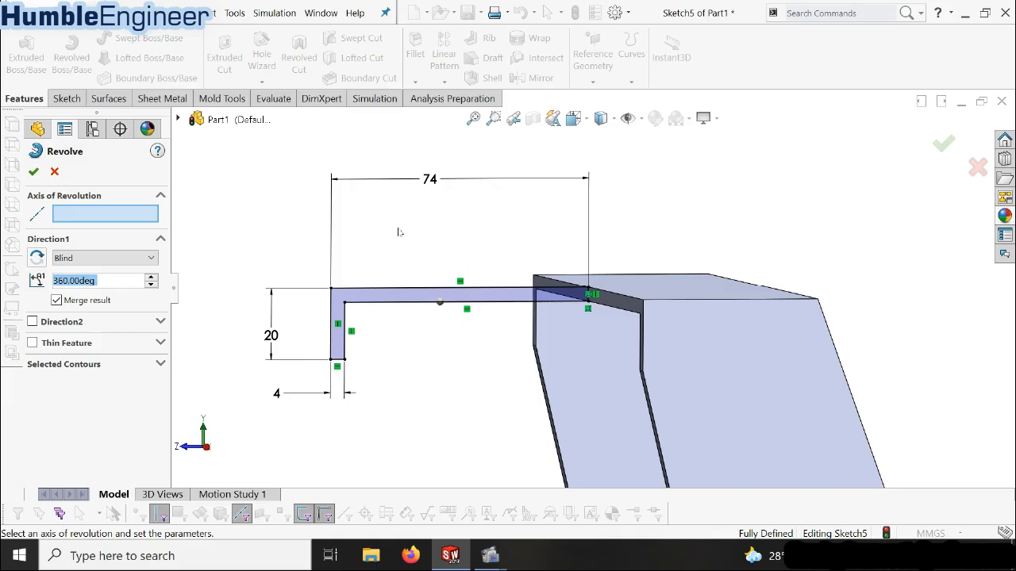
scroll(592, 304, down, 5)
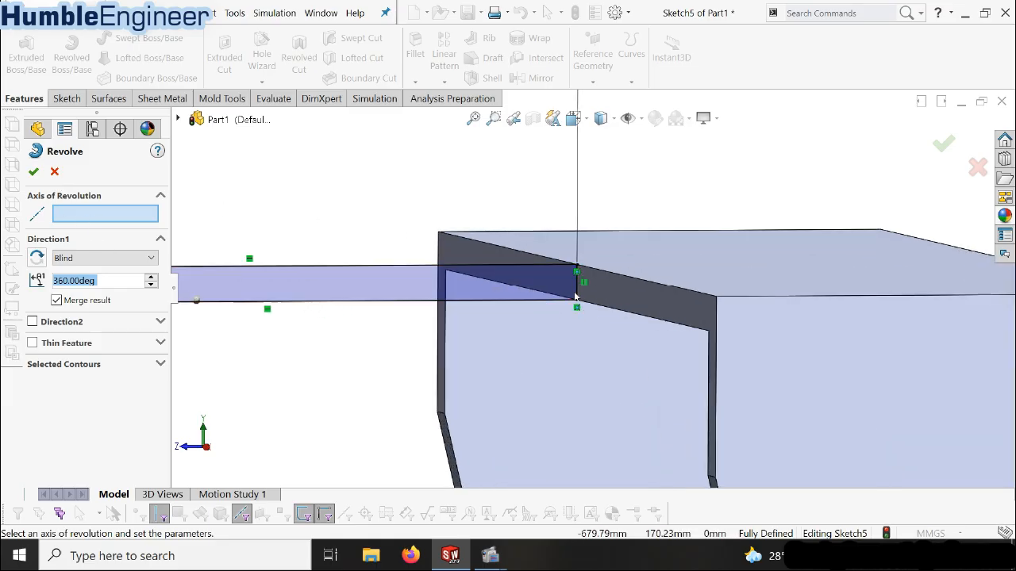
scroll(576, 296, down, 2)
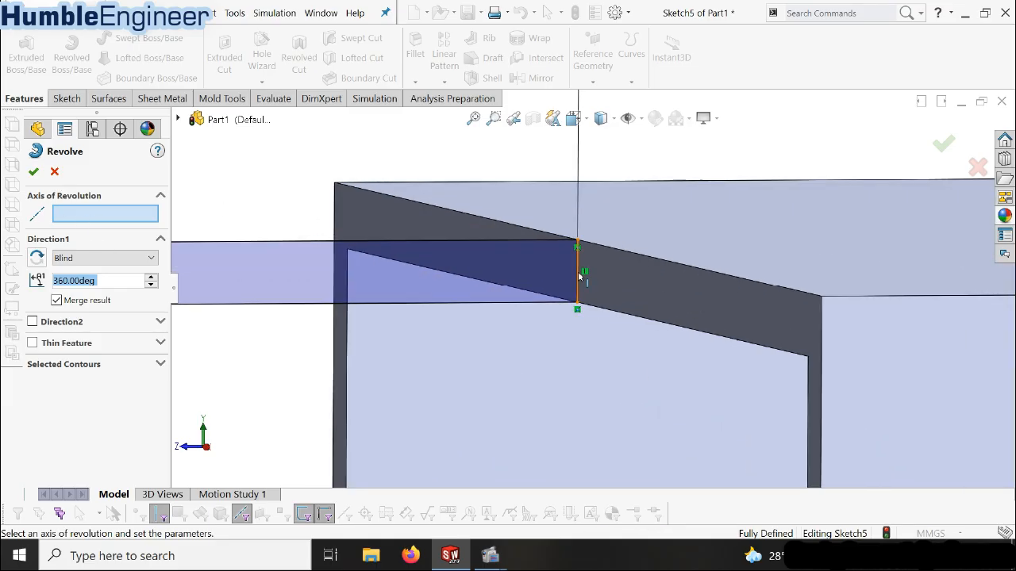
click(579, 275)
scroll(593, 292, up, 3)
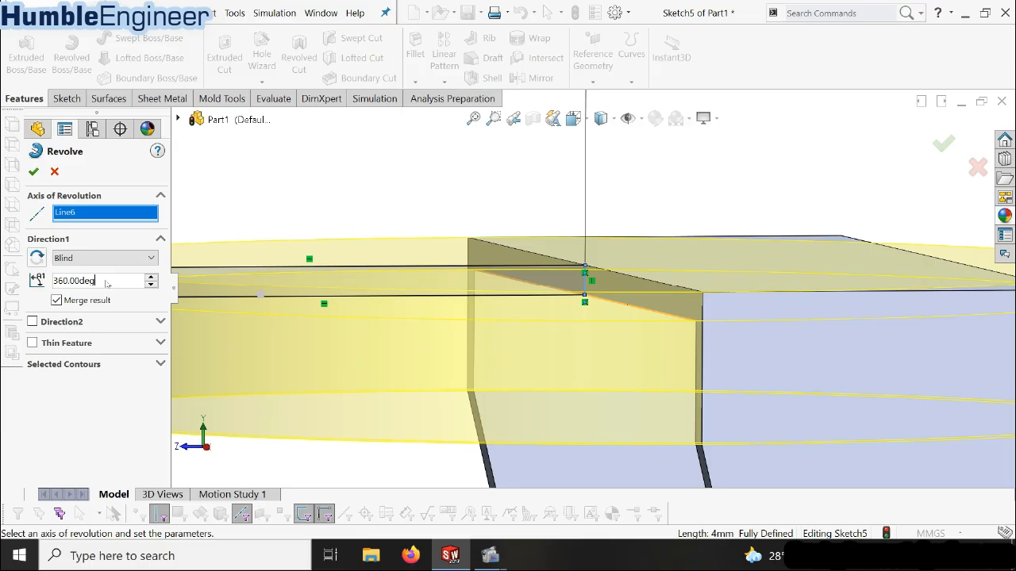
double_click(107, 284)
text(1)
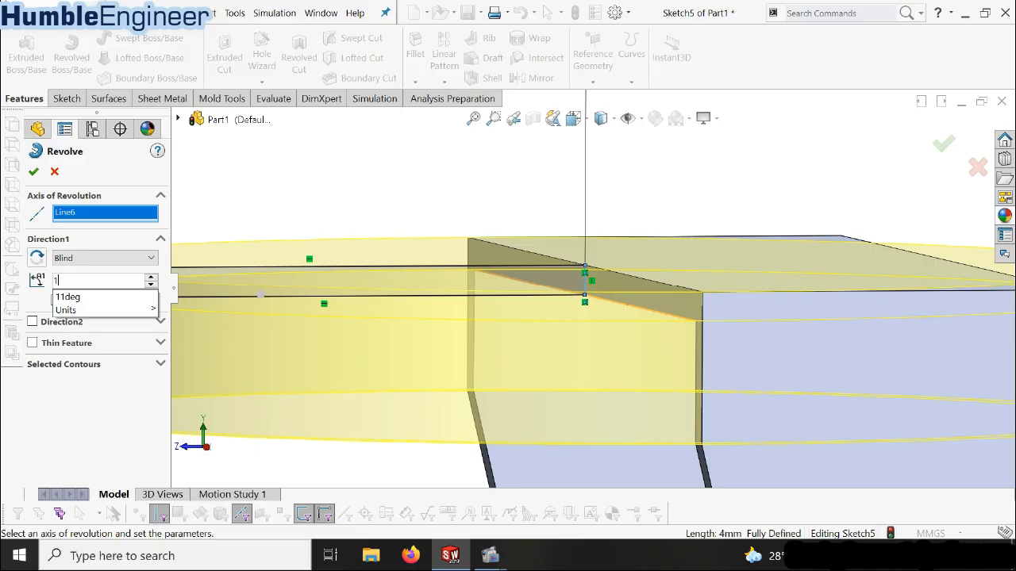
text(80)
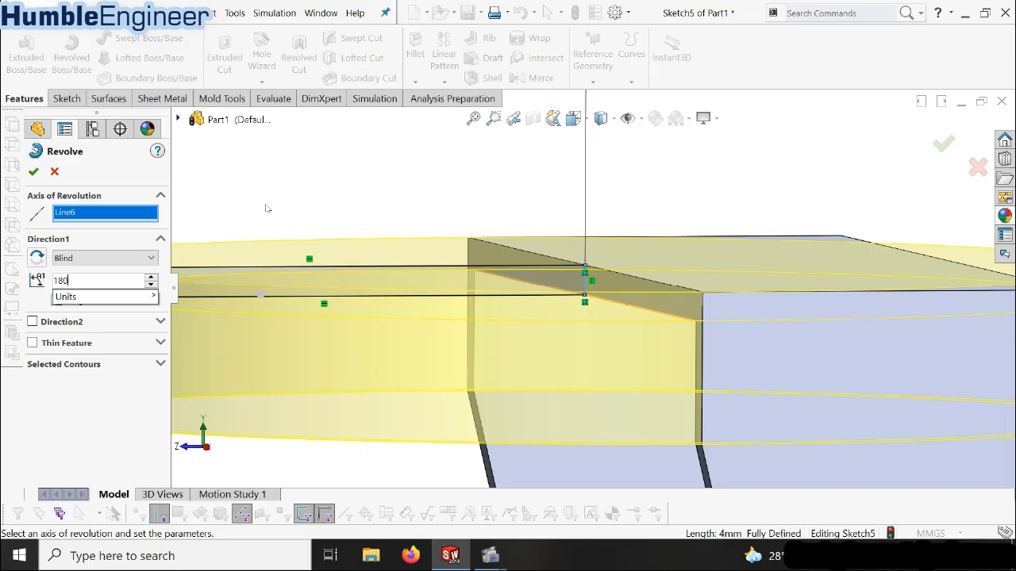
key(Return)
scroll(603, 221, up, 5)
middle_drag(561, 316, 594, 359)
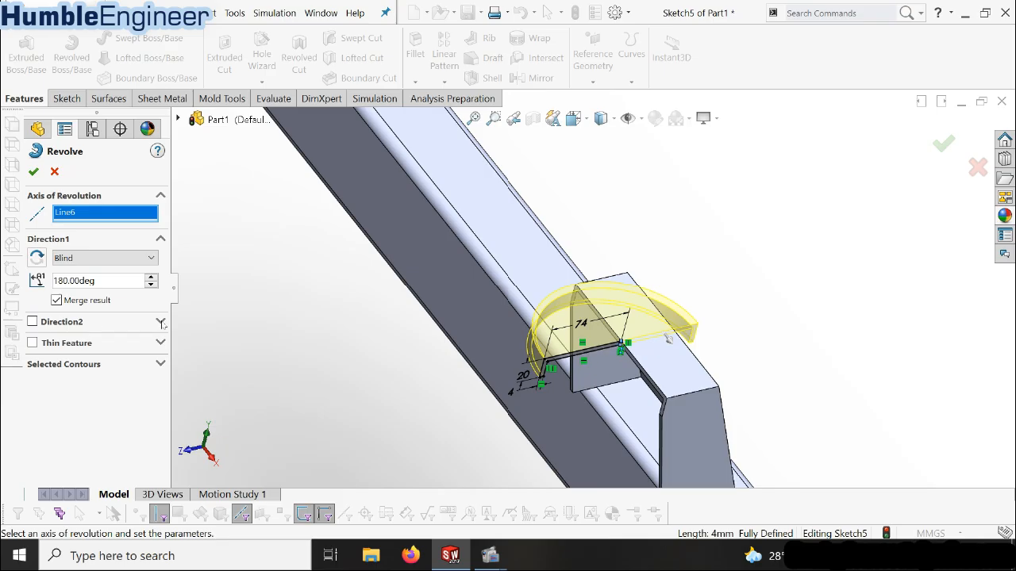
scroll(703, 396, up, 3)
middle_drag(706, 397, 635, 324)
Set the revolve's end condition to Mid Plane and create the half-round flange
click(126, 262)
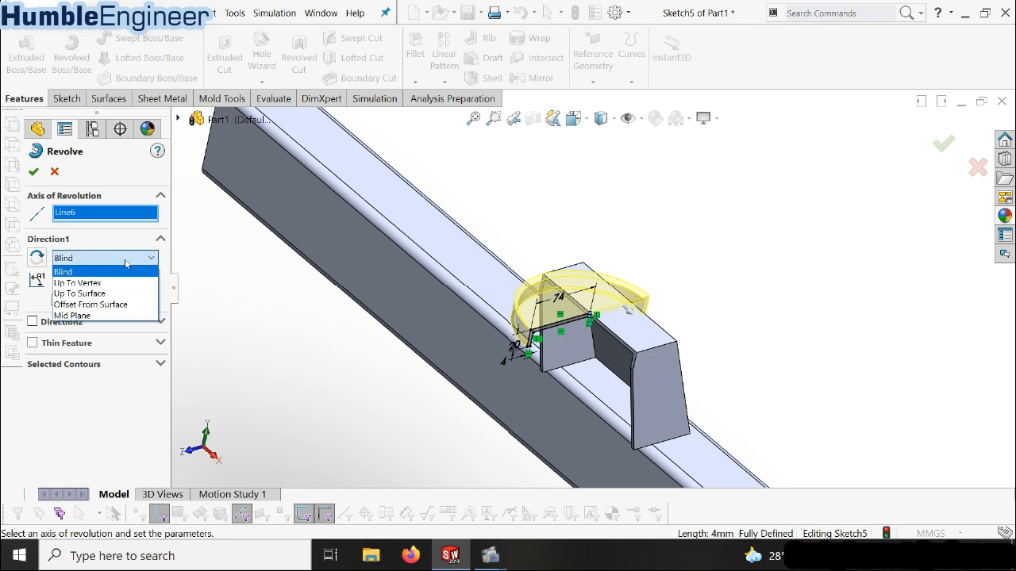
click(125, 262)
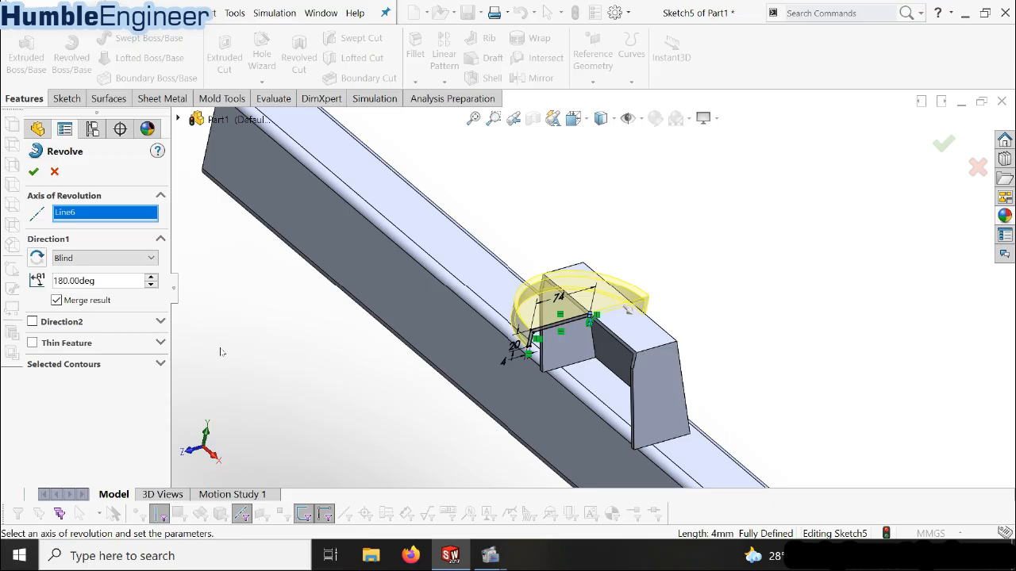
click(135, 265)
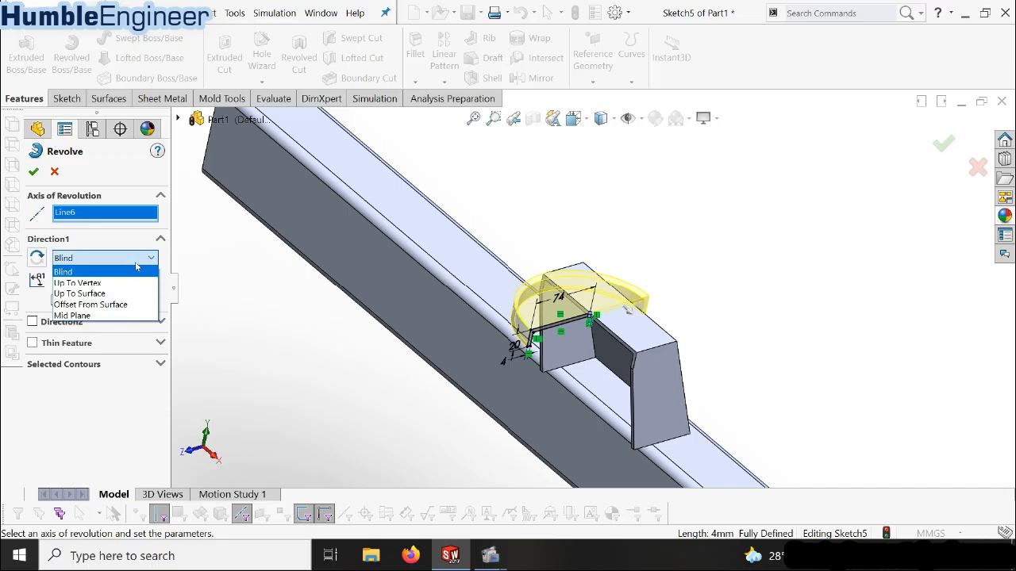
click(96, 316)
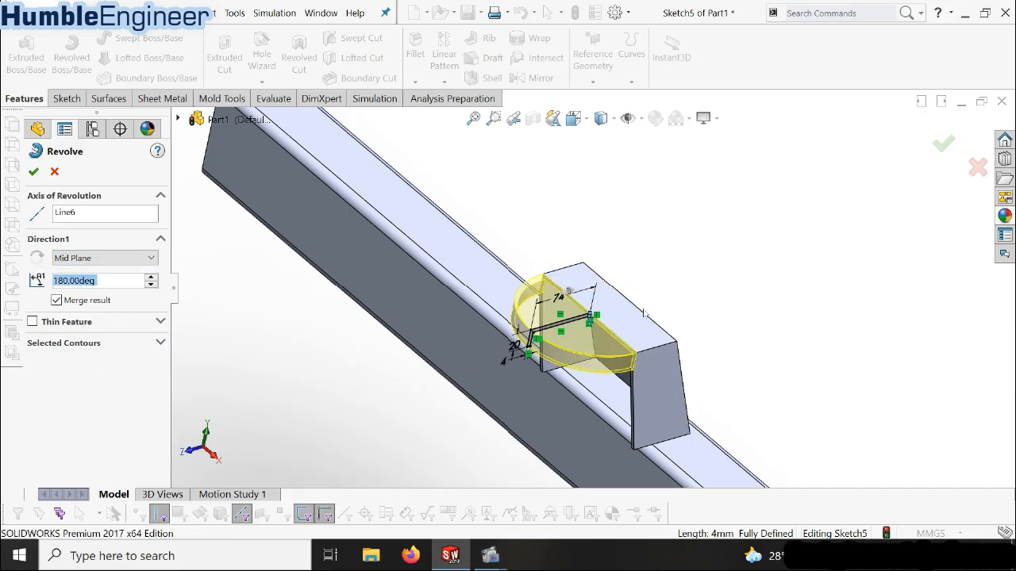
scroll(588, 342, down, 5)
scroll(546, 247, up, 7)
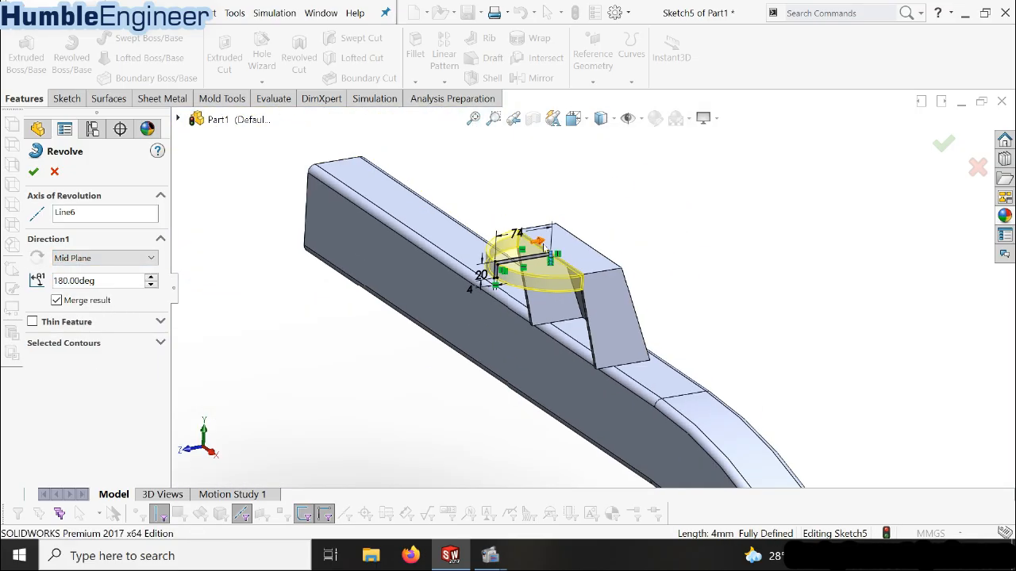
scroll(545, 248, down, 8)
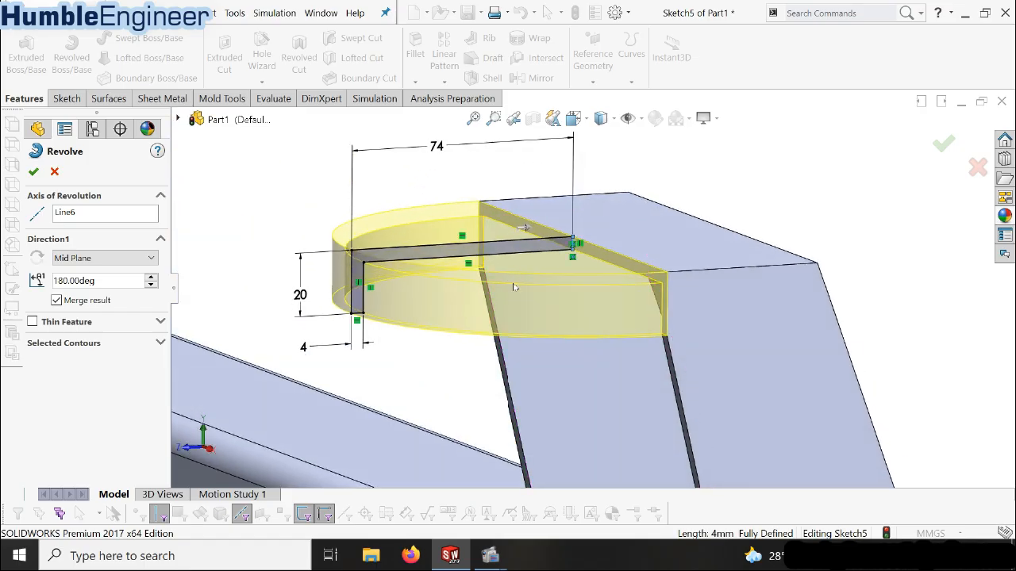
scroll(560, 291, up, 5)
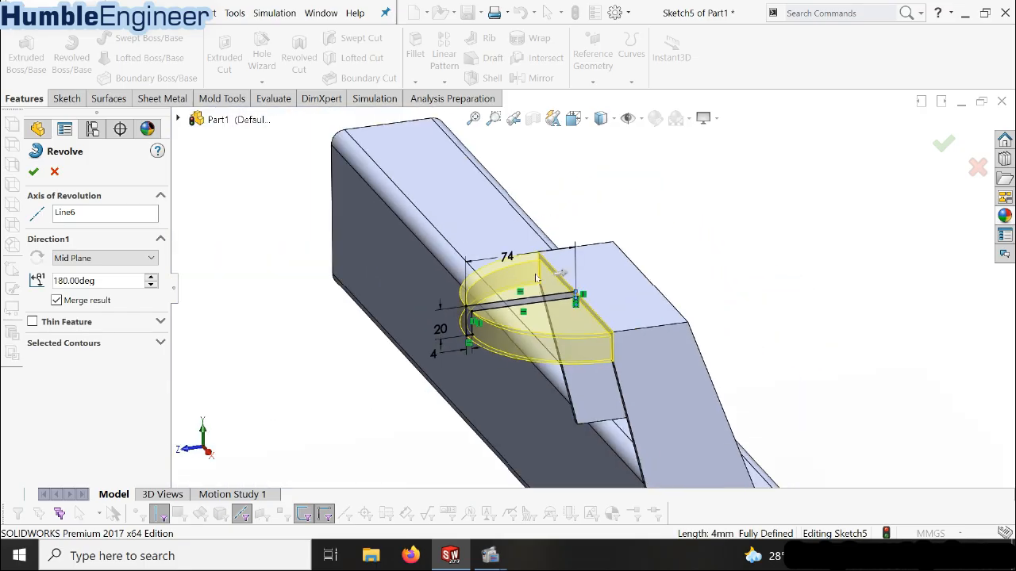
key(Return)
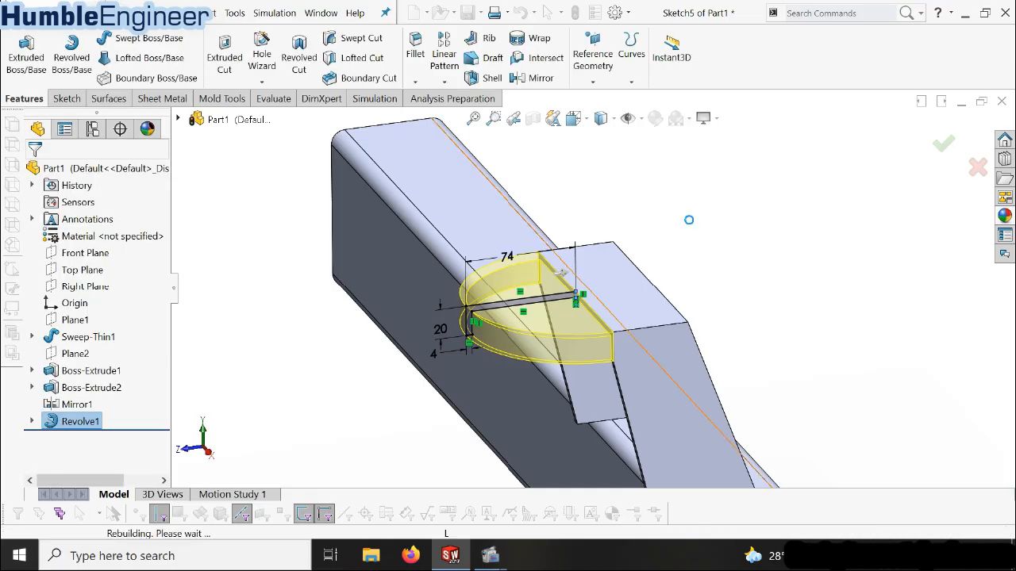
Apply a 10 mm constant-size fillet to the four inner edges where the bracket plate, gussets and flange underside meet
middle_drag(576, 326, 719, 254)
scroll(480, 365, down, 5)
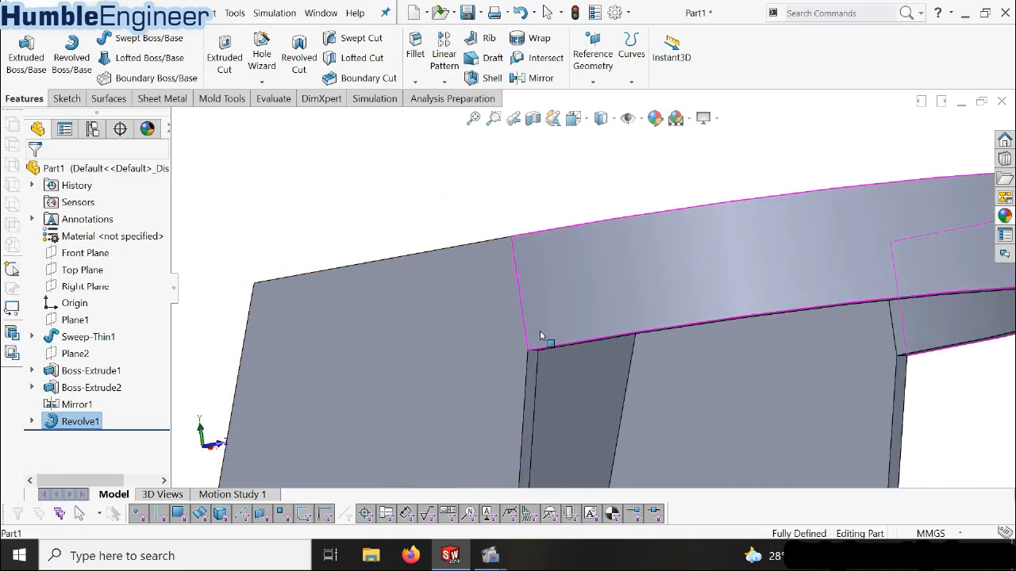
scroll(555, 333, up, 5)
middle_drag(597, 349, 586, 364)
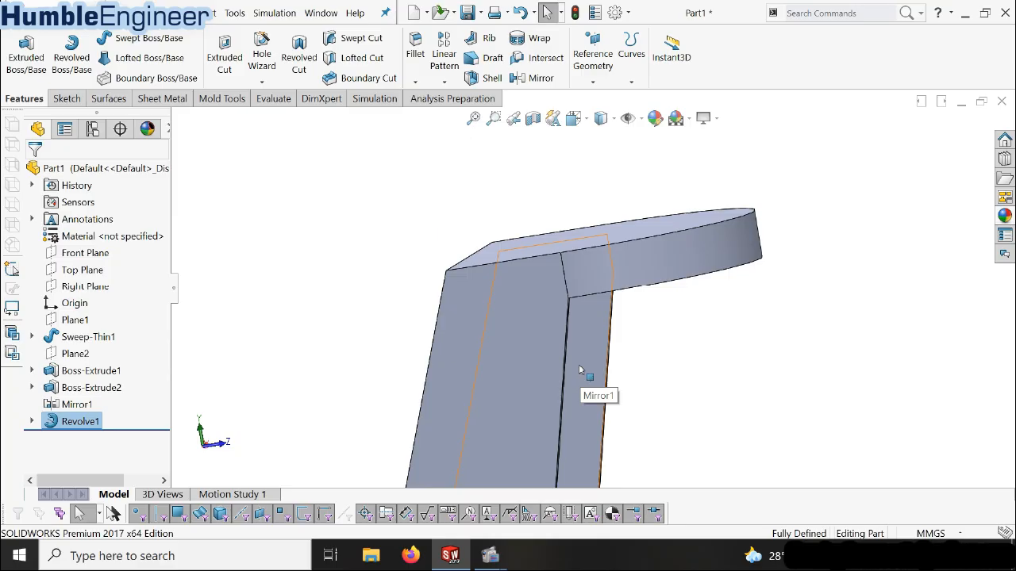
middle_drag(574, 390, 528, 267)
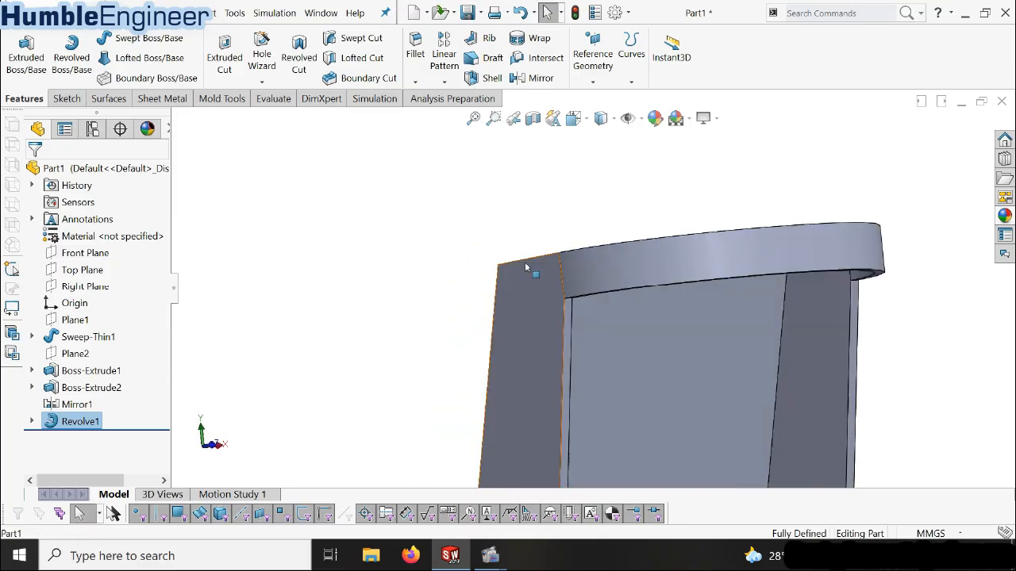
click(422, 48)
scroll(540, 160, up, 6)
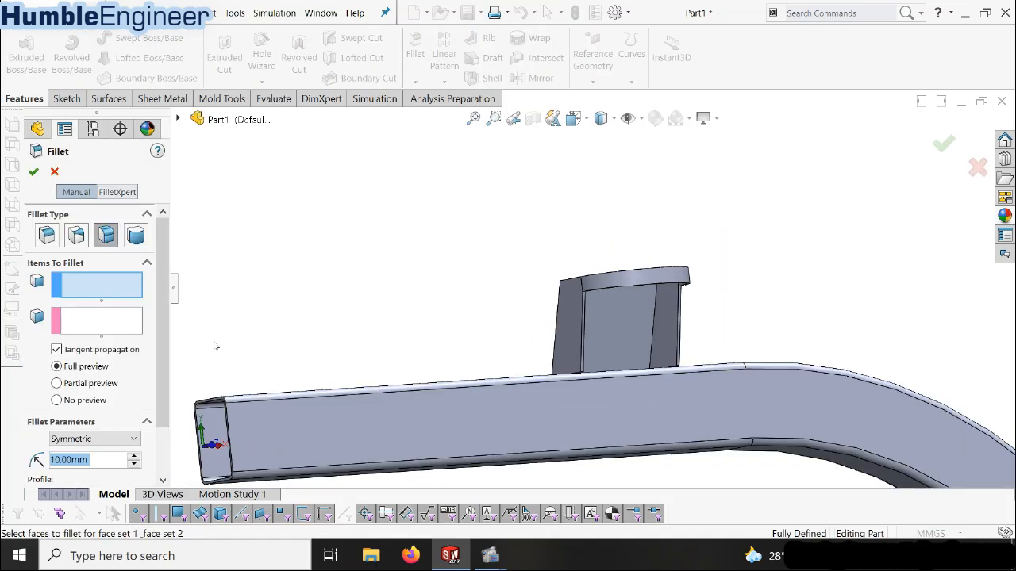
scroll(687, 326, down, 3)
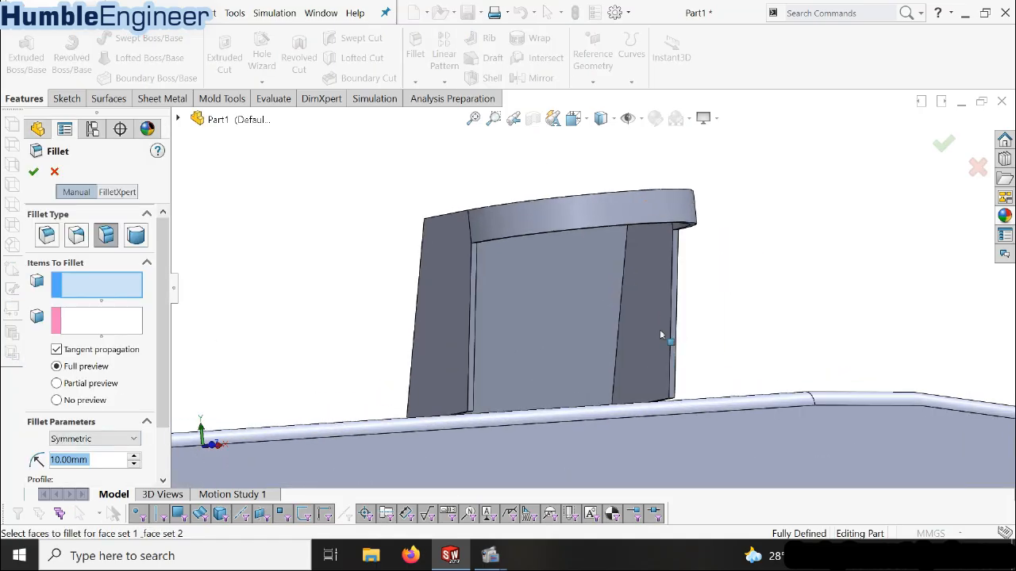
click(620, 305)
click(620, 317)
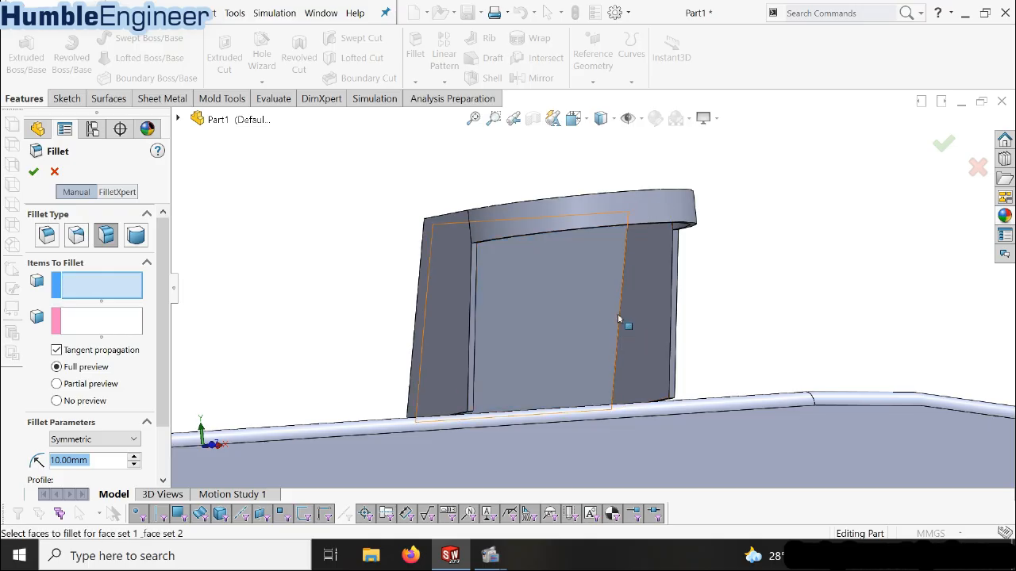
click(47, 236)
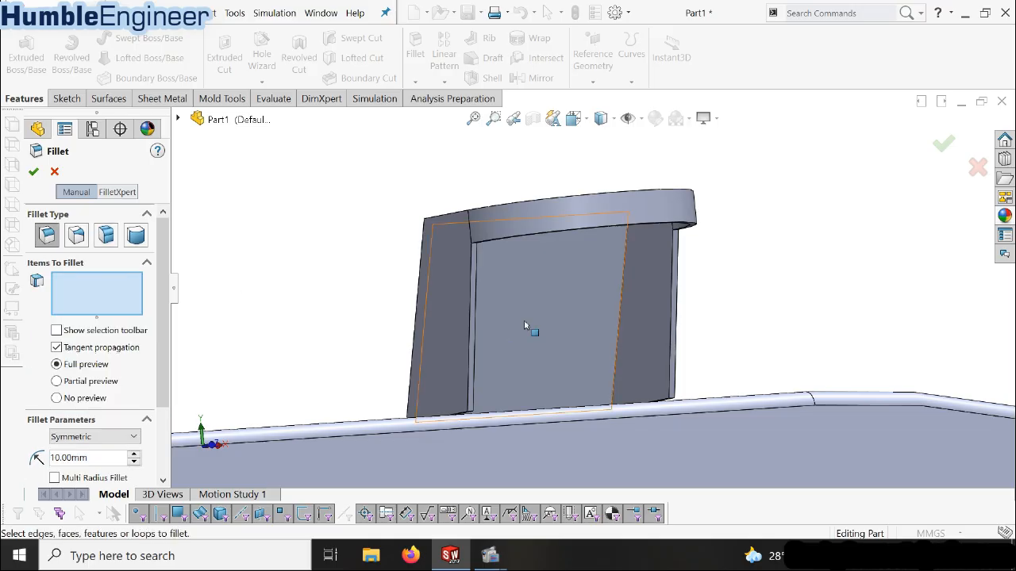
click(624, 292)
middle_drag(629, 297, 646, 211)
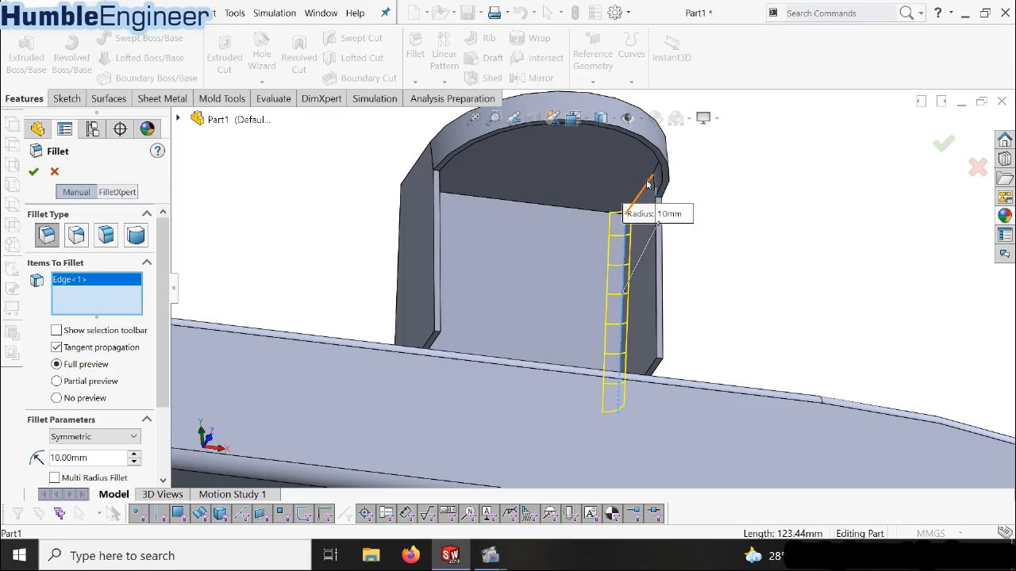
click(653, 186)
middle_drag(465, 249, 421, 242)
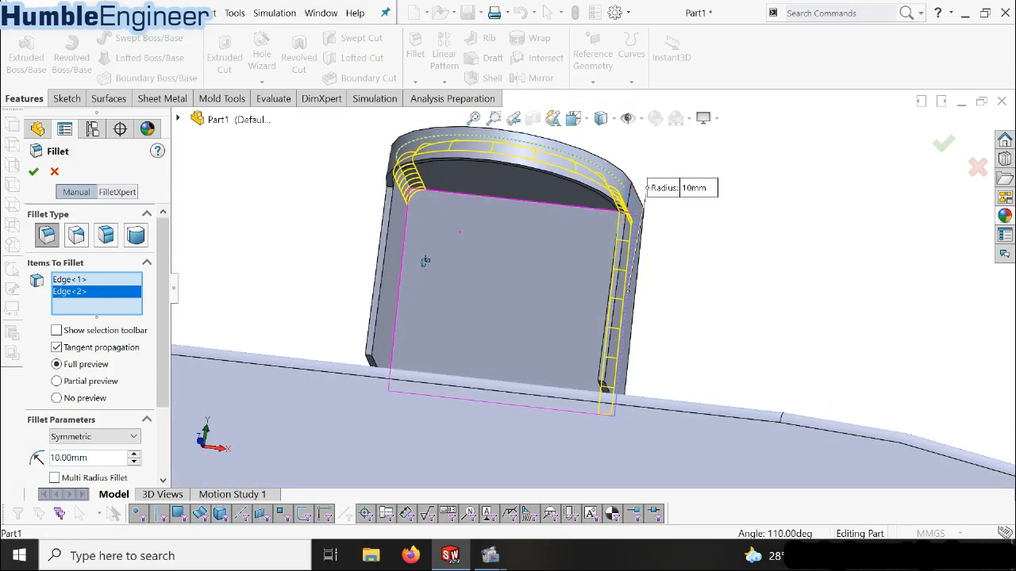
click(487, 198)
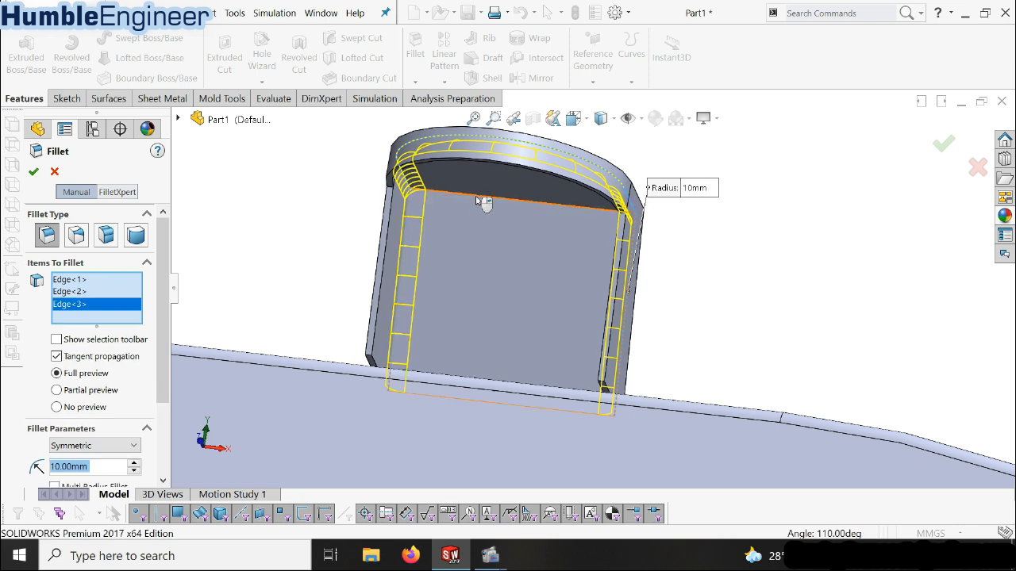
click(484, 198)
middle_drag(508, 234, 469, 281)
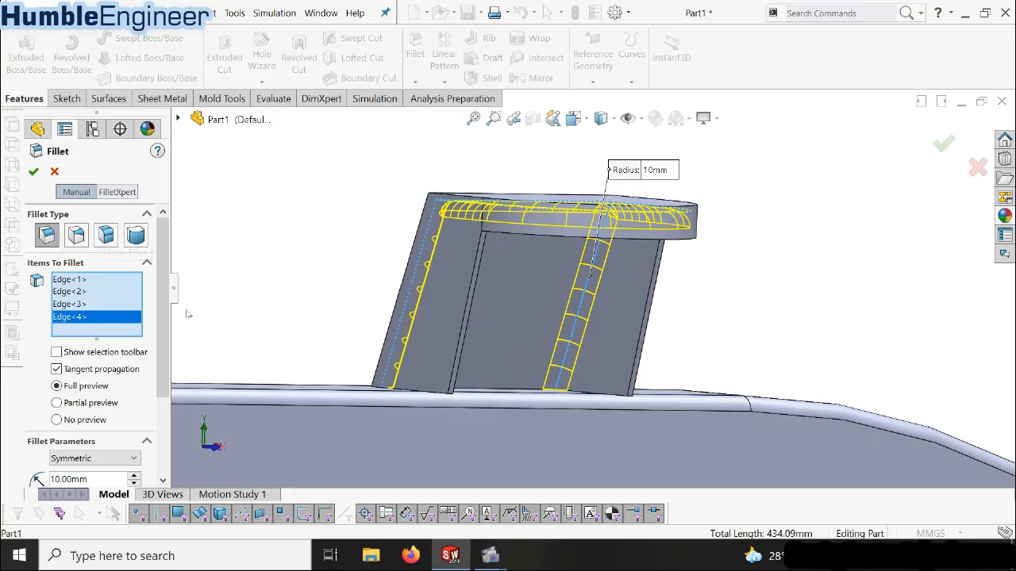
click(33, 172)
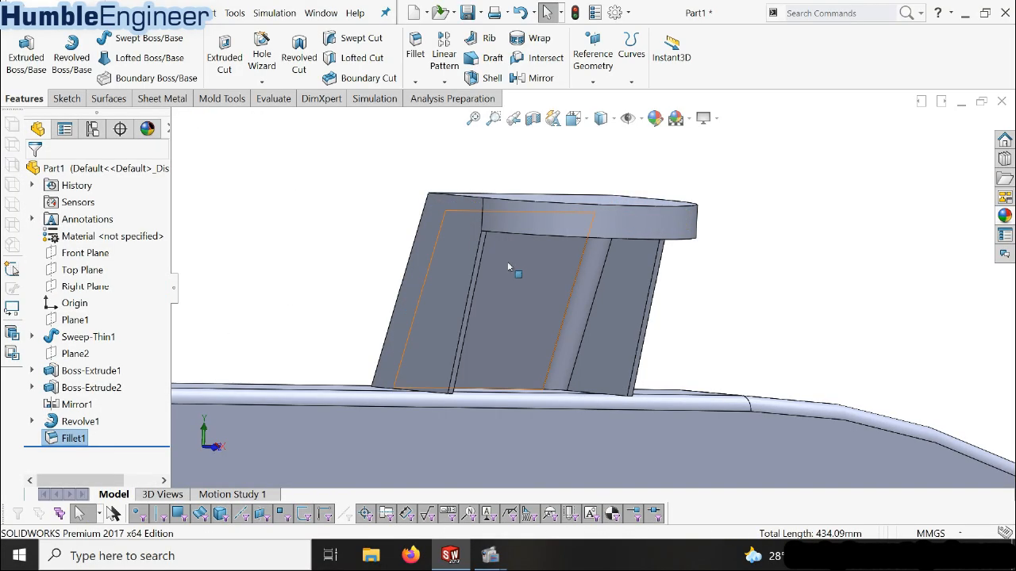
Apply a 14 mm constant-size fillet to the flange's top face and the bracket's two long outer side edges
click(419, 54)
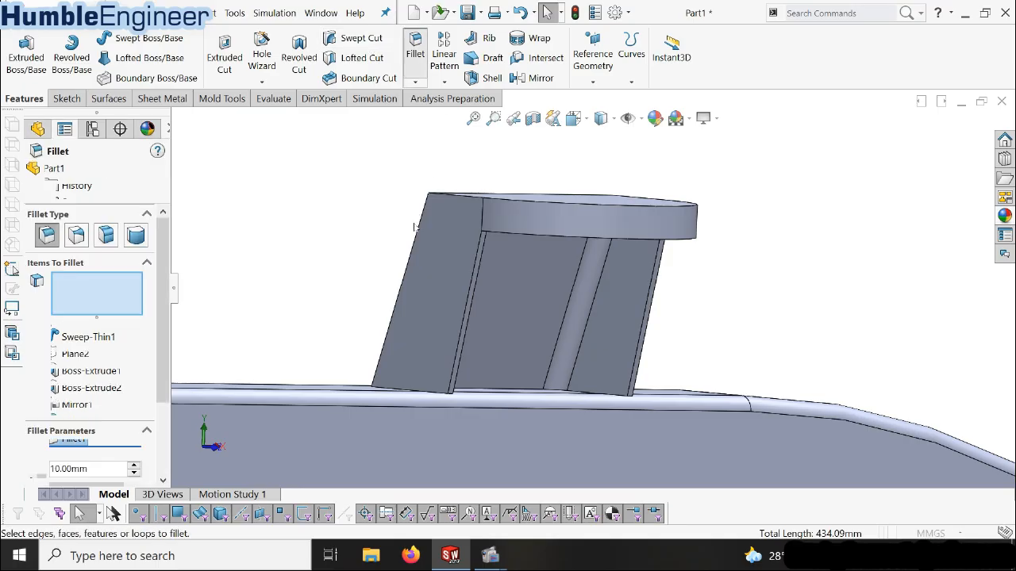
click(436, 210)
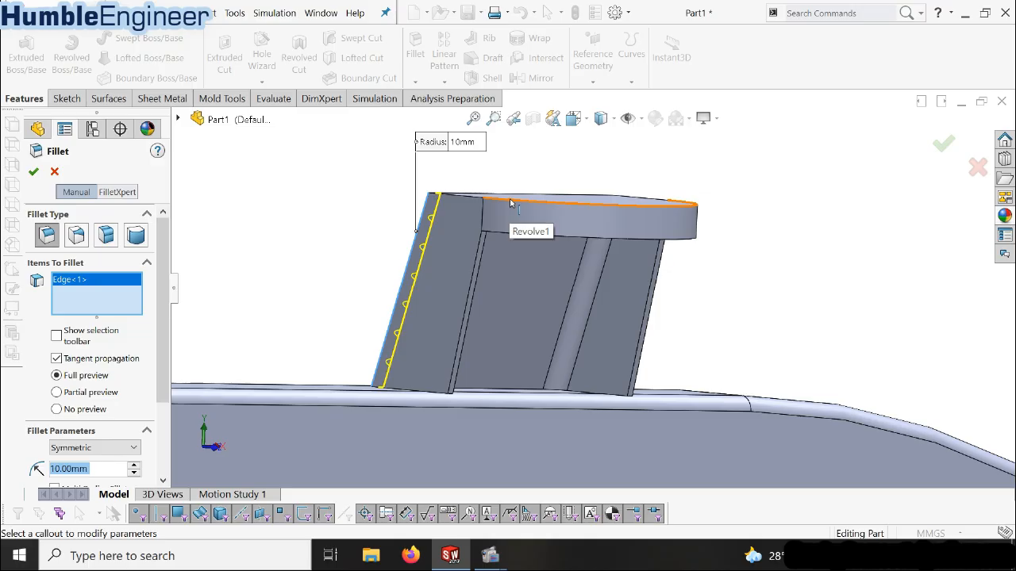
click(536, 205)
middle_drag(538, 205, 635, 238)
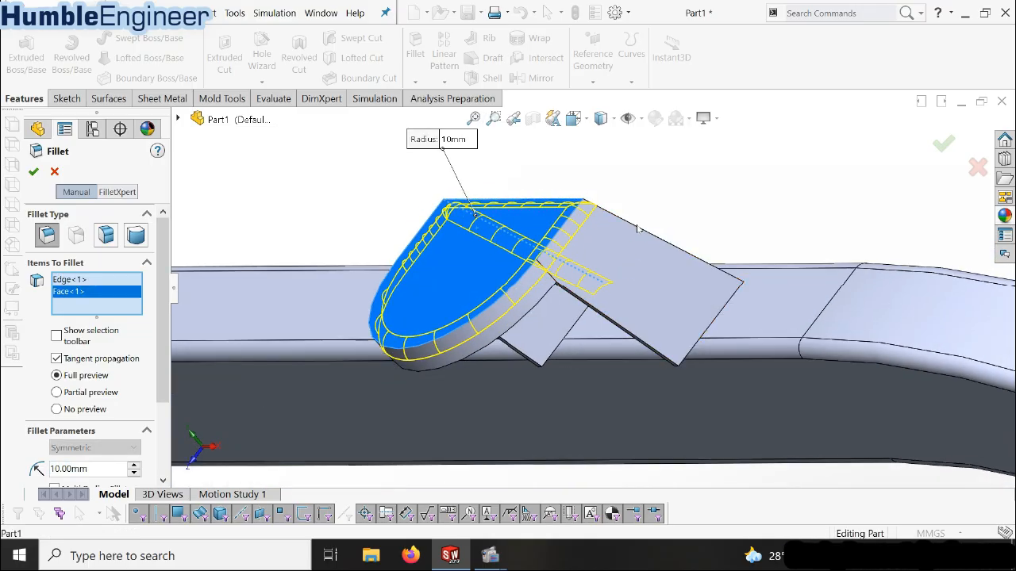
click(634, 237)
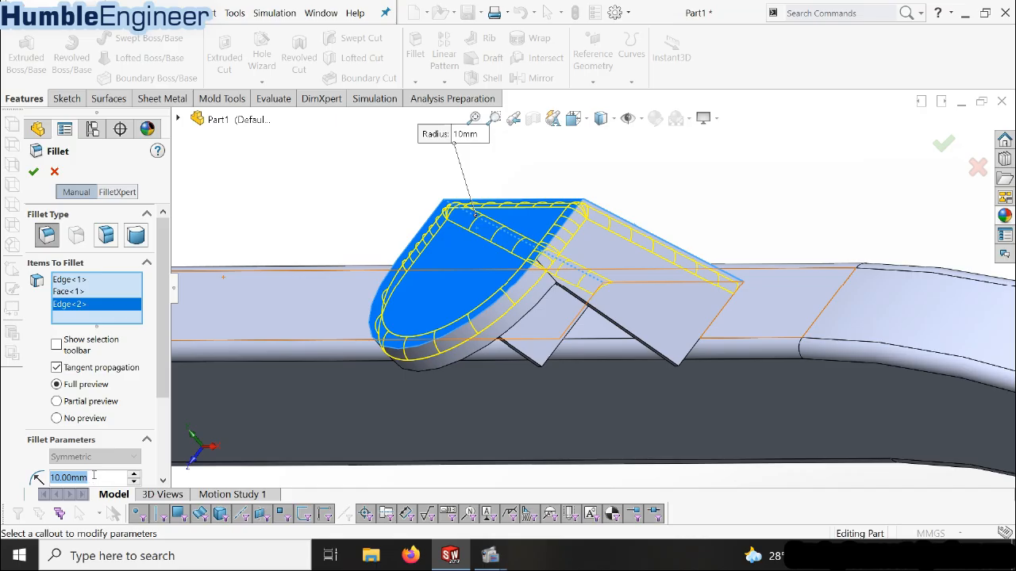
text(14)
key(Return)
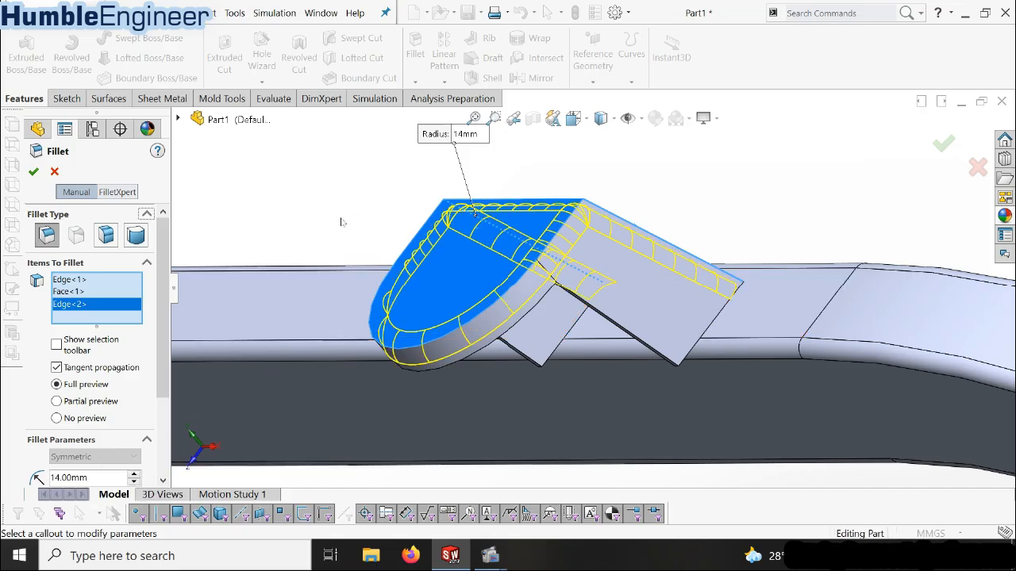
click(34, 173)
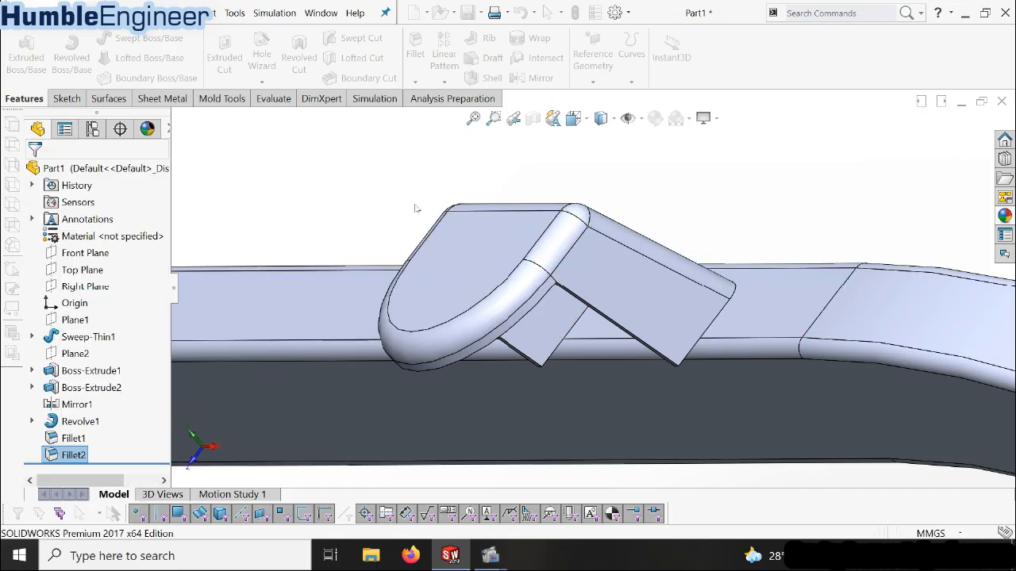
middle_drag(460, 283, 488, 273)
scroll(488, 273, up, 5)
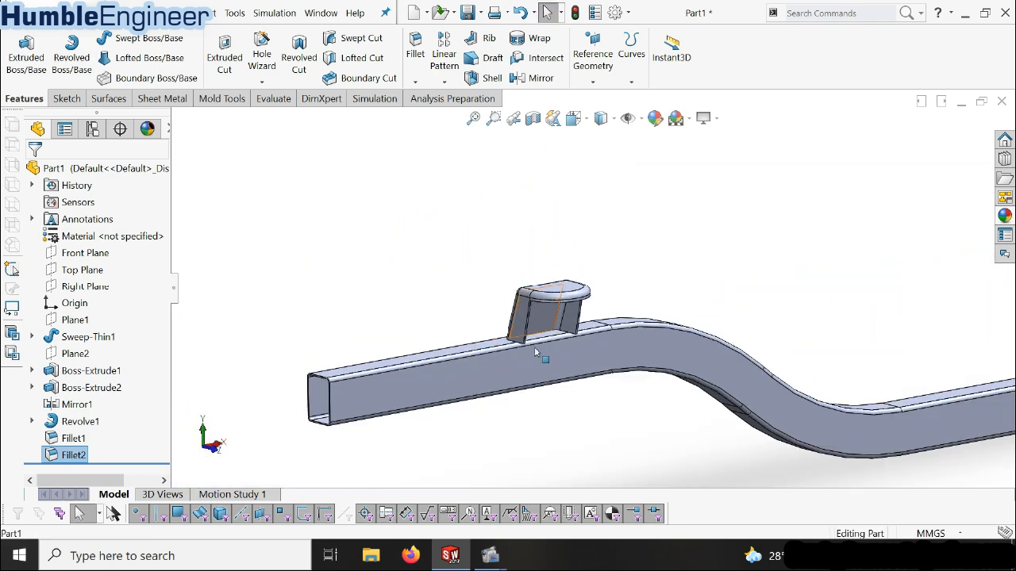
middle_drag(550, 356, 509, 363)
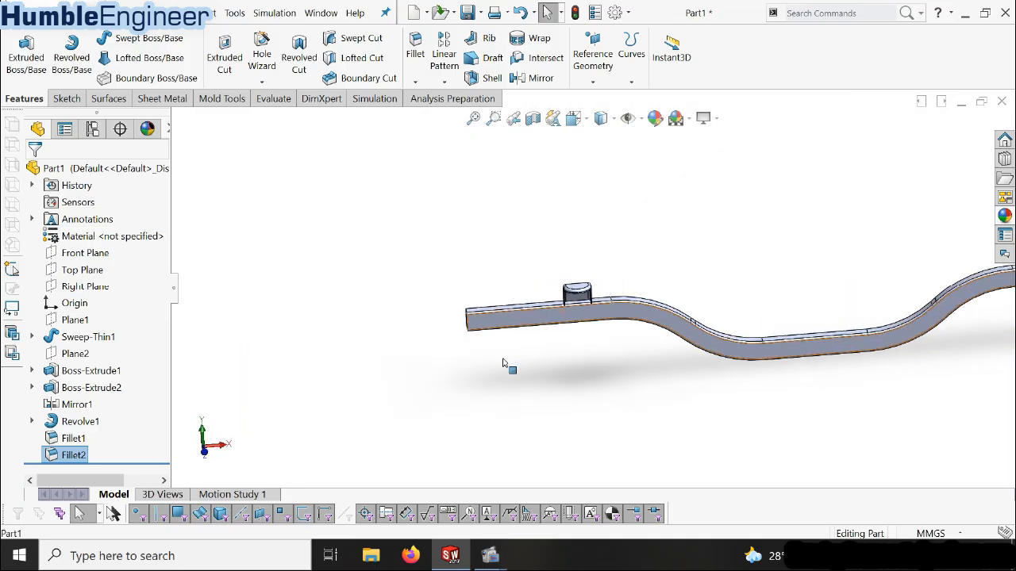
click(597, 343)
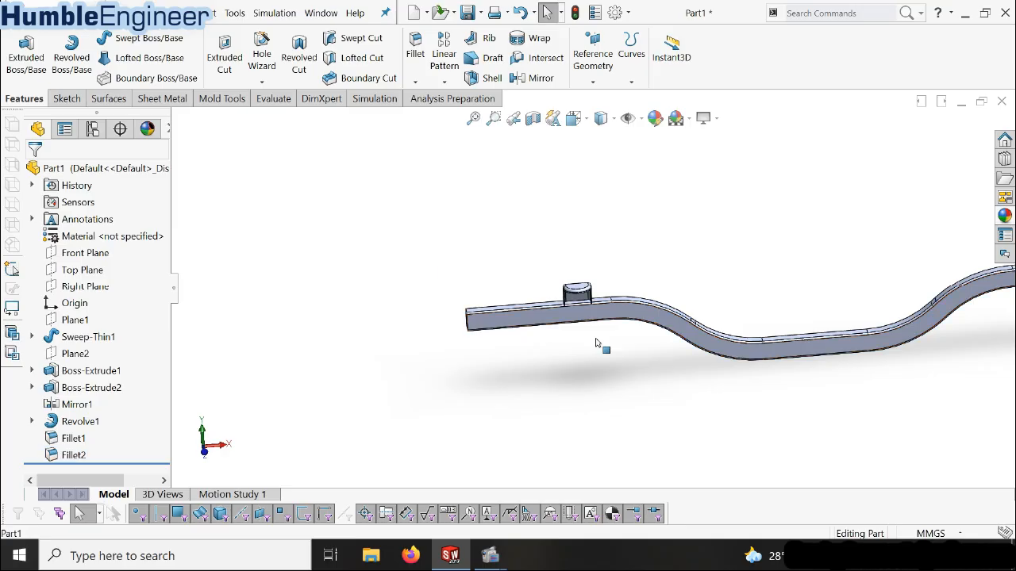
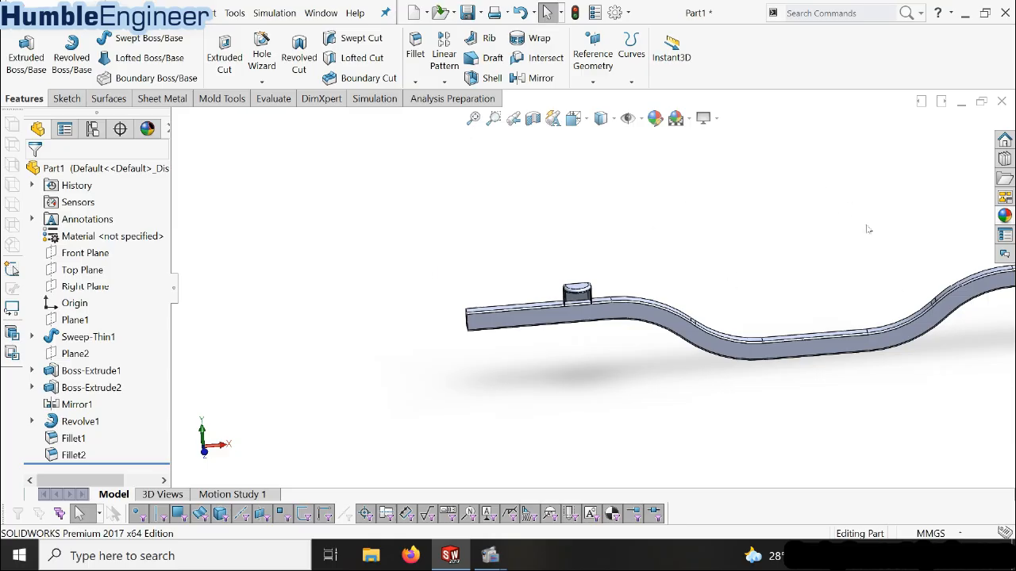
Start a new sketch on the long front side face of the swept beam and view it face-on
scroll(868, 229, up, 4)
scroll(829, 273, down, 2)
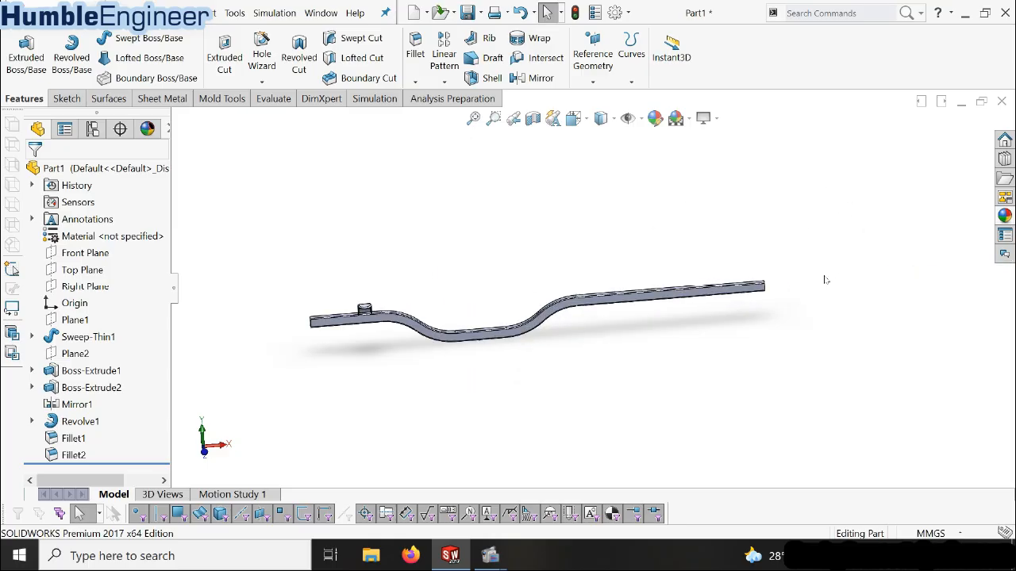
scroll(825, 279, down, 3)
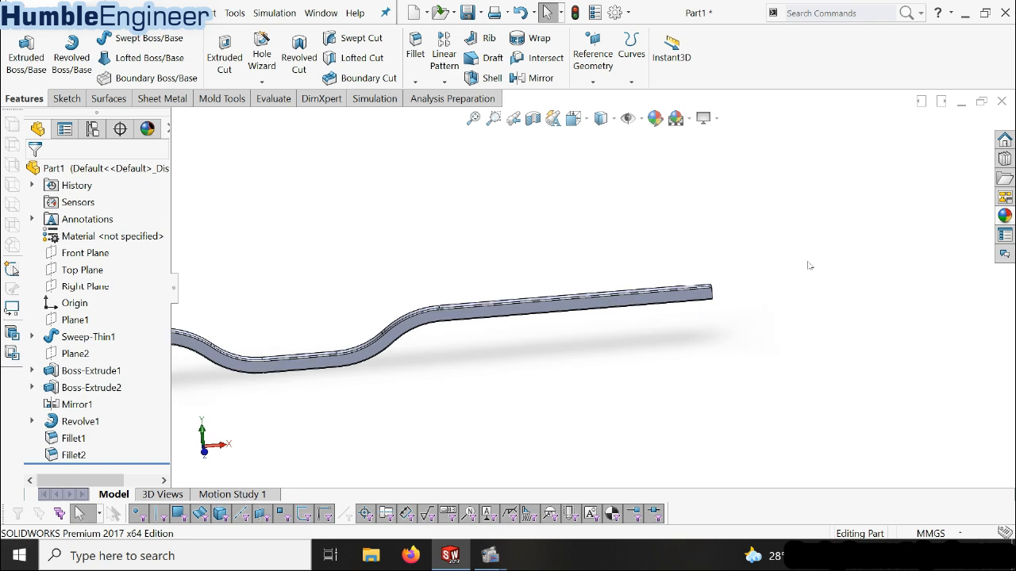
scroll(522, 283, up, 3)
scroll(583, 272, down, 4)
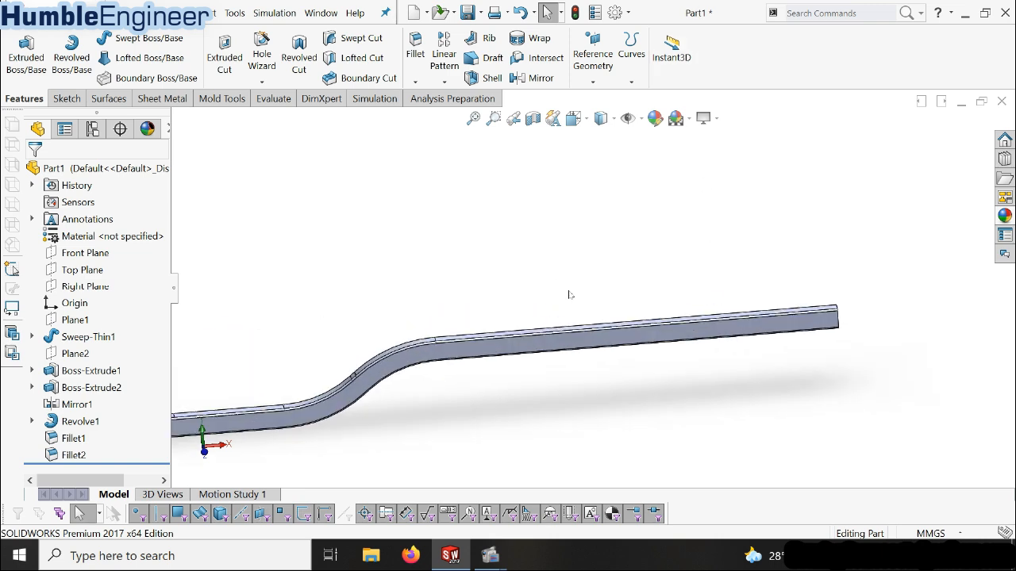
scroll(668, 342, down, 3)
click(660, 294)
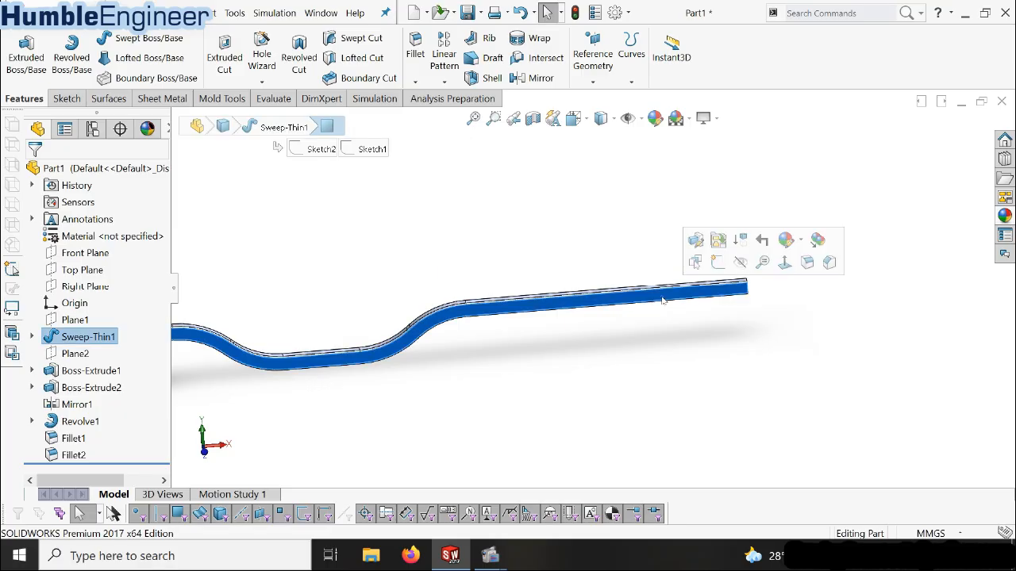
mouse_move(517, 334)
middle_down()
mouse_move(544, 420)
mouse_move(498, 333)
mouse_move(506, 376)
mouse_move(476, 412)
mouse_move(527, 332)
middle_up()
scroll(143, 330, down, 1)
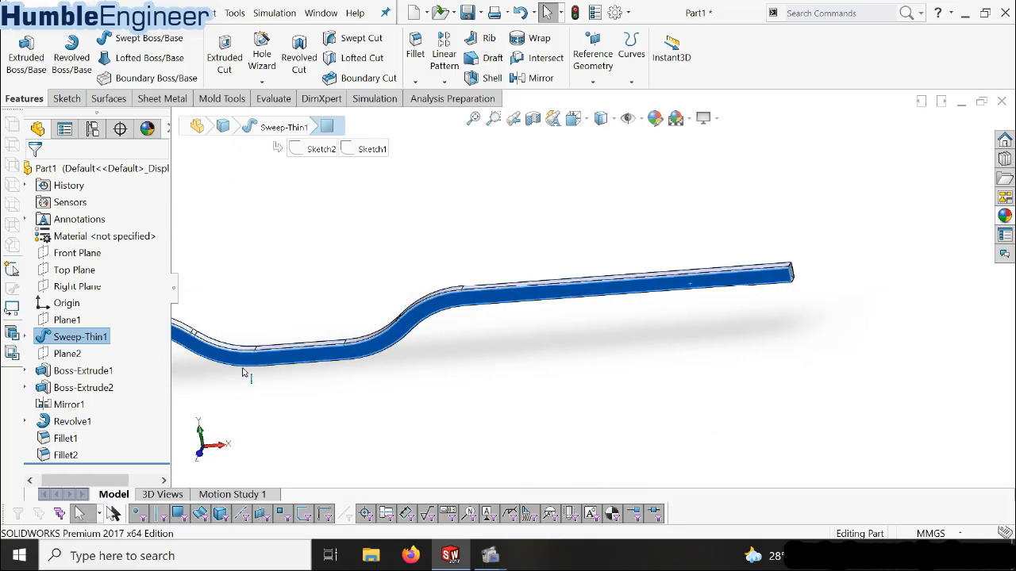
right_click(677, 285)
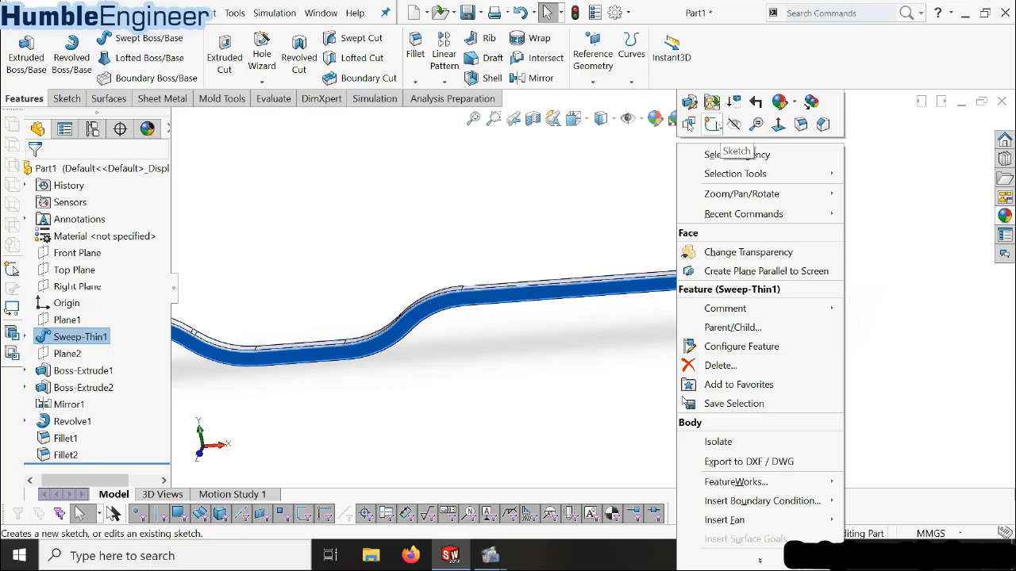
click(712, 124)
scroll(89, 452, down, 1)
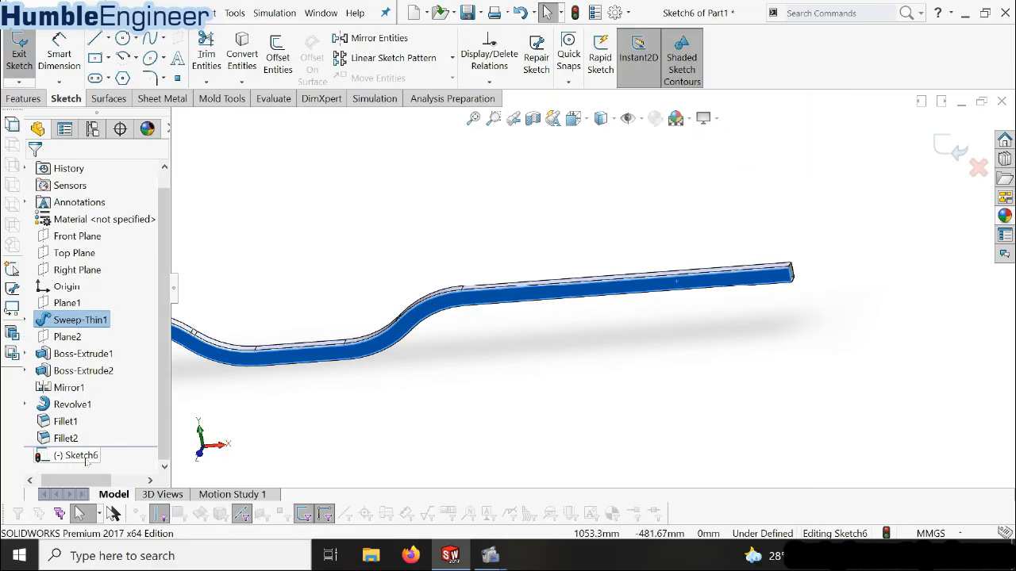
right_click(66, 458)
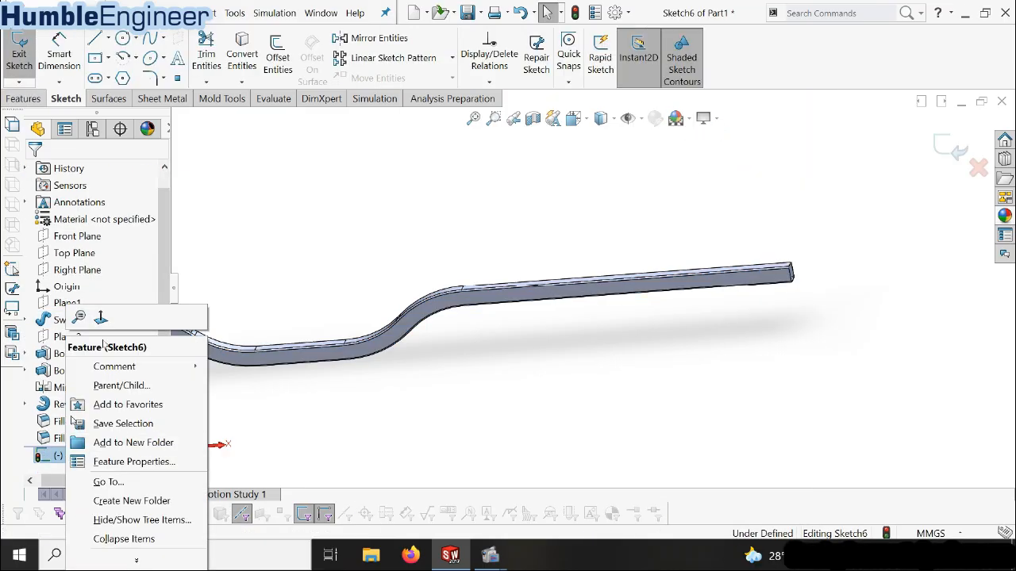
click(97, 316)
scroll(635, 290, down, 8)
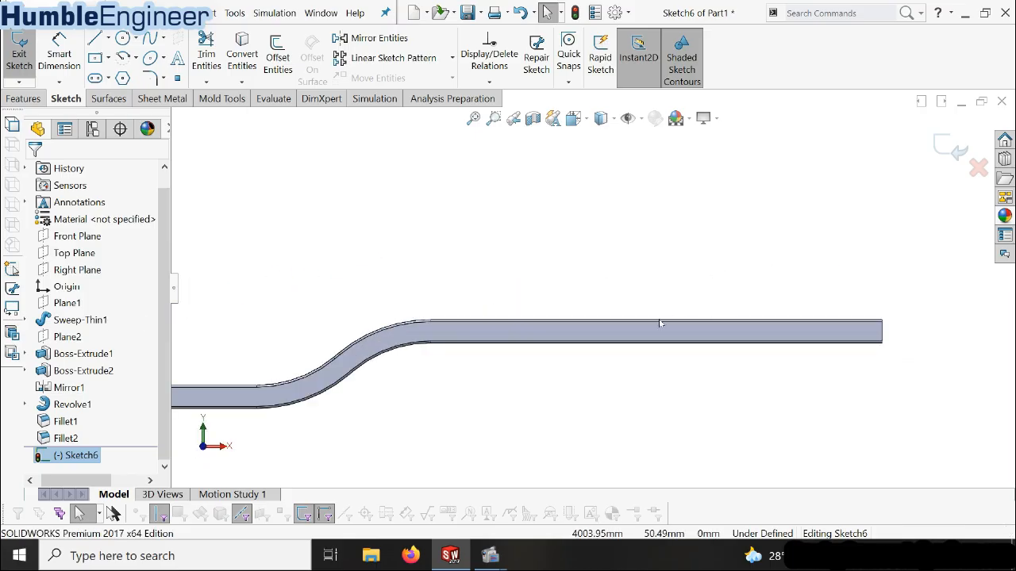
Sketch a closed U-shaped profile about 78 mm wide and 70 mm tall on the beam's straight end section, its base on the lower edge
click(94, 40)
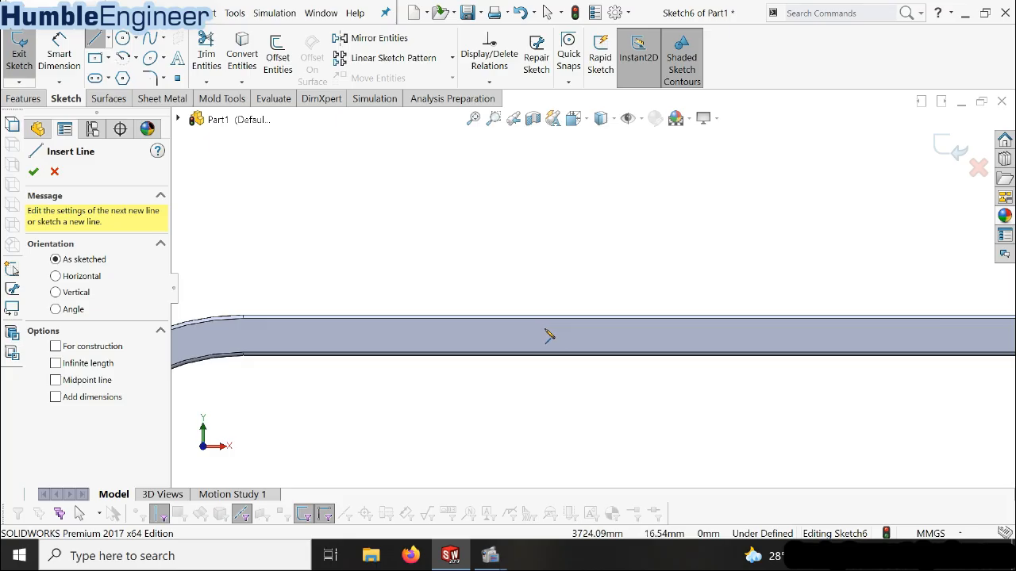
click(548, 335)
scroll(550, 358, down, 3)
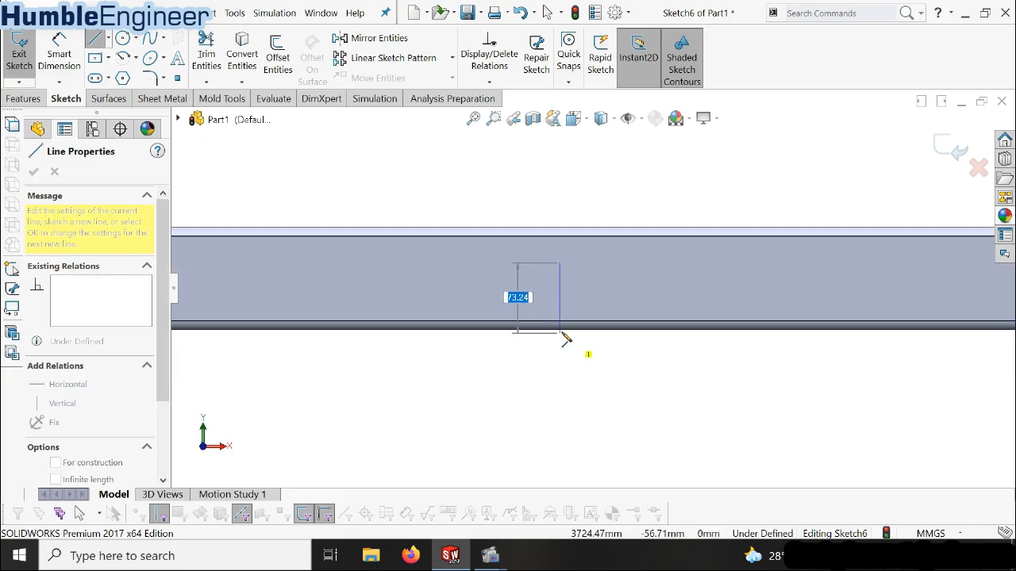
click(561, 332)
click(635, 332)
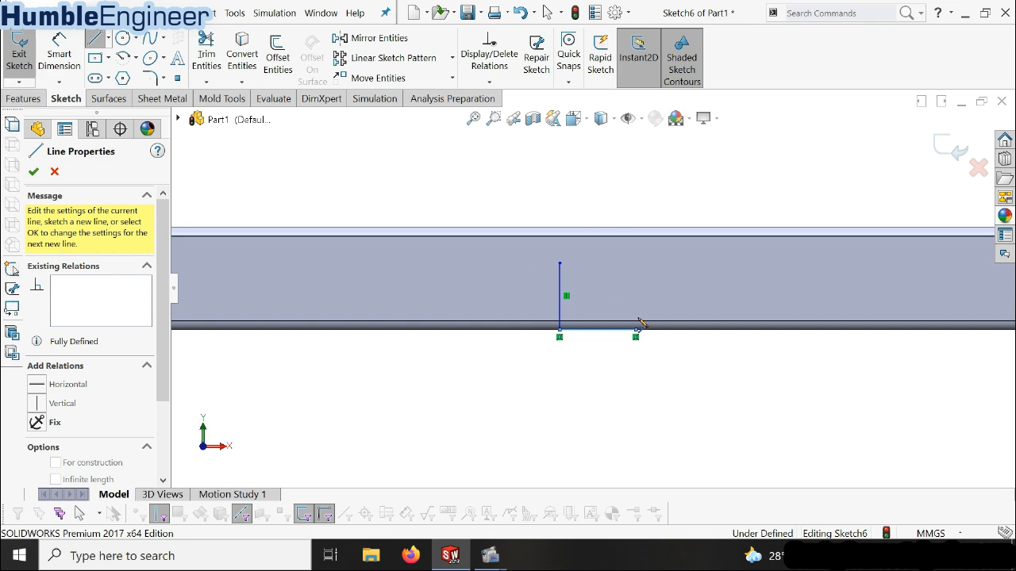
click(636, 263)
click(621, 263)
click(621, 314)
click(572, 314)
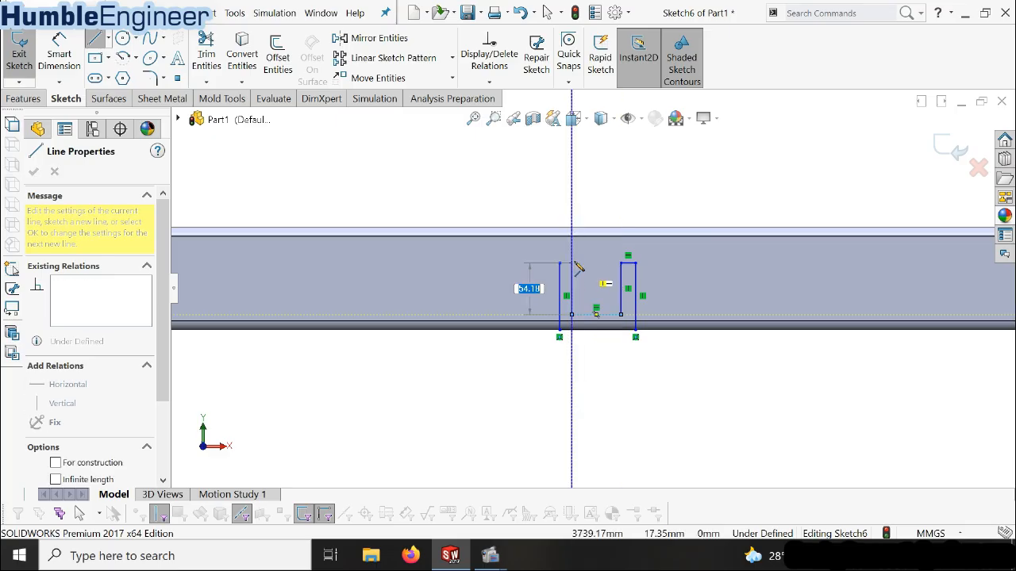
click(571, 263)
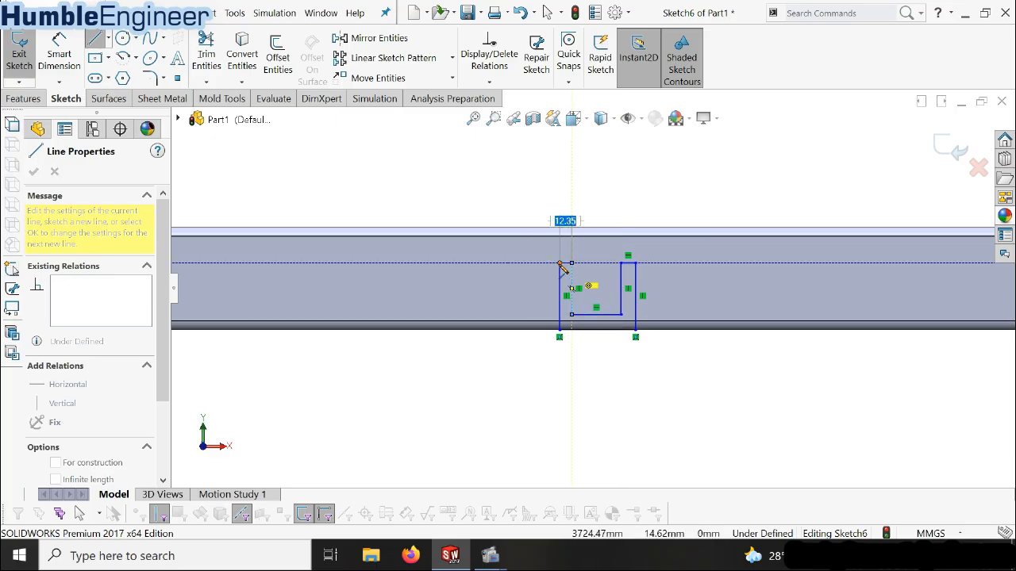
click(559, 262)
key(Escape)
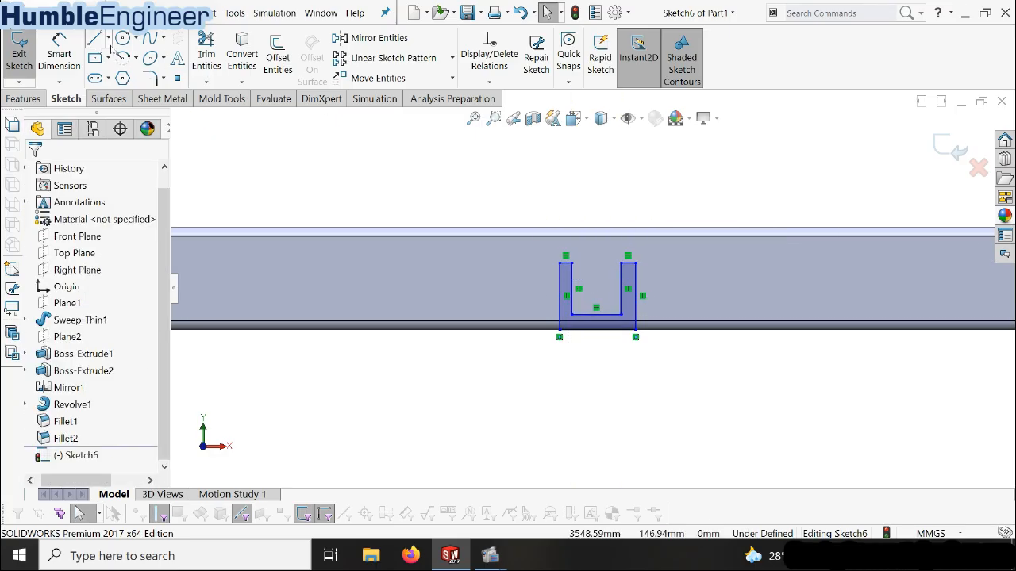
Draw a vertical construction centerline from the midpoint of the U-profile's base up to the beam face's upper edge
click(108, 38)
click(127, 77)
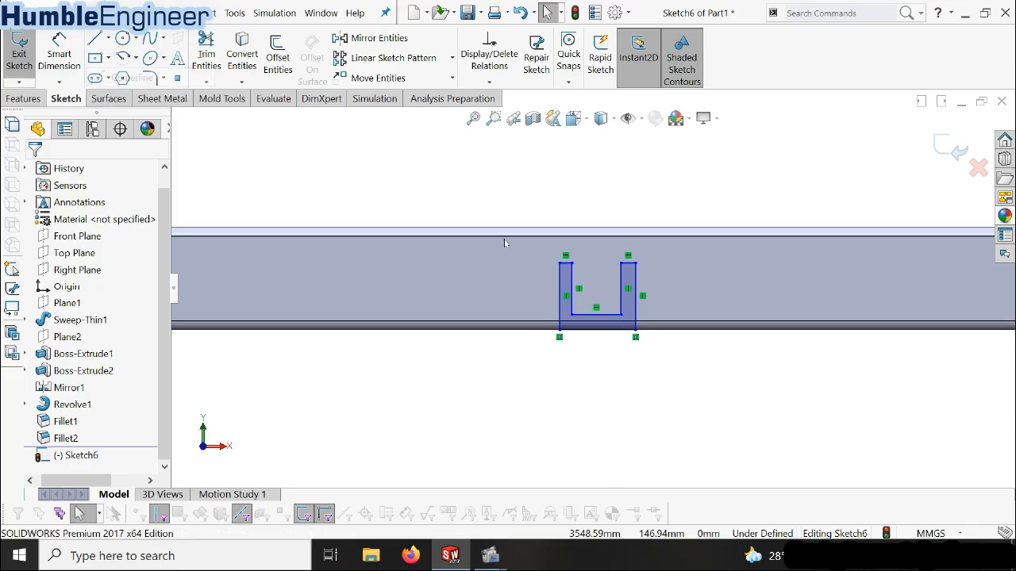
click(598, 328)
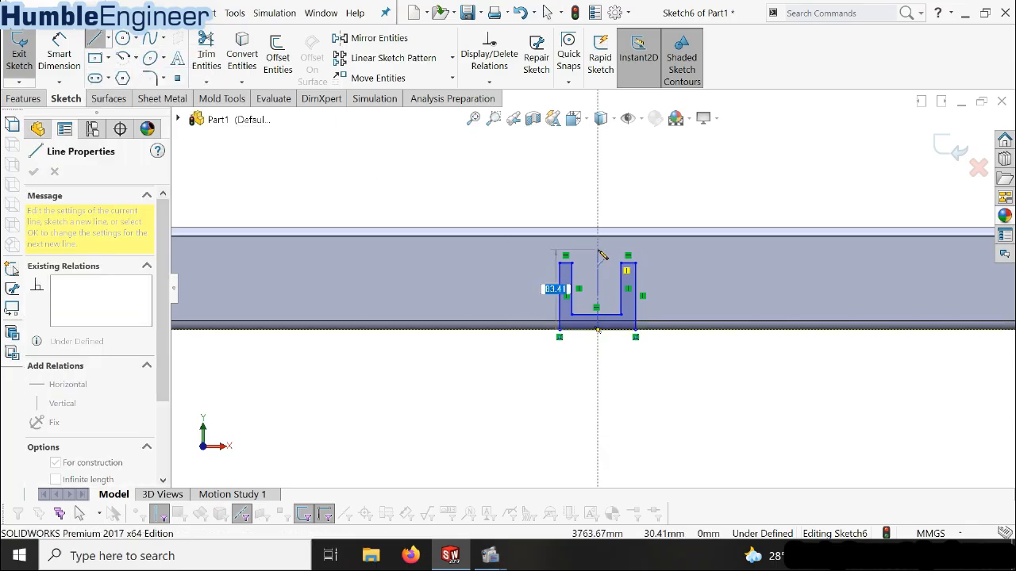
click(599, 237)
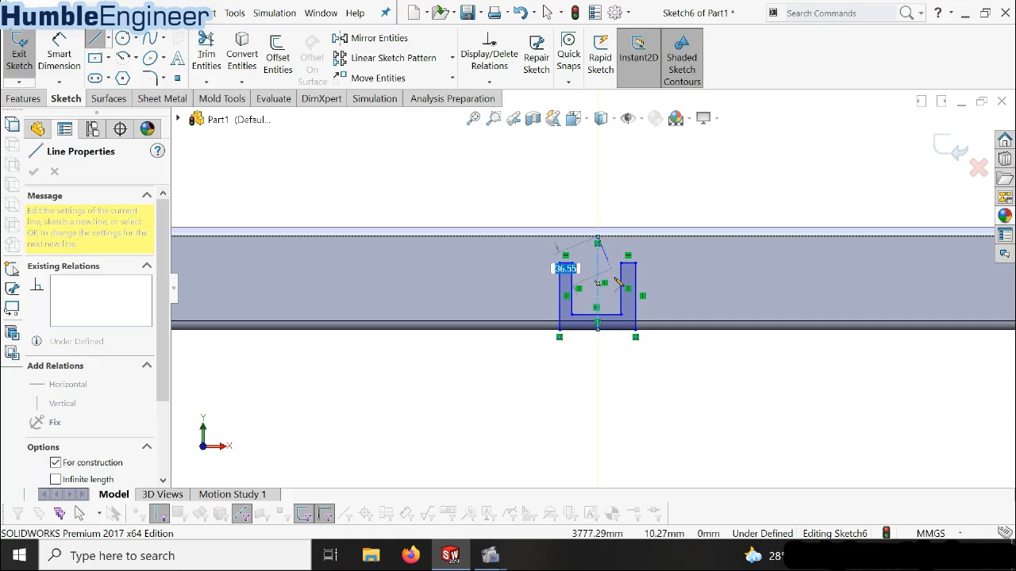
key(Escape)
Make the U-profile's two inner vertical lines symmetric about the centerline
scroll(610, 288, down, 2)
scroll(610, 289, down, 2)
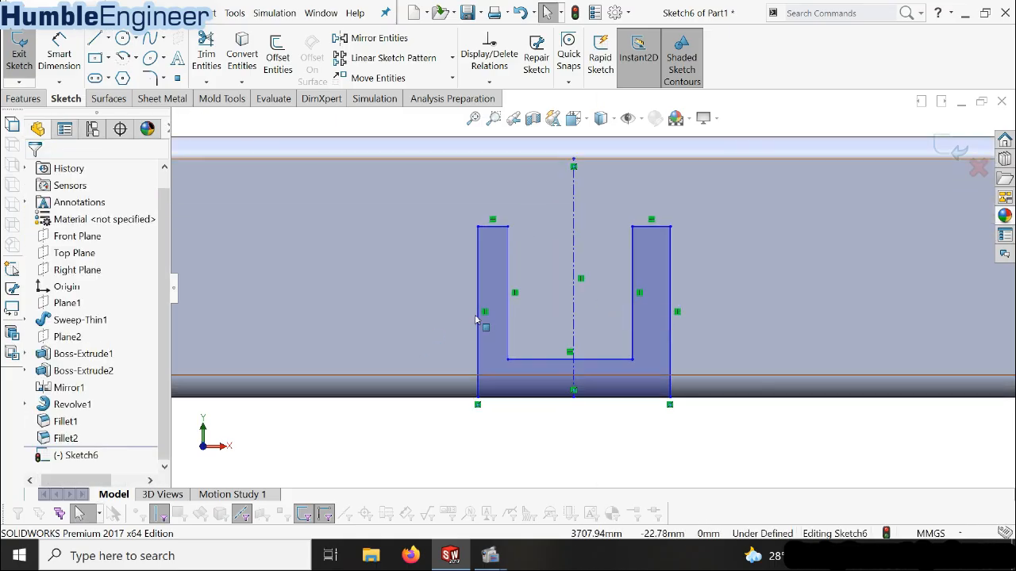
click(508, 257)
ctrl+click(577, 243)
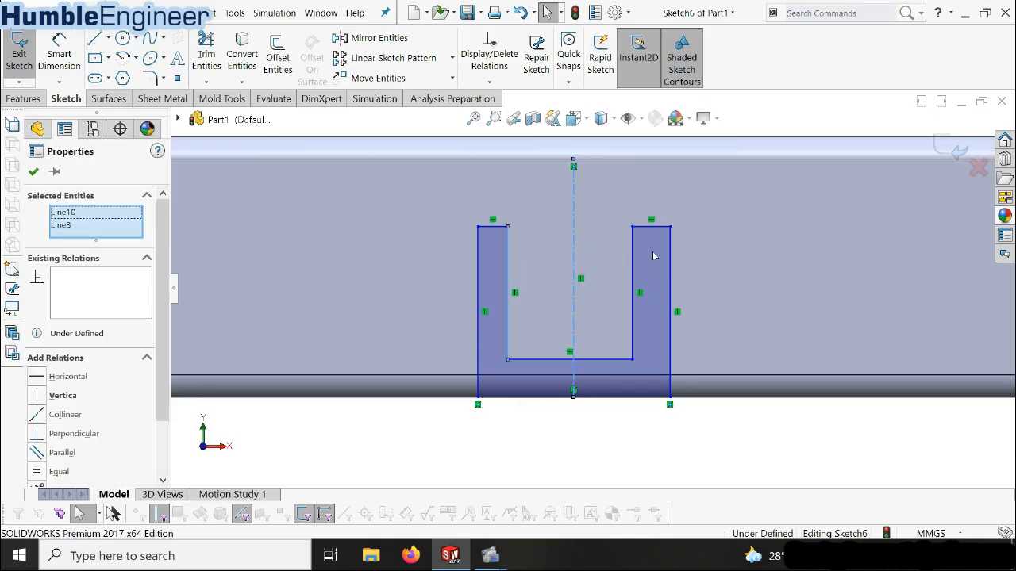
ctrl+click(635, 274)
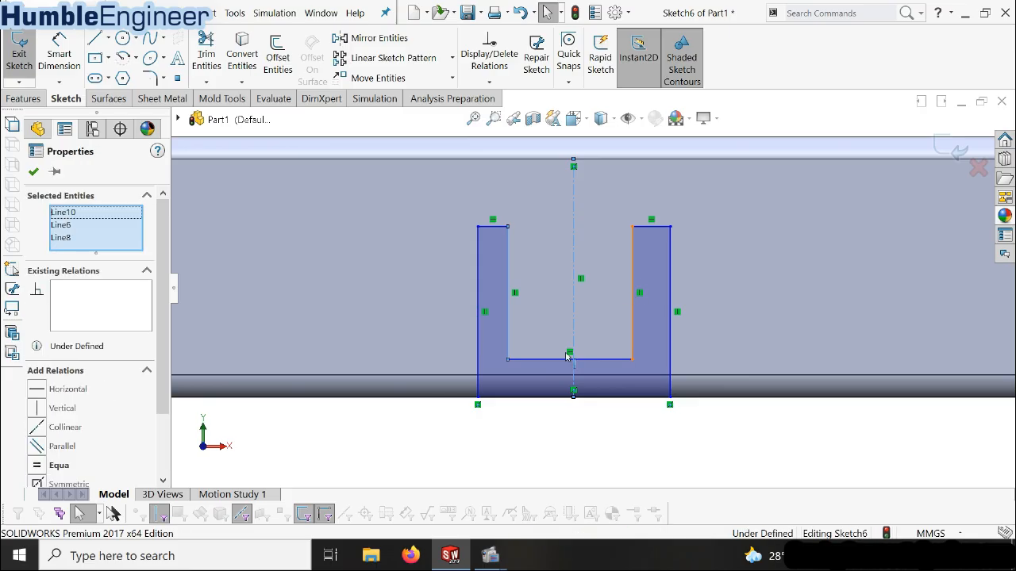
scroll(166, 420, down, 3)
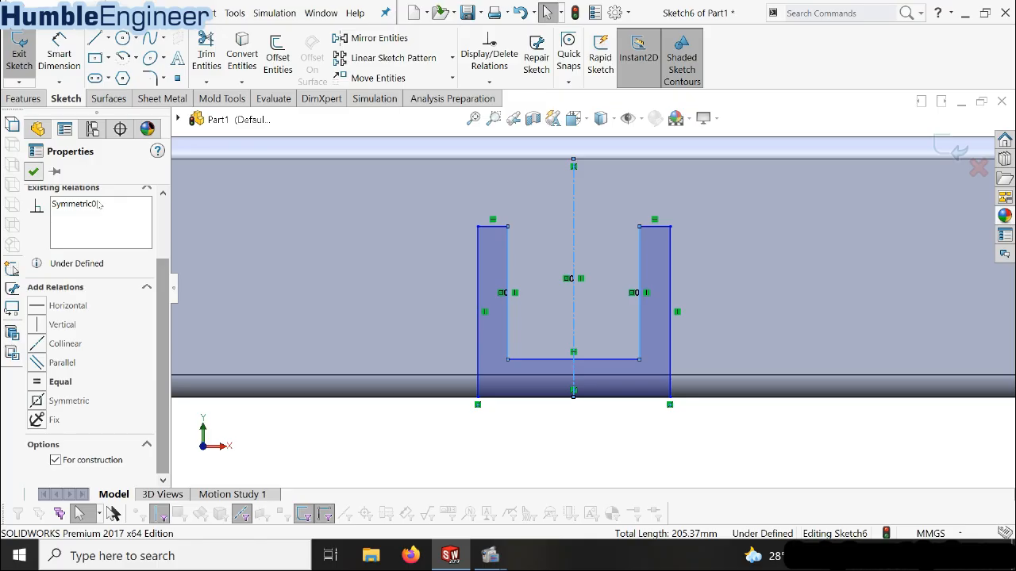
click(33, 171)
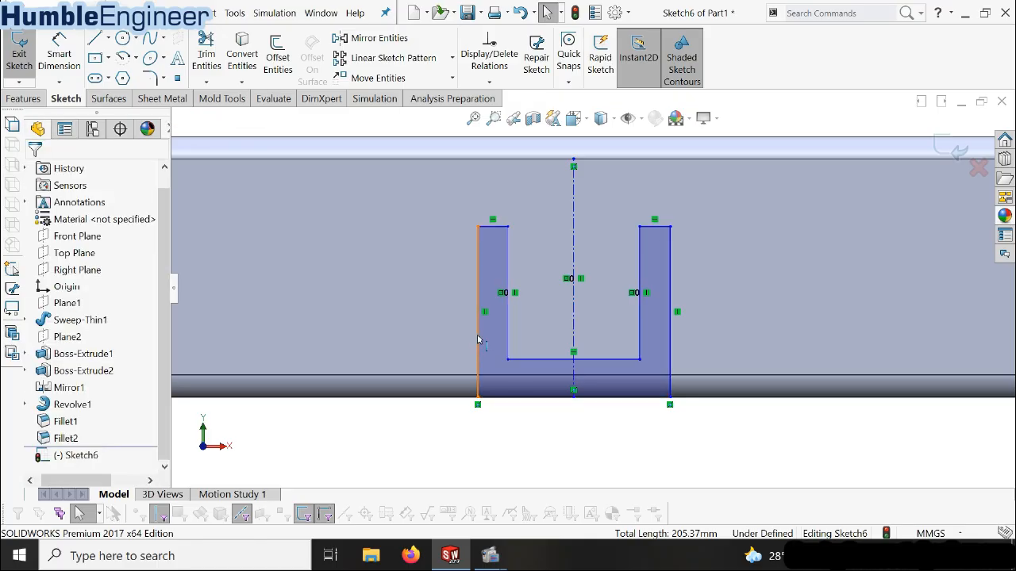
Make the U-profile's two outer vertical lines symmetric about the centerline
click(595, 338)
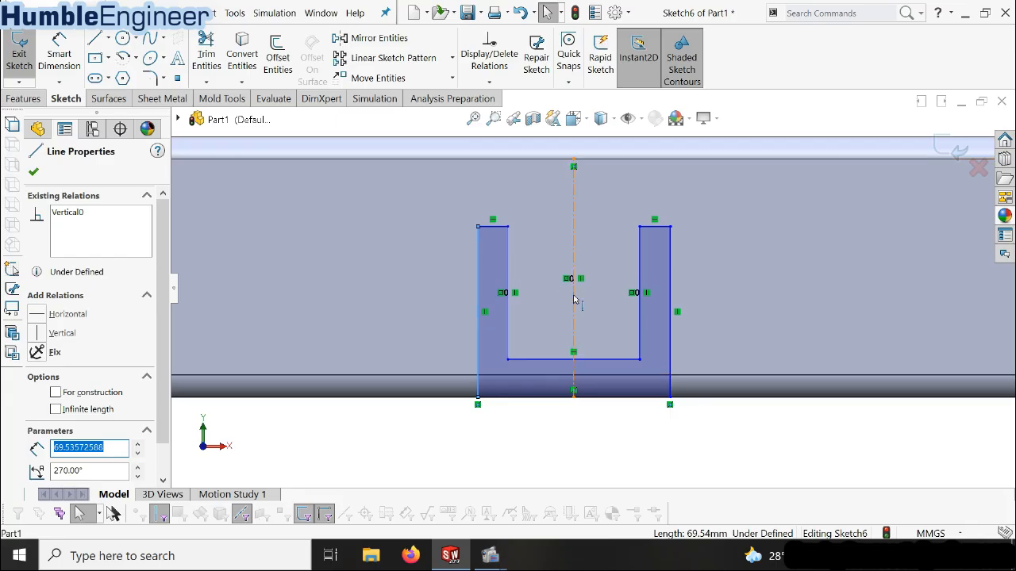
ctrl+click(668, 286)
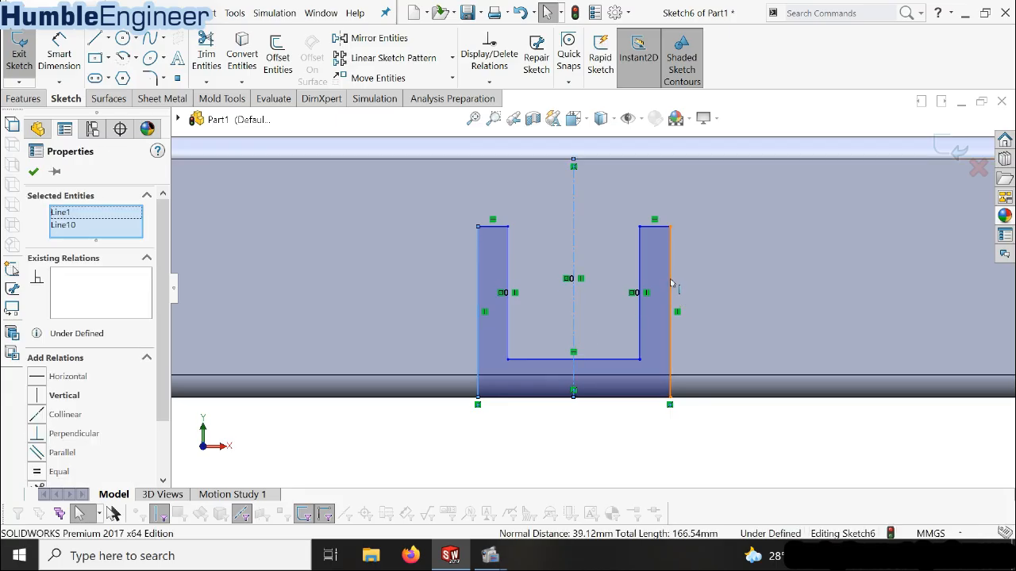
ctrl+click(670, 286)
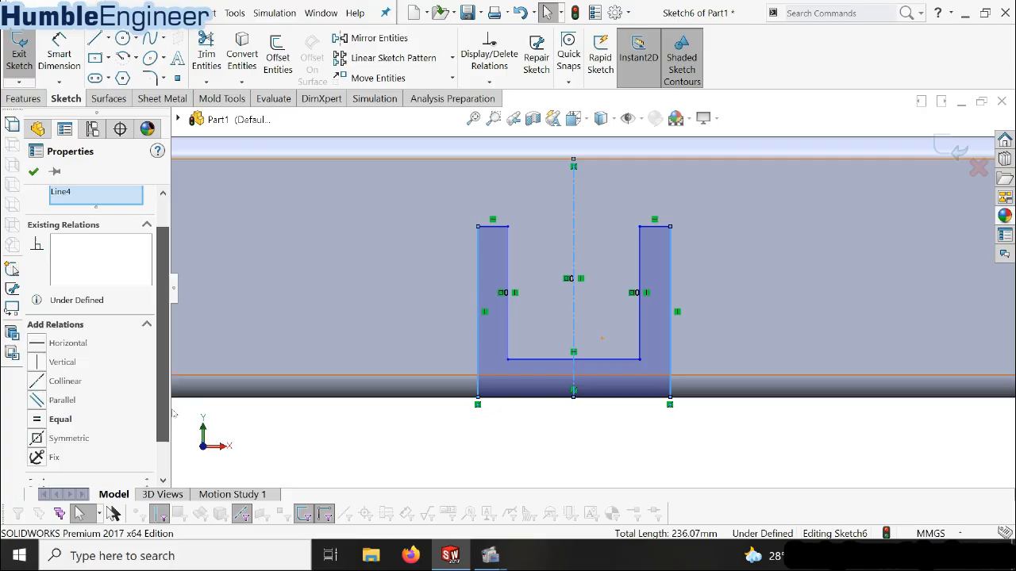
scroll(48, 396, down, 2)
click(38, 403)
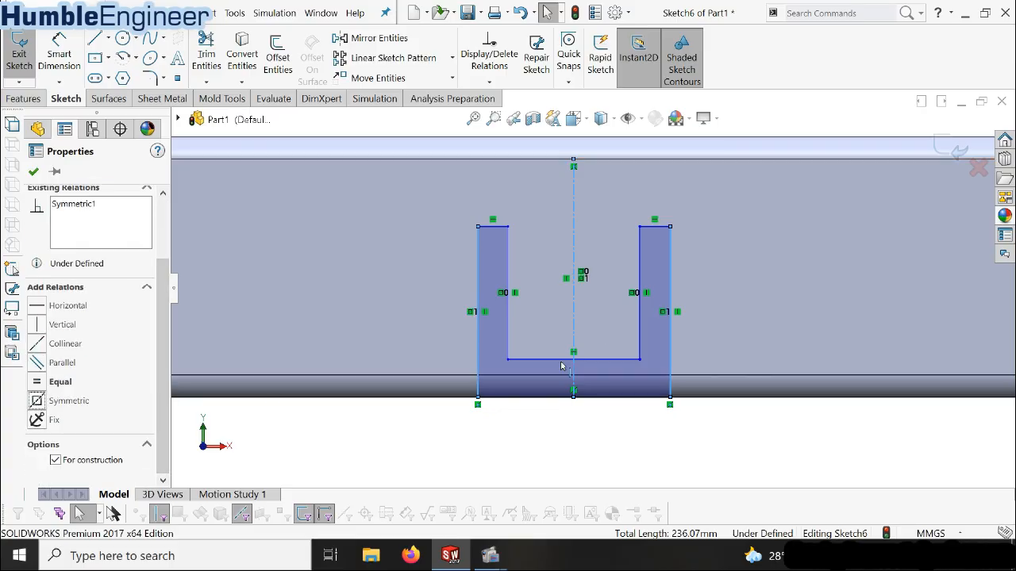
click(33, 172)
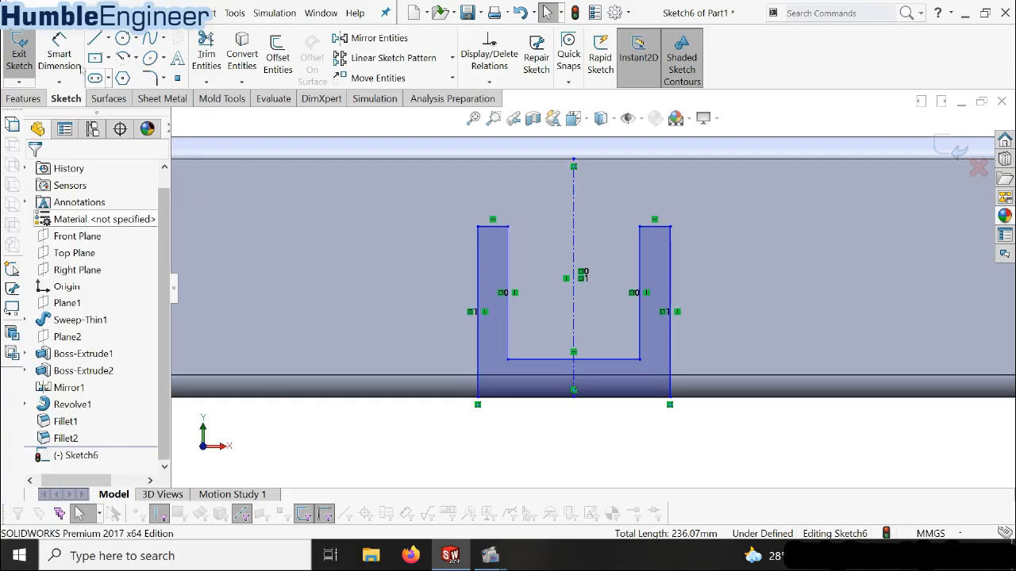
Dimension the U-profile's overall width between its outer vertical lines as 70 mm, placing the dimension below the beam
click(60, 51)
click(509, 241)
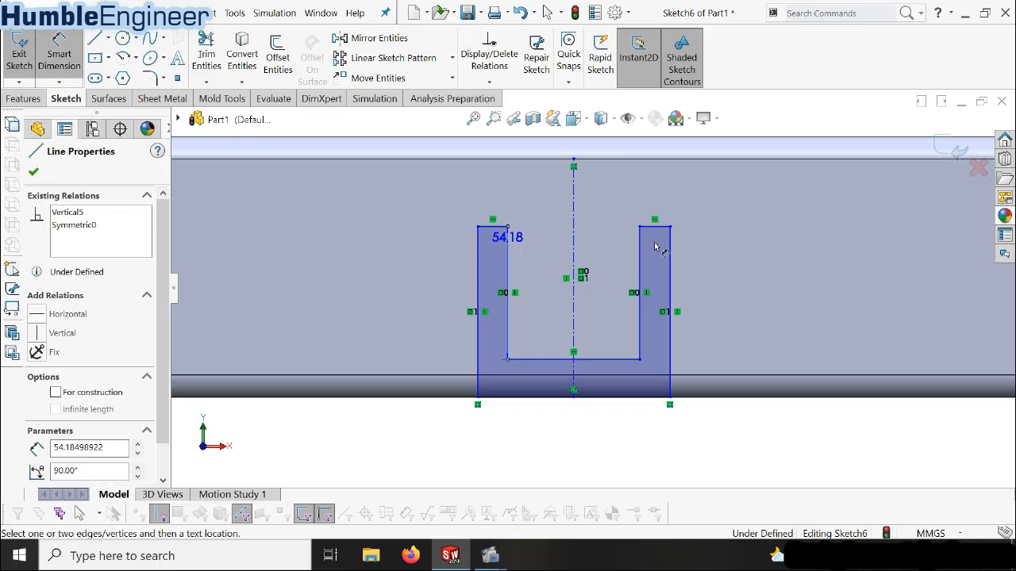
click(639, 246)
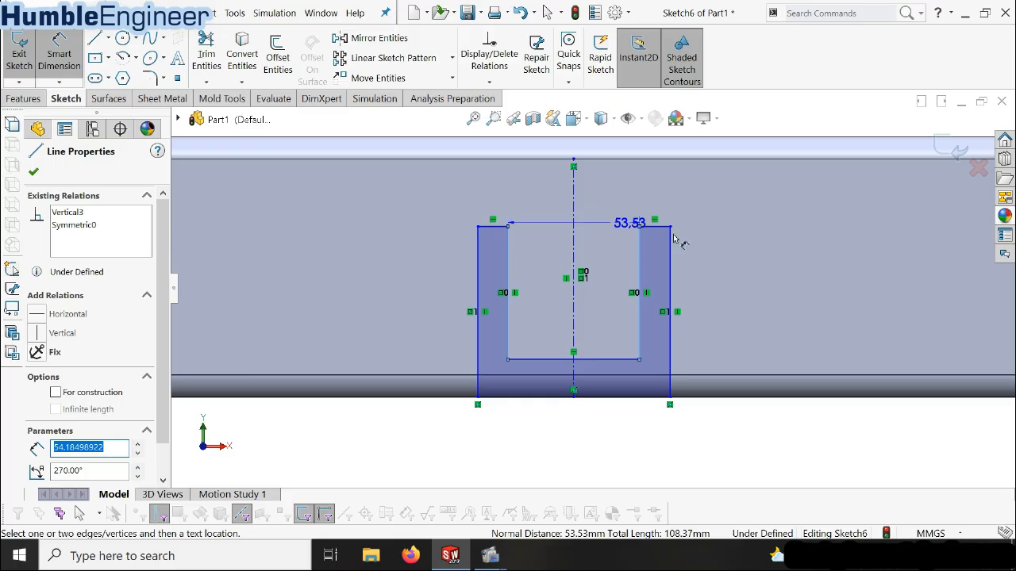
key(Escape)
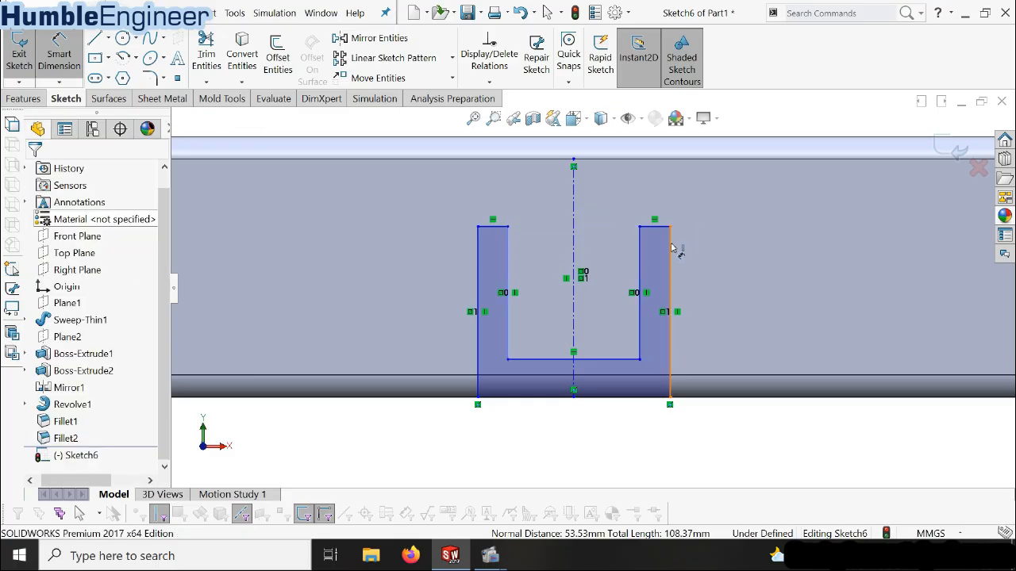
click(477, 250)
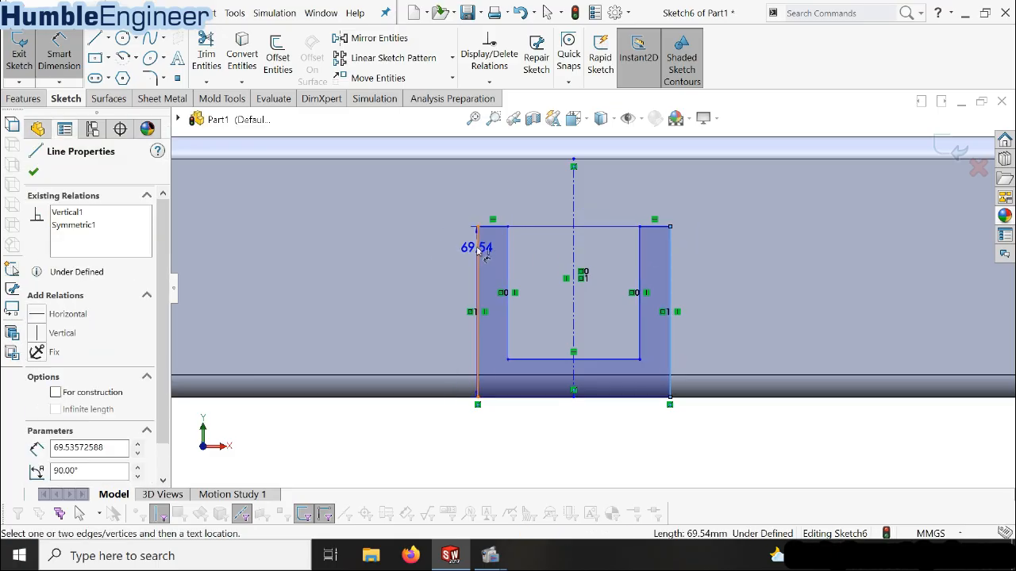
click(670, 254)
click(580, 469)
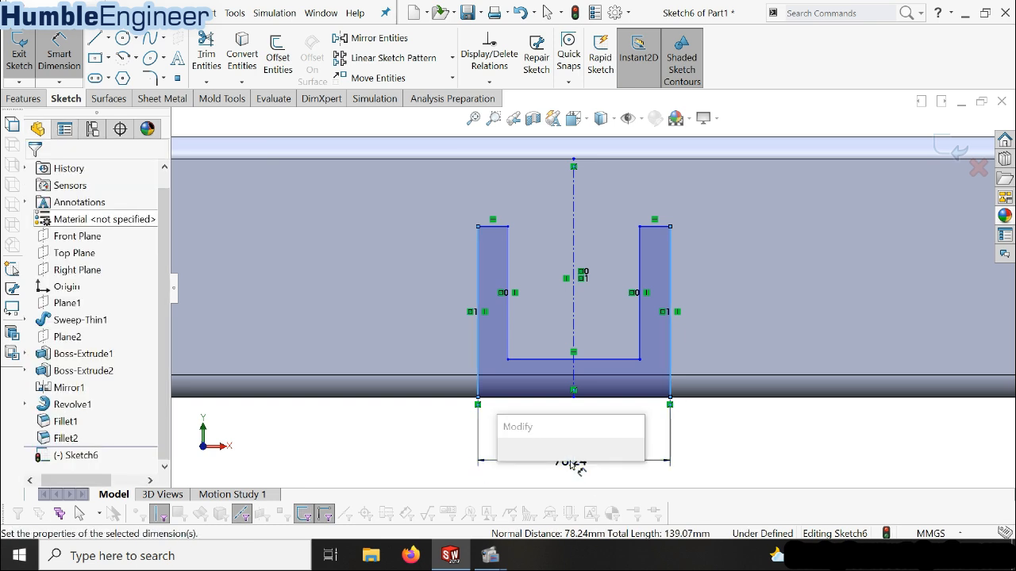
text(70)
key(Return)
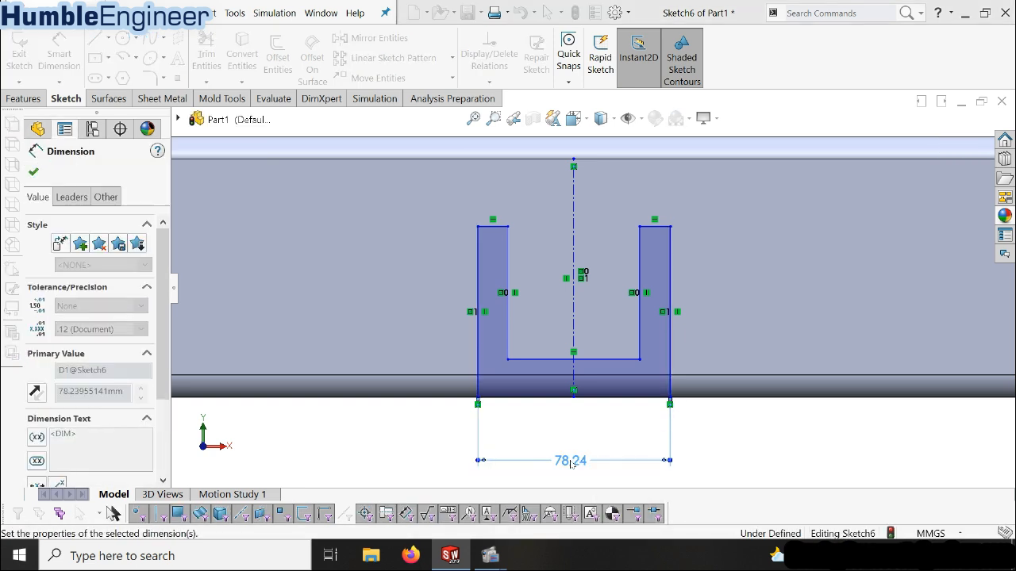
Dimension the thickness of the U-profile's right leg between its inner and outer vertical lines as 8 mm
click(619, 325)
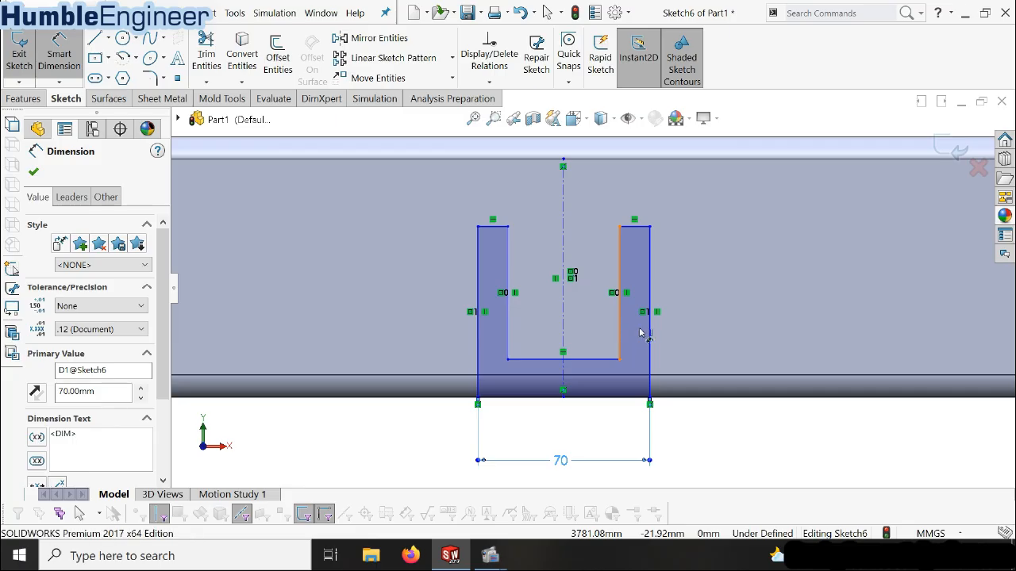
click(649, 330)
click(704, 325)
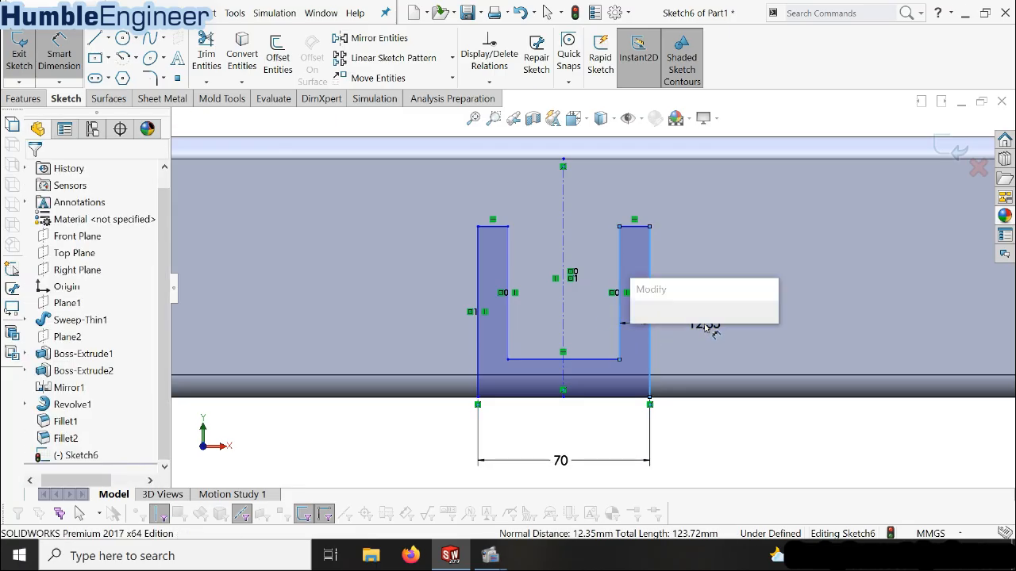
text(8.00mm)
key(Return)
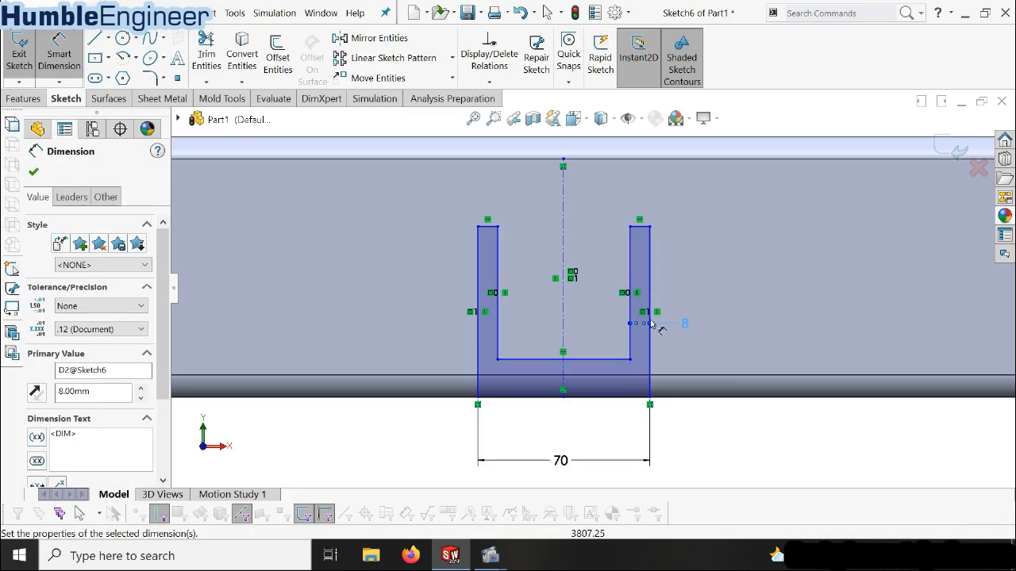
Dimension the height of the U-profile's right leg from its base line to its top line as 80 mm
click(641, 227)
click(643, 399)
click(746, 315)
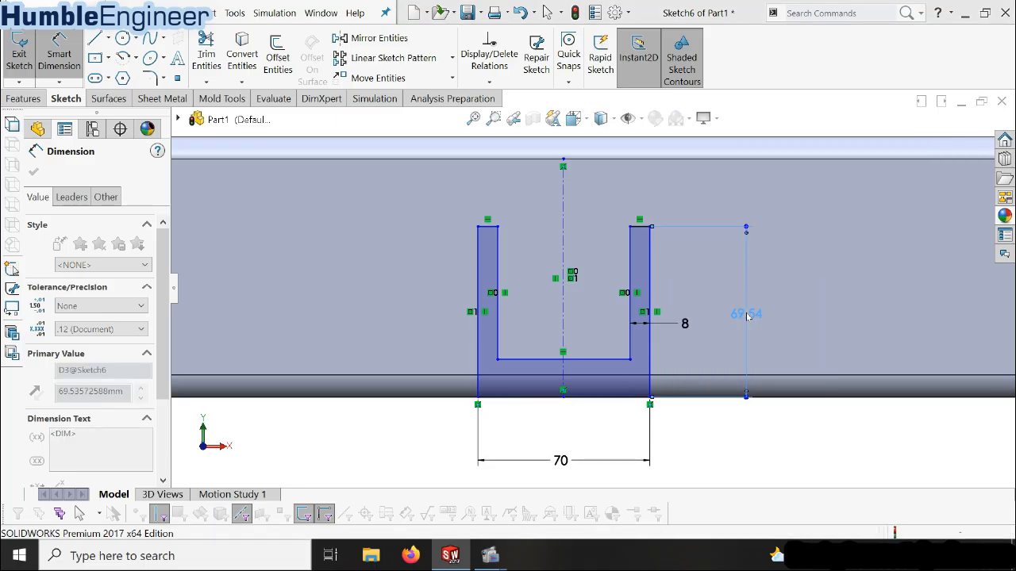
text(80)
key(Return)
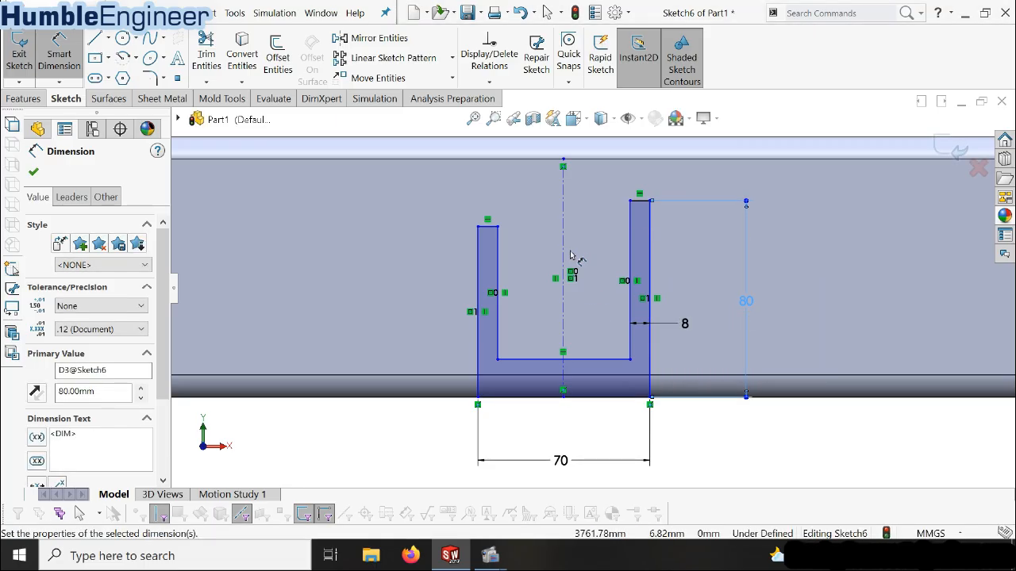
Make the short top lines of the U-profile's two legs collinear
click(558, 234)
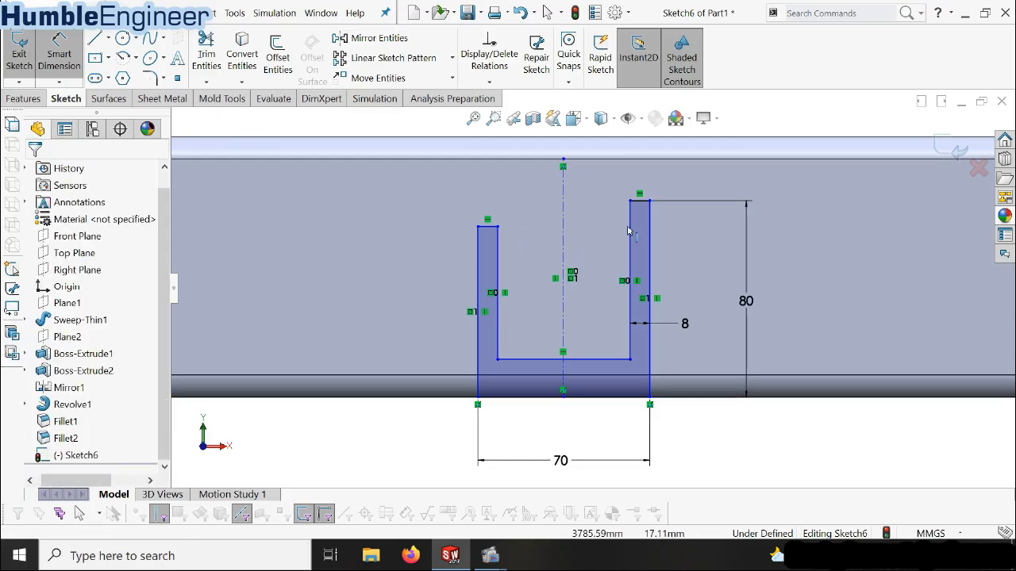
click(492, 229)
ctrl+click(640, 201)
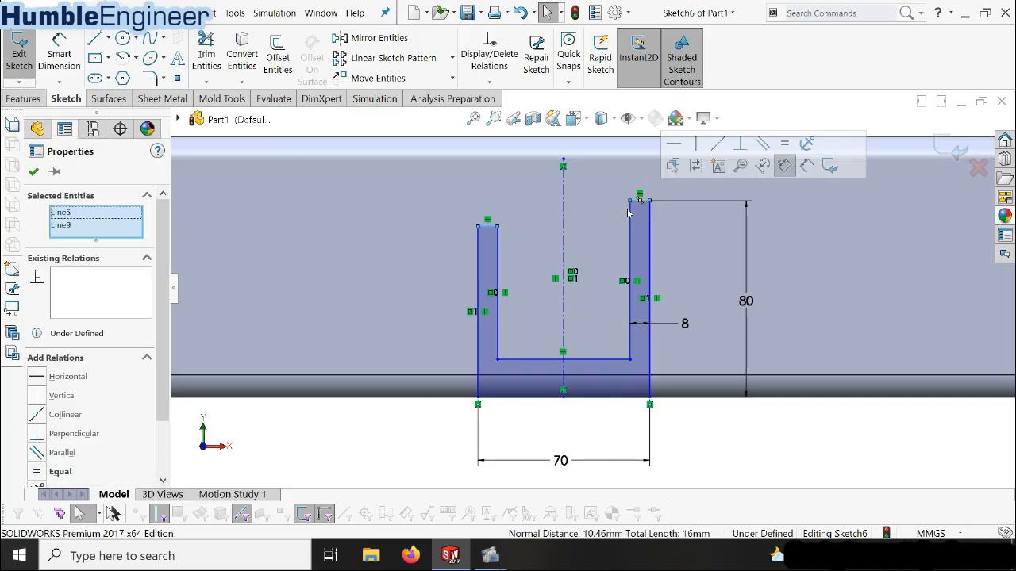
click(48, 421)
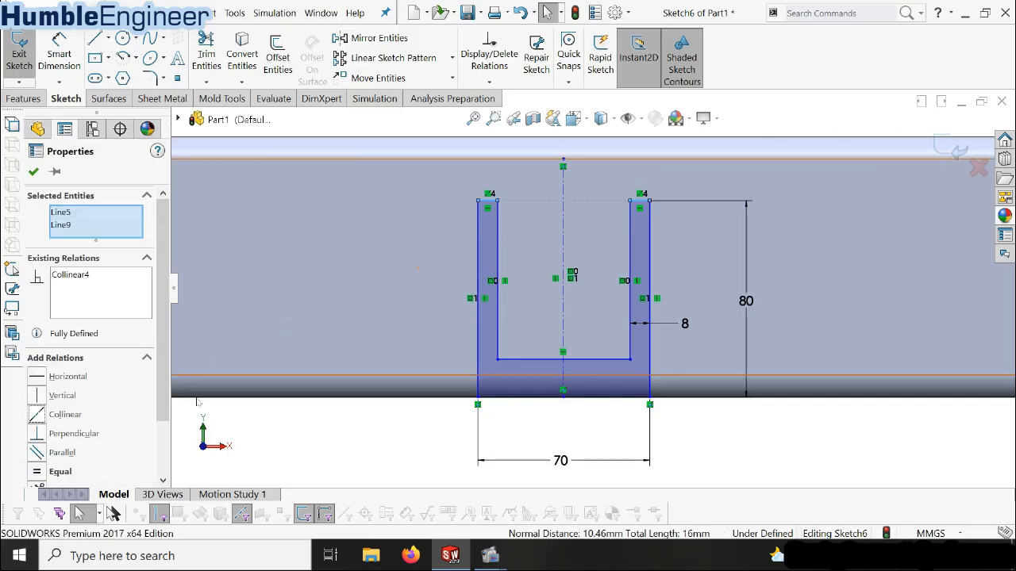
Dimension the thickness of the U-profile's base between its inner and outer horizontal lines as 8 mm
click(59, 54)
key(Escape)
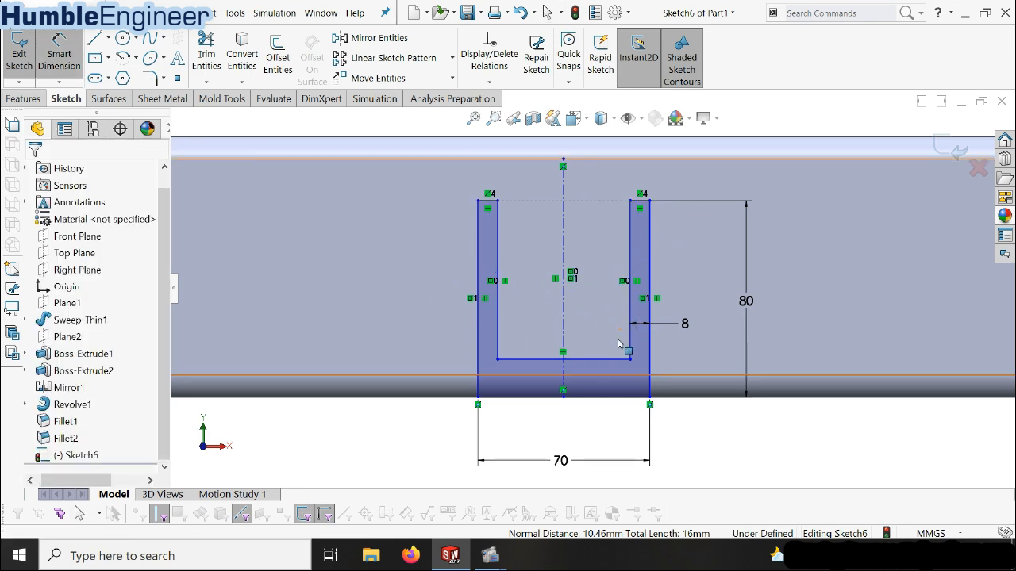
click(95, 58)
click(80, 68)
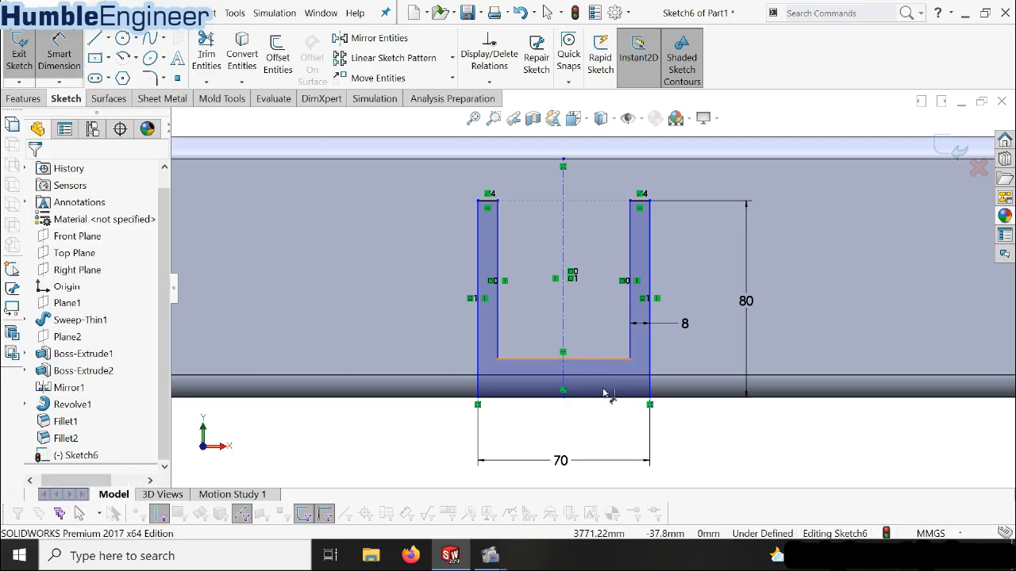
click(602, 360)
click(601, 398)
click(720, 430)
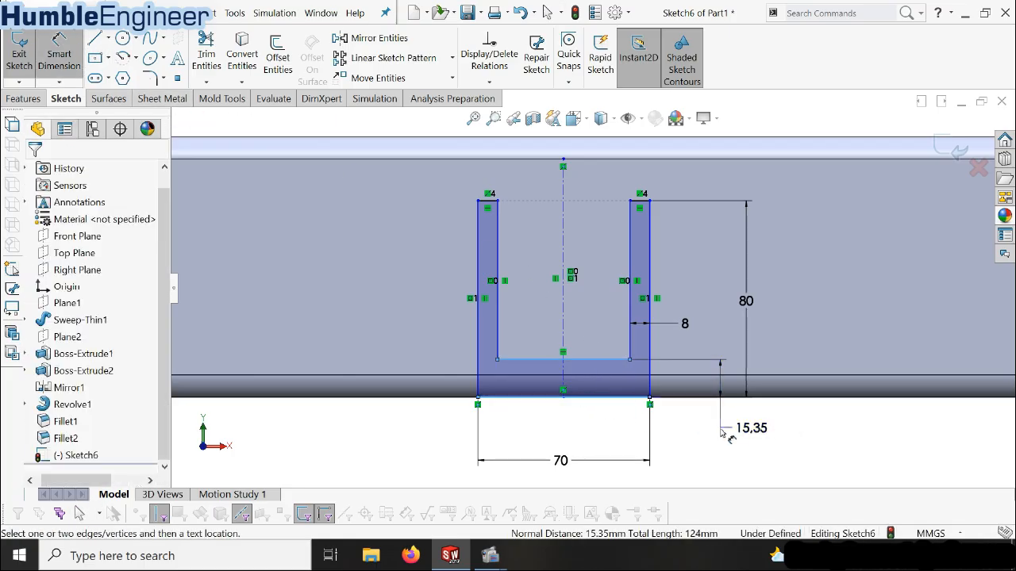
text(8)
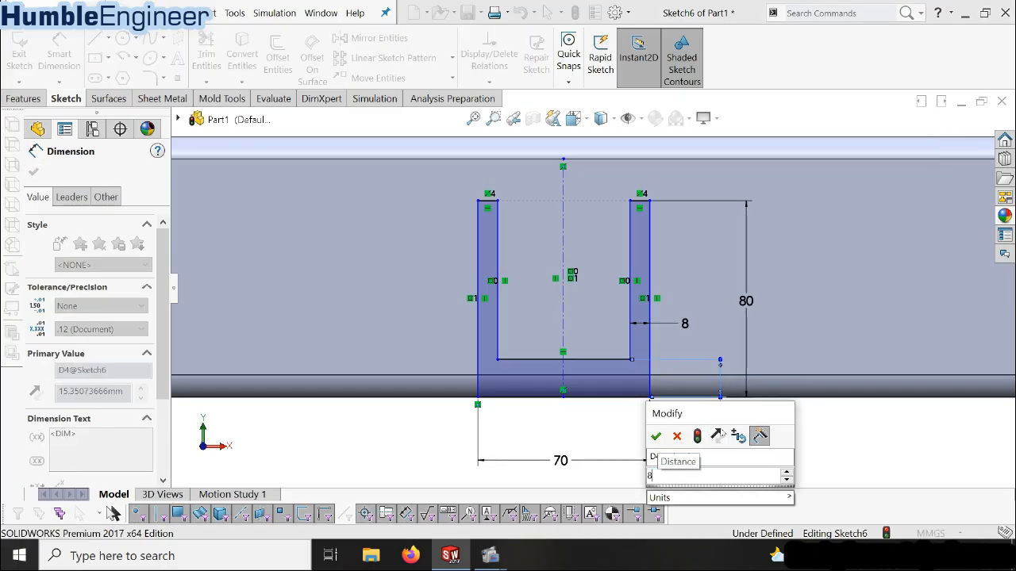
key(Return)
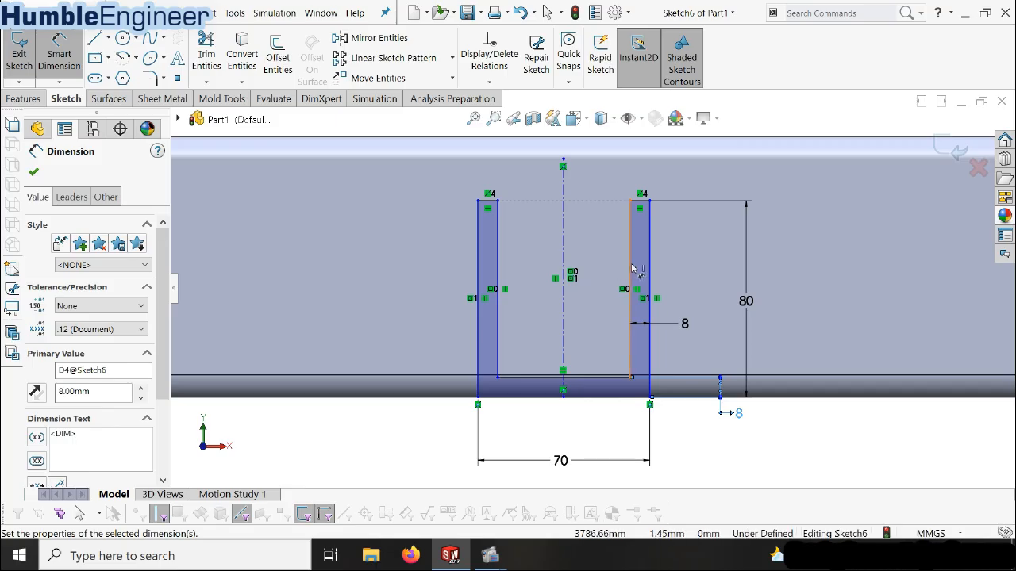
Dimension the distance from the beam's right end edge to the U-profile's centerline as 1500 mm, placed below the beam
scroll(591, 297, up, 1)
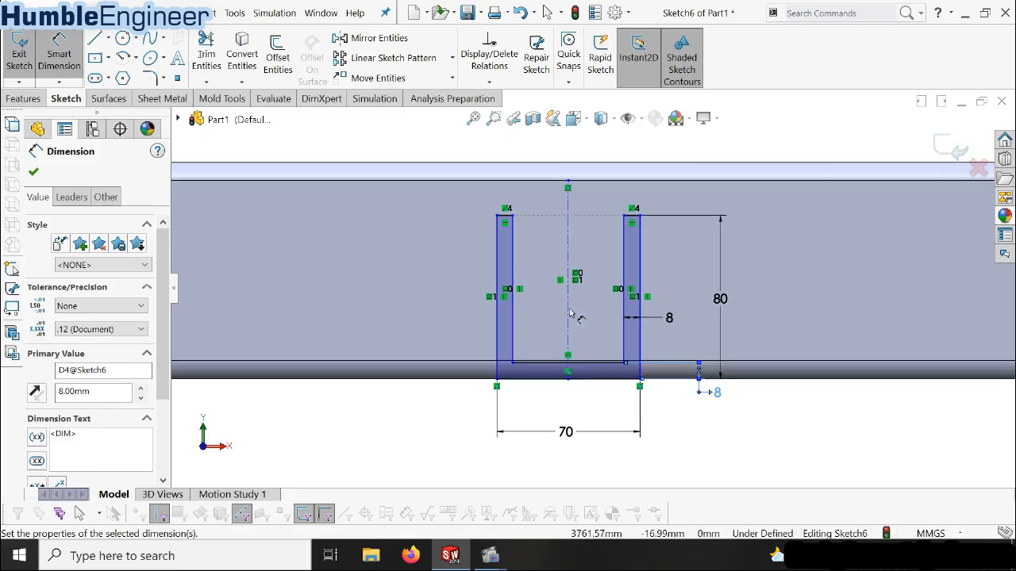
scroll(570, 314, up, 3)
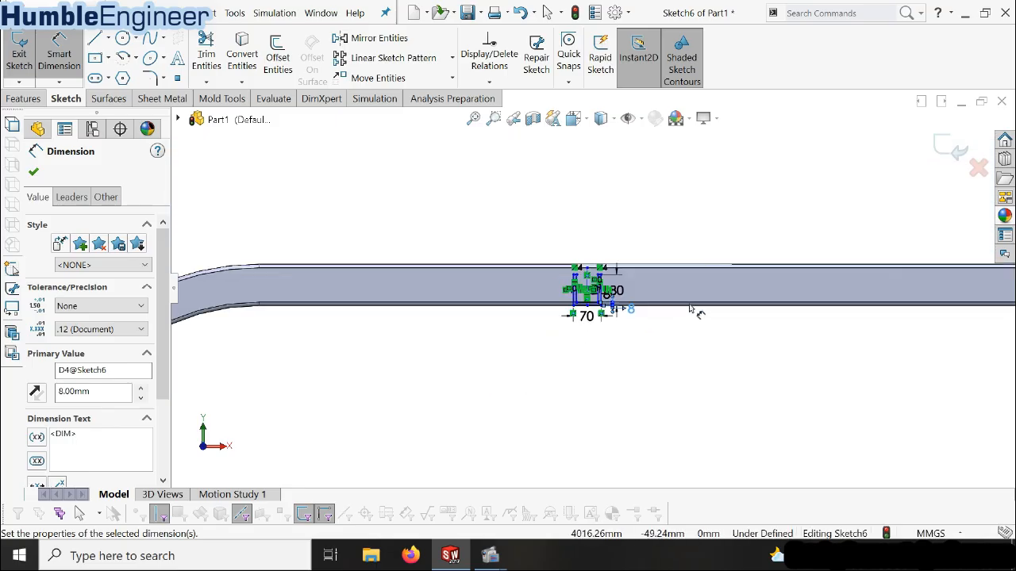
scroll(698, 308, up, 2)
scroll(743, 294, down, 4)
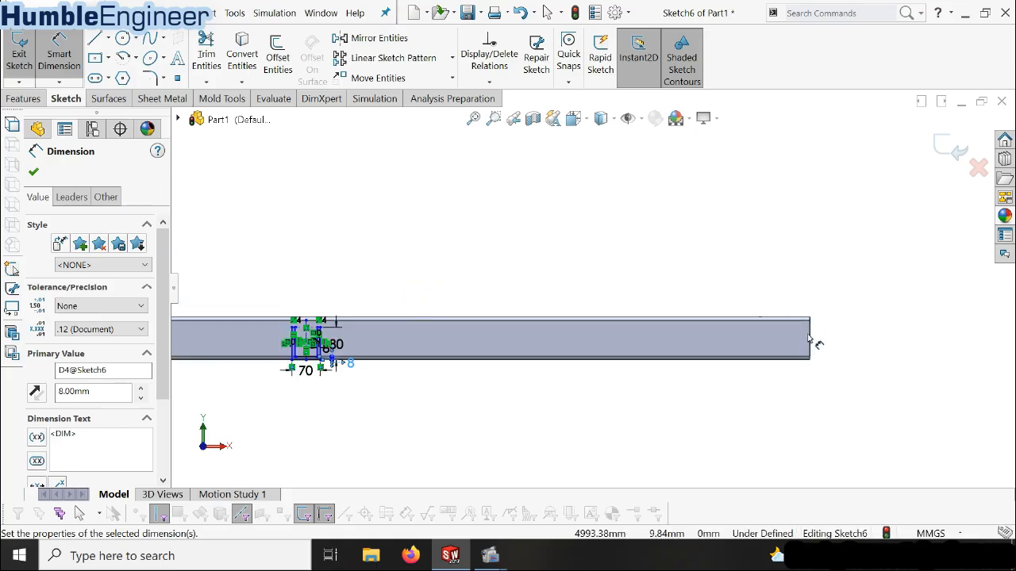
click(809, 336)
scroll(235, 384, down, 4)
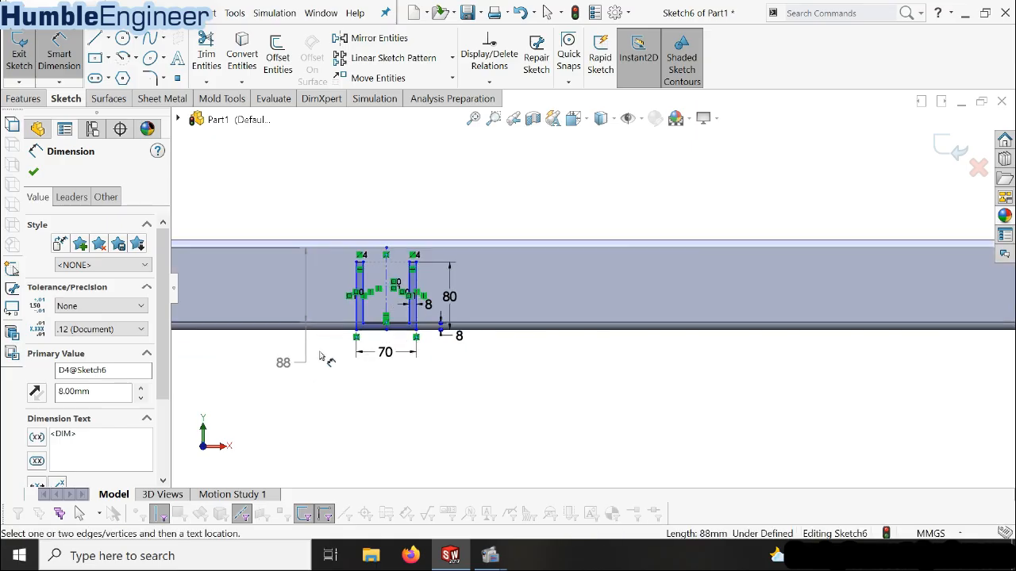
click(386, 281)
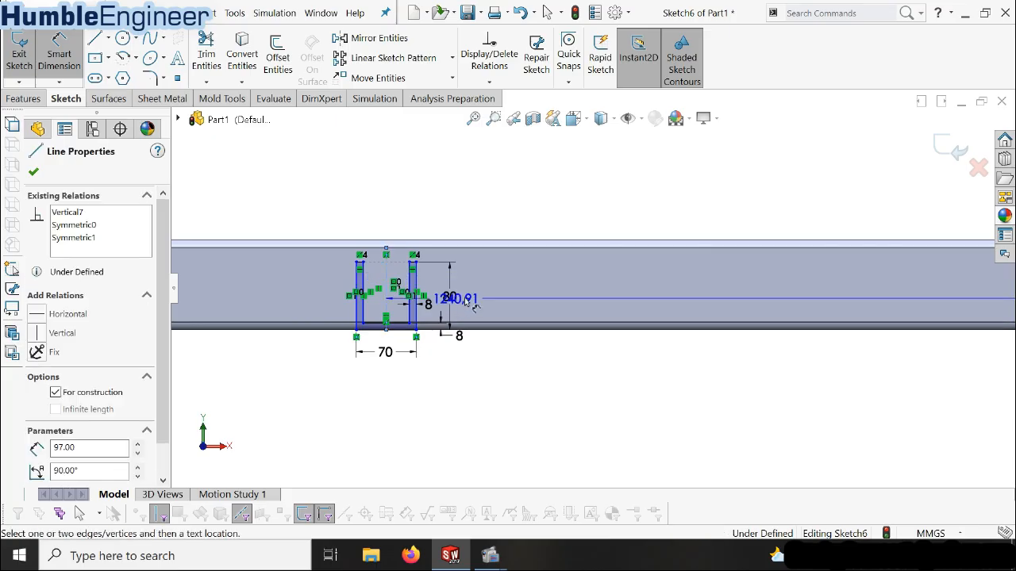
scroll(626, 318, up, 3)
click(663, 363)
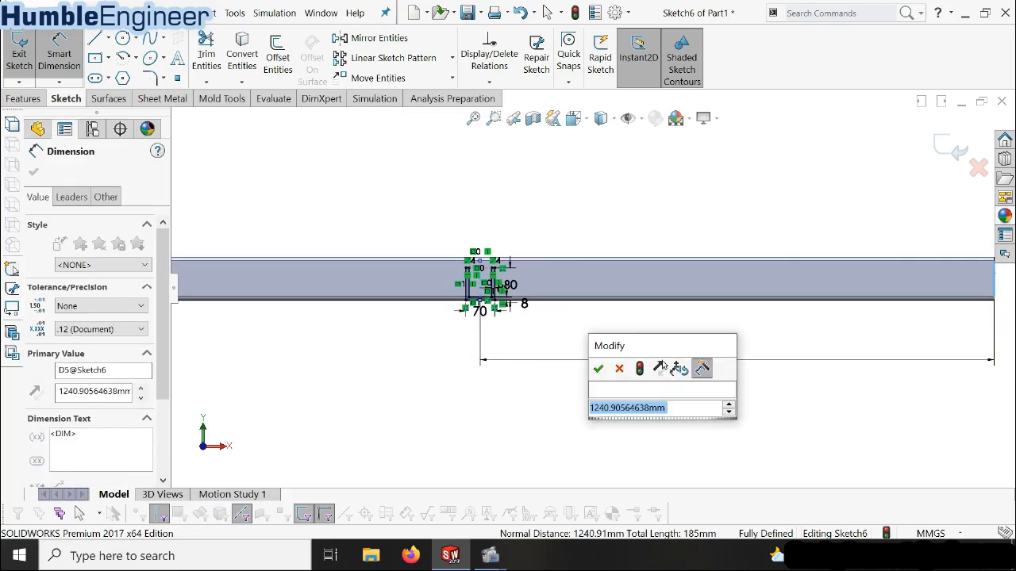
text(1500)
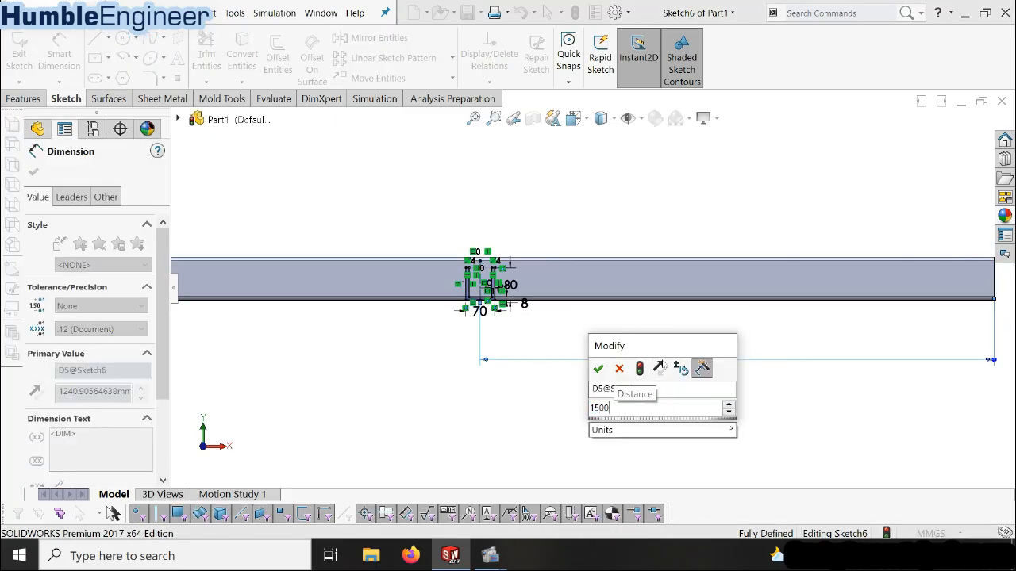
key(Return)
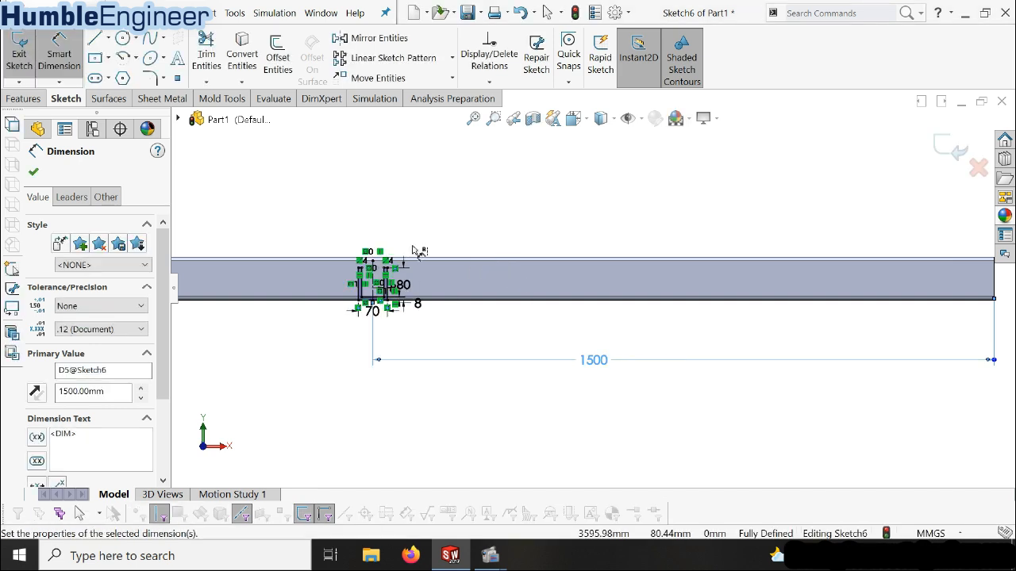
Round the U-profile's two outer bottom corners with 16 mm sketch fillets, accepting removal of the conflicting midpoint relation
scroll(380, 313, down, 5)
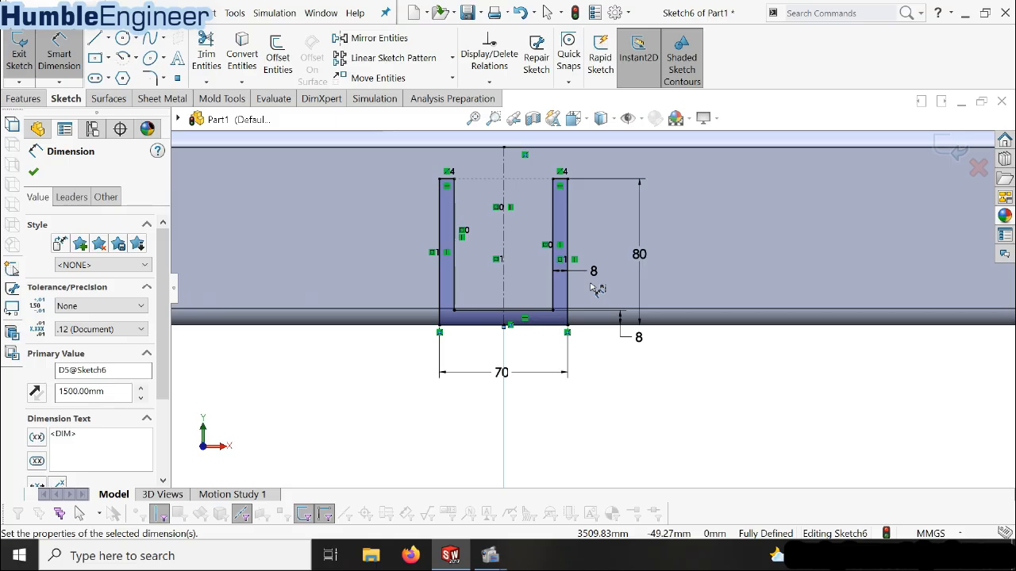
scroll(485, 293, down, 3)
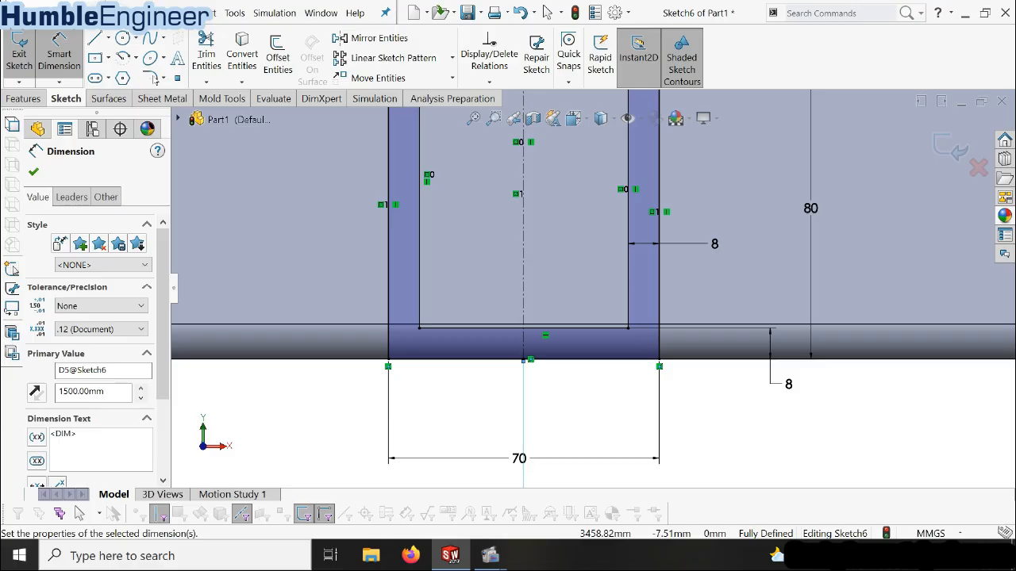
click(153, 77)
scroll(551, 282, down, 1)
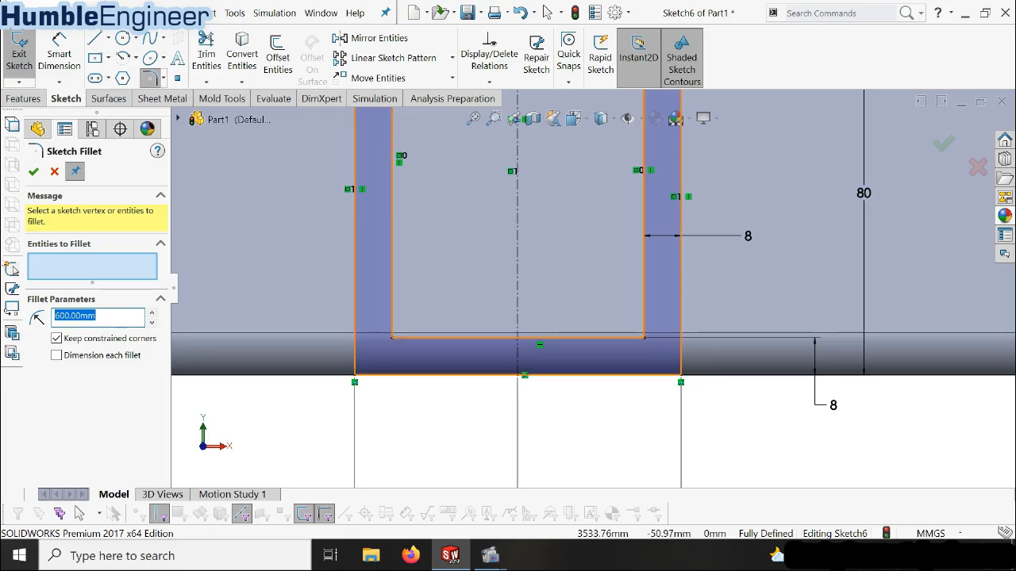
text(16)
click(683, 367)
click(534, 292)
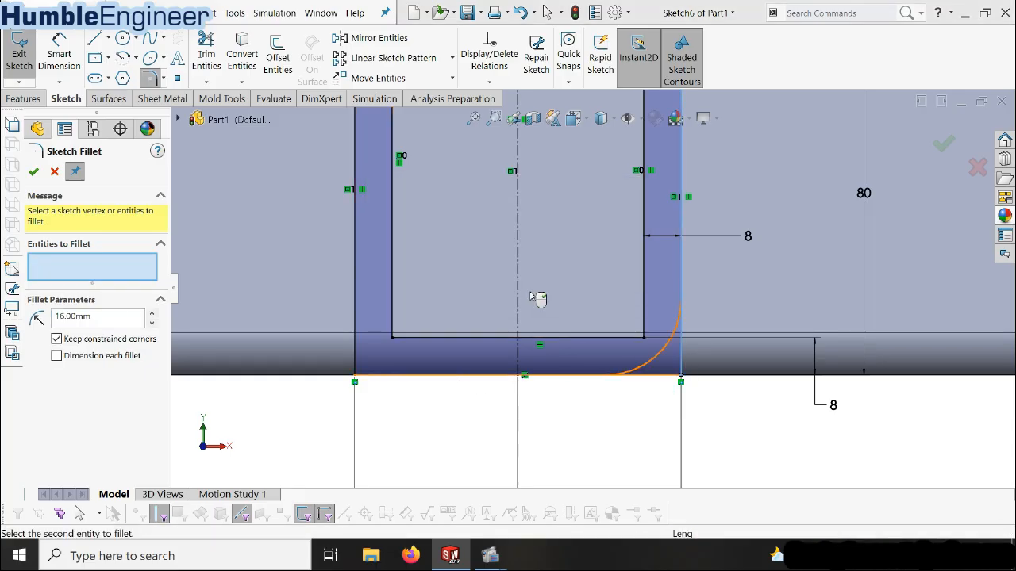
click(420, 376)
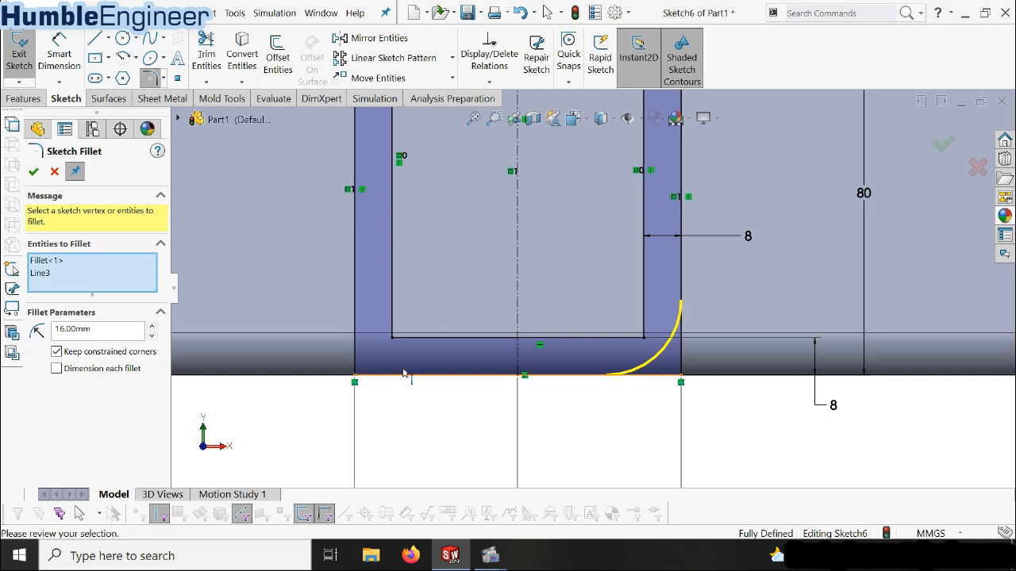
click(358, 329)
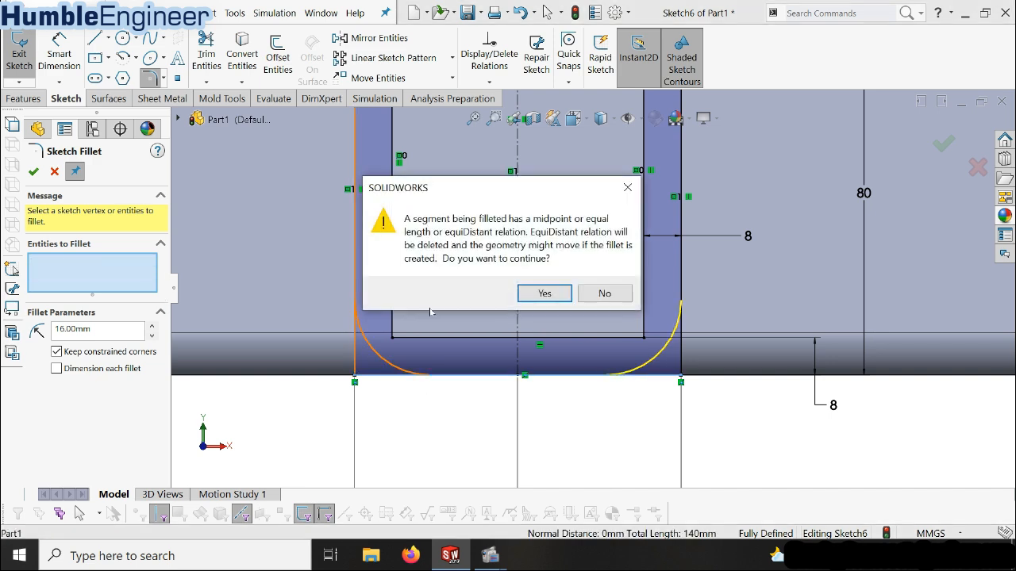
click(543, 294)
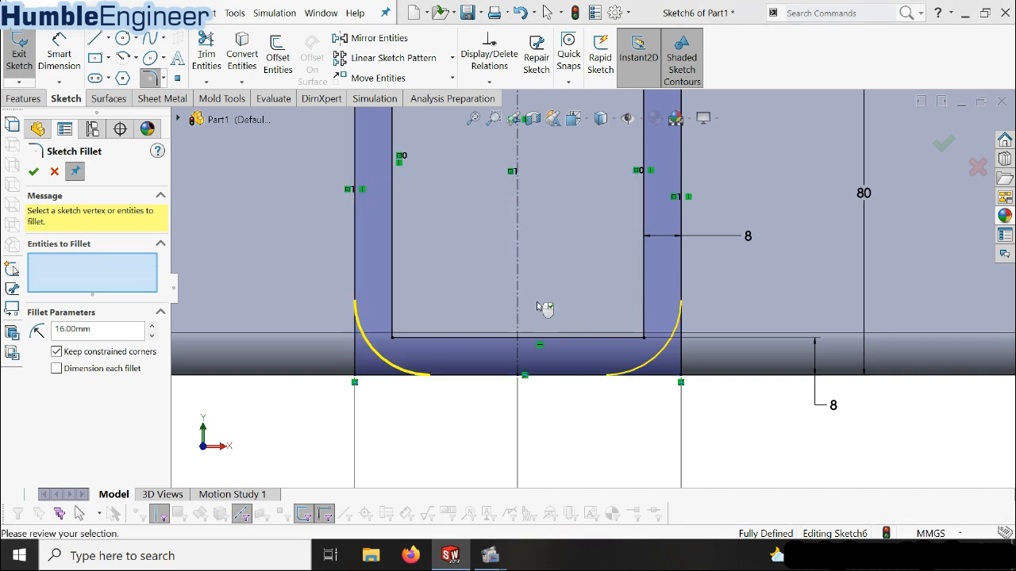
click(33, 173)
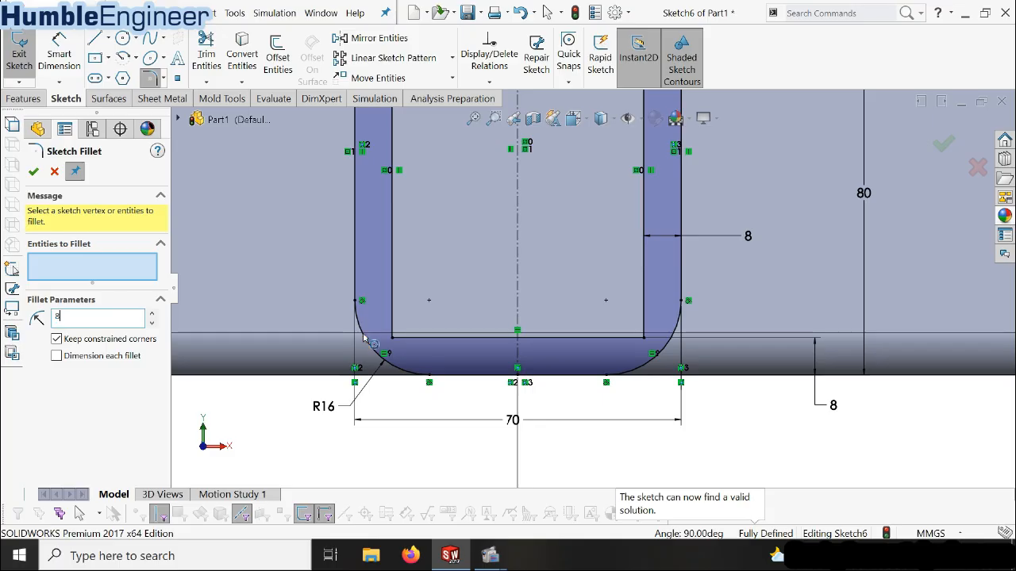
Round the U-profile's two inner bottom corners with 8 mm sketch fillets
click(392, 305)
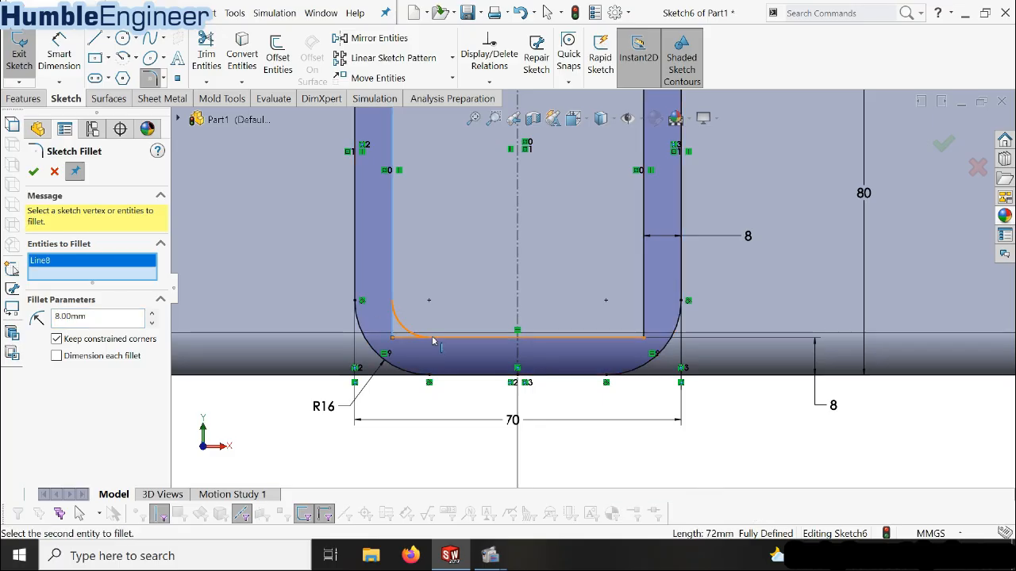
click(644, 312)
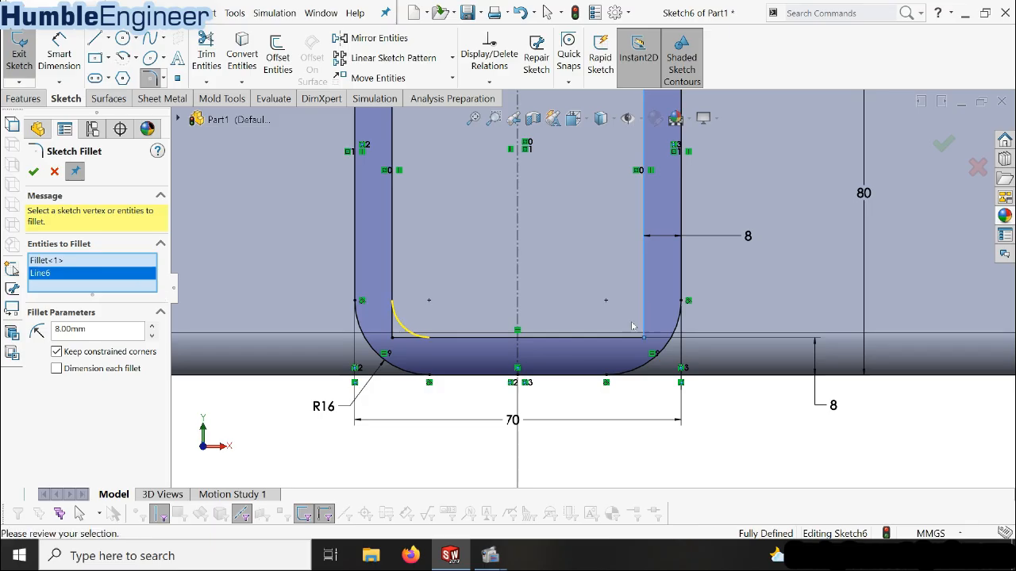
click(34, 172)
scroll(565, 219, up, 8)
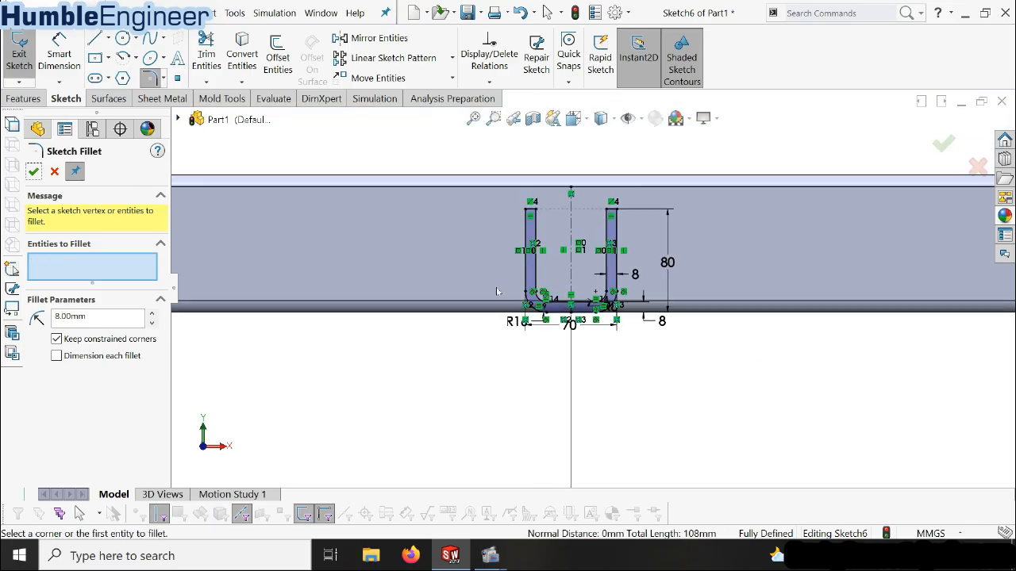
scroll(722, 211, down, 3)
scroll(714, 230, up, 5)
scroll(684, 270, down, 4)
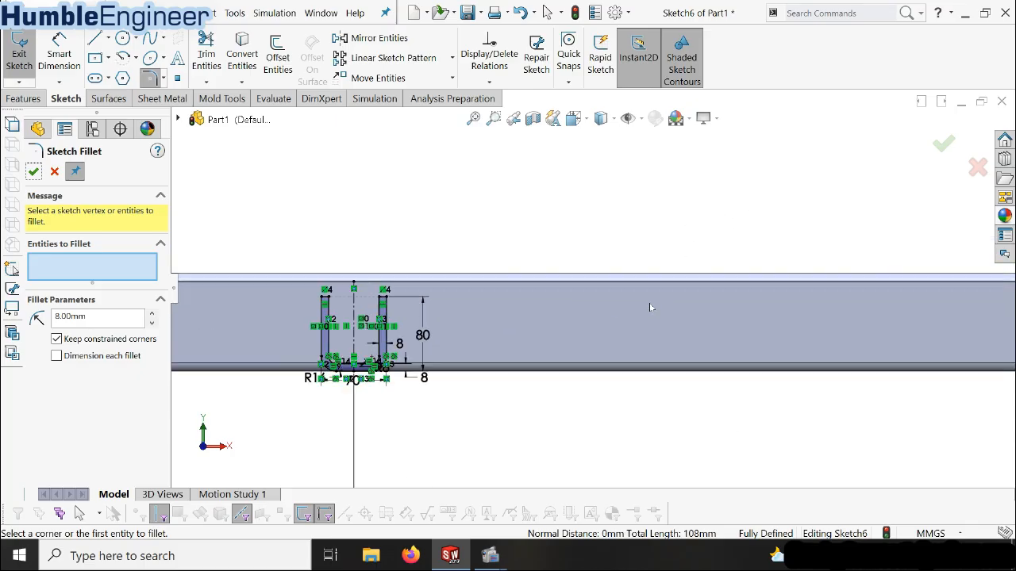
click(380, 42)
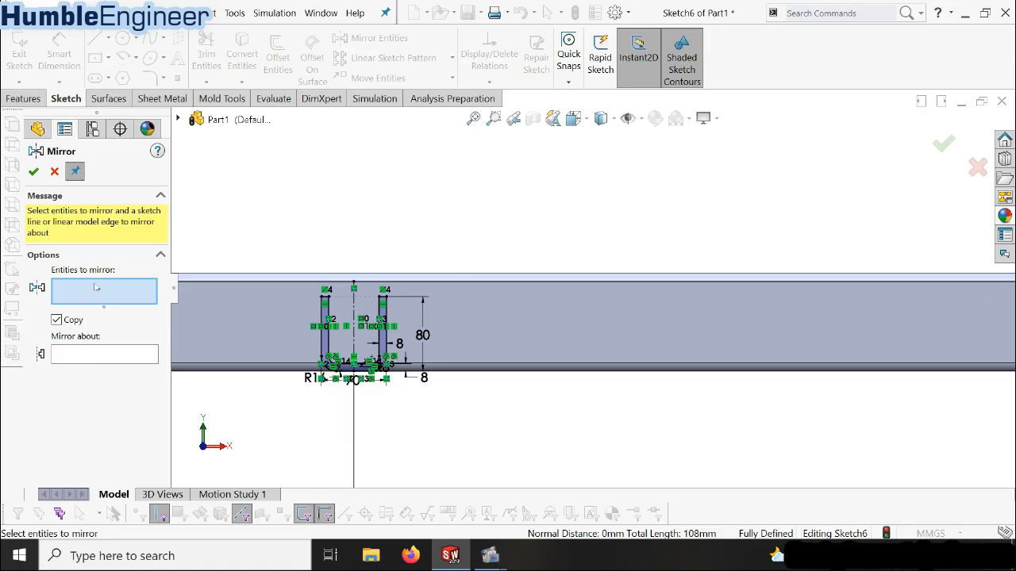
scroll(282, 335, down, 5)
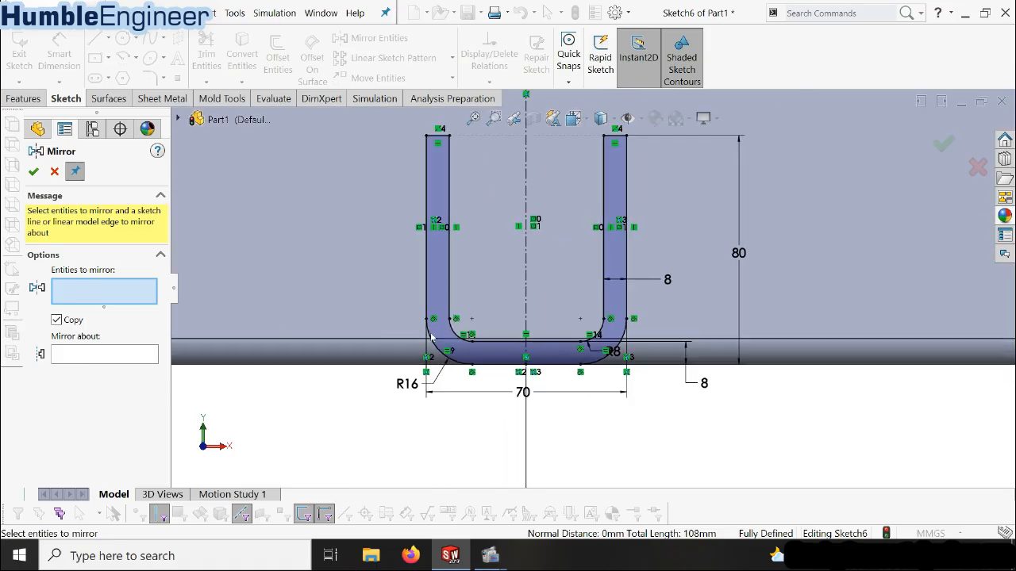
click(436, 137)
click(431, 169)
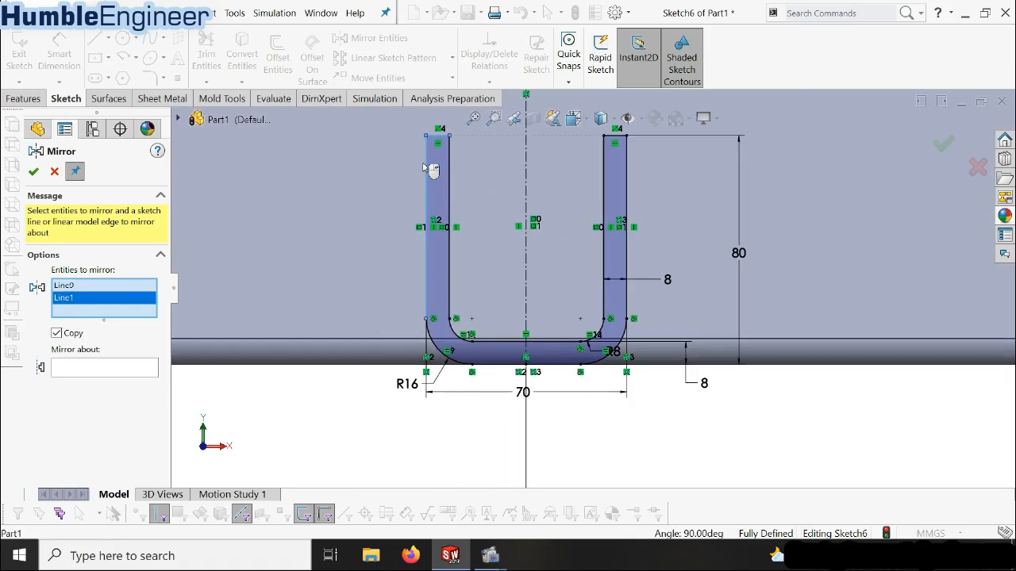
click(431, 339)
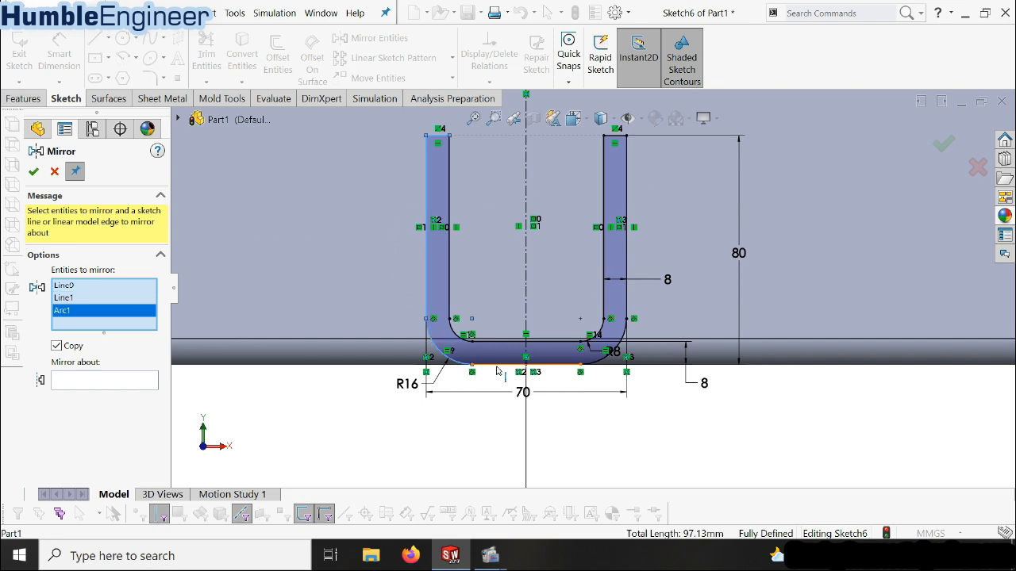
click(498, 367)
click(624, 351)
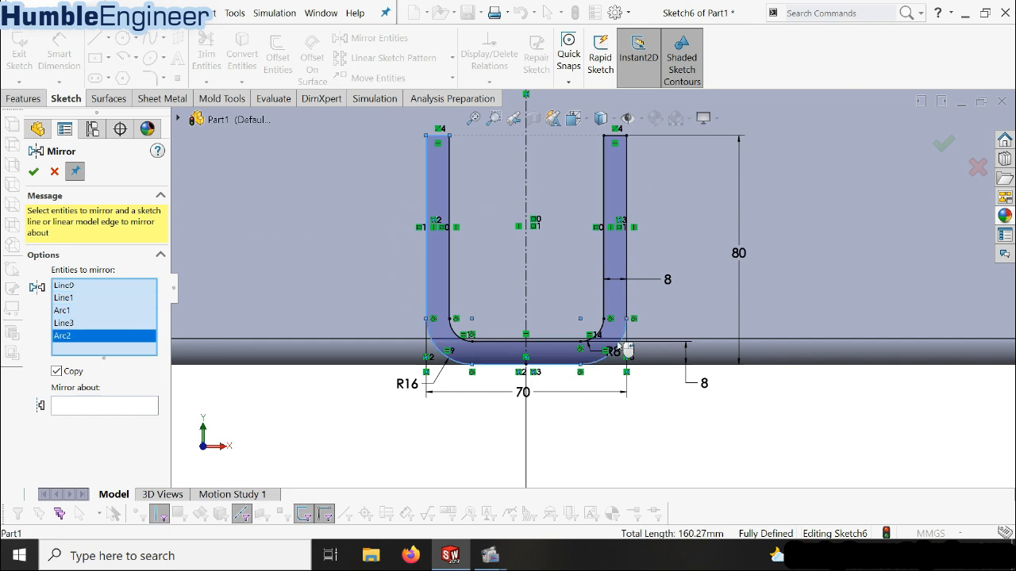
click(626, 300)
click(614, 139)
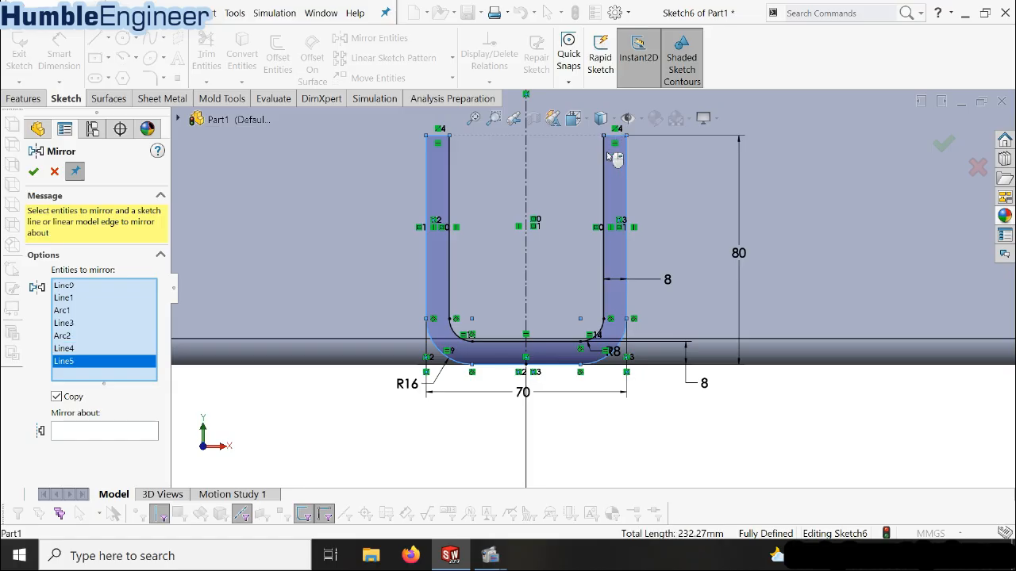
click(608, 162)
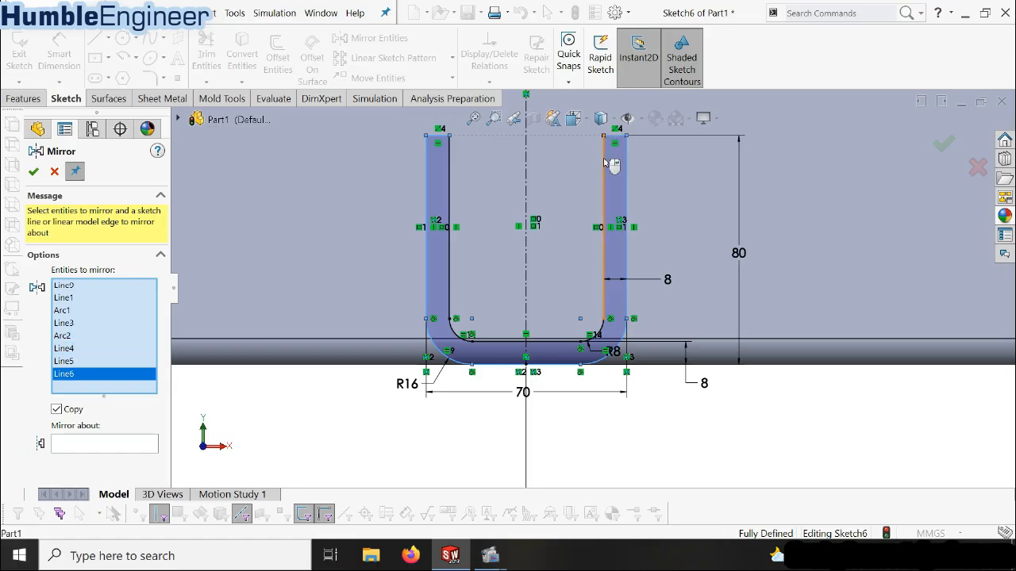
click(600, 331)
click(463, 344)
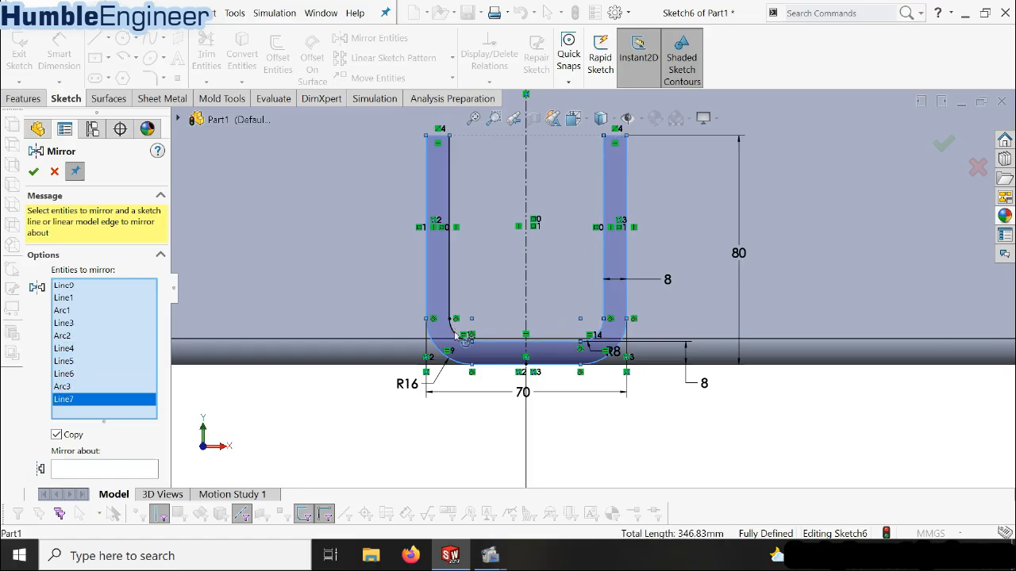
click(464, 335)
click(452, 295)
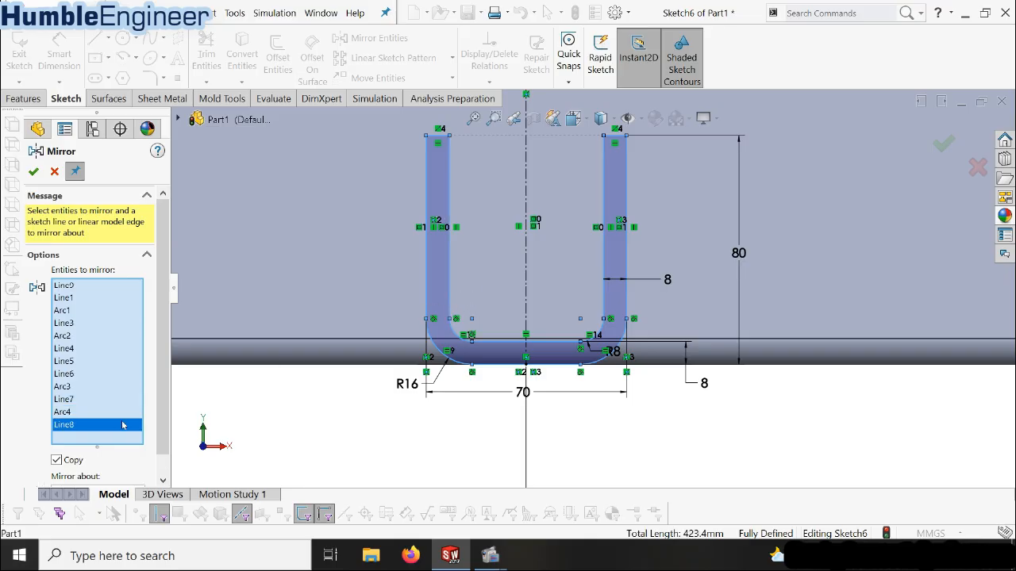
scroll(165, 370, down, 1)
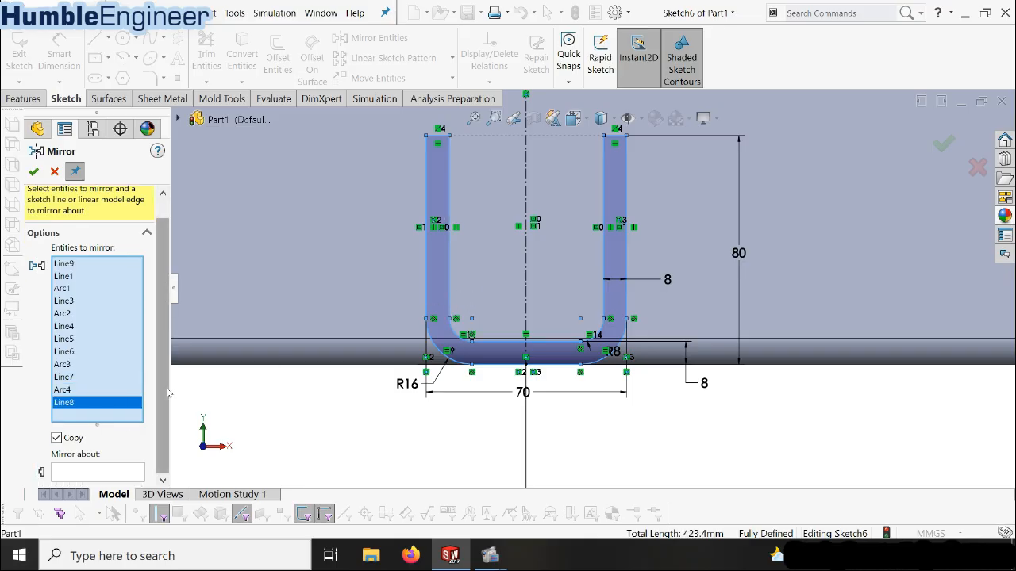
click(89, 472)
scroll(587, 285, up, 5)
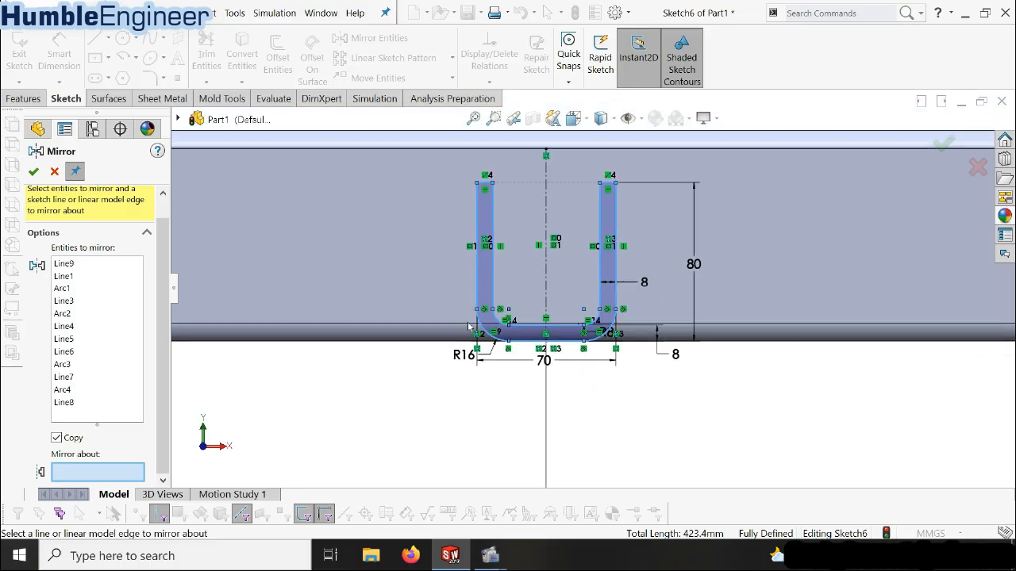
scroll(518, 301, up, 4)
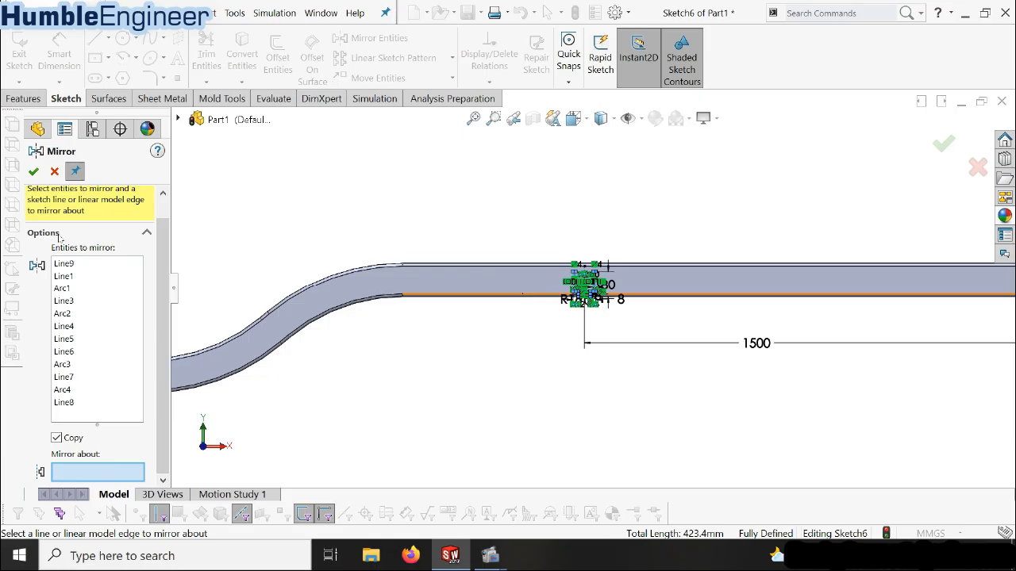
click(54, 173)
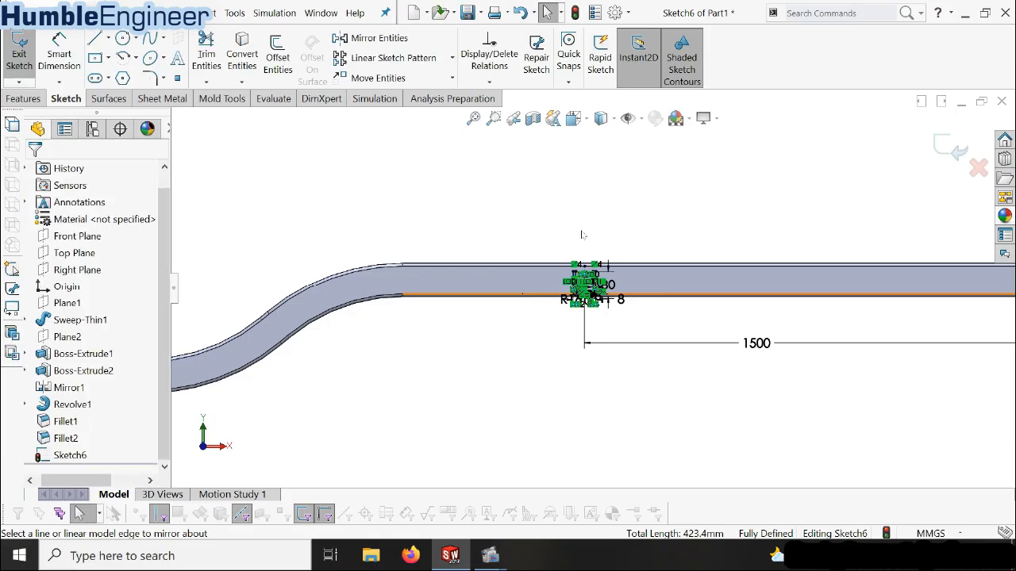
Create a linear sketch pattern of the complete U-profile along the X-axis with 2 instances spaced 800 mm apart
scroll(668, 276, down, 2)
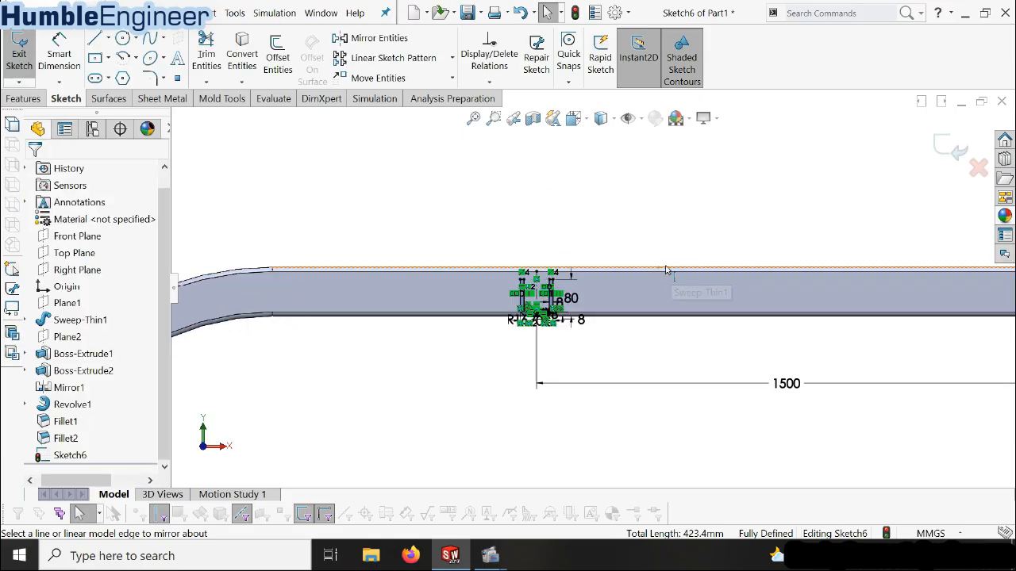
click(400, 62)
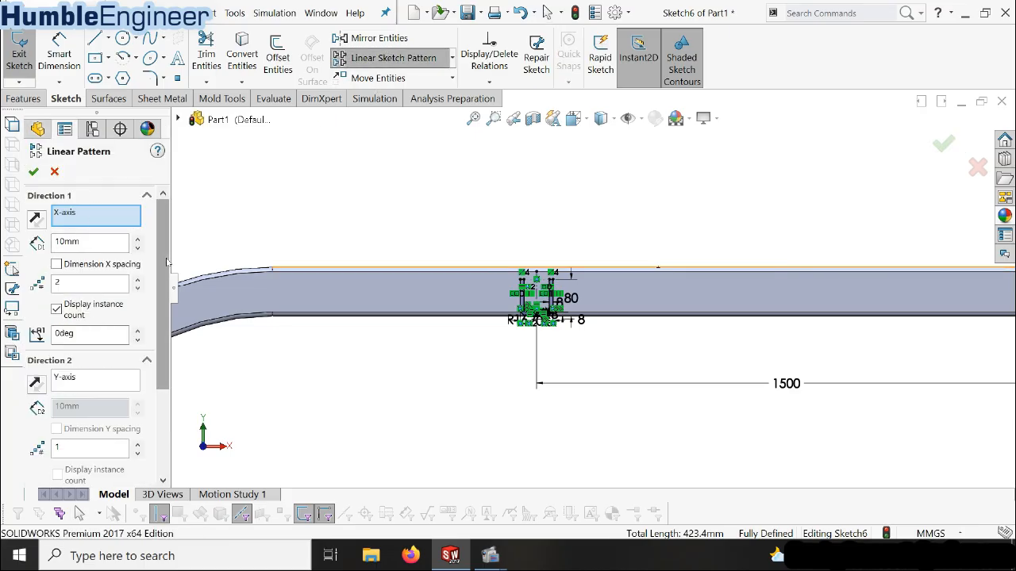
scroll(167, 262, down, 3)
click(112, 450)
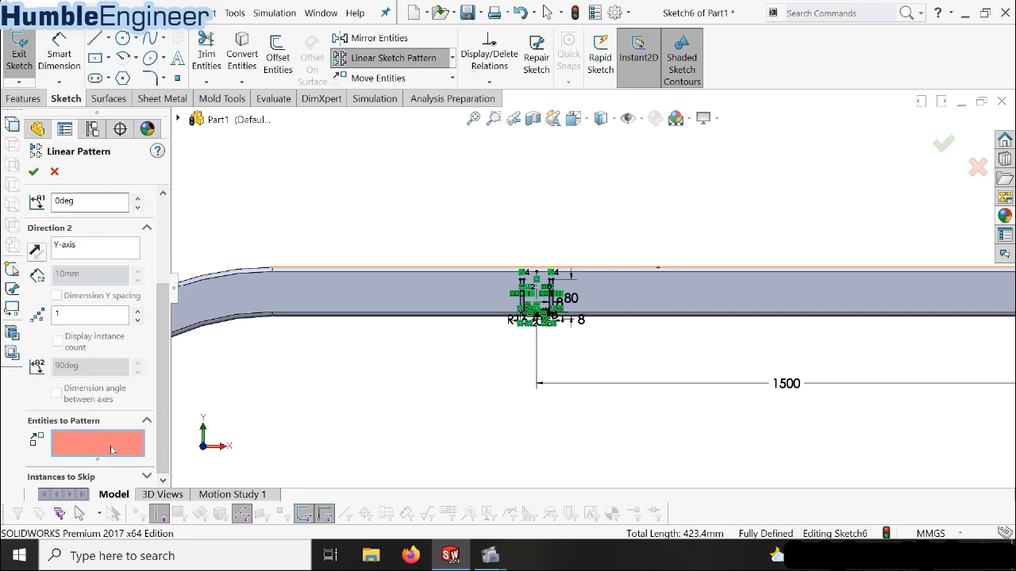
scroll(572, 329, down, 5)
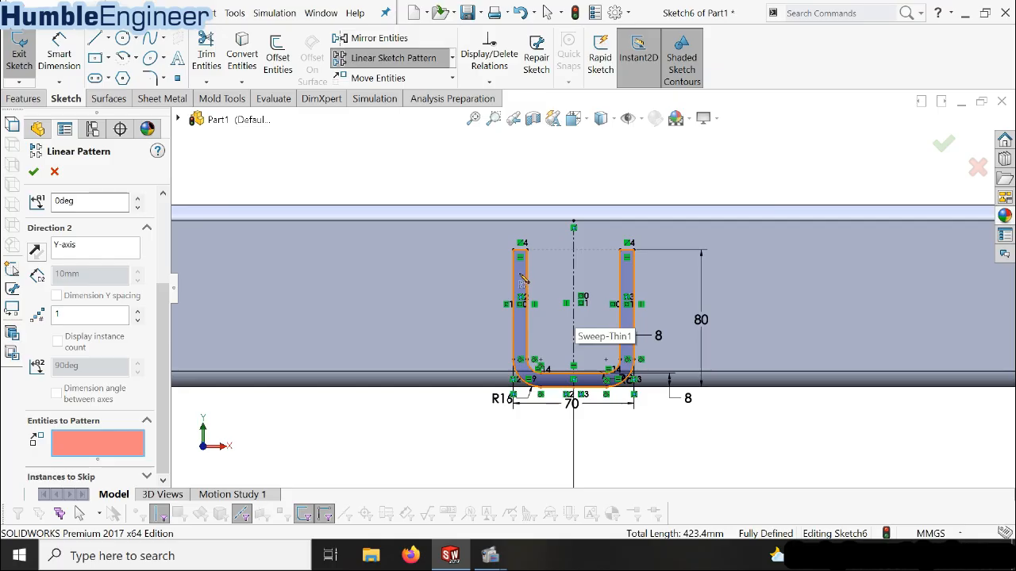
click(519, 272)
scroll(560, 262, up, 4)
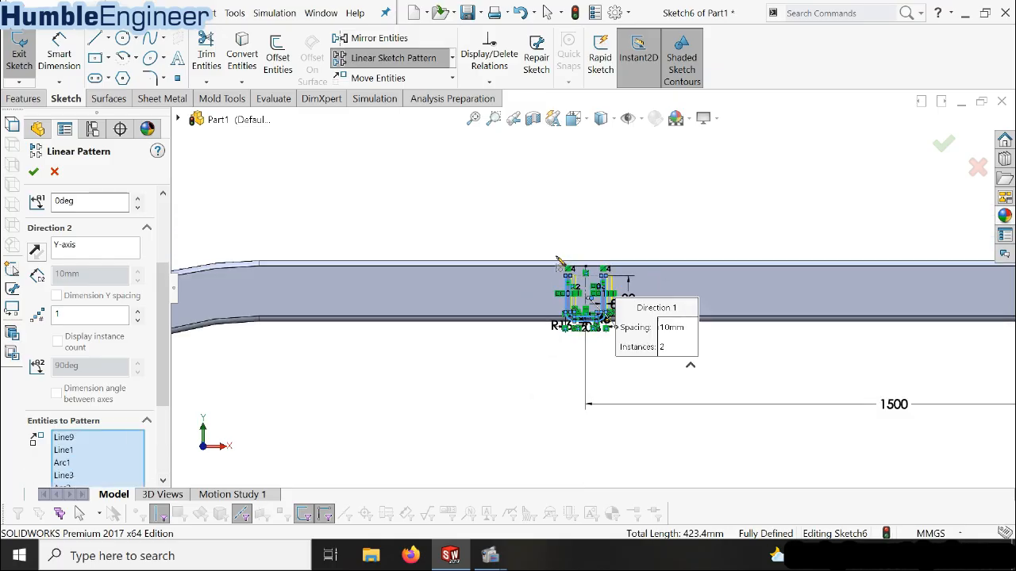
scroll(655, 312, down, 3)
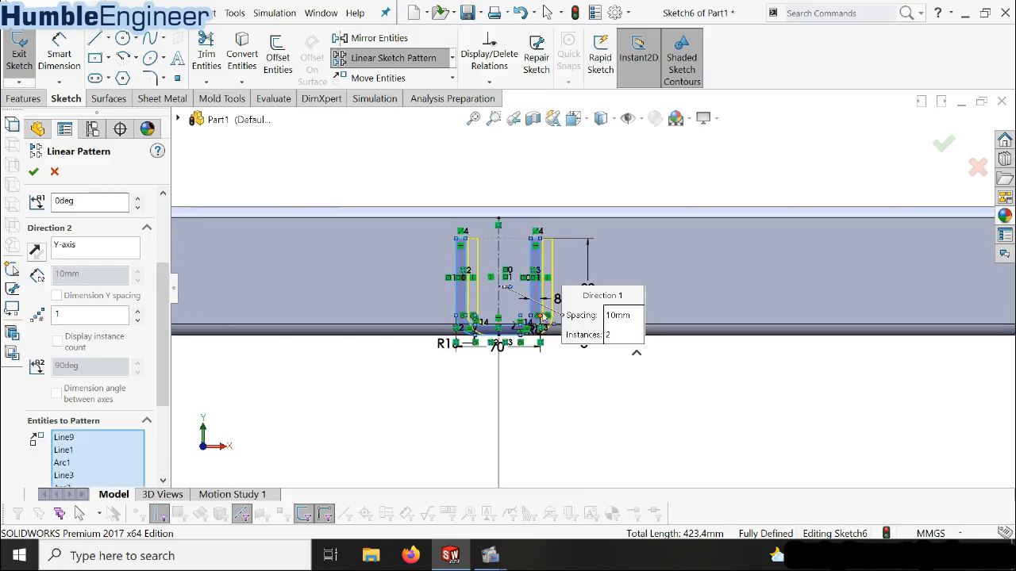
scroll(556, 301, down, 2)
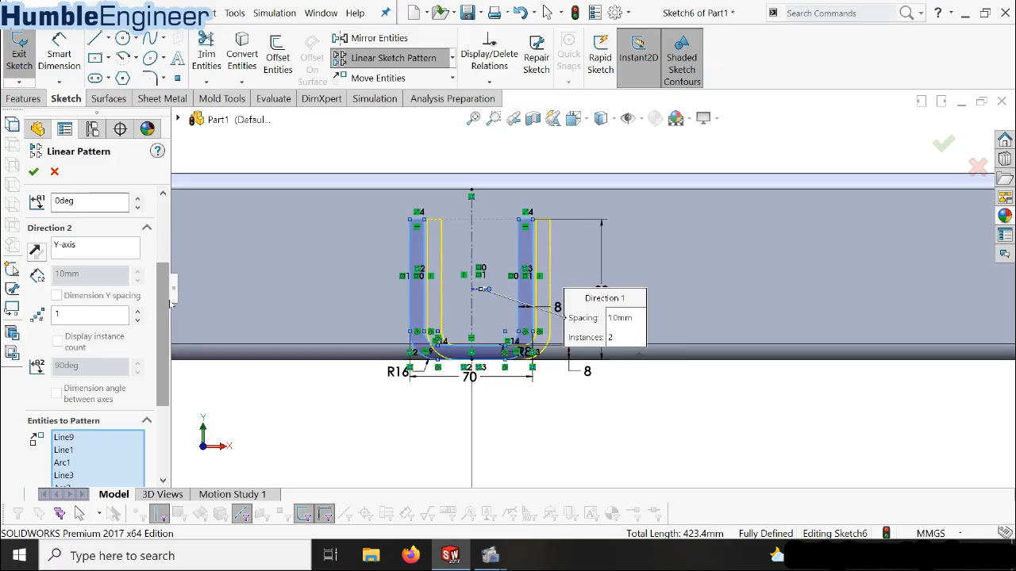
drag(167, 308, 164, 248)
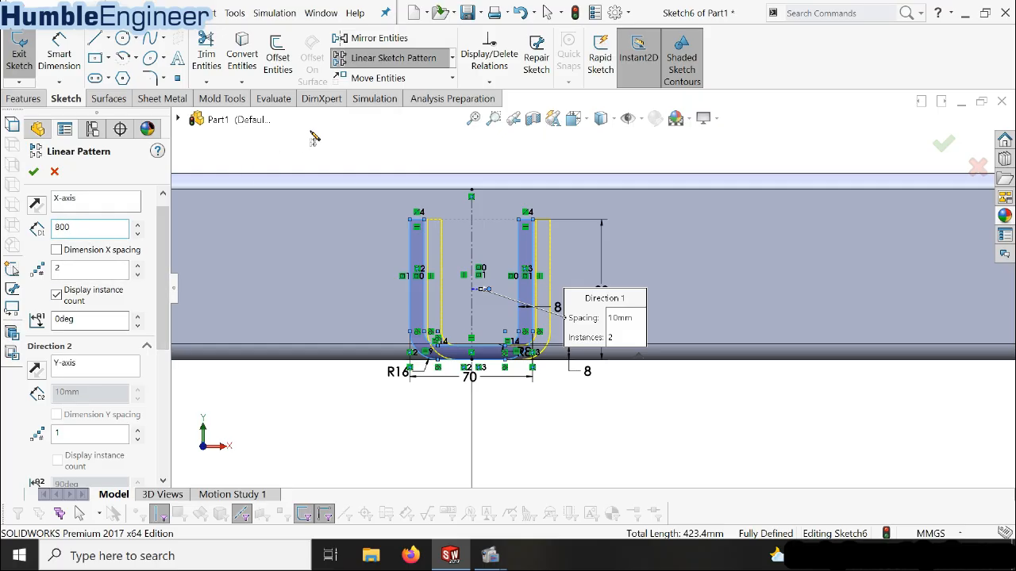
scroll(494, 280, up, 9)
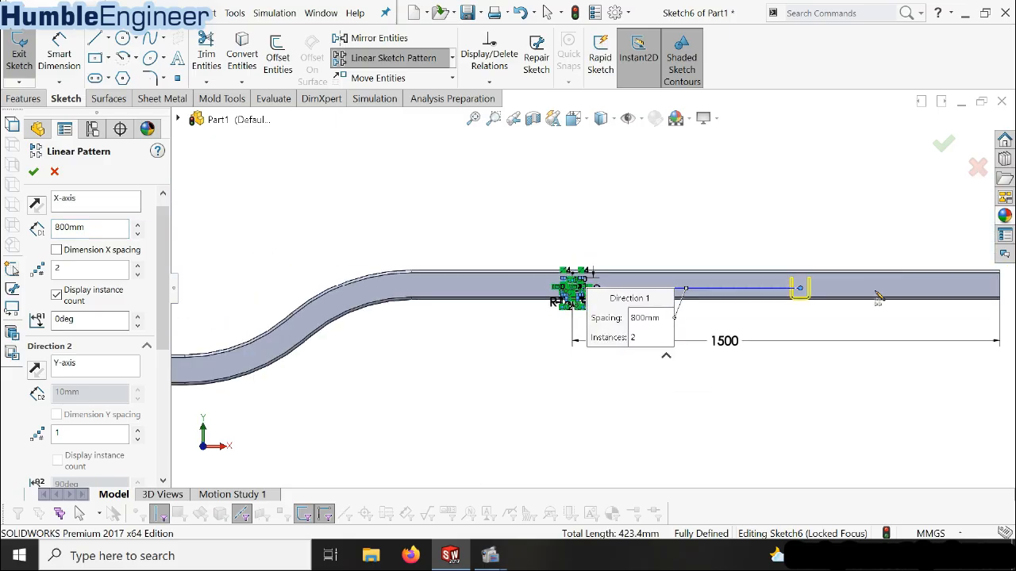
scroll(877, 296, down, 2)
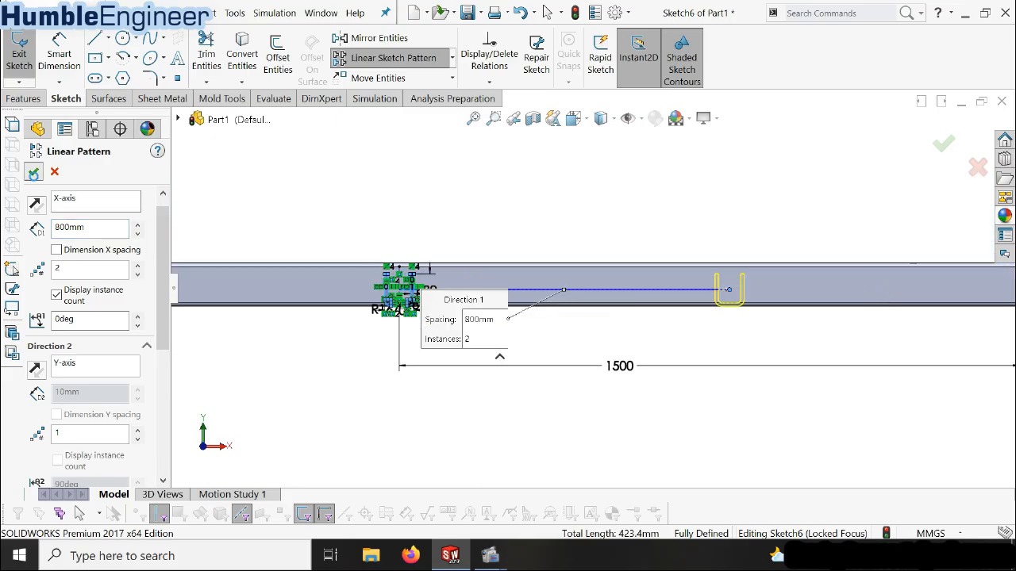
click(33, 173)
Dimension the horizontal distance between the matching inner top corner points of the original and patterned U-profiles as 800 mm, placed above the beam
scroll(698, 293, down, 3)
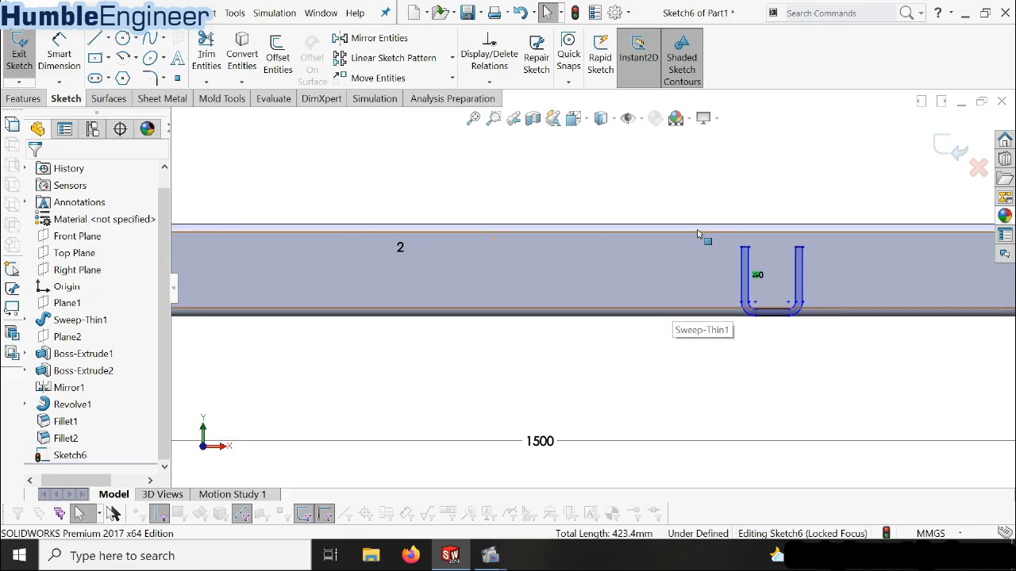
scroll(757, 281, up, 3)
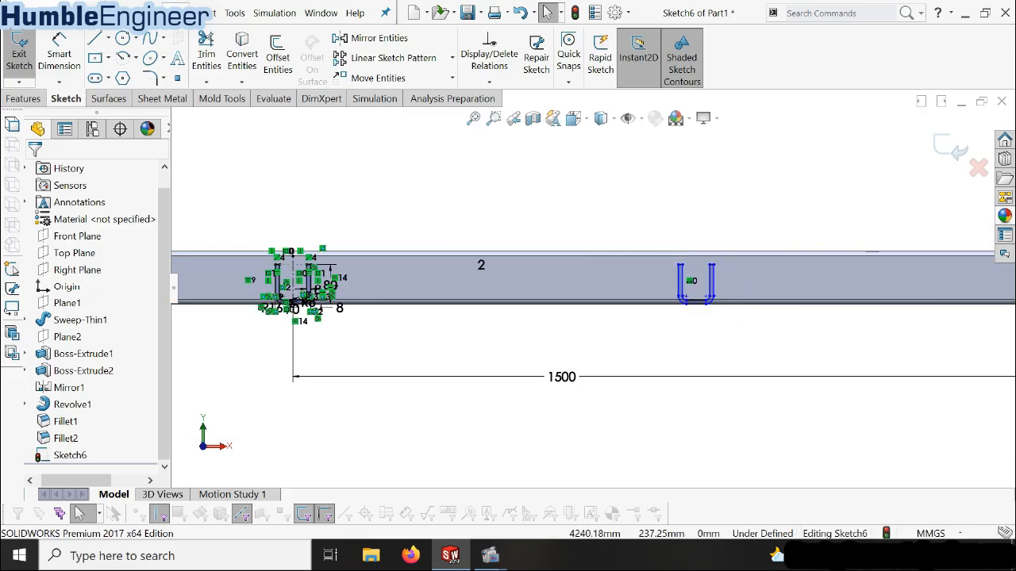
click(60, 53)
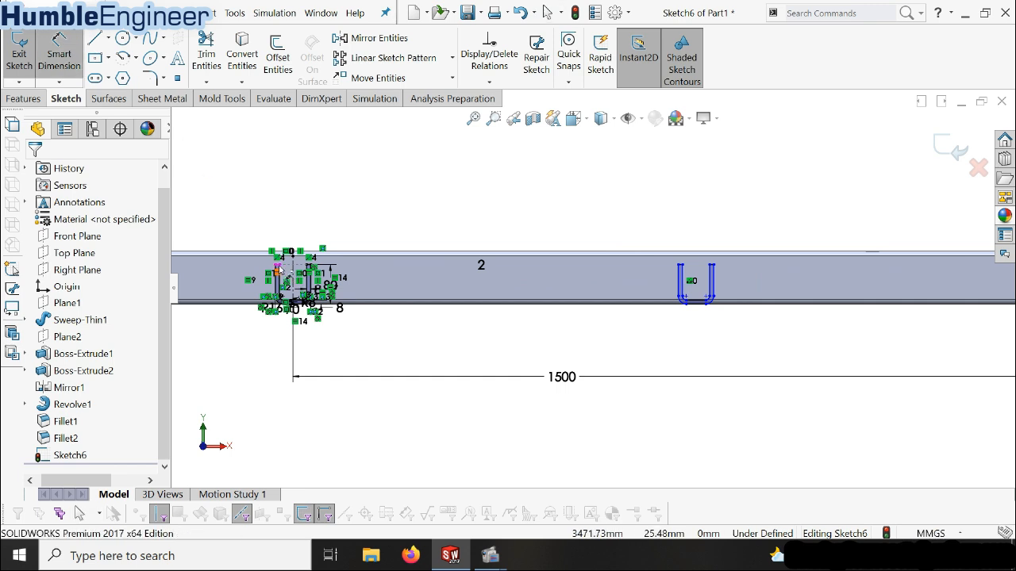
scroll(284, 268, down, 3)
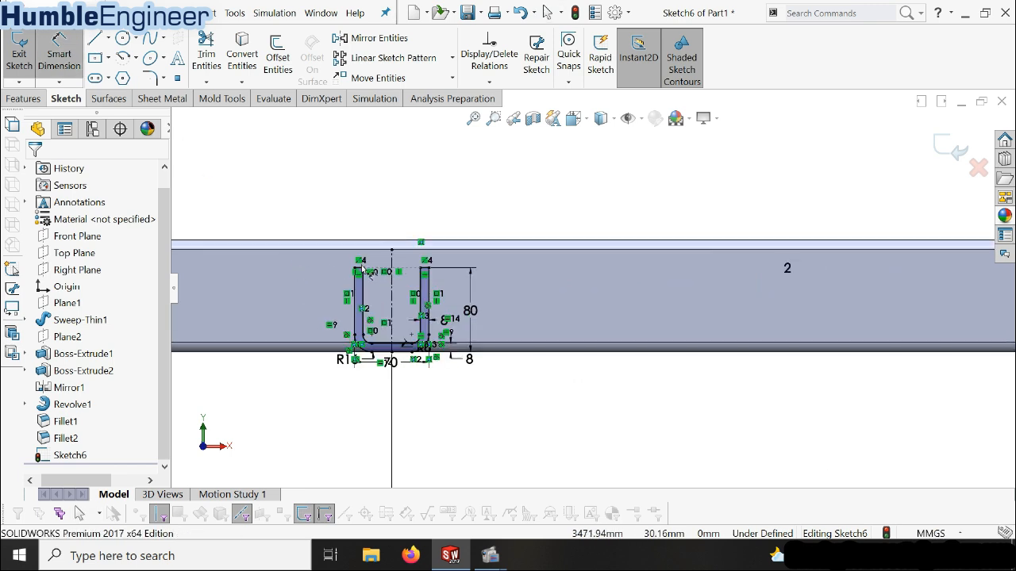
click(365, 270)
scroll(662, 256, up, 7)
scroll(793, 283, down, 3)
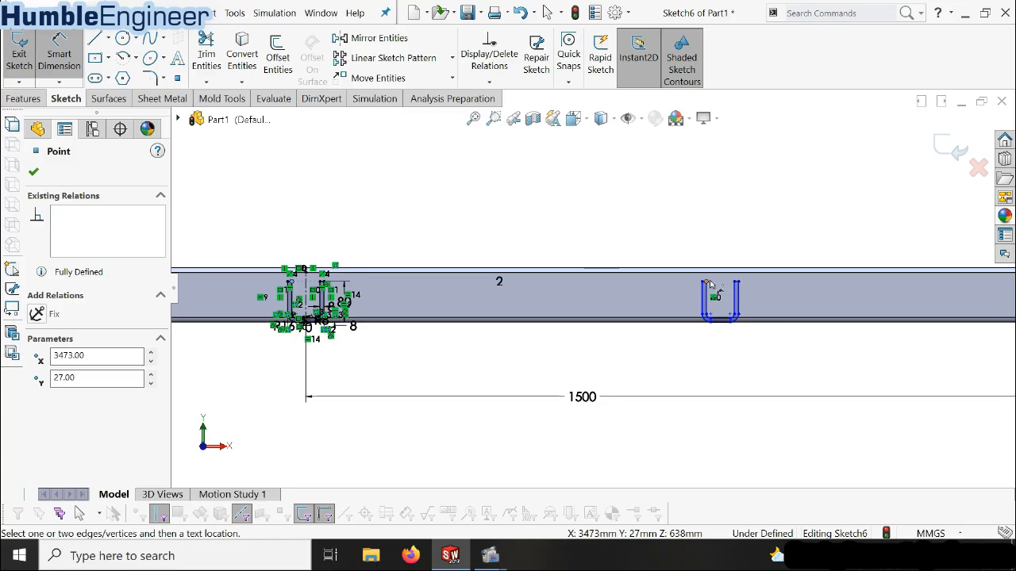
click(706, 283)
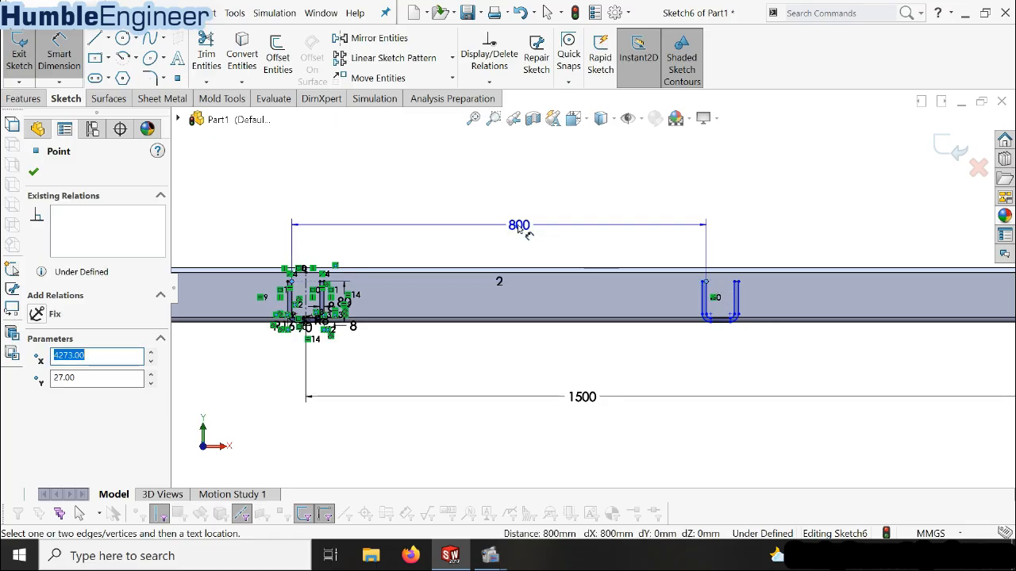
click(511, 230)
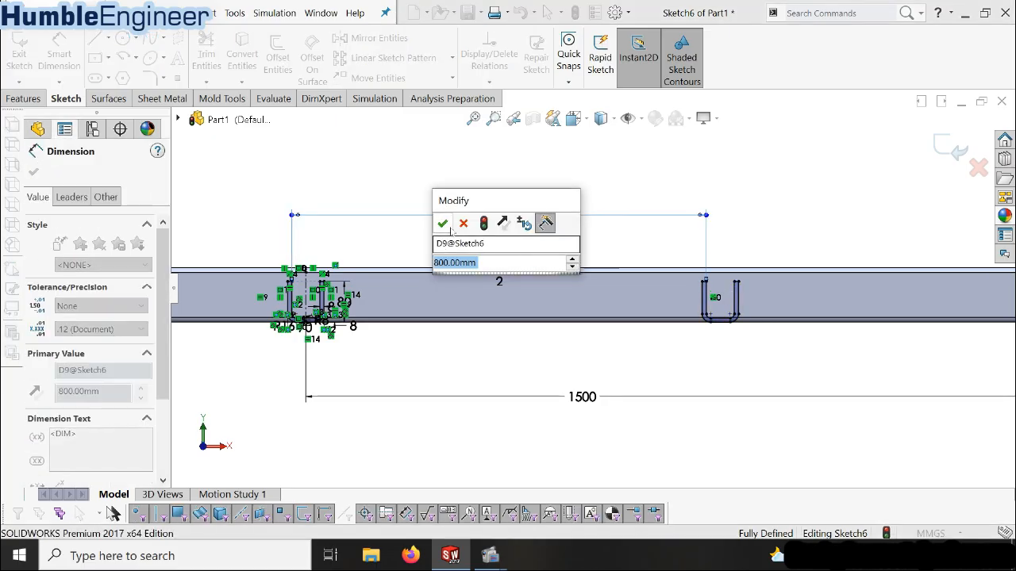
key(Return)
Extrude both U-shaped profiles 70 mm outward from the beam's side face as a blind boss merged with the beam
scroll(590, 289, up, 4)
middle_drag(587, 321, 620, 353)
scroll(583, 278, down, 6)
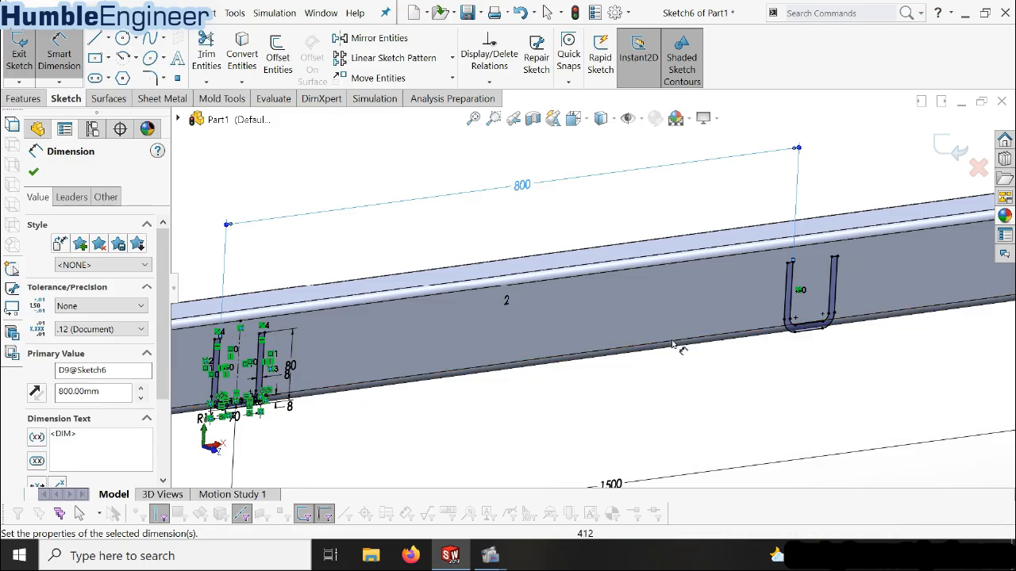
click(23, 104)
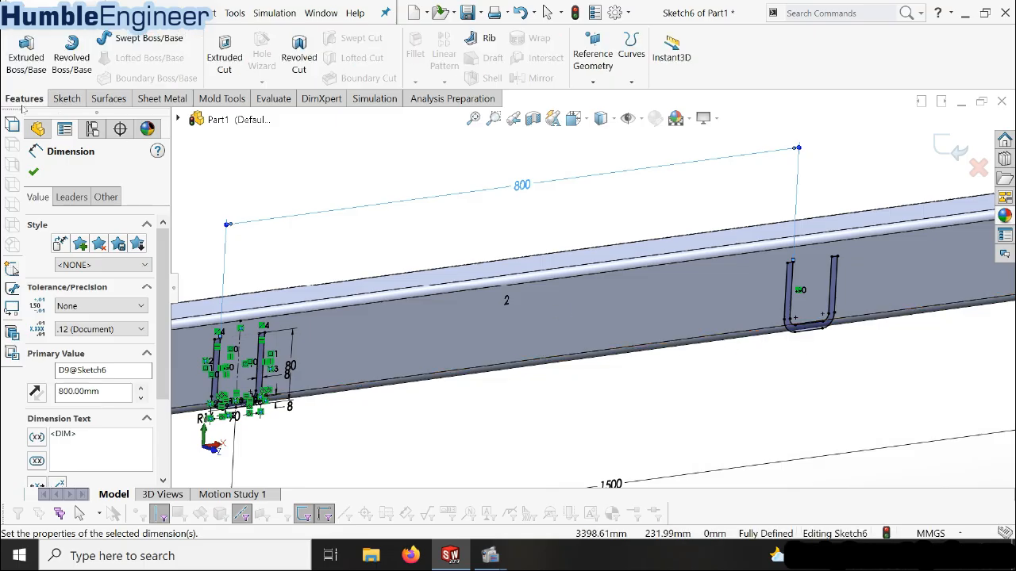
click(26, 52)
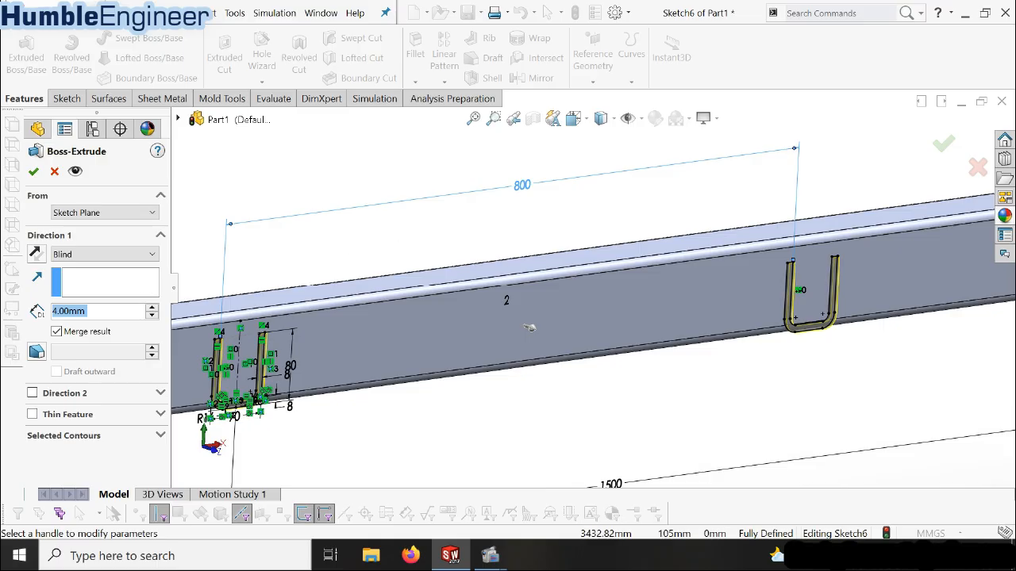
text(70)
key(Return)
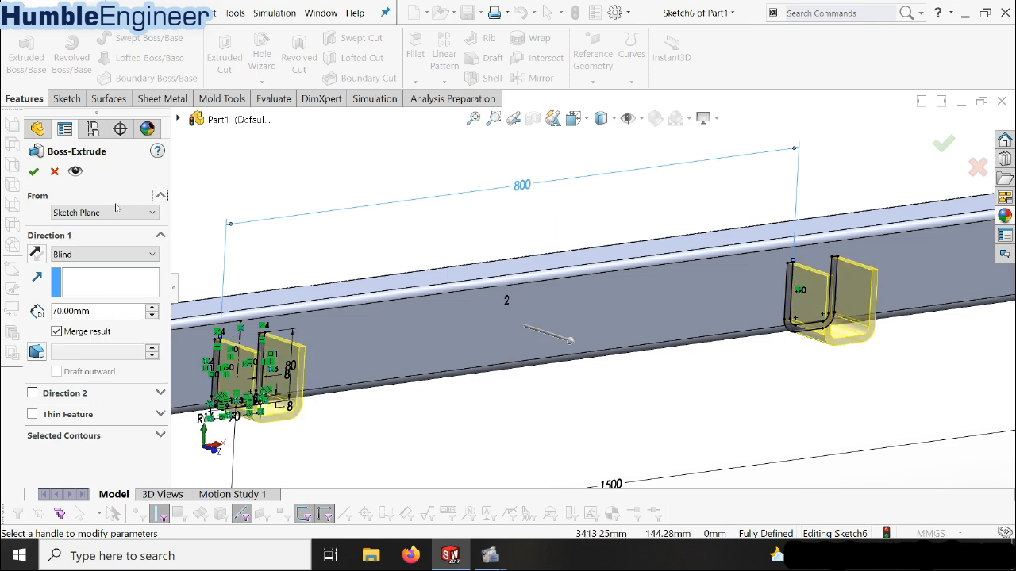
click(33, 173)
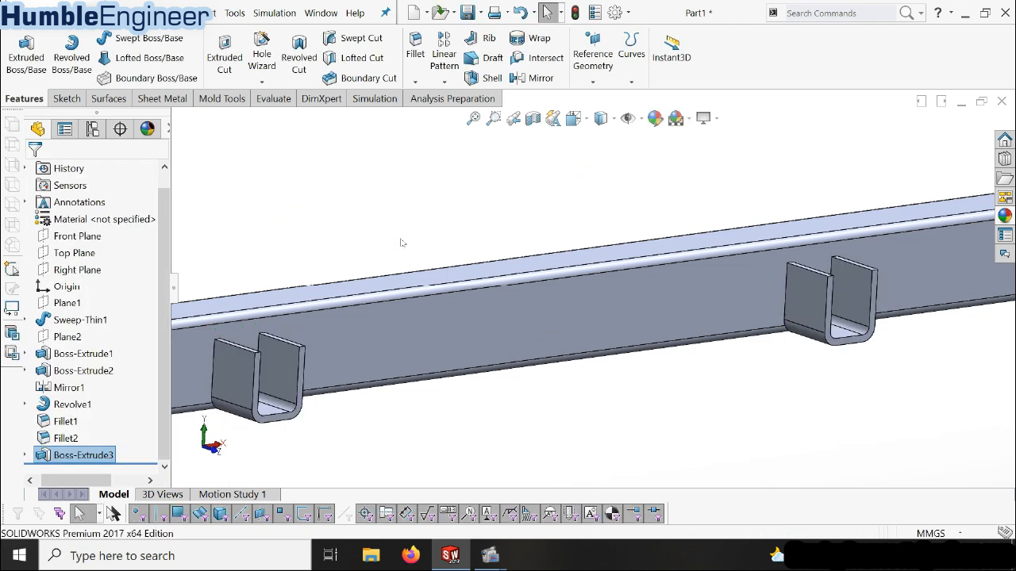
Set up a 50 mm × 45° chamfer on the outer top corner edges of both arms of the original U-bracket
scroll(564, 297, up, 5)
middle_drag(564, 297, 634, 288)
scroll(634, 288, down, 2)
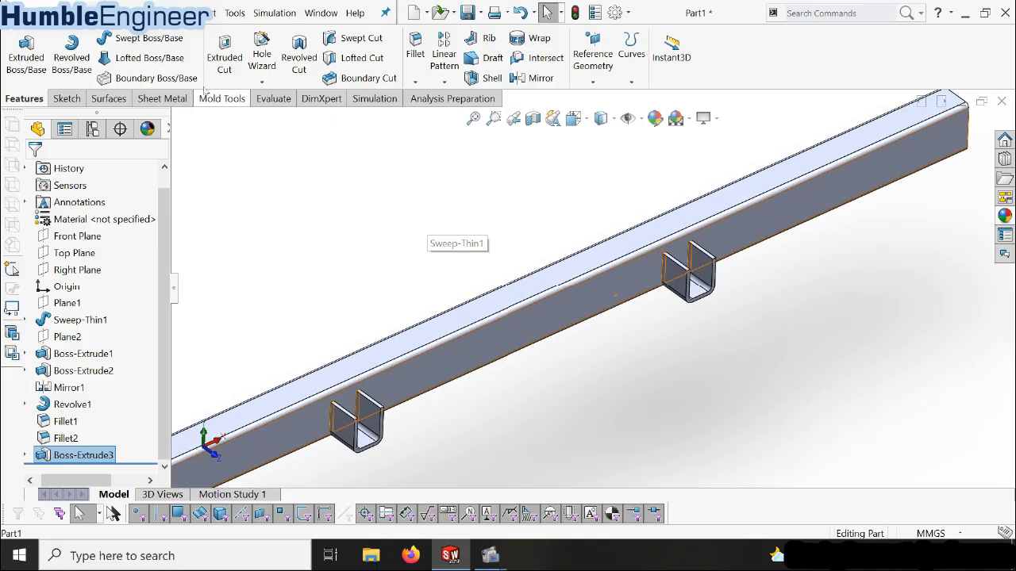
click(416, 82)
click(436, 147)
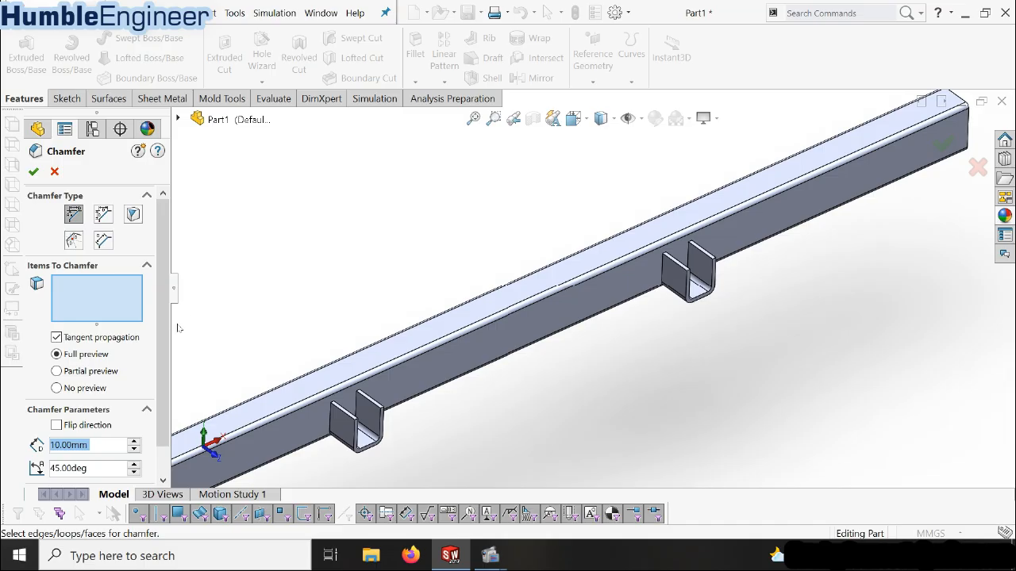
text(50)
key(Return)
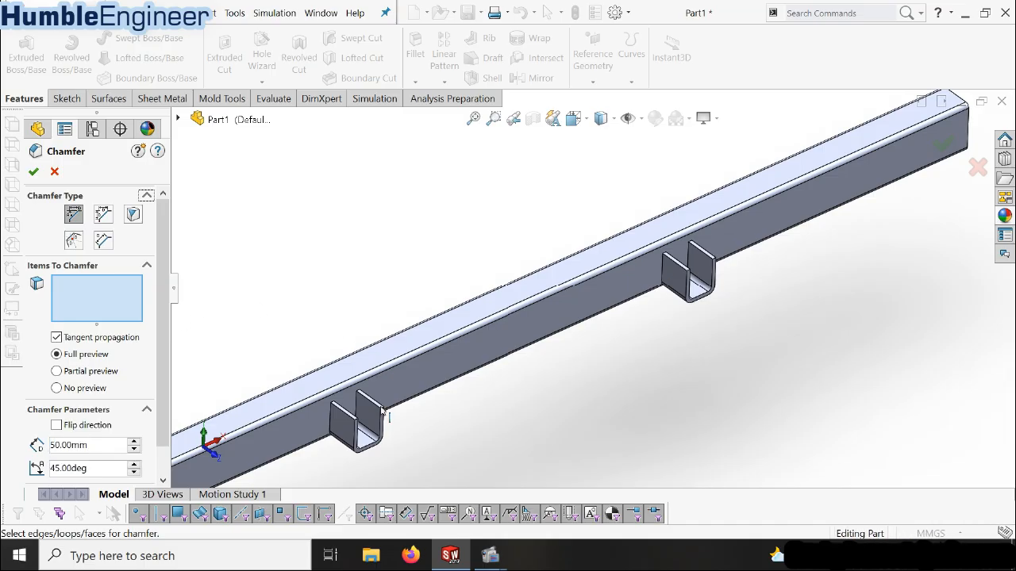
scroll(472, 389, down, 3)
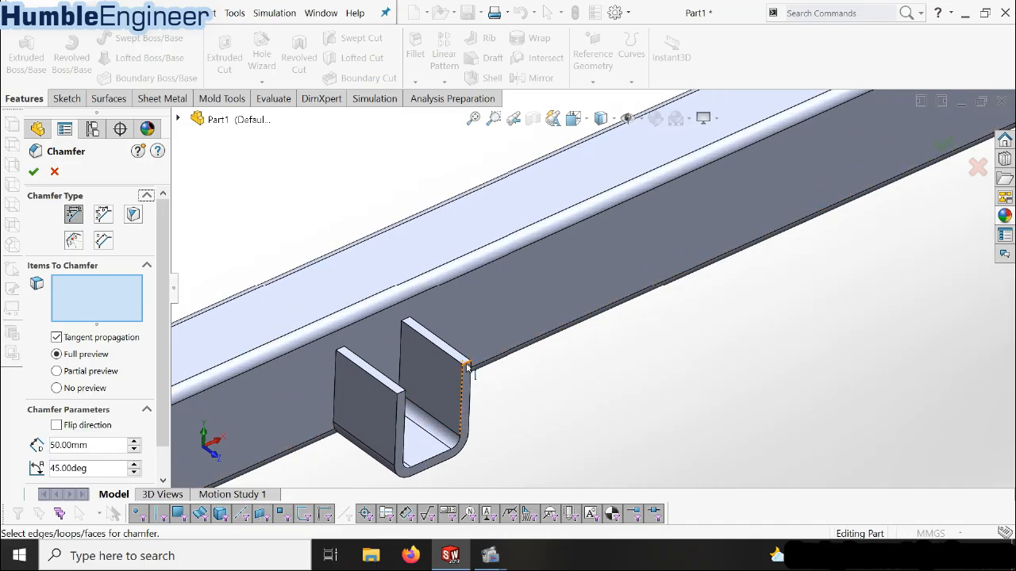
click(463, 377)
click(404, 394)
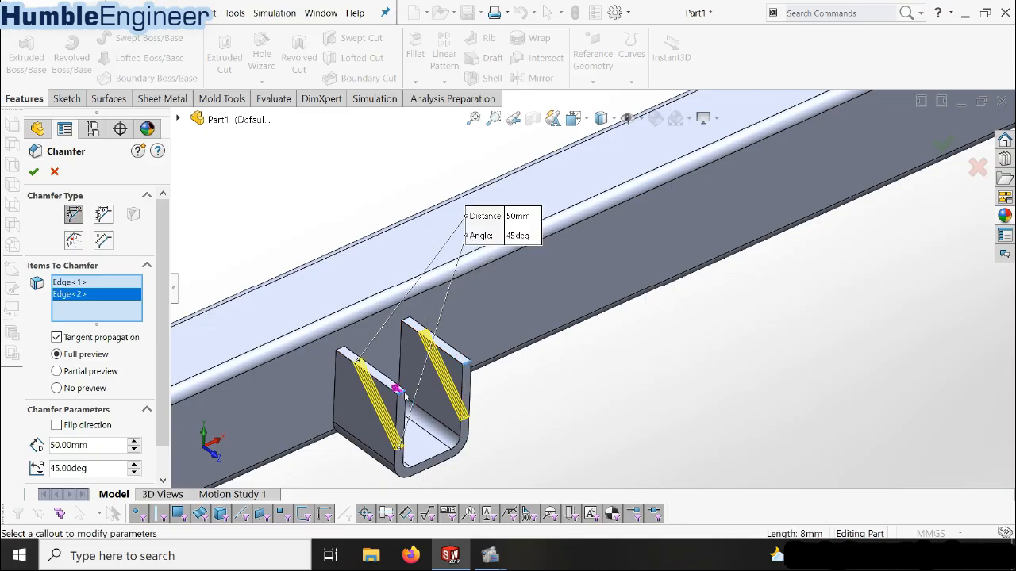
Add the outer top corner edges of the patterned U-bracket's two arms to the 50 mm chamfer and complete it
scroll(412, 391, up, 5)
scroll(876, 196, down, 5)
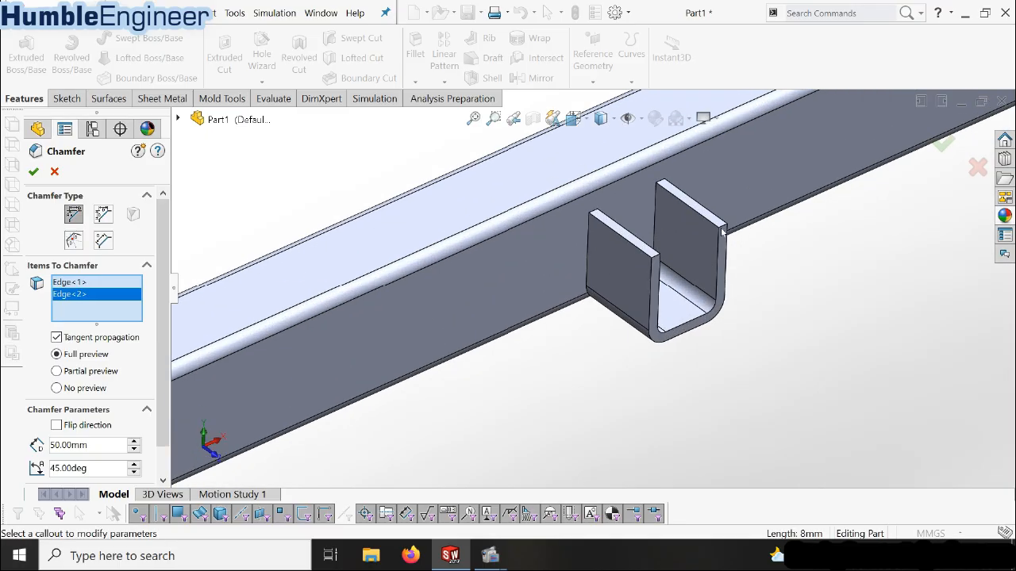
click(724, 230)
click(651, 253)
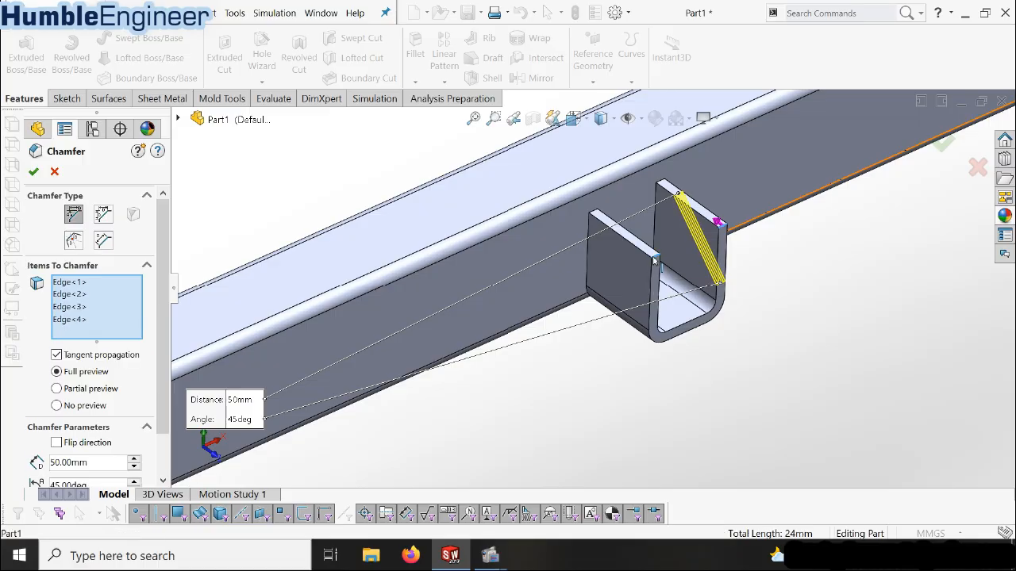
scroll(408, 313, up, 3)
scroll(413, 333, down, 4)
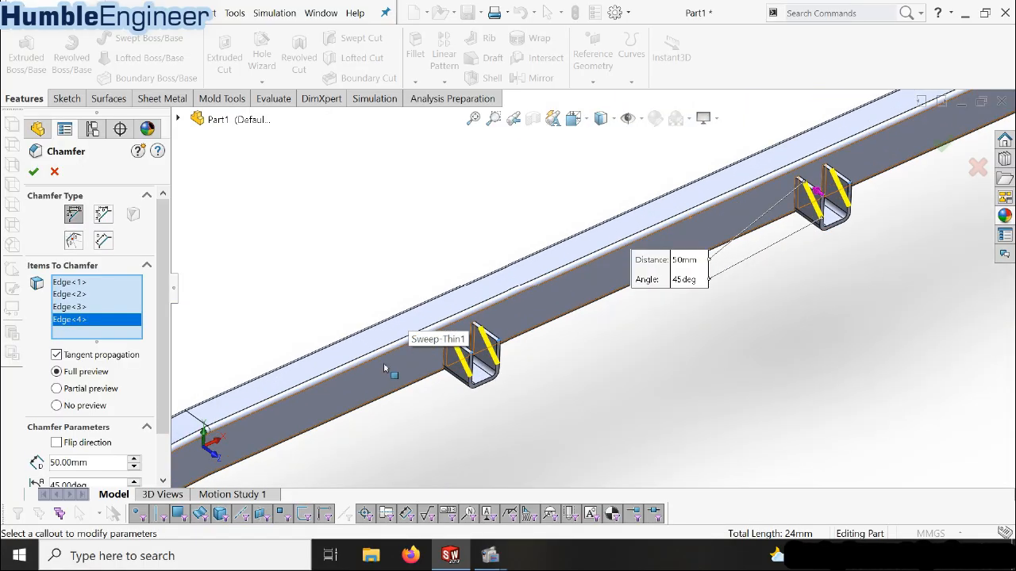
click(33, 173)
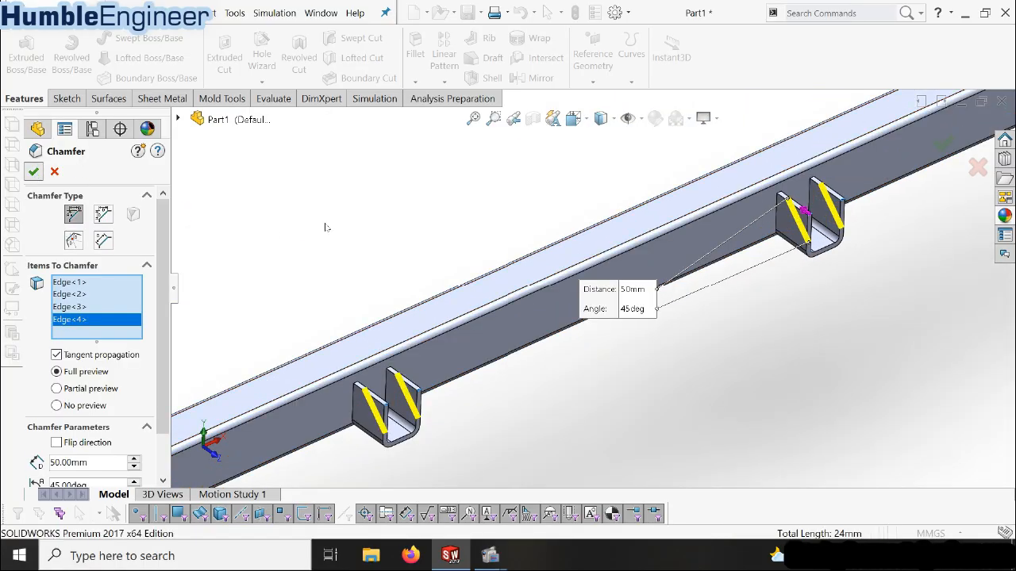
Start a new sketch on the inner floor face of the patterned U-bracket
scroll(617, 290, up, 3)
middle_drag(622, 287, 612, 325)
scroll(714, 277, down, 2)
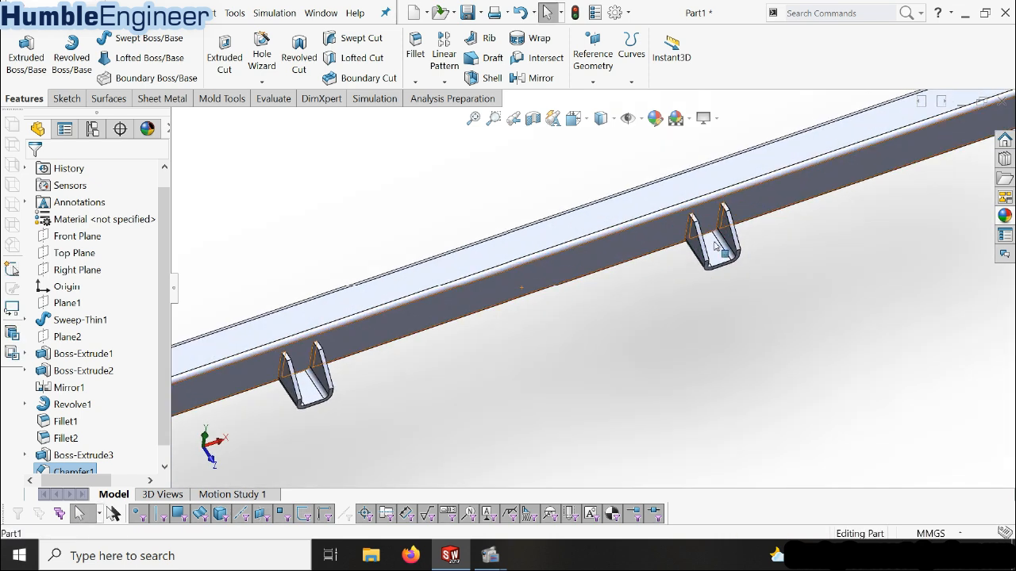
click(712, 255)
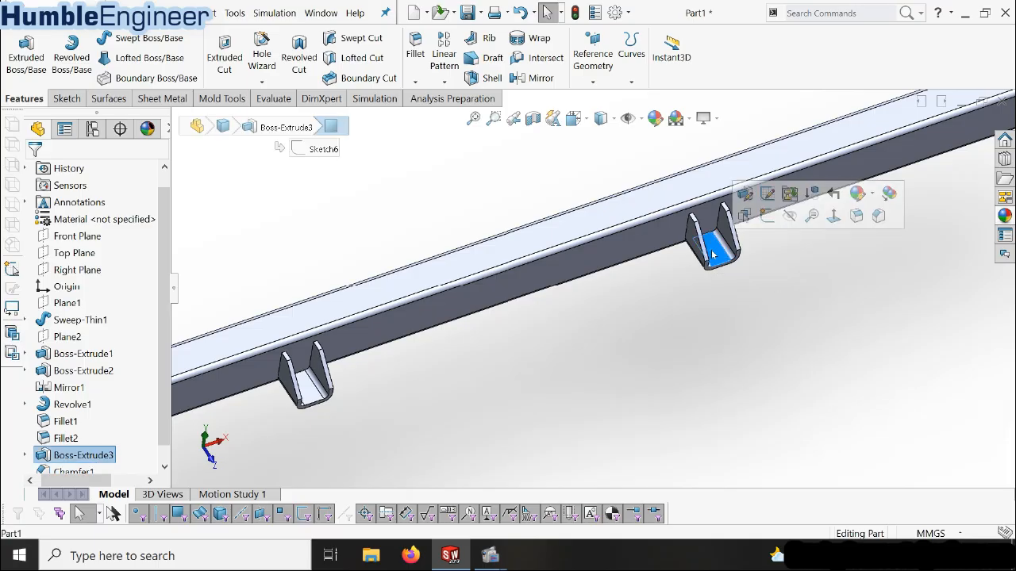
click(725, 272)
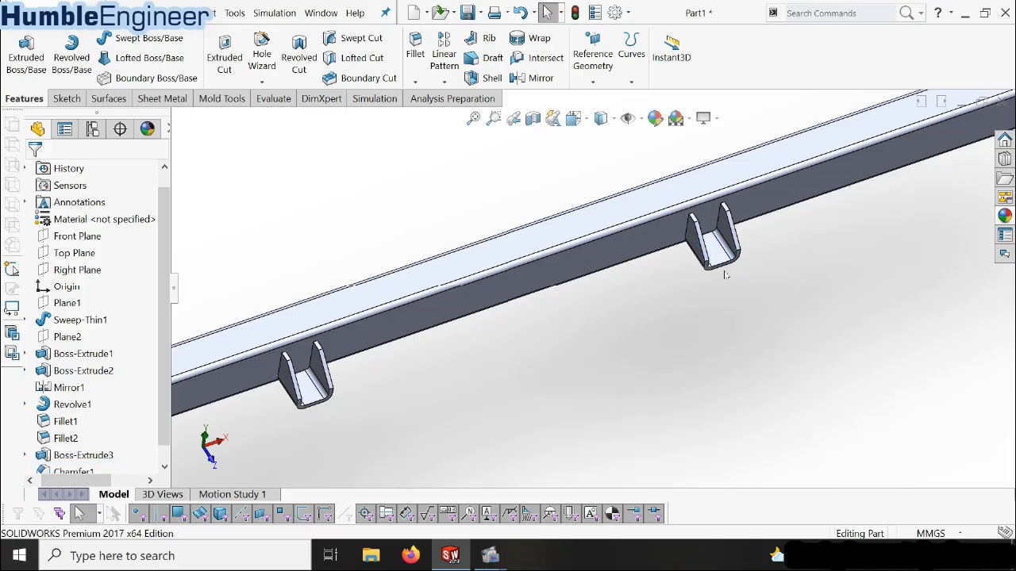
click(716, 256)
click(769, 221)
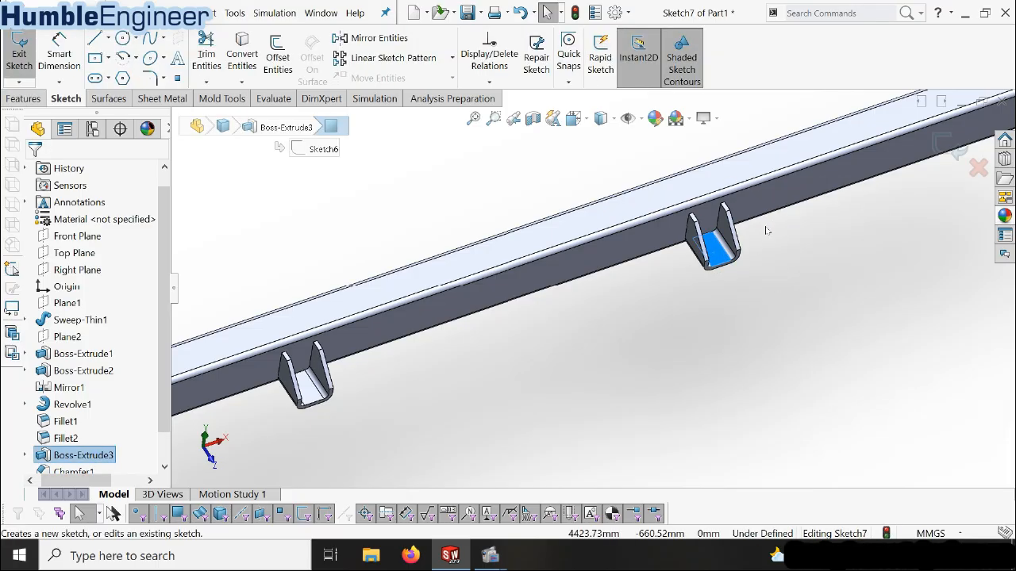
click(88, 455)
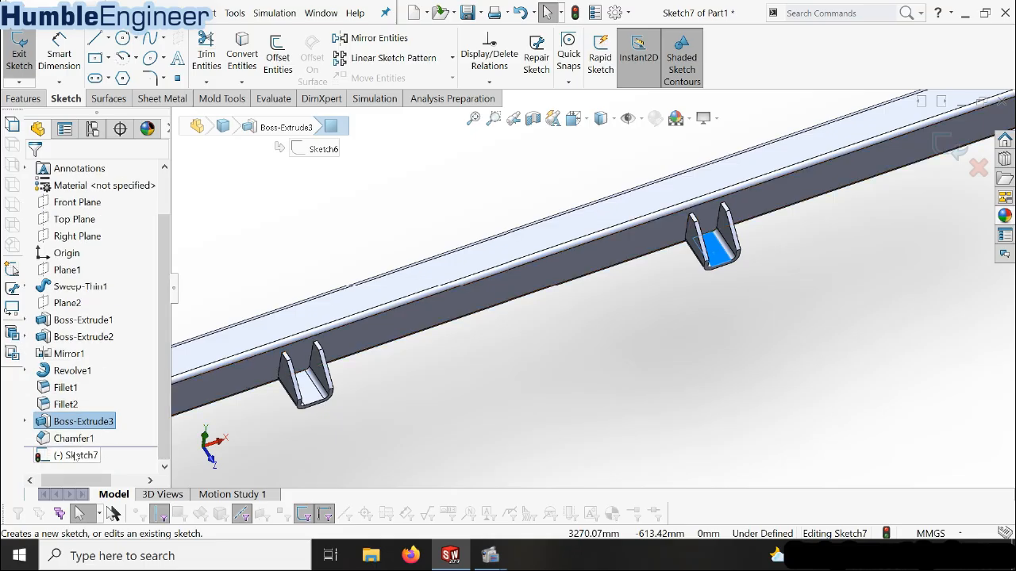
click(109, 442)
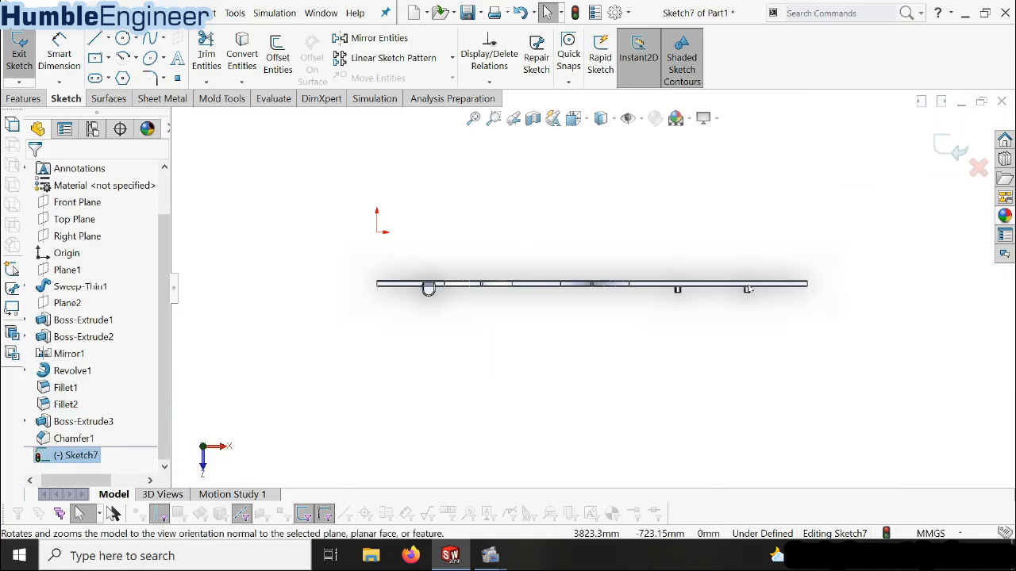
Draw a vertical centerline along the middle of the original U-bracket's floor, from the beam side to its free edge
scroll(635, 286, down, 8)
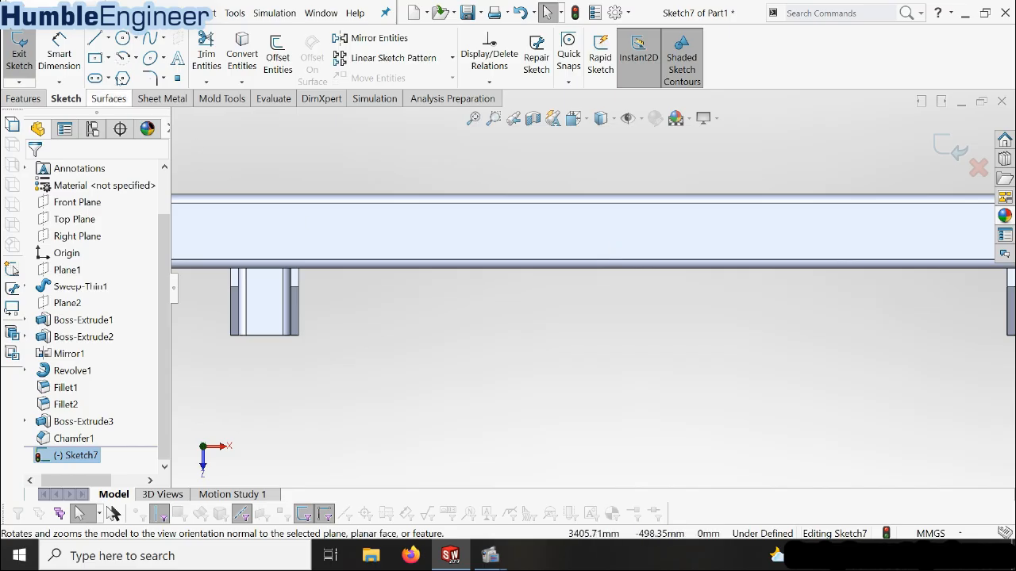
click(108, 38)
click(111, 77)
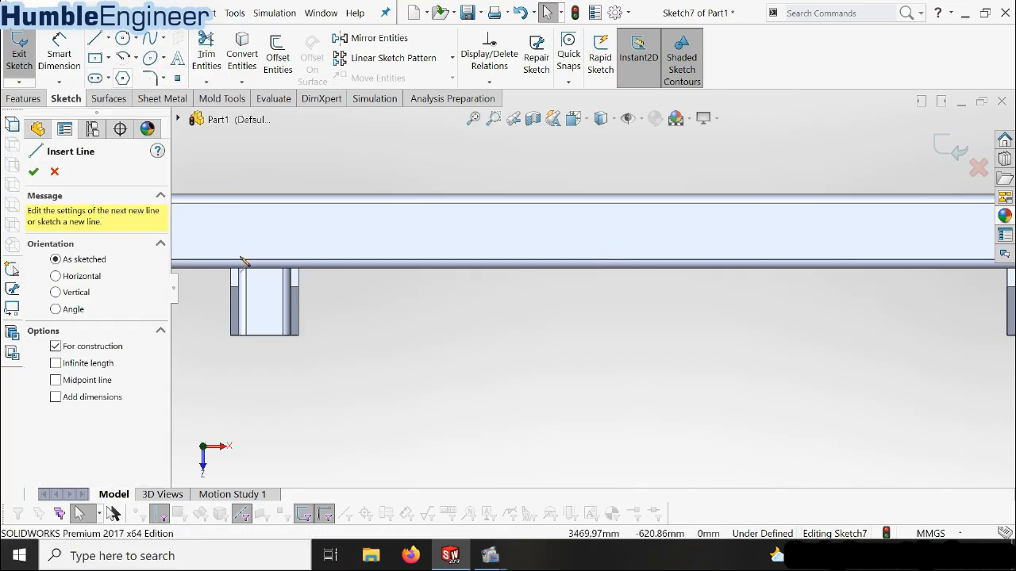
click(264, 268)
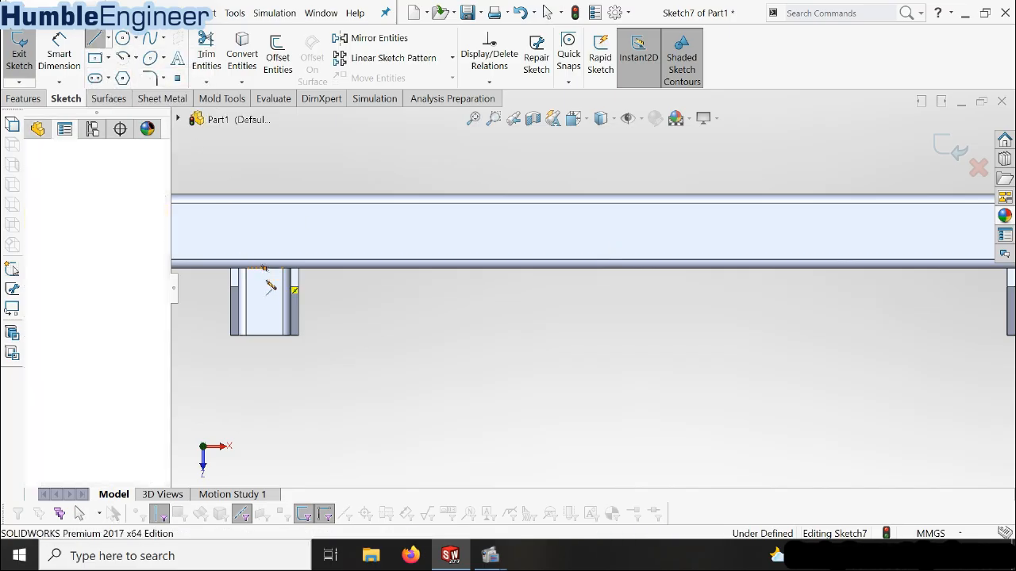
click(265, 335)
key(Escape)
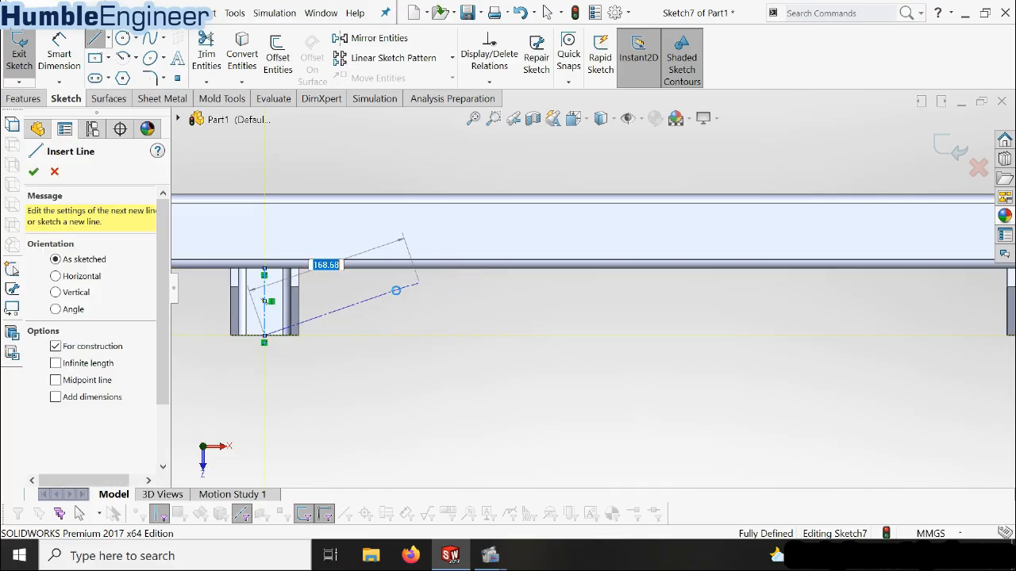
key(Escape)
Draw a matching vertical centerline along the middle of the patterned U-bracket's floor, from the beam side to its free edge
scroll(394, 294, up, 4)
scroll(825, 300, down, 5)
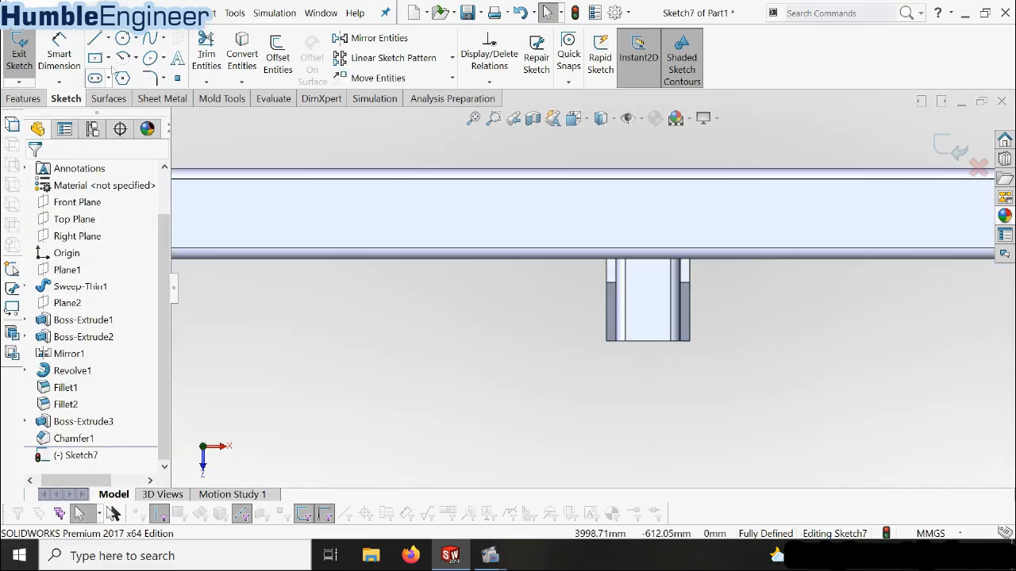
click(108, 38)
click(111, 77)
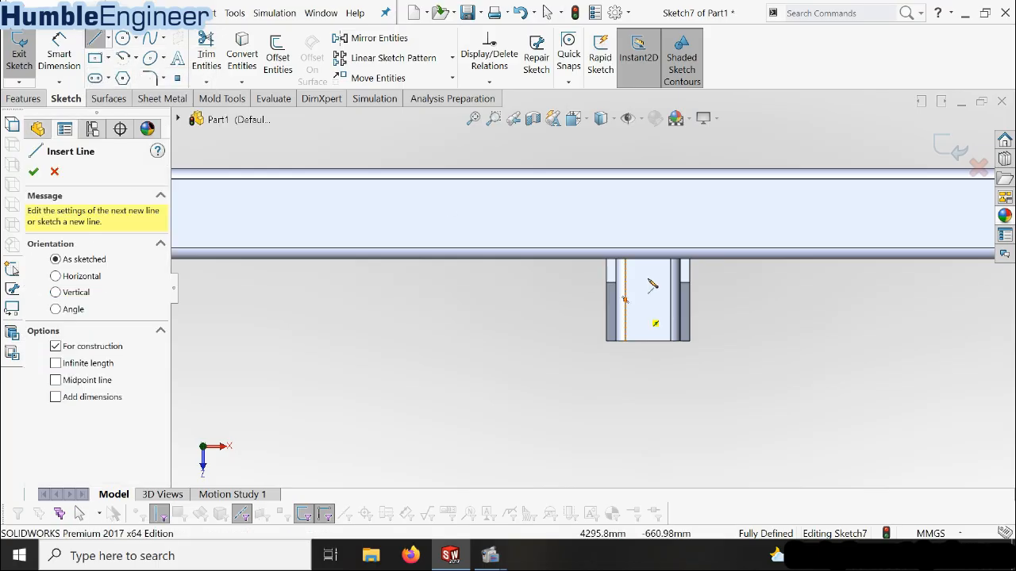
click(648, 262)
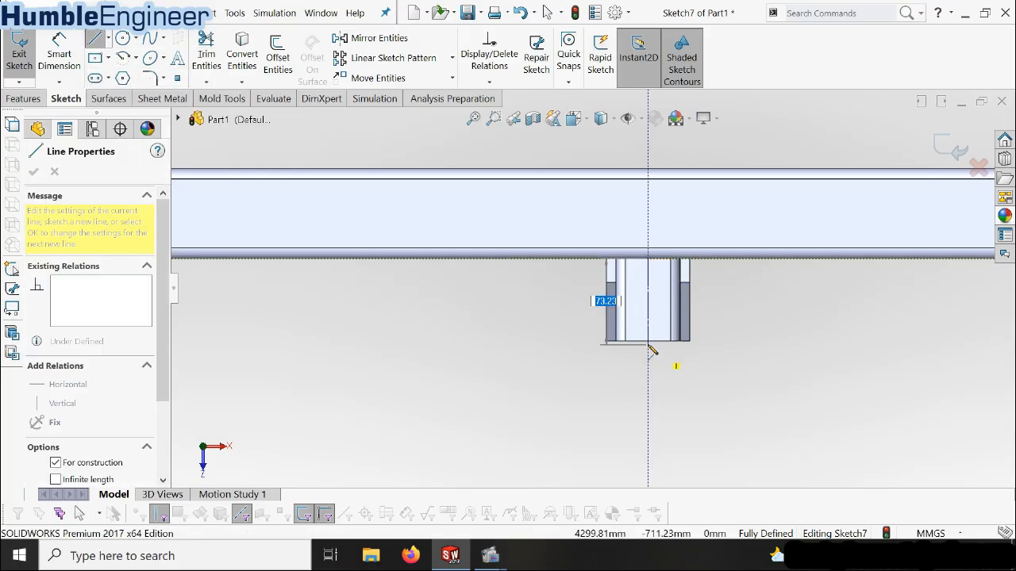
click(647, 347)
key(Escape)
key(Escape)
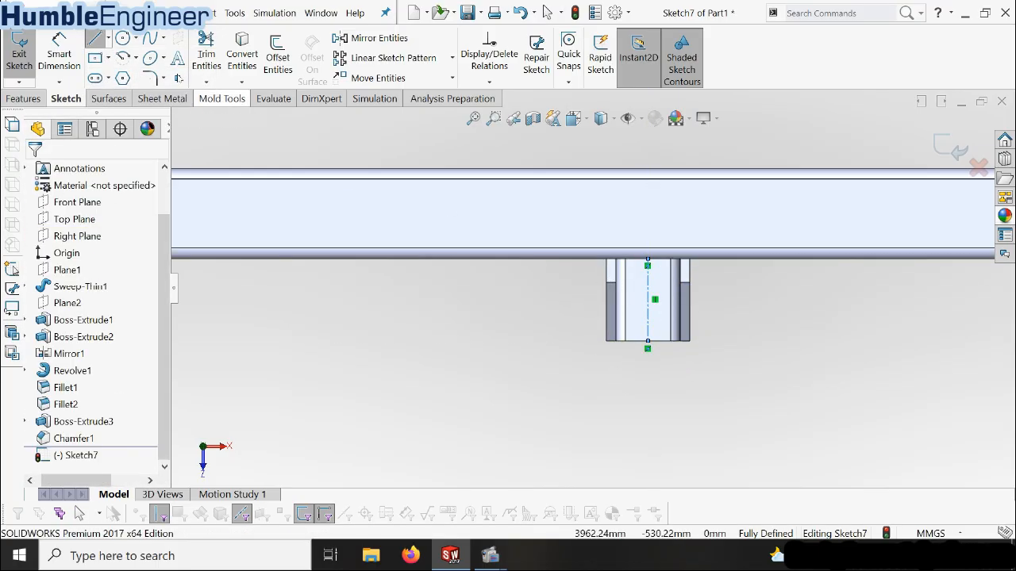
Sketch a circle centred on the midpoint of the patterned U-bracket's centerline and dimension its diameter as 21 mm
click(122, 38)
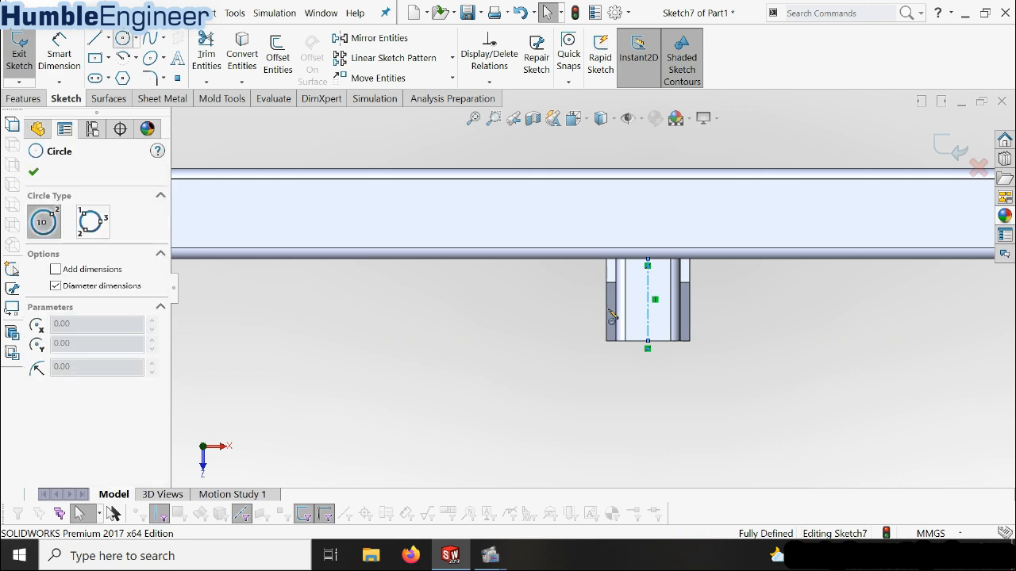
click(648, 300)
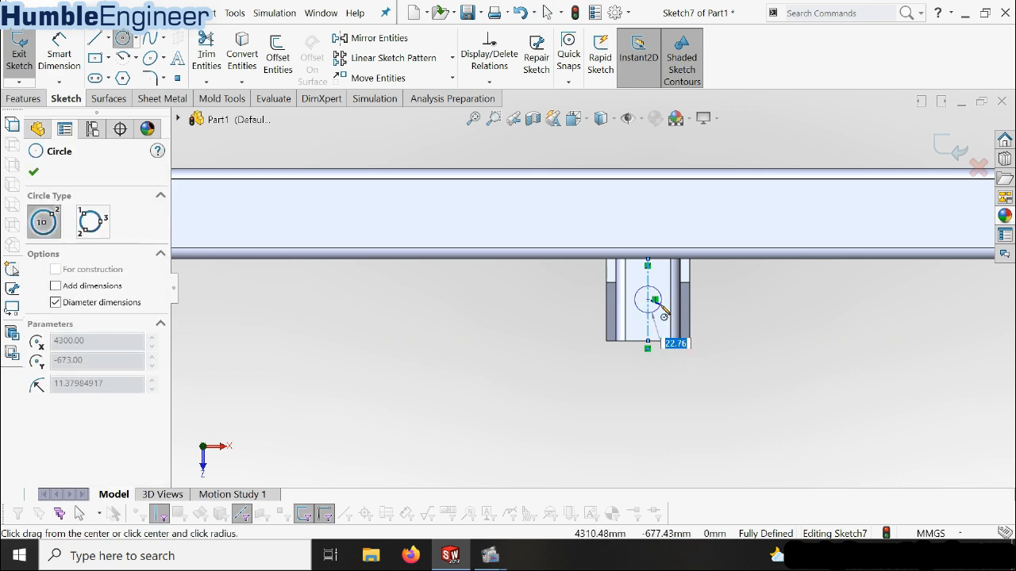
click(654, 300)
key(Escape)
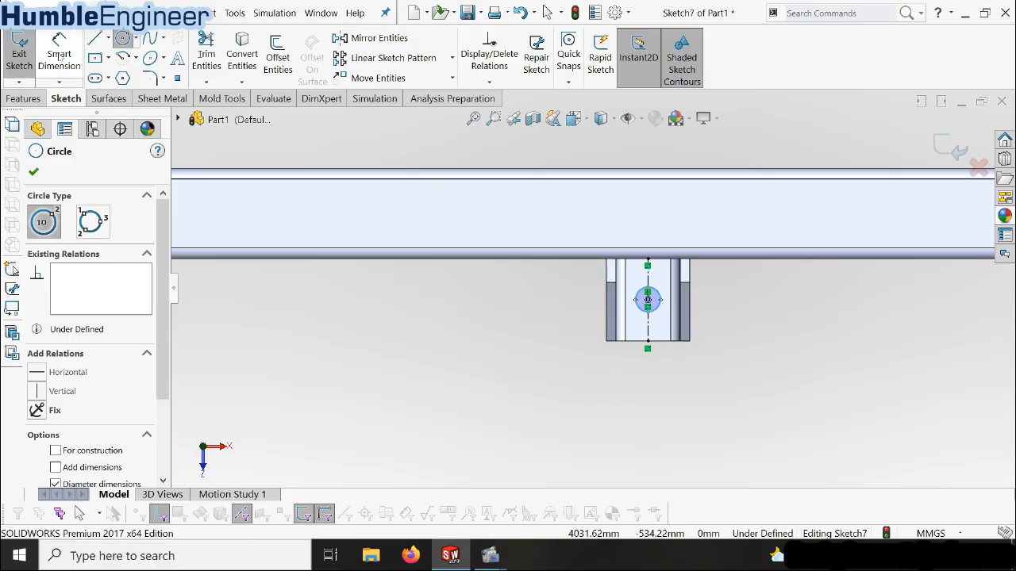
click(657, 308)
click(705, 312)
key(Return)
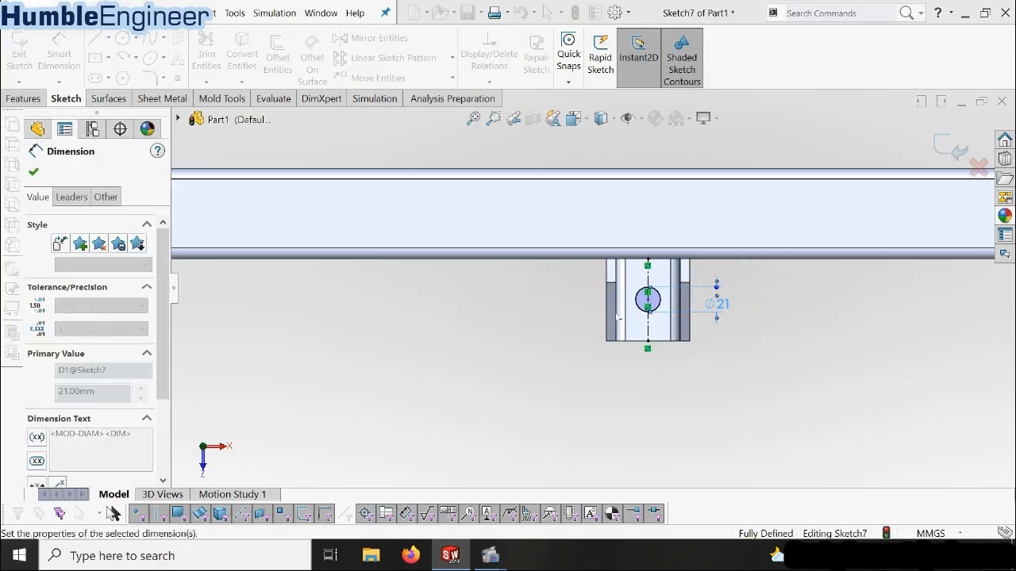
Sketch a circle centred on the midpoint of the original U-bracket's centerline and dimension its diameter as 21 mm
scroll(614, 313, up, 3)
scroll(300, 333, up, 2)
scroll(274, 279, down, 5)
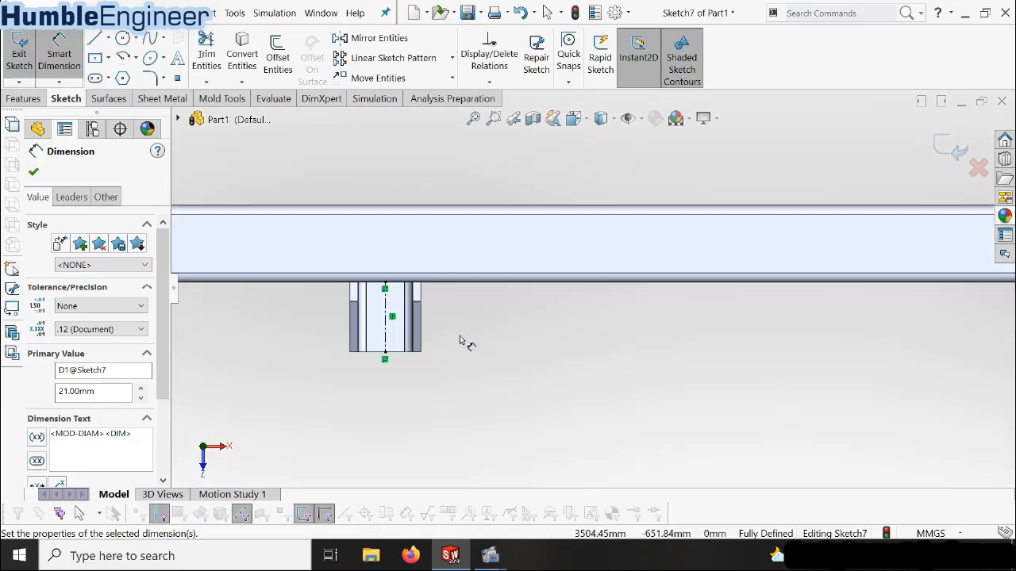
scroll(454, 337, down, 5)
click(122, 38)
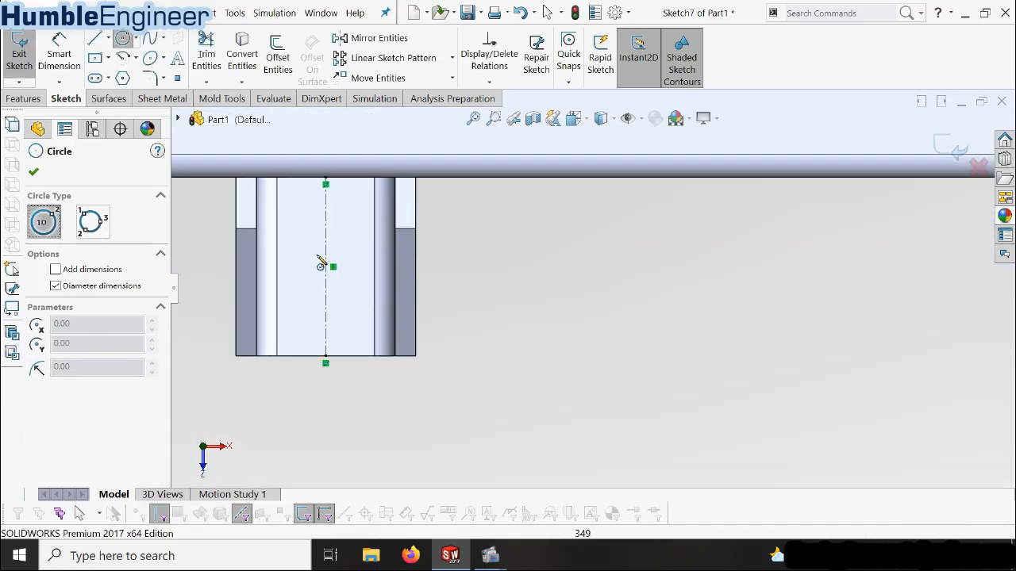
click(333, 267)
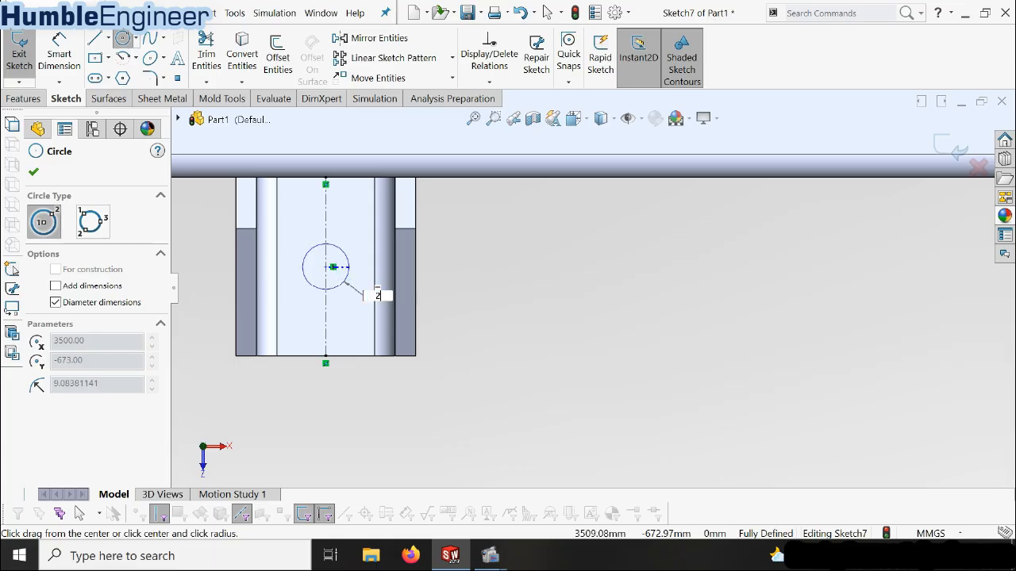
click(353, 273)
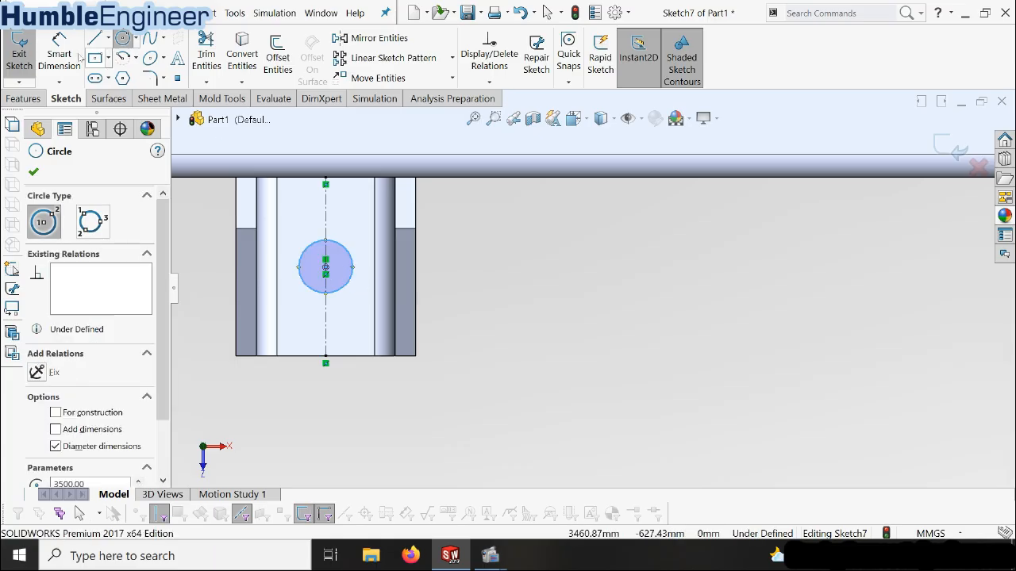
key(Escape)
click(346, 254)
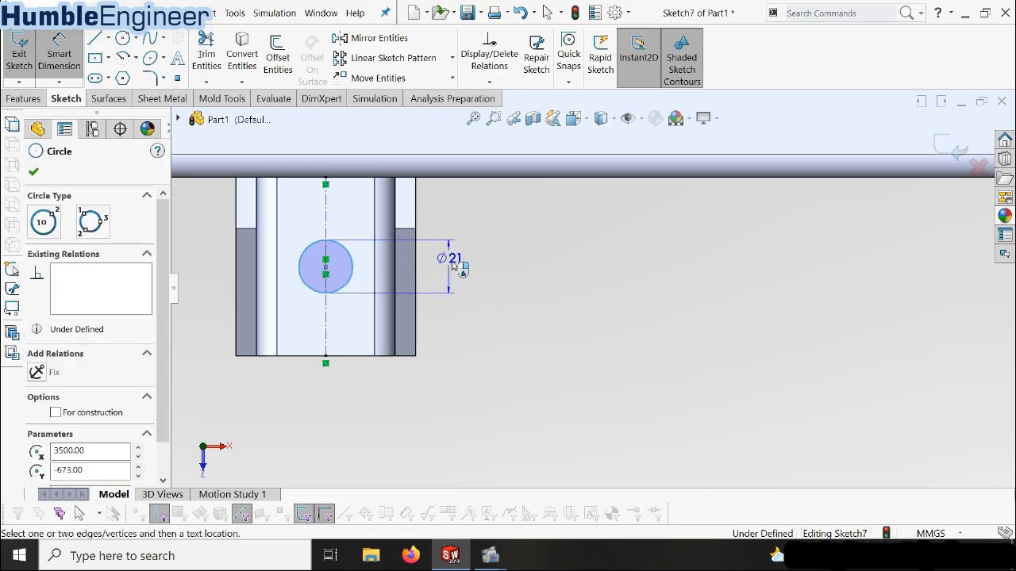
click(455, 275)
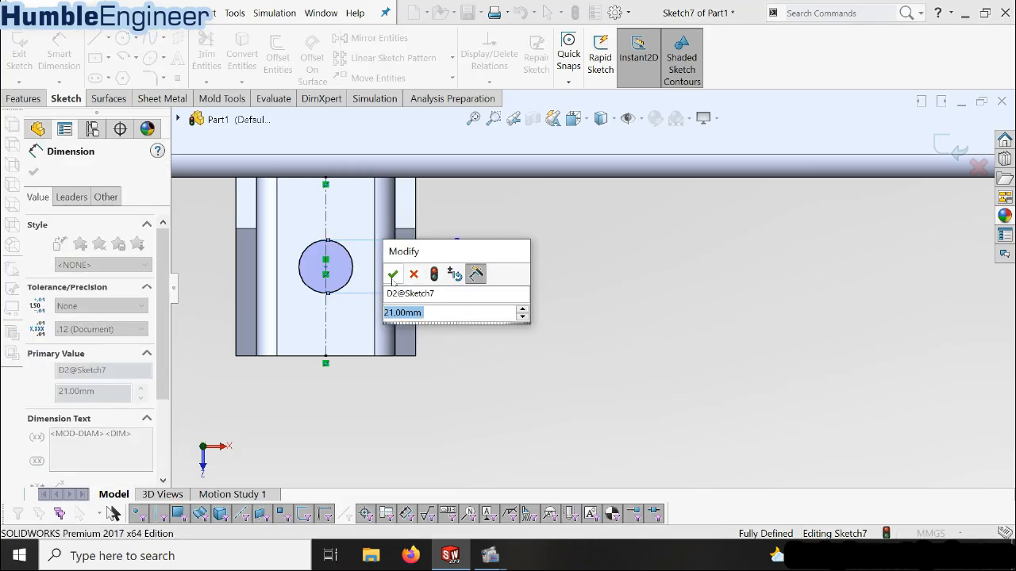
click(392, 274)
Extrude-cut both circles through the U-bracket floors with the Up To Next end condition
scroll(472, 238, up, 3)
scroll(653, 277, up, 3)
middle_drag(653, 277, 698, 210)
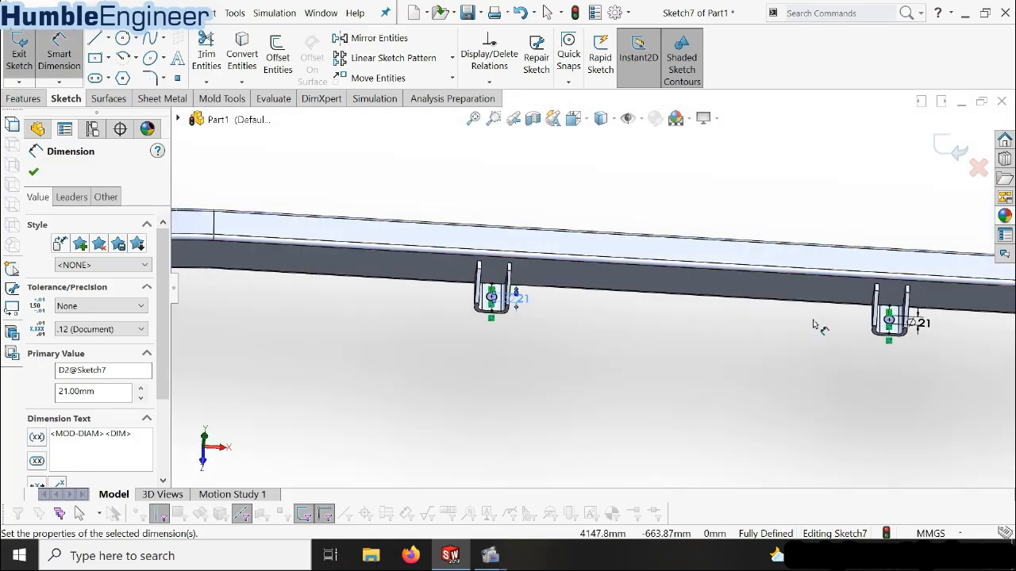
scroll(874, 333, down, 3)
click(41, 99)
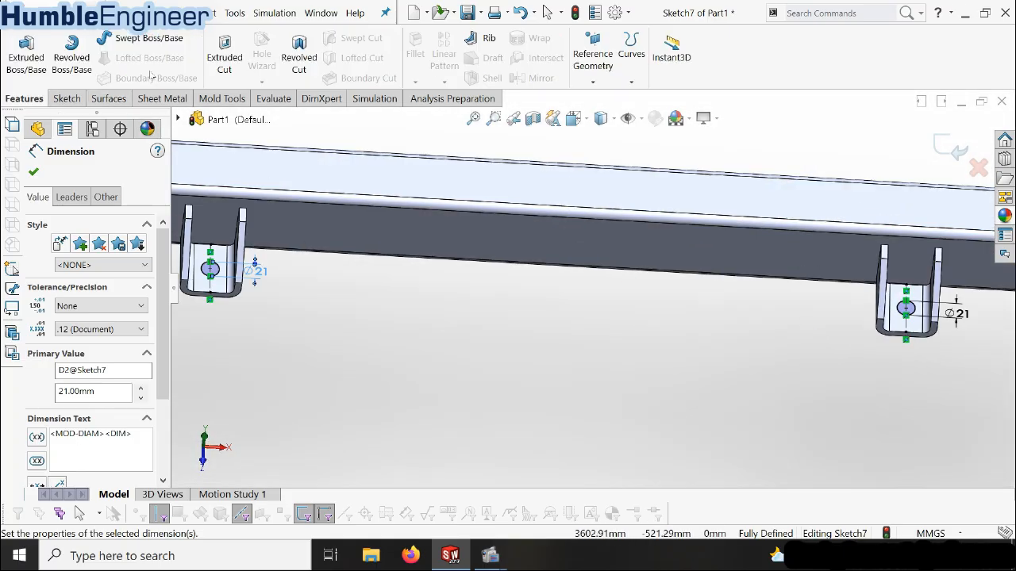
click(225, 55)
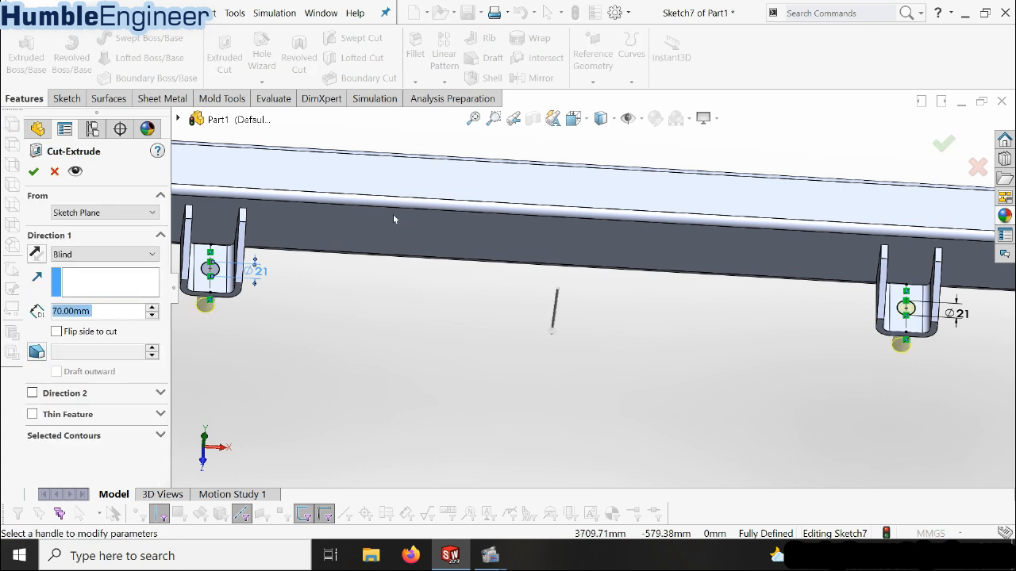
click(111, 254)
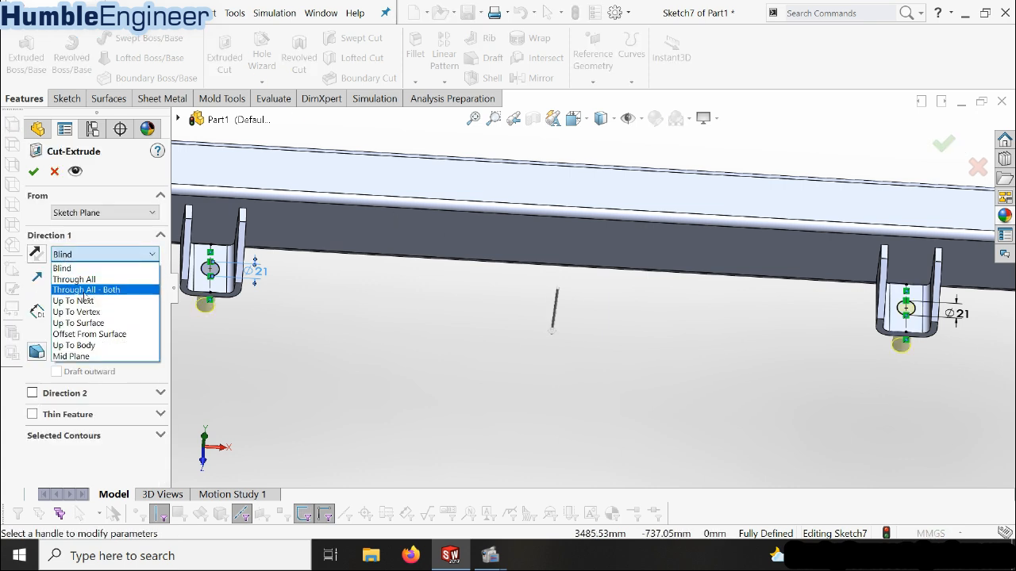
click(92, 300)
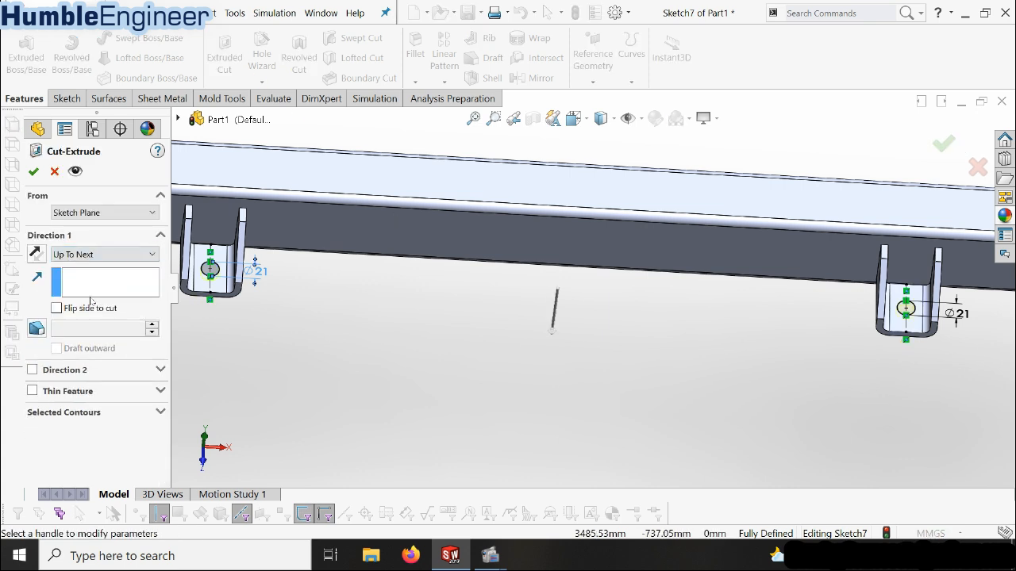
click(32, 172)
Show the whole beam in trimetric view and try to mirror the U-bracket hole cut about the Front Plane
scroll(458, 322, up, 5)
middle_drag(500, 337, 509, 293)
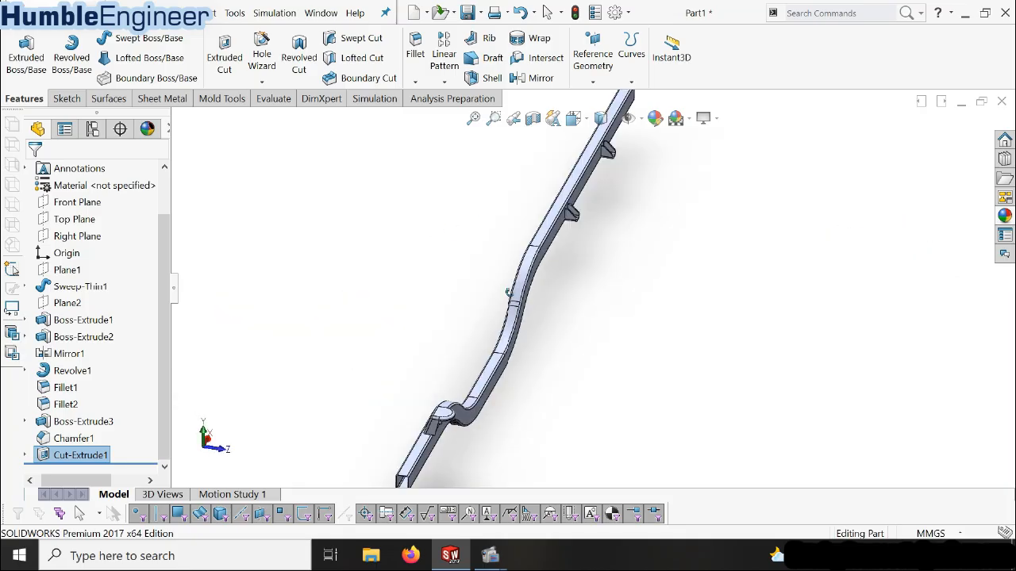
scroll(510, 317, up, 3)
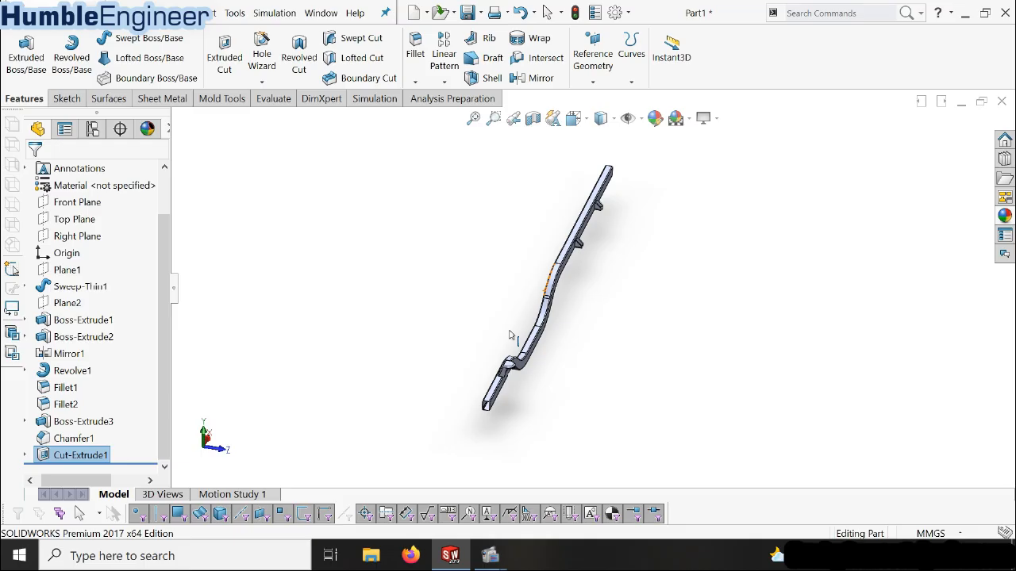
middle_drag(510, 336, 614, 279)
key(space)
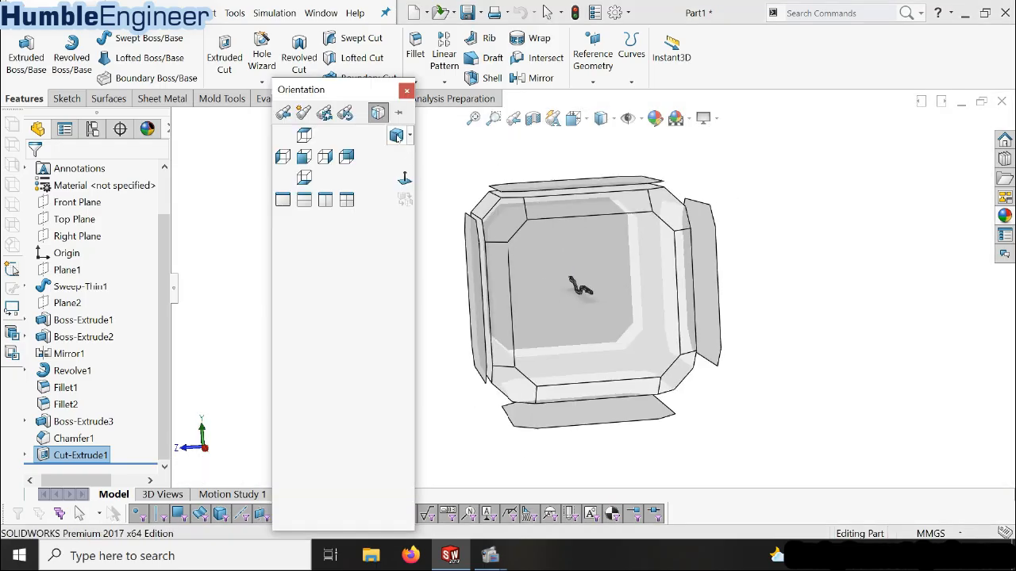
click(397, 136)
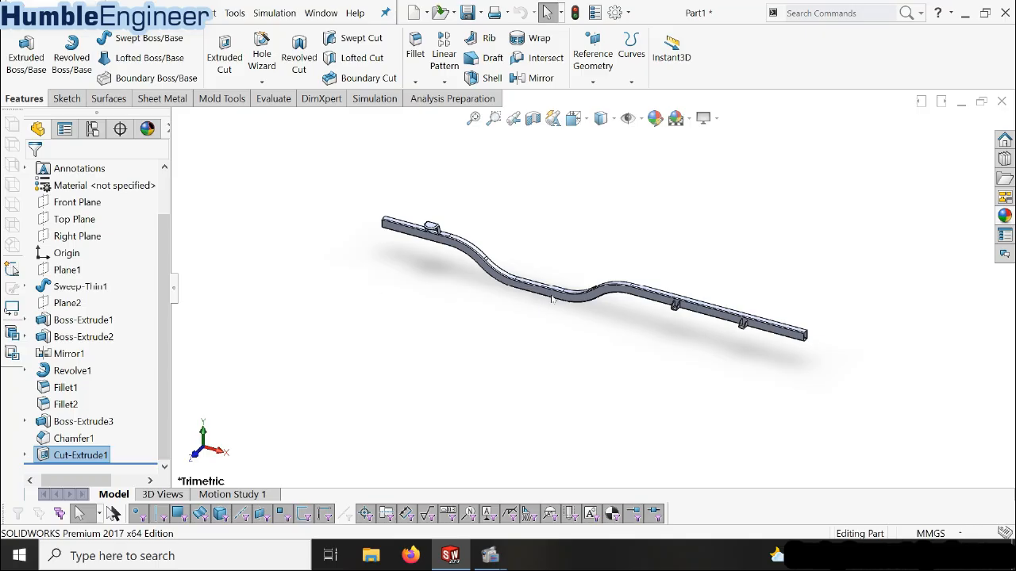
click(444, 82)
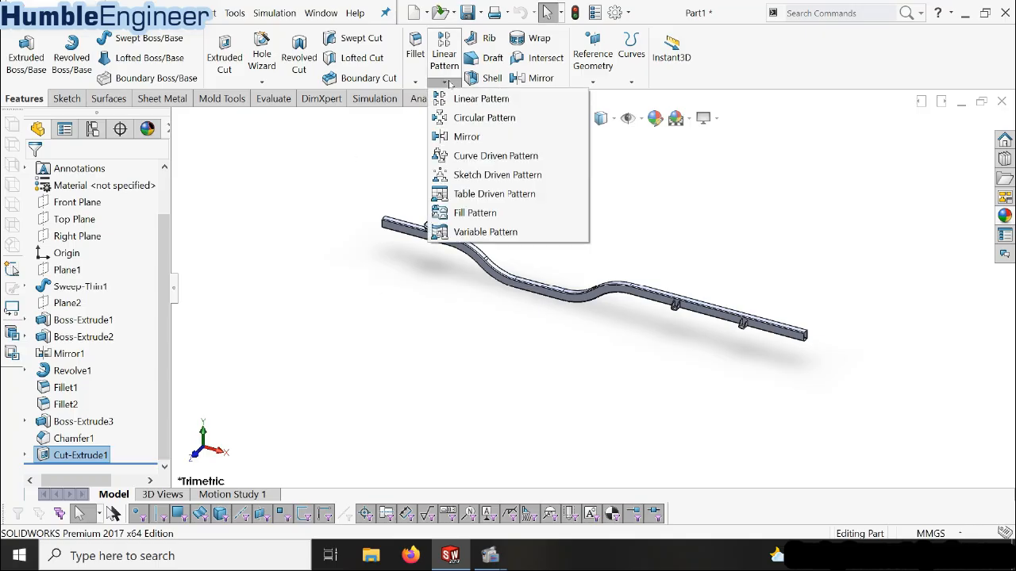
click(466, 138)
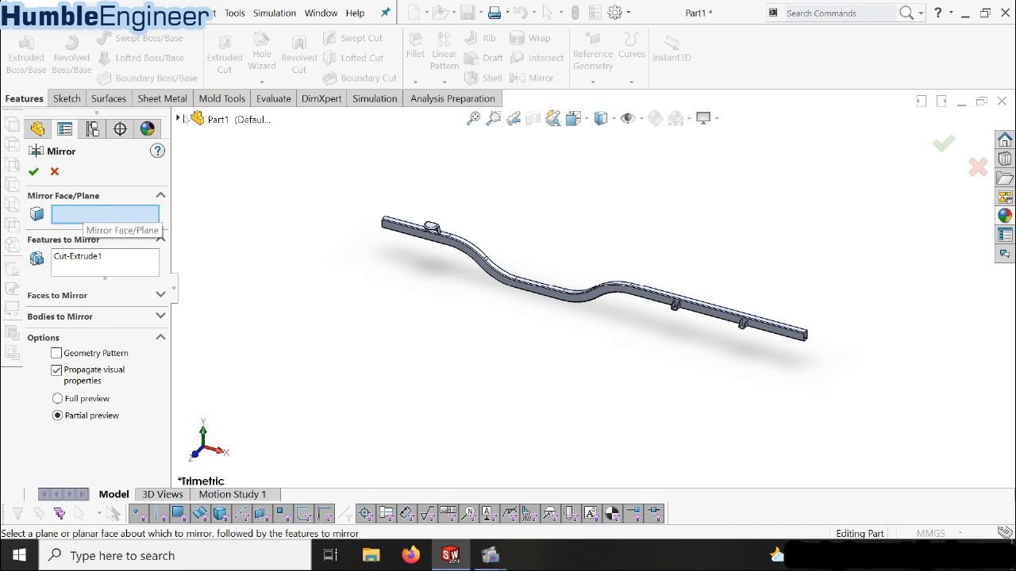
click(180, 119)
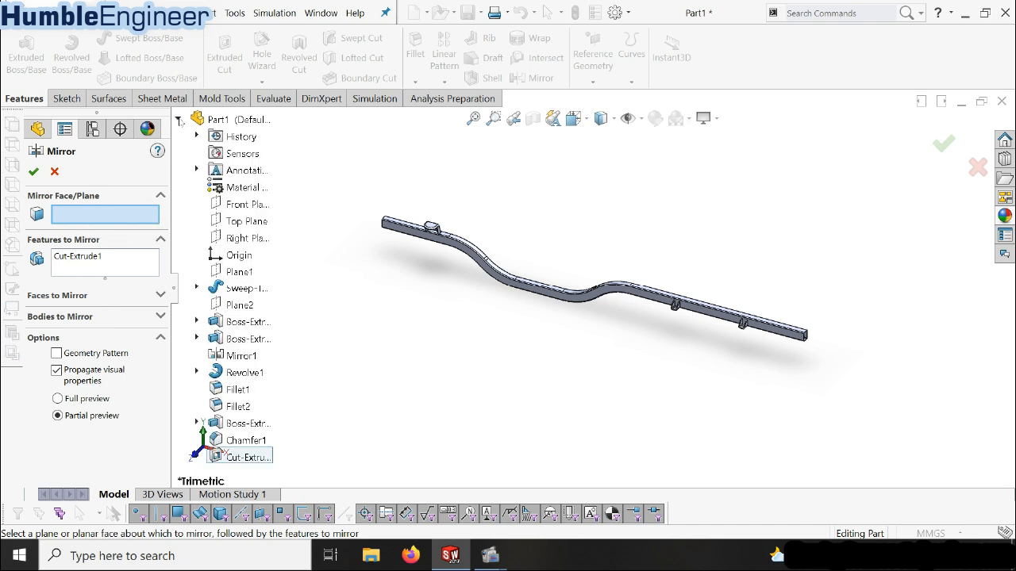
click(250, 209)
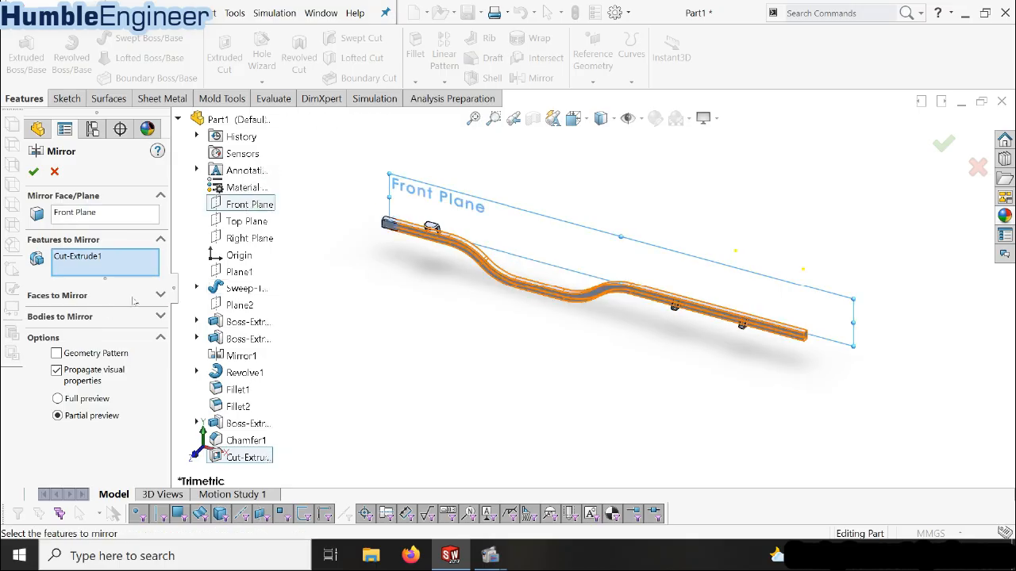
click(33, 172)
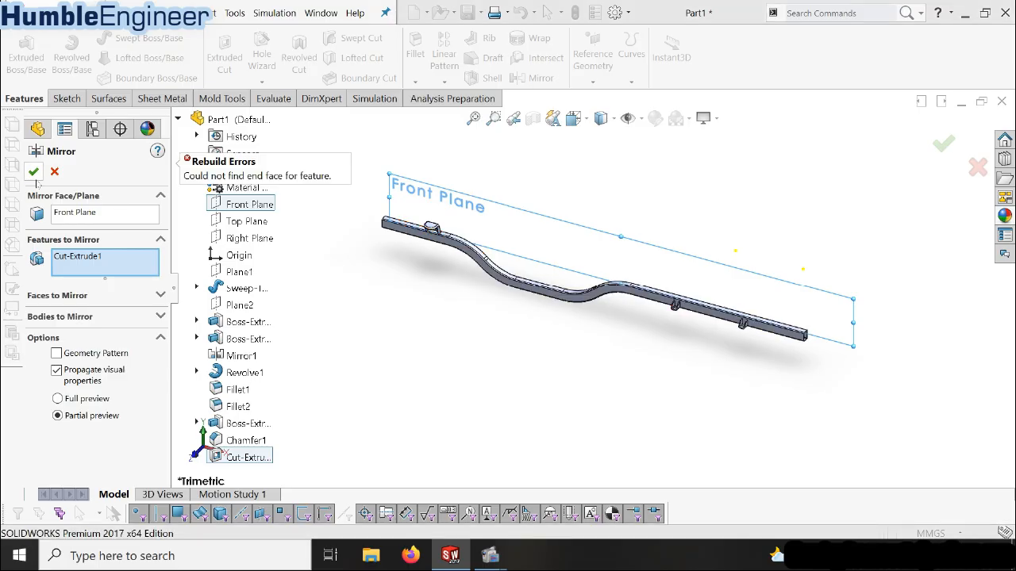
Remove the hole cut from the mirror selection and mirror the whole beam body about the Front Plane with Merge solids off
click(95, 262)
key(Delete)
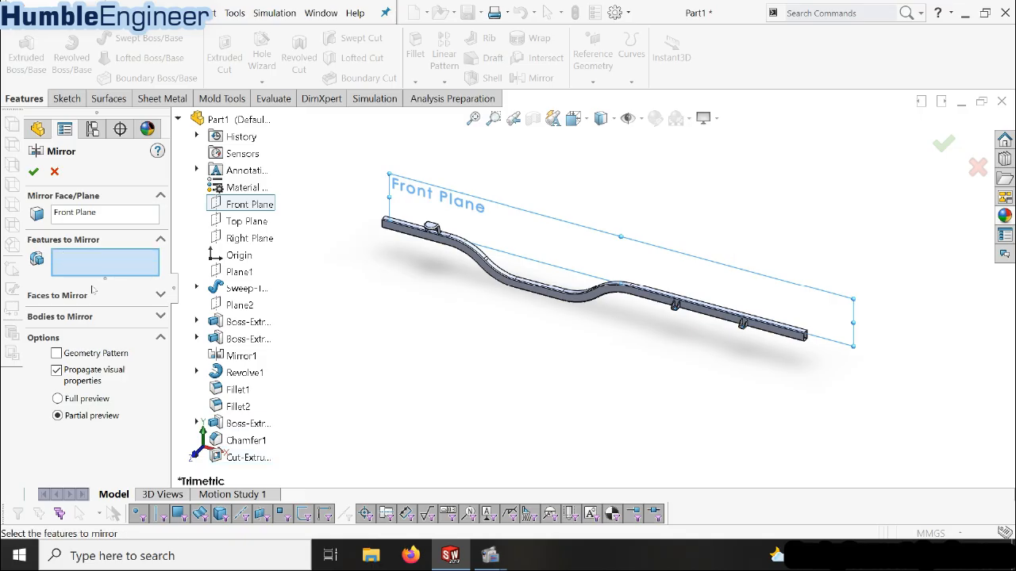
click(161, 316)
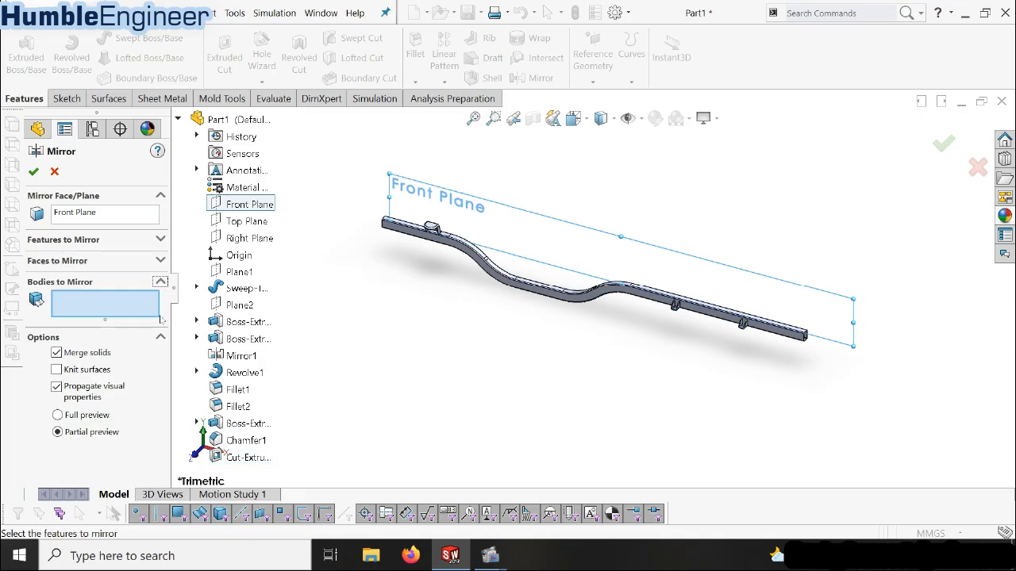
click(459, 249)
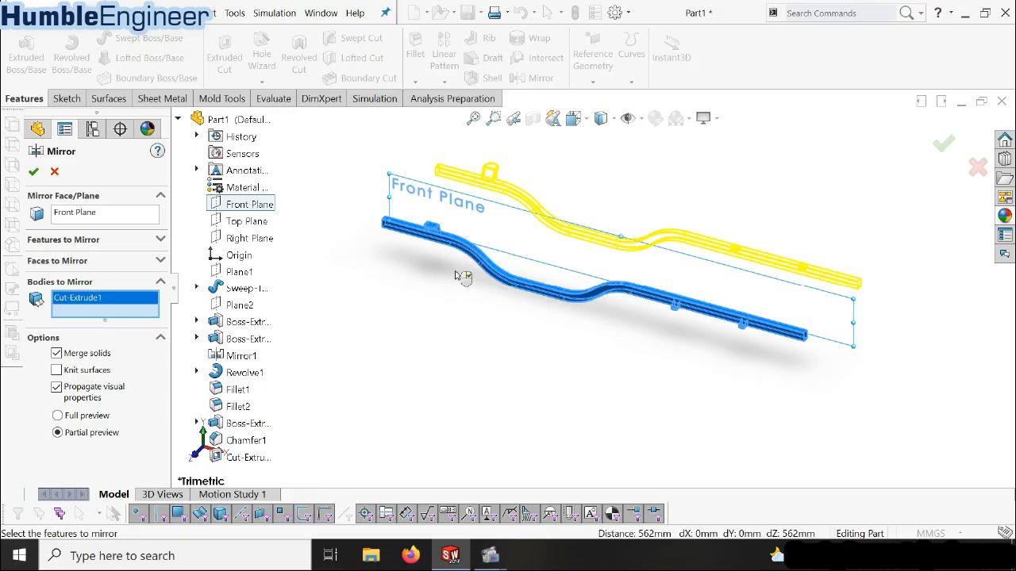
click(34, 171)
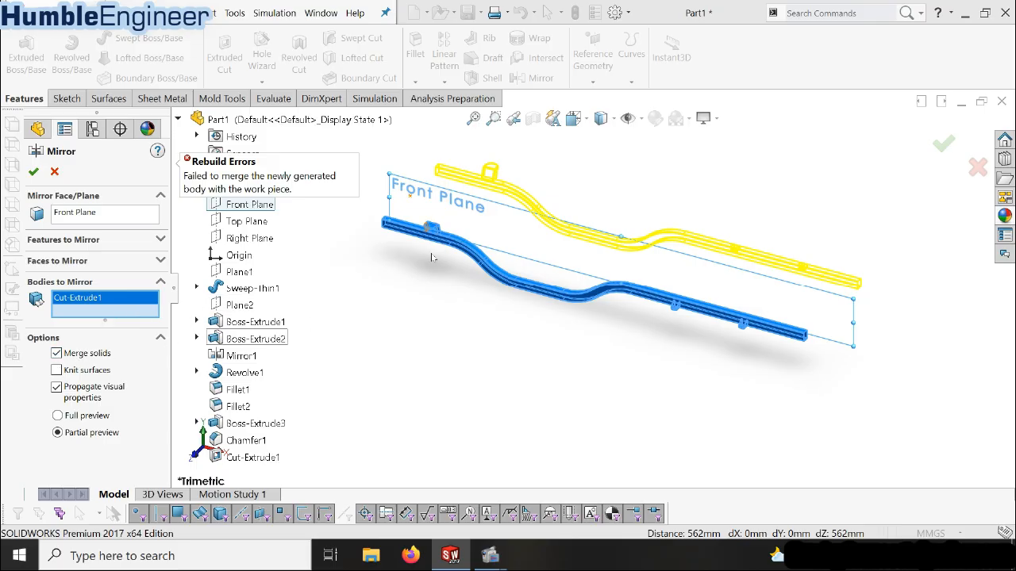
click(85, 357)
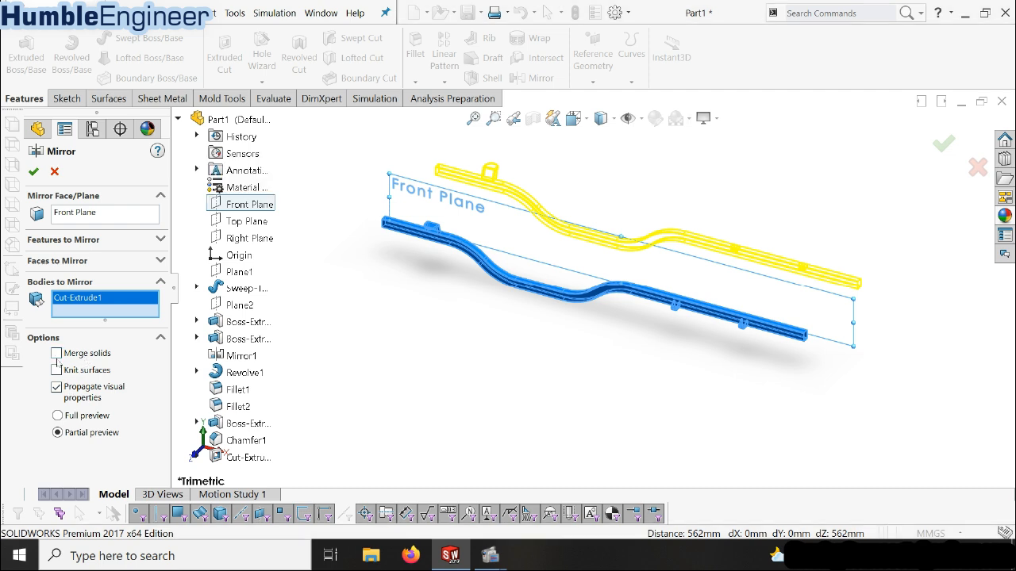
click(33, 171)
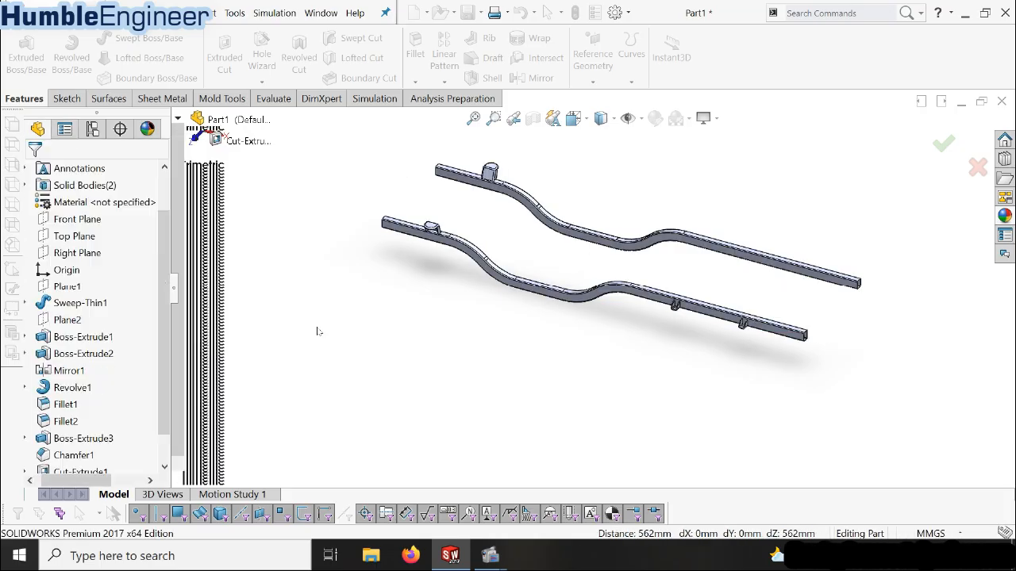
Examine the original and mirrored beams with their brackets from several angles
middle_drag(685, 274, 669, 298)
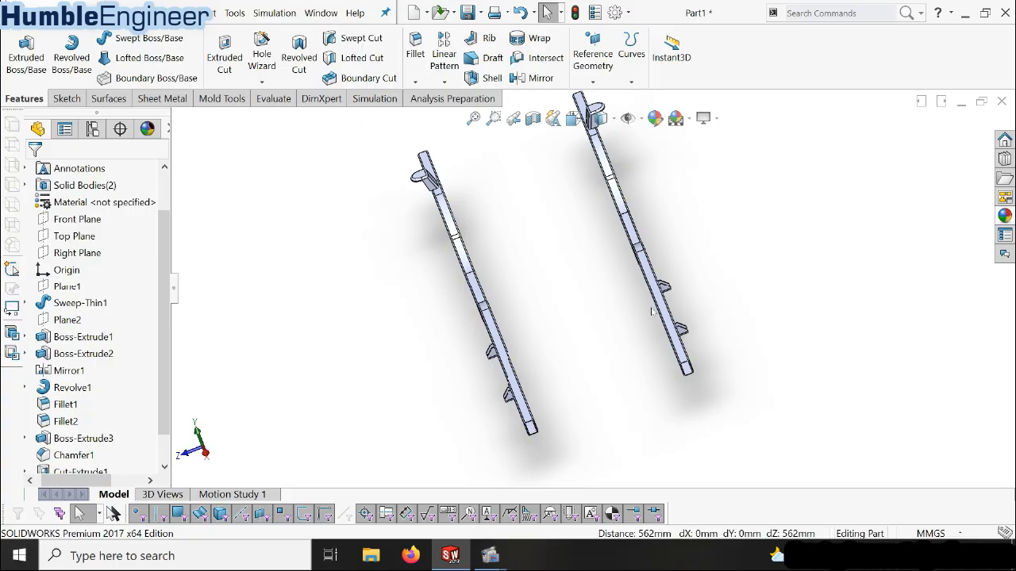
scroll(591, 340, down, 1)
middle_drag(578, 347, 627, 320)
scroll(627, 320, up, 7)
middle_drag(629, 217, 645, 296)
scroll(649, 297, down, 3)
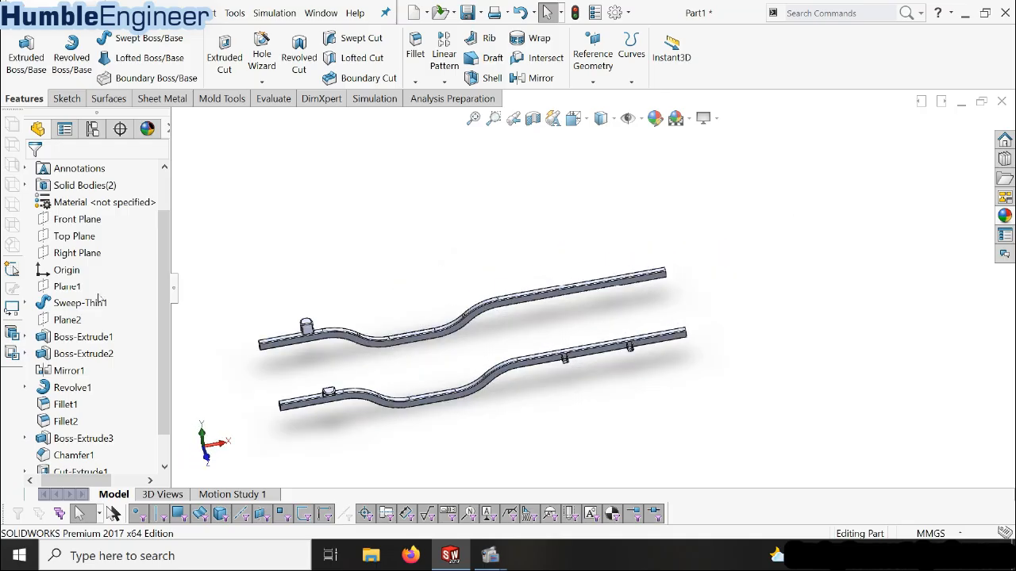
scroll(101, 298, down, 1)
scroll(98, 254, up, 2)
scroll(94, 273, down, 1)
Start a new sketch on the Front Plane and view it normal to the plane at the beam end near the origin
click(76, 219)
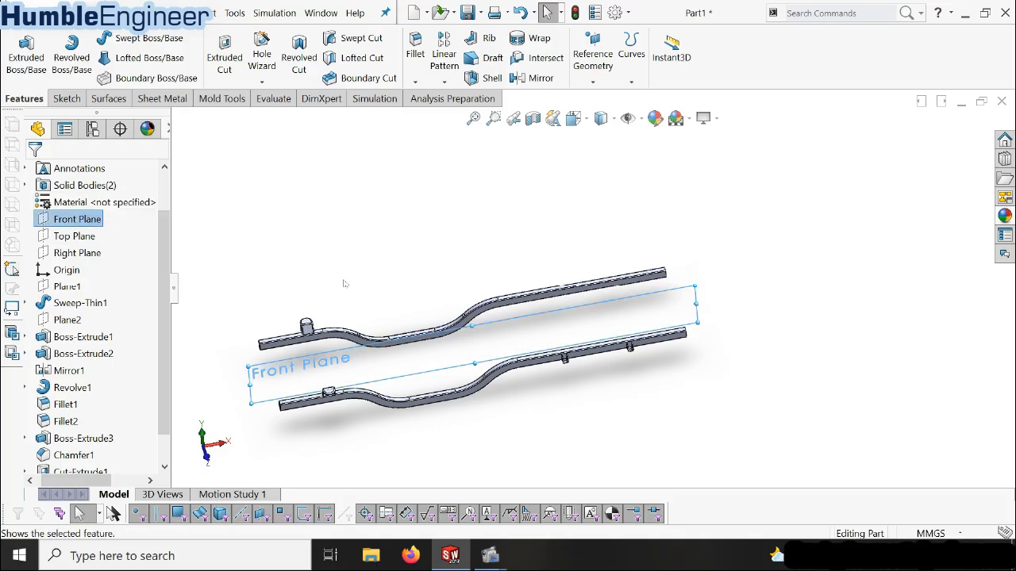
scroll(459, 332, up, 1)
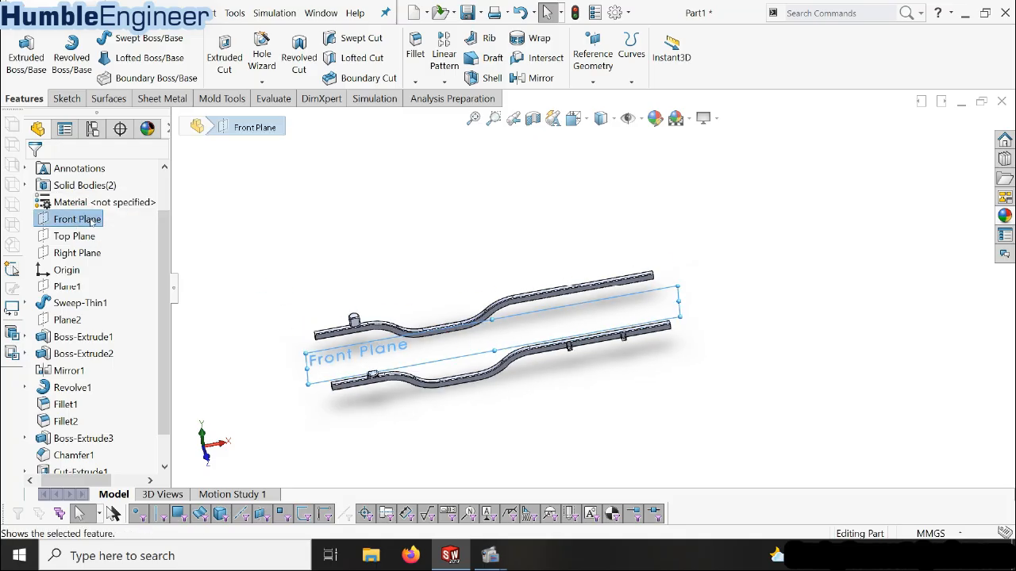
right_click(66, 225)
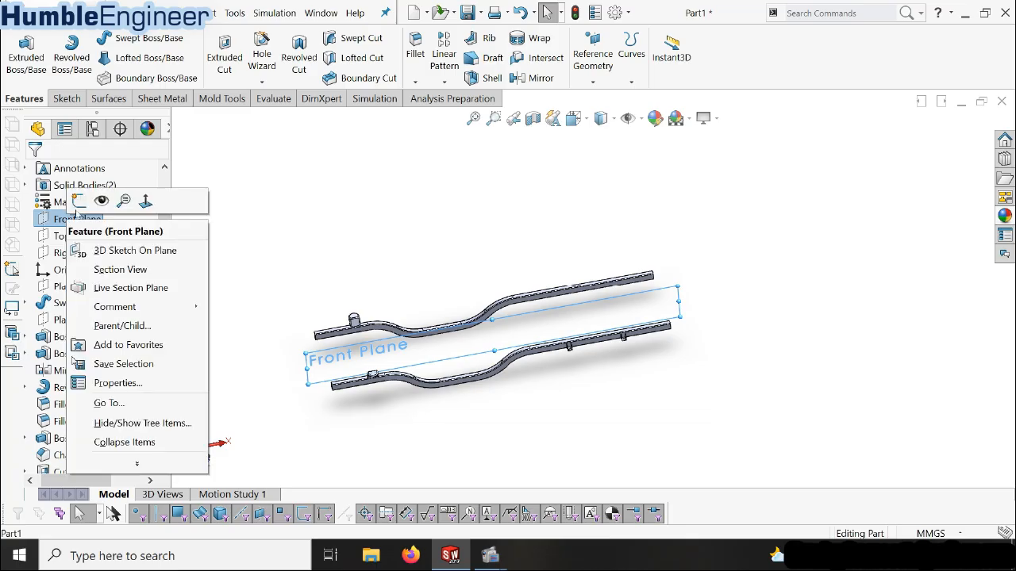
click(75, 198)
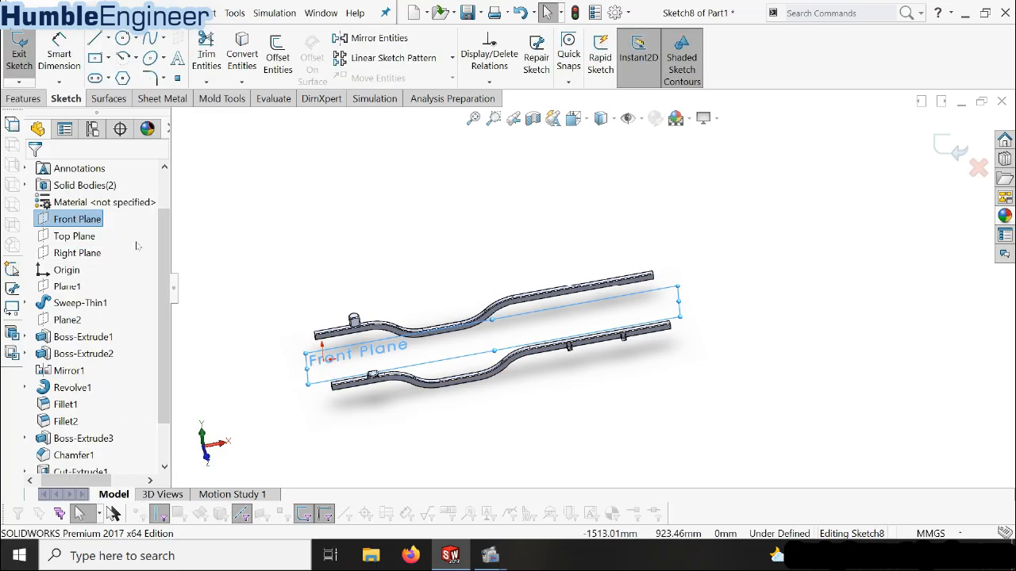
scroll(162, 318, down, 1)
click(89, 456)
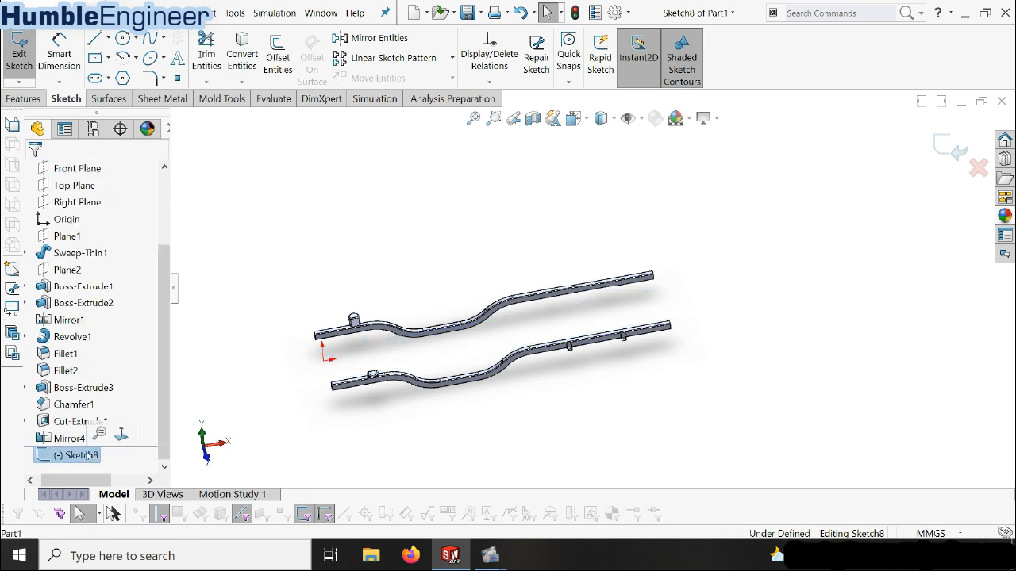
click(121, 433)
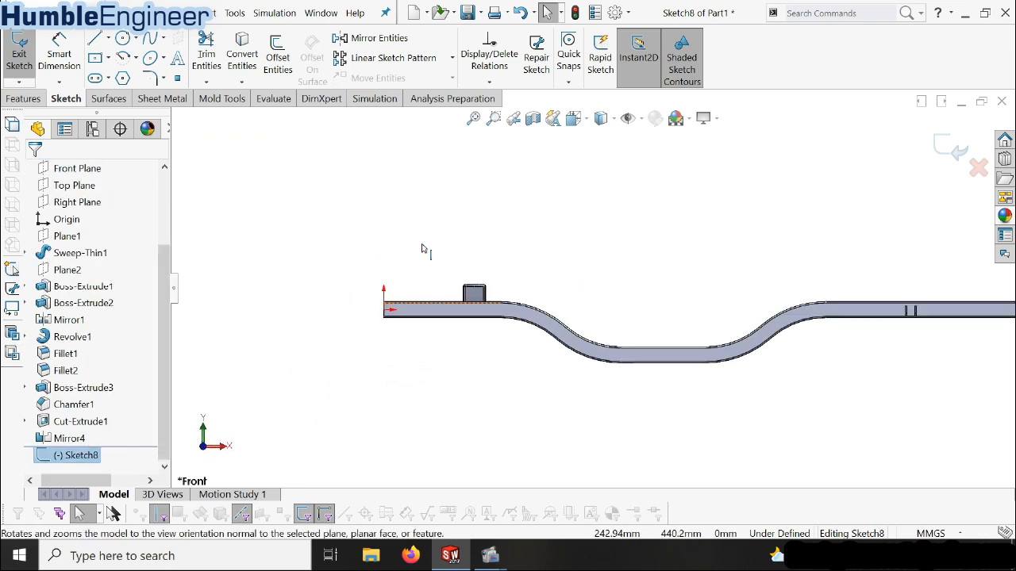
scroll(416, 272, down, 3)
scroll(445, 392, down, 2)
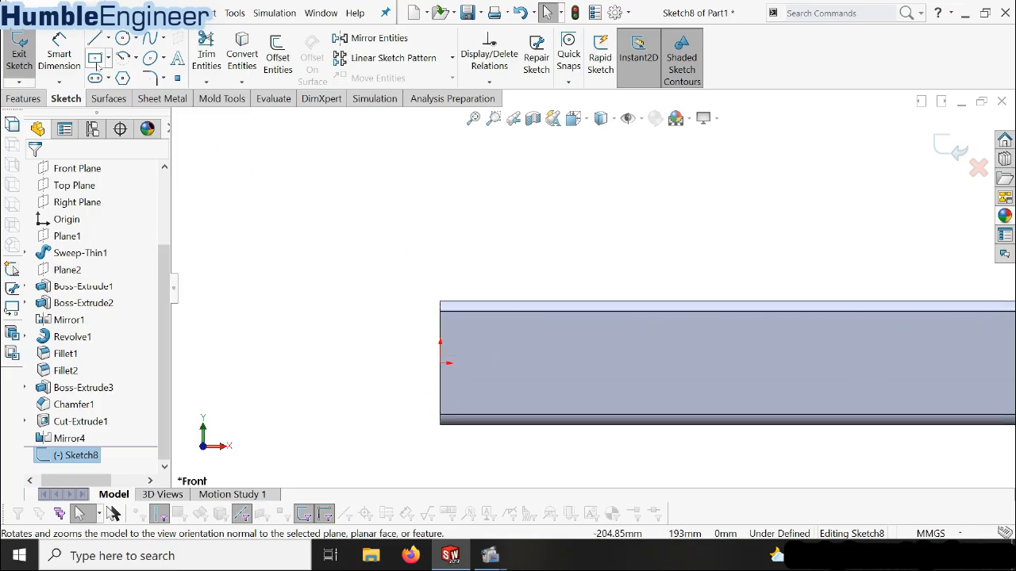
Sketch a center rectangle about 64 mm wide and 106 mm high just outside the beam end, centered level with the origin
click(96, 59)
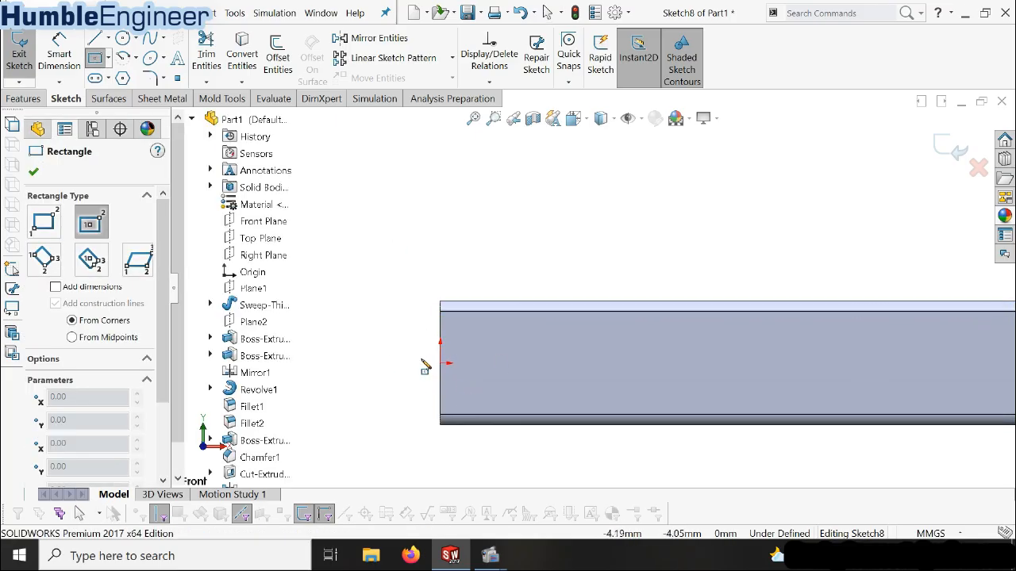
click(387, 363)
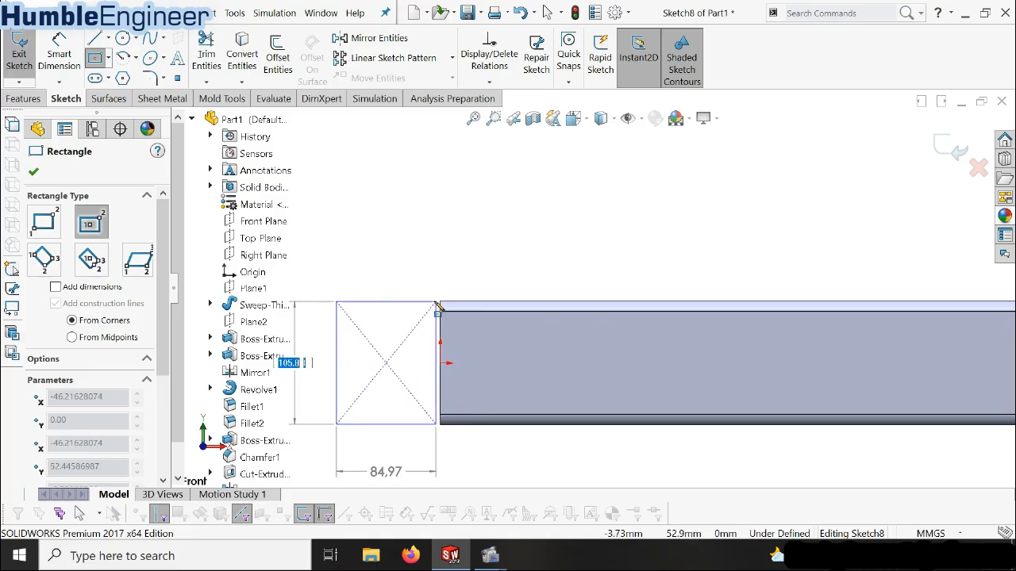
click(425, 302)
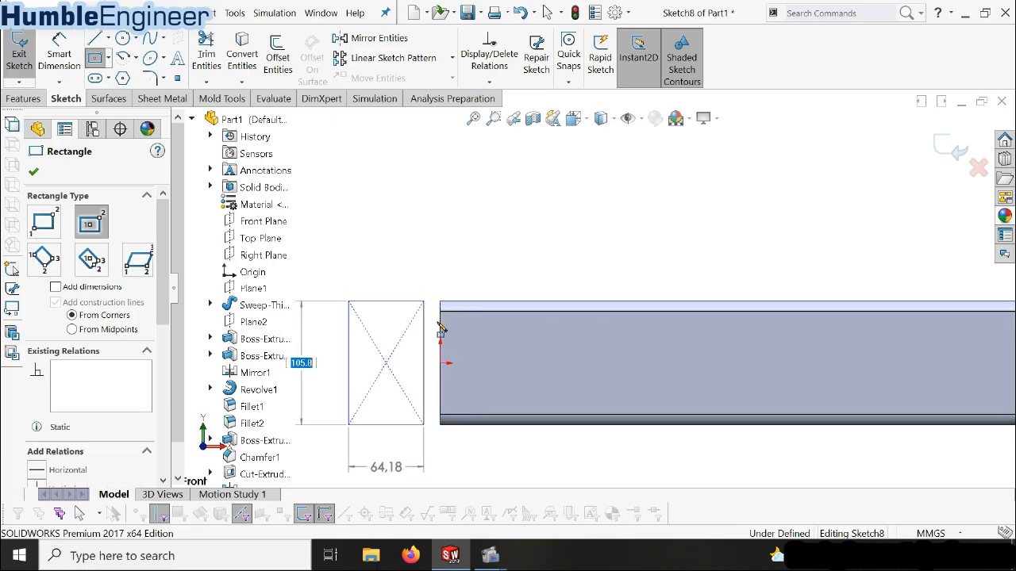
key(Escape)
Make the rectangle's upper and lower sides collinear with the beam's top and bottom edges
click(465, 307)
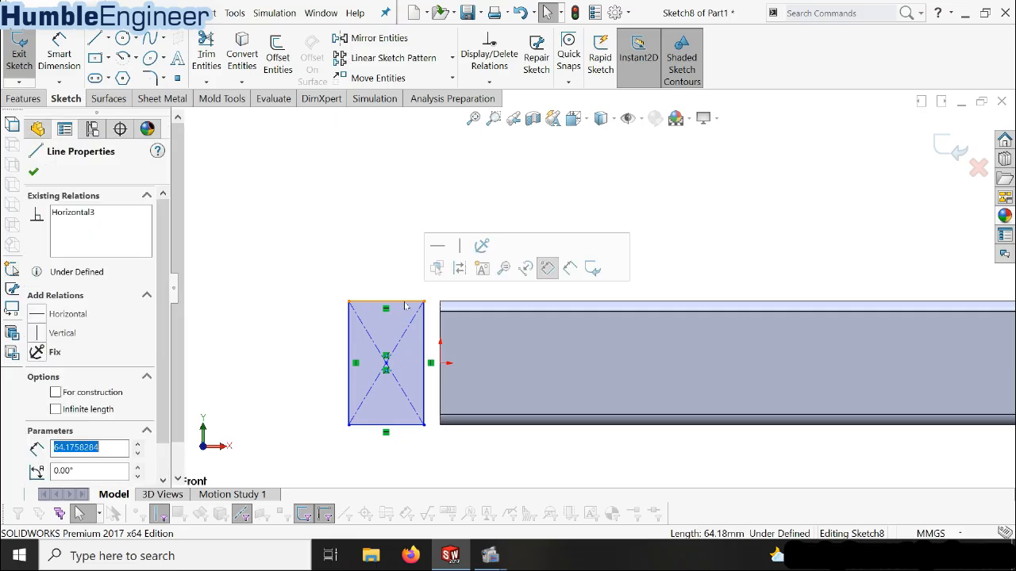
ctrl+click(465, 313)
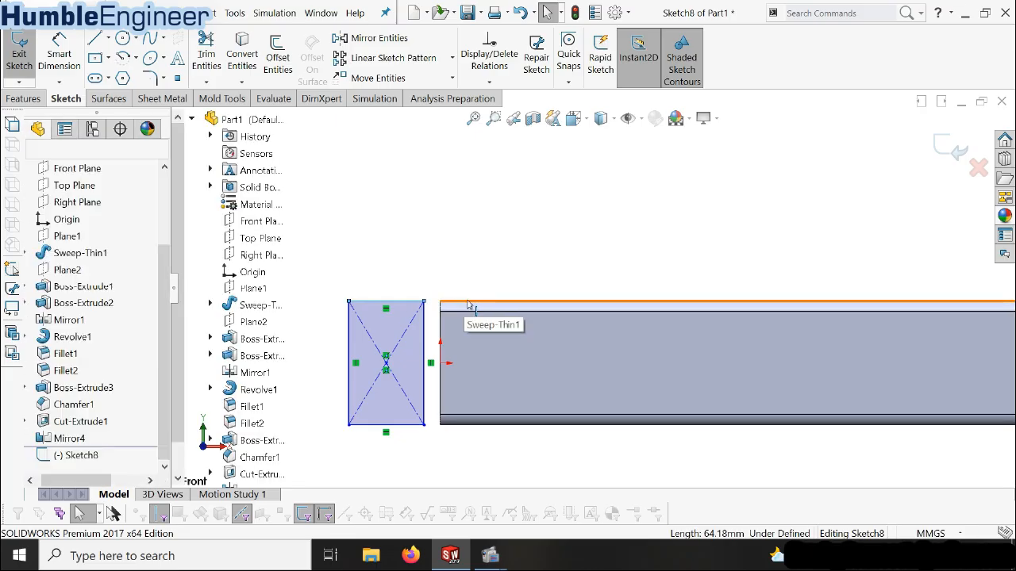
click(60, 377)
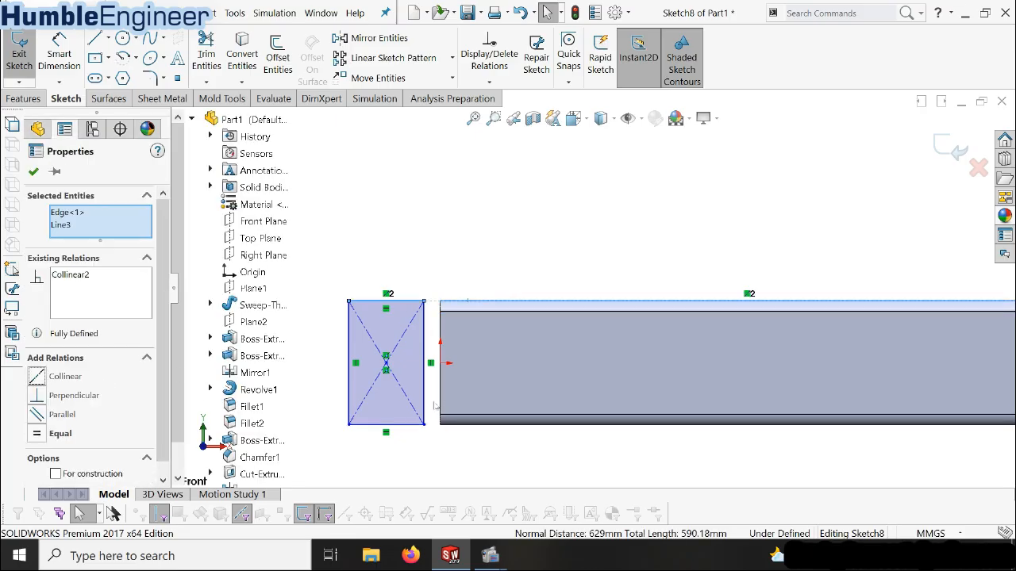
click(391, 426)
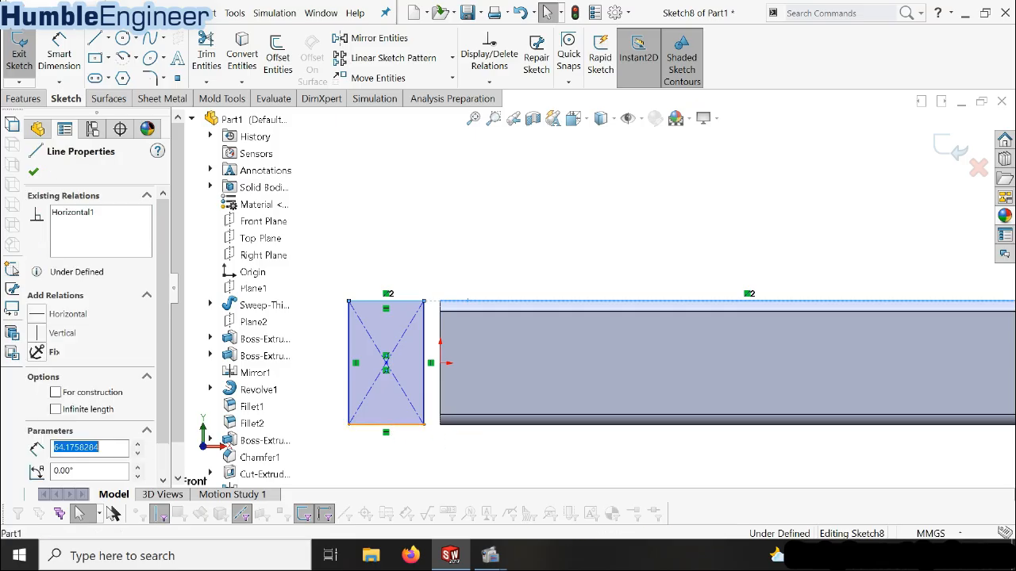
ctrl+click(472, 426)
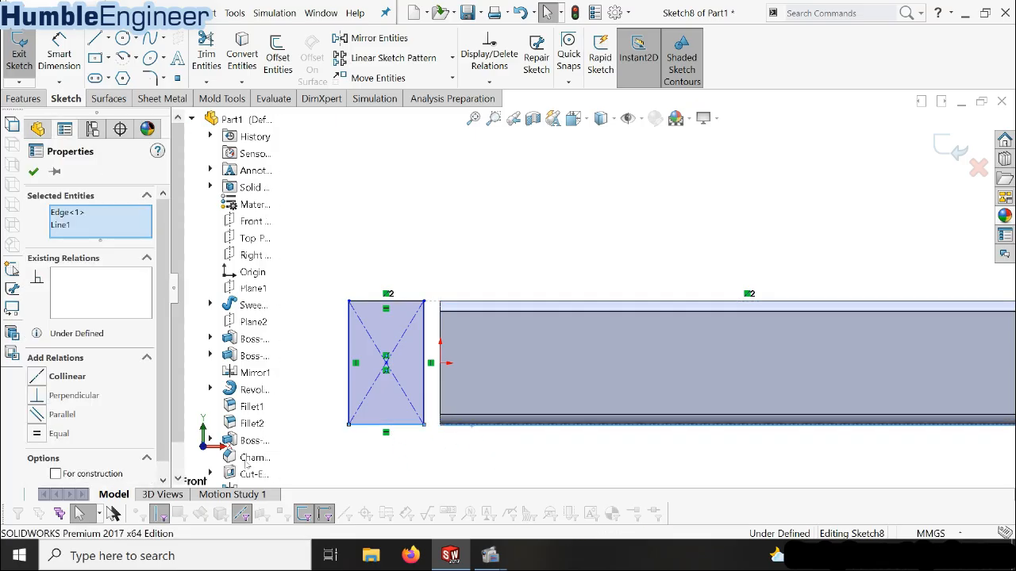
click(45, 383)
Dimension the rectangle's width between its two vertical sides as 70 mm
click(61, 59)
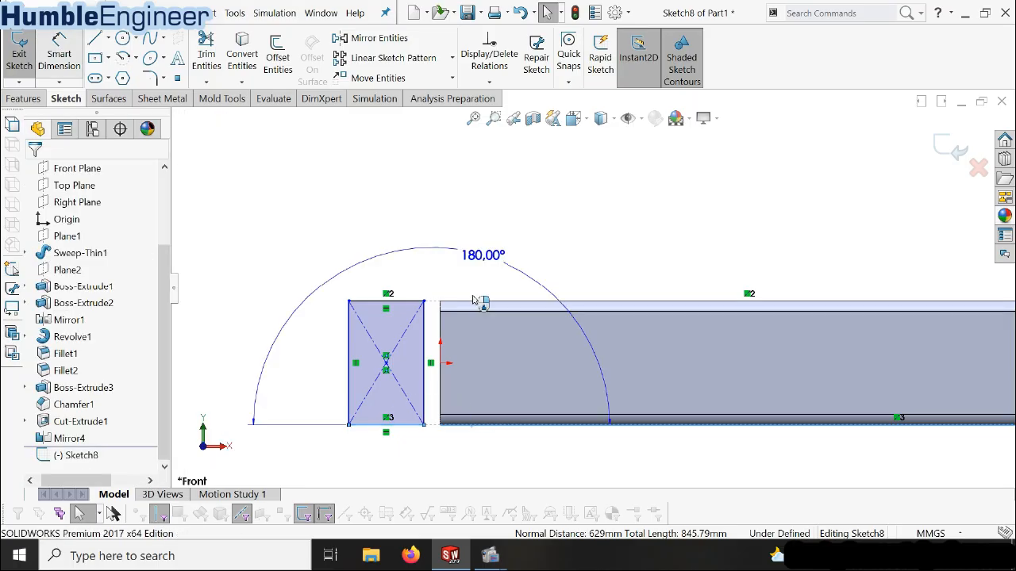
key(Escape)
click(426, 336)
key(Escape)
click(60, 59)
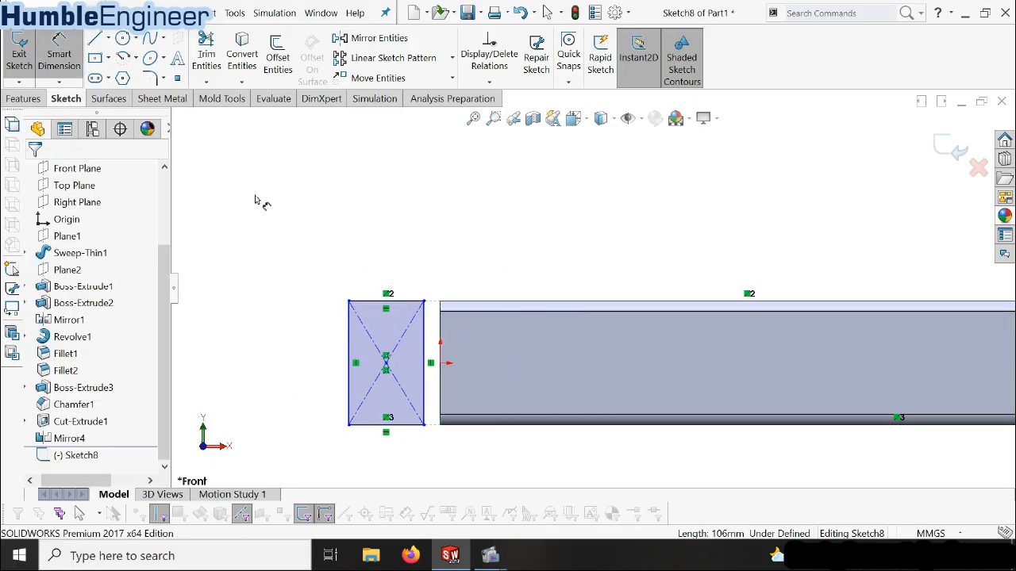
click(419, 336)
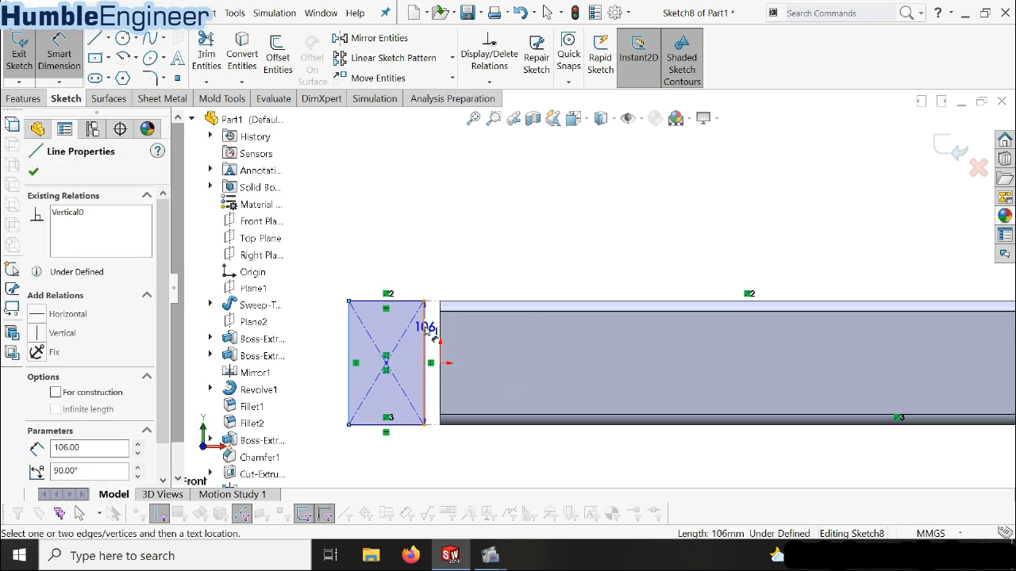
click(402, 248)
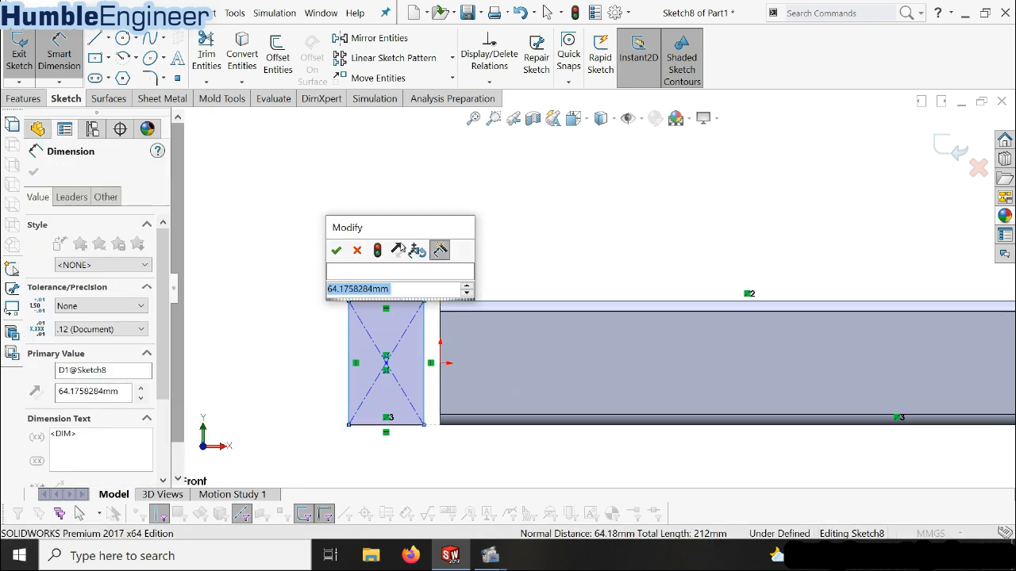
text(70)
key(Return)
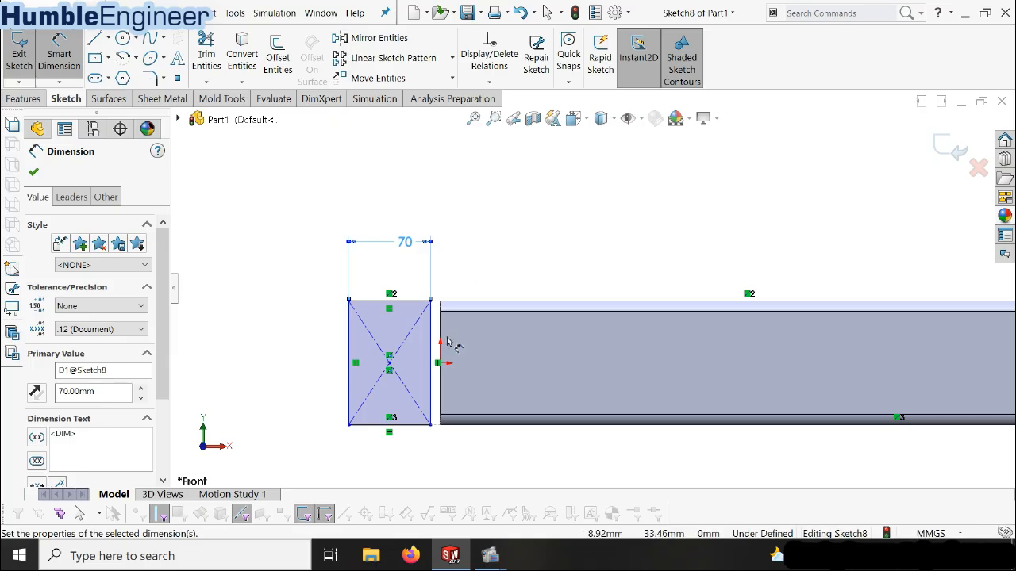
key(Escape)
Make the rectangle's vertical side nearest the beam collinear with the beam's end edge
click(433, 330)
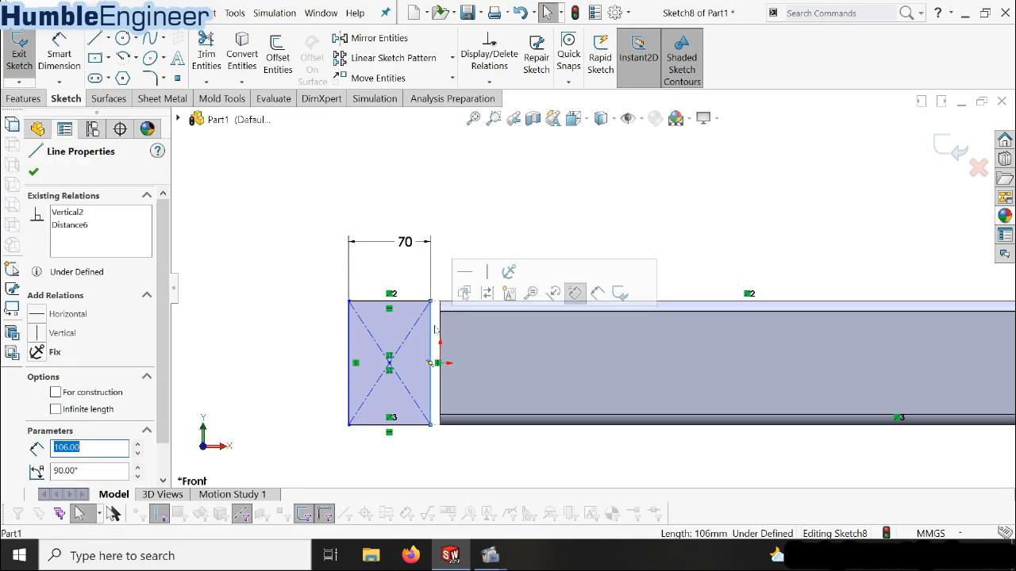
ctrl+click(441, 330)
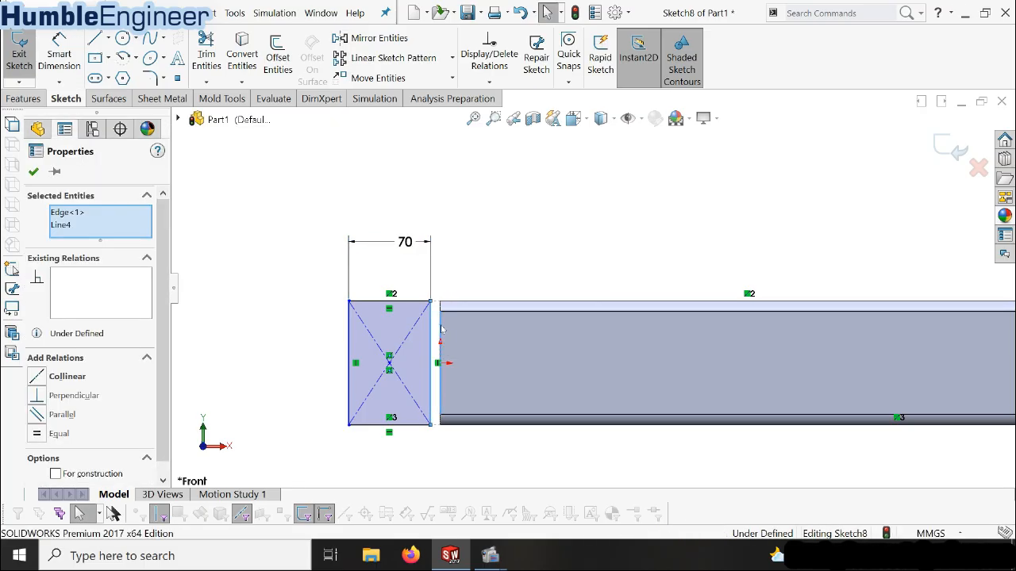
click(42, 378)
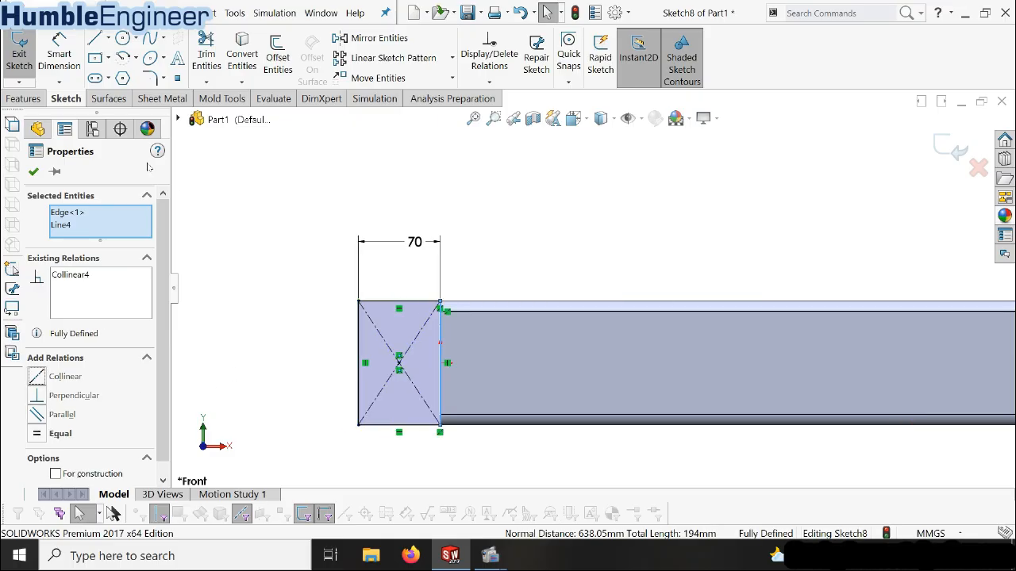
key(Escape)
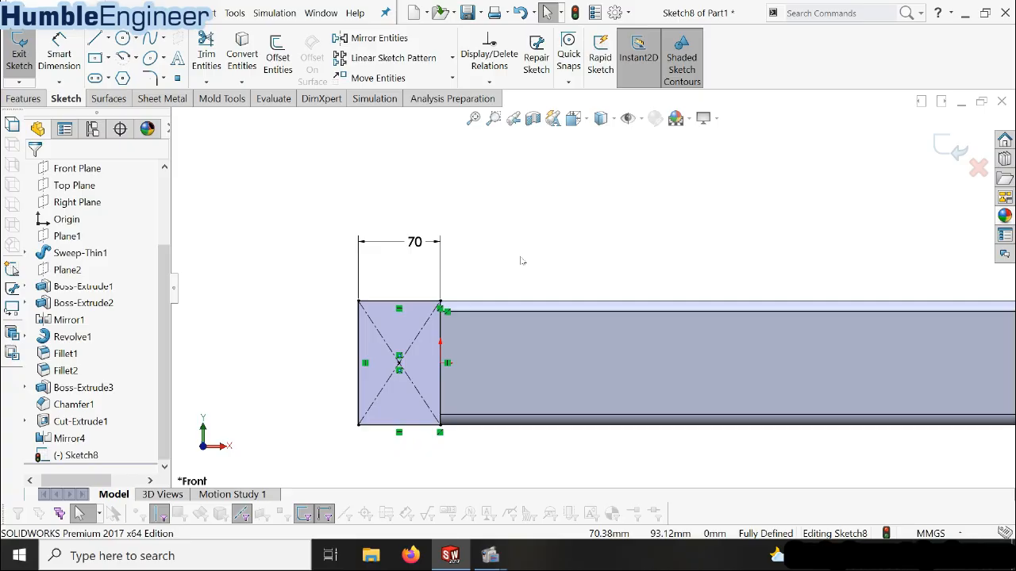
Round all four corners of the rectangle with 6 mm sketch fillets
click(150, 77)
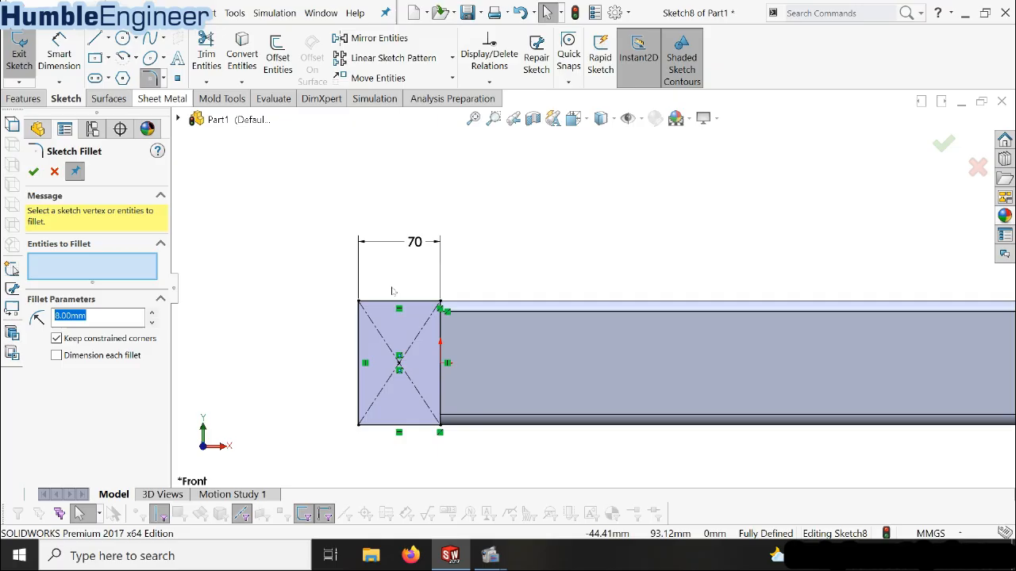
click(360, 319)
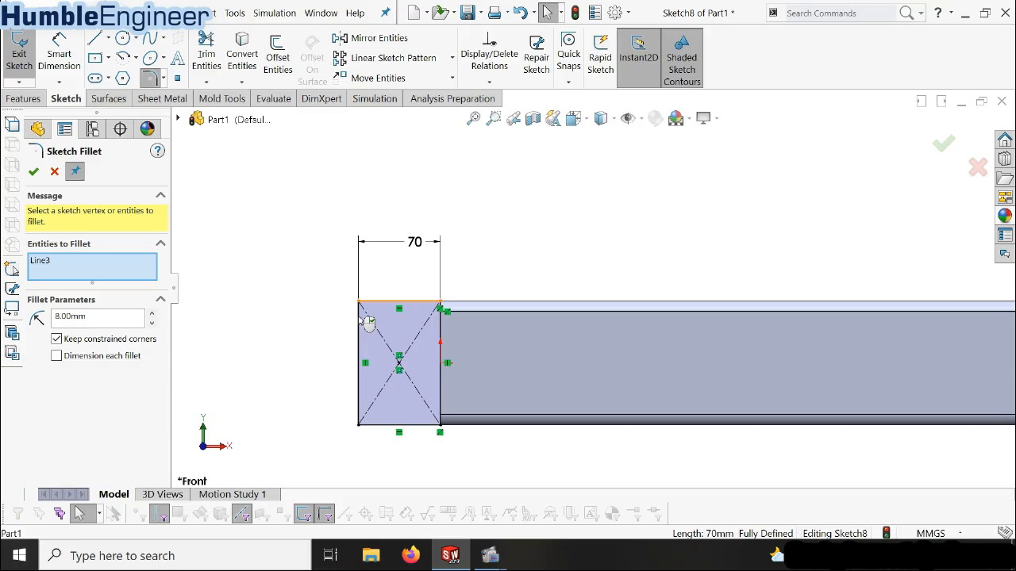
click(360, 321)
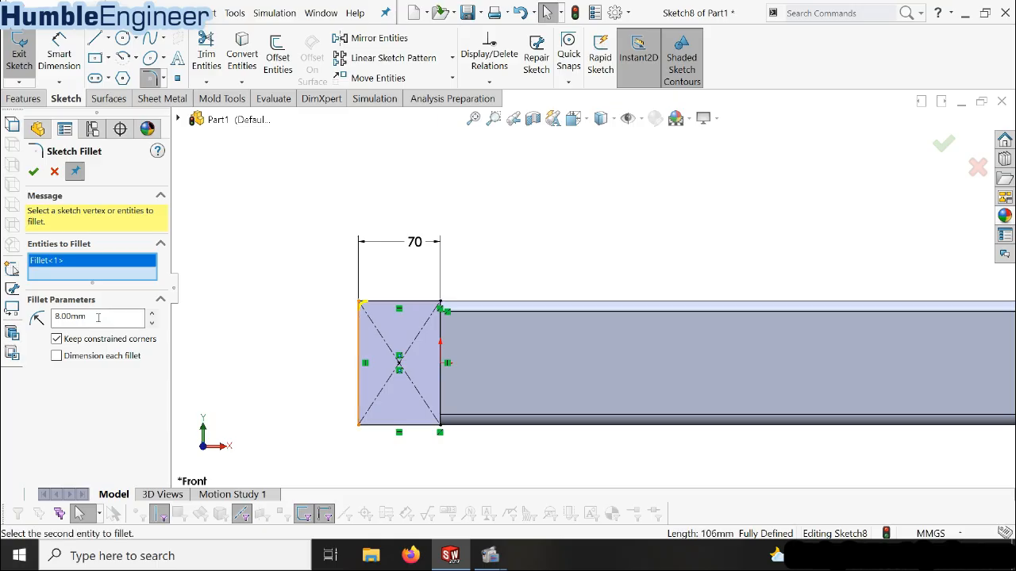
triple_click(97, 316)
text(6)
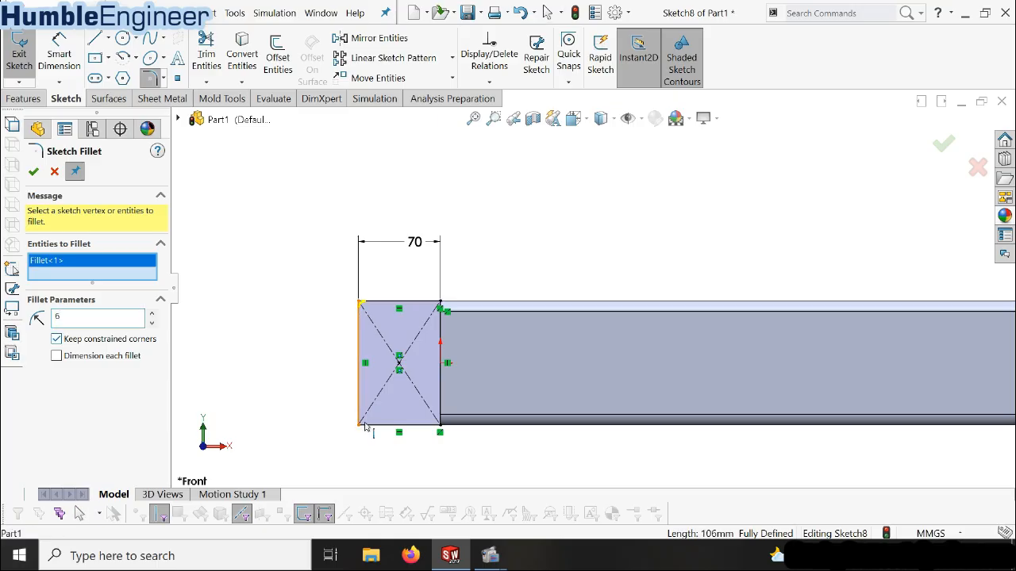
click(369, 425)
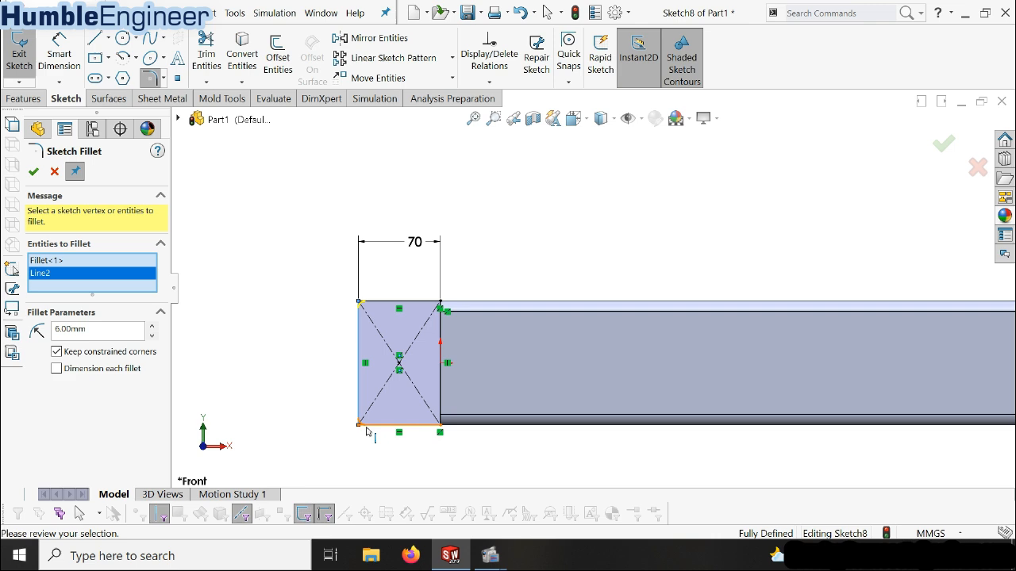
click(440, 420)
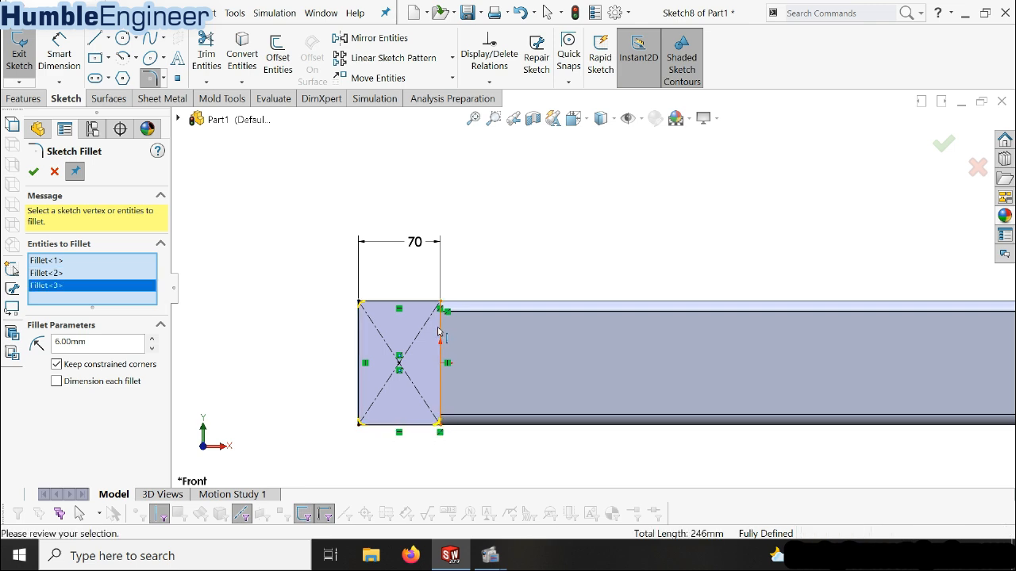
click(439, 303)
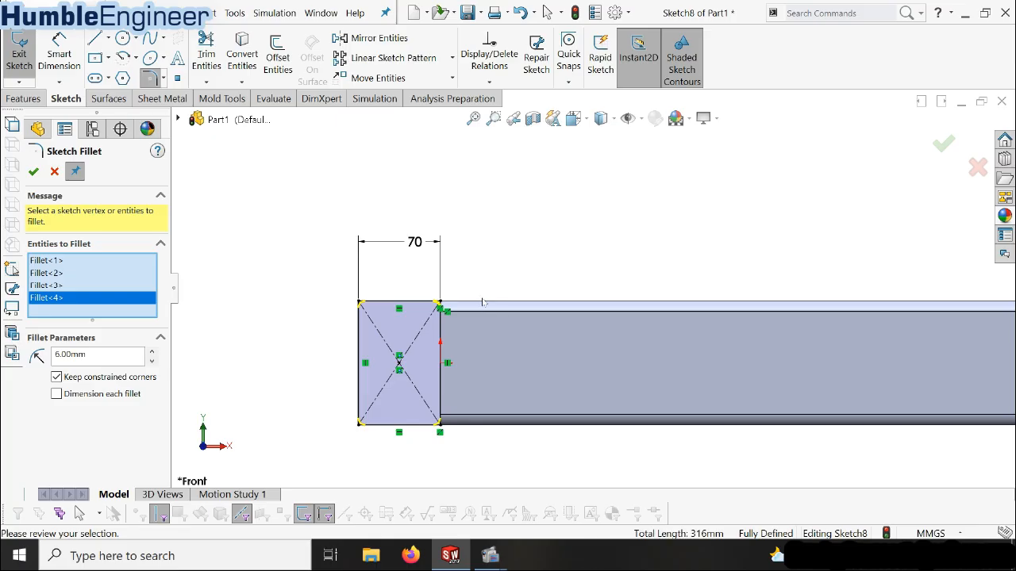
scroll(483, 302, up, 2)
scroll(548, 301, down, 2)
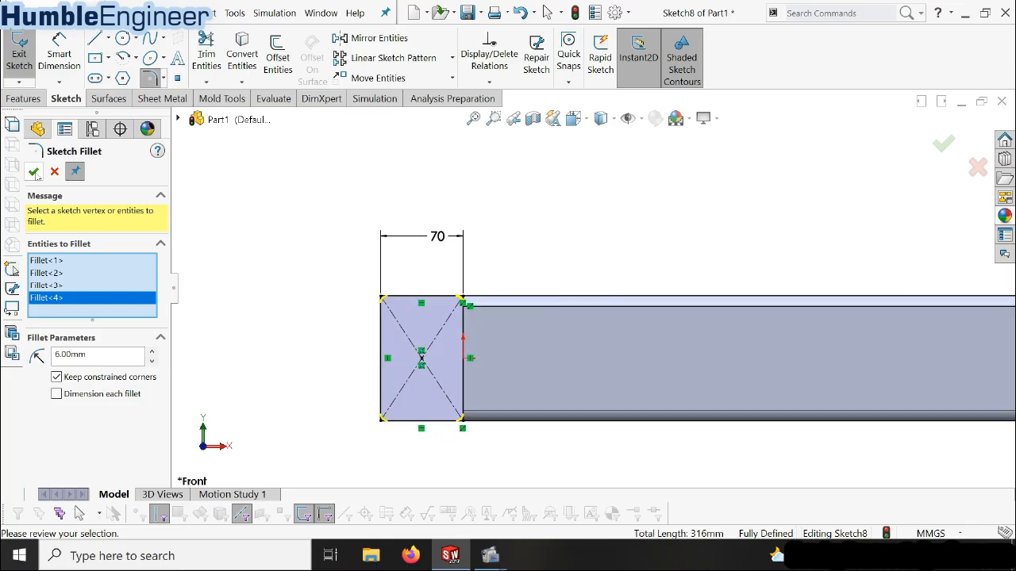
key(Return)
Set up a linear sketch pattern of the filleted rectangle along the X-axis with 2 instances
middle_drag(401, 296, 419, 310)
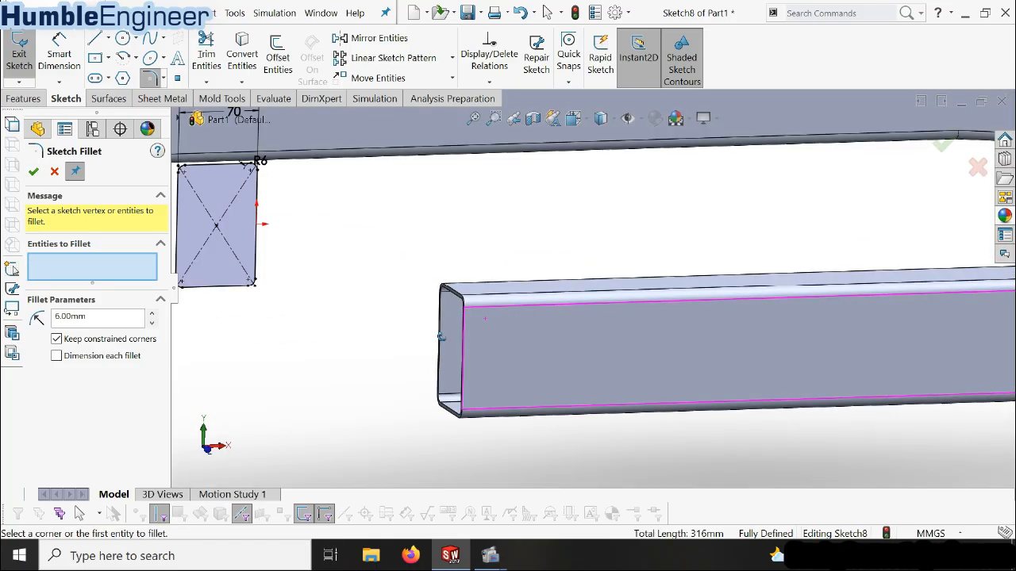
scroll(419, 310, up, 4)
scroll(420, 310, up, 3)
scroll(540, 297, down, 4)
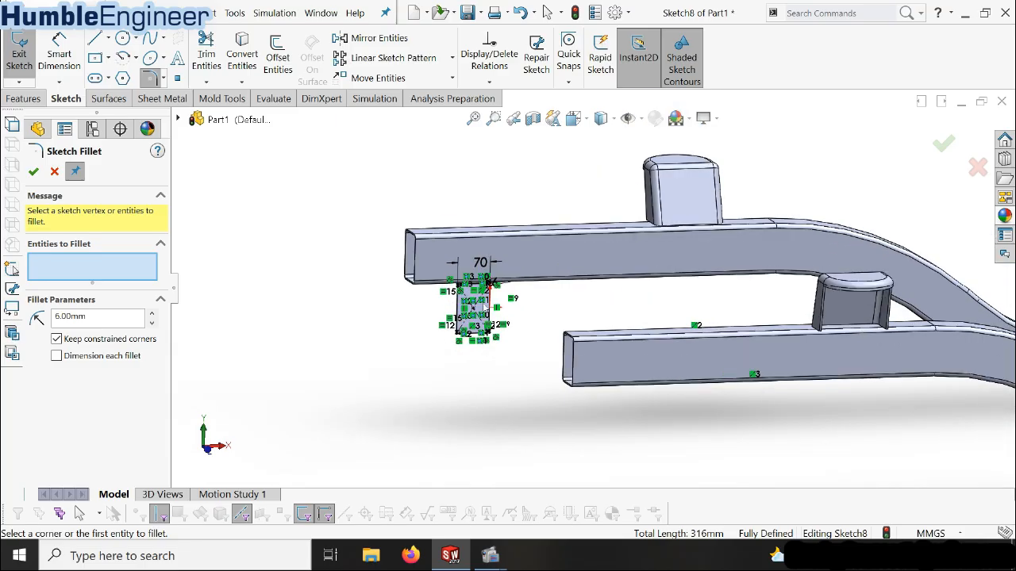
scroll(490, 305, up, 8)
scroll(604, 290, down, 4)
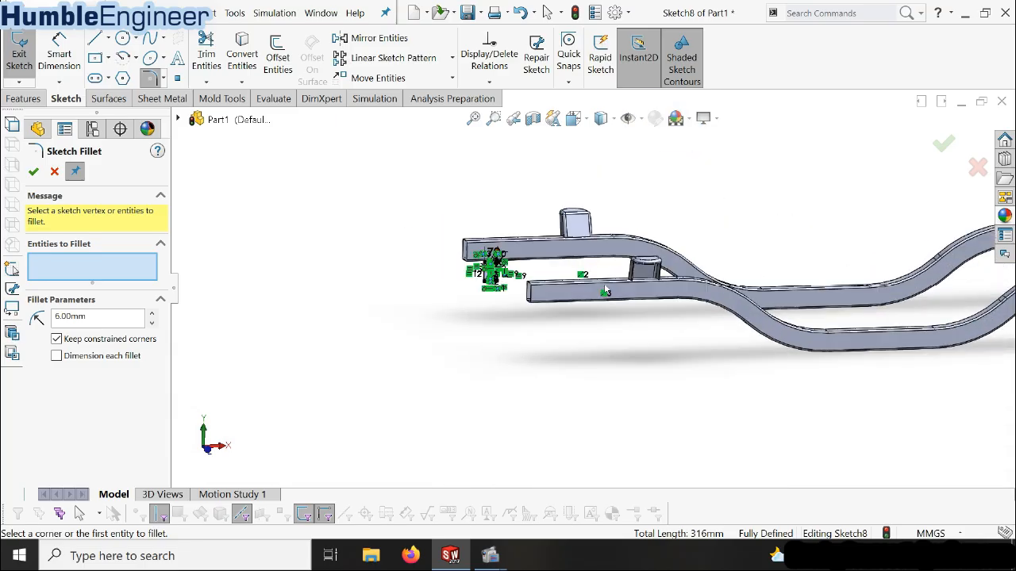
click(369, 60)
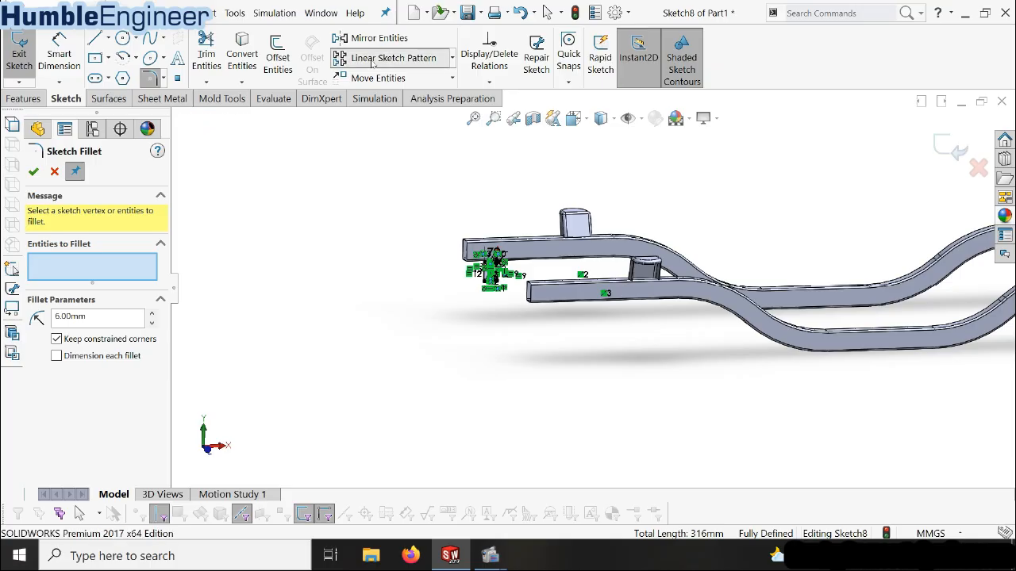
scroll(498, 282, down, 3)
scroll(498, 279, down, 2)
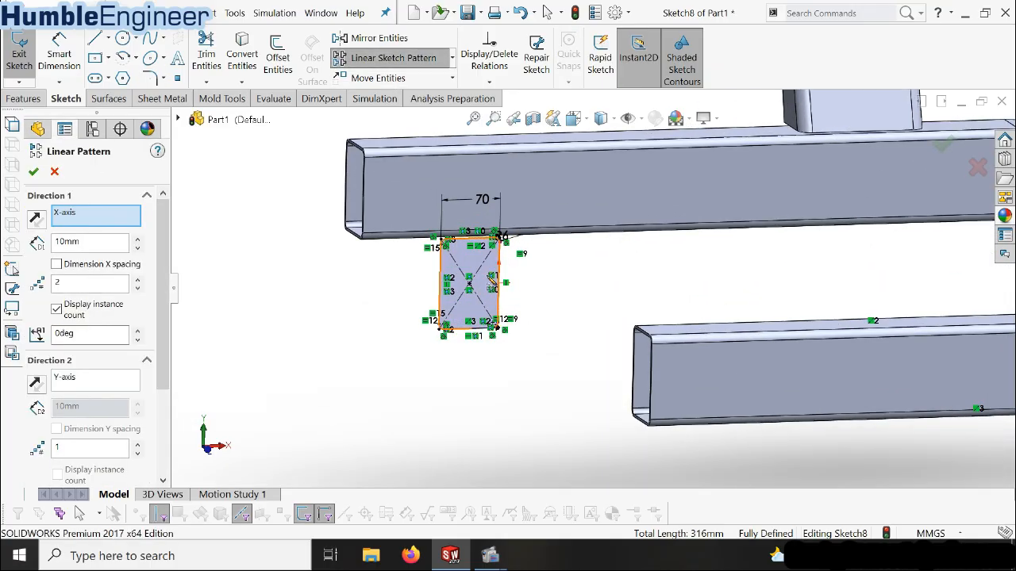
click(476, 268)
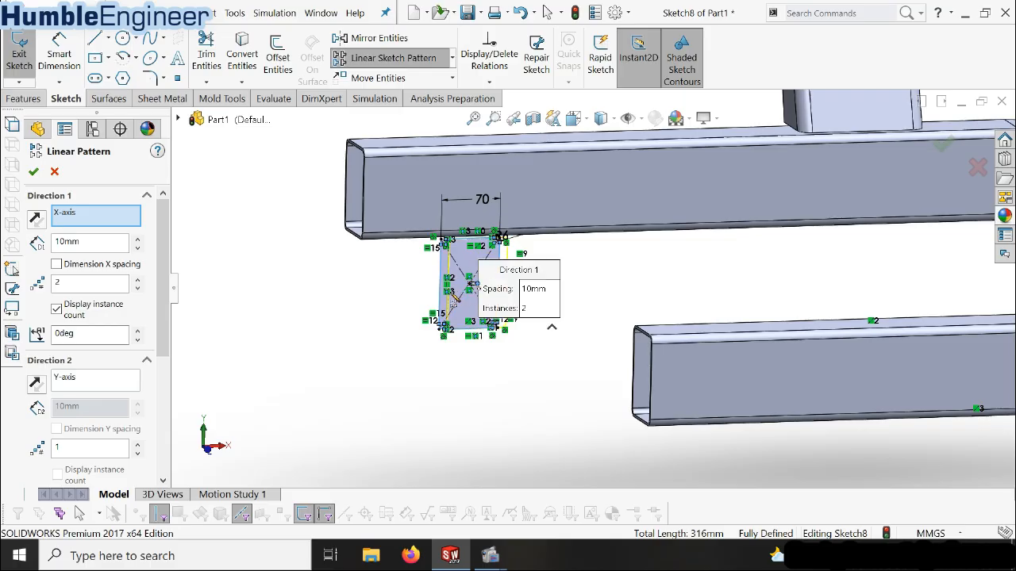
Set the linear sketch pattern's X-axis spacing to 5000 mm with 2 instances and create the pattern
scroll(587, 288, up, 5)
scroll(173, 291, down, 3)
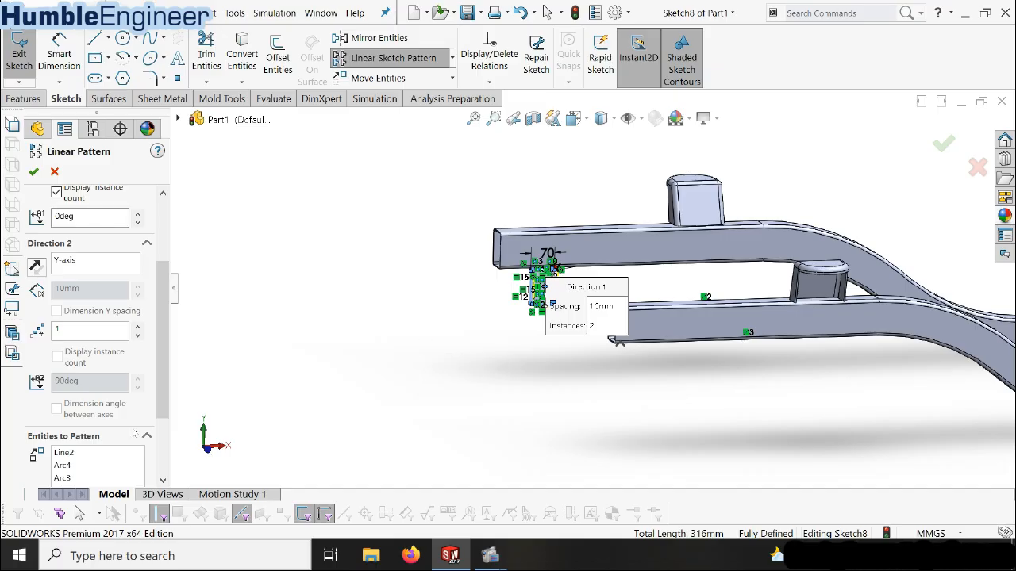
drag(167, 340, 190, 276)
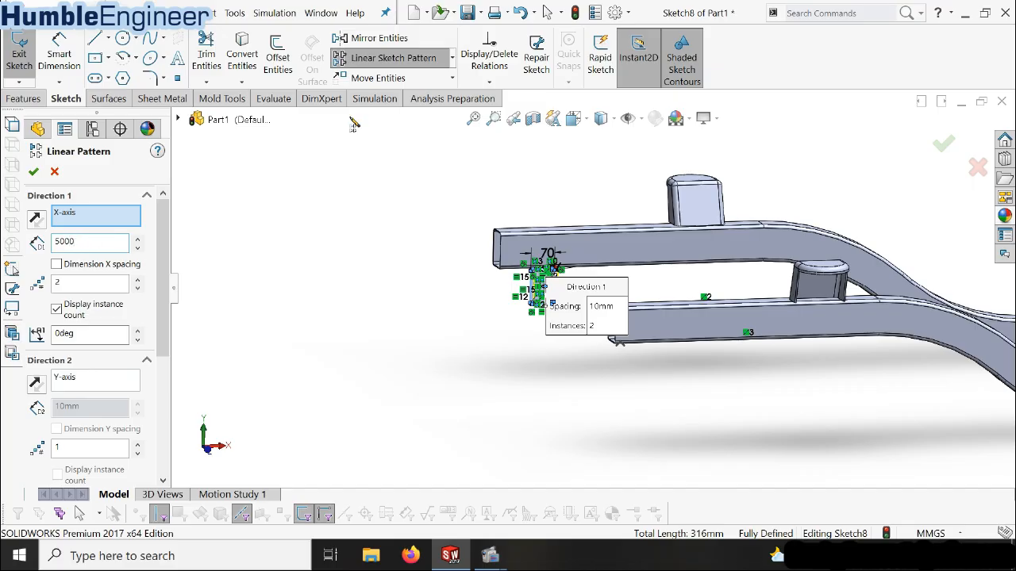
click(317, 272)
scroll(601, 329, up, 8)
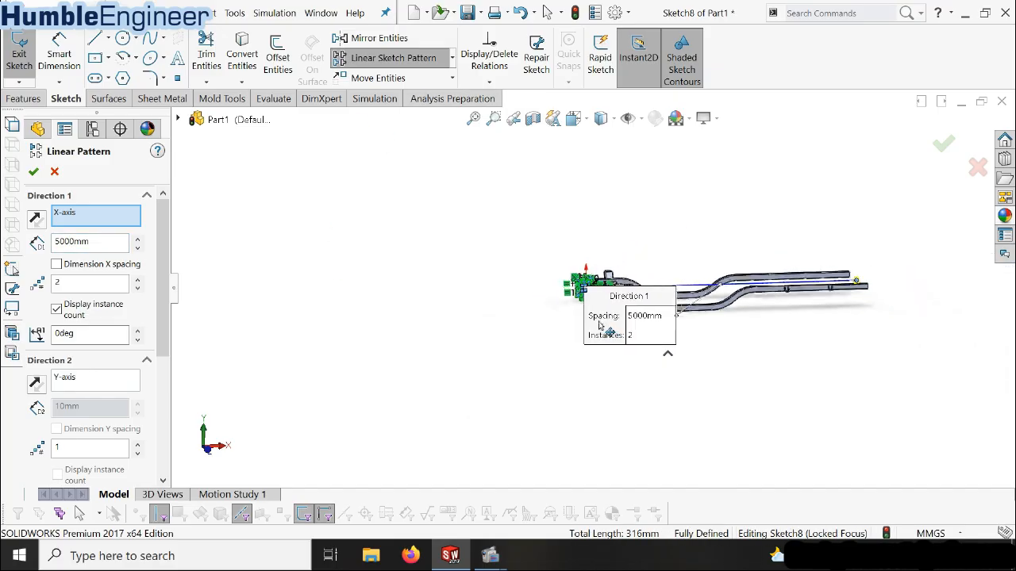
scroll(851, 330, down, 6)
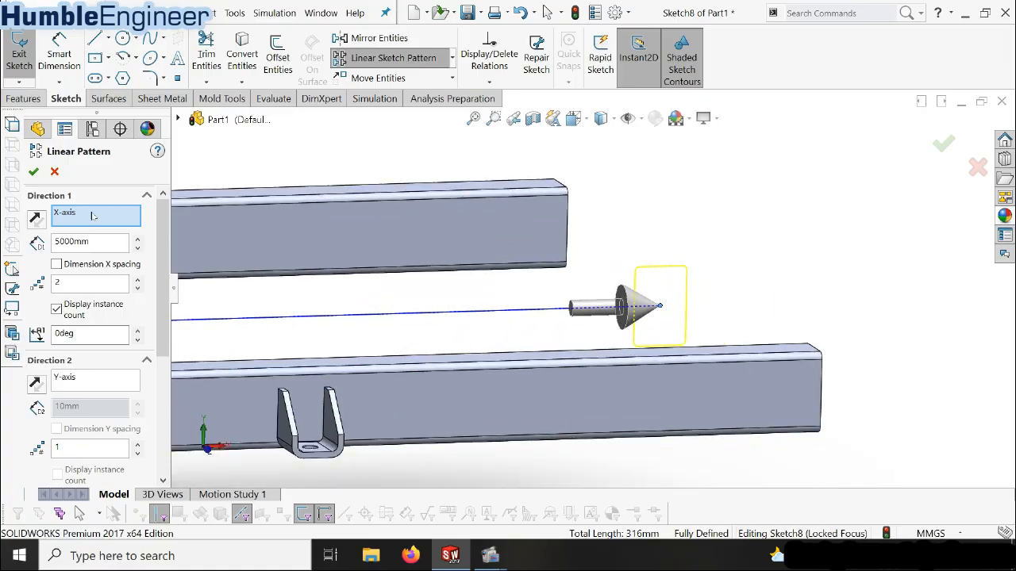
click(34, 173)
Move the patterned rectangle beyond the beam's far end and make its nearest vertical side collinear with the beam's end edge
scroll(758, 300, down, 2)
mouse_move(637, 313)
middle_down()
mouse_move(616, 293)
mouse_move(625, 304)
middle_up()
scroll(624, 304, up, 3)
key(space)
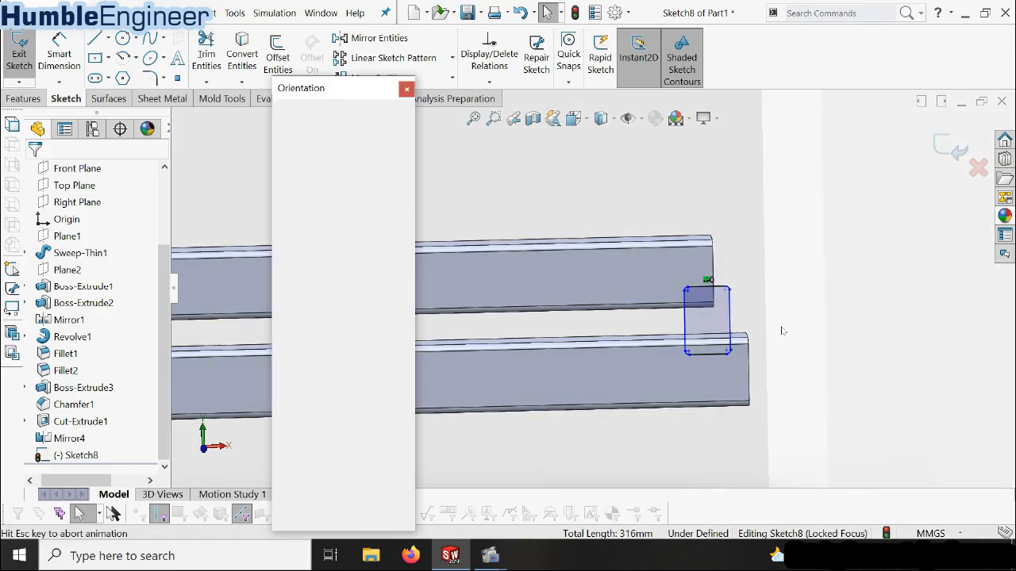
click(406, 180)
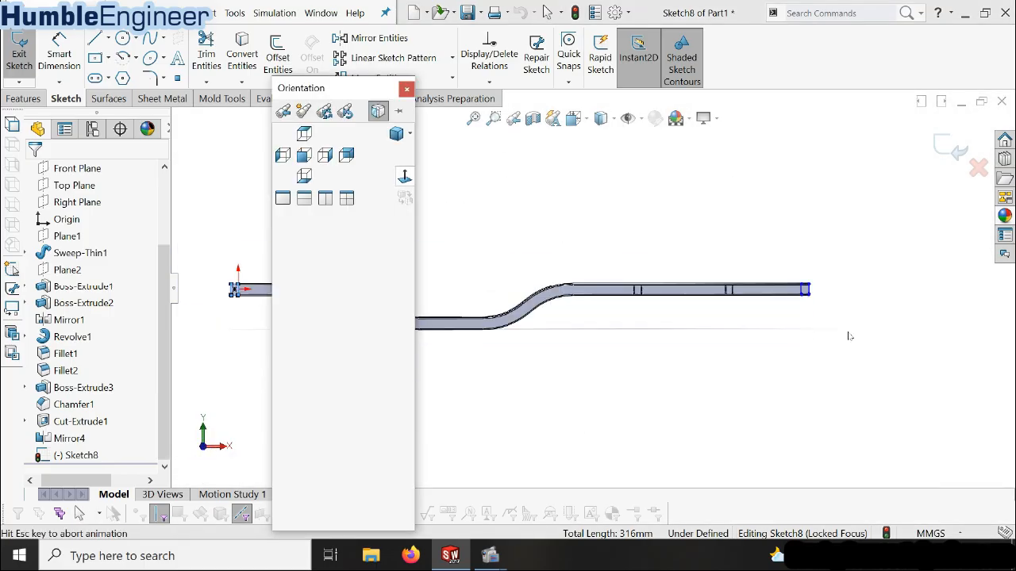
scroll(813, 285, down, 7)
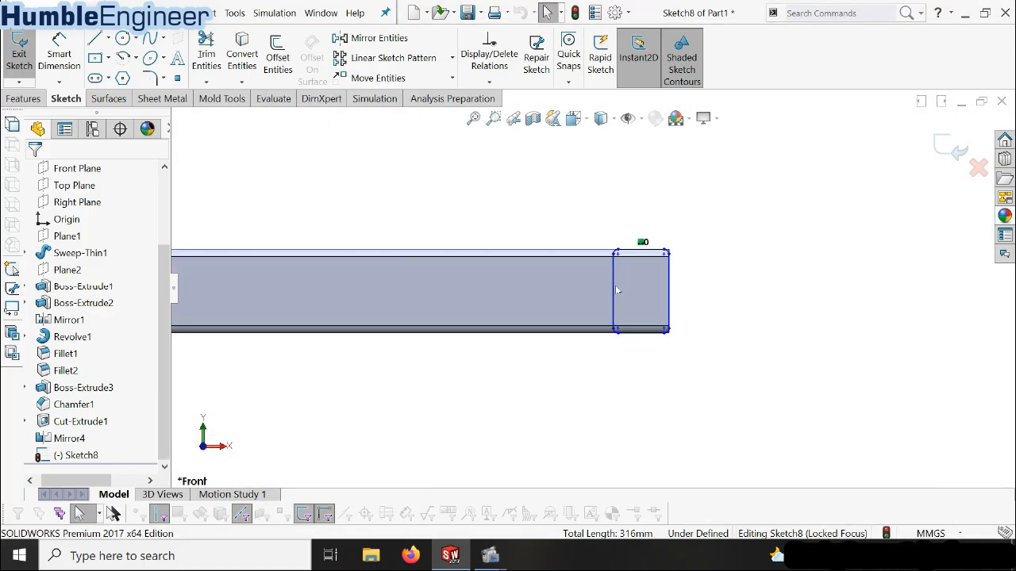
drag(643, 286, 718, 288)
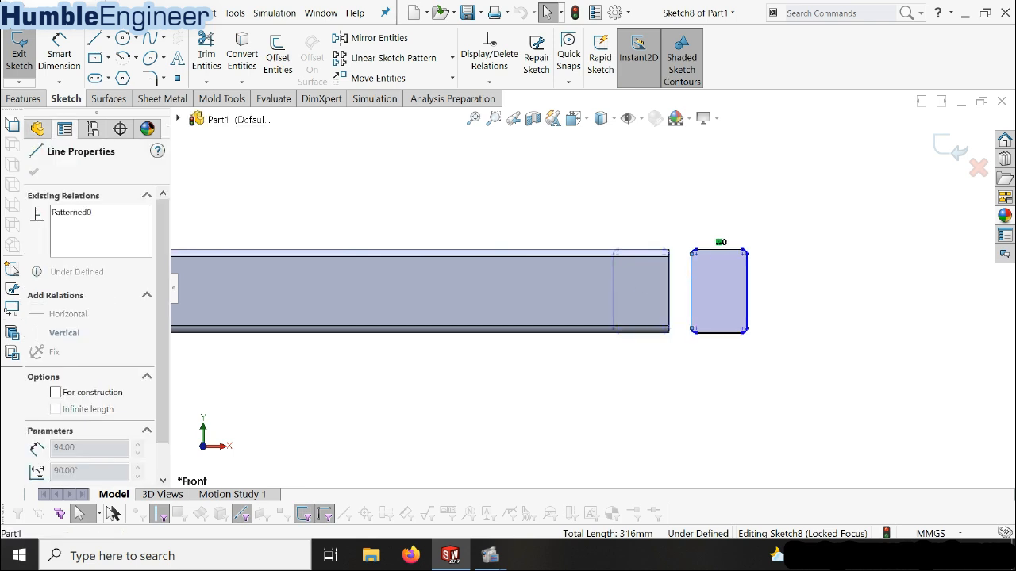
scroll(686, 287, down, 3)
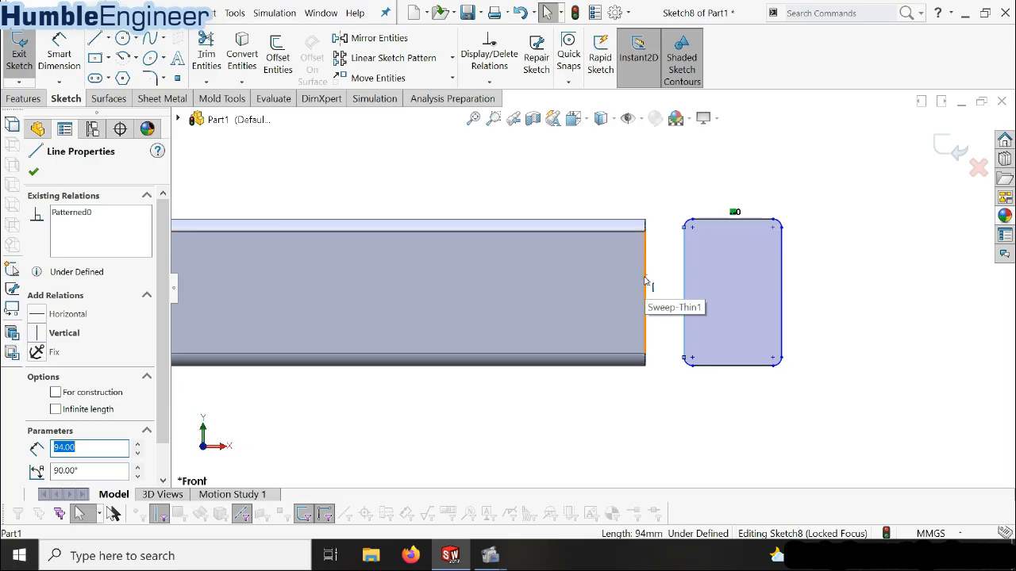
ctrl+click(647, 284)
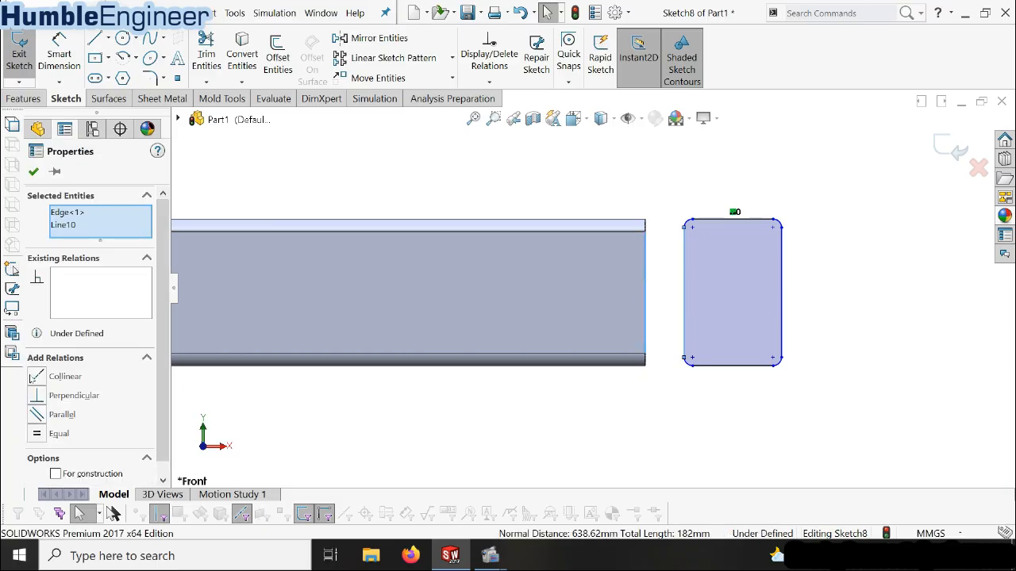
click(37, 376)
click(790, 340)
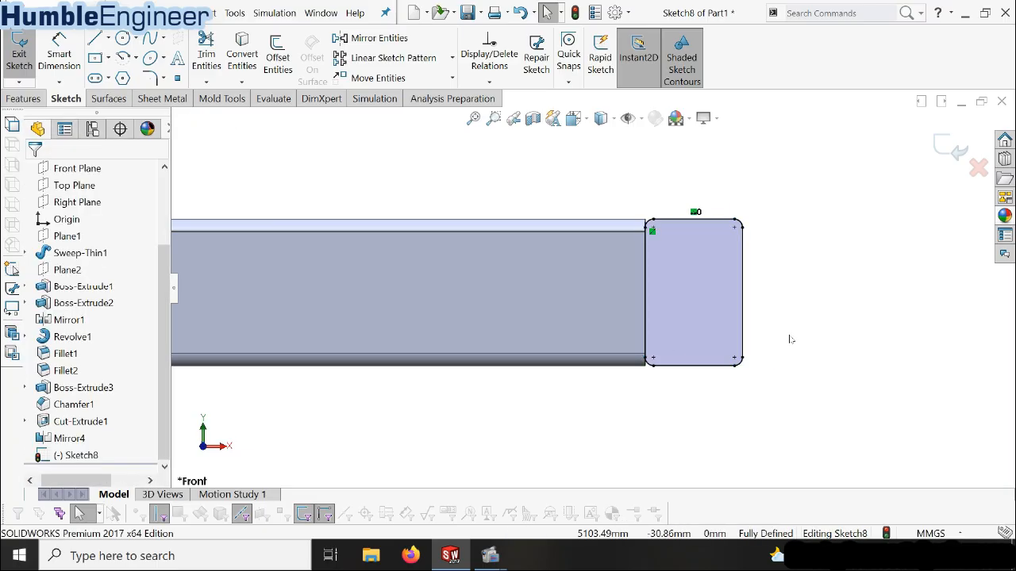
Set up a boss extrusion of both filleted rectangles, 1800 mm deep with the Mid Plane end condition
scroll(790, 339, up, 8)
middle_drag(355, 295, 415, 381)
scroll(413, 379, up, 6)
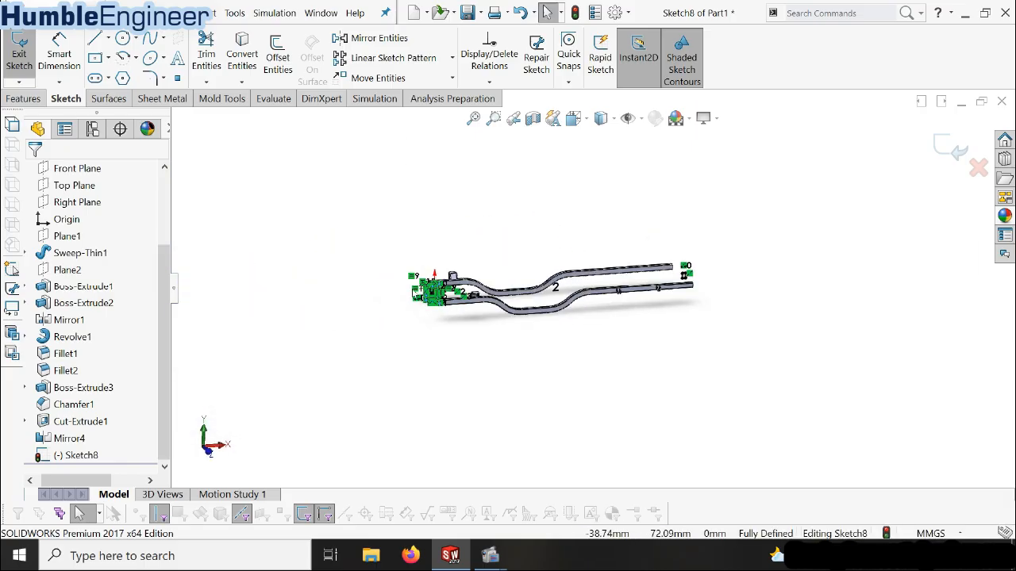
scroll(565, 295, down, 5)
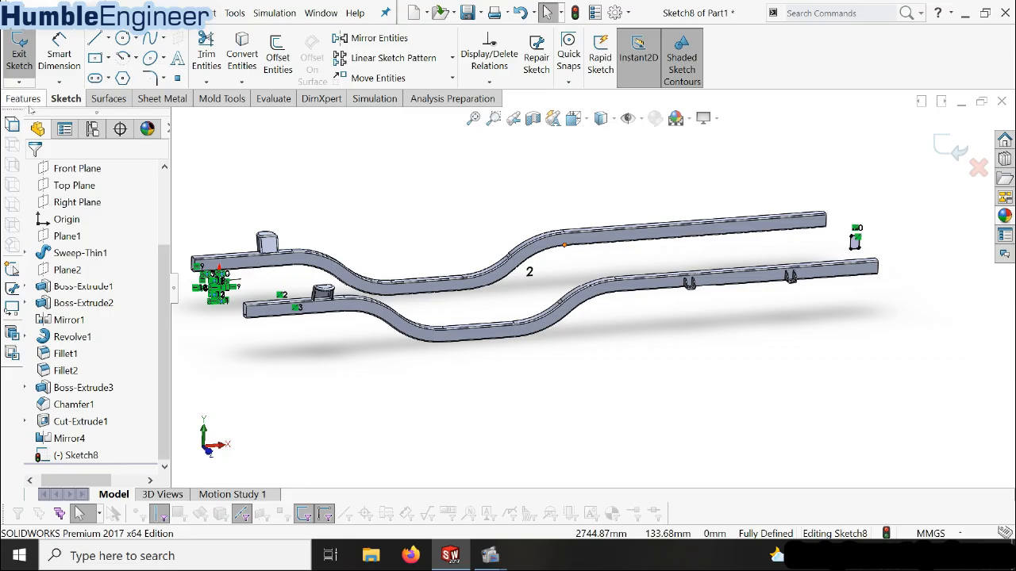
click(24, 101)
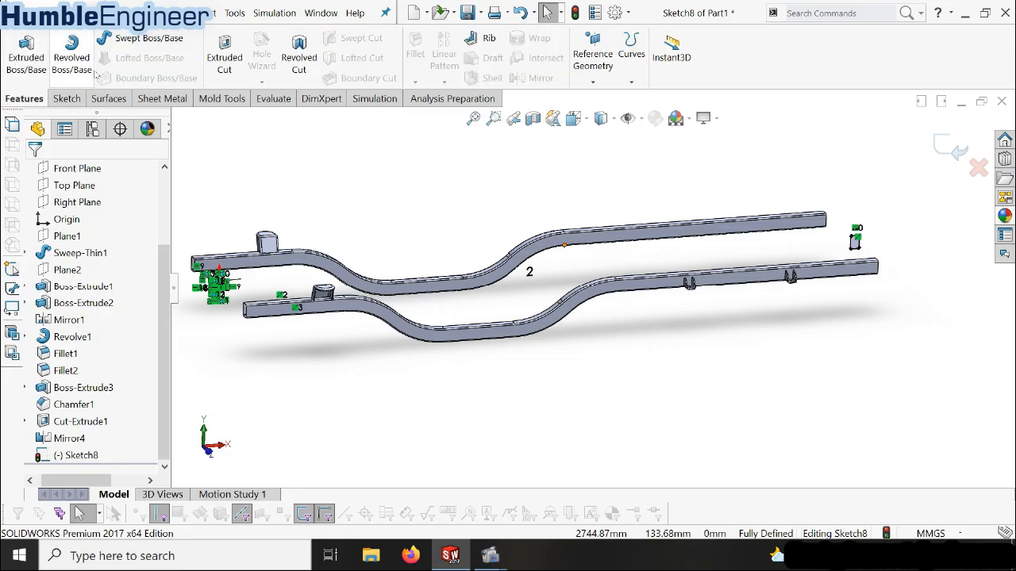
click(26, 56)
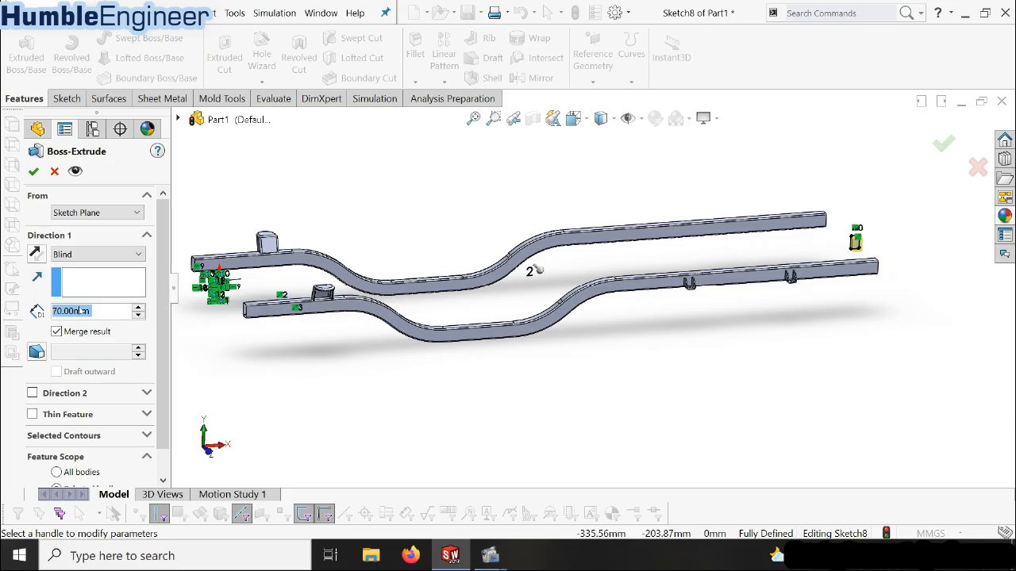
text(1800)
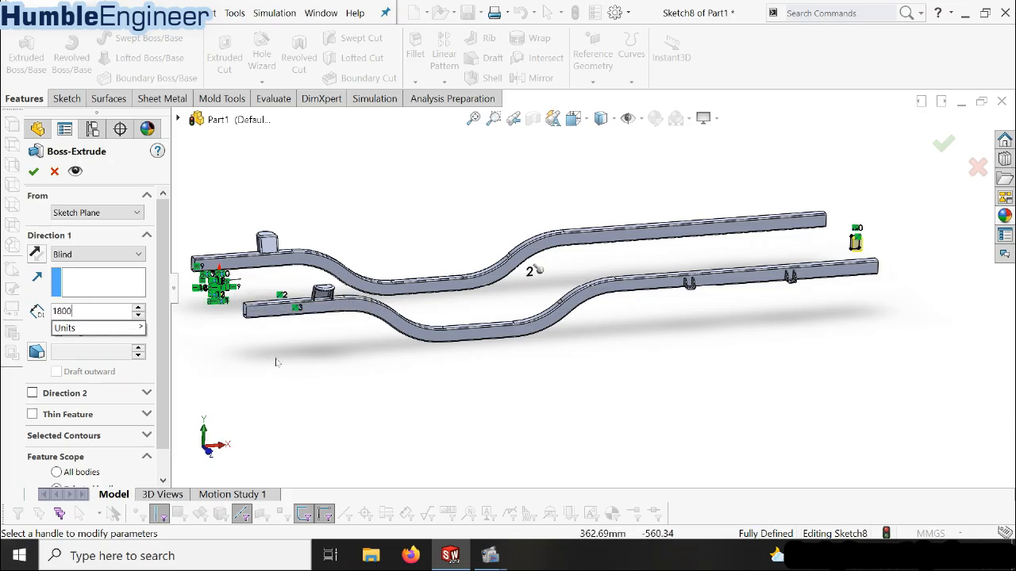
key(Return)
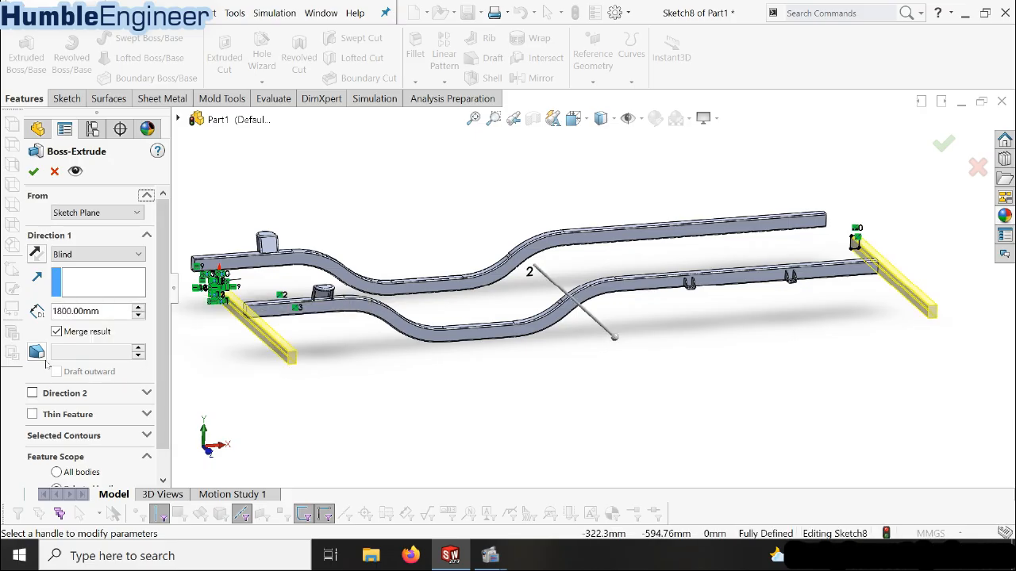
click(88, 254)
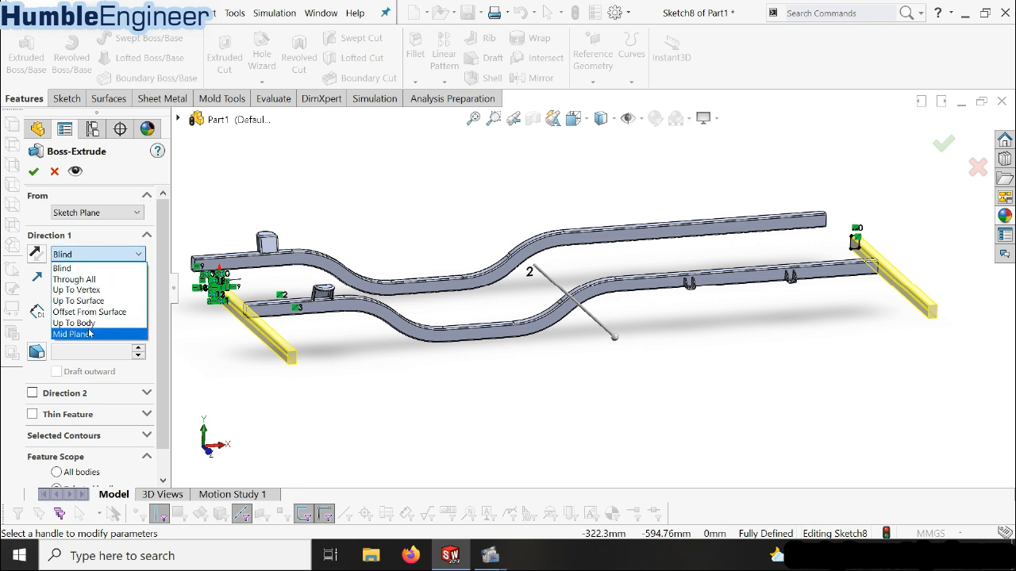
click(88, 332)
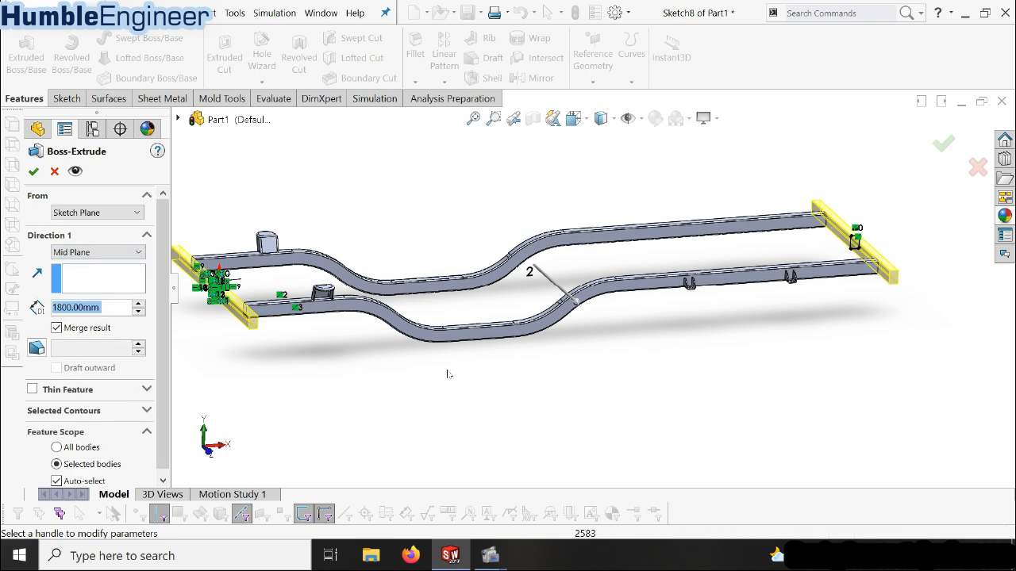
Make the crossmember extrusion a one-direction thin feature with 3 mm wall thickness and create it
click(31, 390)
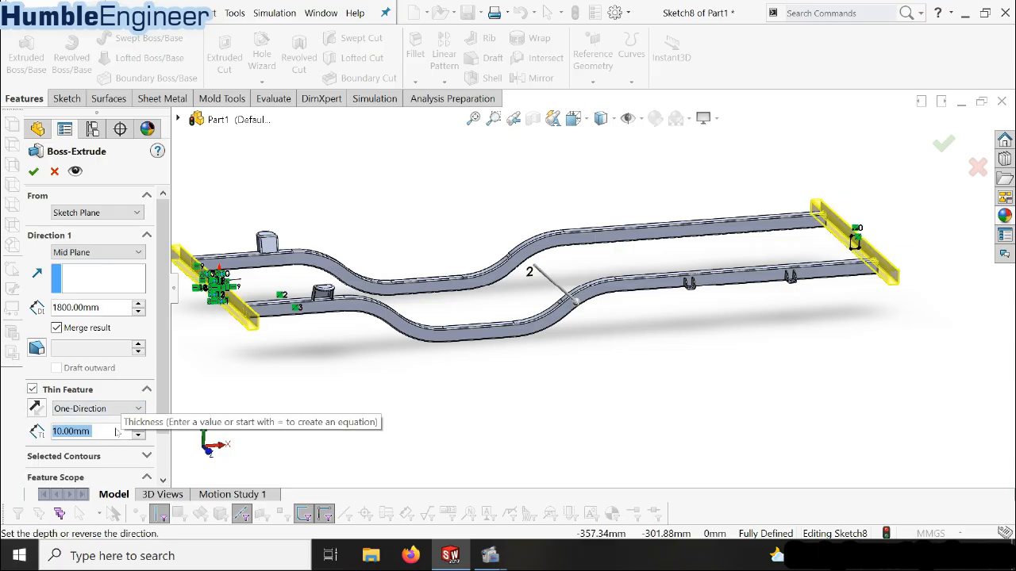
text(3)
key(Return)
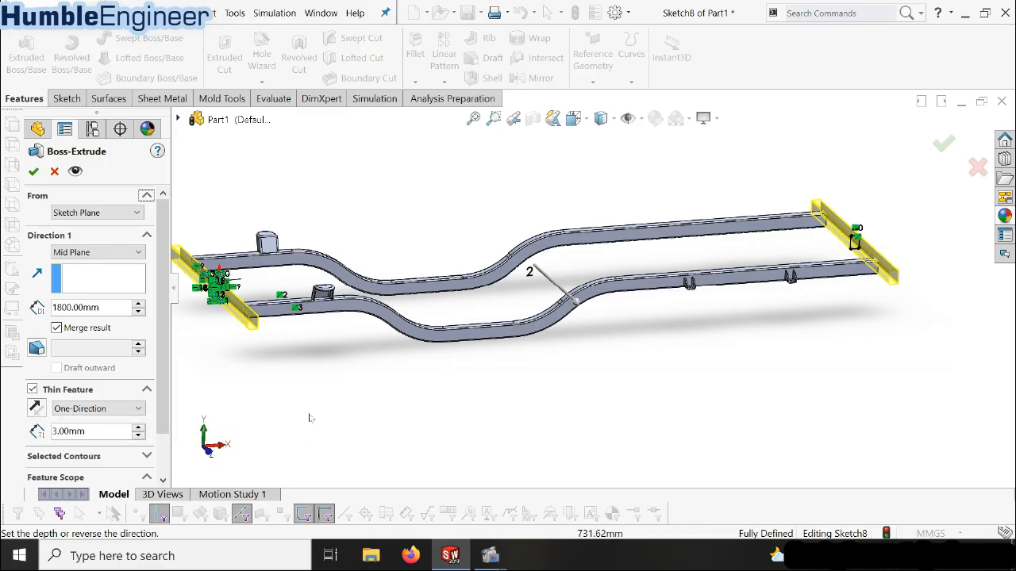
click(34, 173)
Start a new sketch on the Front Plane and orient the view normal to it
middle_drag(597, 381, 554, 278)
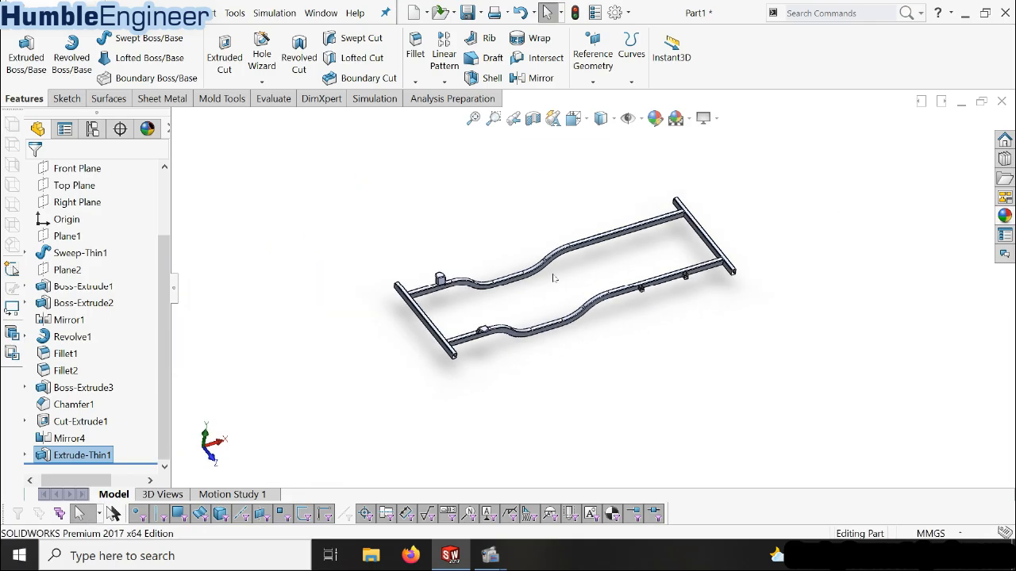
key(space)
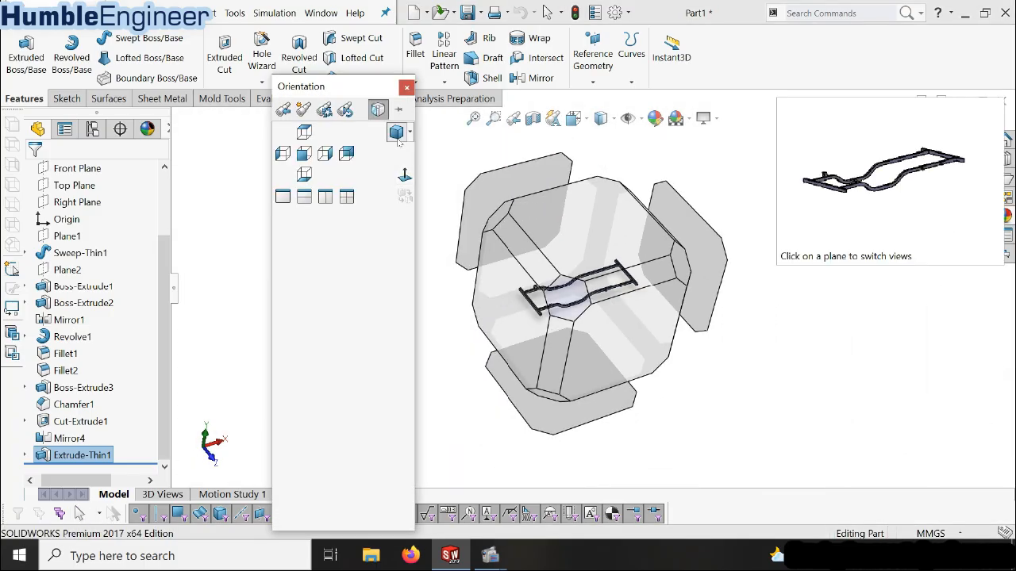
click(398, 135)
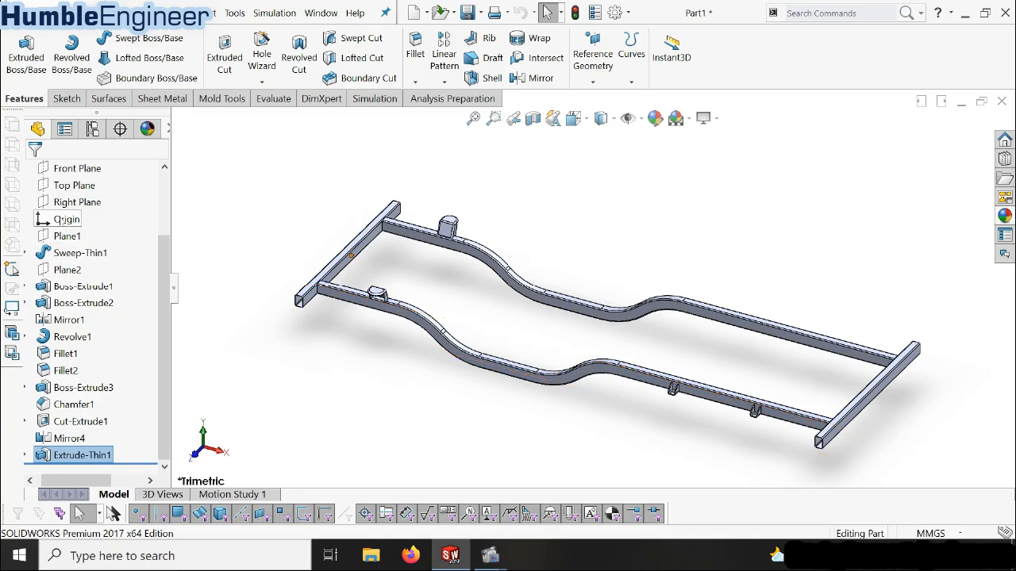
scroll(90, 274, up, 3)
click(77, 253)
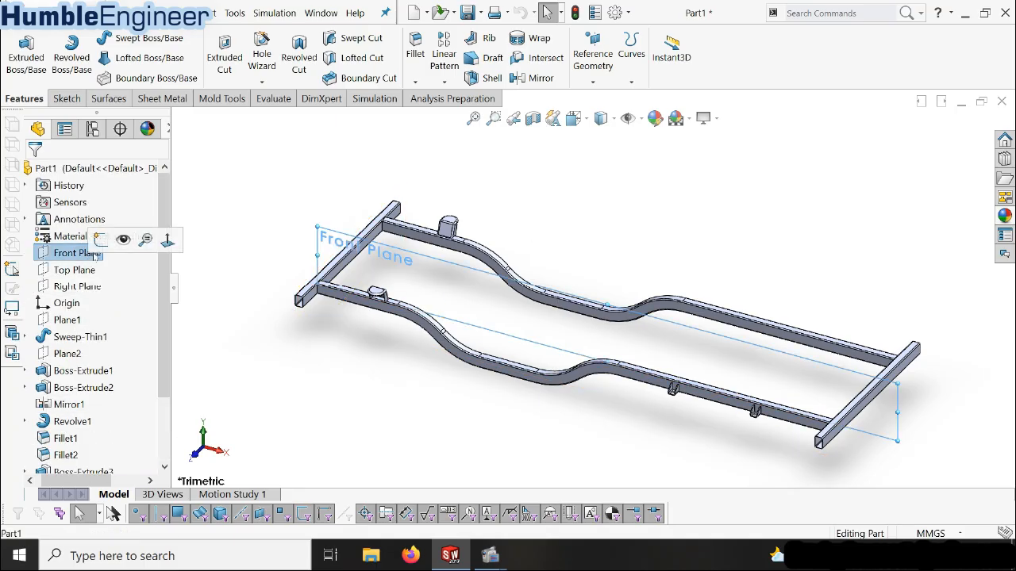
click(121, 237)
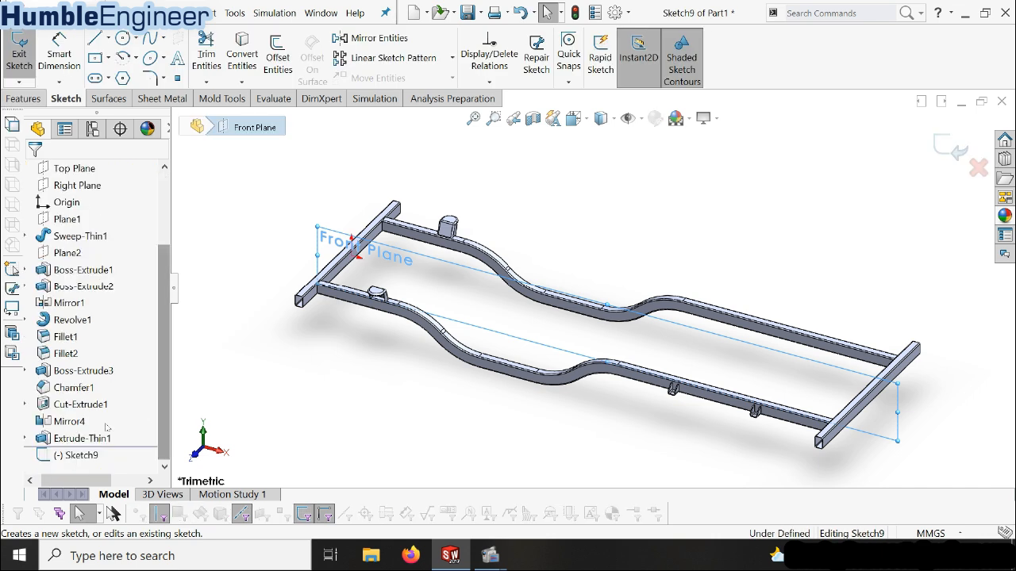
click(76, 456)
click(108, 438)
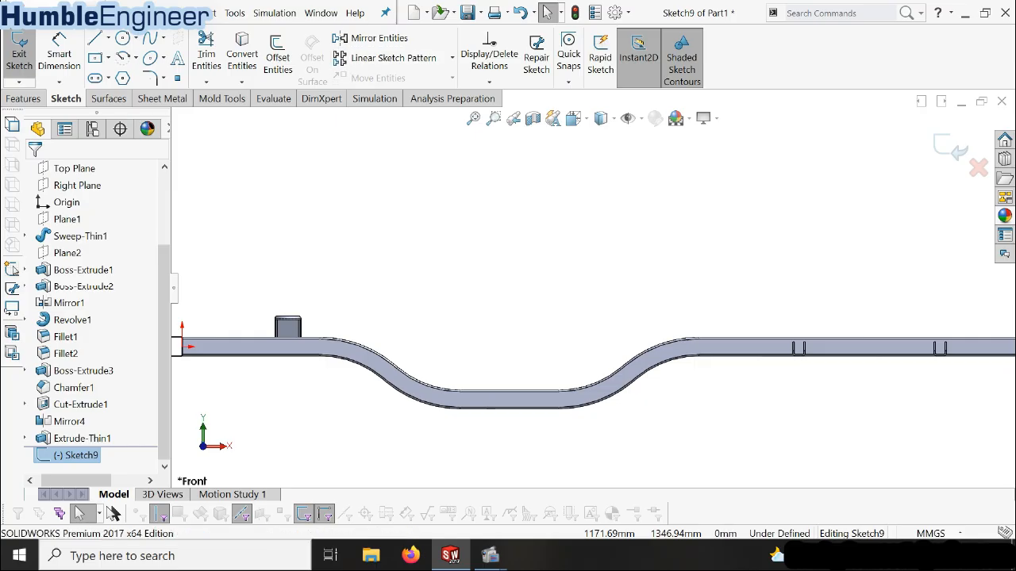
Sketch an upright center rectangle between the two beams, near the start of the first bend beyond the tall brackets
click(95, 57)
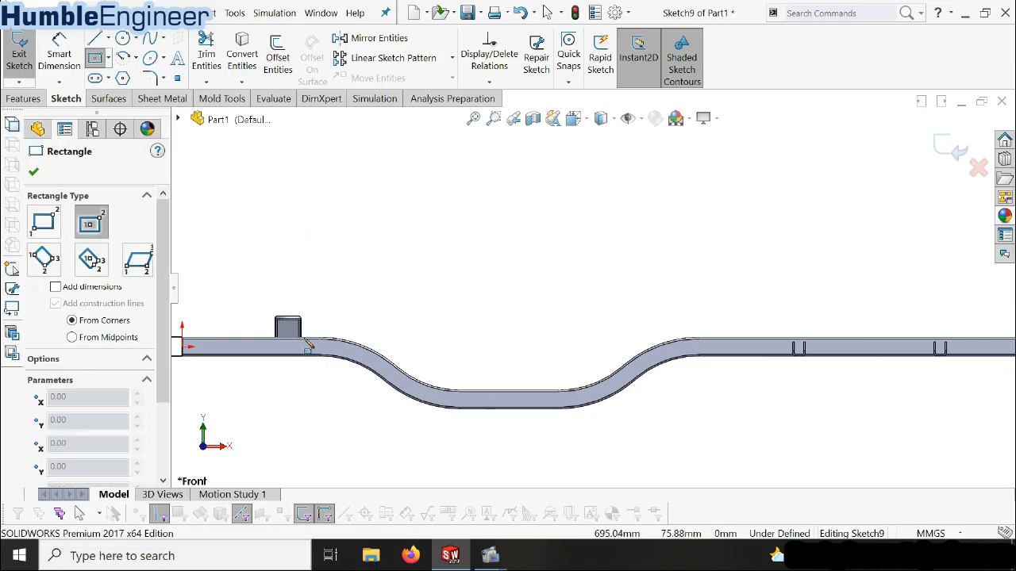
scroll(349, 346, down, 4)
scroll(425, 315, down, 3)
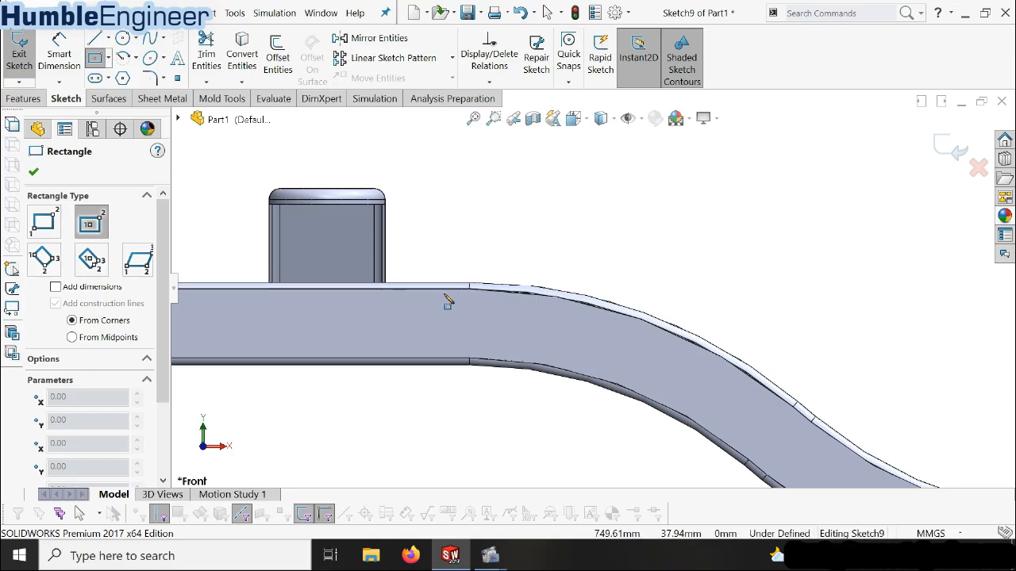
middle_drag(592, 278, 590, 308)
scroll(590, 309, up, 4)
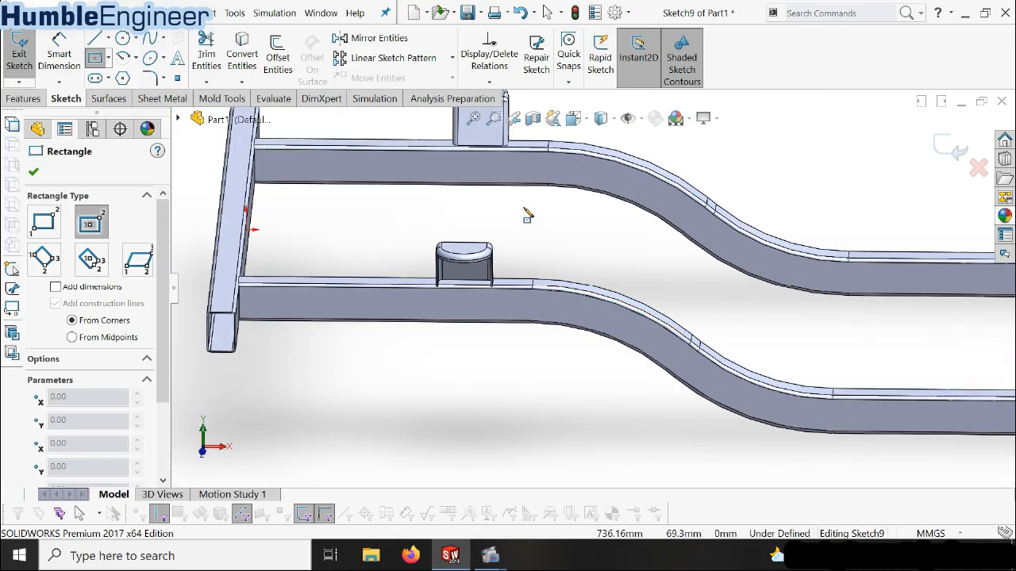
click(548, 224)
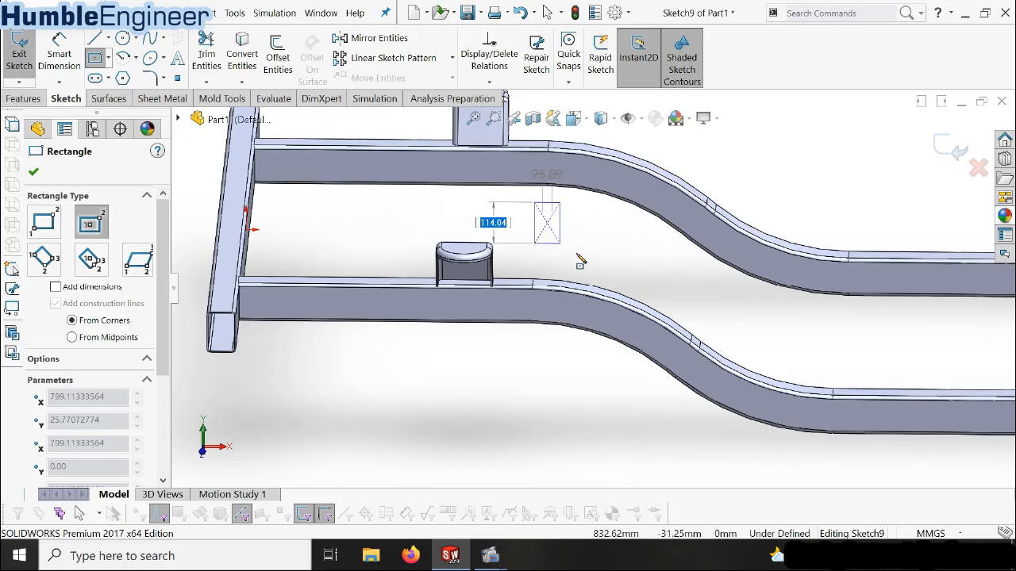
click(561, 251)
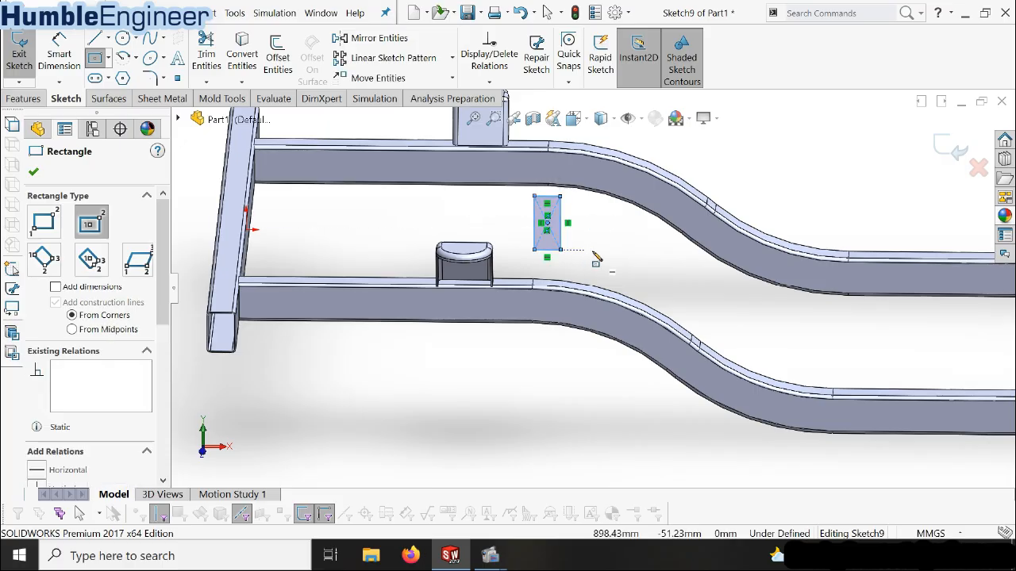
Sketch a second upright center rectangle, about 157 mm high, between the beams at the lowered middle section
scroll(595, 270, up, 3)
scroll(758, 300, down, 2)
click(758, 303)
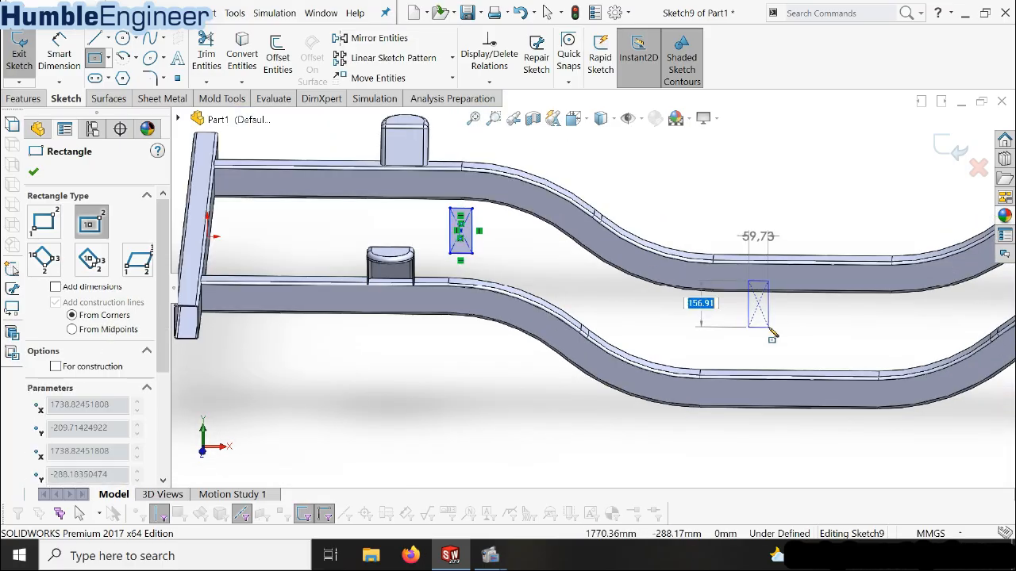
click(770, 327)
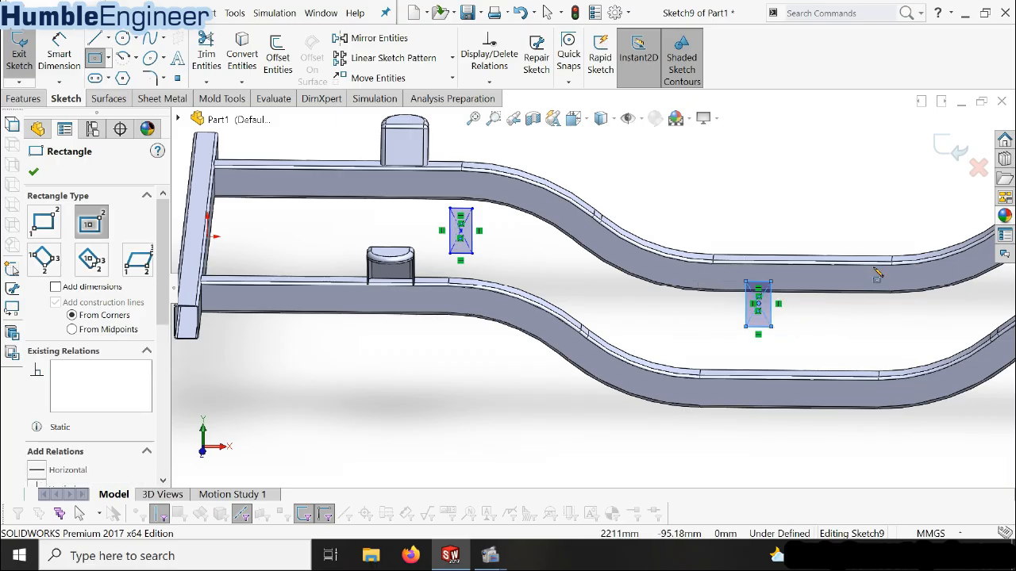
scroll(877, 274, up, 3)
scroll(833, 278, down, 4)
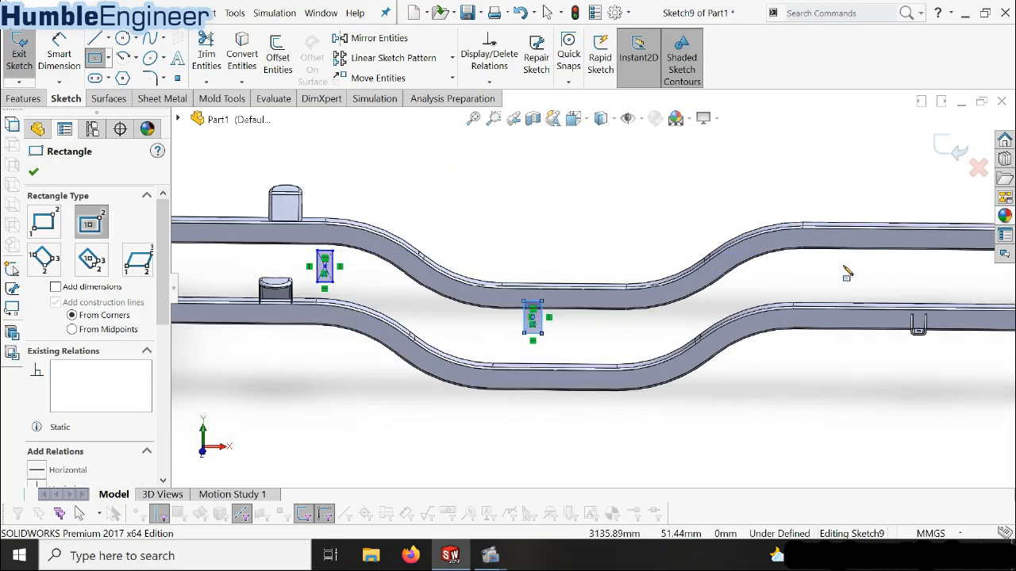
Sketch two more upright center rectangles between the beams, one just past the second bend and one near the far end crossmember
click(845, 274)
click(858, 288)
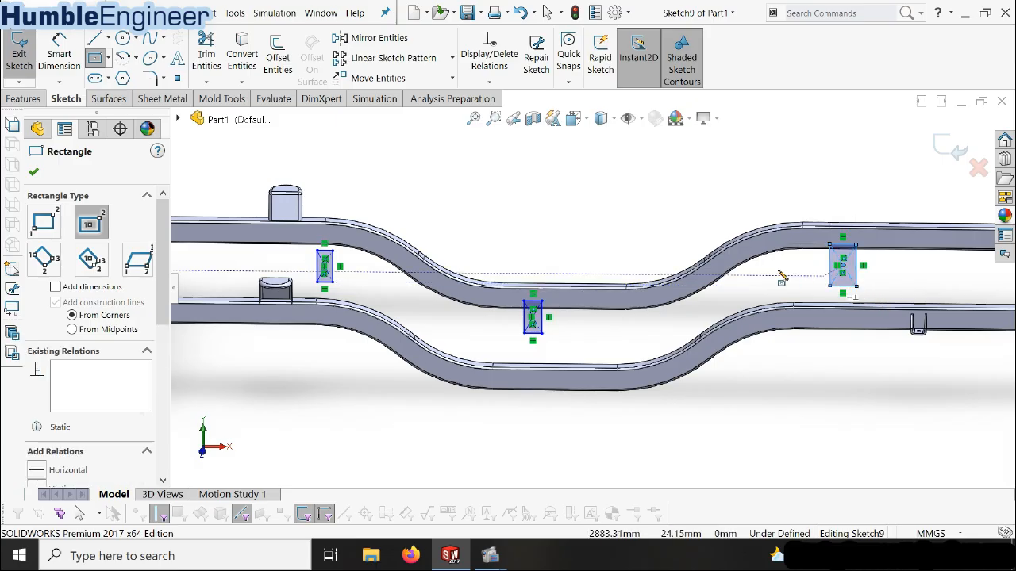
scroll(782, 277, up, 5)
scroll(805, 288, down, 4)
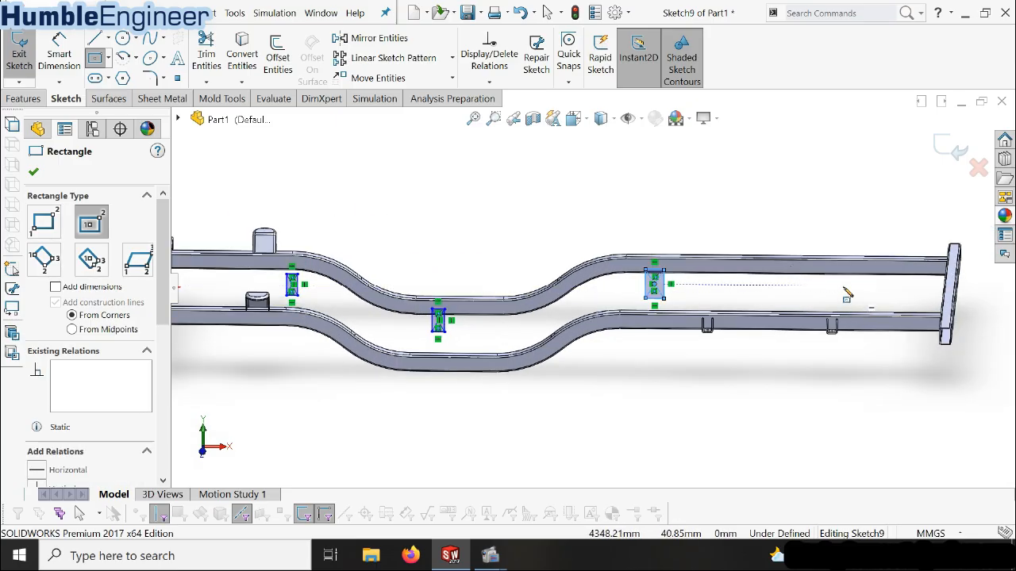
click(843, 285)
click(851, 300)
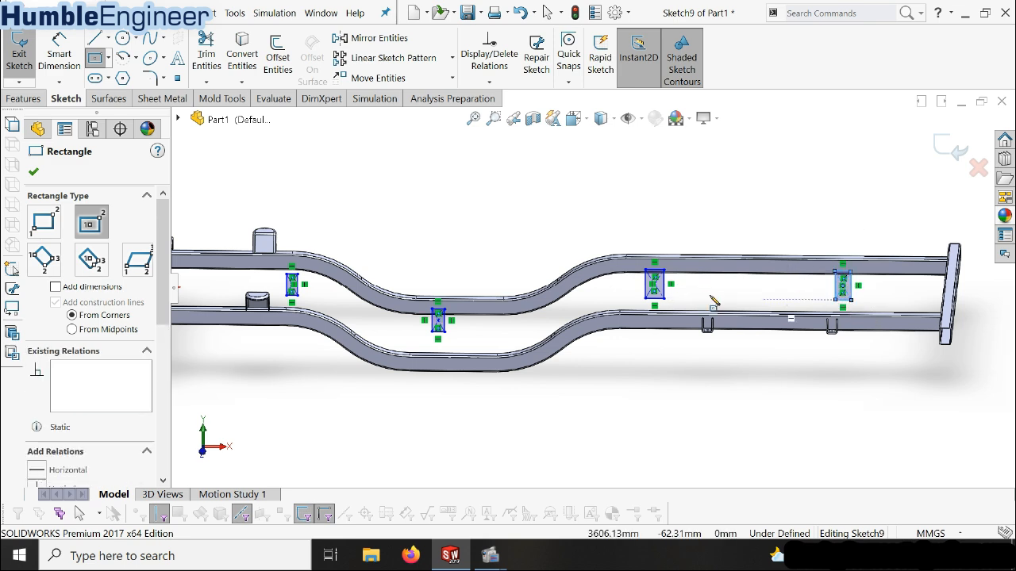
key(Escape)
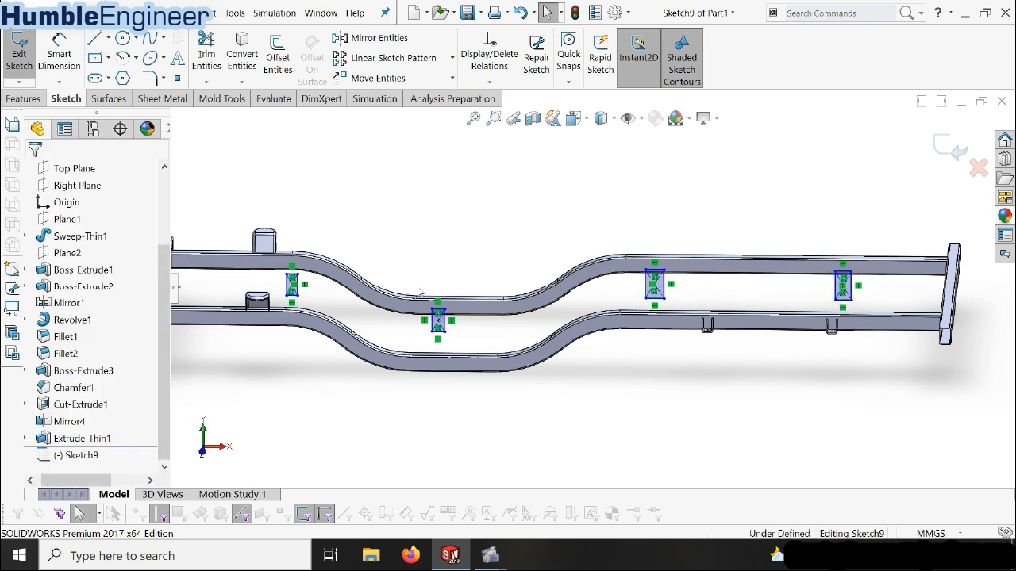
scroll(418, 292, down, 2)
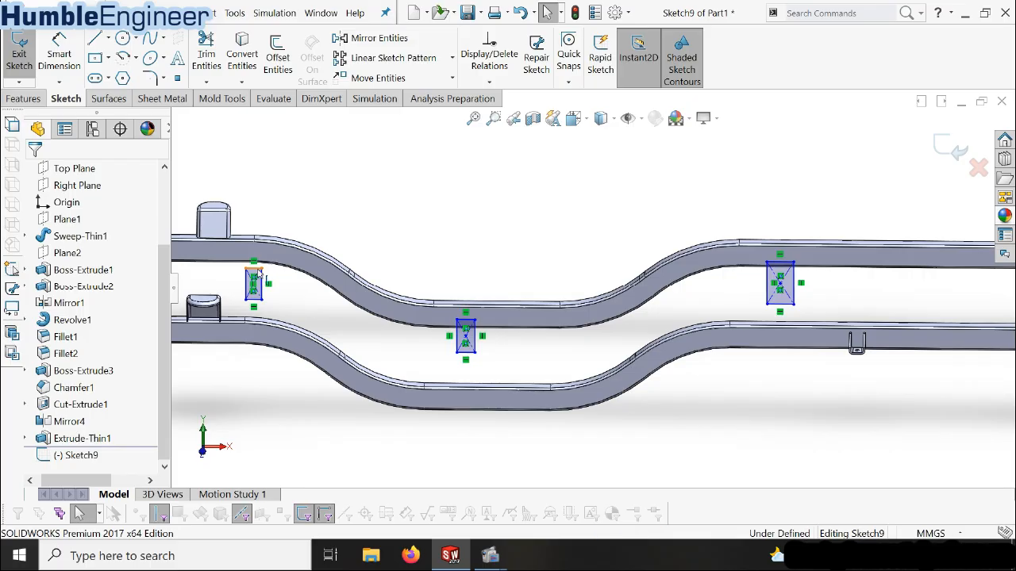
click(256, 275)
ctrl+click(470, 321)
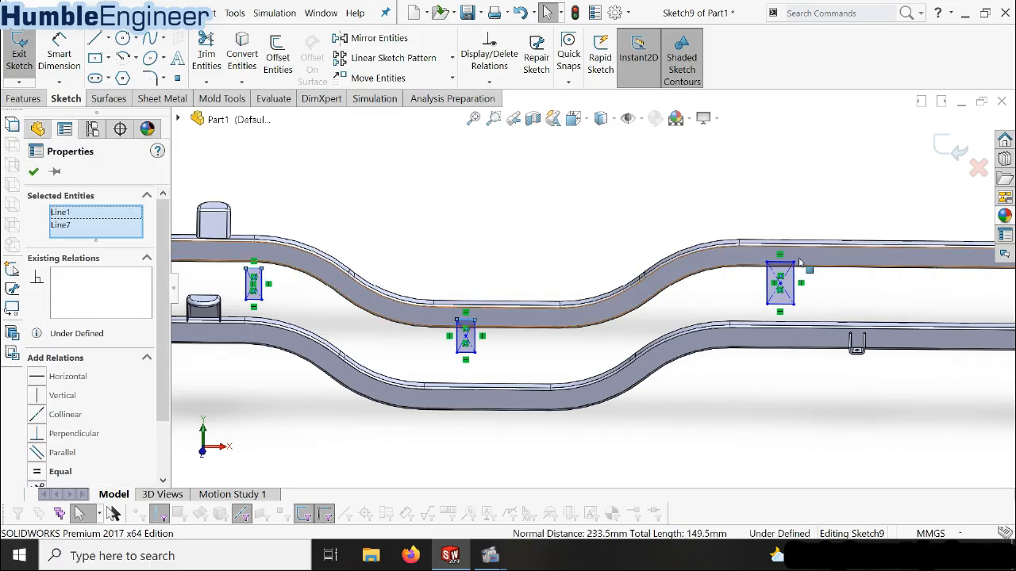
ctrl+click(787, 268)
scroll(651, 317, up, 4)
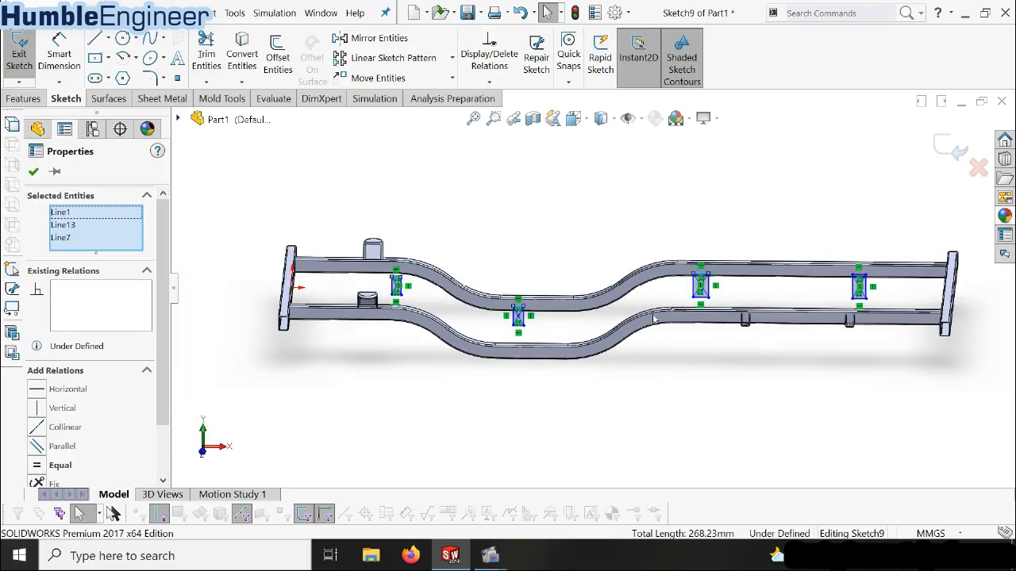
scroll(819, 277, down, 4)
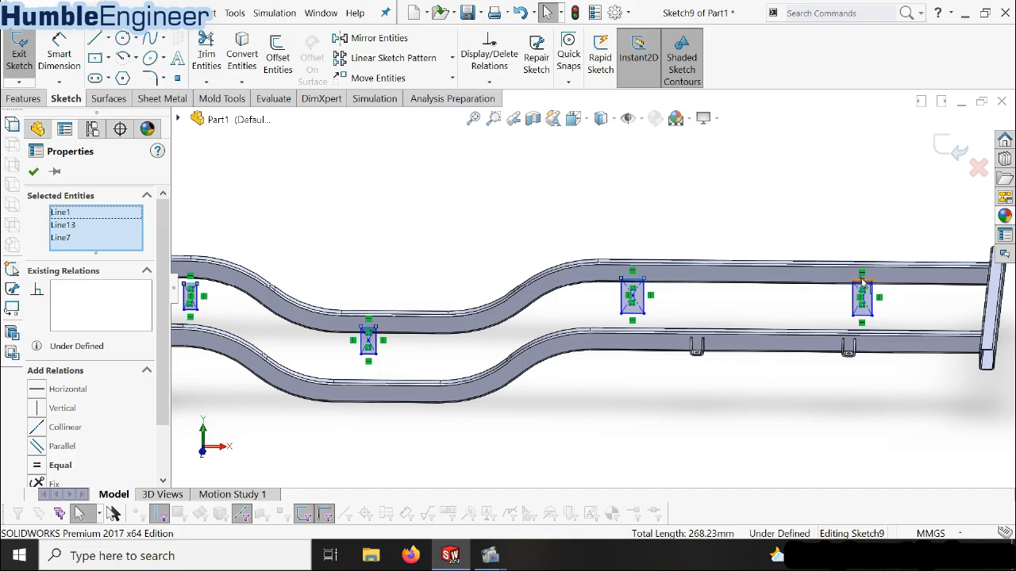
ctrl+click(862, 284)
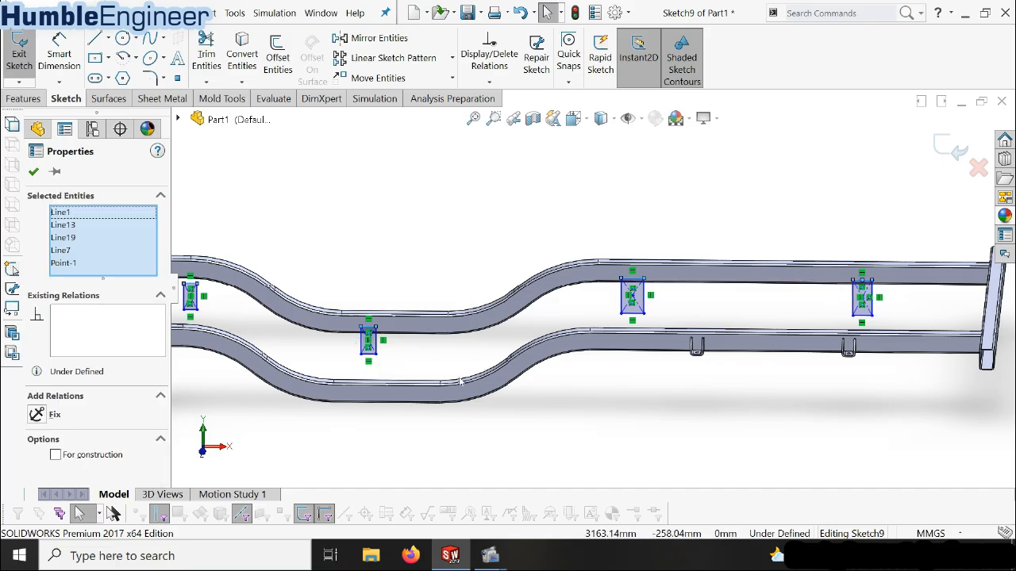
key(Escape)
Make the top line of the rectangle beside the tall brackets collinear with the adjacent straight upper edge of the rear beam
scroll(341, 285, up, 3)
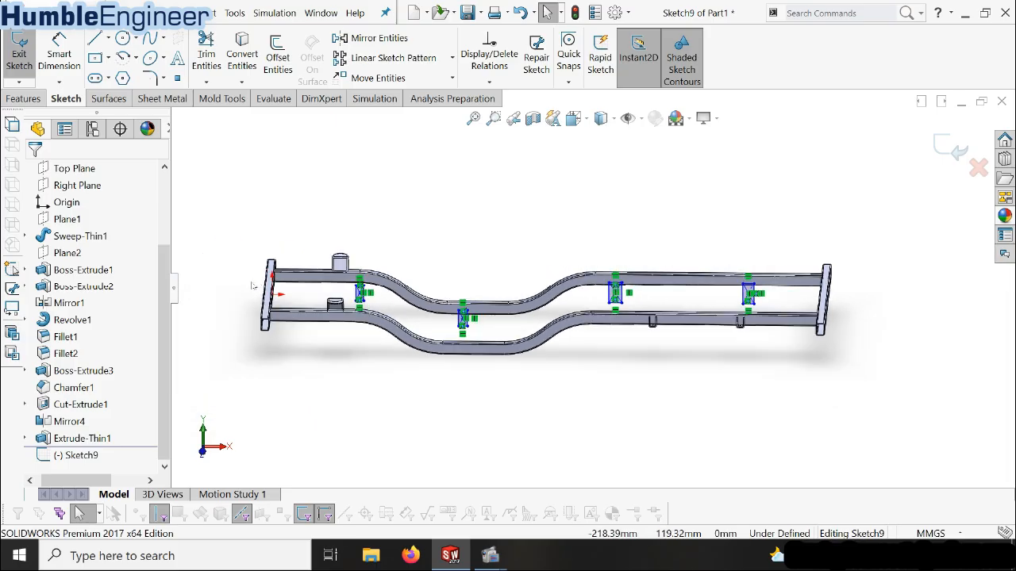
scroll(632, 262, down, 6)
mouse_move(632, 262)
middle_down()
mouse_move(632, 245)
mouse_move(628, 262)
mouse_move(597, 271)
middle_up()
scroll(642, 278, down, 3)
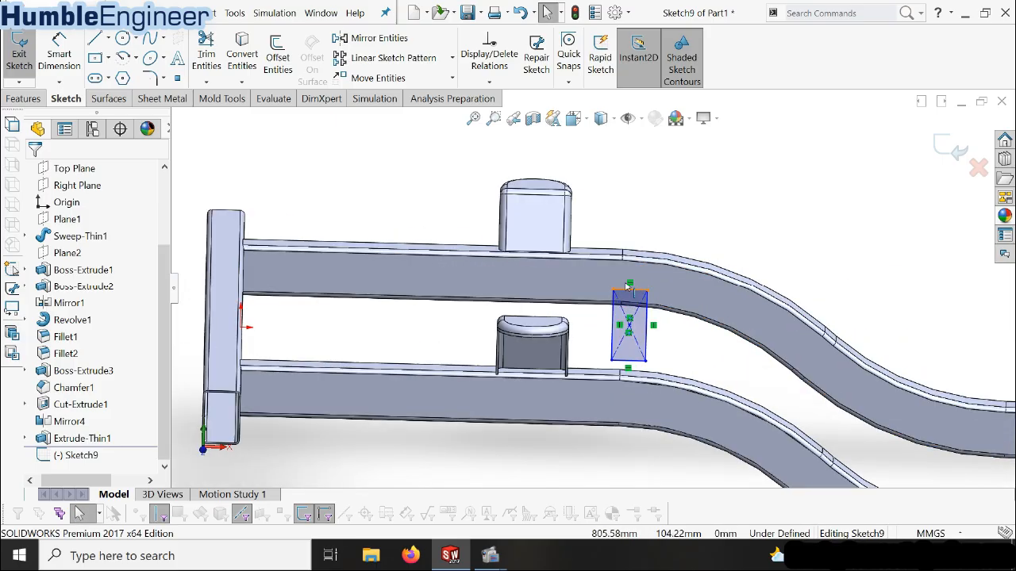
click(627, 288)
ctrl+click(607, 255)
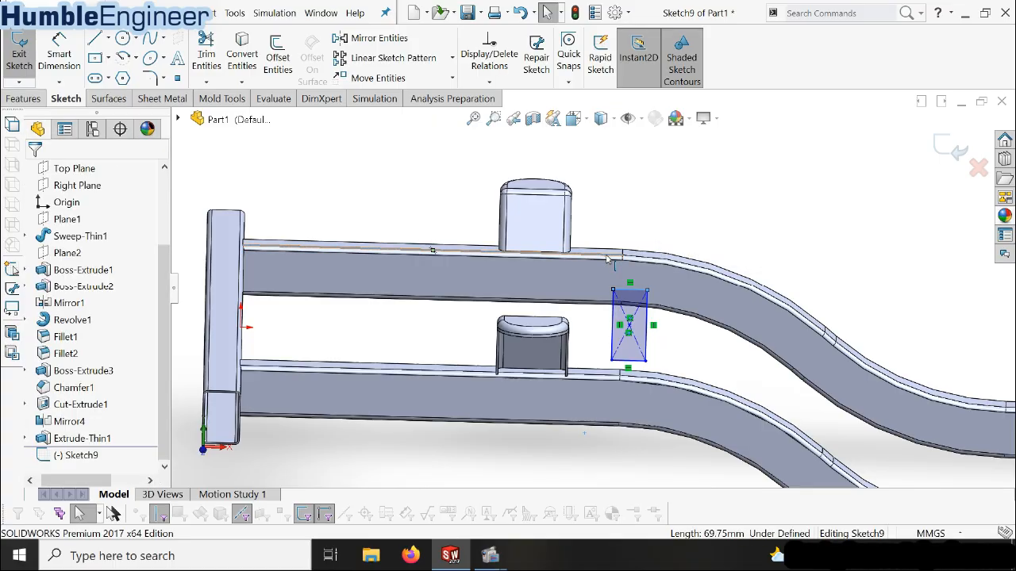
click(37, 382)
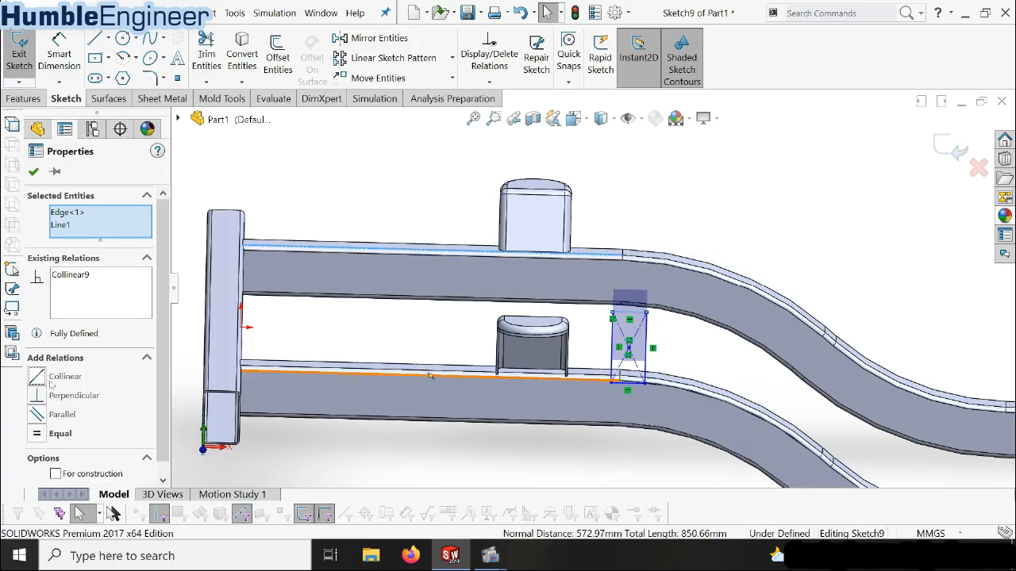
Make the top line of the rectangle at the lowered middle section collinear with the rear beam's straight upper edge there
scroll(671, 326, up, 3)
scroll(933, 353, down, 3)
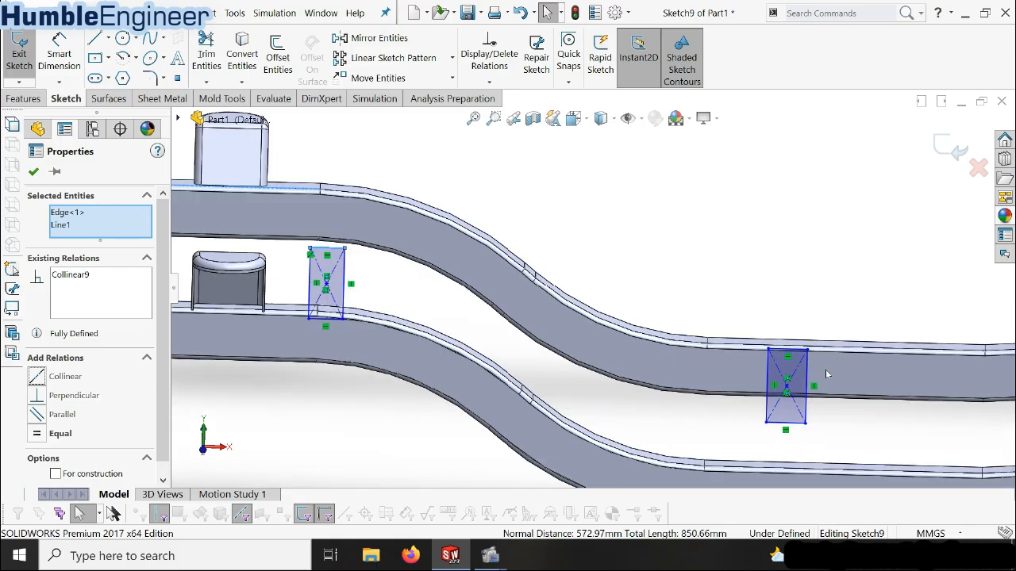
click(804, 350)
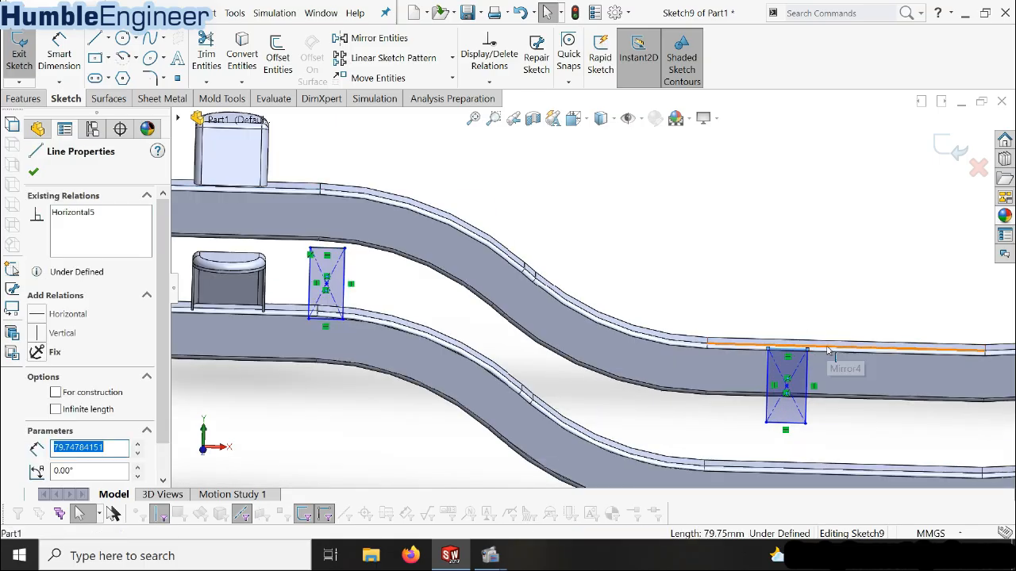
ctrl+click(849, 347)
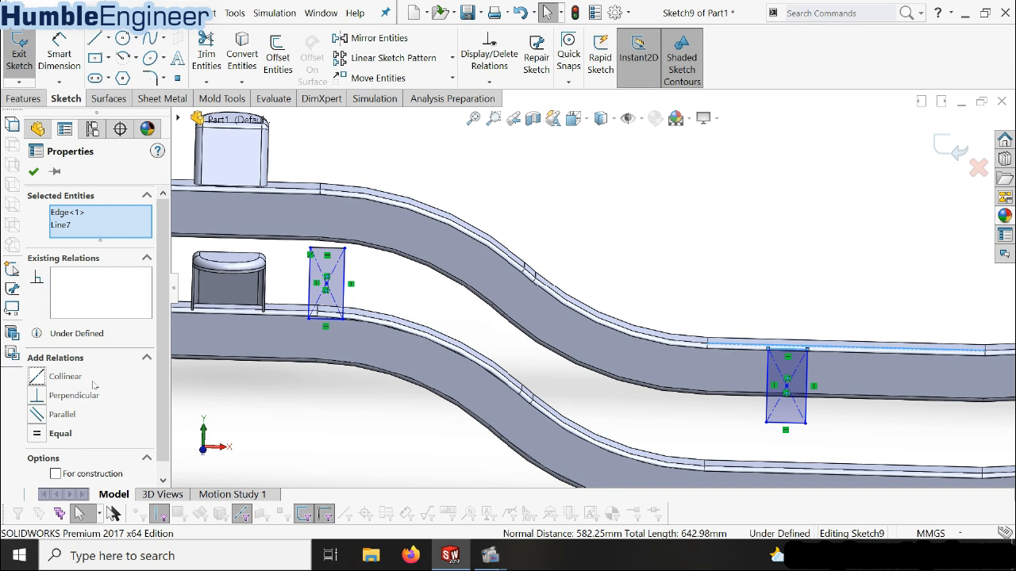
click(91, 377)
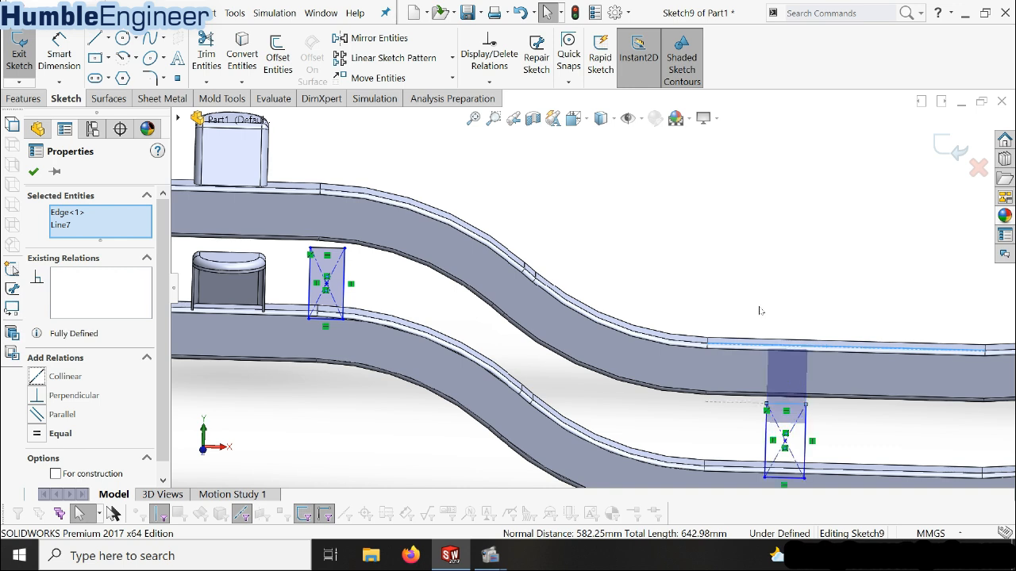
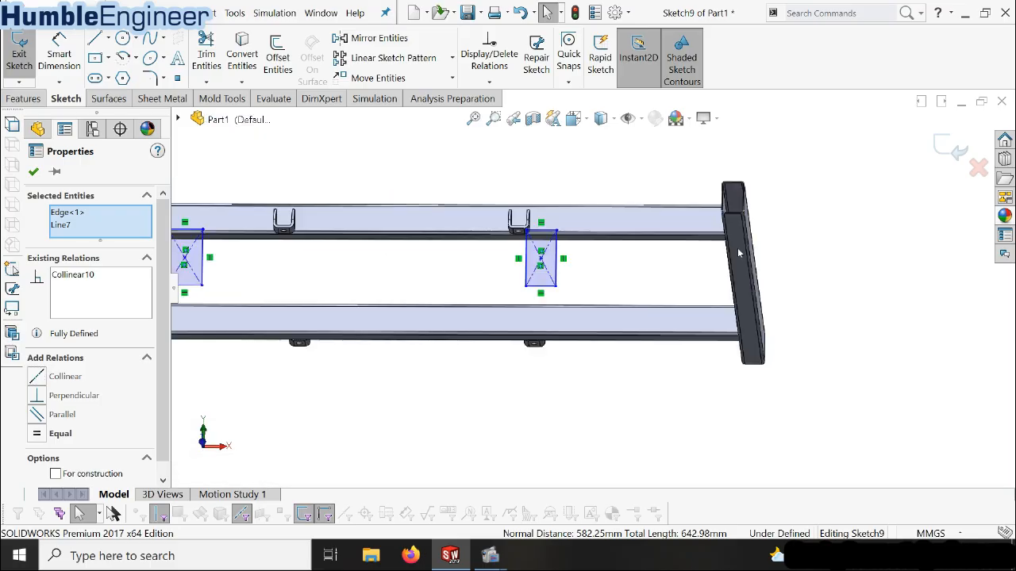
Make the top line of the rectangle near the far end crossmember collinear with the rear beam's straight upper edge
middle_drag(549, 230, 560, 272)
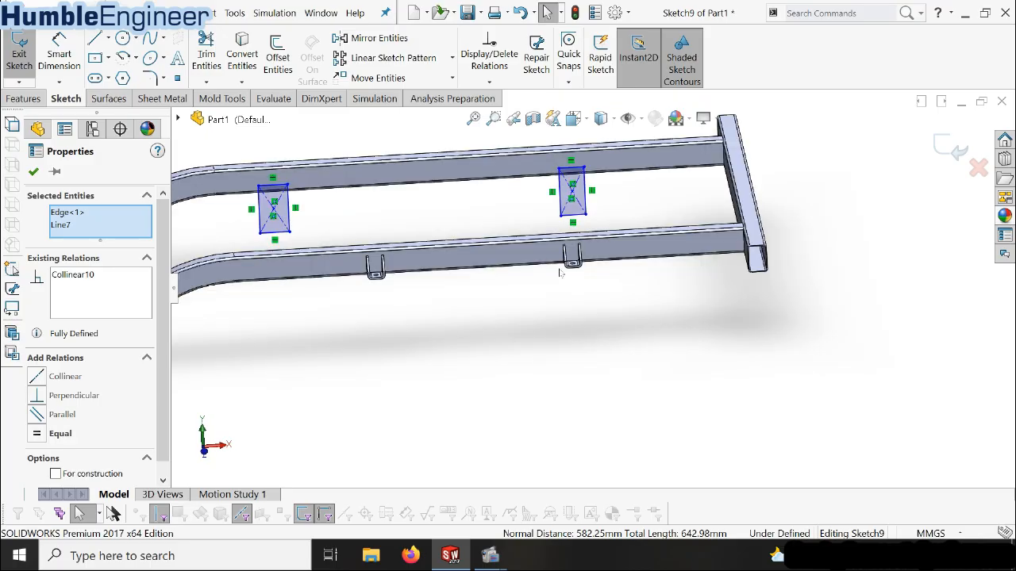
scroll(561, 273, up, 5)
scroll(562, 161, down, 6)
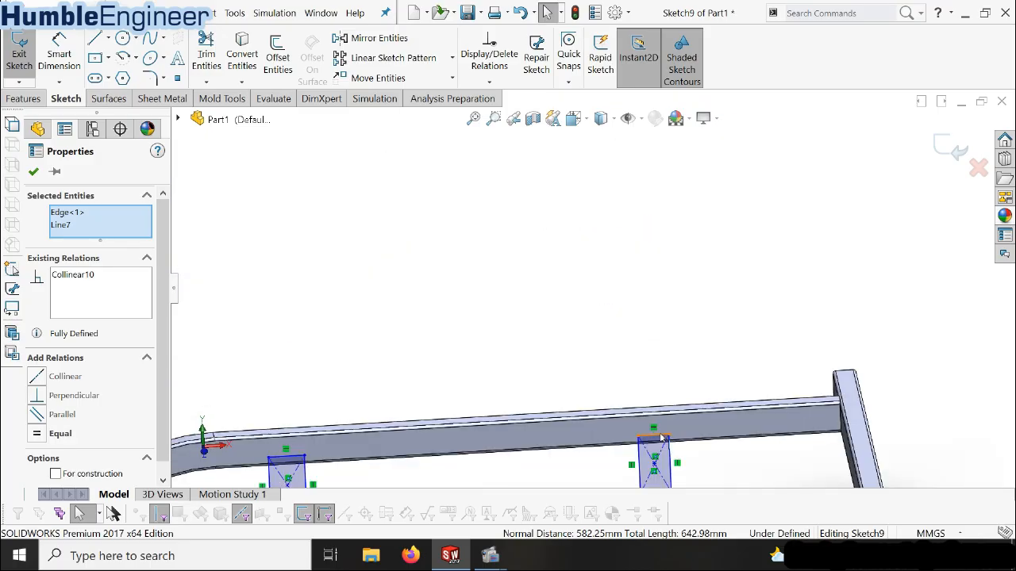
click(684, 420)
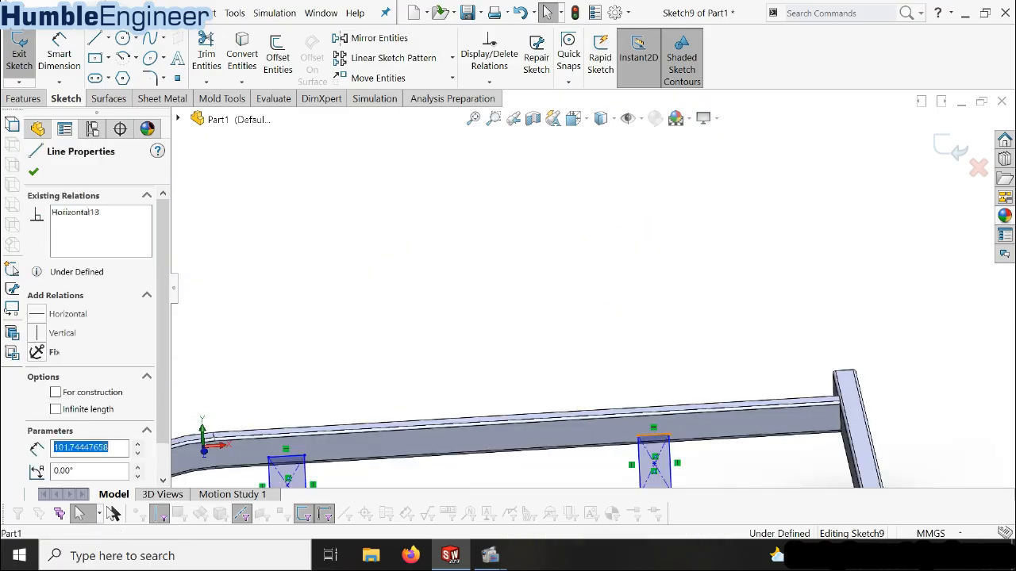
key(Escape)
ctrl+click(655, 417)
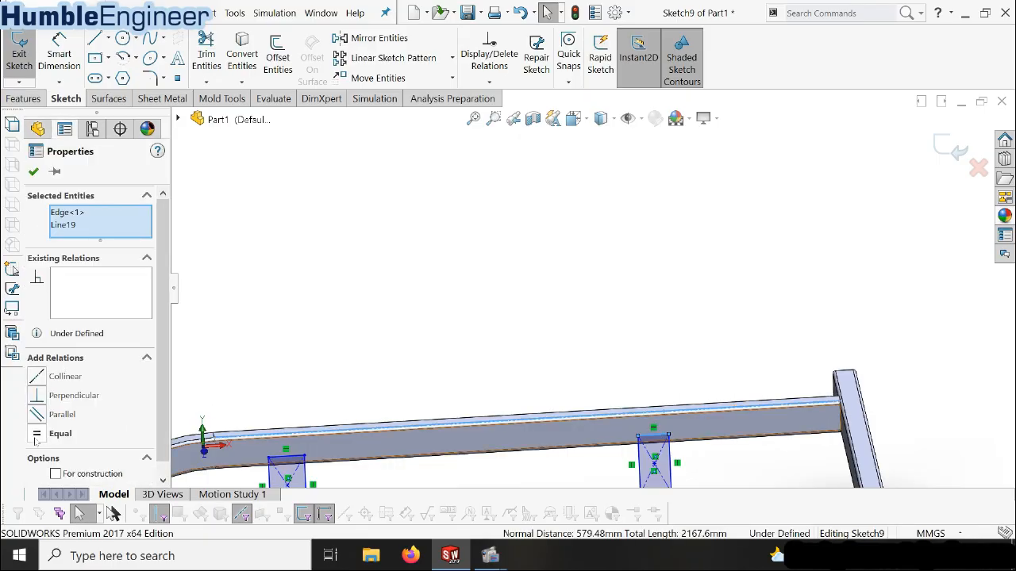
click(38, 377)
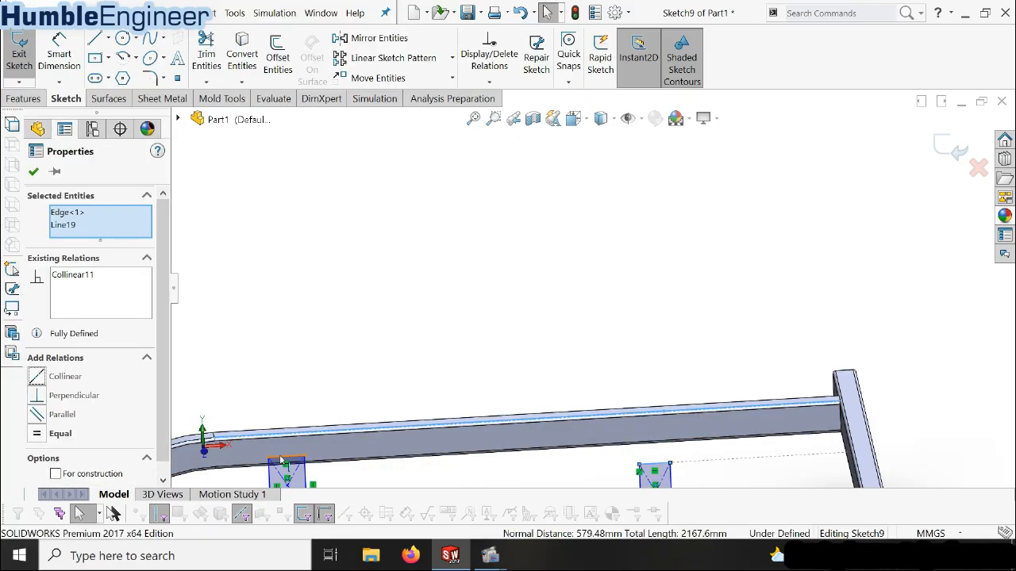
Make the top line of the rectangle just past the second bend collinear with the same straight upper edge of the rear beam
click(290, 458)
ctrl+click(293, 436)
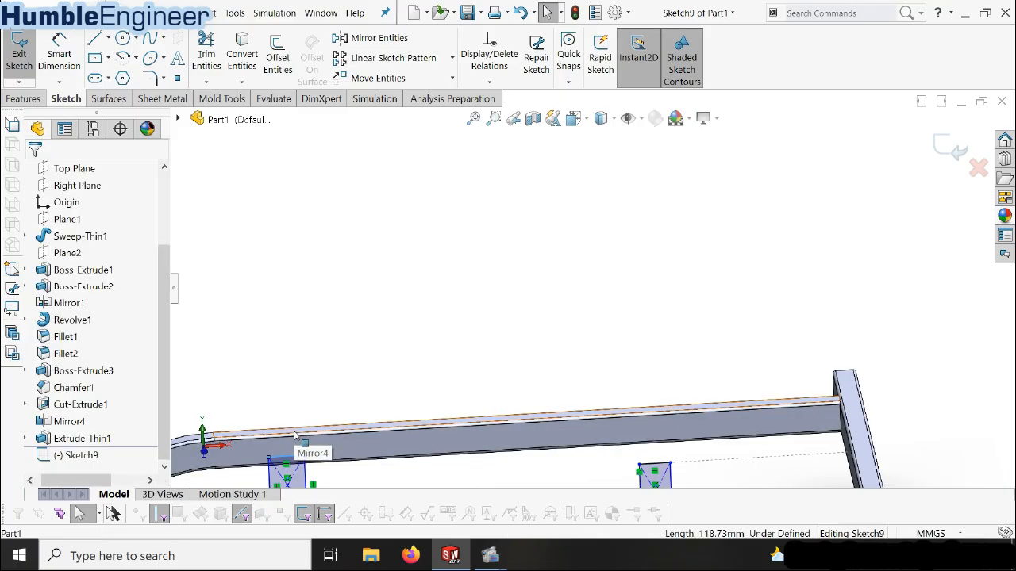
ctrl+click(298, 435)
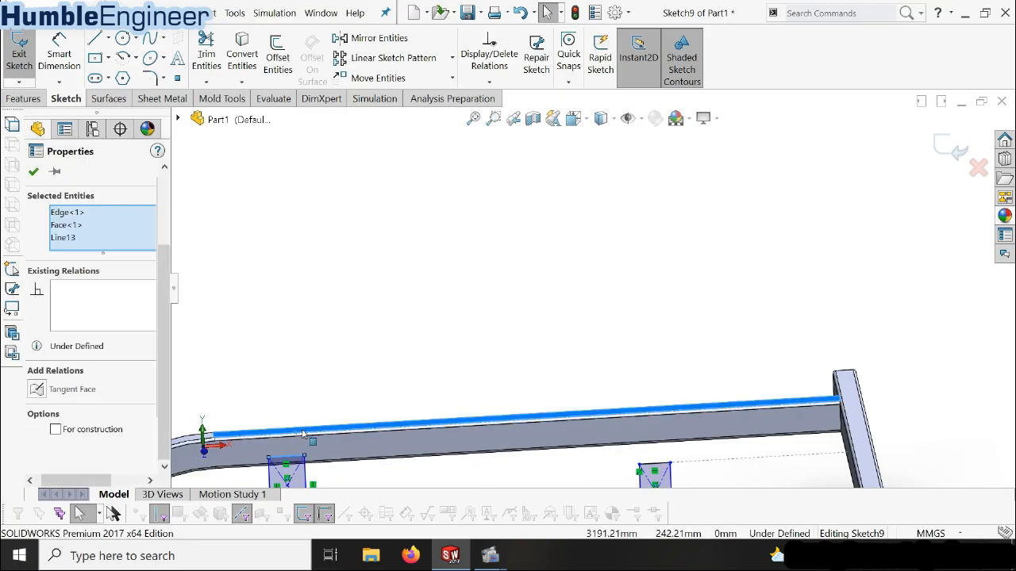
ctrl+click(303, 438)
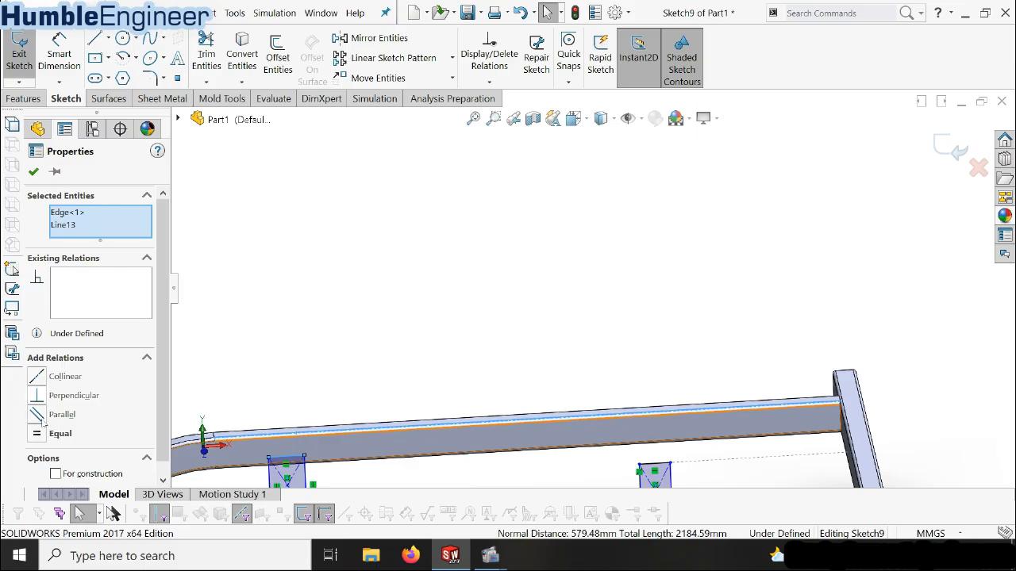
click(38, 378)
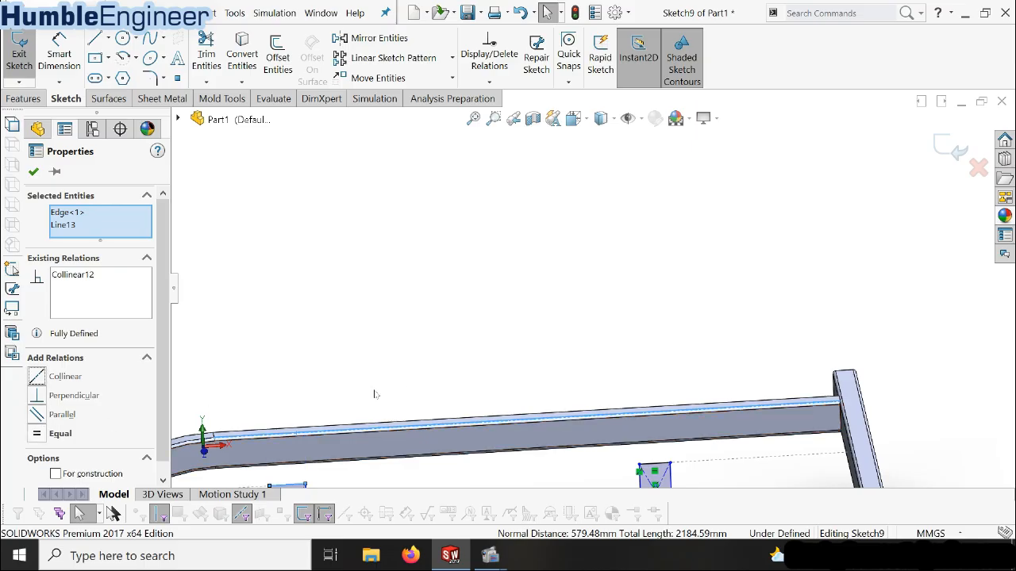
click(415, 376)
Make the bottom lines of the two rectangles past the second bend collinear with the far end crossmember's lower edge
scroll(511, 359, up, 8)
scroll(576, 350, down, 4)
scroll(585, 352, down, 4)
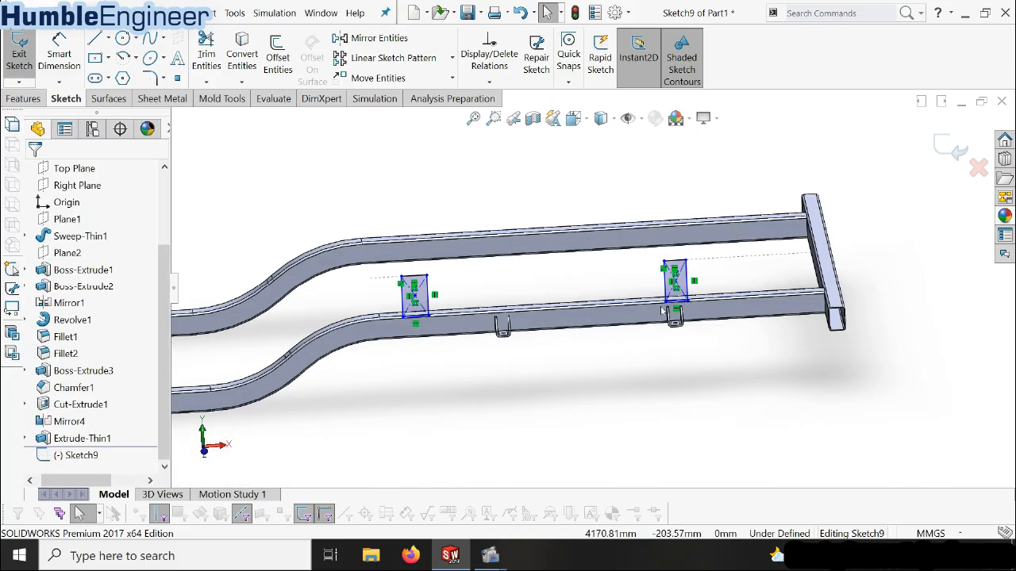
scroll(675, 285, up, 4)
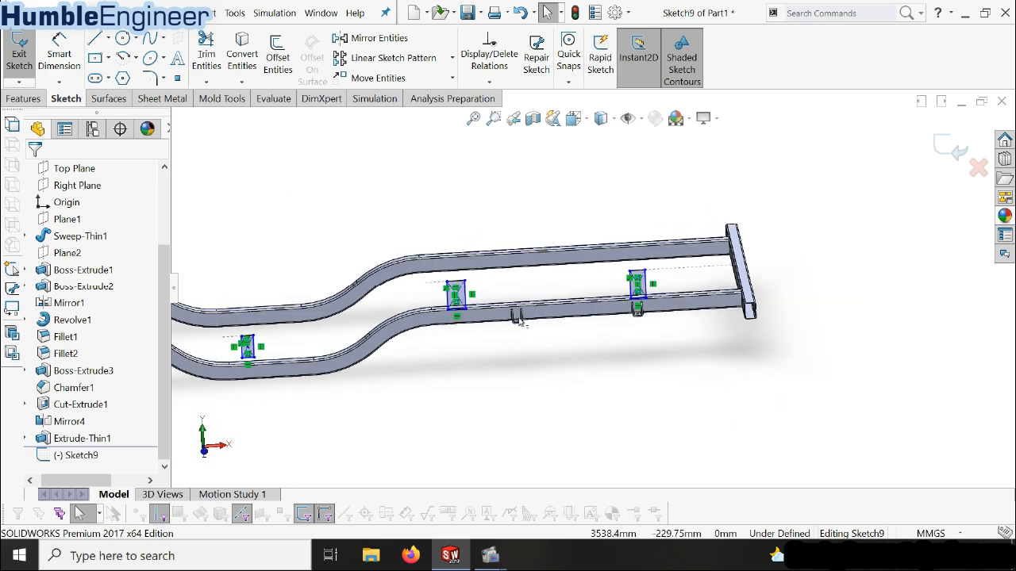
scroll(710, 291, down, 5)
click(703, 293)
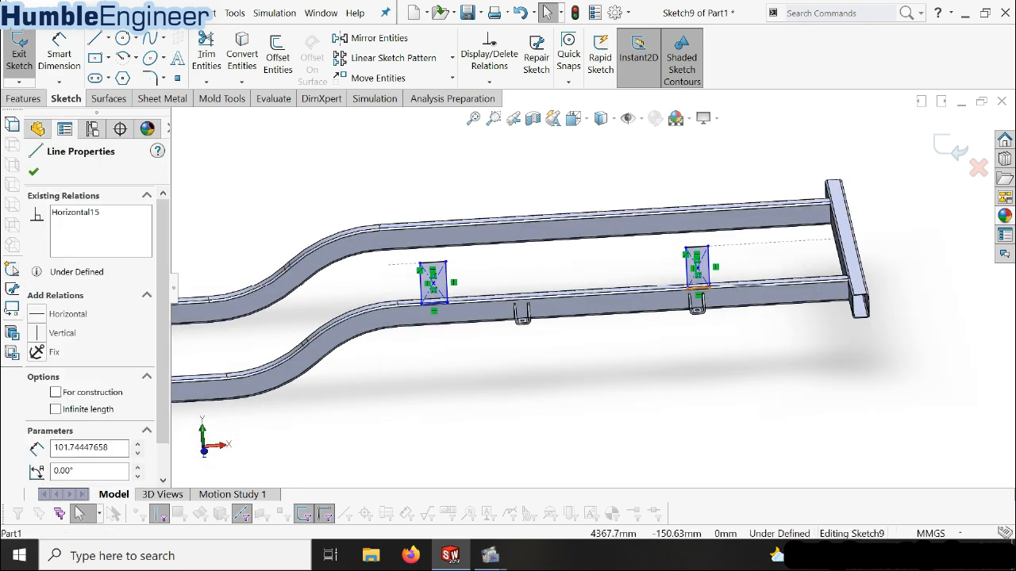
key(ctrl+8)
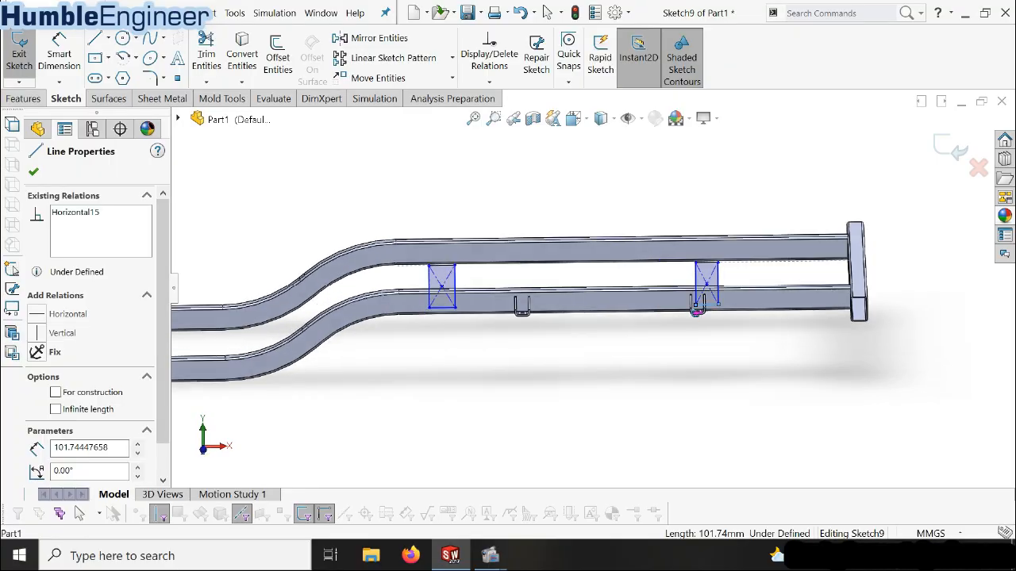
scroll(520, 300, down, 2)
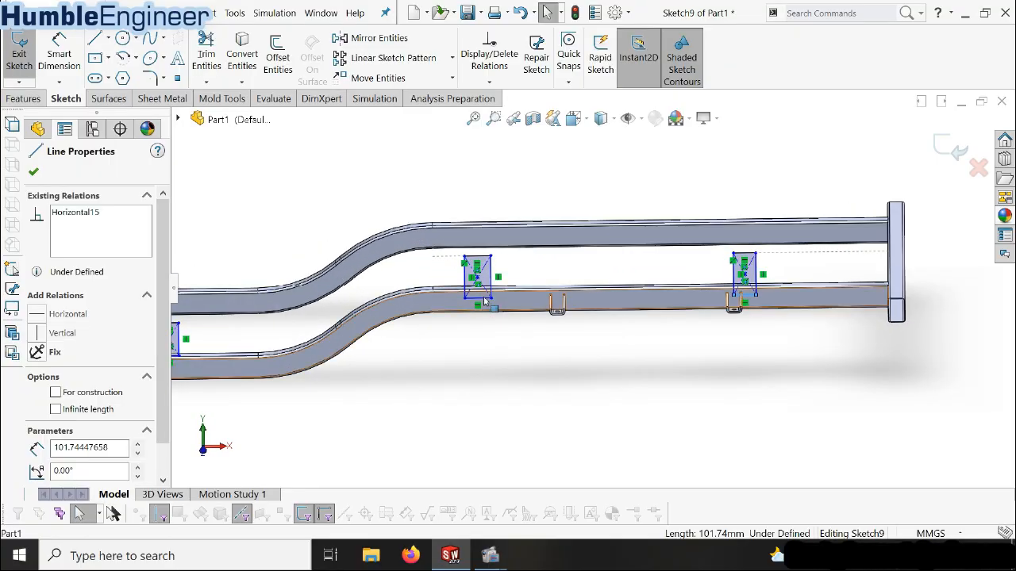
ctrl+click(483, 298)
middle_drag(884, 328, 898, 312)
scroll(899, 312, down, 5)
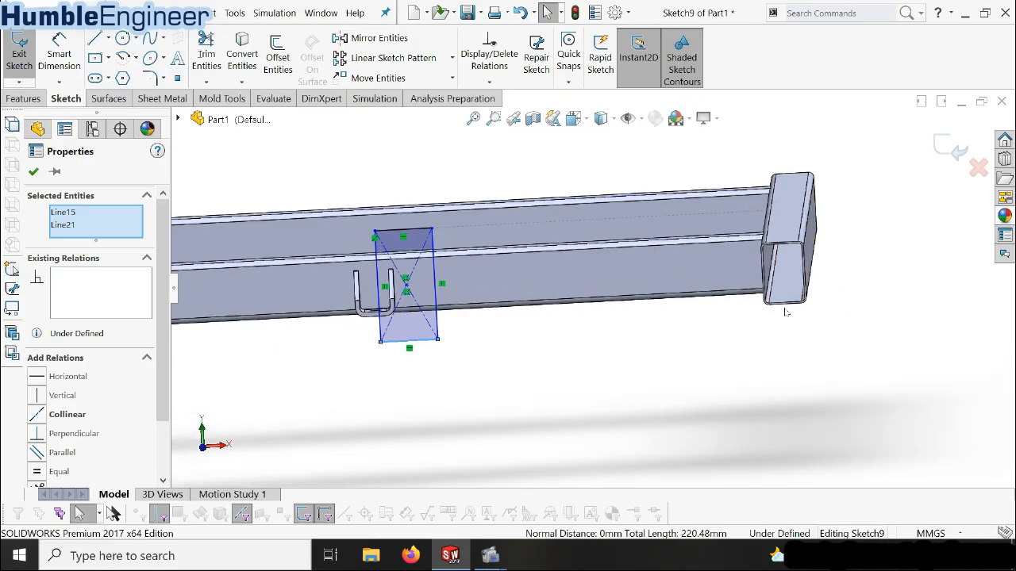
ctrl+click(790, 308)
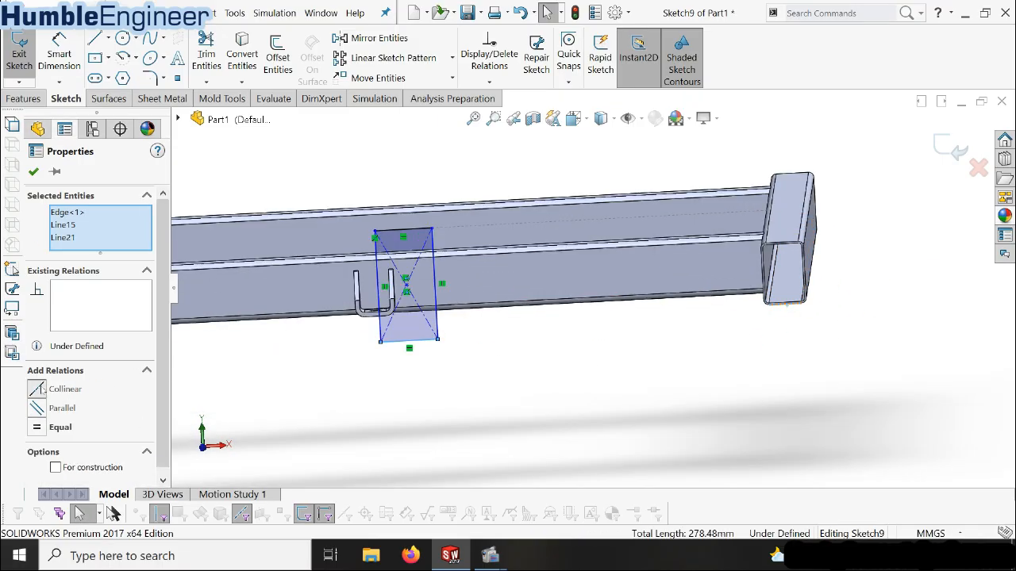
click(36, 388)
scroll(420, 310, up, 5)
scroll(420, 310, up, 3)
scroll(365, 317, down, 6)
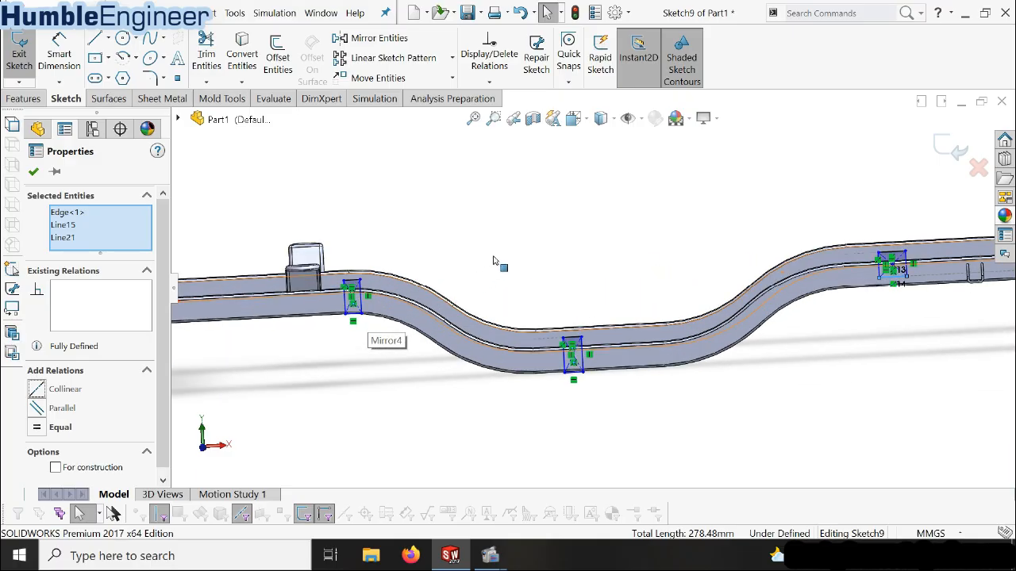
Make the bottom line of the rectangle beside the tall brackets collinear with the front beam's adjacent straight lower edge
click(493, 261)
scroll(314, 309, down, 2)
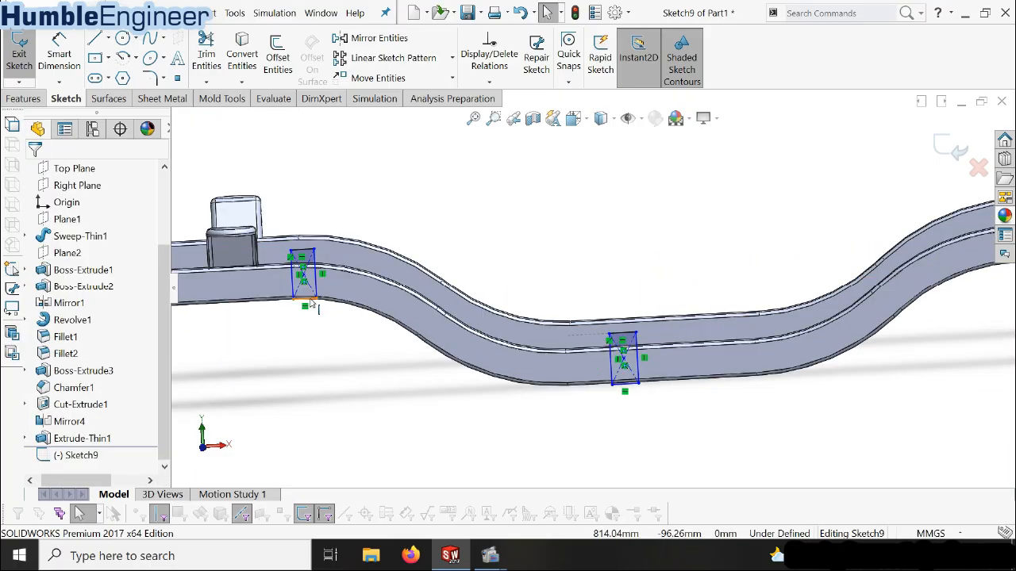
click(309, 302)
ctrl+click(265, 305)
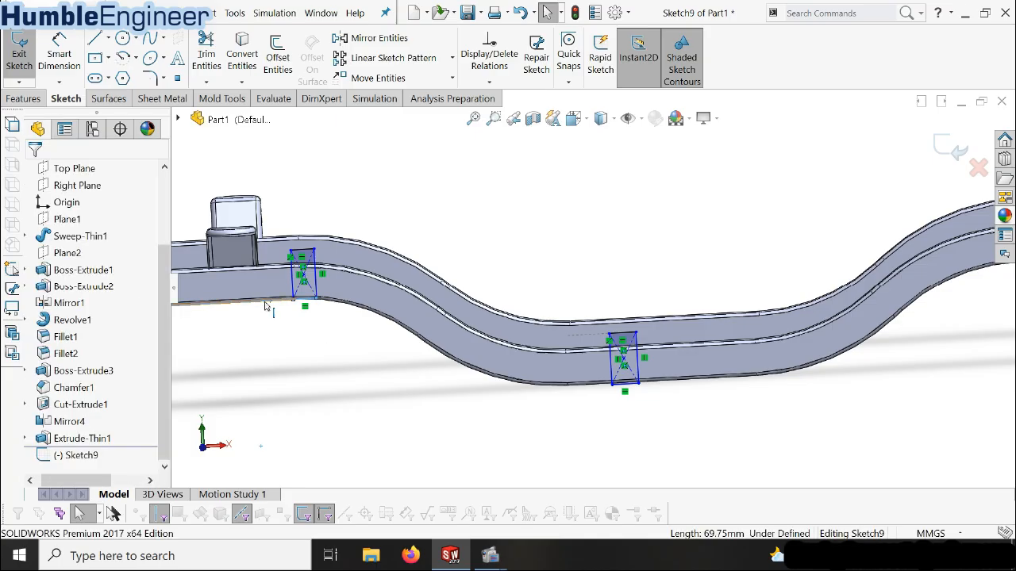
click(57, 379)
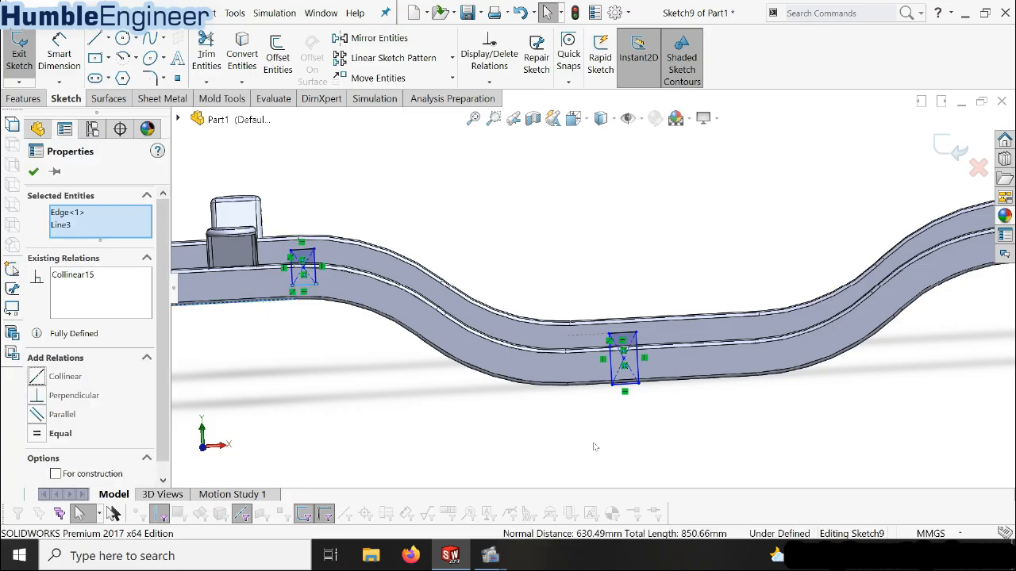
Make the bottom line of the rectangle at the lowered middle section collinear with the front beam's straight lower edge there
click(643, 403)
click(645, 393)
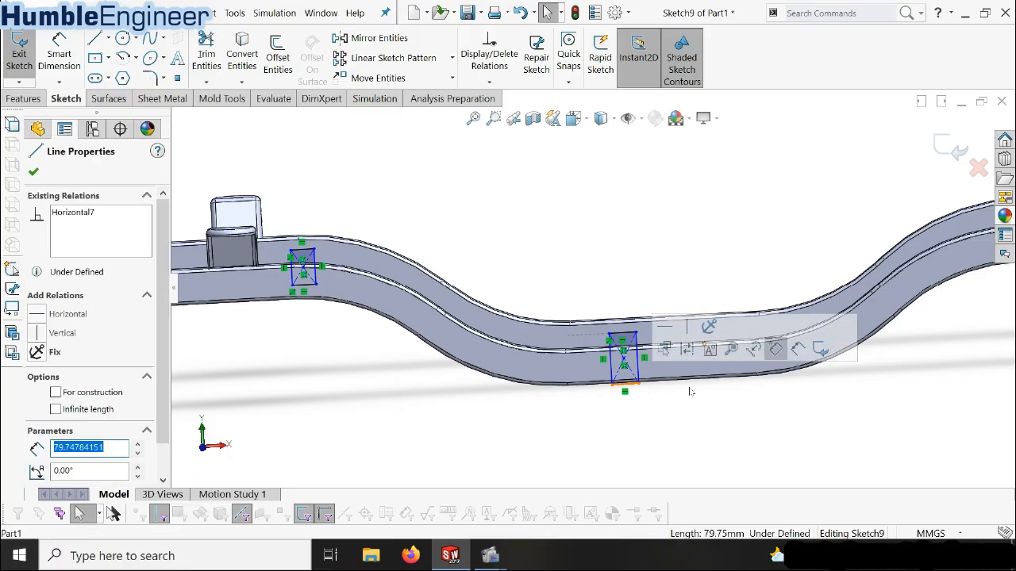
ctrl+click(680, 391)
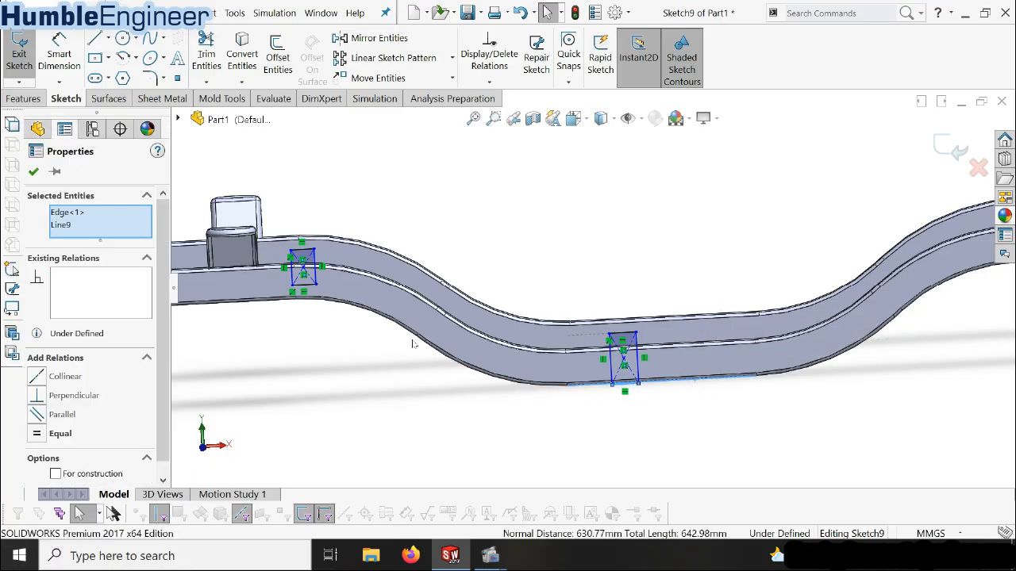
click(40, 380)
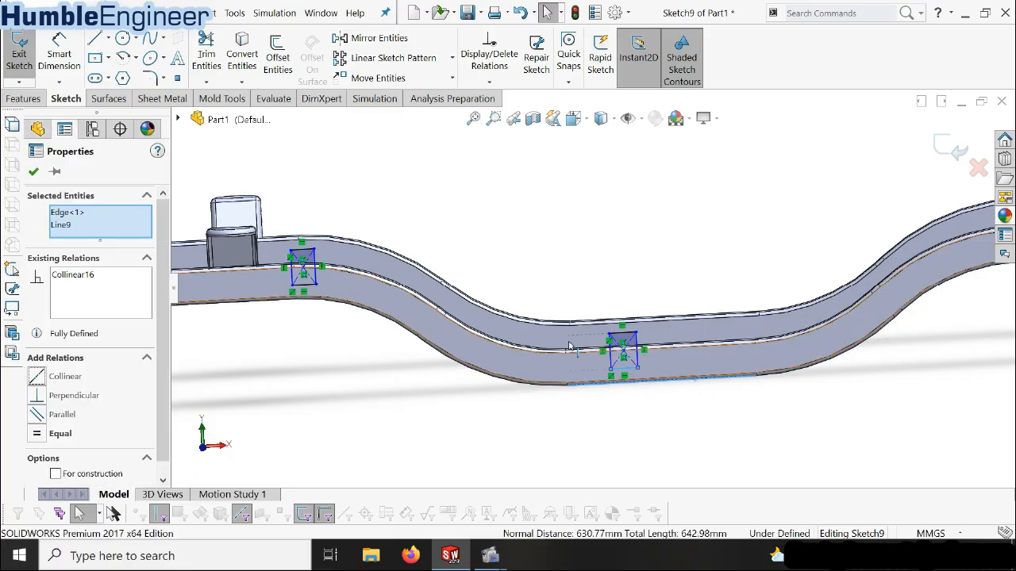
click(415, 199)
Dimension the width of the rectangle beside the tall brackets as 70 mm
click(64, 60)
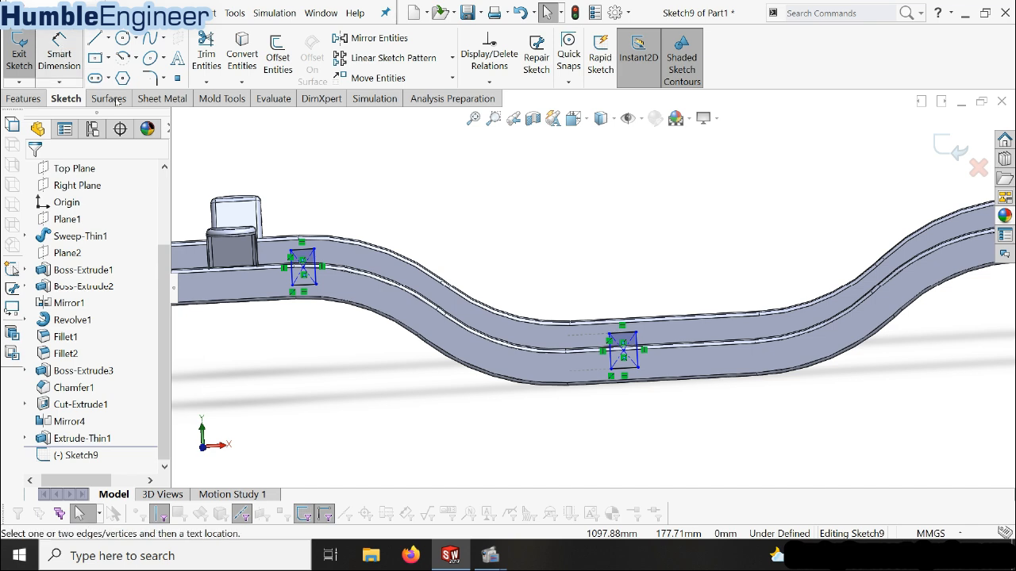
click(306, 254)
click(306, 195)
text(7)
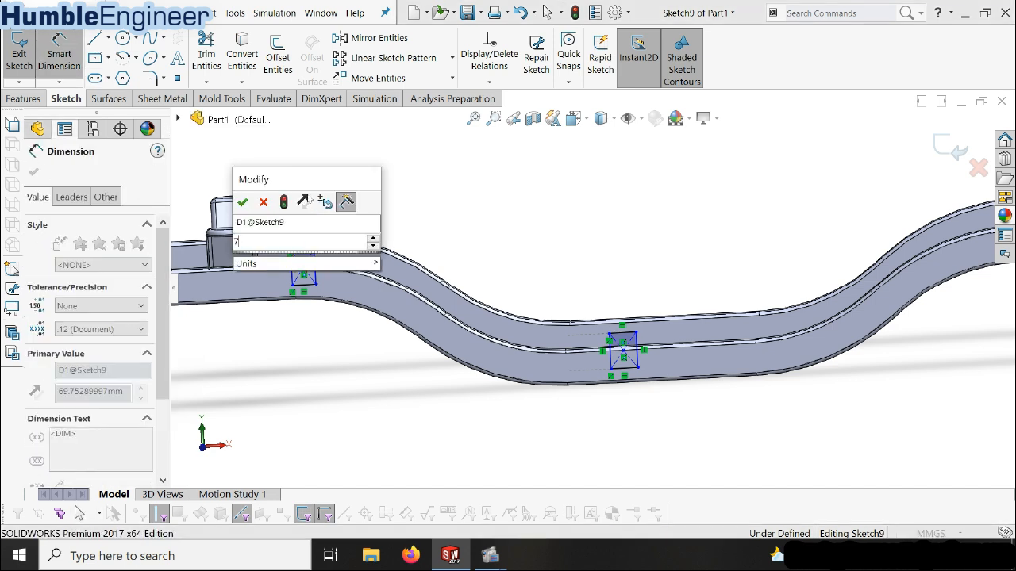
text(0)
key(Return)
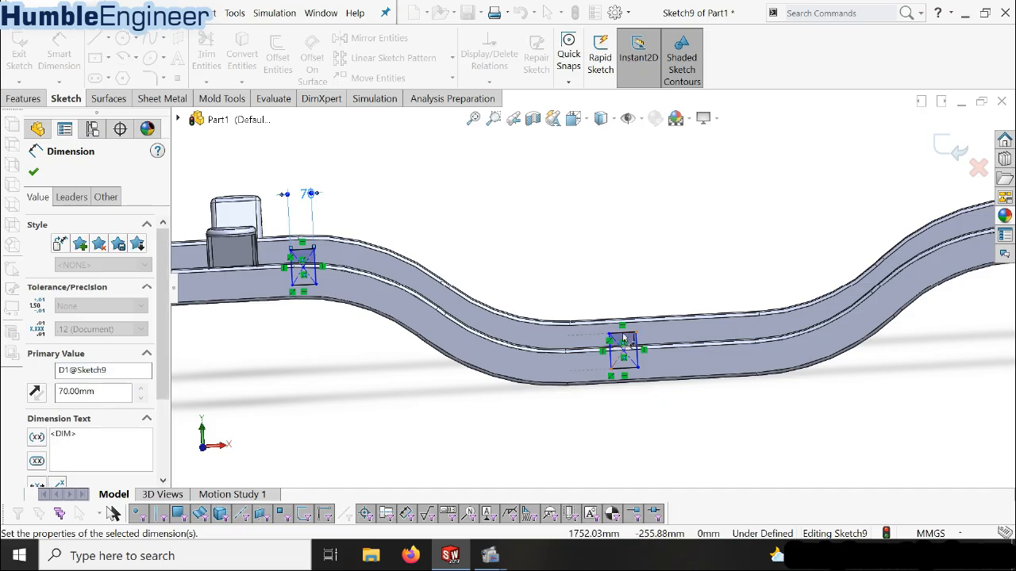
Dimension the width of the rectangle at the lowered middle section as 70 mm
click(623, 339)
click(634, 271)
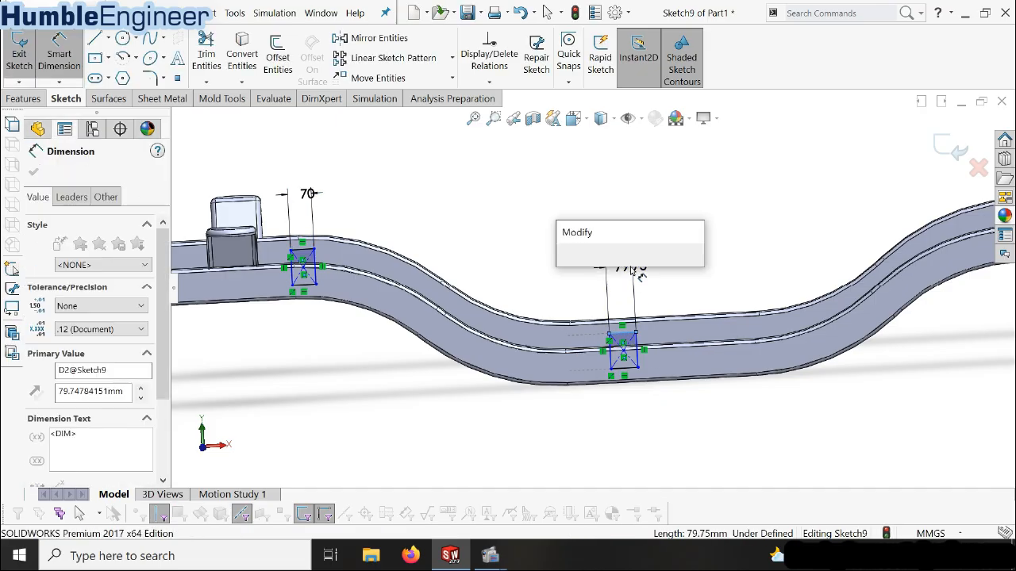
text(70)
key(Return)
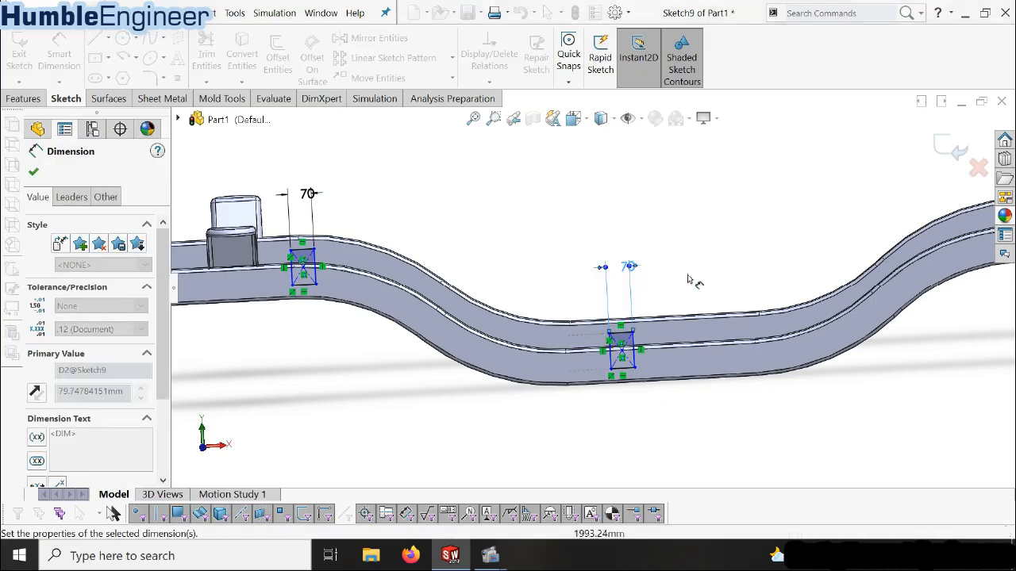
Dimension the width of the rectangle just past the second bend as 70 mm
scroll(688, 279, up, 3)
scroll(648, 300, down, 5)
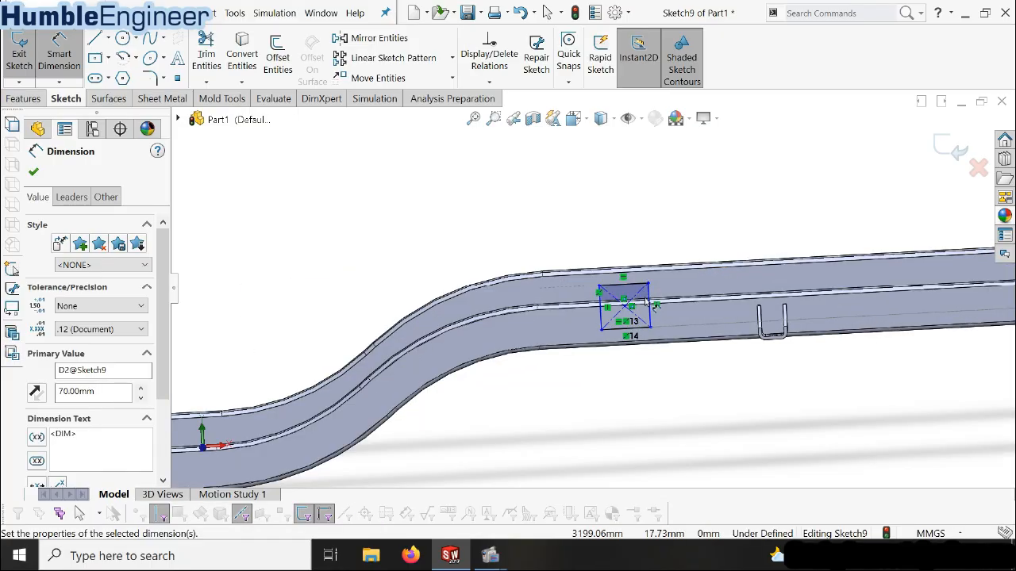
click(635, 284)
click(631, 213)
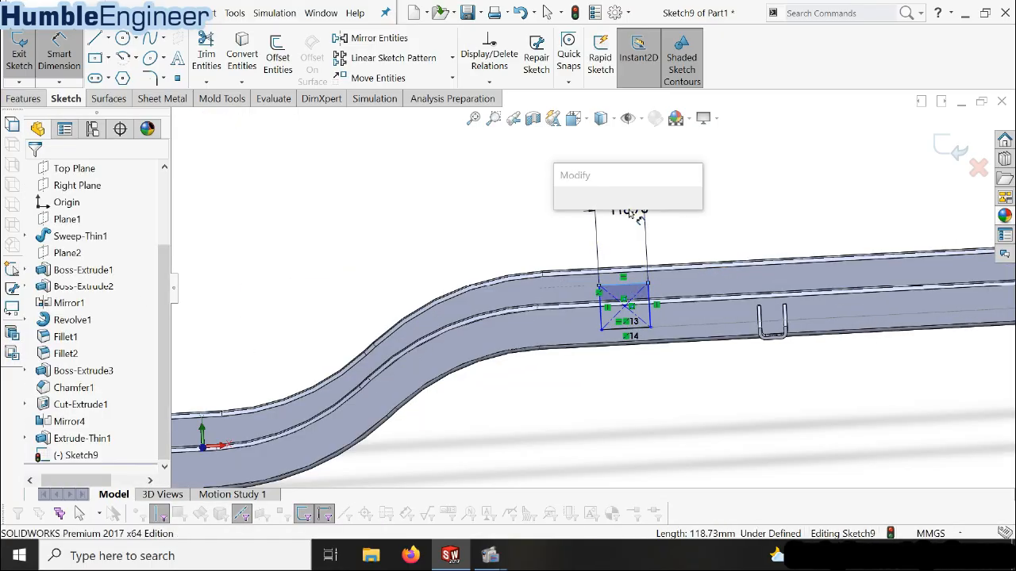
text(70)
key(Return)
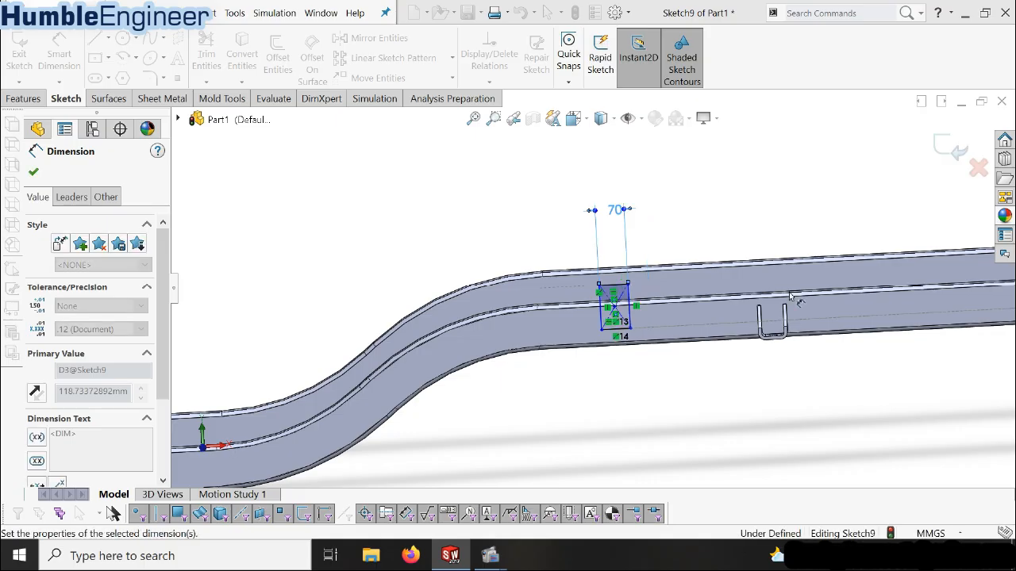
Dimension the width of the rectangle near the far end crossmember as 70 mm
scroll(789, 295, up, 3)
scroll(709, 330, down, 4)
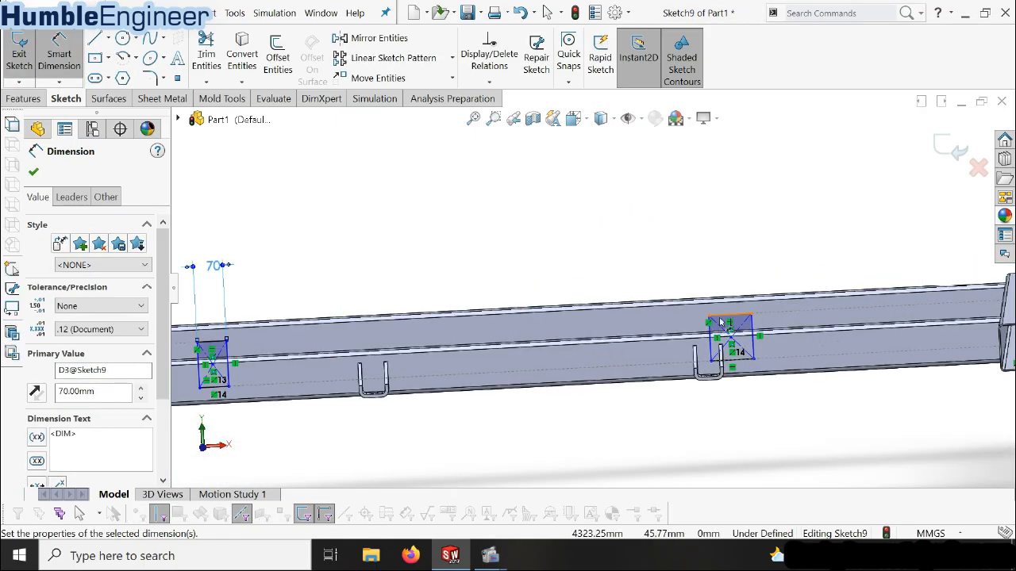
click(719, 320)
click(727, 258)
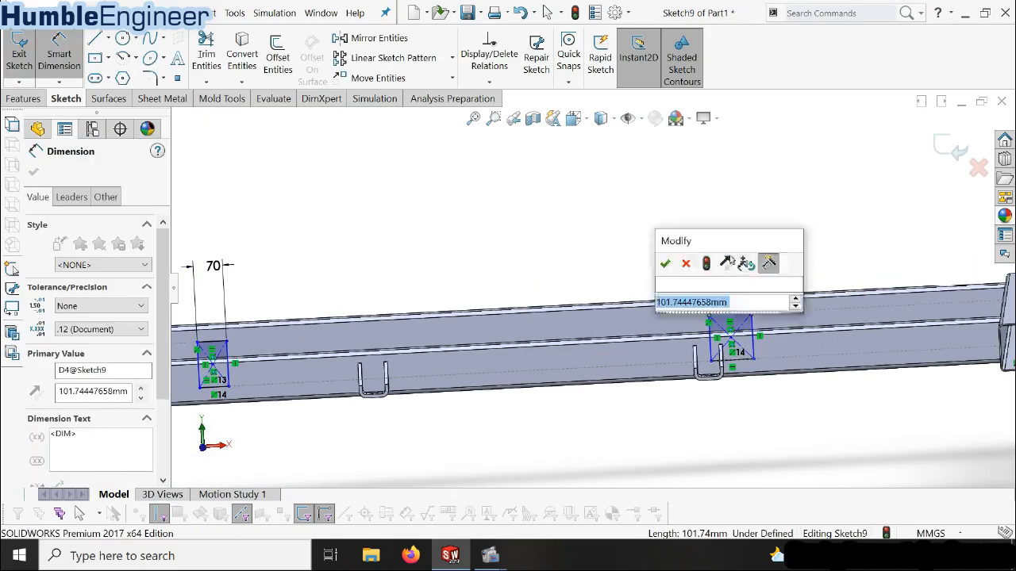
text(70)
key(Return)
scroll(696, 312, up, 3)
middle_drag(693, 312, 606, 342)
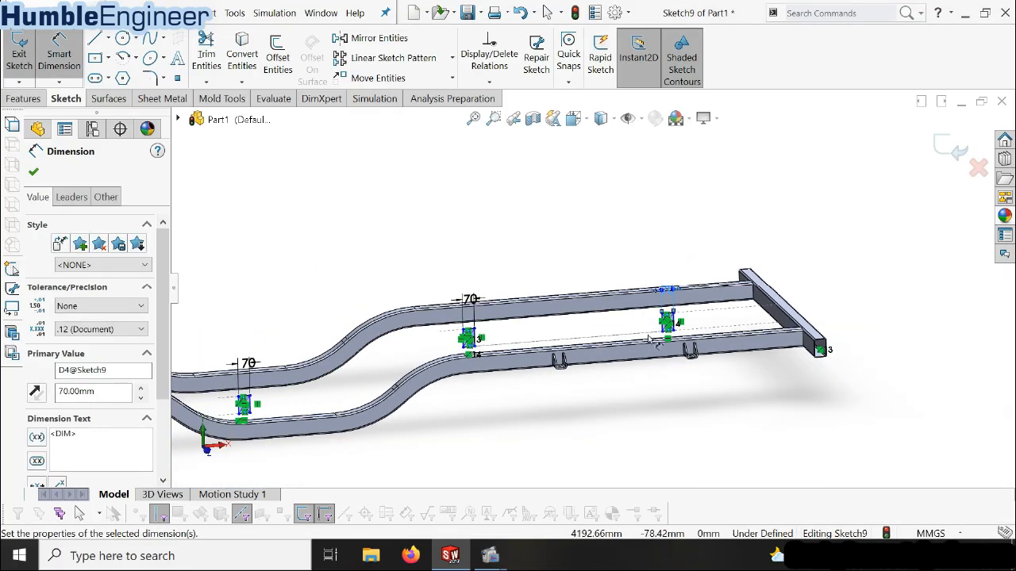
scroll(649, 340, down, 2)
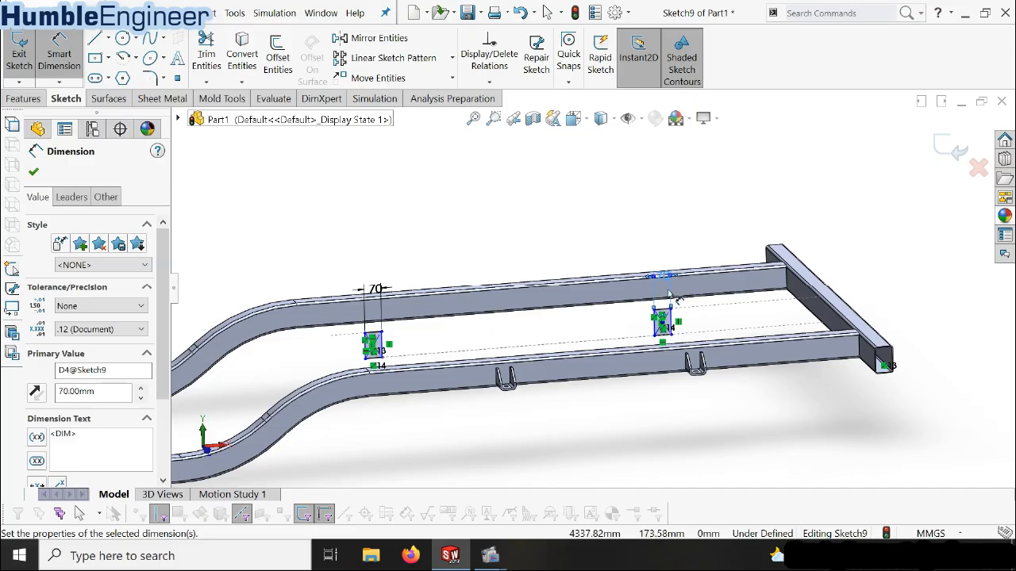
Dimension the horizontal distance from the centre of the rectangle nearest the far end crossmember to that crossmember as 1000 mm
scroll(642, 330, down, 2)
click(641, 329)
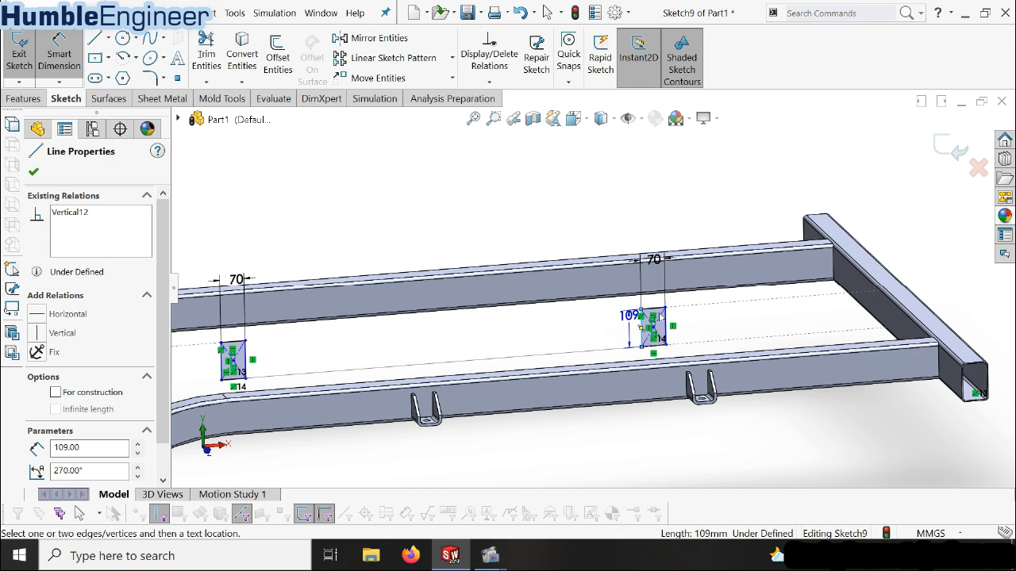
key(Escape)
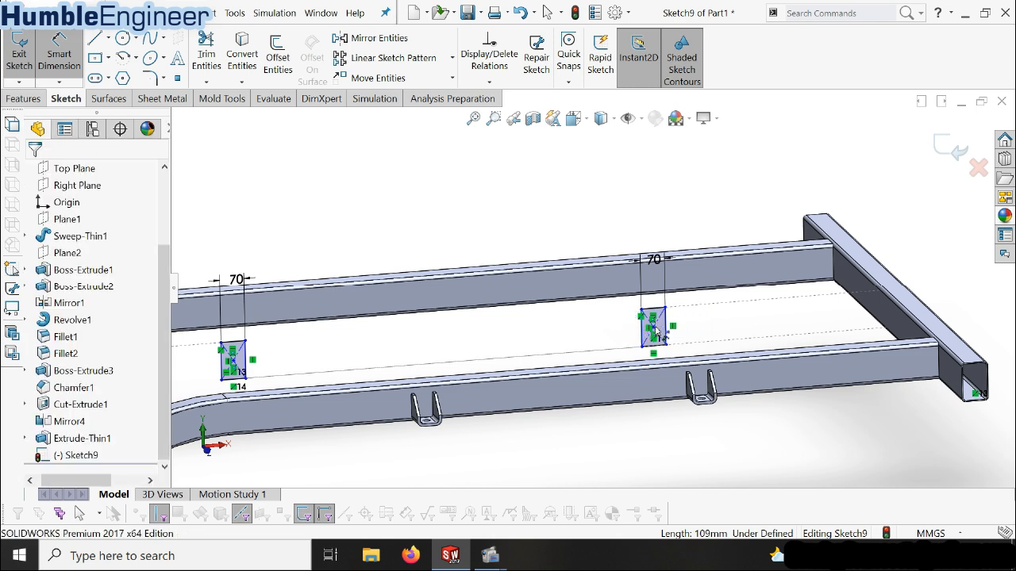
click(653, 329)
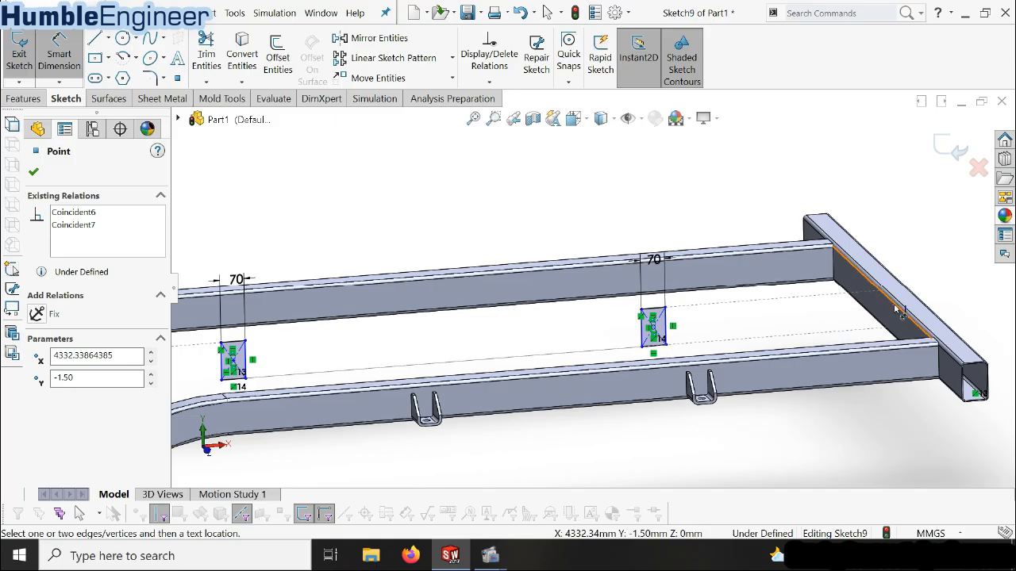
click(835, 261)
click(778, 205)
text(1)
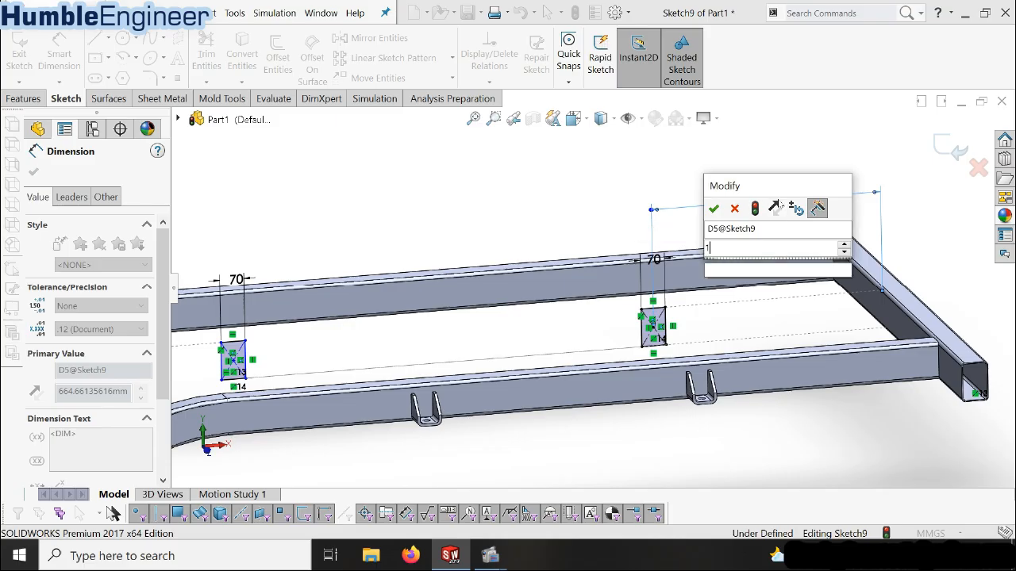
text(000)
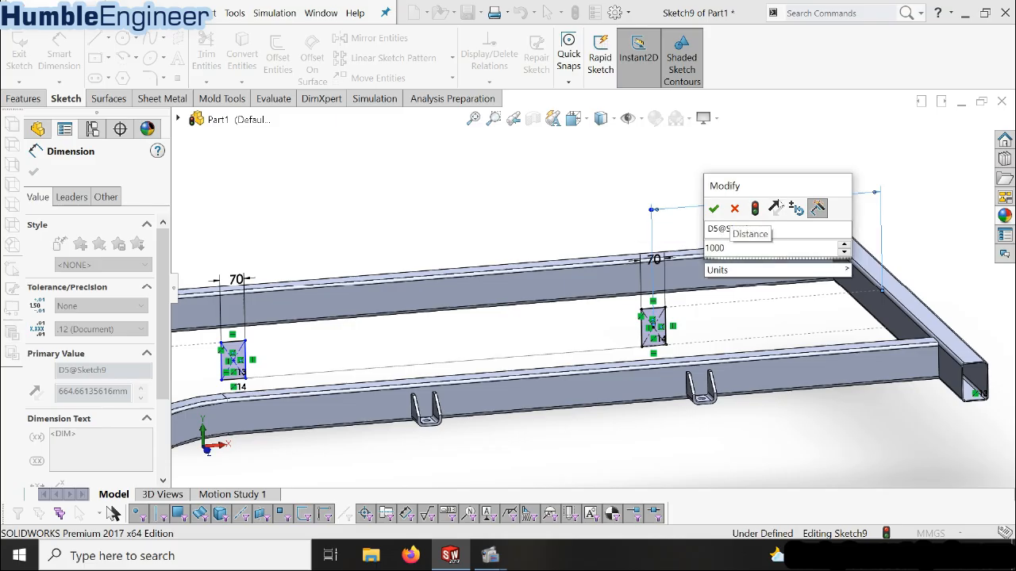
key(Return)
scroll(634, 317, up, 3)
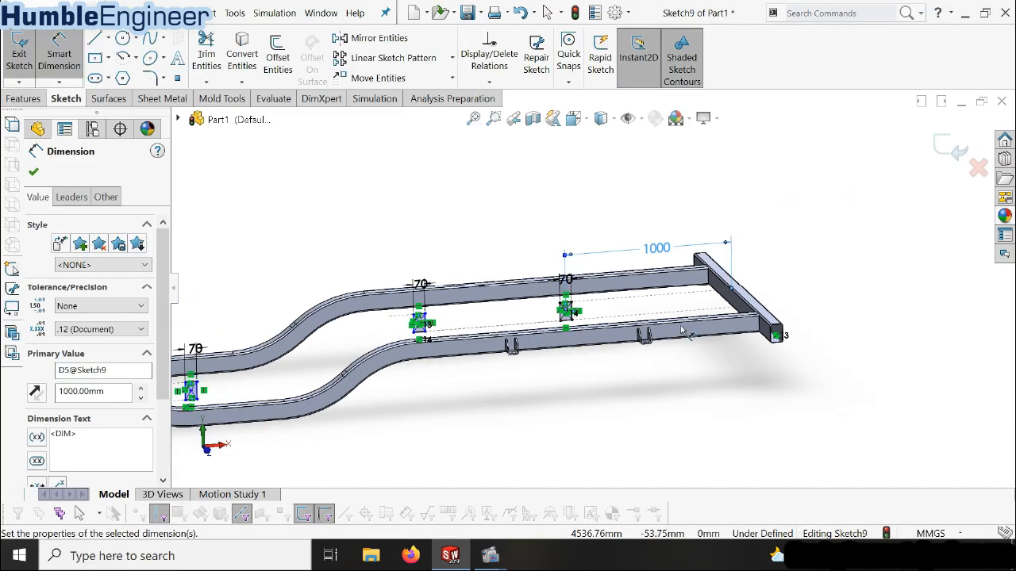
Make the near-bend side of the rectangle past the second bend collinear with the beam edge where that bend ends
scroll(397, 300, down, 5)
key(Escape)
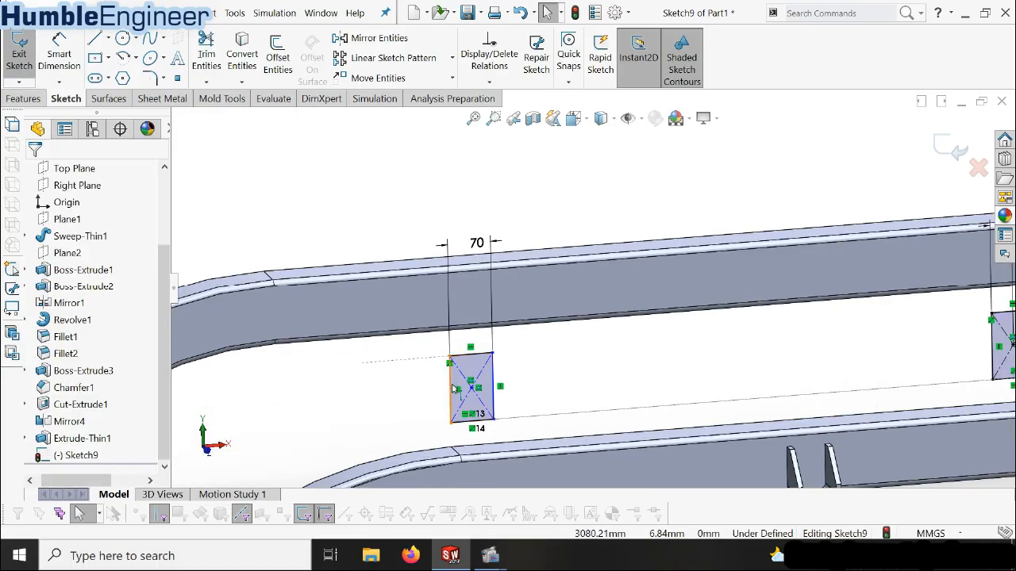
click(452, 388)
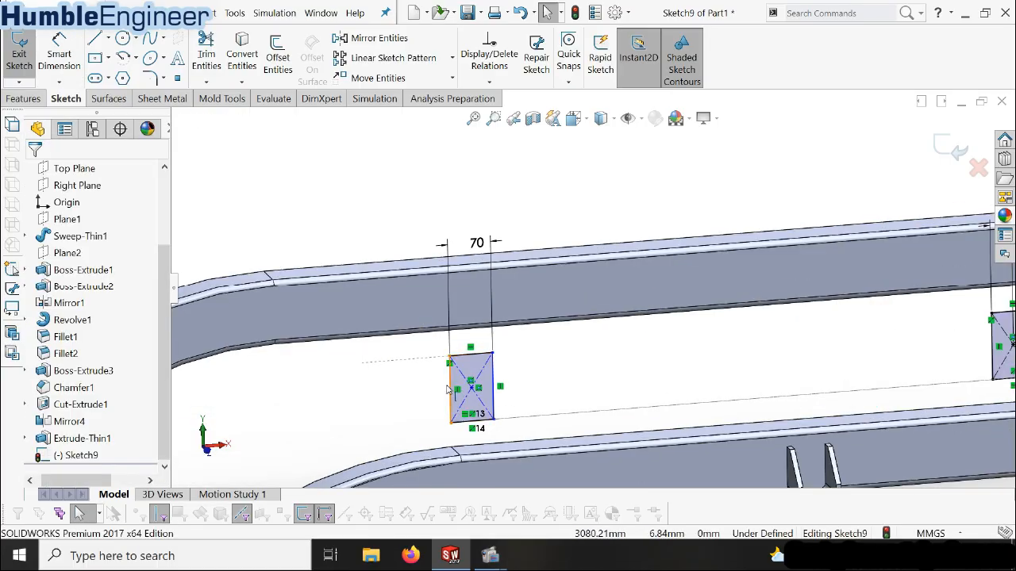
ctrl+click(281, 308)
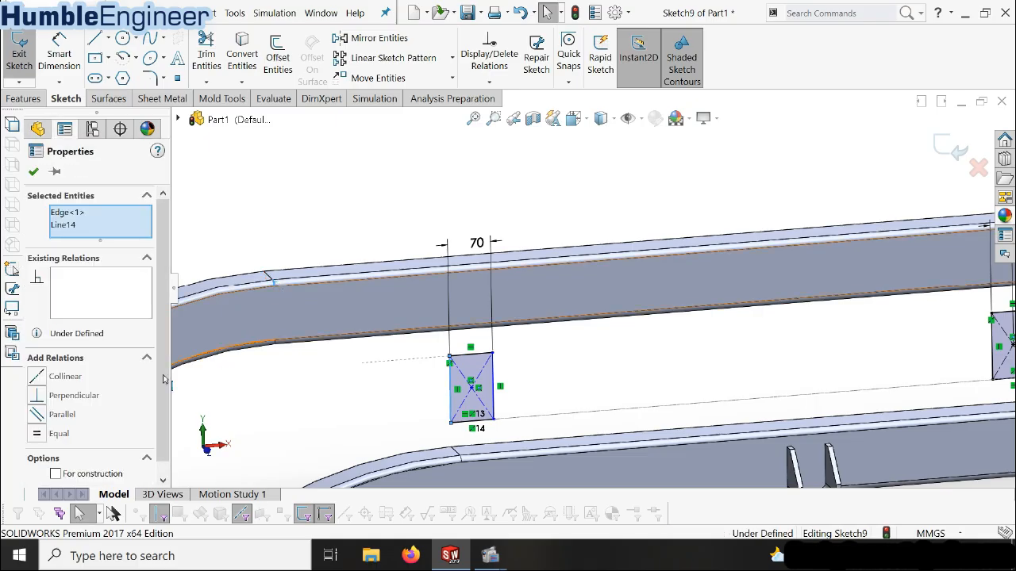
click(37, 377)
click(494, 370)
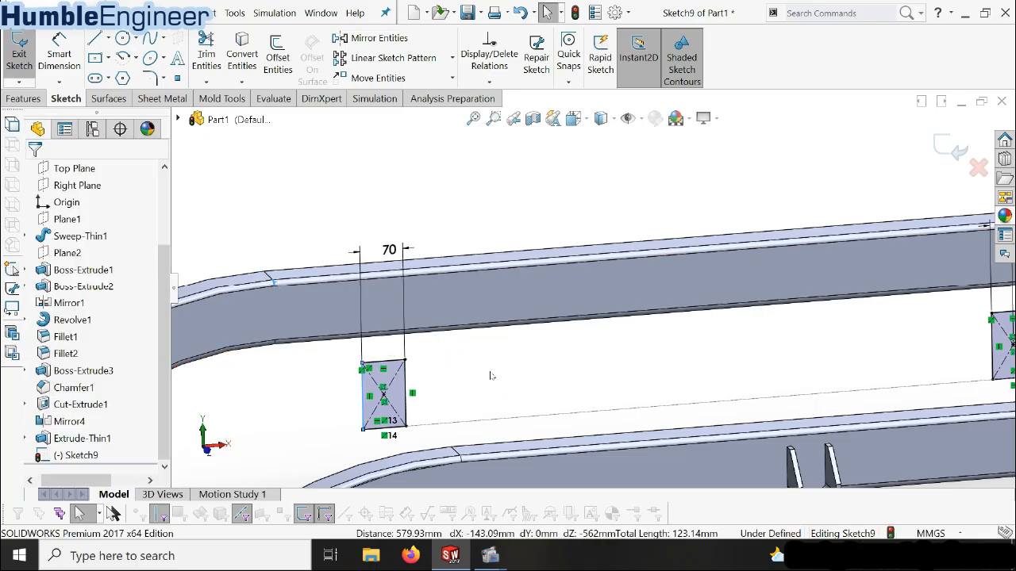
scroll(494, 369, up, 8)
scroll(348, 357, down, 3)
scroll(350, 362, down, 2)
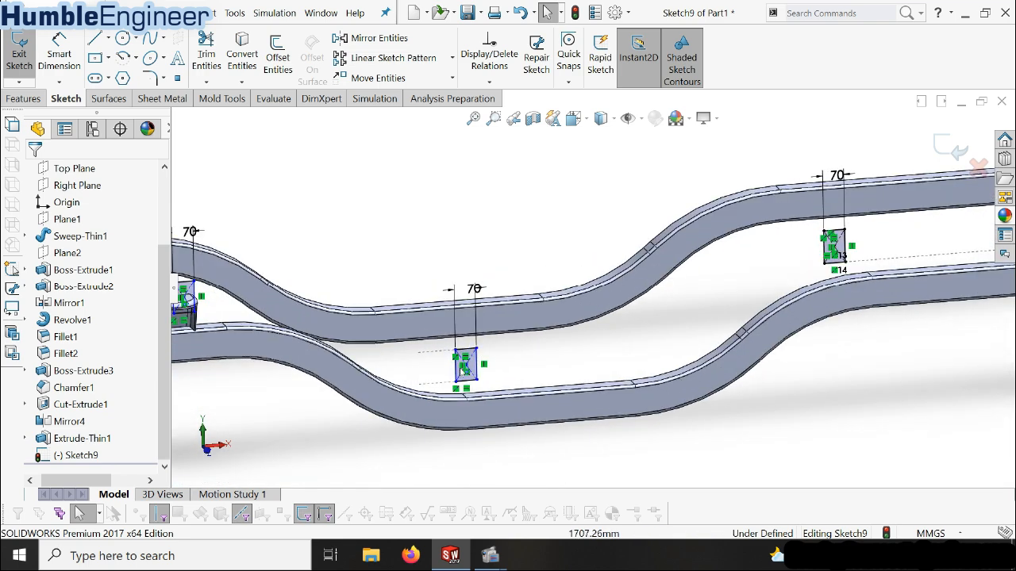
scroll(334, 292, up, 5)
scroll(333, 292, down, 6)
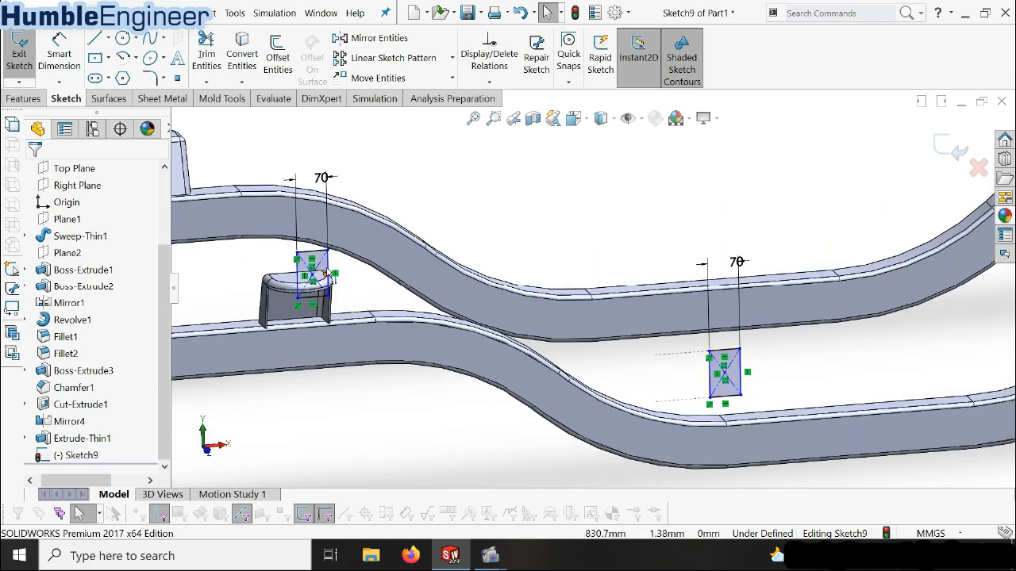
click(329, 274)
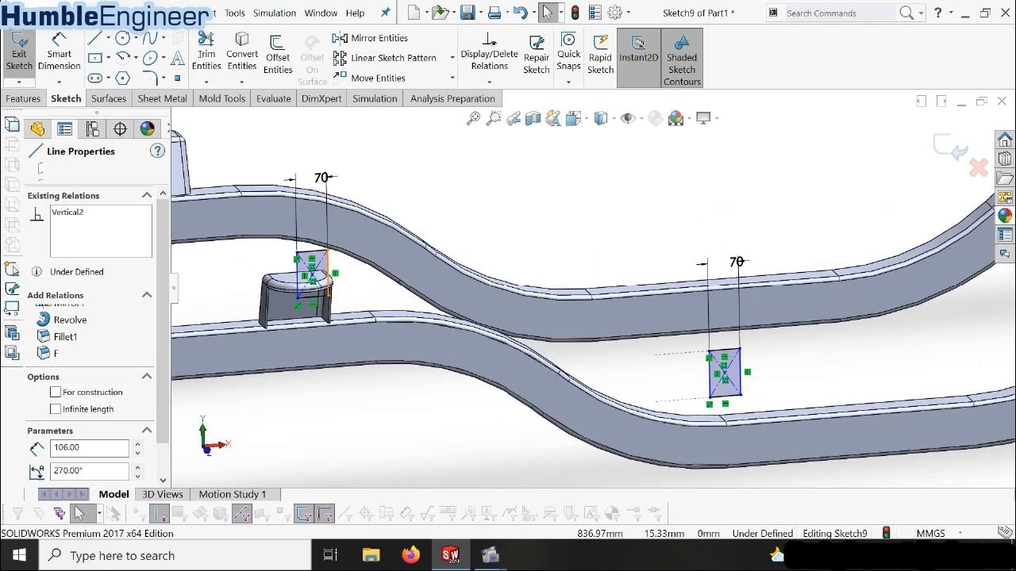
ctrl+click(241, 195)
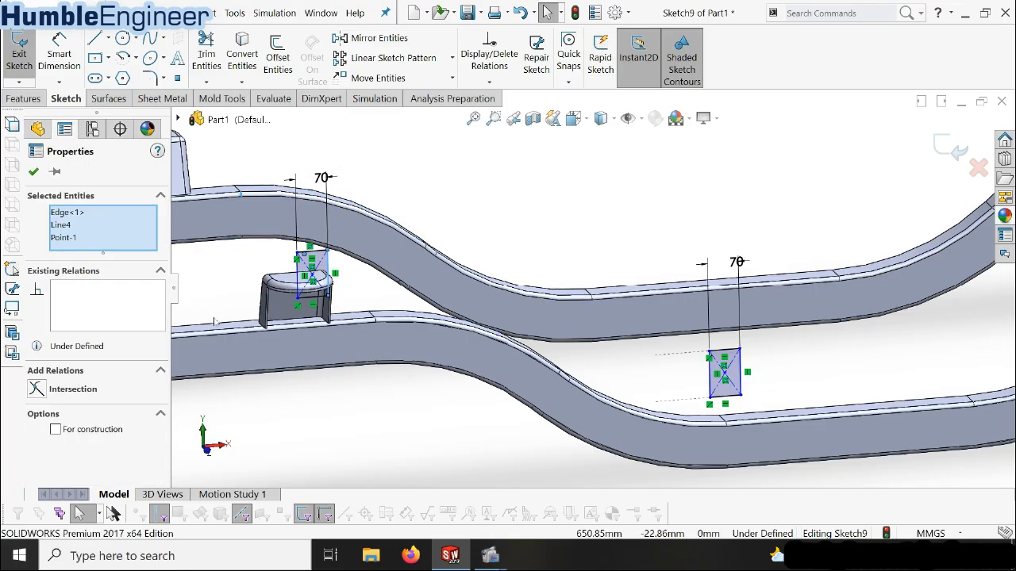
click(436, 208)
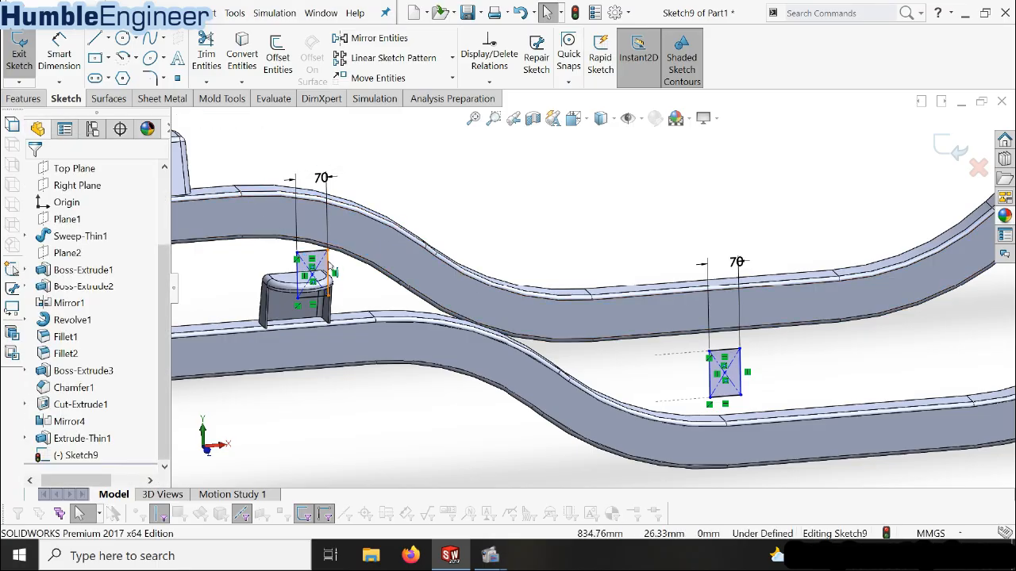
Make the bend-facing side of the rectangle beside the tall brackets collinear with the beam edge where the first bend starts
click(329, 267)
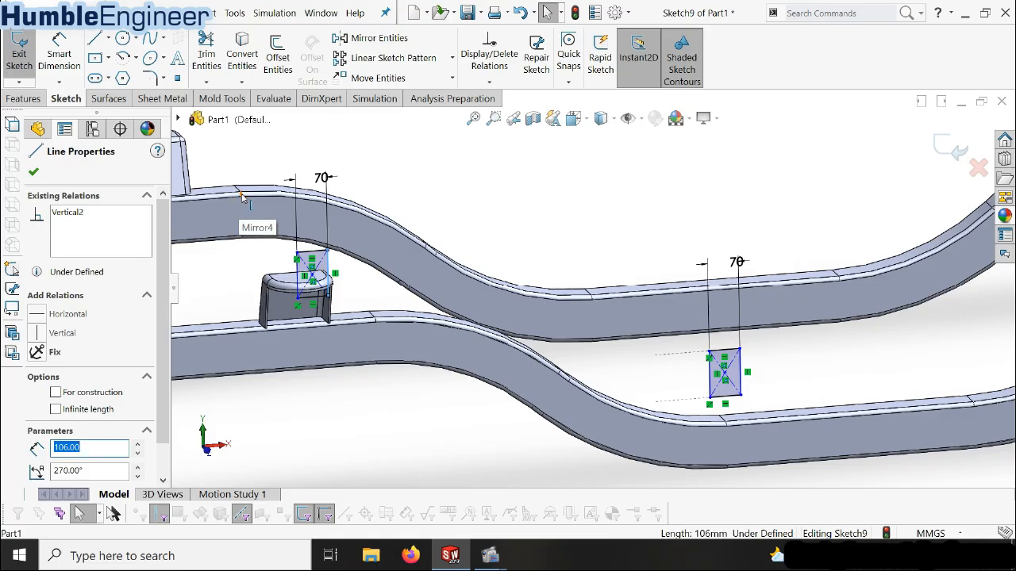
ctrl+click(241, 196)
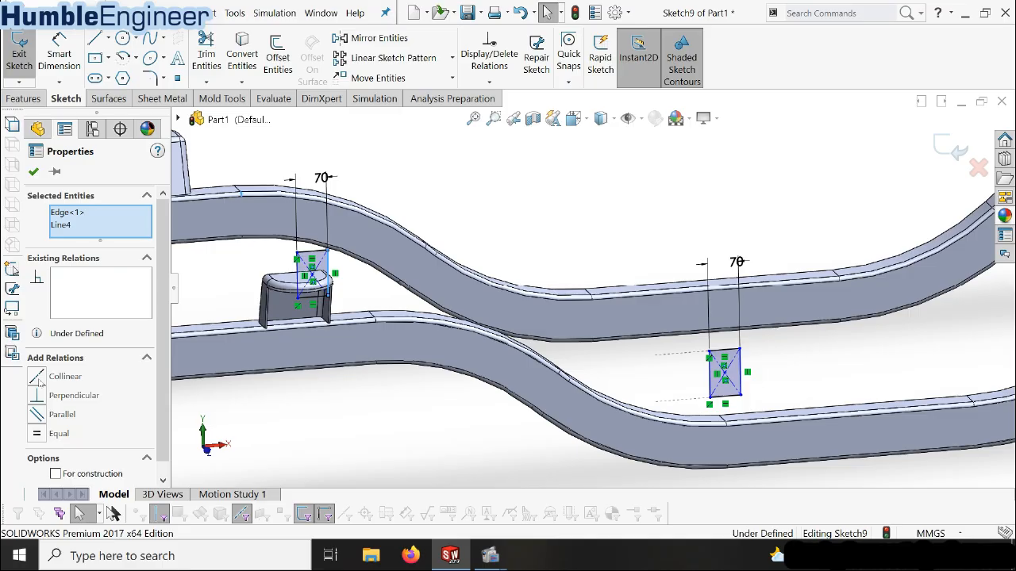
click(38, 378)
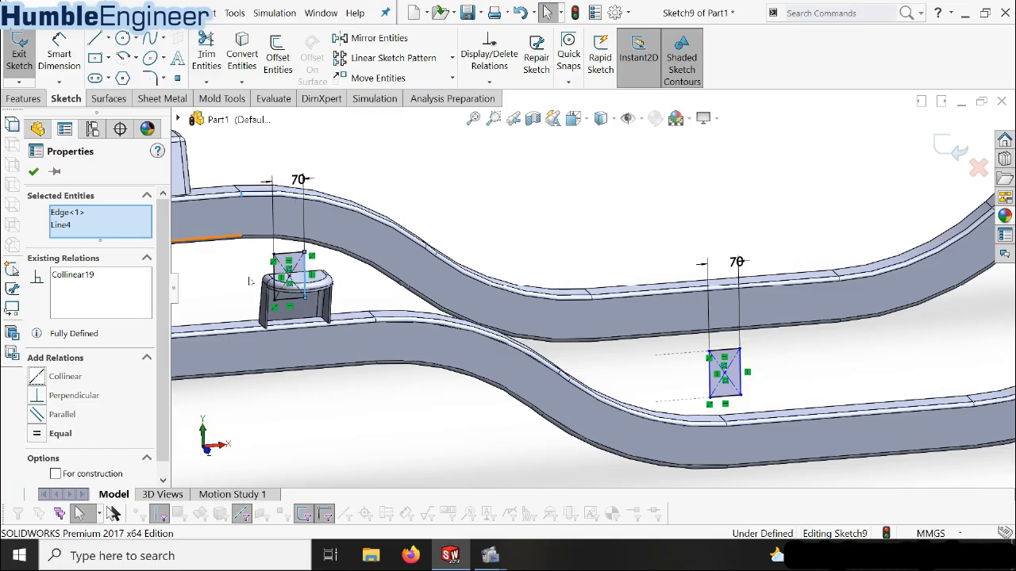
click(249, 281)
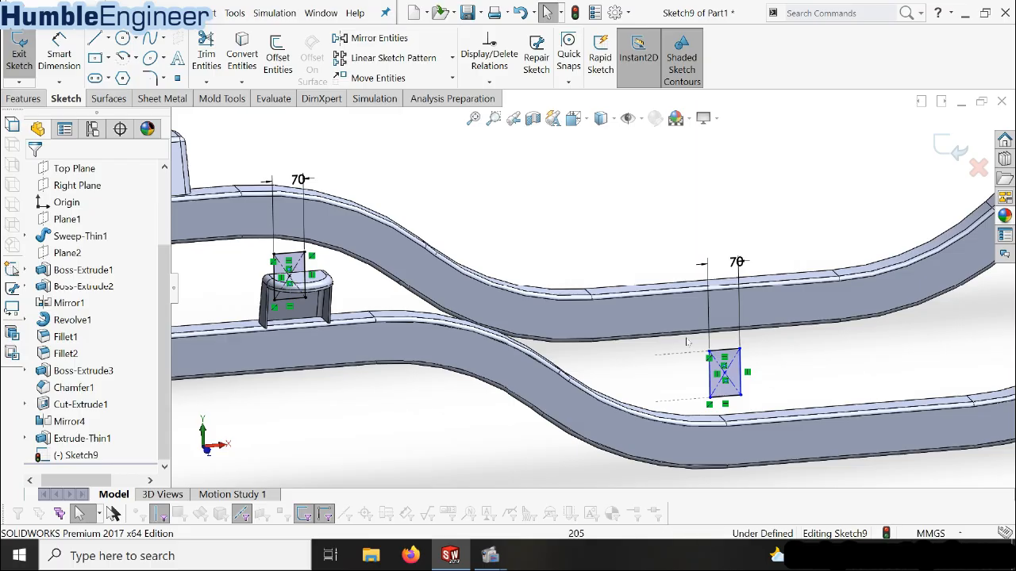
Dimension the horizontal distance from the origin to the centre of the rectangle at the lowered middle section as 1900 mm
key(f)
scroll(719, 309, down, 2)
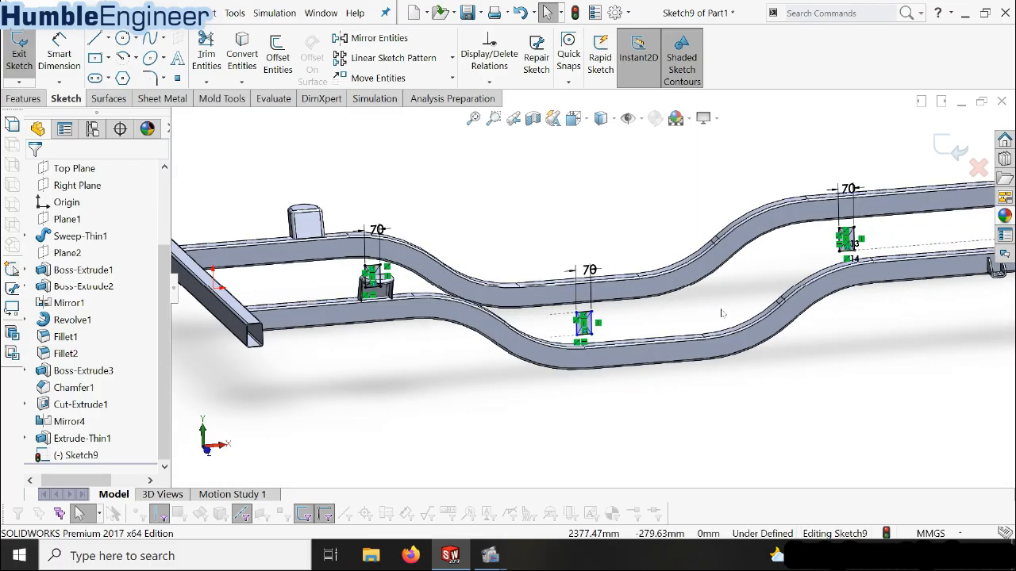
middle_drag(622, 348, 610, 306)
scroll(610, 305, down, 2)
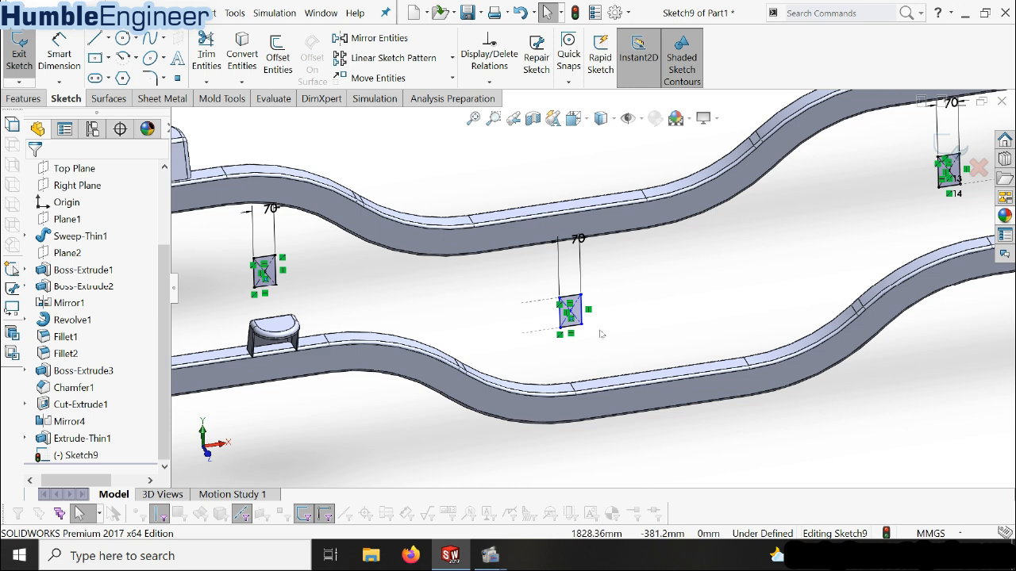
click(59, 50)
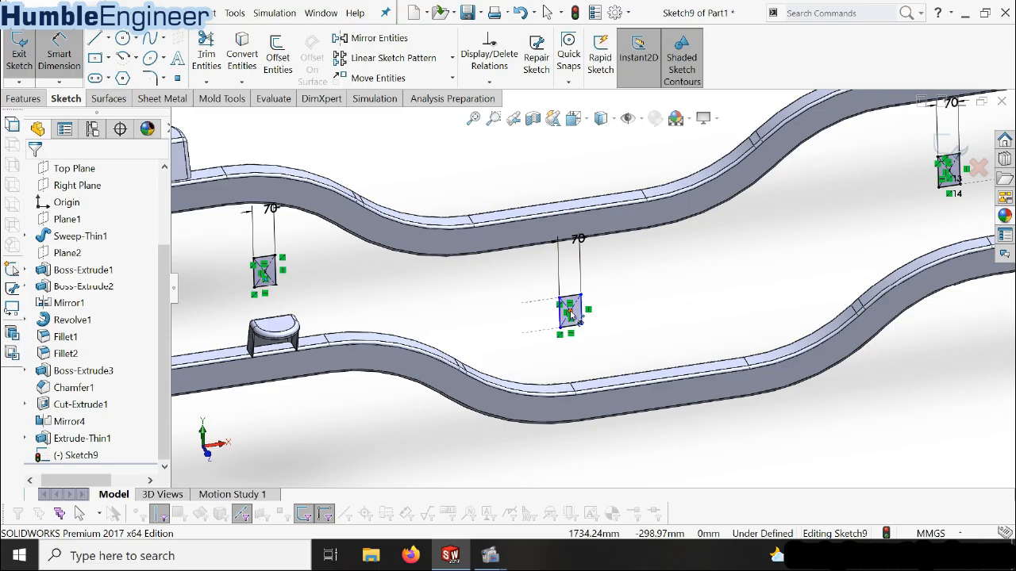
click(569, 315)
scroll(556, 327, up, 3)
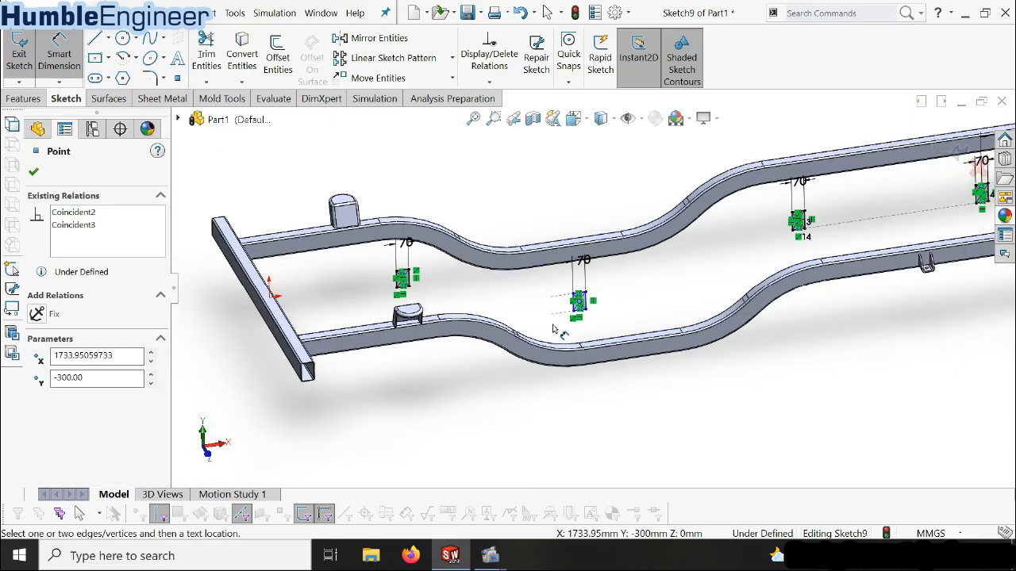
click(271, 298)
click(387, 181)
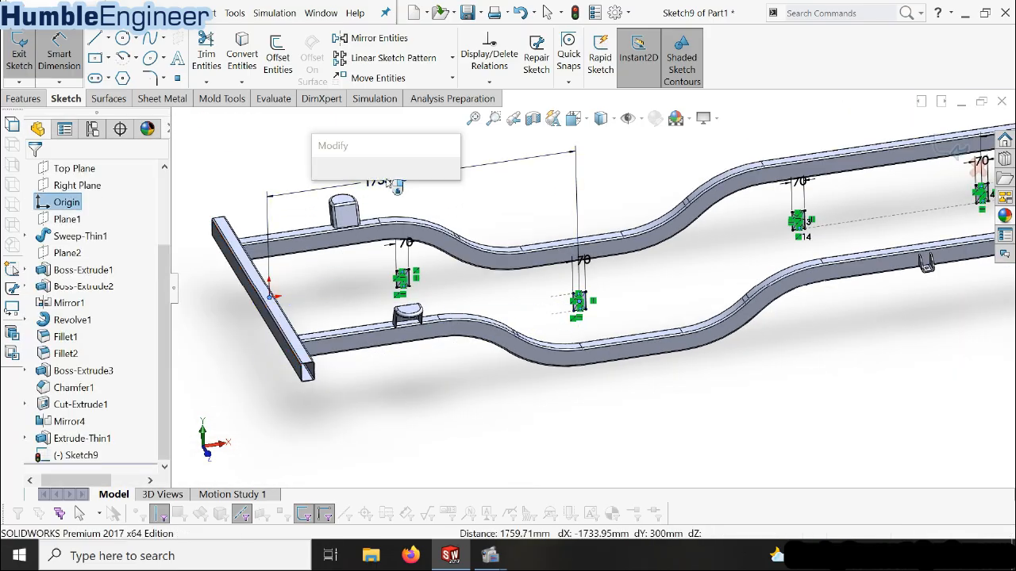
text(1900)
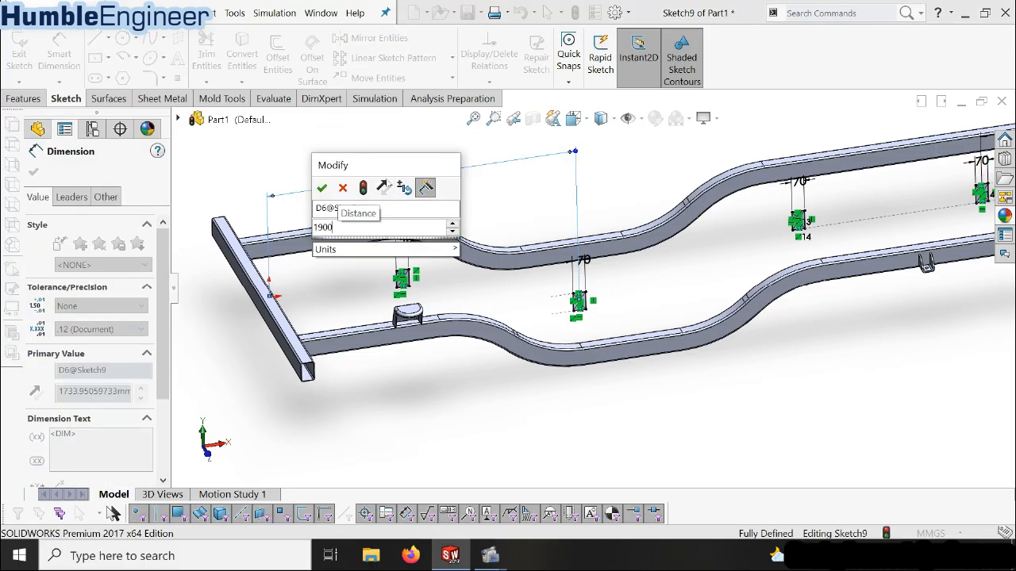
key(Escape)
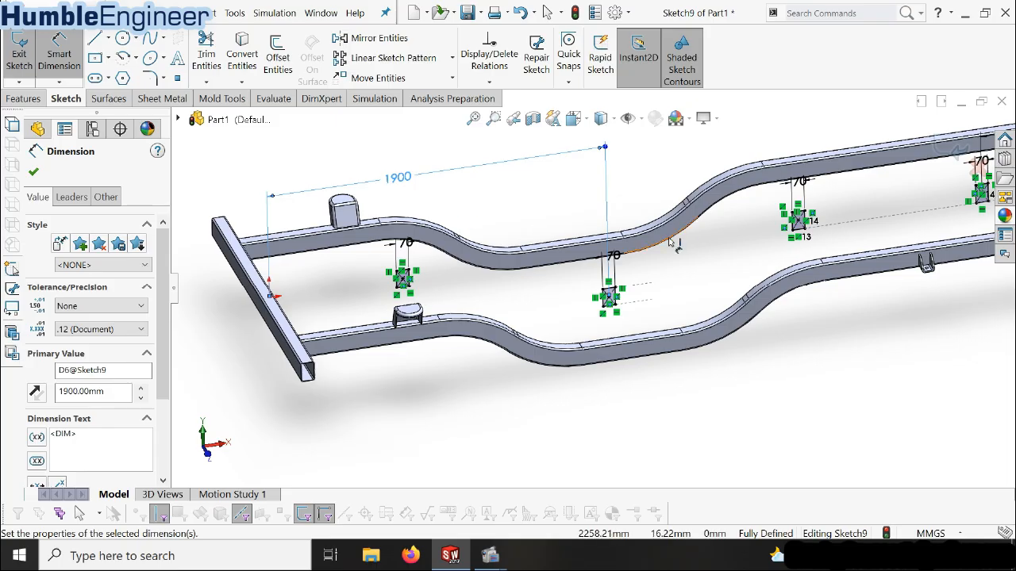
Select all four corners of the rectangle beside the tall brackets for a 6 mm Sketch Fillet
scroll(565, 313, down, 3)
middle_drag(565, 313, 581, 309)
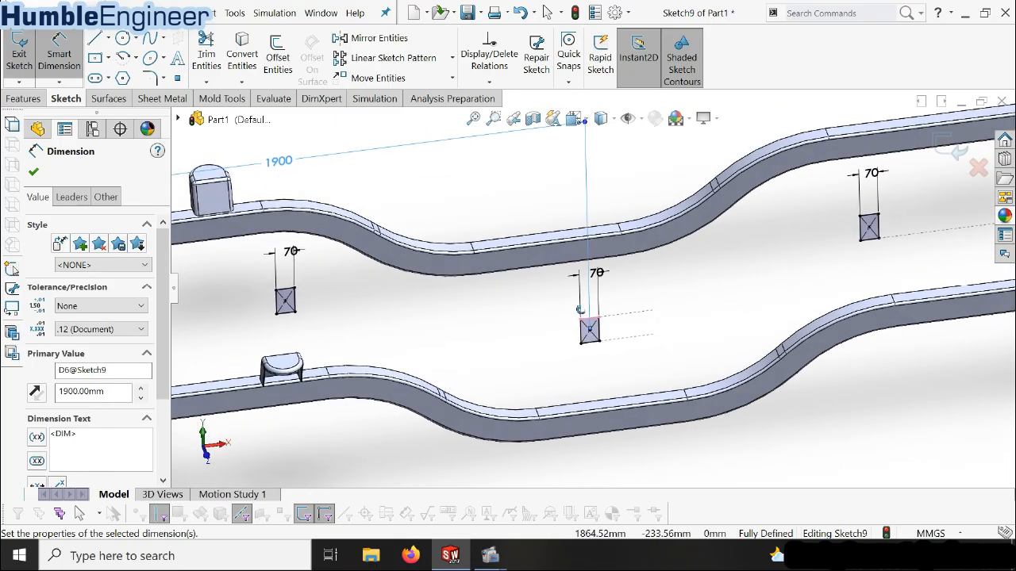
scroll(583, 309, up, 2)
scroll(631, 287, down, 2)
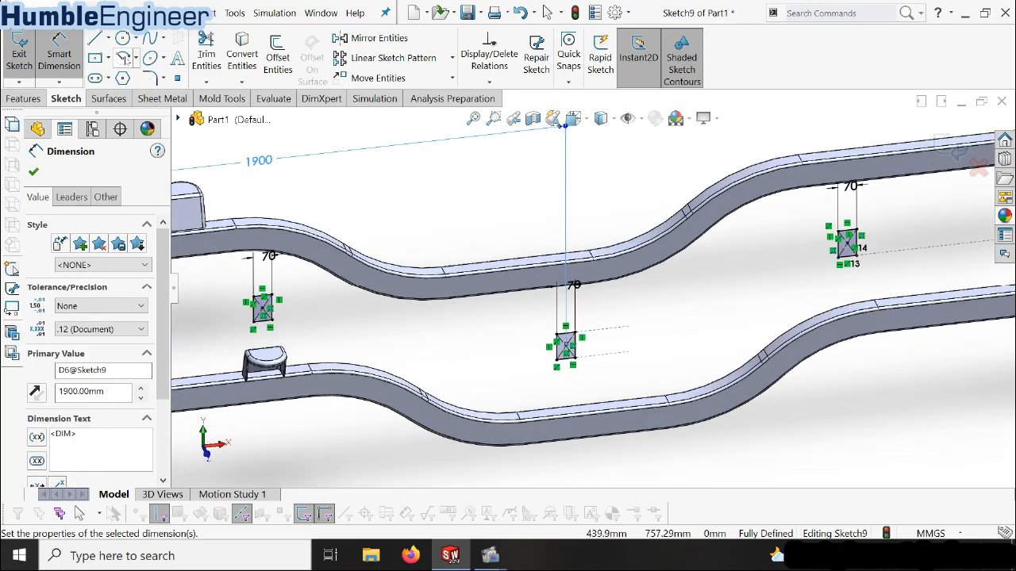
click(149, 77)
scroll(290, 294, down, 8)
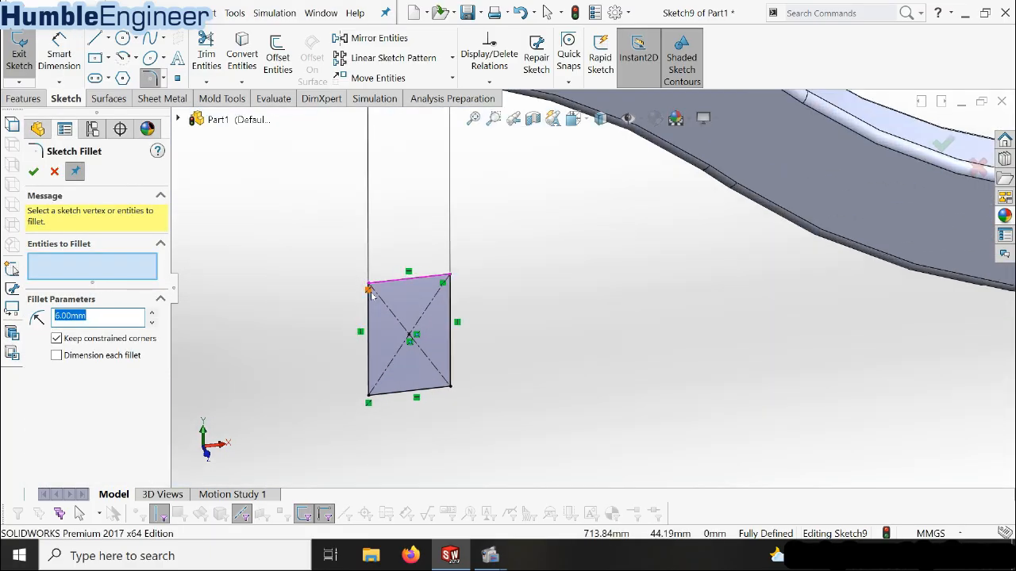
click(370, 308)
click(384, 284)
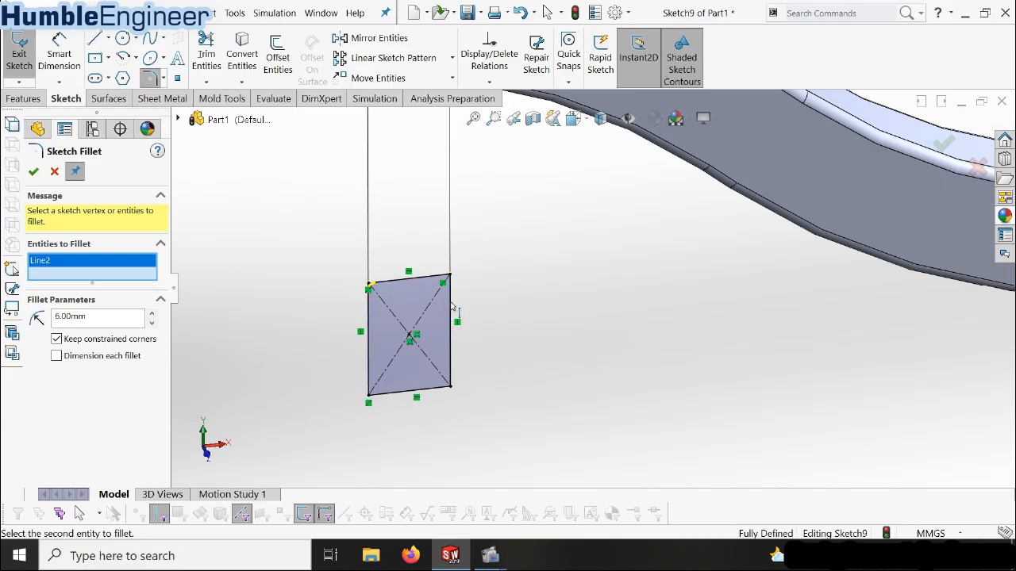
click(440, 281)
click(449, 288)
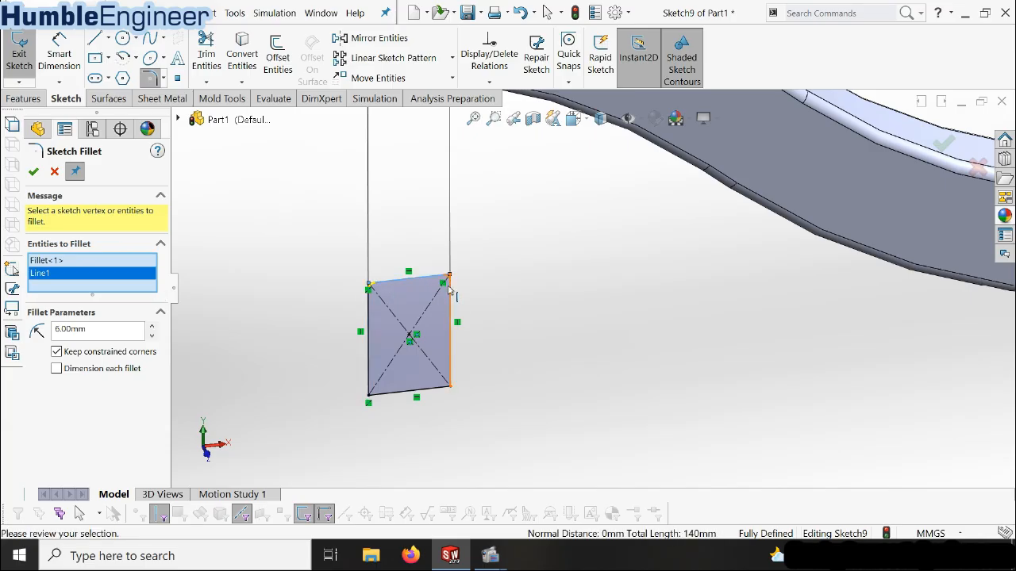
click(451, 381)
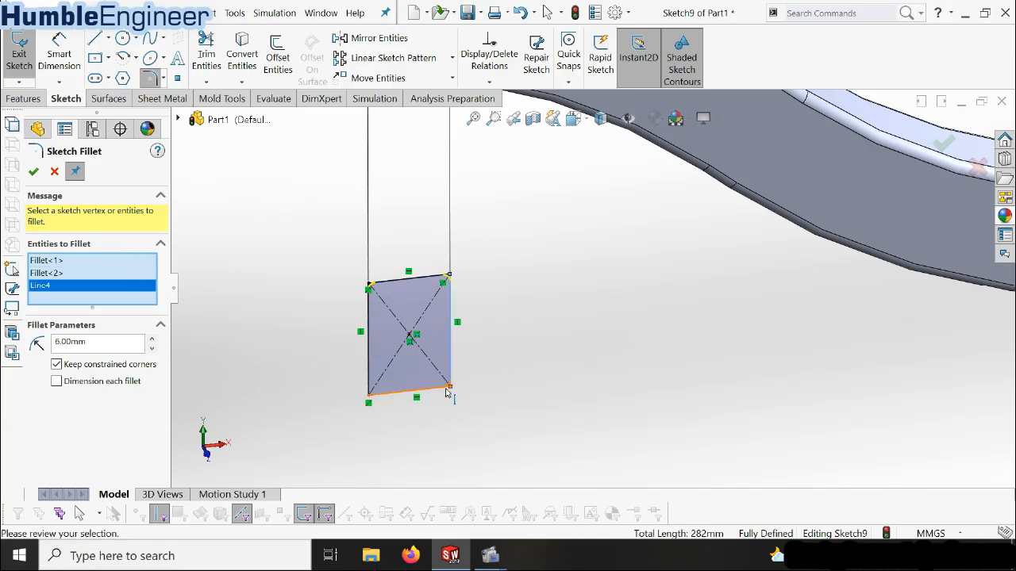
click(382, 396)
click(369, 386)
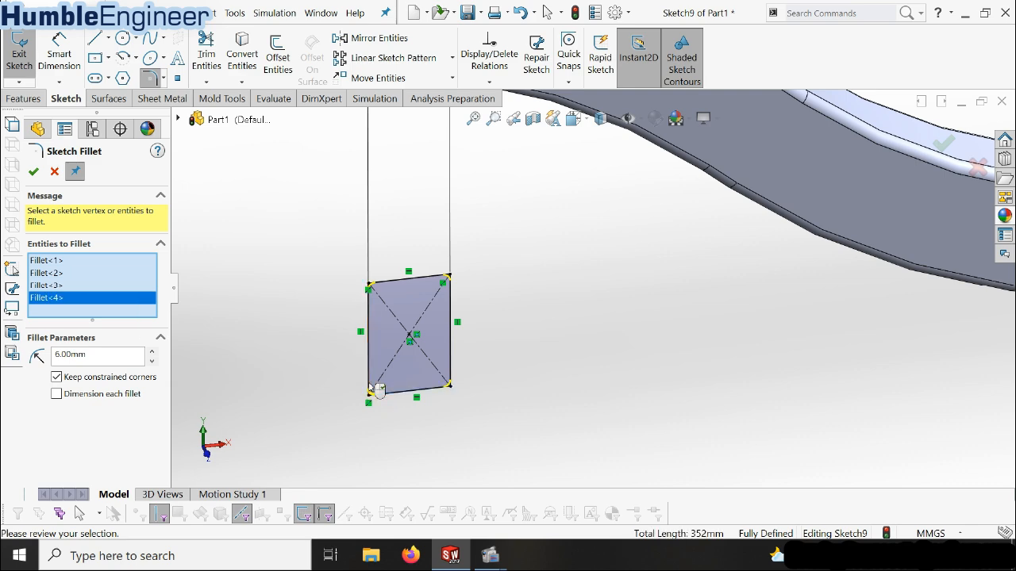
Add all four corners of the rectangle at the lowered middle section to the 6 mm Sketch Fillet selection
scroll(371, 285, up, 2)
scroll(371, 285, up, 3)
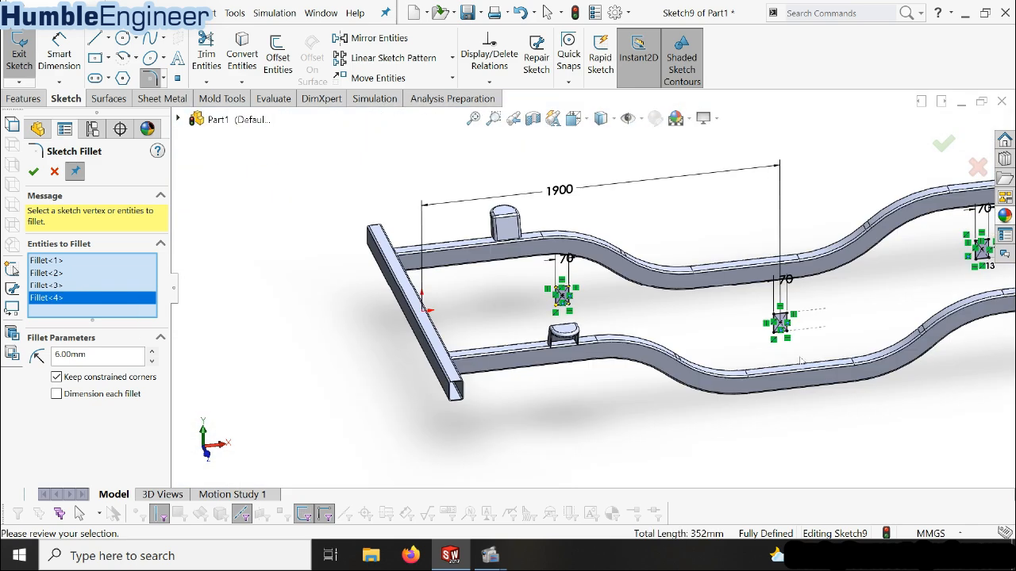
scroll(800, 327, down, 6)
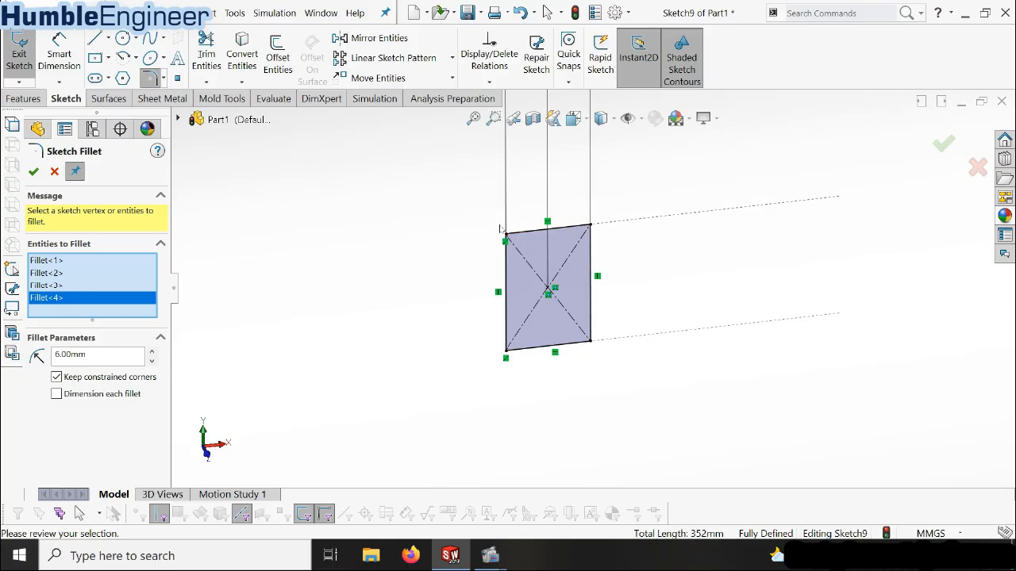
click(506, 236)
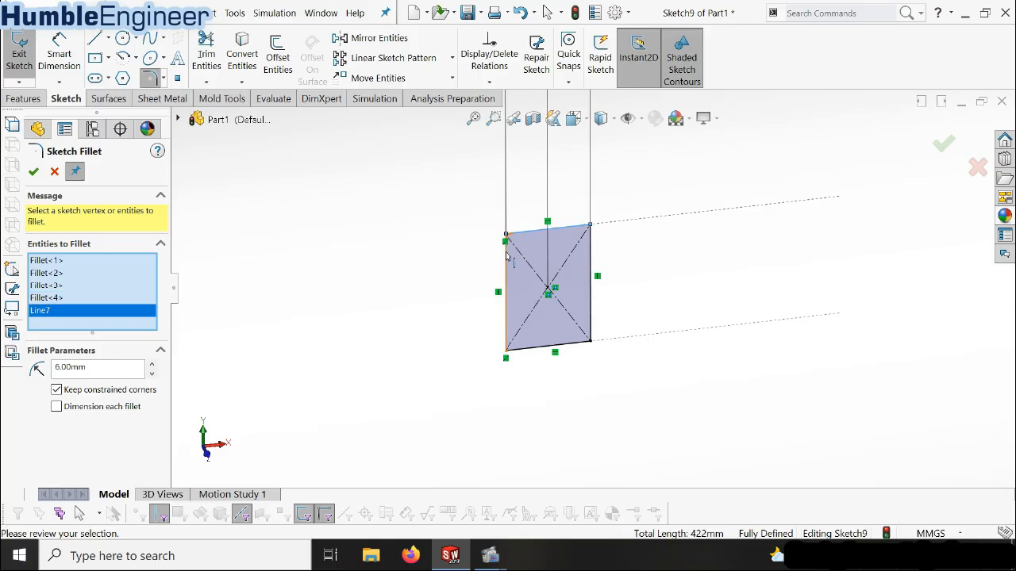
click(556, 231)
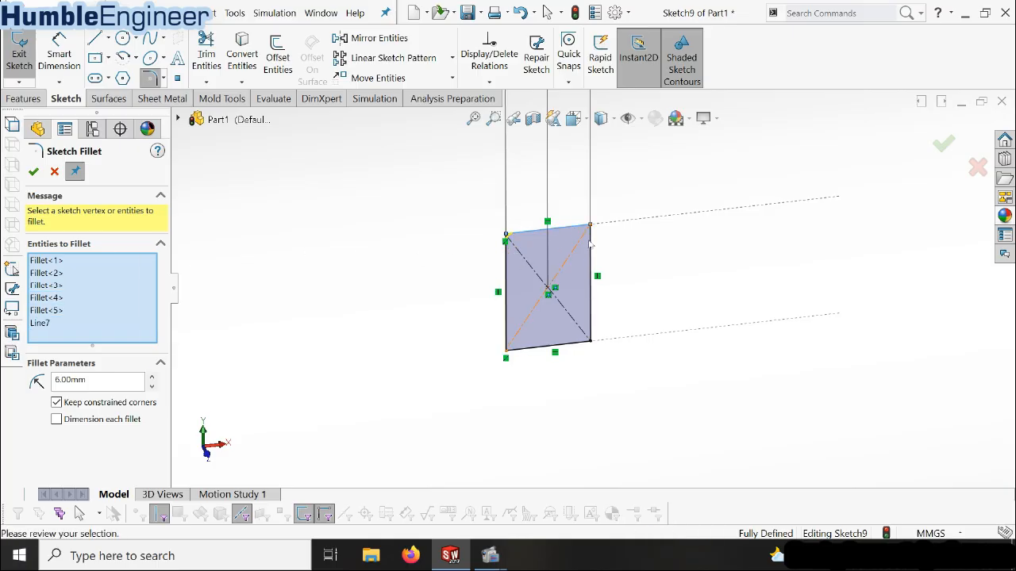
click(592, 338)
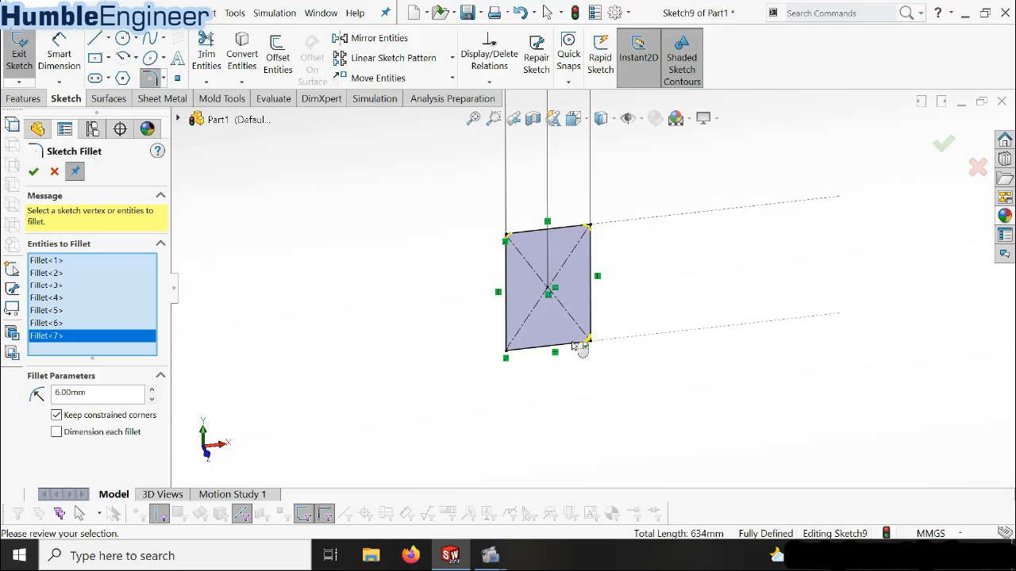
click(508, 321)
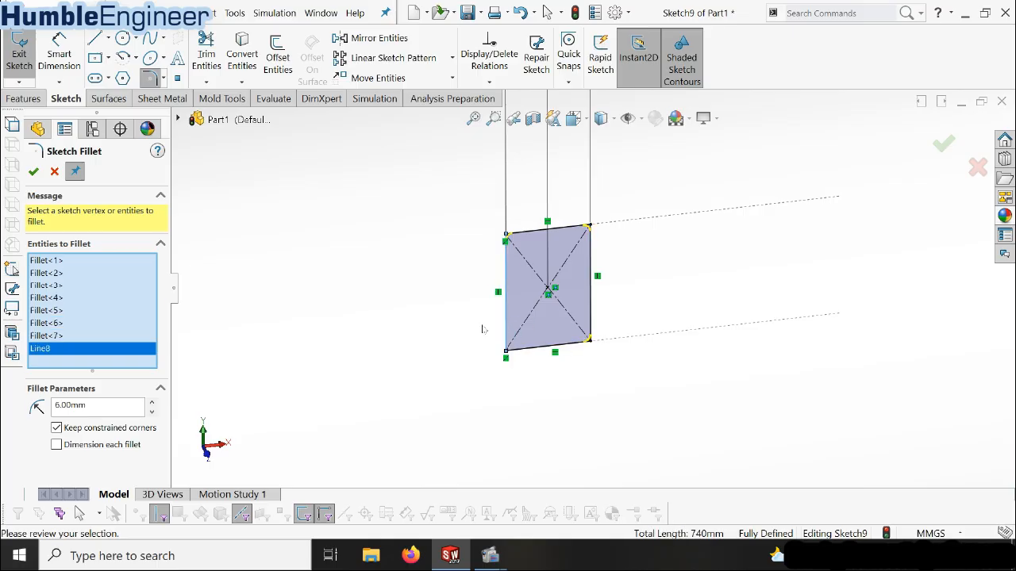
scroll(482, 329, up, 3)
scroll(548, 315, down, 3)
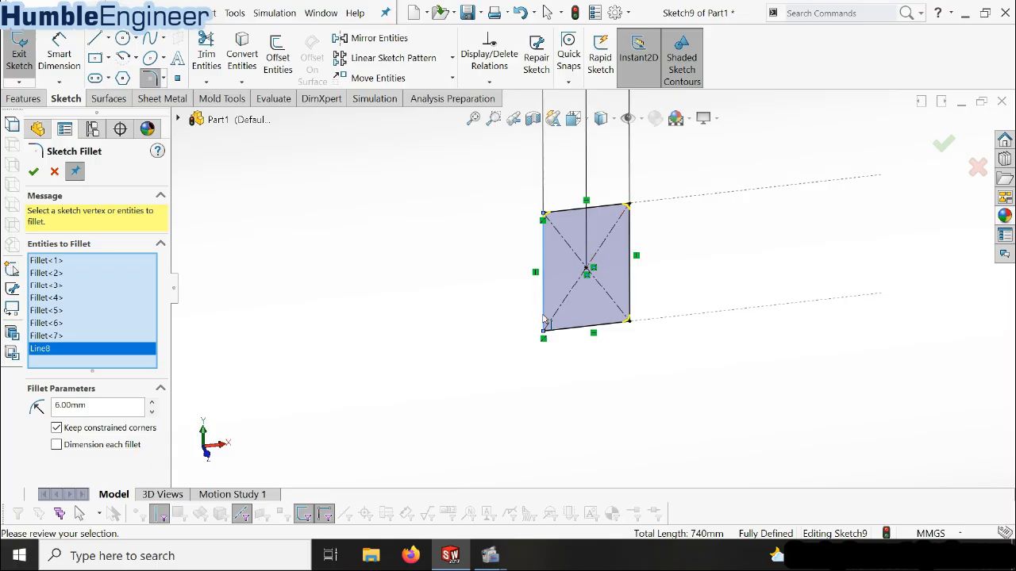
click(543, 316)
click(557, 329)
click(544, 320)
scroll(557, 356, up, 5)
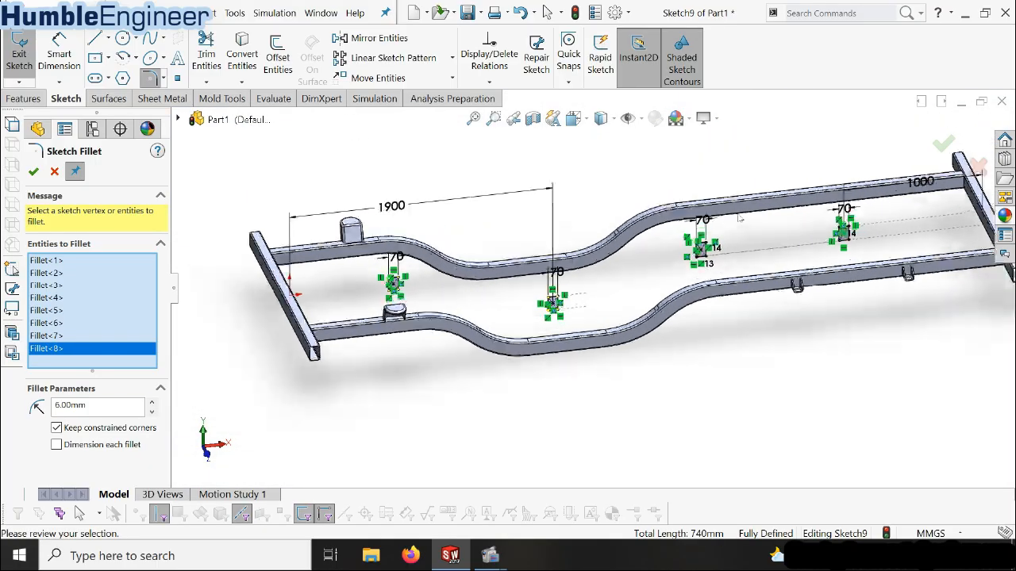
Add all four corners of the rectangle past the second bend to the 6 mm Sketch Fillet selection
scroll(740, 219, down, 5)
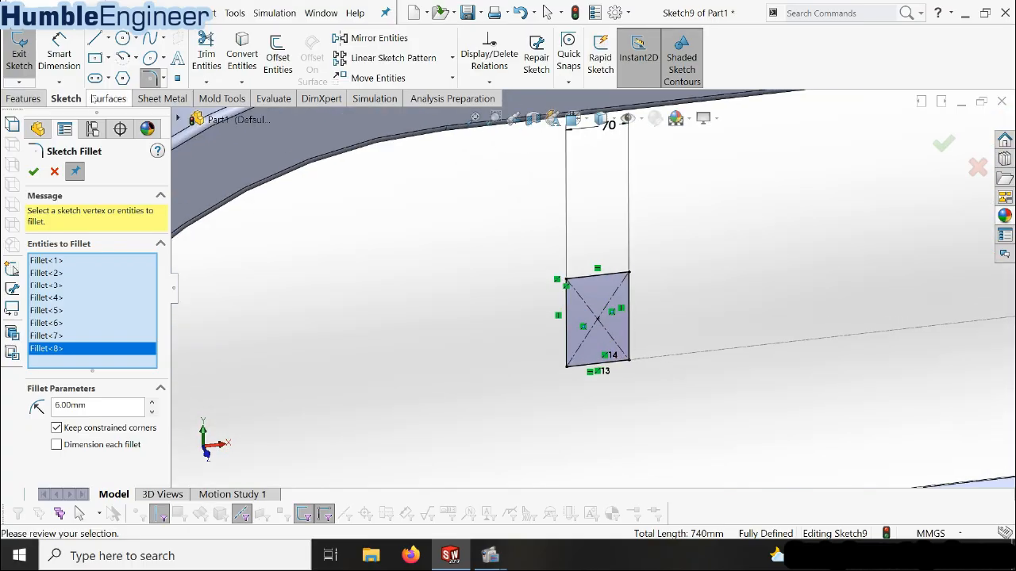
click(581, 283)
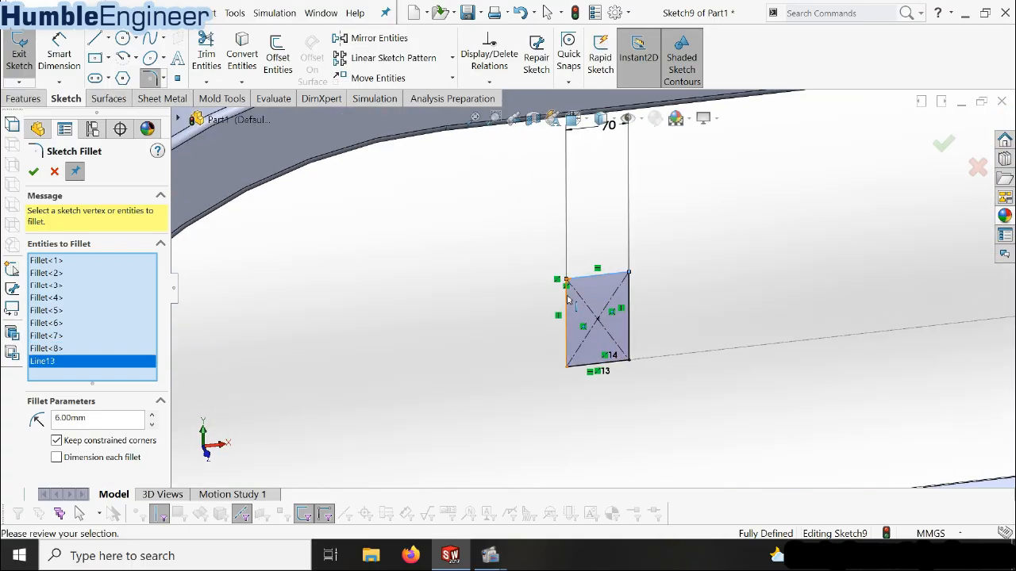
click(609, 279)
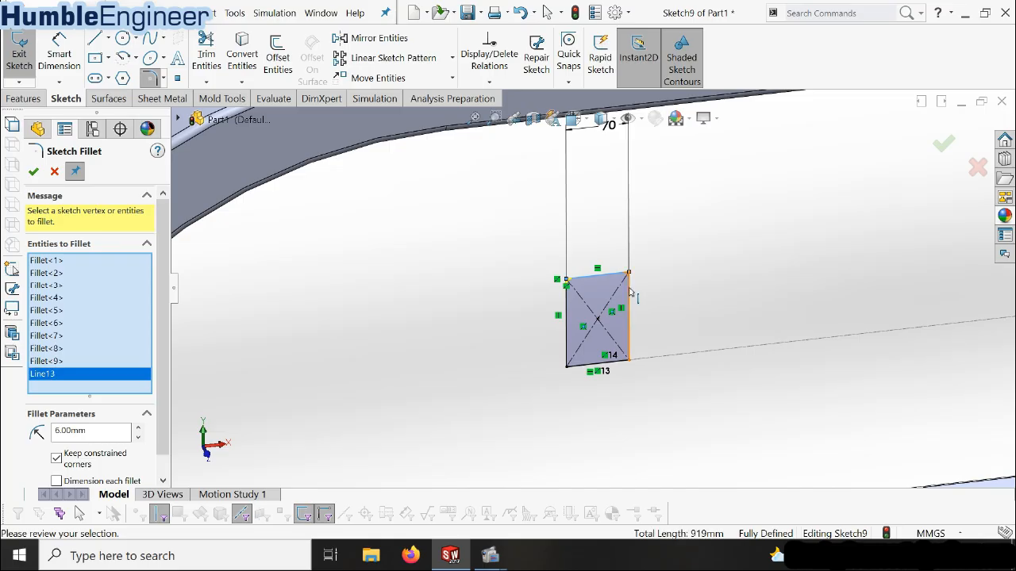
click(627, 358)
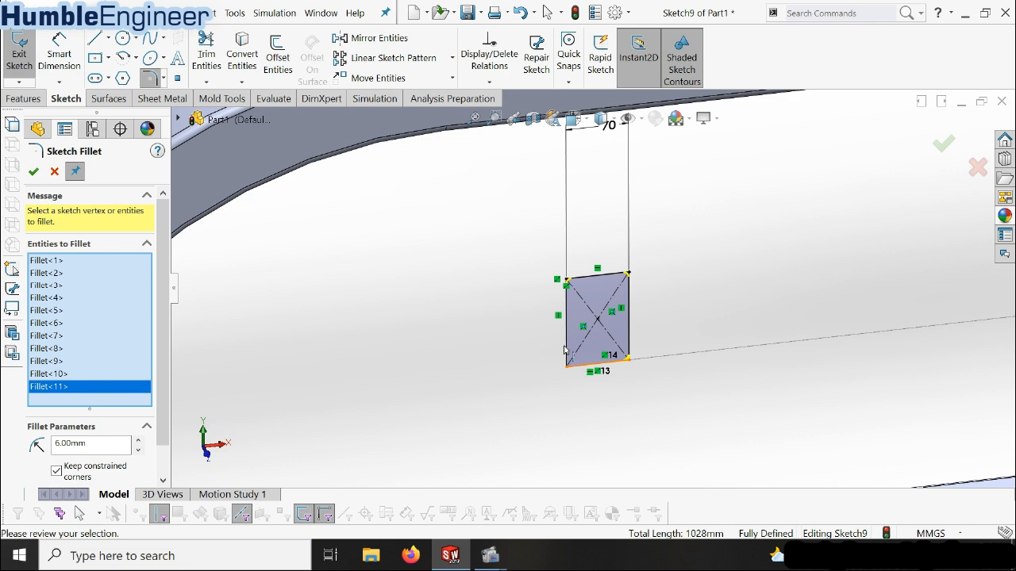
click(568, 357)
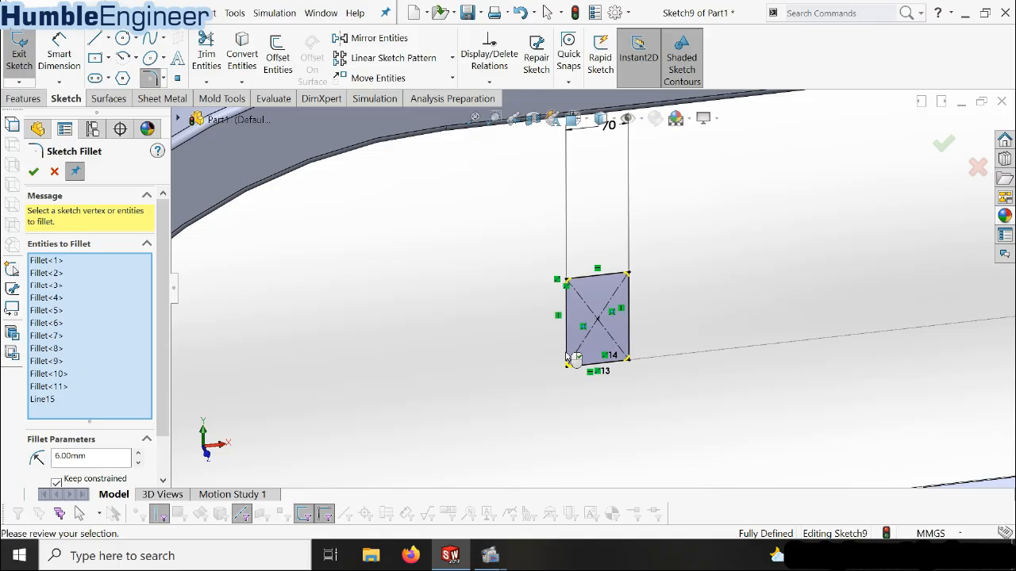
click(566, 359)
scroll(588, 301, up, 5)
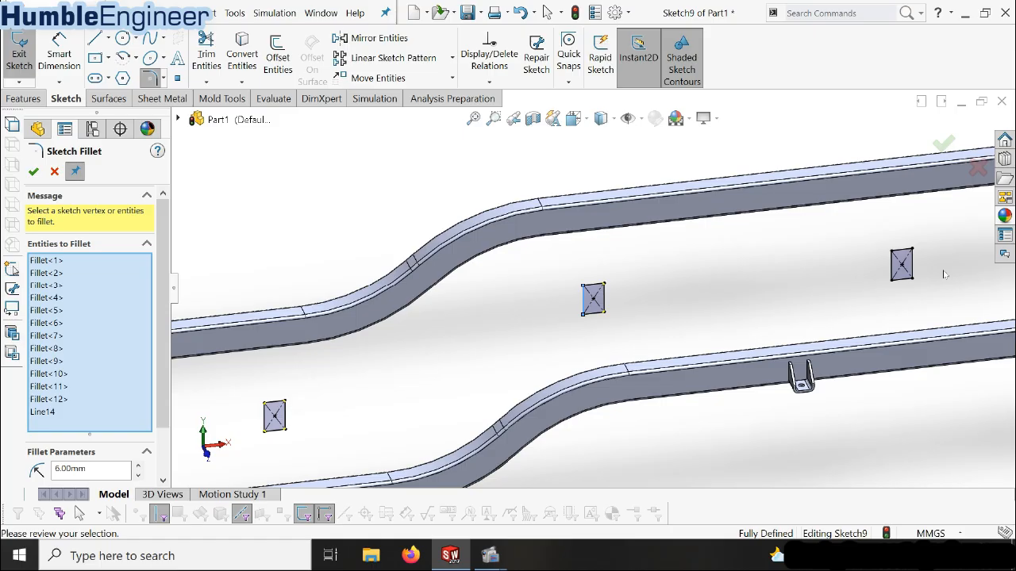
Try to add the rectangle dimensioned 1000 mm from the end crossmember to the selection, and apply the collected 6 mm fillets
scroll(766, 278, down, 5)
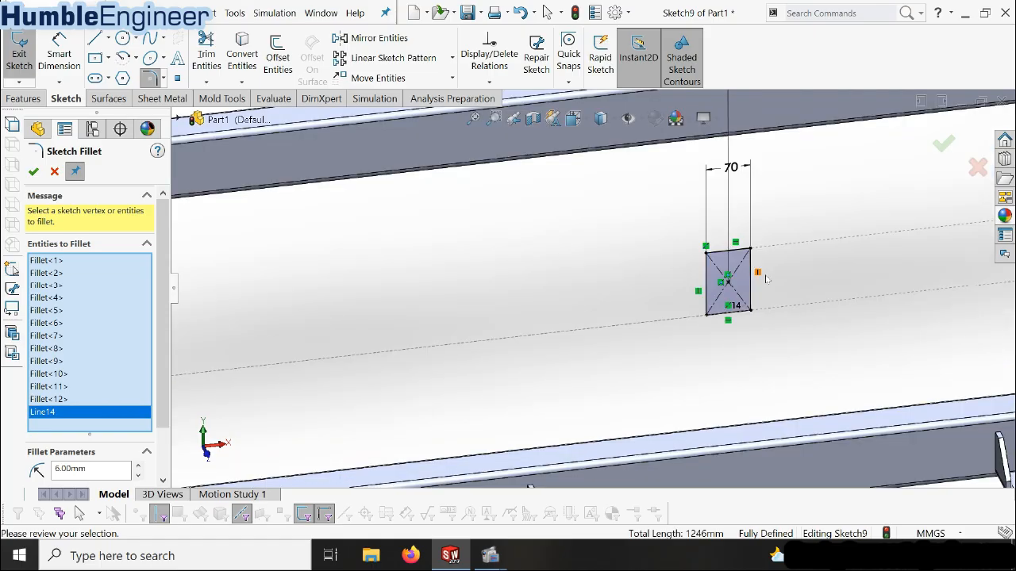
scroll(765, 278, down, 3)
click(626, 270)
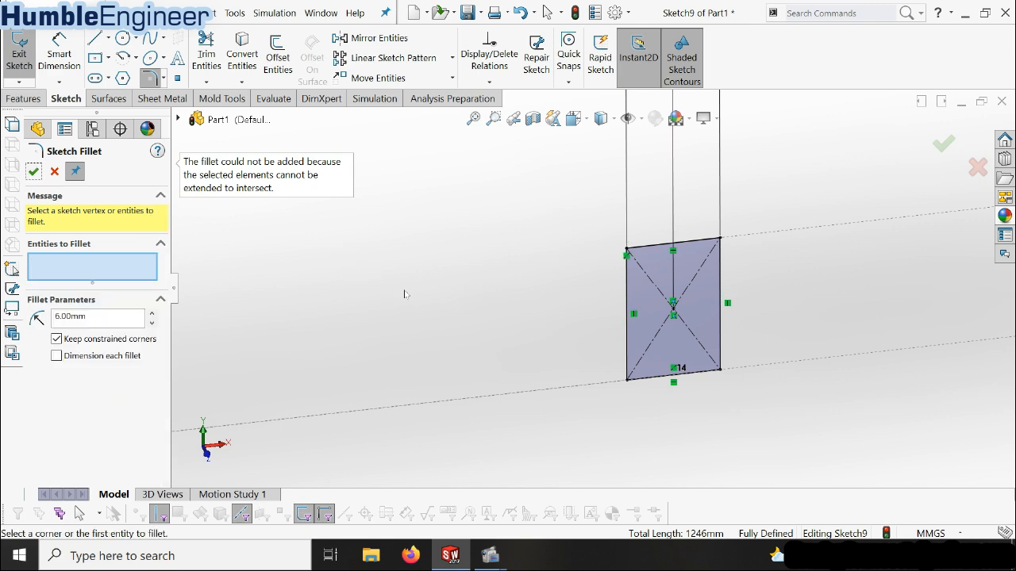
Fillet all four corners of the rectangle dimensioned 1000 mm from the end crossmember with a 6 mm radius and finish Sketch Fillet
scroll(627, 316, up, 6)
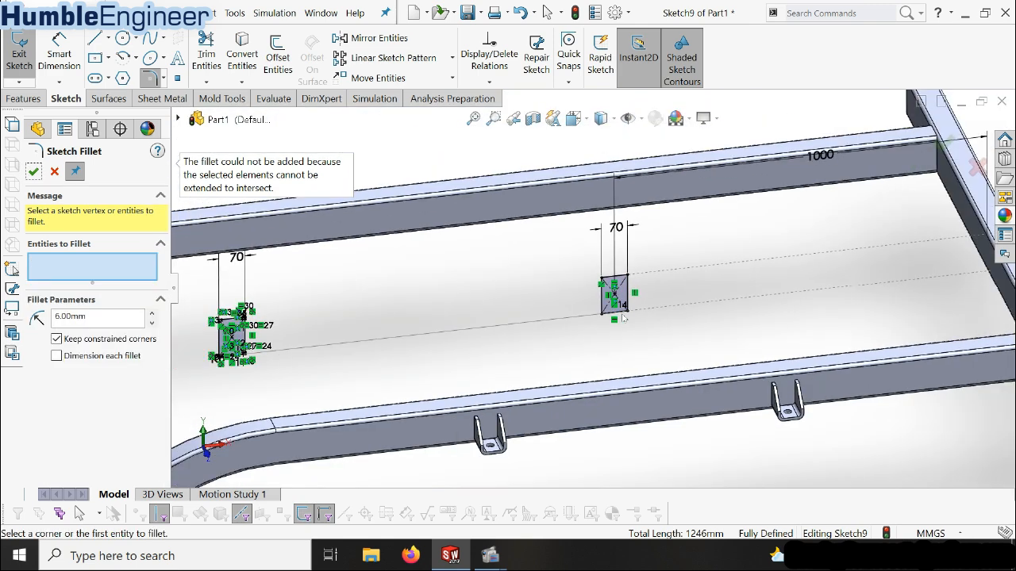
scroll(605, 285, down, 6)
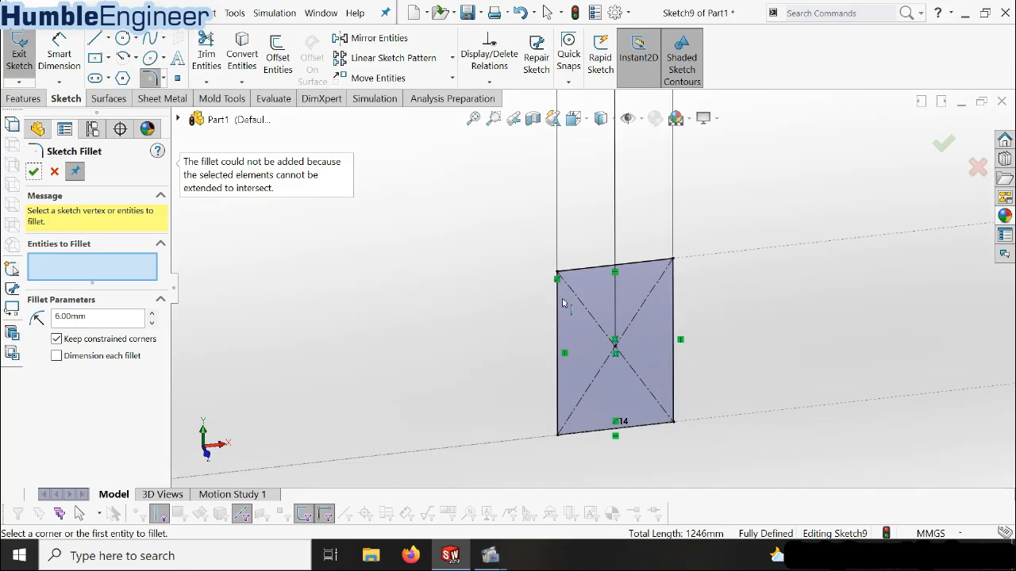
click(557, 302)
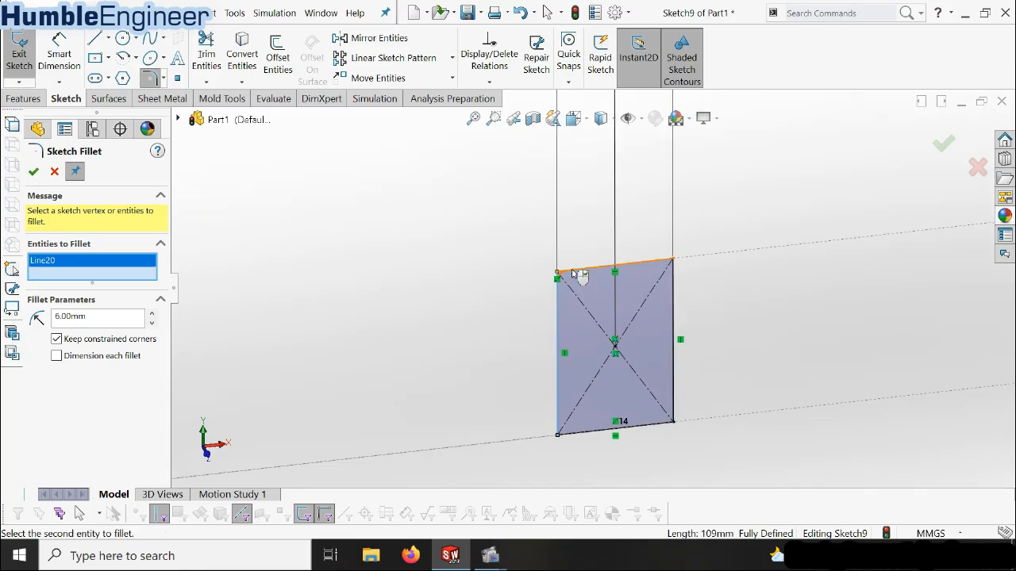
click(664, 263)
click(671, 280)
click(594, 431)
click(573, 435)
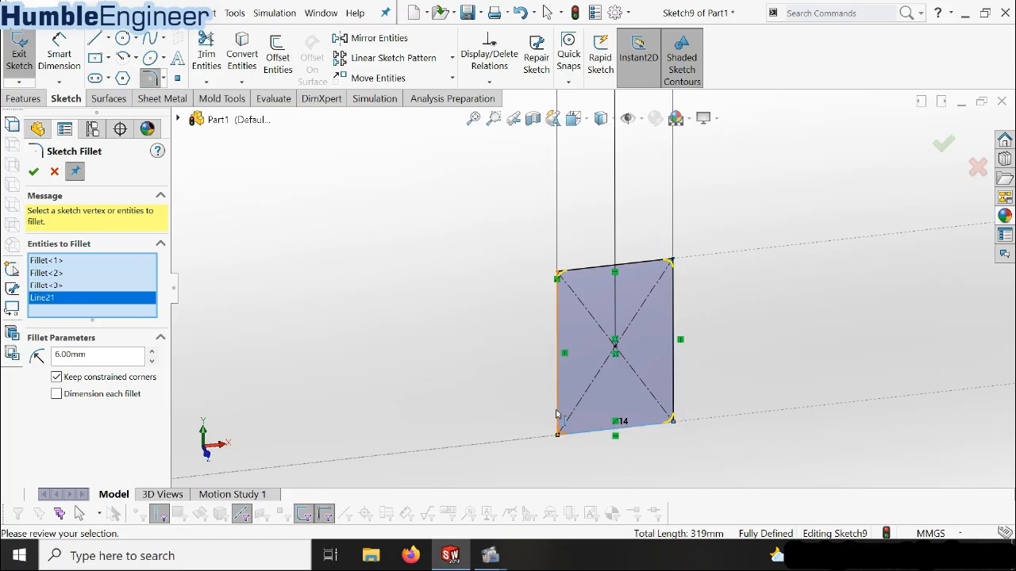
click(33, 173)
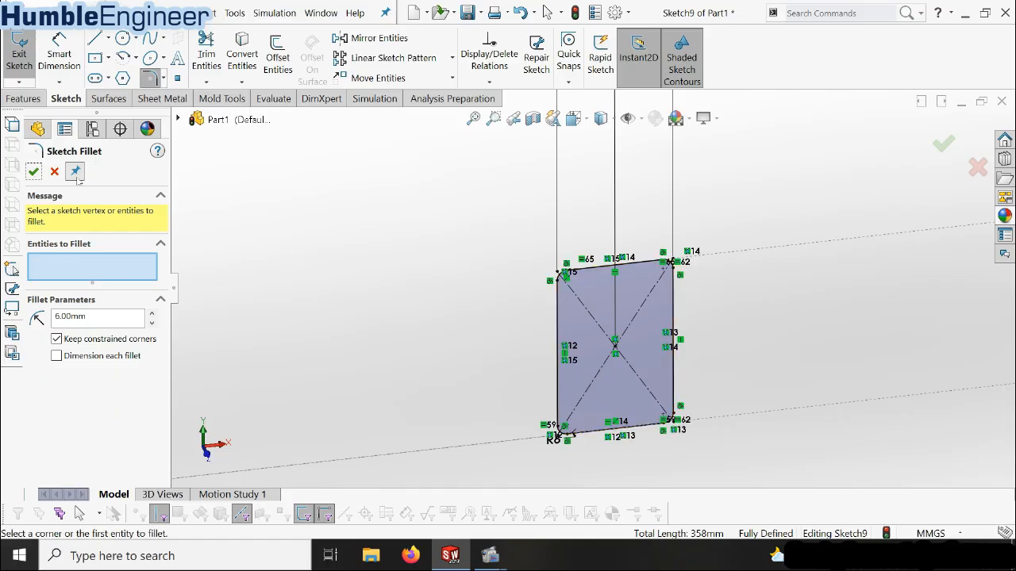
scroll(737, 373, up, 10)
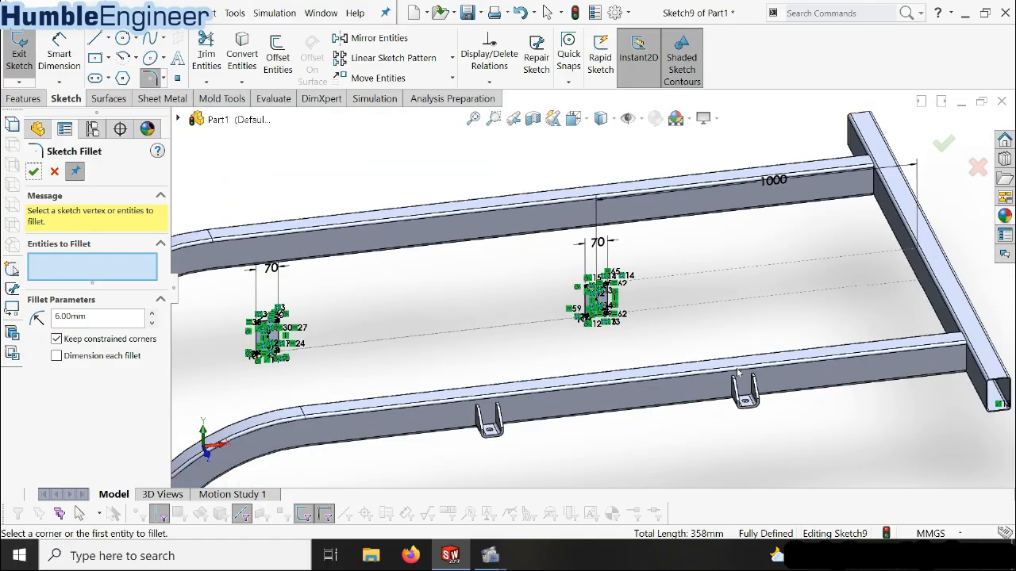
scroll(698, 307, up, 8)
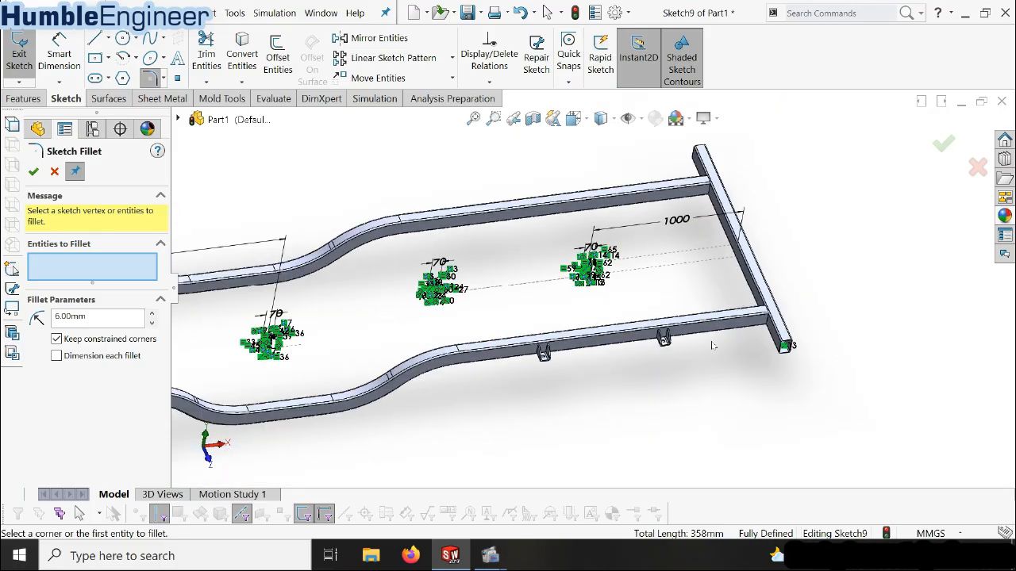
middle_drag(428, 331, 401, 307)
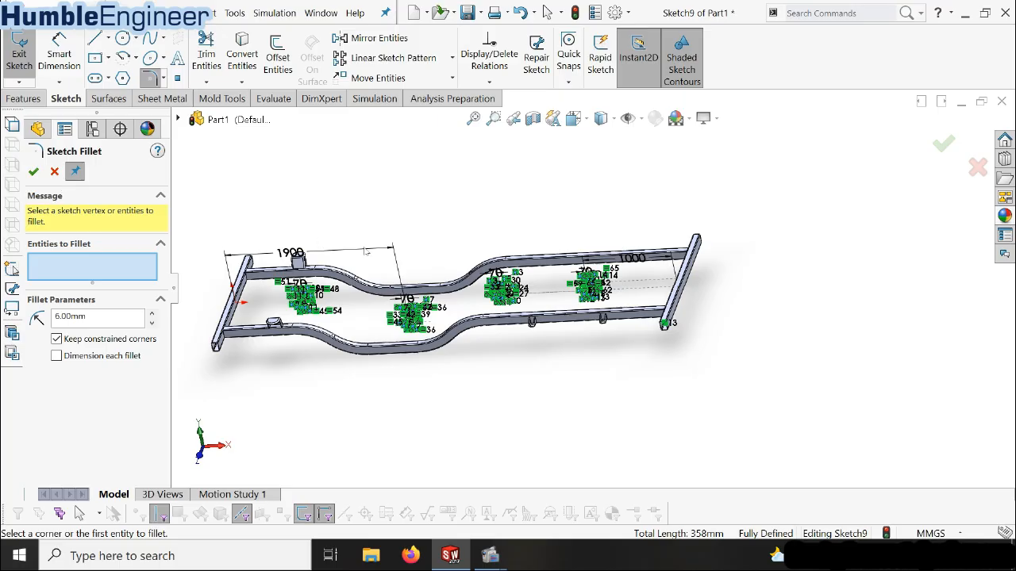
key(f)
click(54, 171)
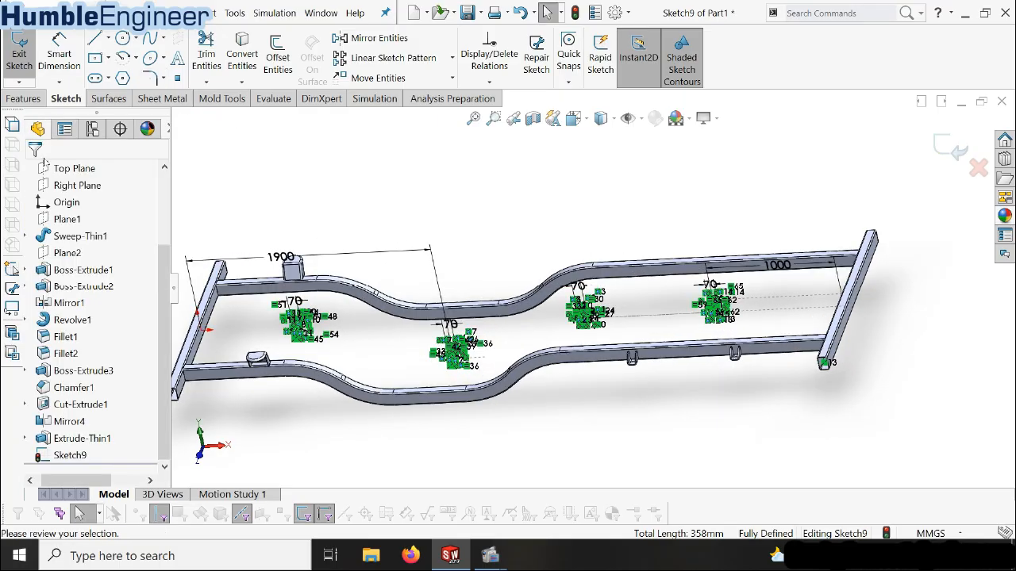
Start a Boss-Extrude of the four filleted profiles with Direction 1 set to Up To Surface, ending at the near beam's inner side face
click(24, 99)
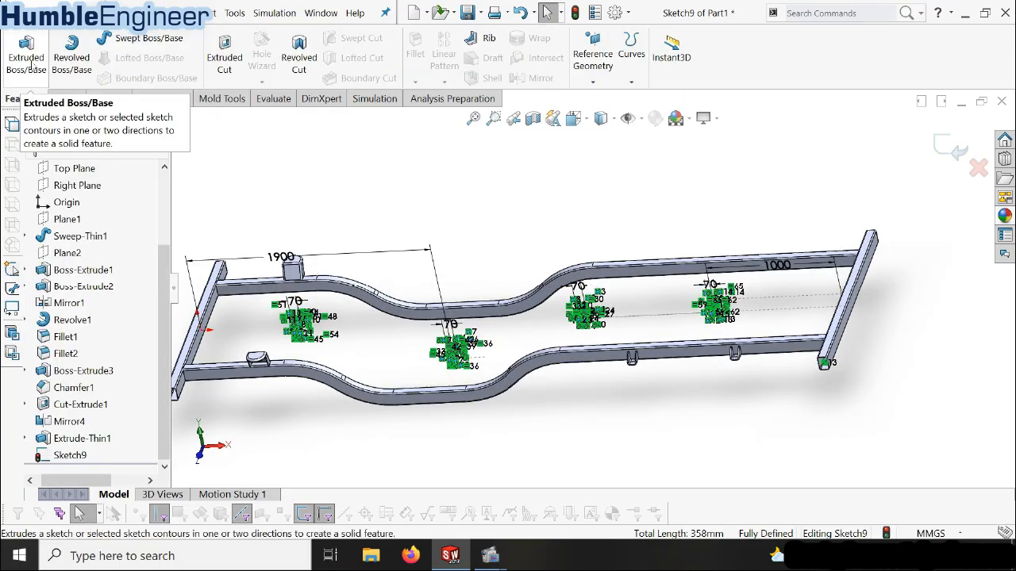
click(26, 63)
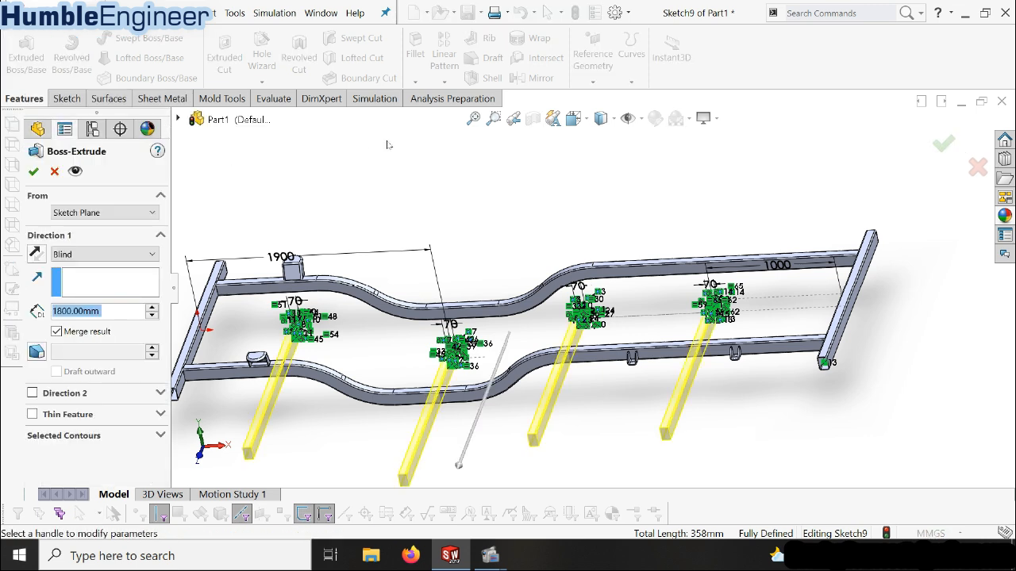
click(115, 254)
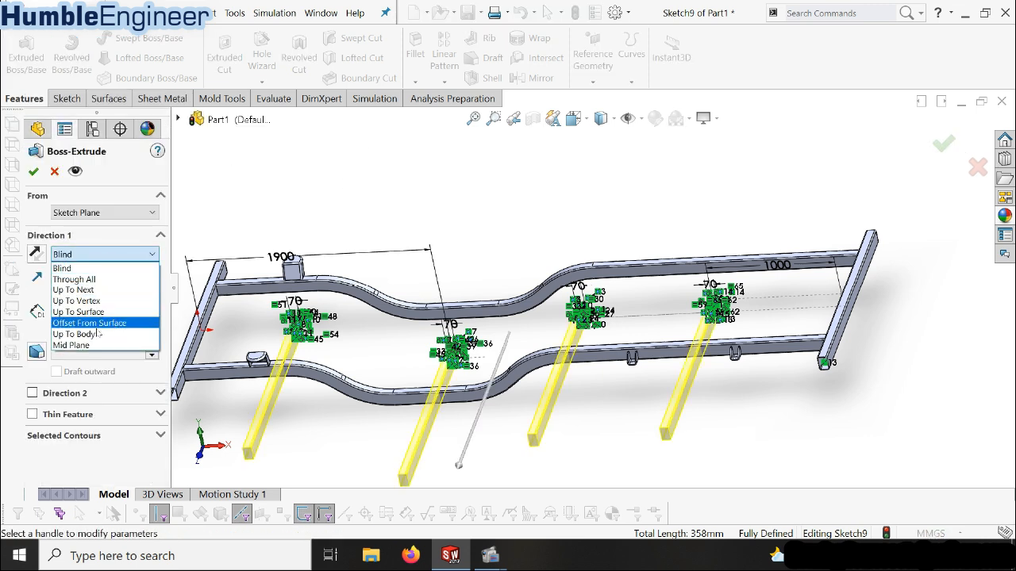
click(83, 258)
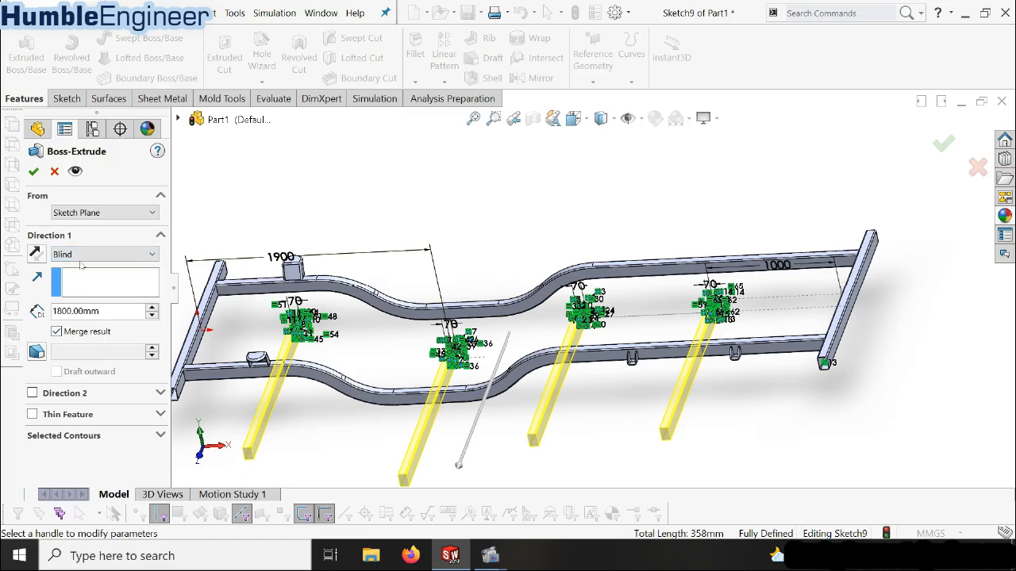
click(91, 255)
click(108, 313)
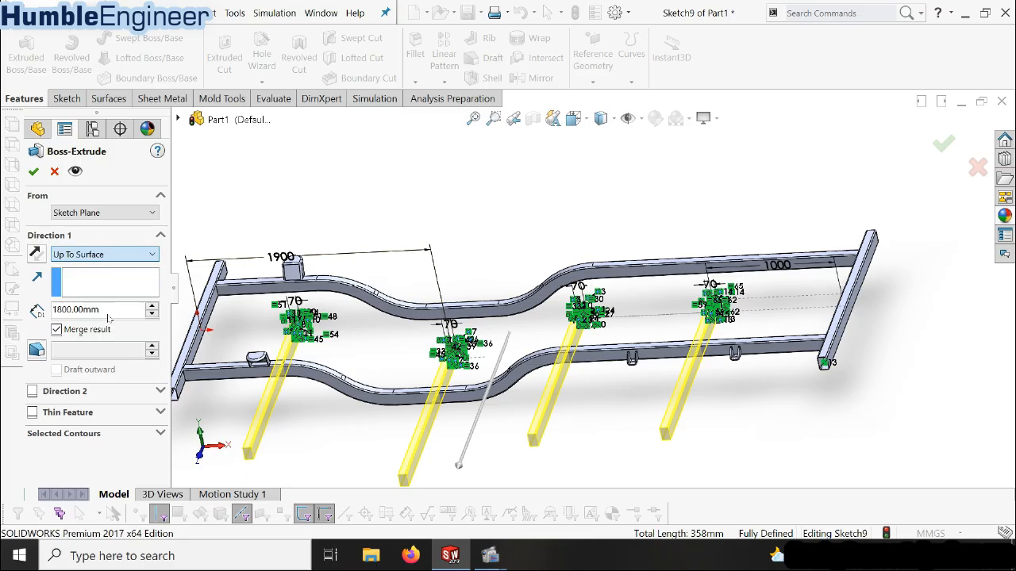
middle_drag(484, 341, 438, 501)
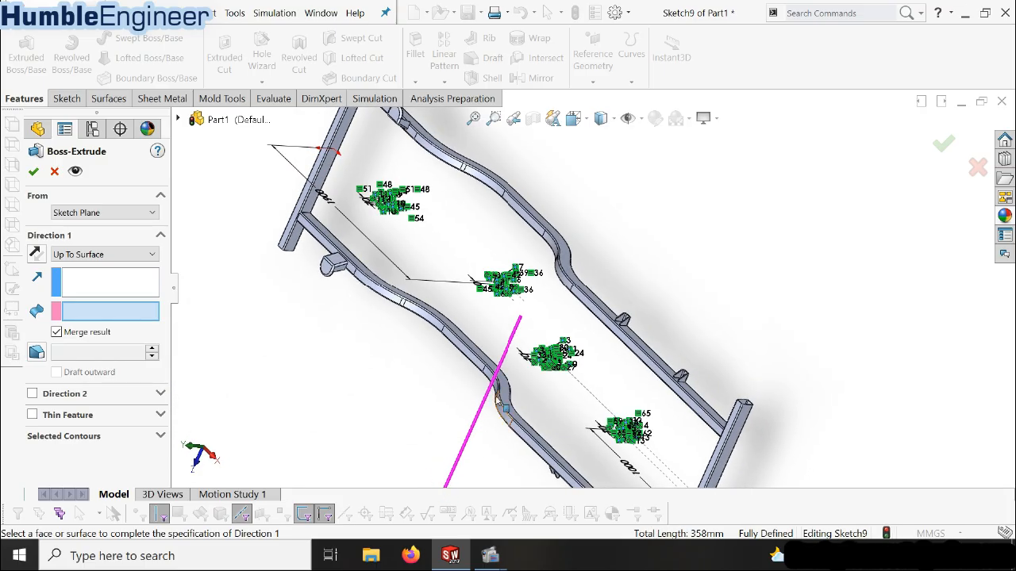
click(505, 406)
mouse_move(363, 421)
middle_down()
mouse_move(314, 378)
mouse_move(238, 397)
middle_up()
Enable Direction 2 as Up To Surface and end it at the opposite beam's inner side face
click(31, 393)
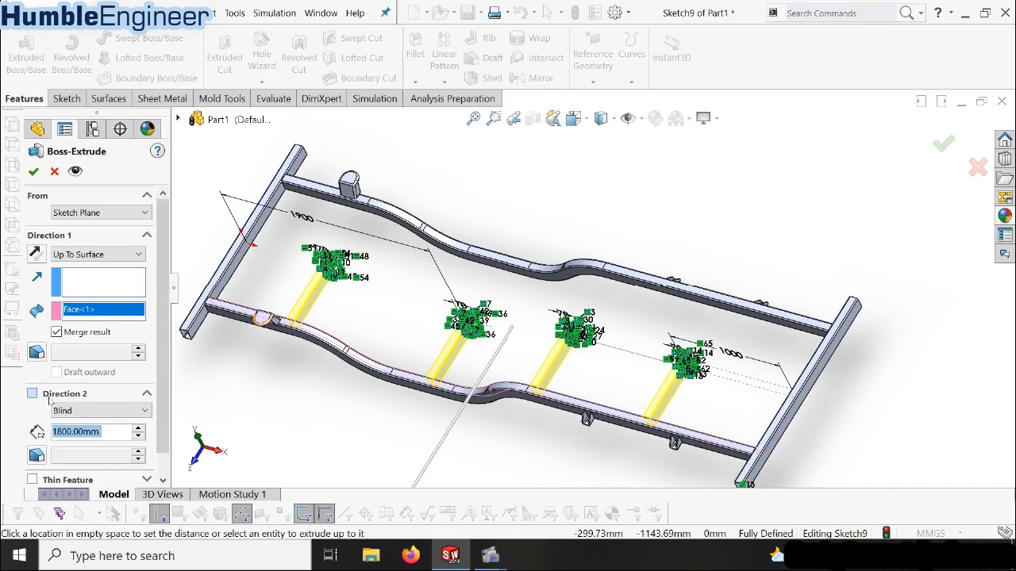
click(112, 412)
click(112, 411)
click(112, 411)
click(87, 469)
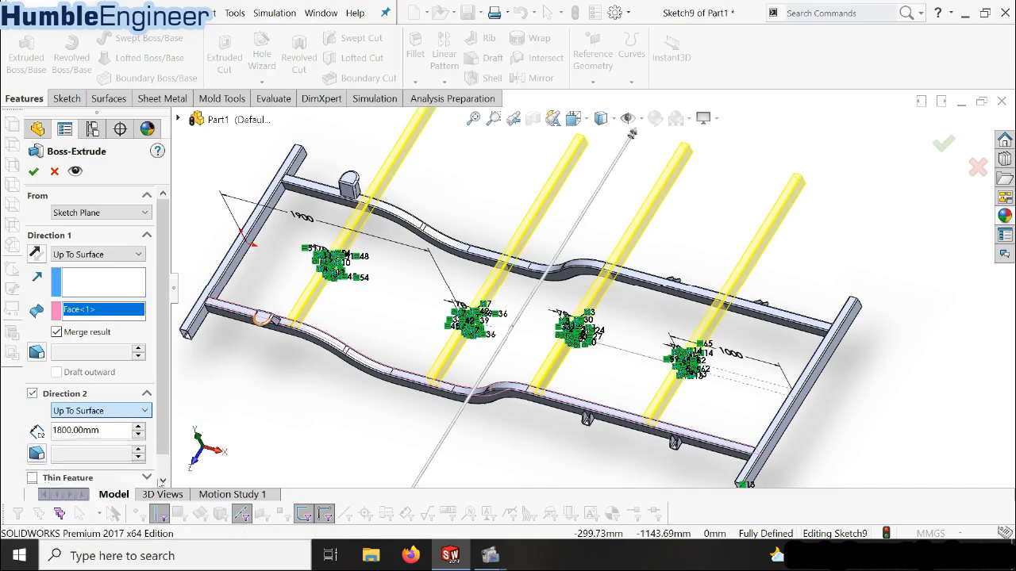
click(574, 275)
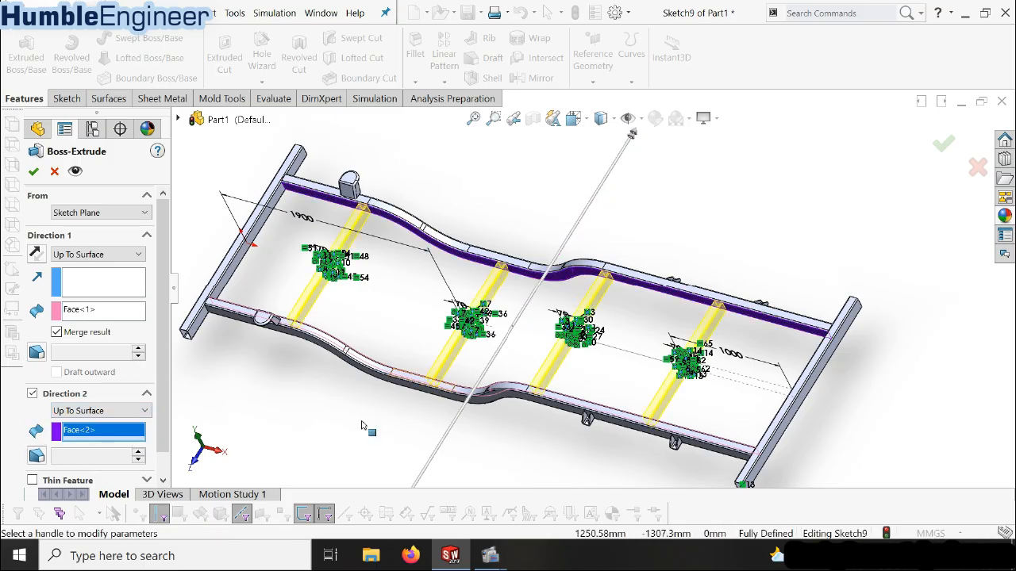
Set the Thin Feature wall thickness of the crossmember extrusion to 2 mm and finish the Boss-Extrude
drag(163, 419, 165, 461)
click(33, 455)
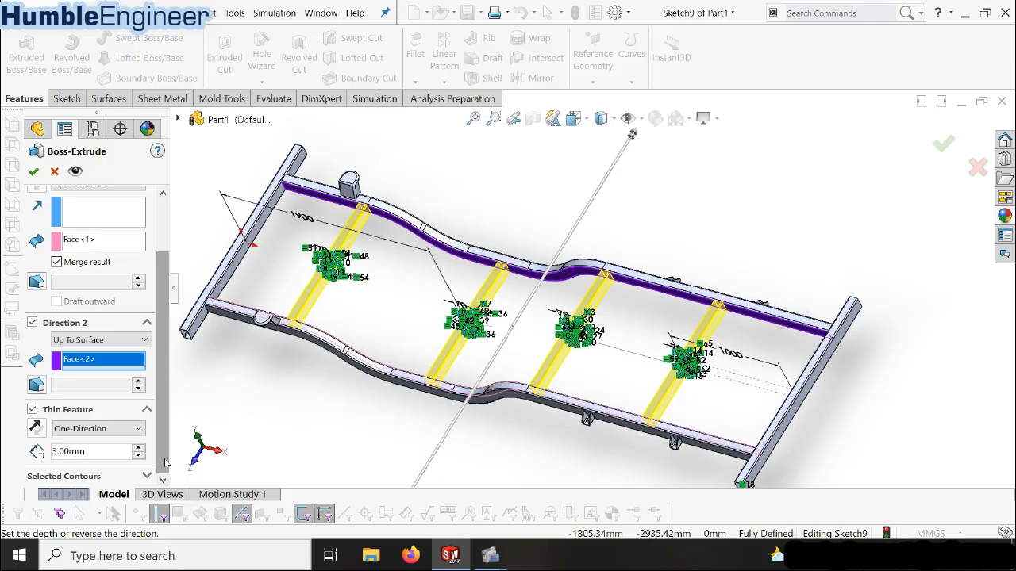
click(90, 449)
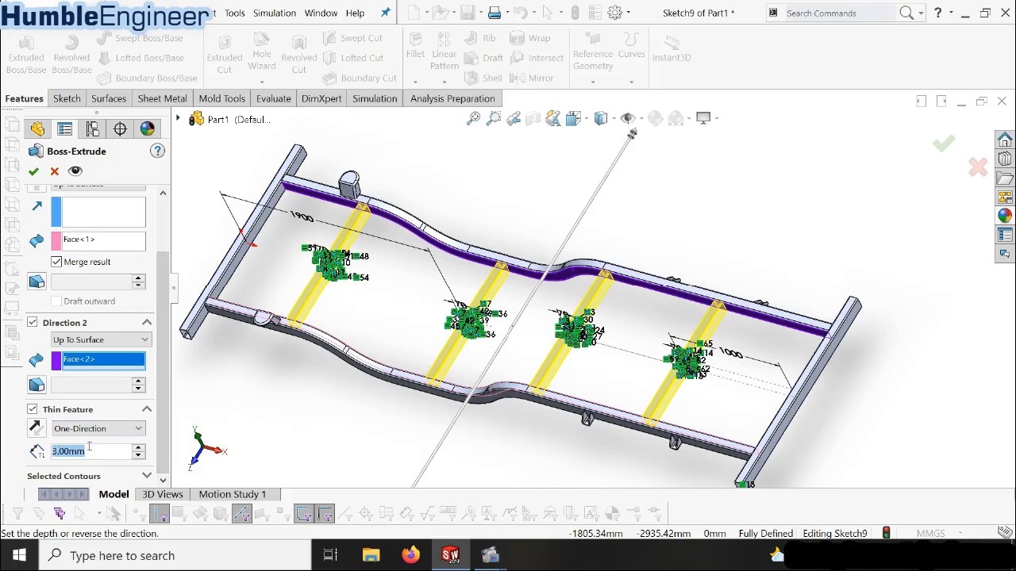
text(2)
key(Return)
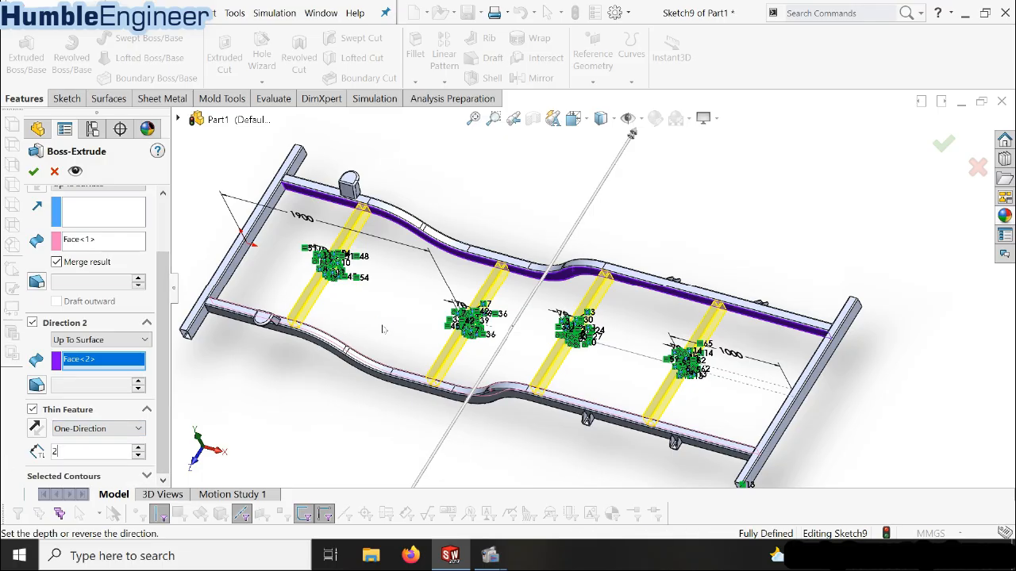
click(34, 171)
Examine the completed frame from several angles and in the Trimetric view, checking the four crossmembers between the beams
middle_drag(560, 219, 696, 218)
scroll(696, 218, up, 4)
key(space)
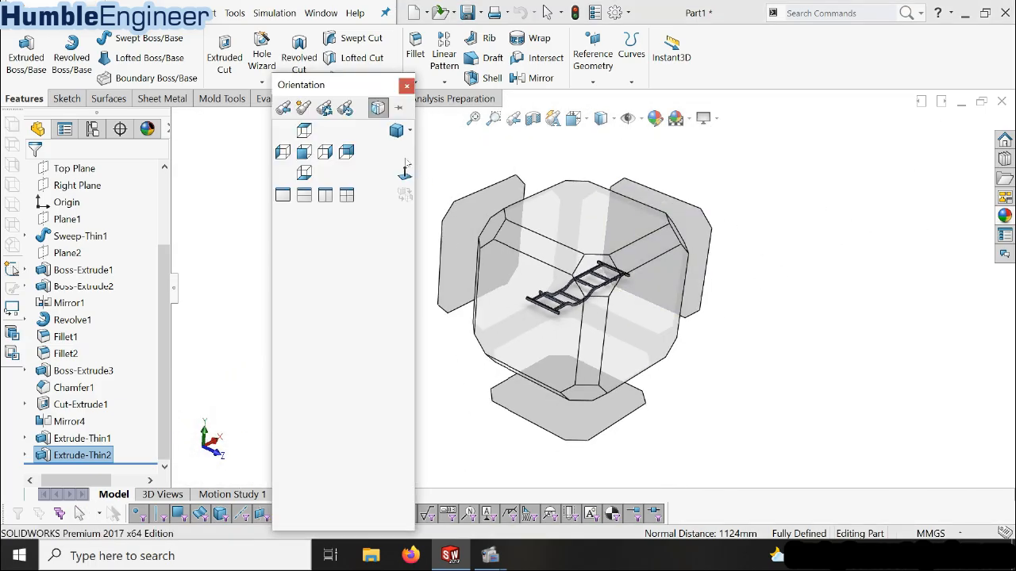
click(603, 285)
scroll(603, 286, down, 3)
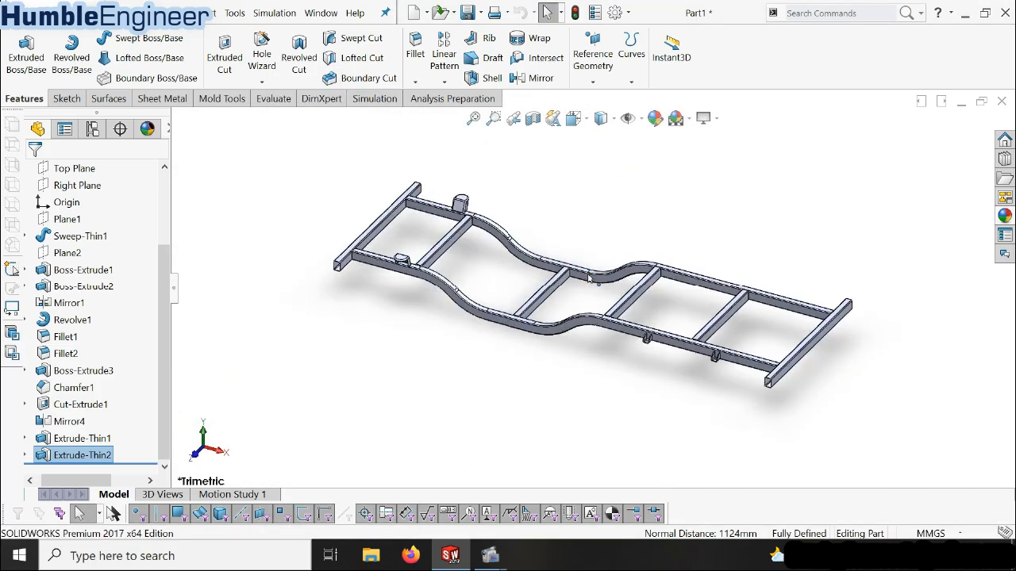
scroll(633, 220, down, 2)
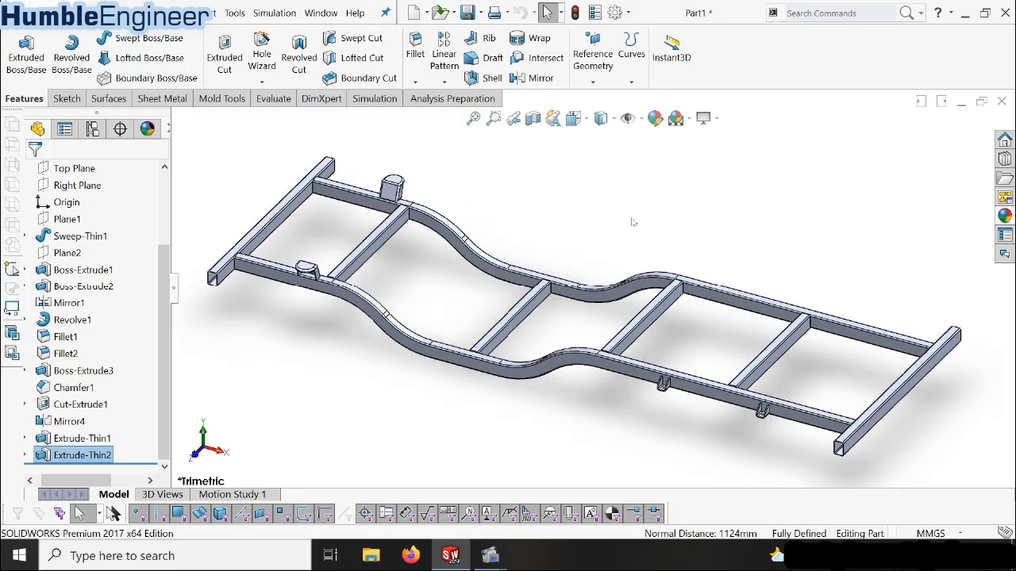
scroll(633, 223, up, 2)
scroll(627, 282, down, 2)
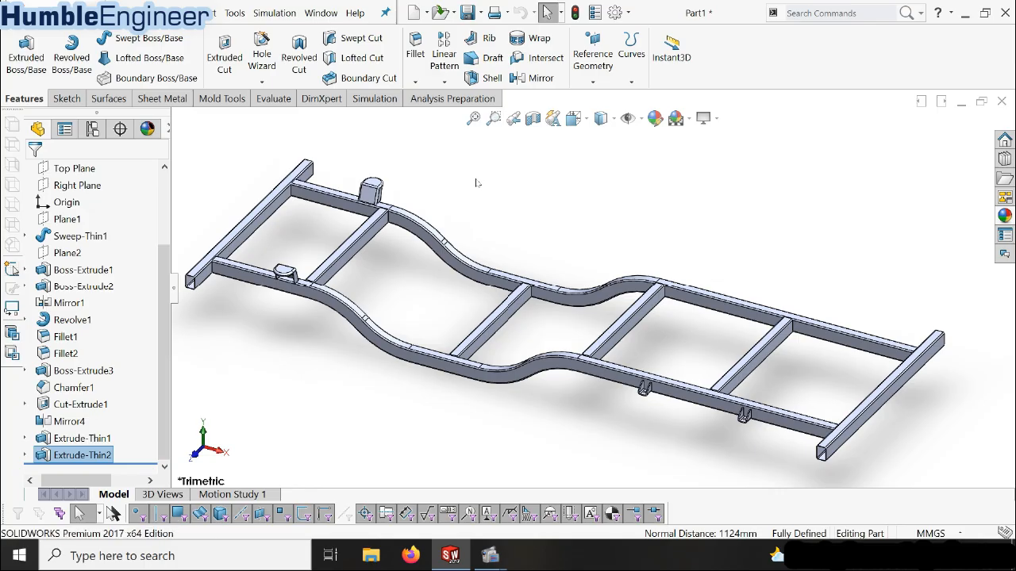
scroll(517, 211, up, 1)
scroll(537, 244, down, 1)
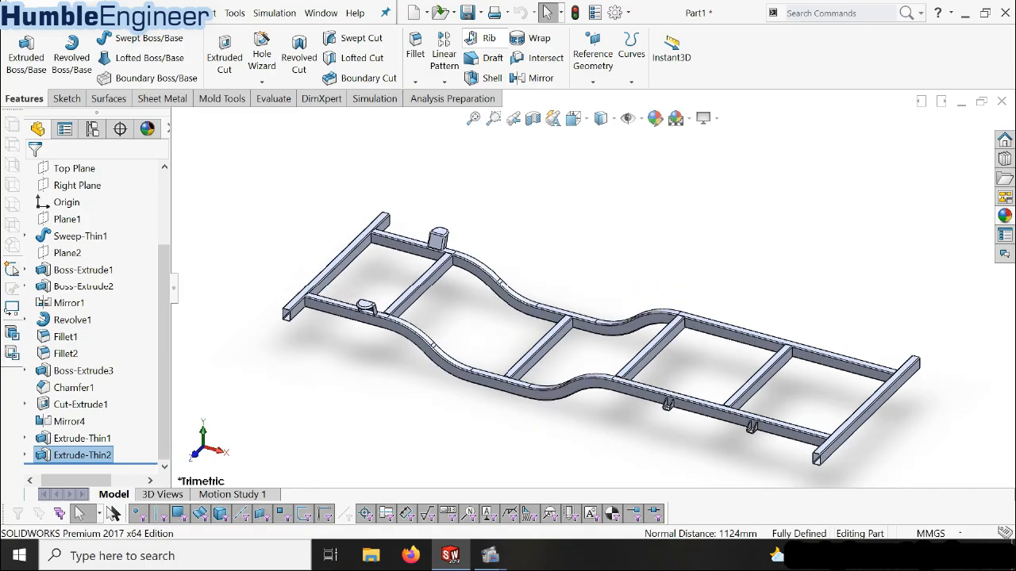
Save the frame part
click(467, 12)
scroll(555, 229, up, 1)
scroll(555, 278, down, 3)
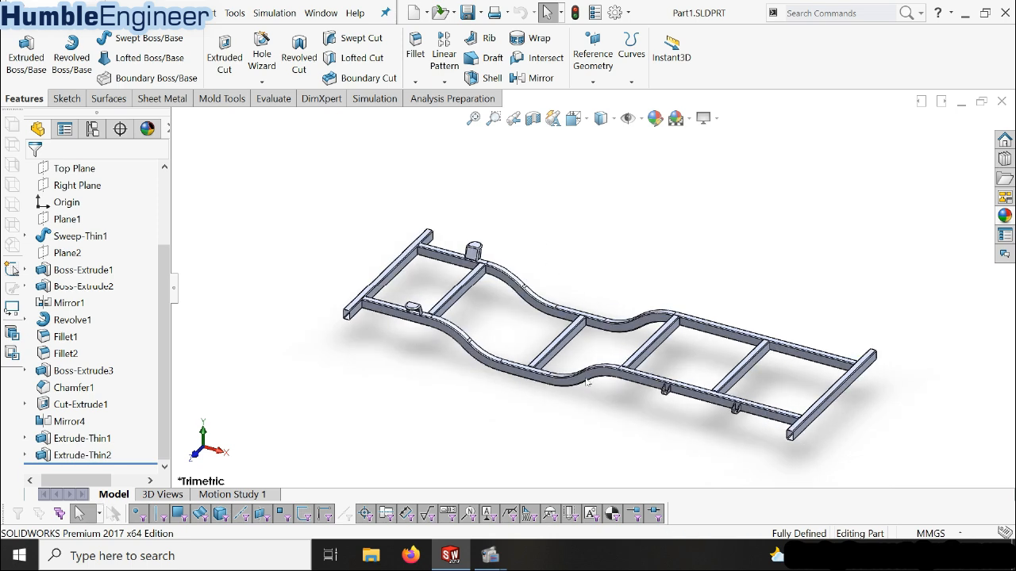
scroll(841, 285, down, 1)
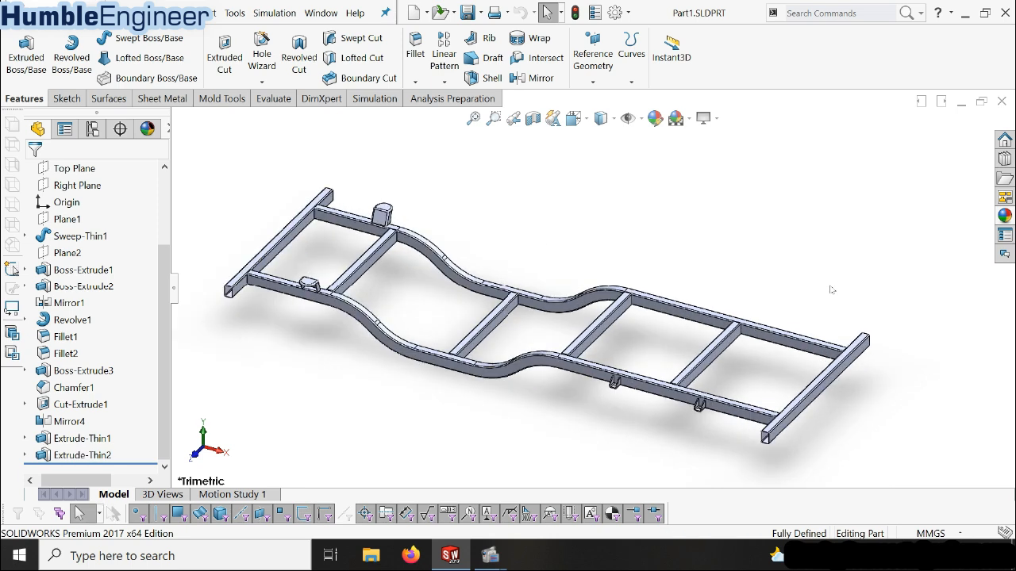
scroll(454, 300, up, 1)
scroll(79, 262, up, 2)
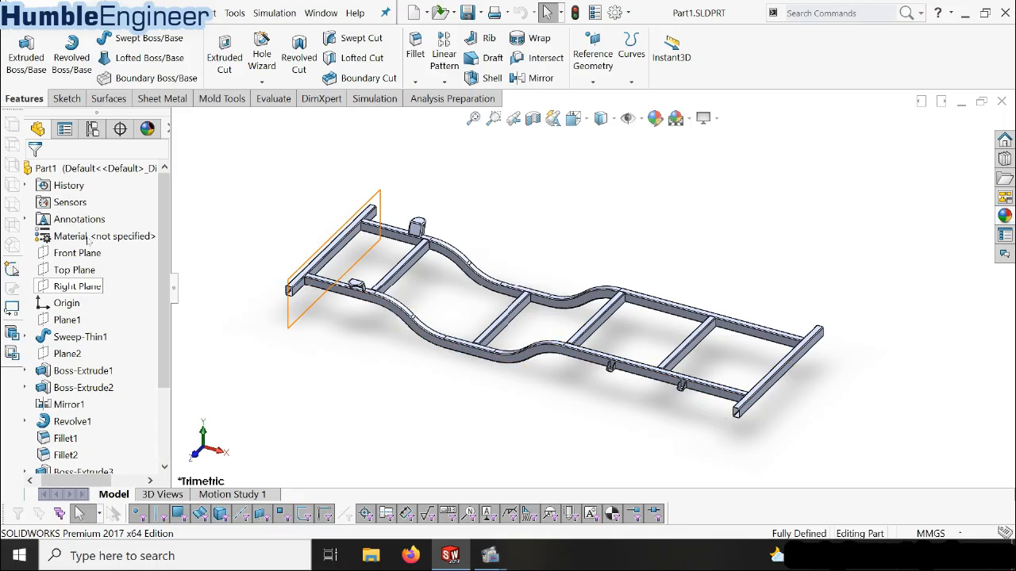
right_click(93, 236)
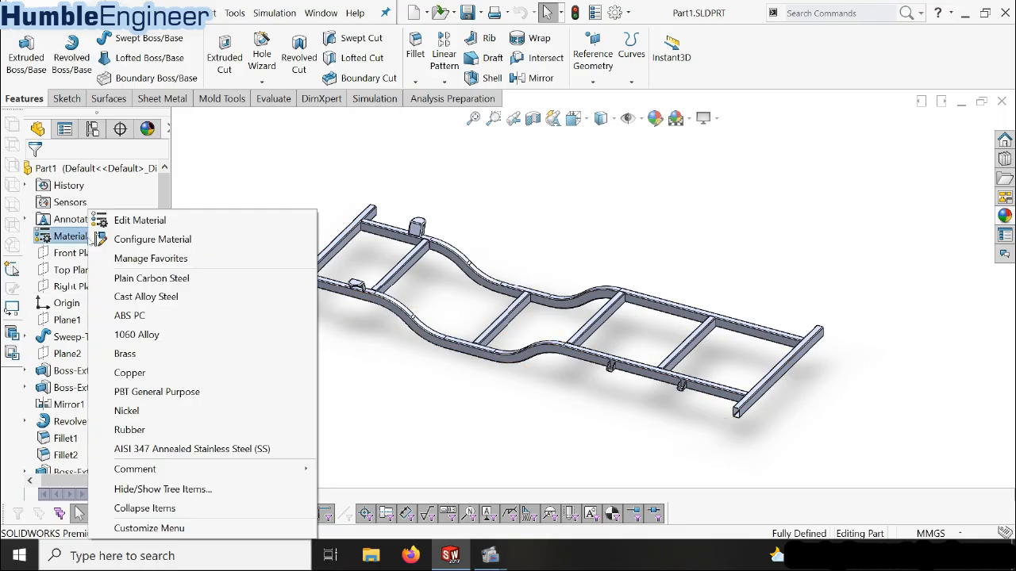
click(139, 222)
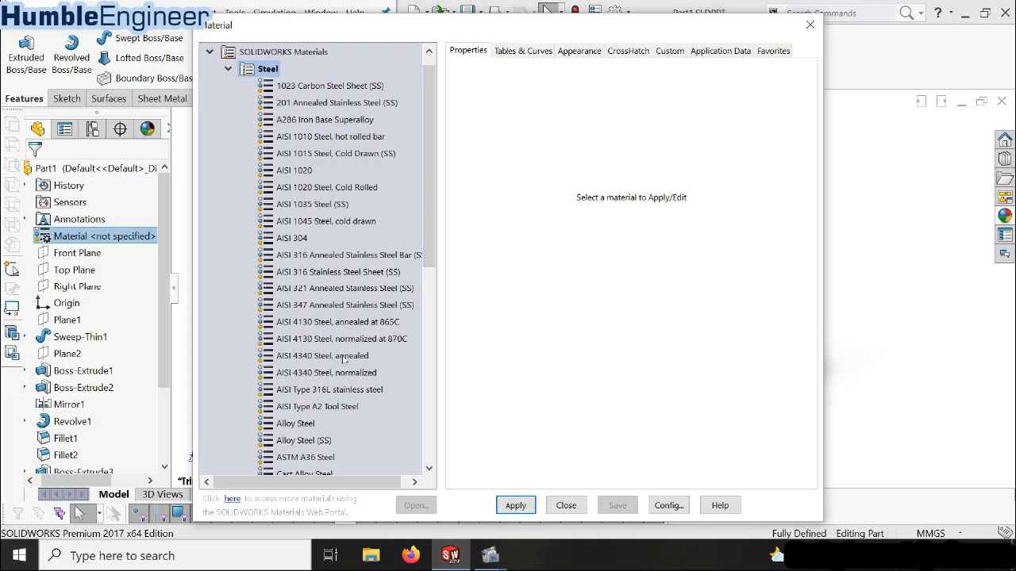
click(343, 356)
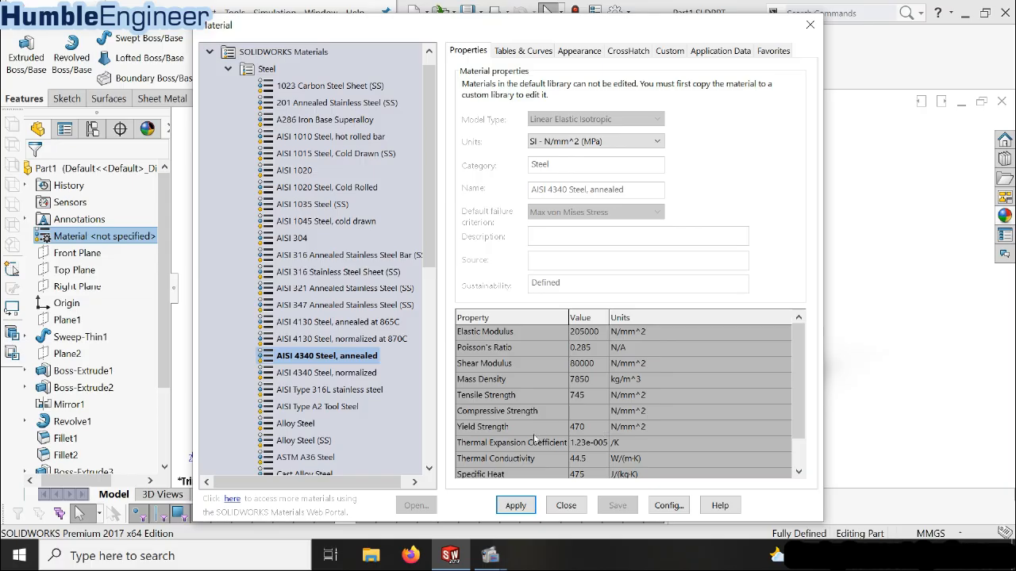
click(809, 25)
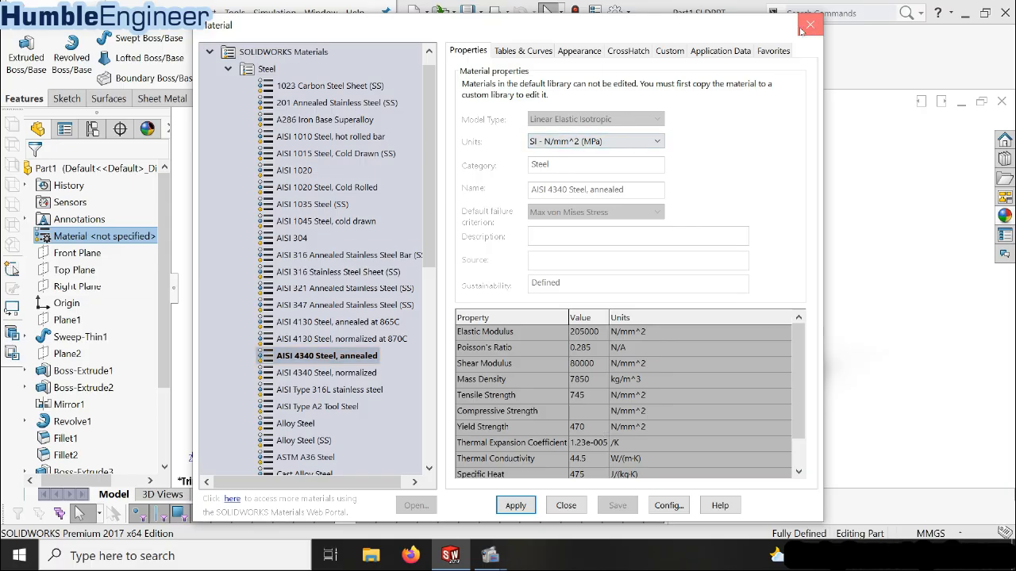
Open the part's material library and compare the properties of AISI 4340 Steel, normalized, and AISI 4340 Steel, annealed, in SI - N/mm^2 (MPa) units
right_click(119, 238)
click(185, 226)
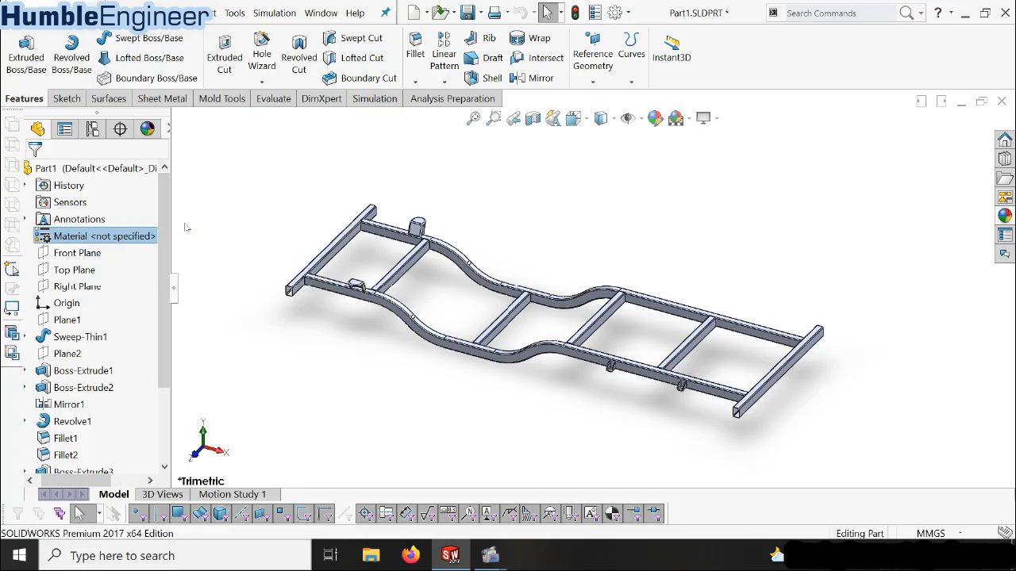
scroll(401, 274, down, 3)
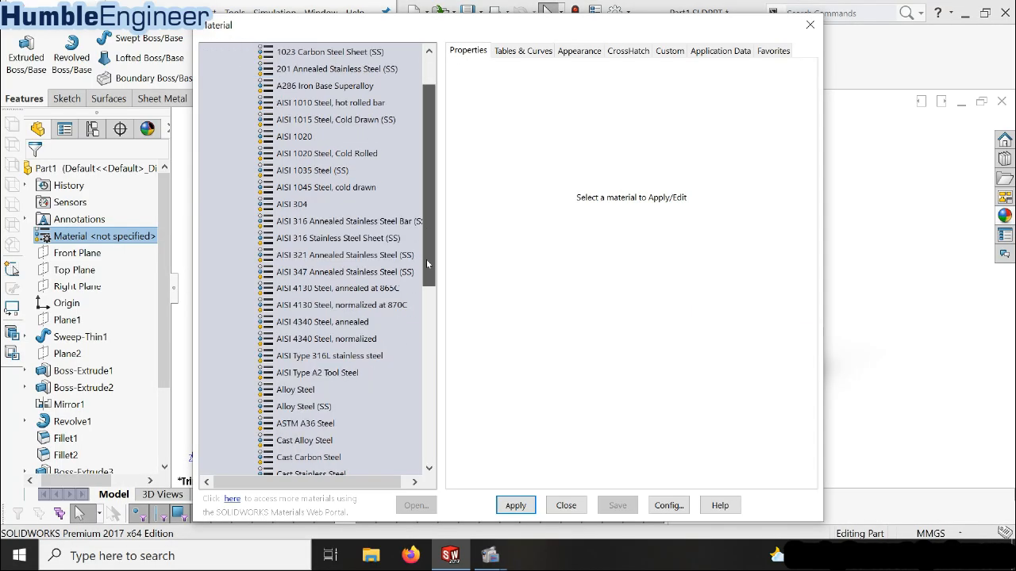
click(343, 321)
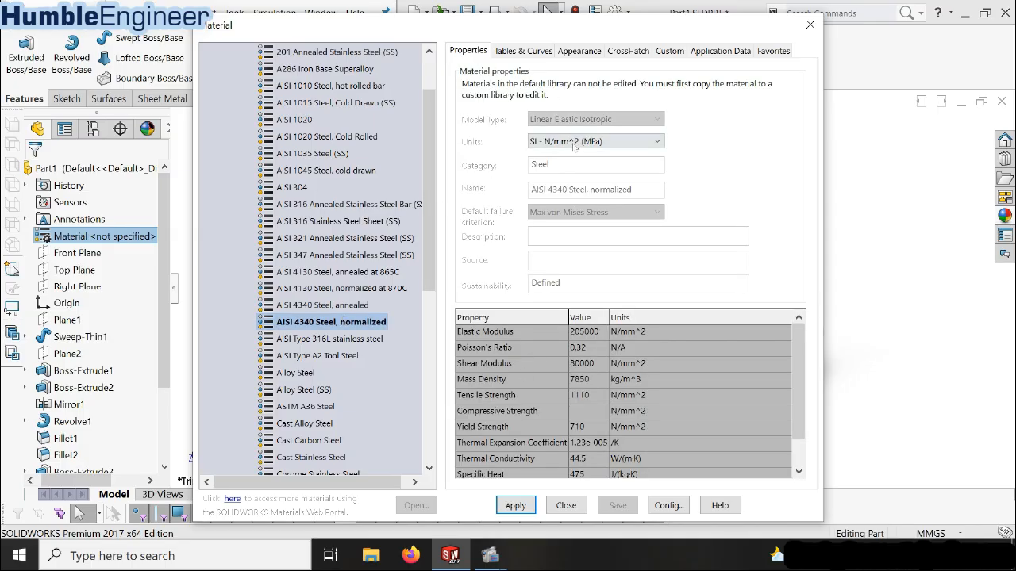
click(638, 143)
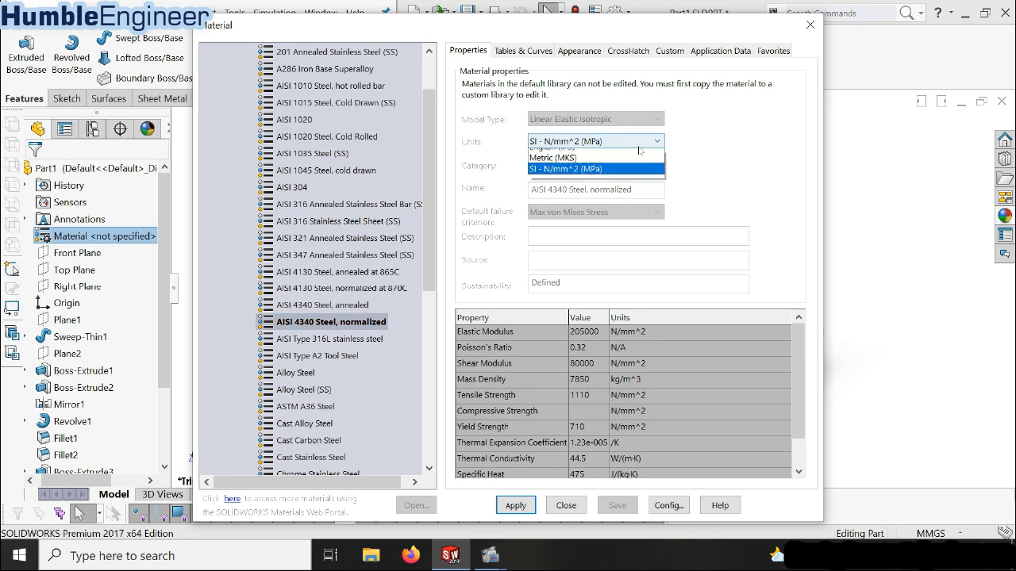
click(603, 188)
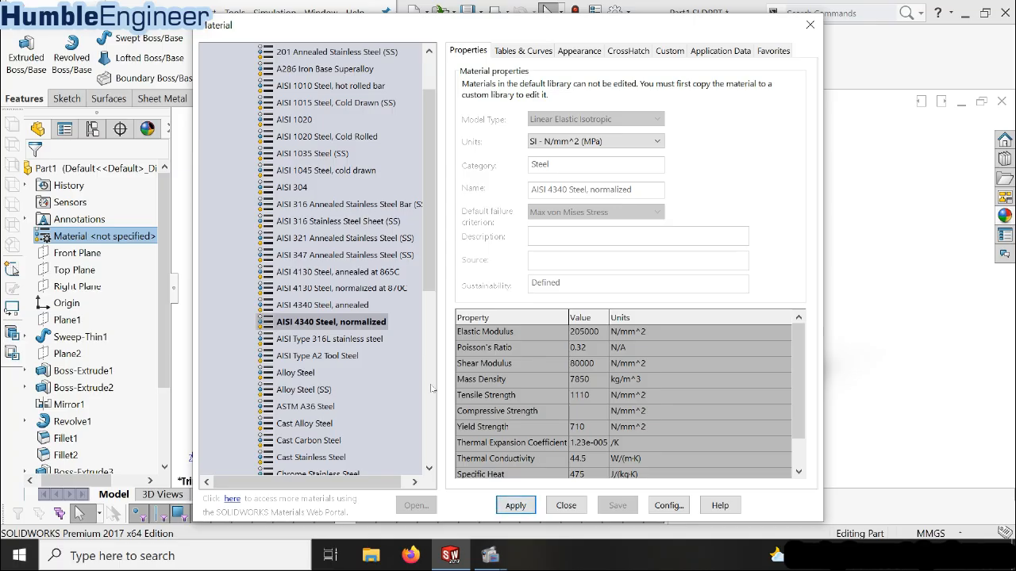
click(350, 307)
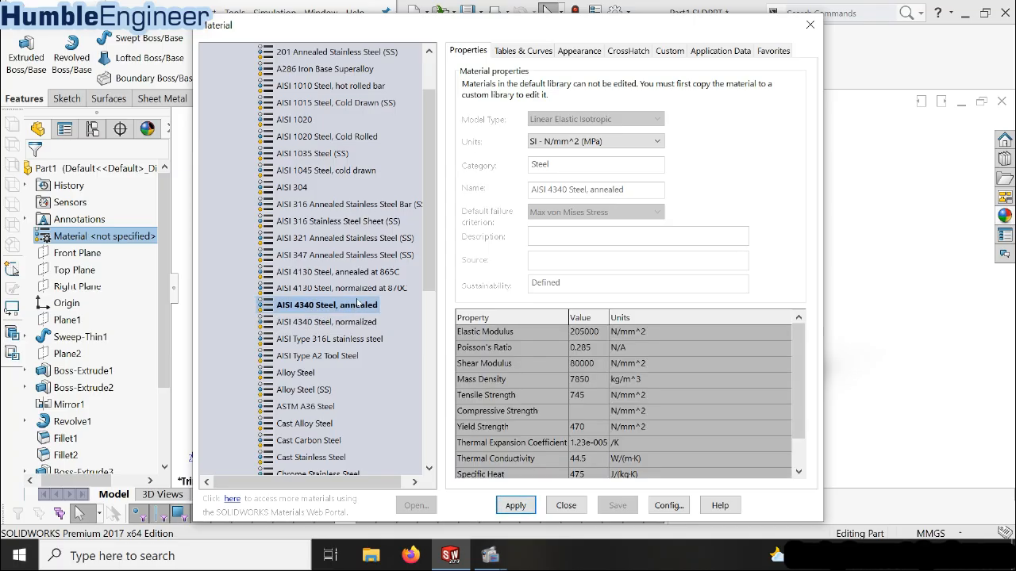
Apply the material AISI 4130 Steel, annealed at 865C, to the frame and close the material library
click(361, 275)
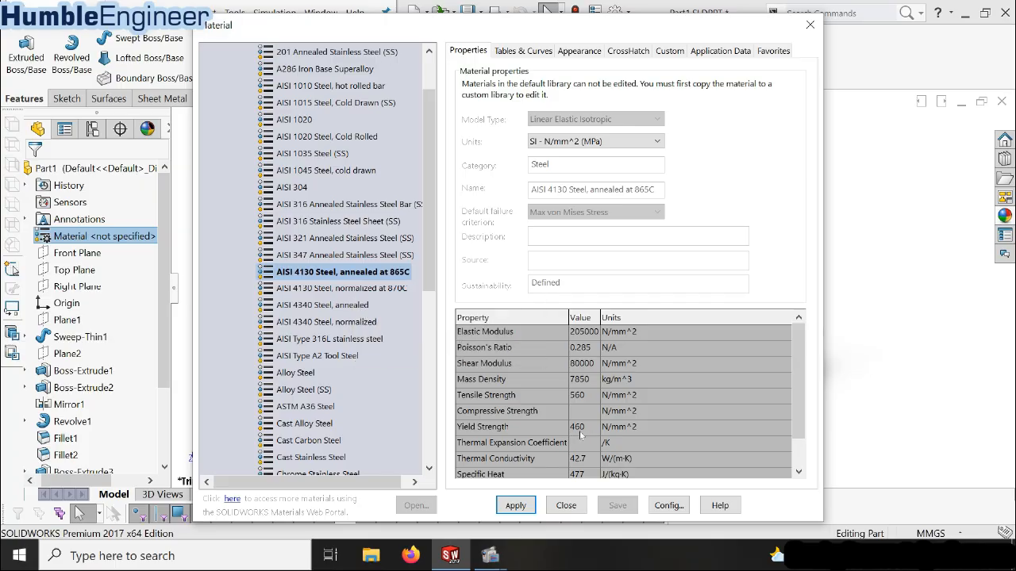
click(522, 507)
click(516, 506)
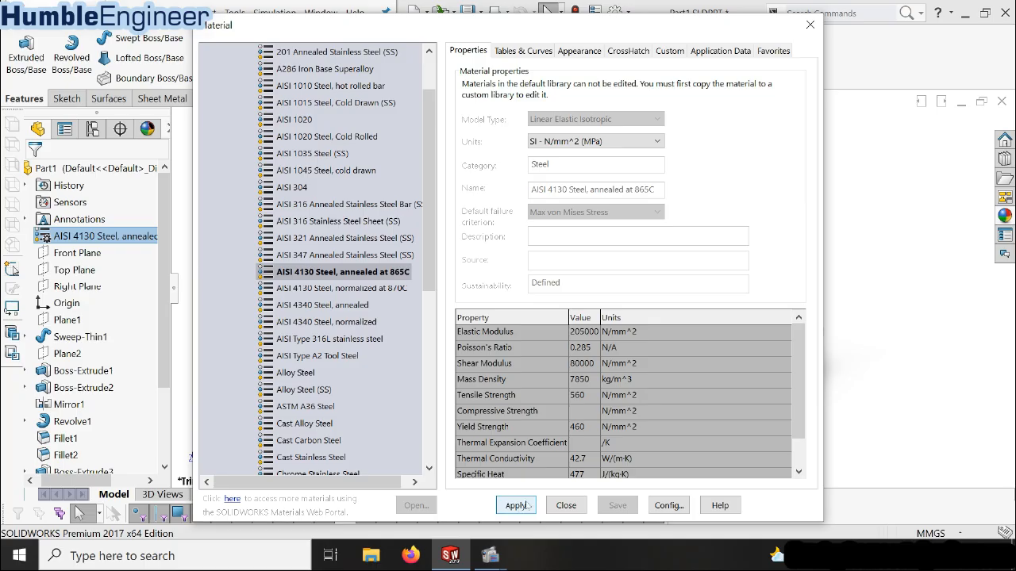
click(565, 505)
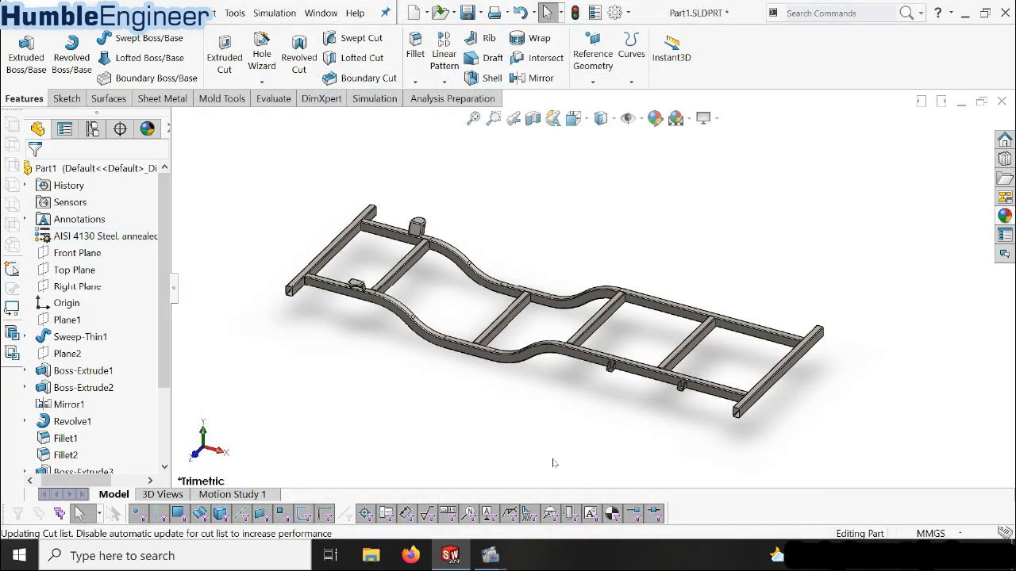
scroll(495, 357, down, 5)
scroll(492, 347, up, 3)
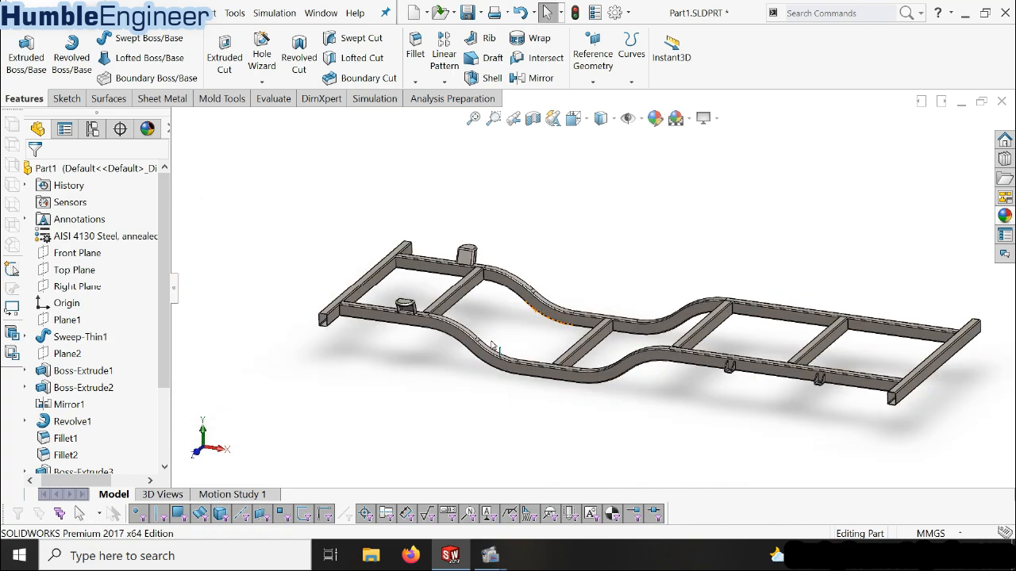
scroll(618, 292, down, 3)
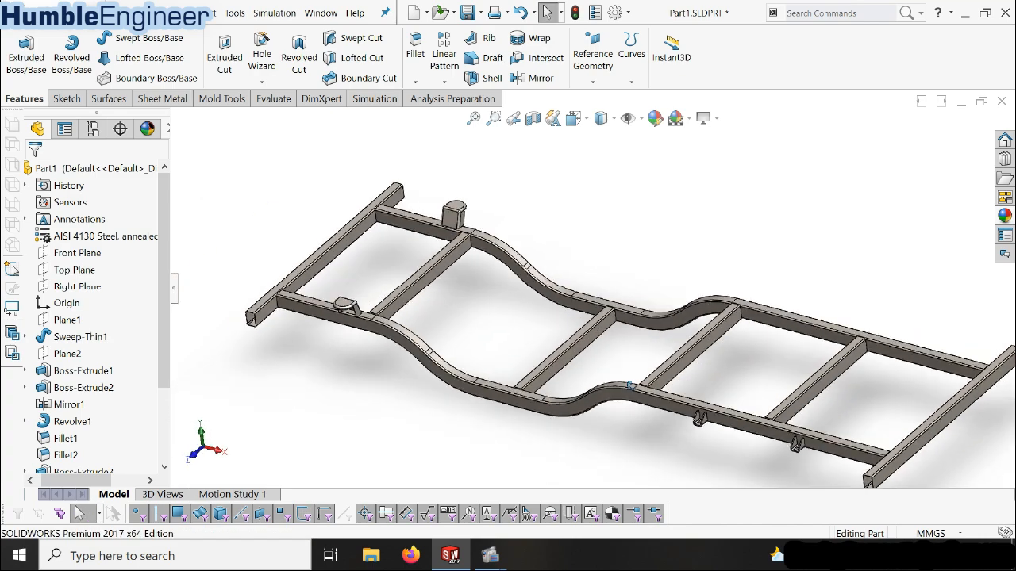
scroll(630, 387, up, 5)
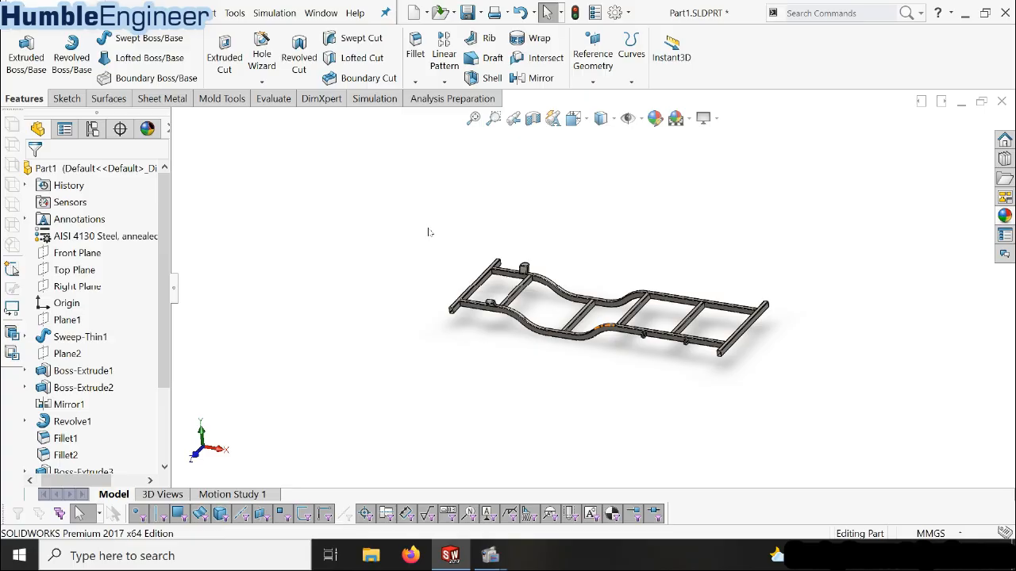
Disable the active SOLIDWORKS Simulation add-in and confirm the add-in settings
click(373, 100)
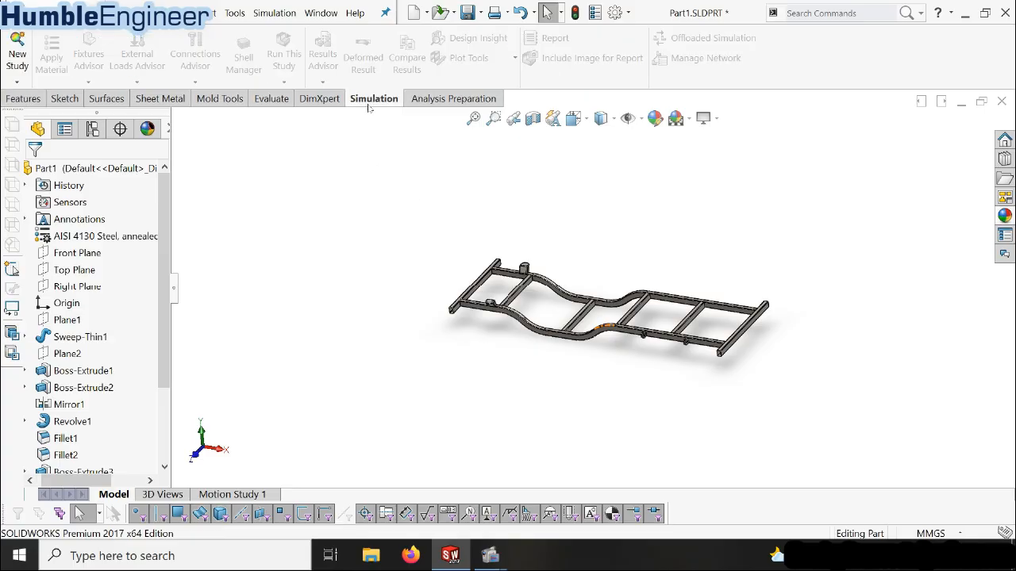
click(627, 13)
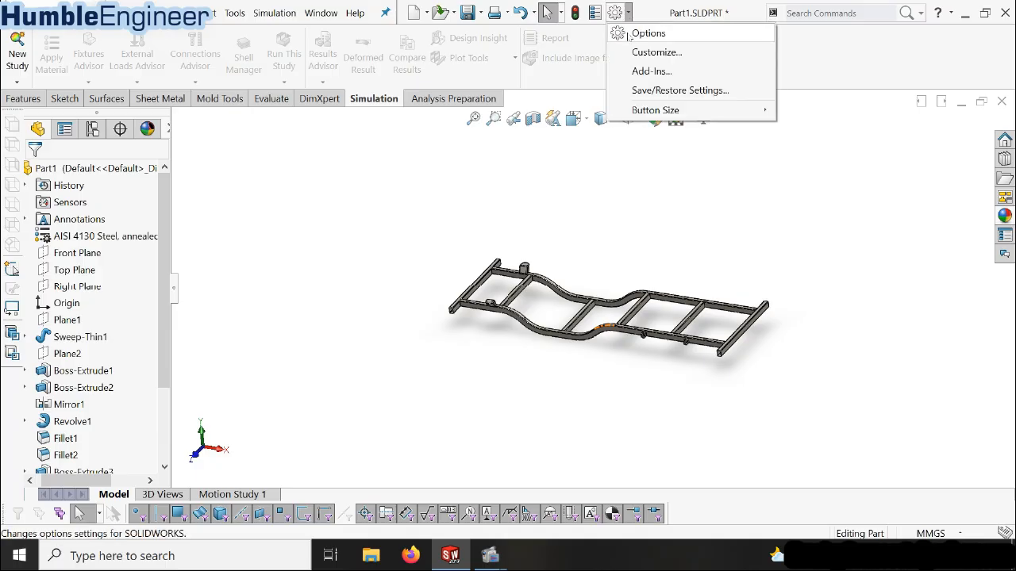
click(647, 71)
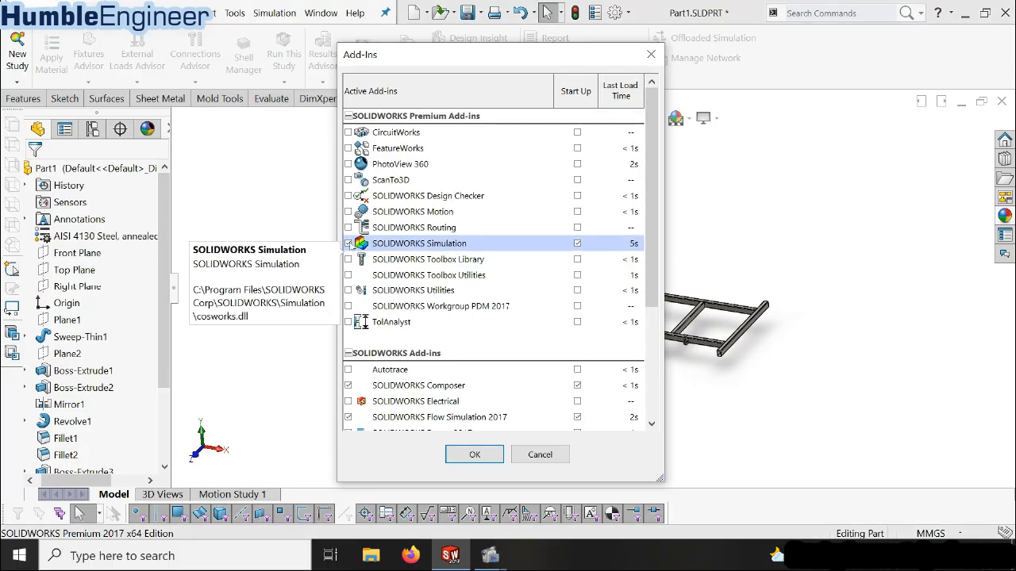
click(347, 243)
click(474, 454)
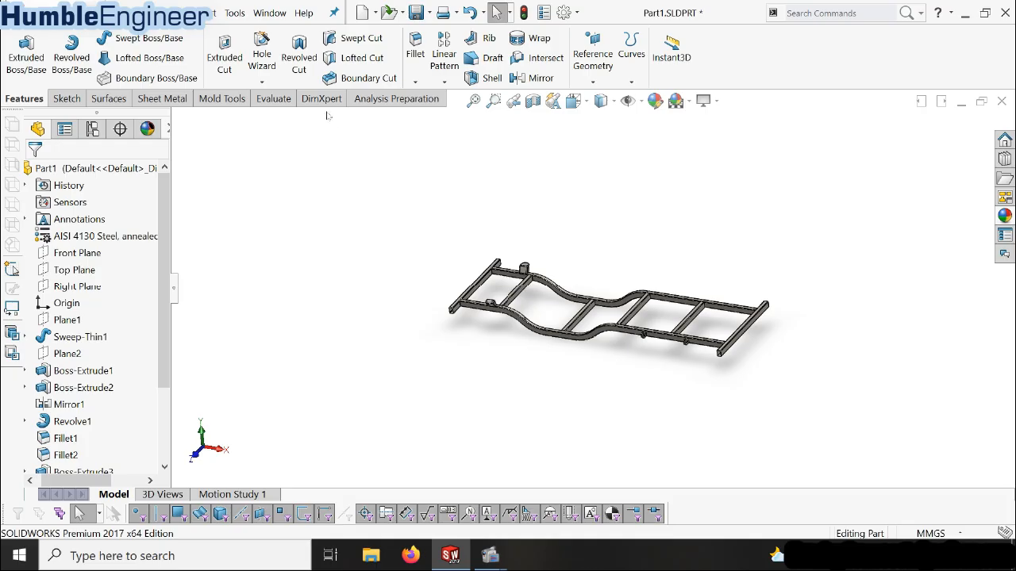
Enable the SOLIDWORKS Simulation add-in and confirm the add-in settings
click(577, 12)
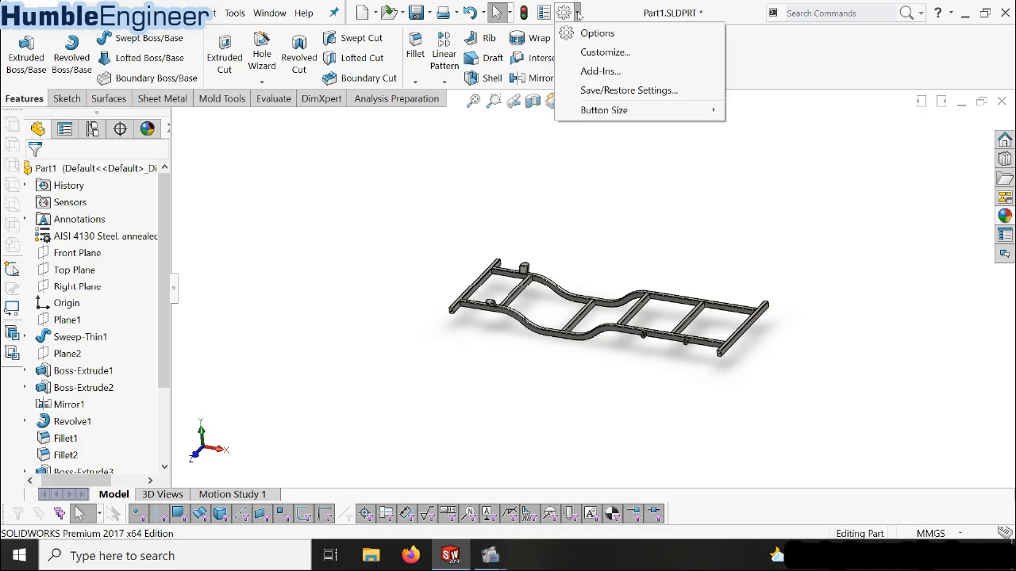
click(591, 72)
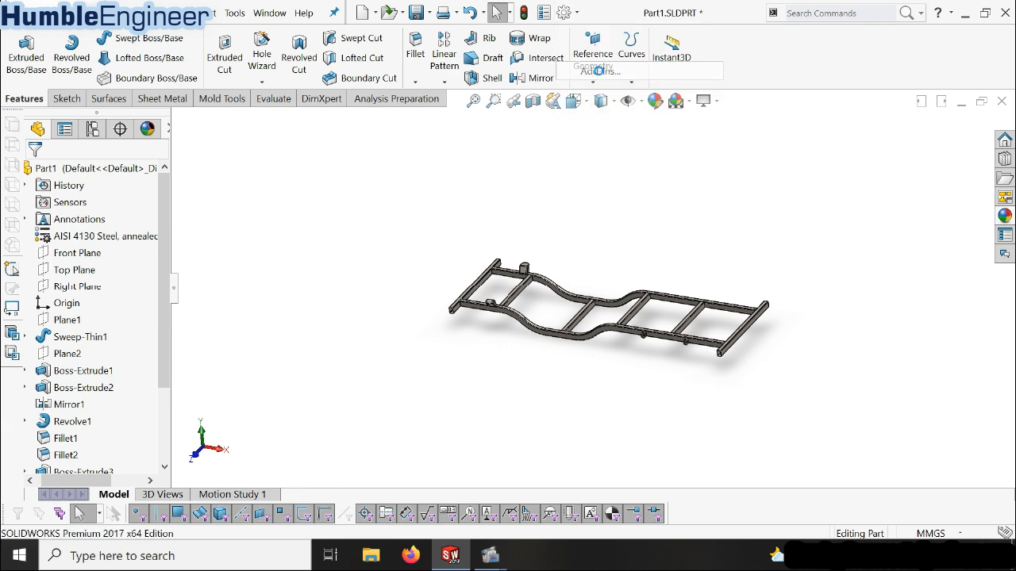
click(347, 243)
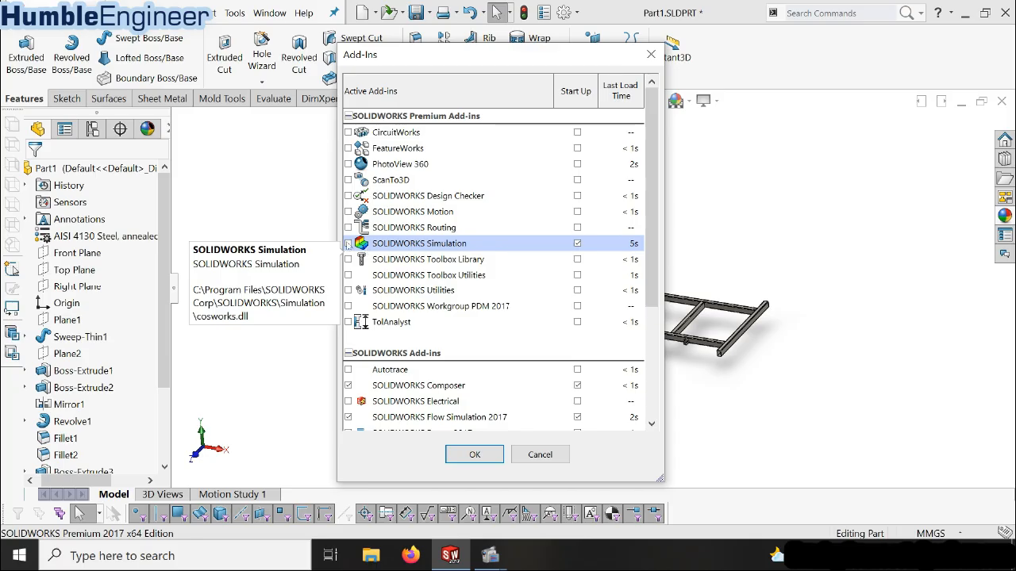
click(348, 244)
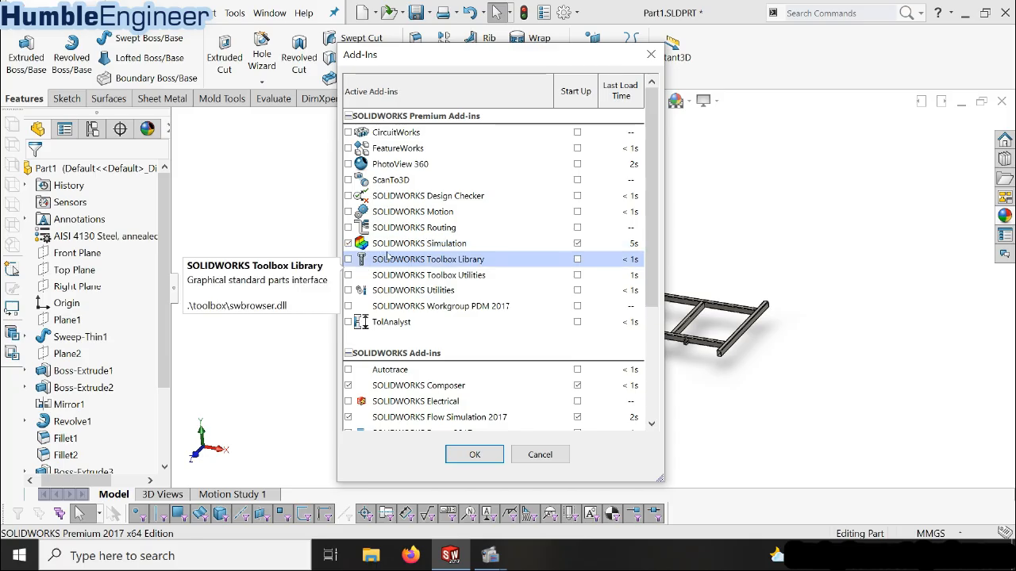
click(476, 456)
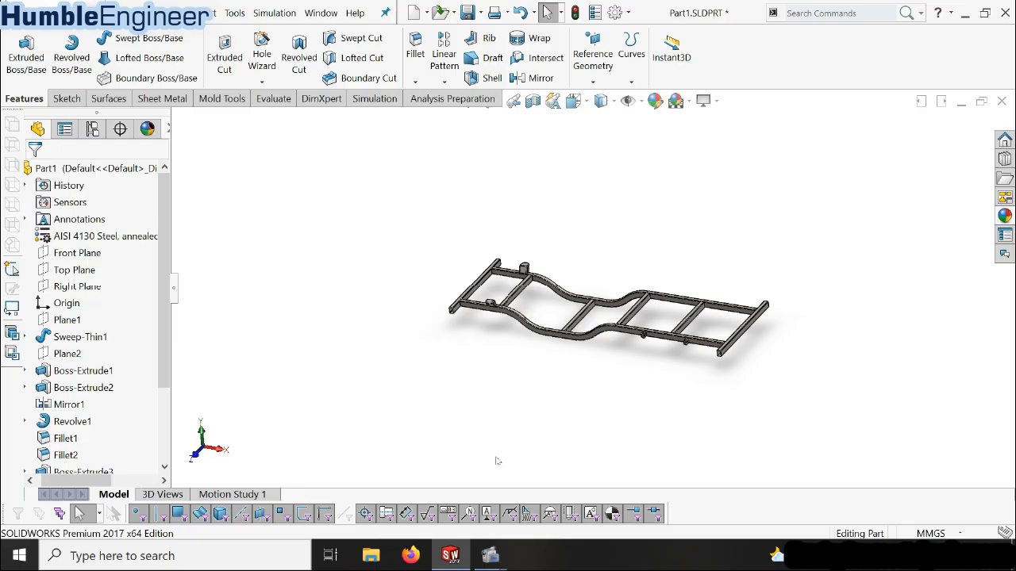
Create a new static study named Static 1 for the frame, with the model shown in trimetric view
click(377, 99)
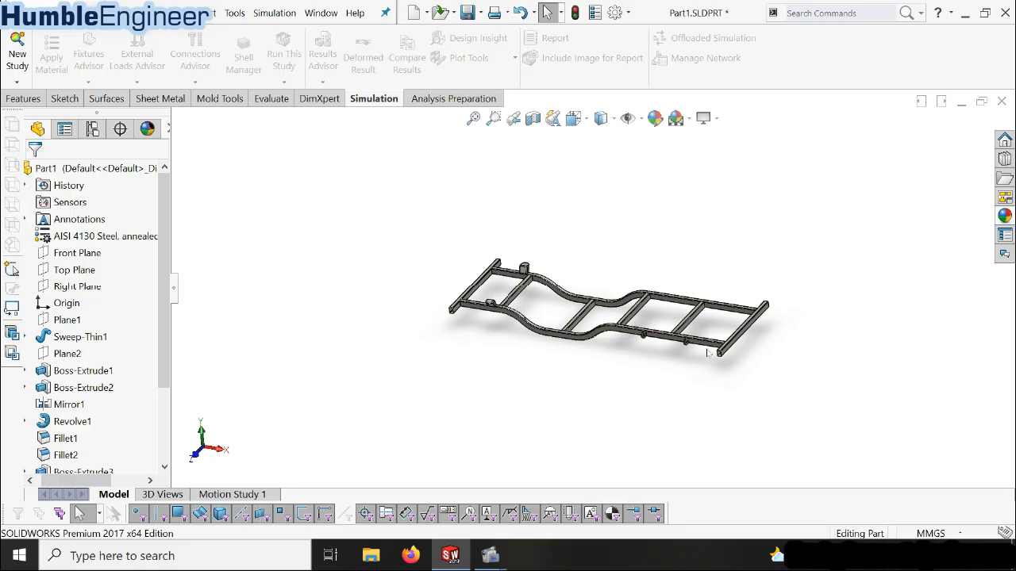
key(space)
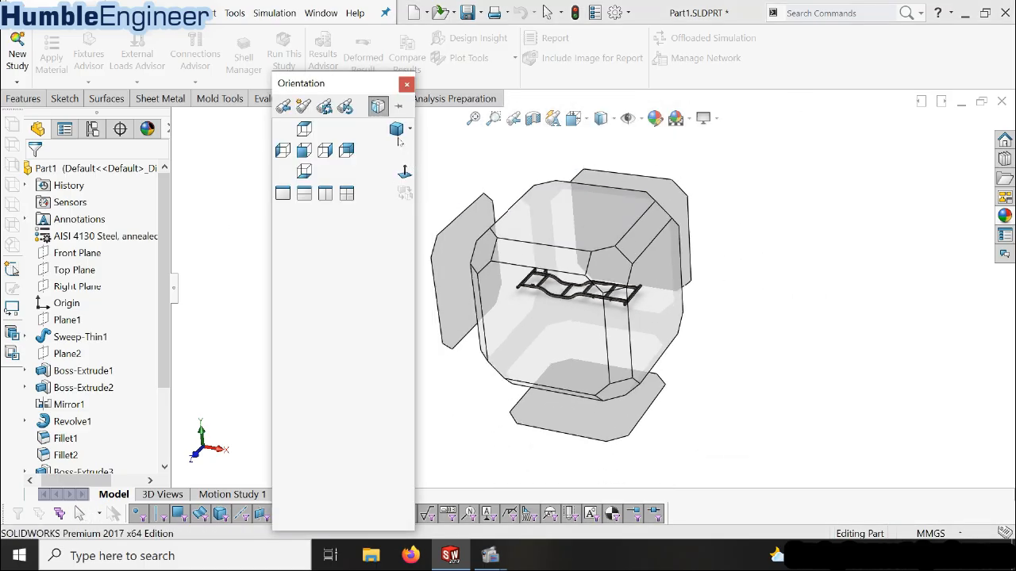
click(397, 131)
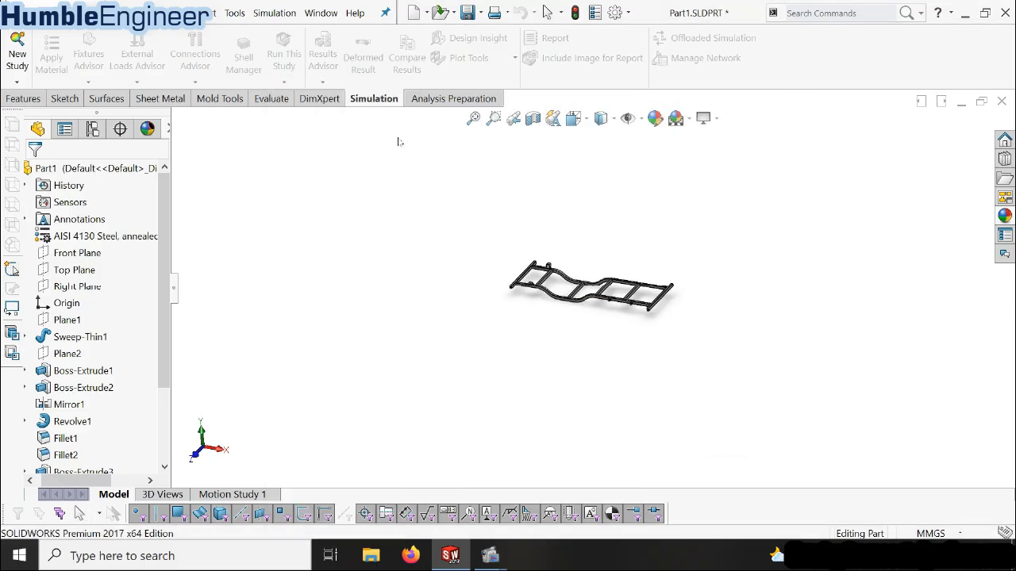
click(16, 48)
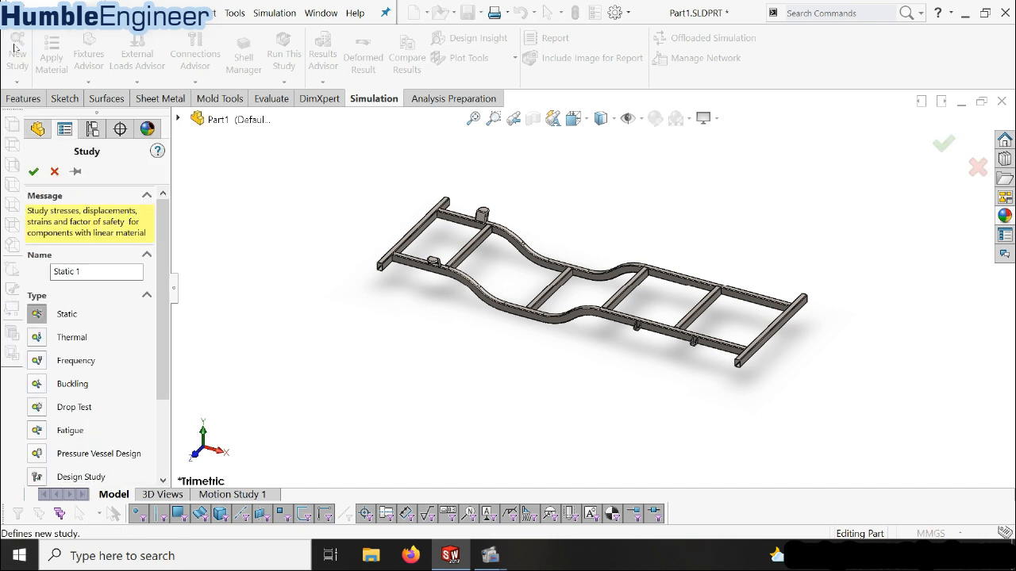
drag(161, 256, 155, 319)
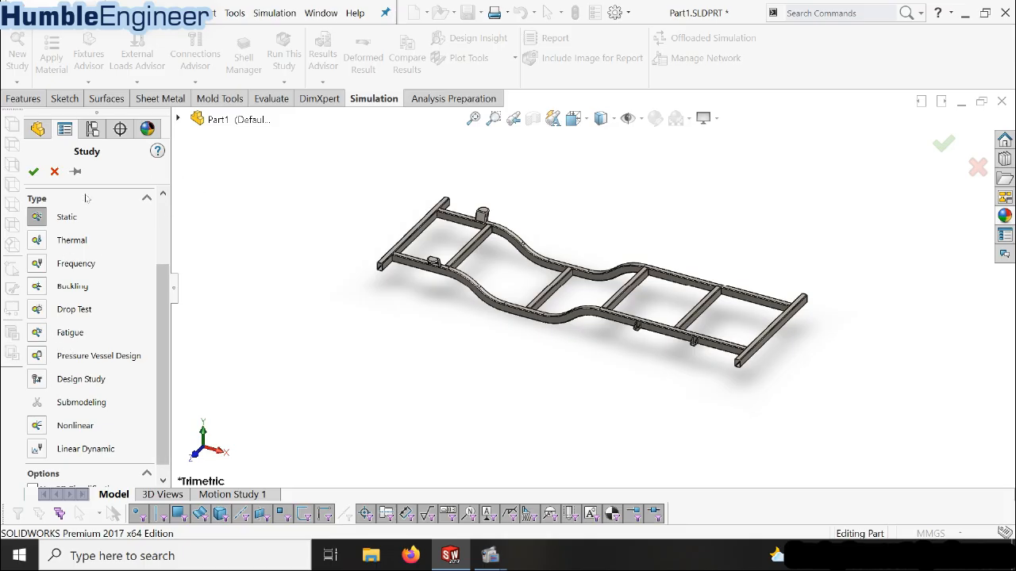
click(33, 172)
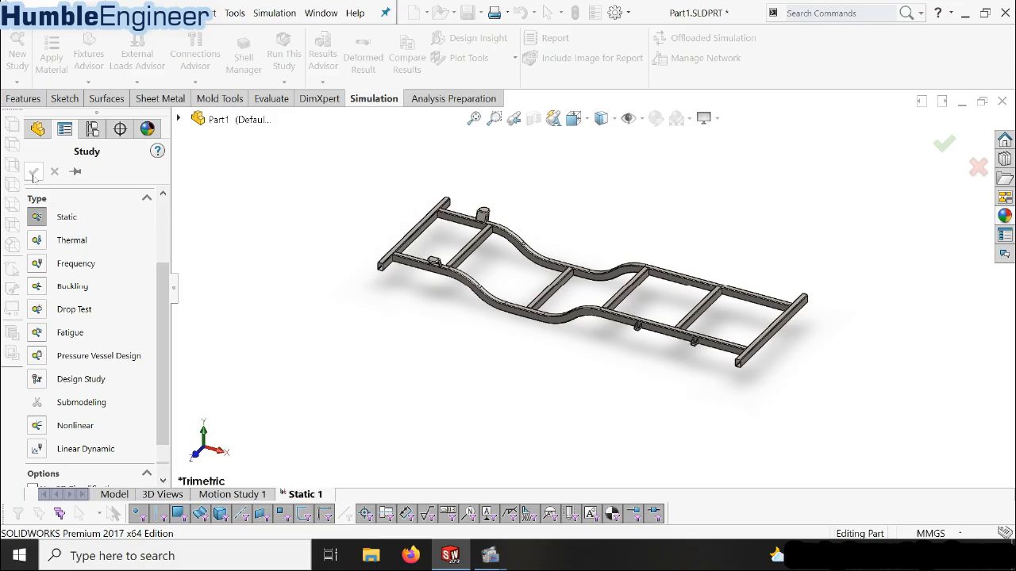
Examine the study's part material, connections and fixtures entries, and inspect the frame's beams and crossmembers from both sides
click(121, 266)
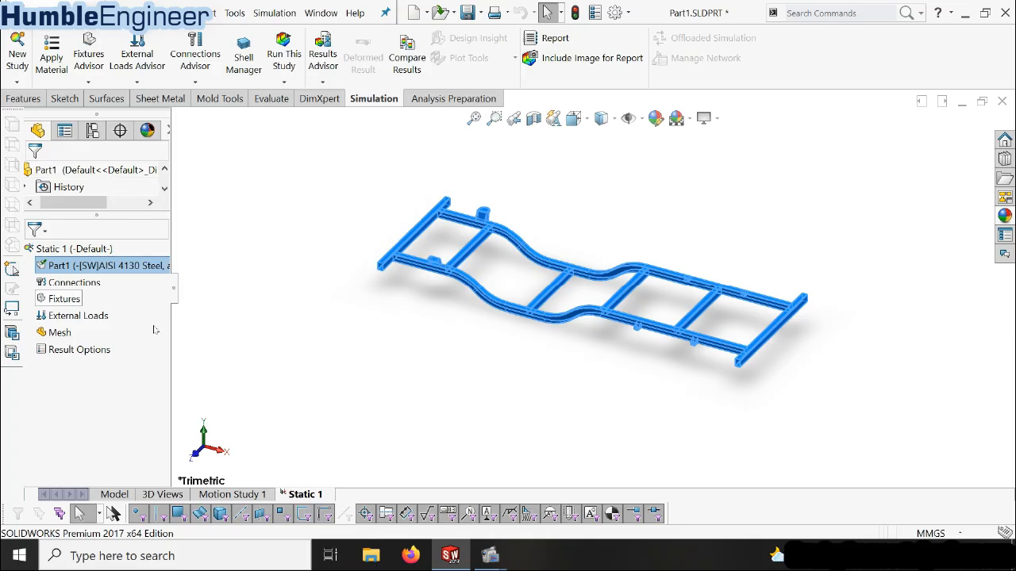
click(221, 288)
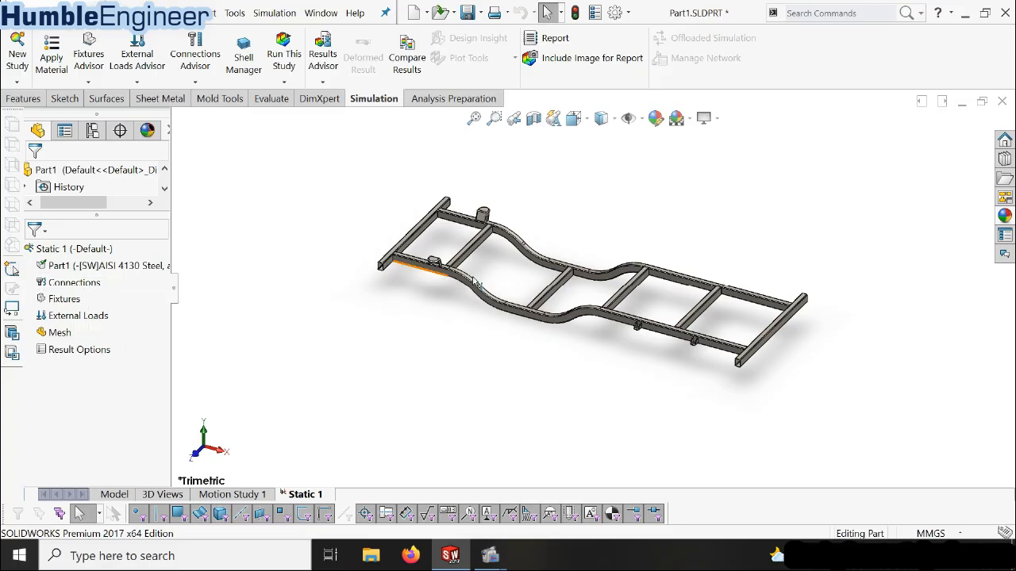
click(94, 284)
scroll(652, 298, down, 3)
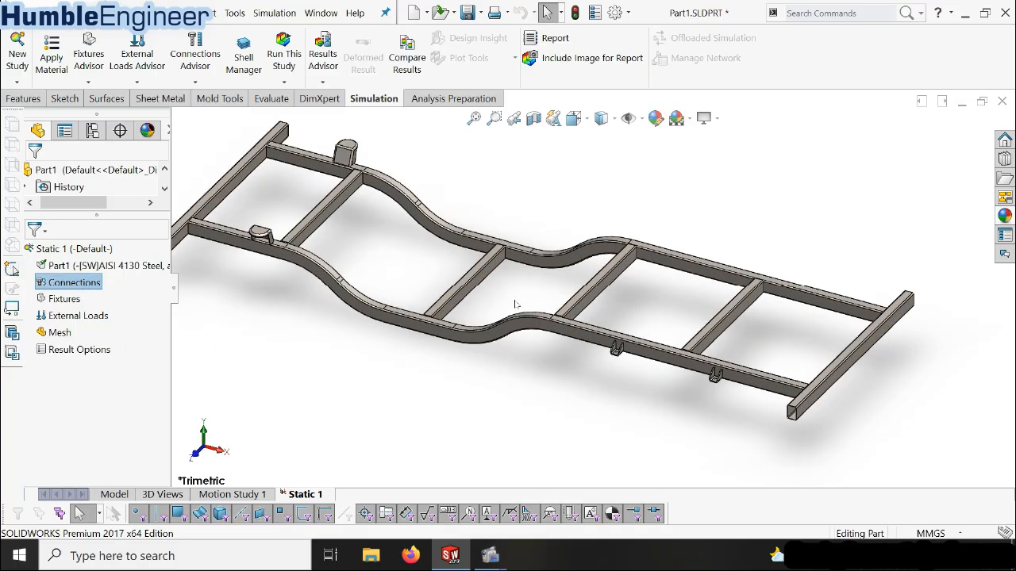
scroll(438, 313, up, 3)
scroll(494, 230, down, 1)
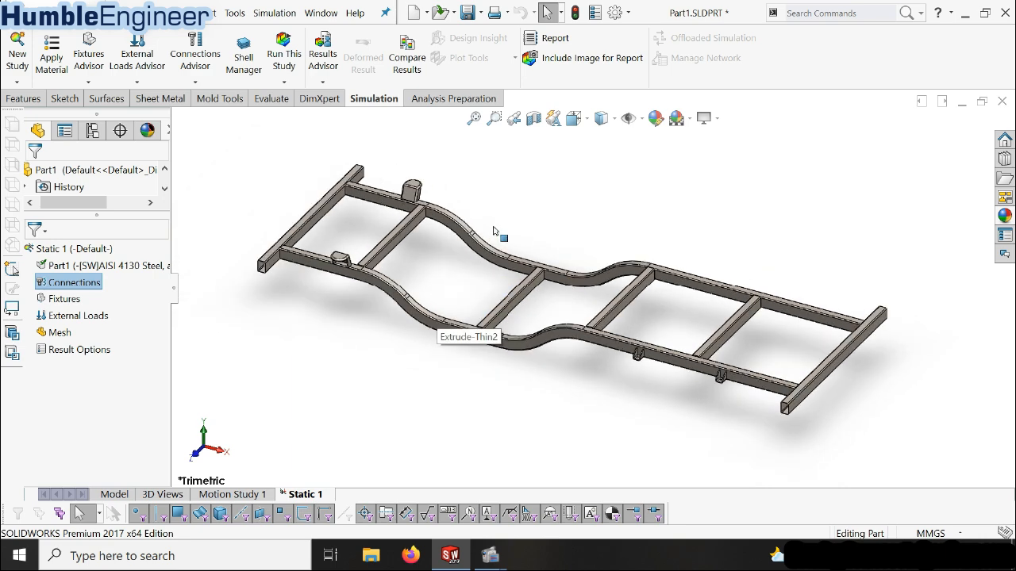
middle_drag(615, 317, 479, 316)
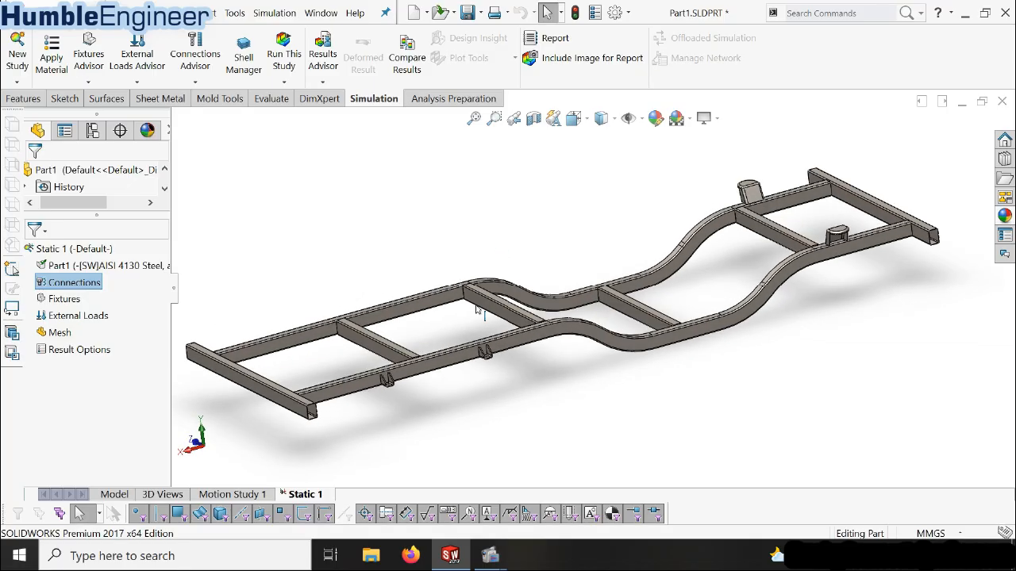
scroll(479, 317, up, 3)
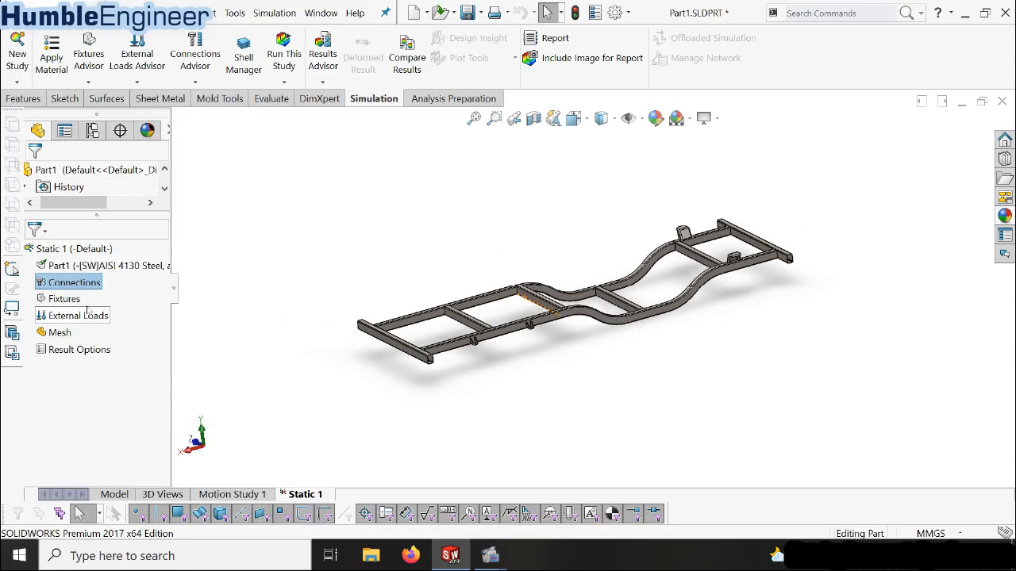
scroll(538, 307, down, 1)
click(62, 300)
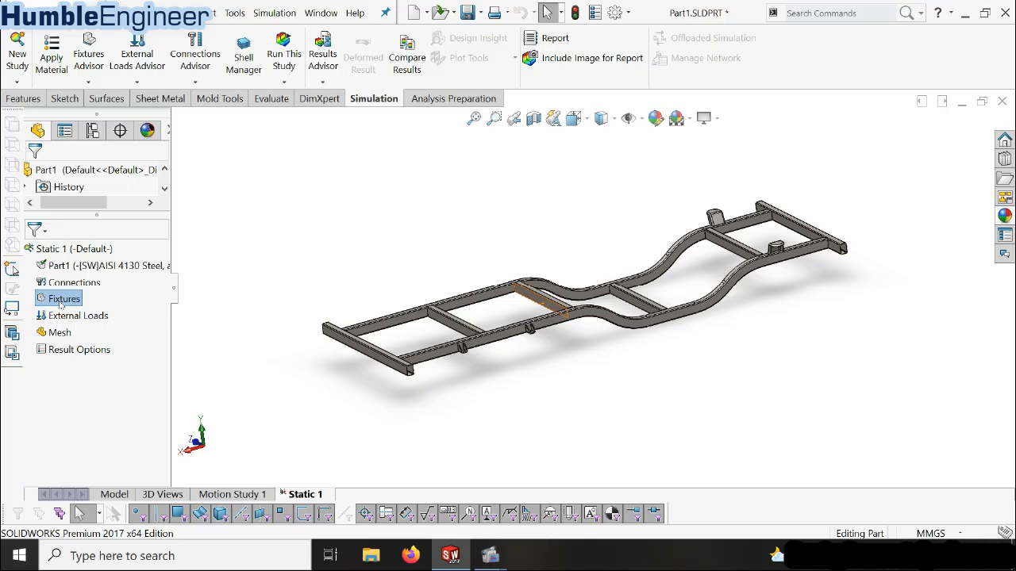
Inspect the rounded spring mounts and the small side-rail brackets as possible support locations on the frame
middle_drag(572, 315, 697, 351)
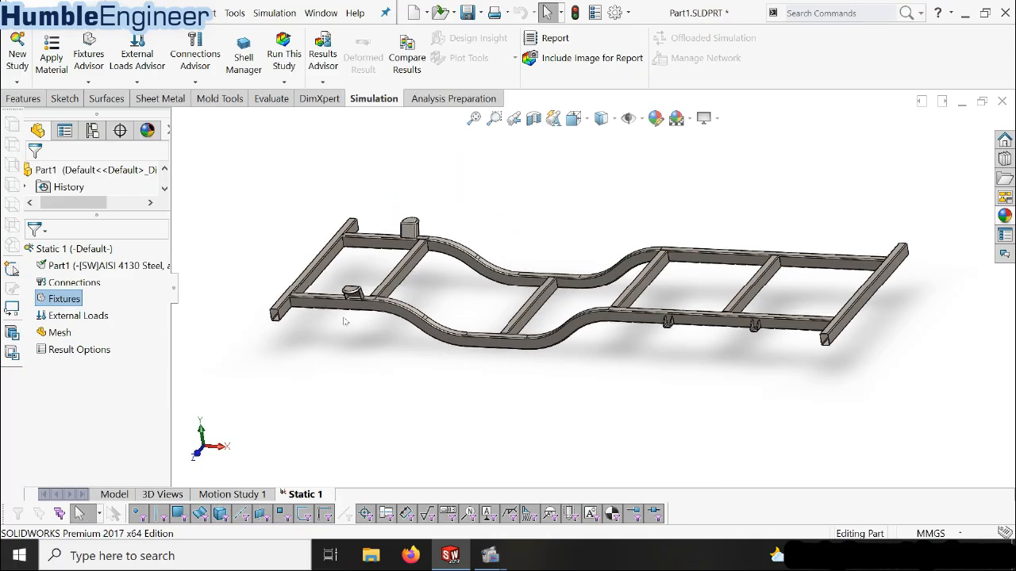
middle_drag(458, 317, 511, 310)
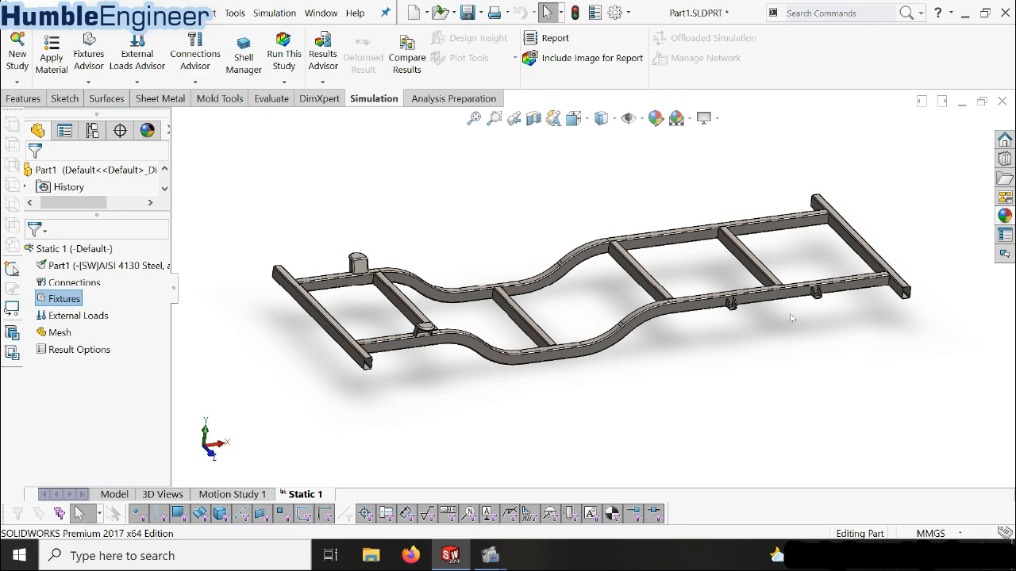
middle_drag(788, 291, 790, 358)
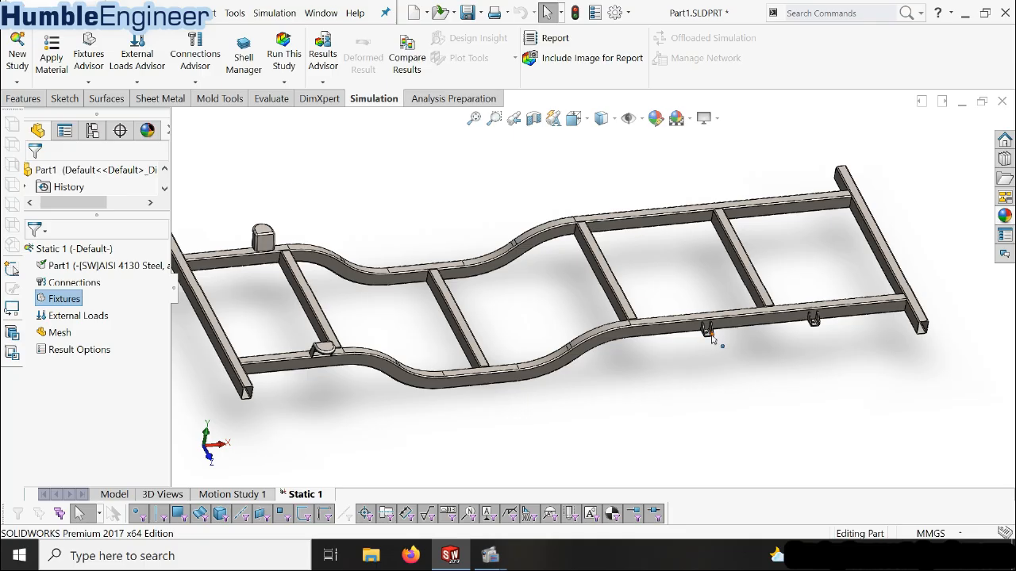
scroll(717, 337, down, 2)
scroll(715, 335, up, 1)
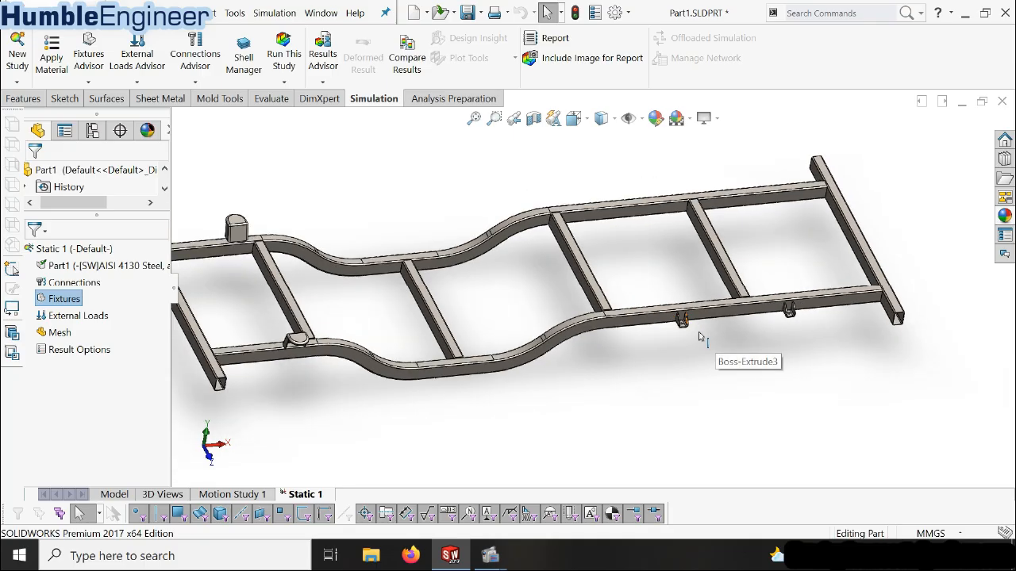
scroll(700, 337, down, 1)
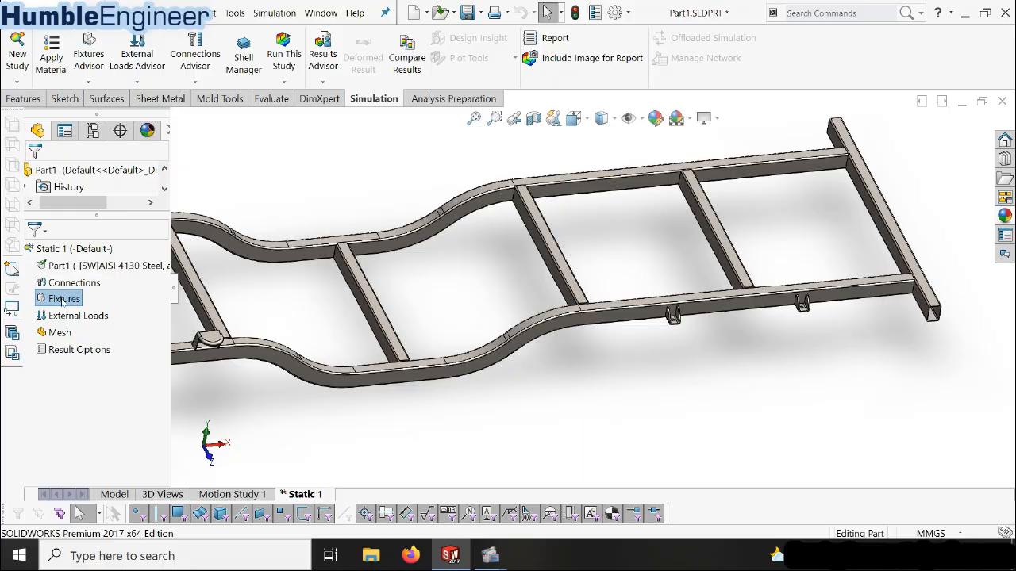
scroll(389, 323, up, 4)
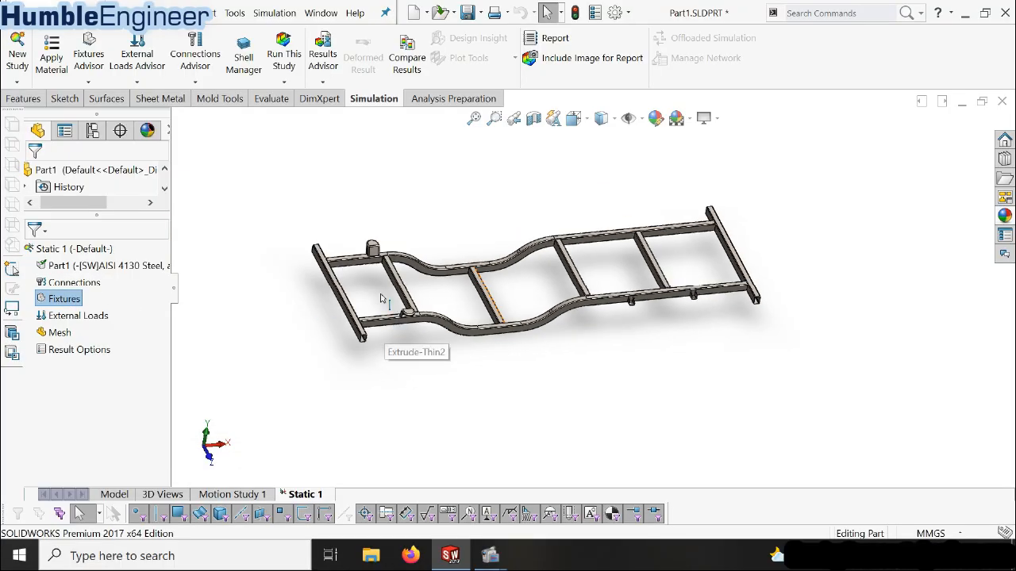
scroll(353, 296, down, 4)
Start a Fixed Geometry fixture and select the underside face inside the cap of one rounded spring mount
right_click(68, 304)
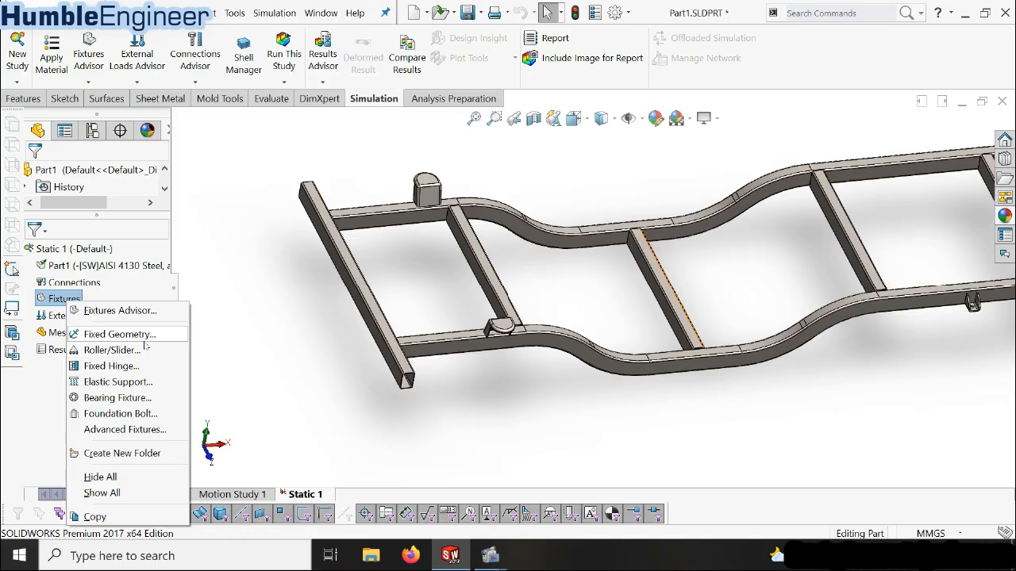
click(119, 334)
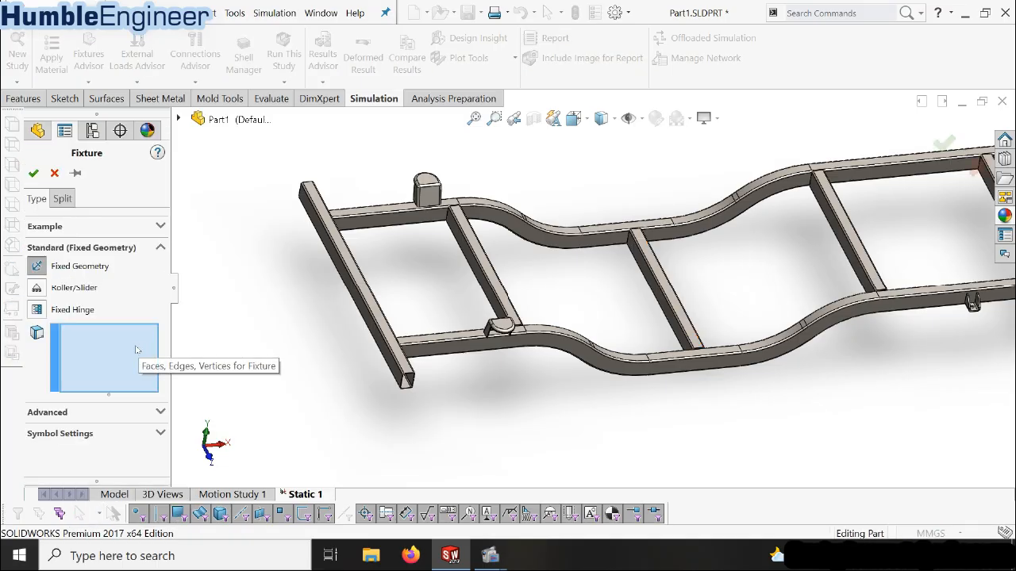
click(392, 336)
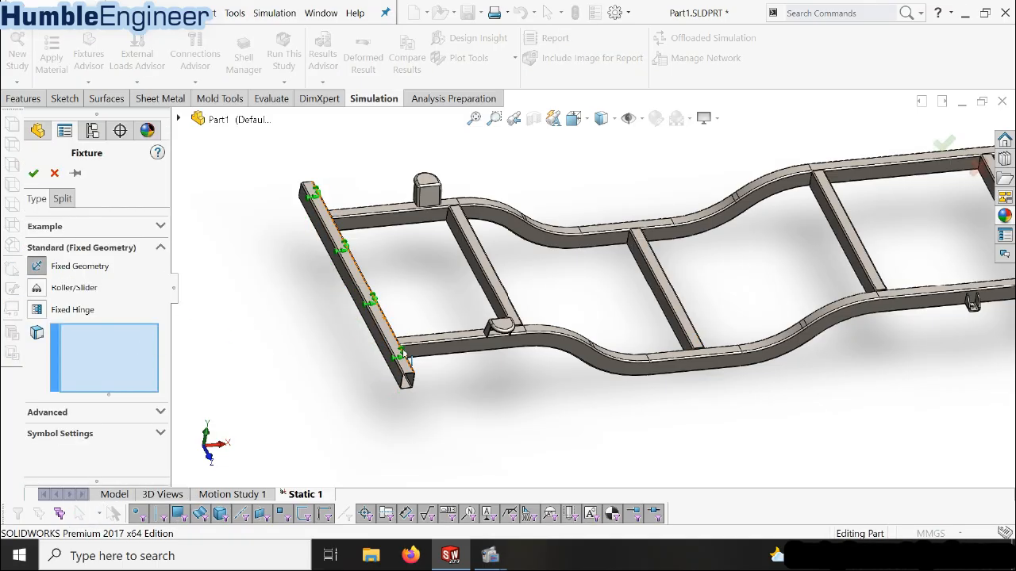
scroll(456, 337, down, 4)
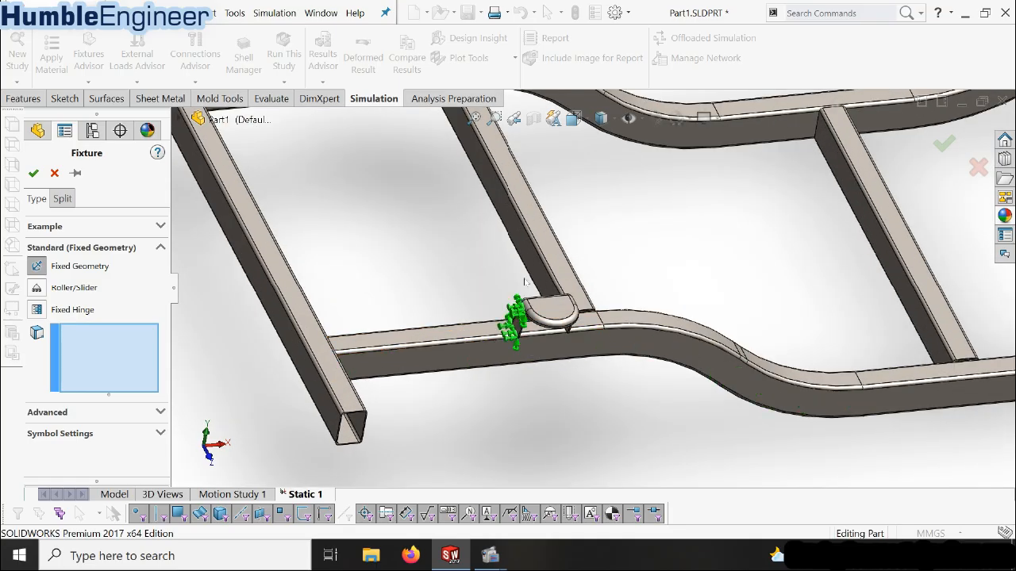
middle_drag(543, 334, 519, 254)
scroll(546, 320, down, 3)
click(532, 271)
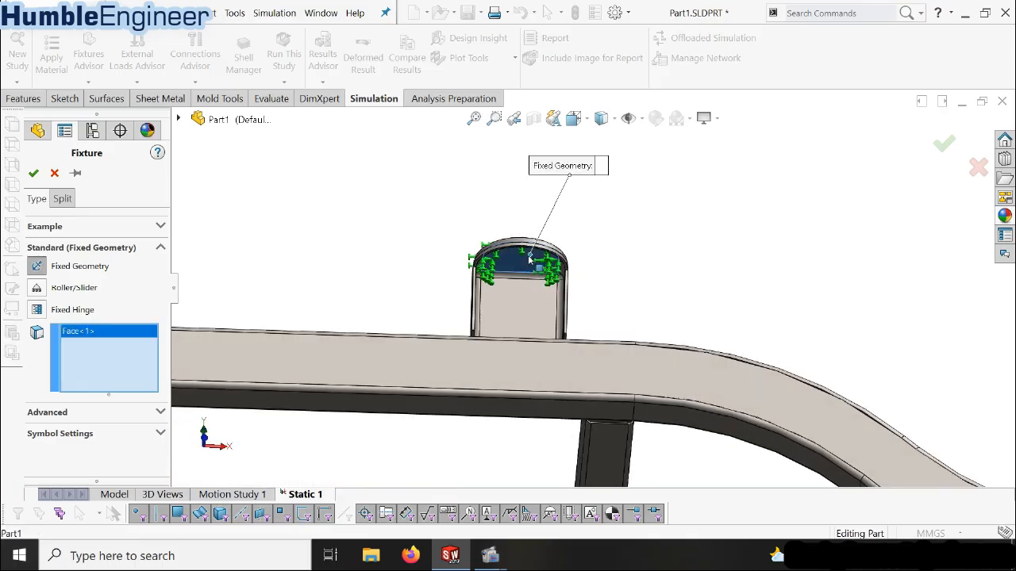
Add the matching underside face of the opposite rounded mount to the Fixed Geometry fixture and confirm it
scroll(526, 315, up, 3)
middle_drag(526, 315, 610, 410)
scroll(610, 410, up, 4)
scroll(380, 290, down, 6)
scroll(560, 308, down, 3)
middle_drag(565, 305, 591, 286)
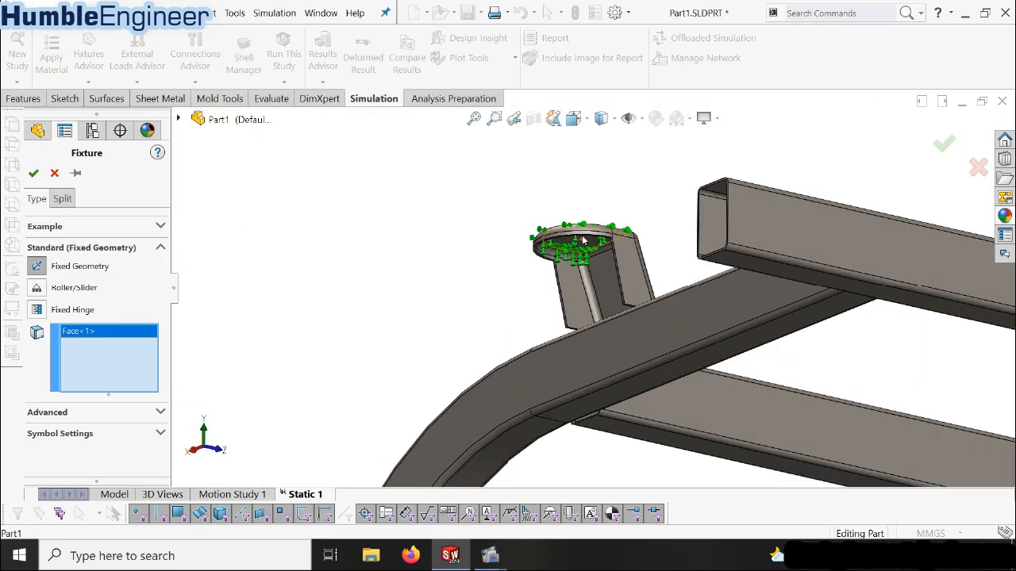
click(591, 246)
middle_drag(628, 317, 490, 382)
click(33, 174)
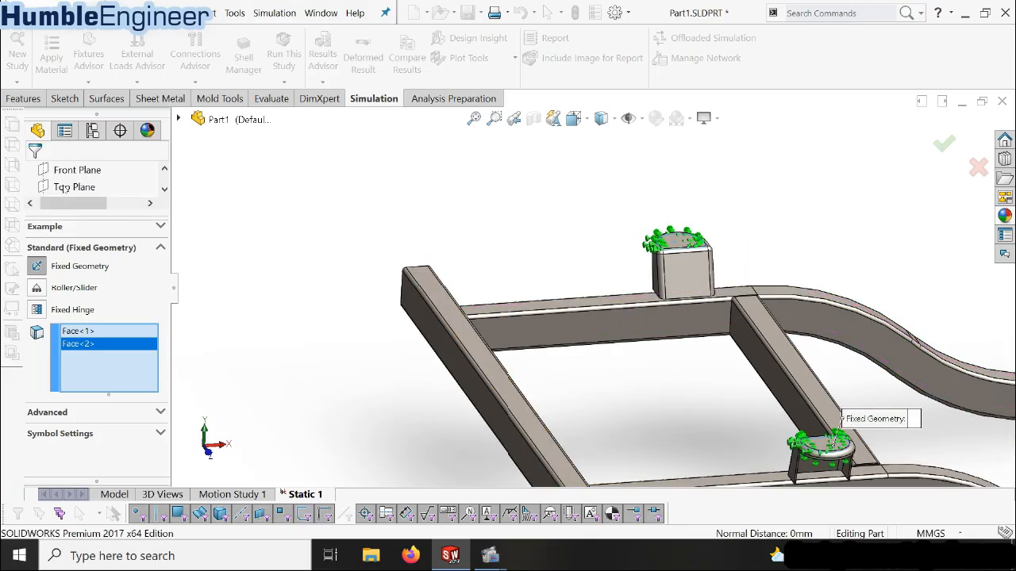
scroll(333, 291, up, 5)
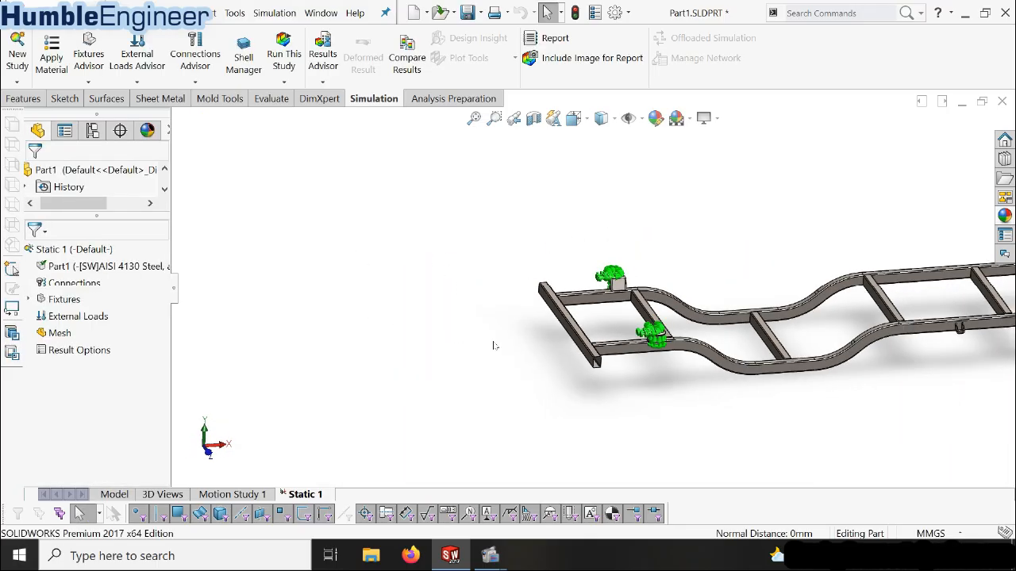
key(f)
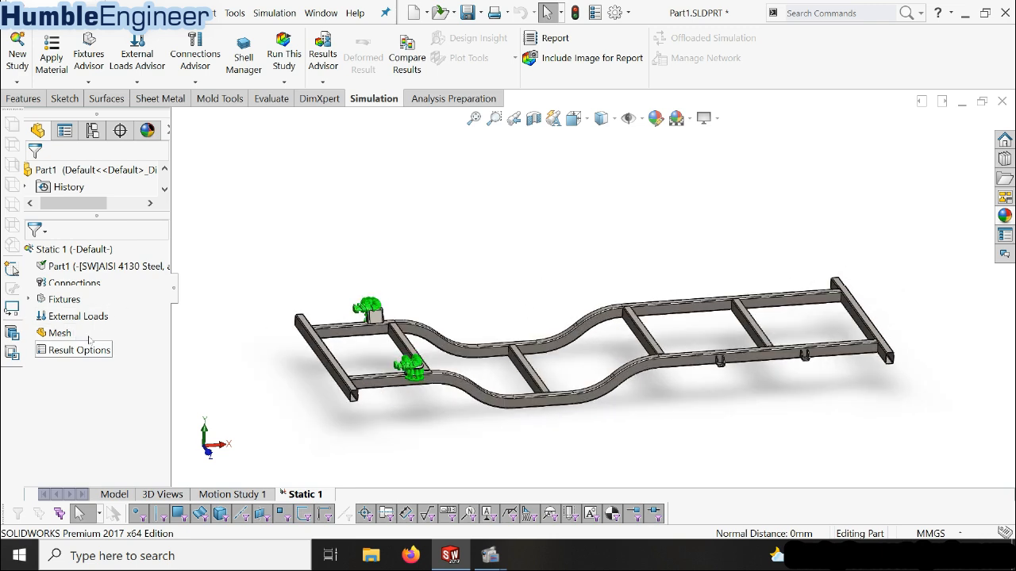
Start a Roller/Slider fixture and select the underside face of the first small bracket on one side rail
click(28, 300)
click(79, 317)
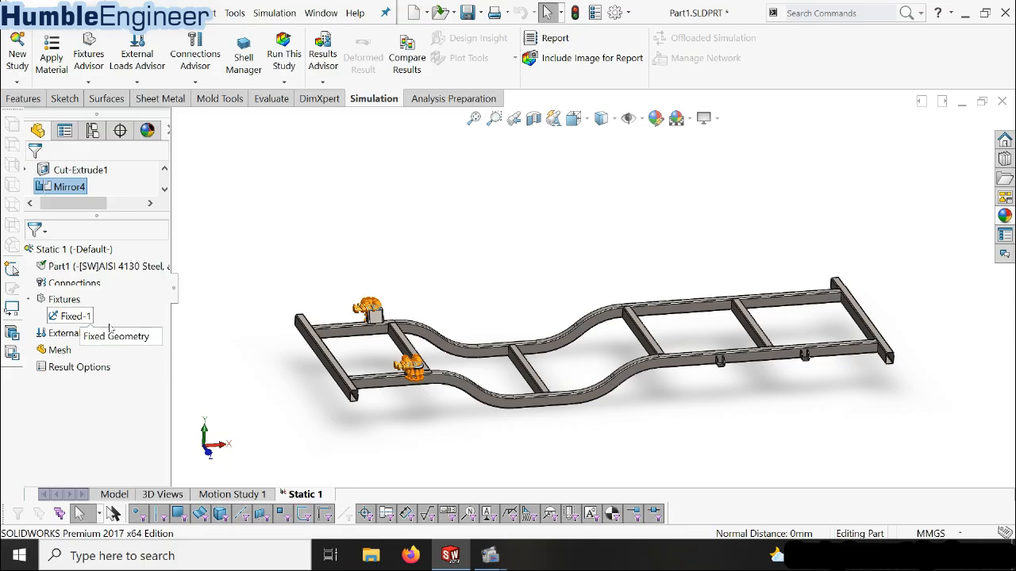
right_click(65, 300)
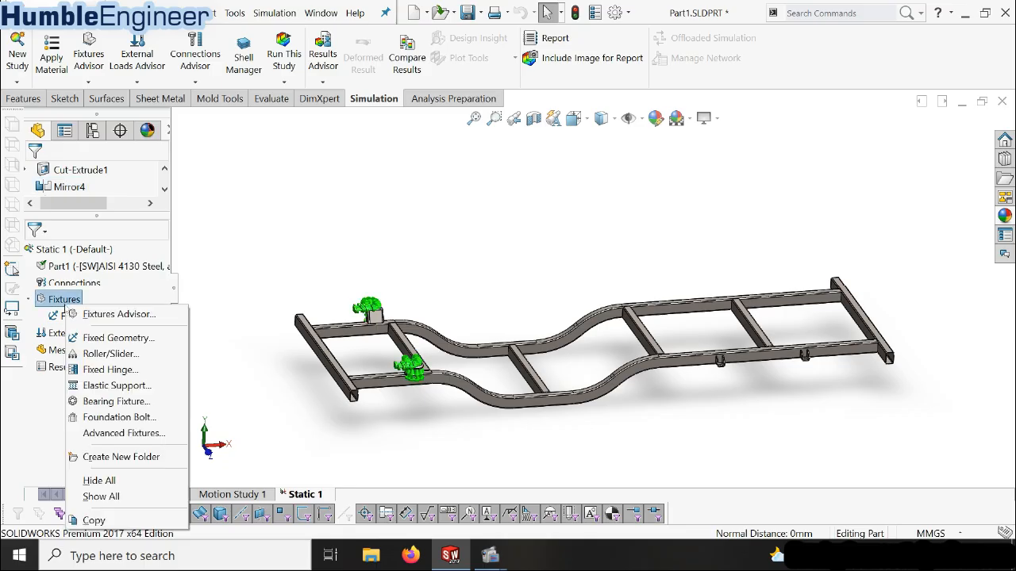
click(97, 355)
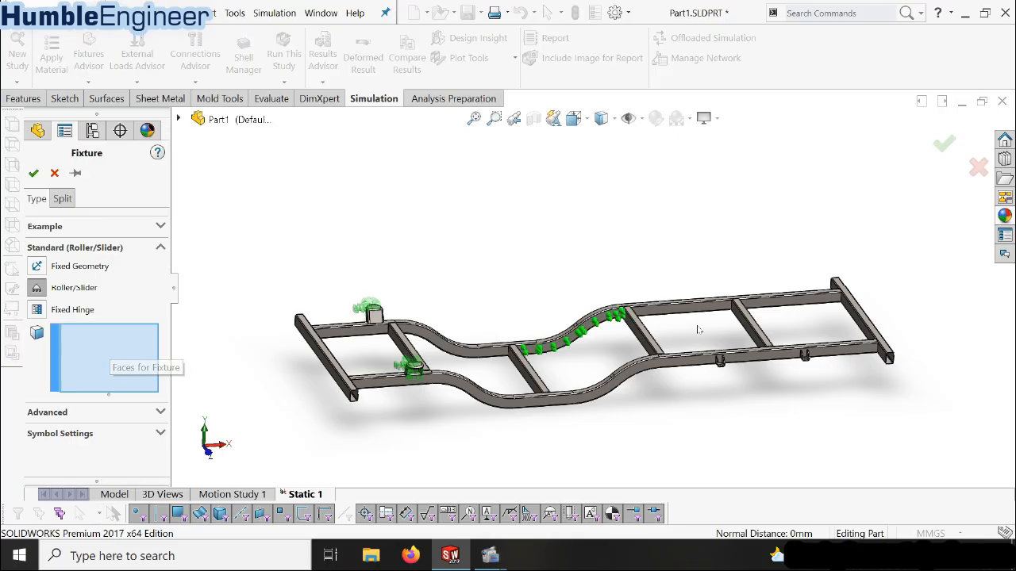
scroll(802, 361, down, 5)
middle_drag(582, 352, 571, 262)
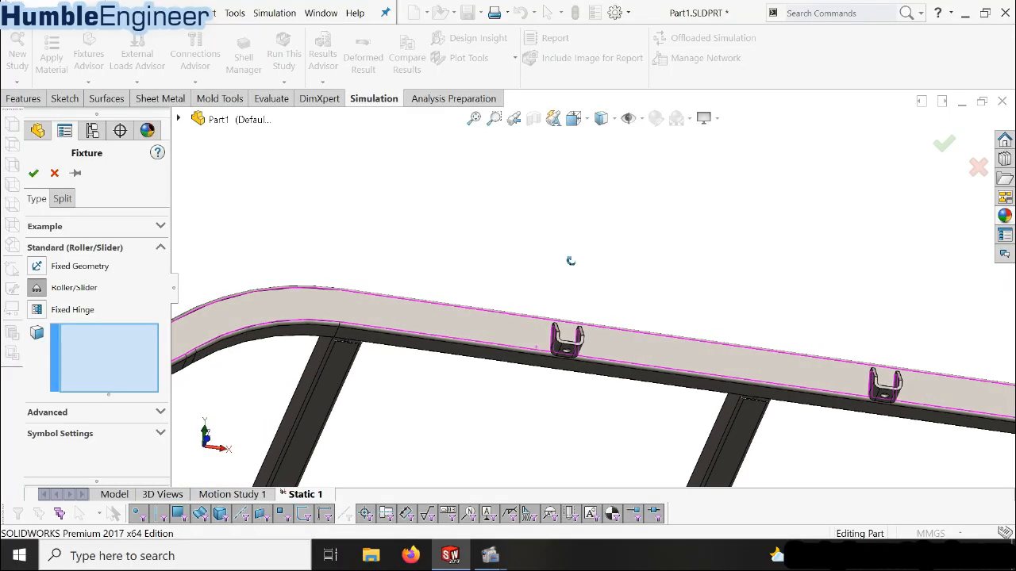
scroll(593, 361, down, 5)
click(538, 320)
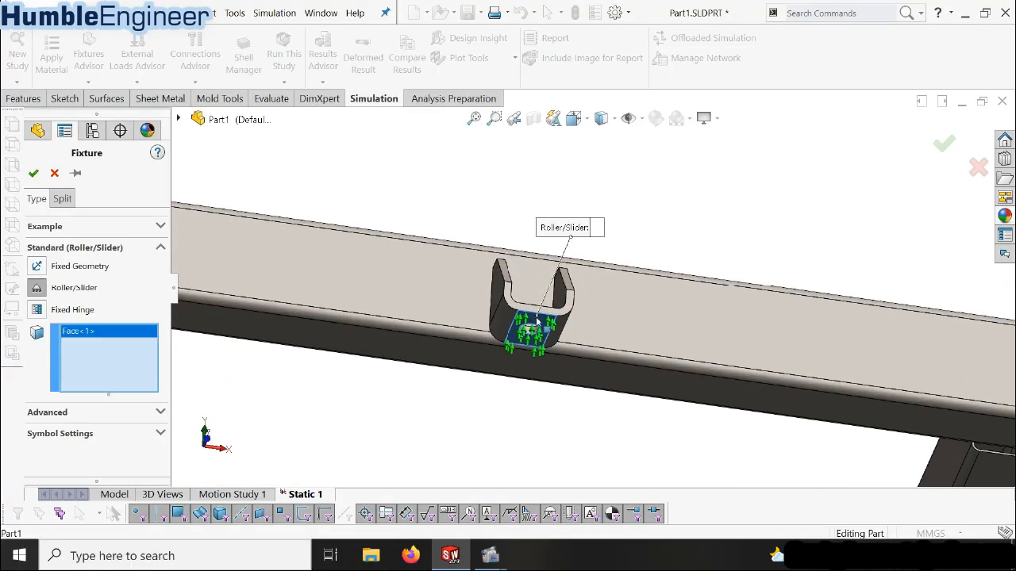
Add the underside face of the second bracket on the same side rail to the Roller/Slider fixture
scroll(540, 325, up, 5)
scroll(769, 304, down, 4)
scroll(769, 304, down, 2)
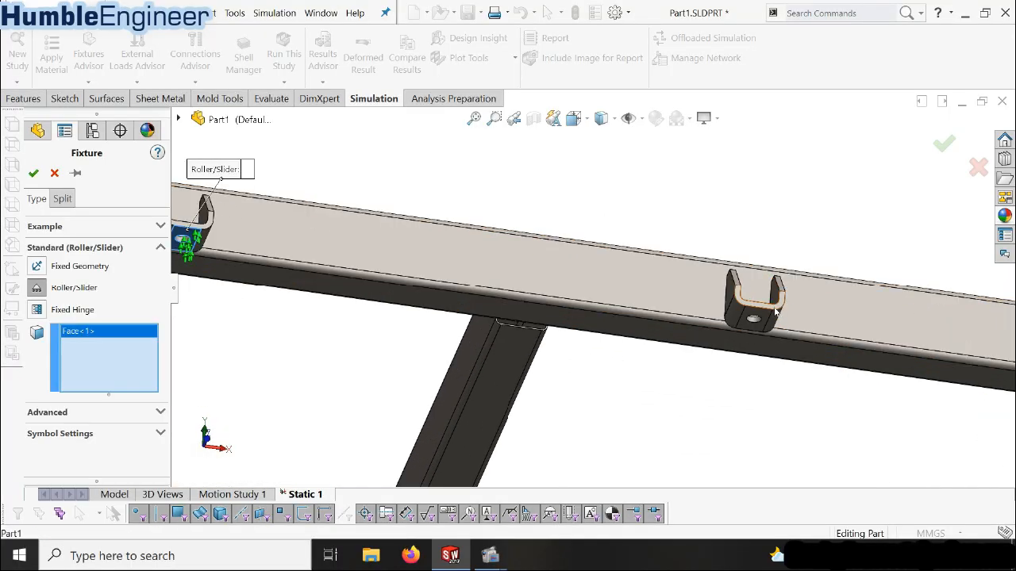
click(736, 332)
scroll(694, 334, up, 7)
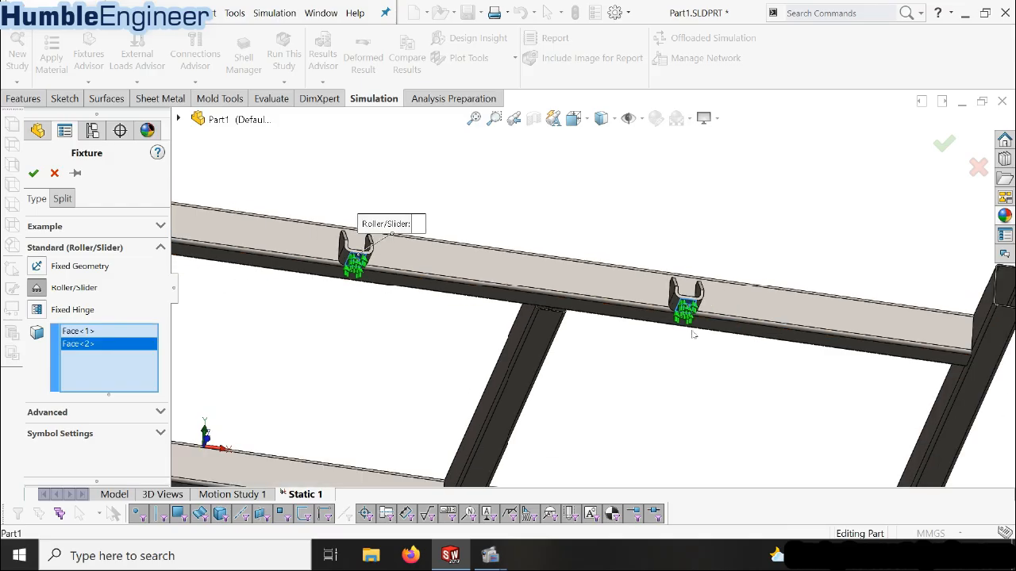
Add the underside faces of both brackets on the opposite side rail to the Roller/Slider fixture and confirm it
scroll(602, 385, down, 8)
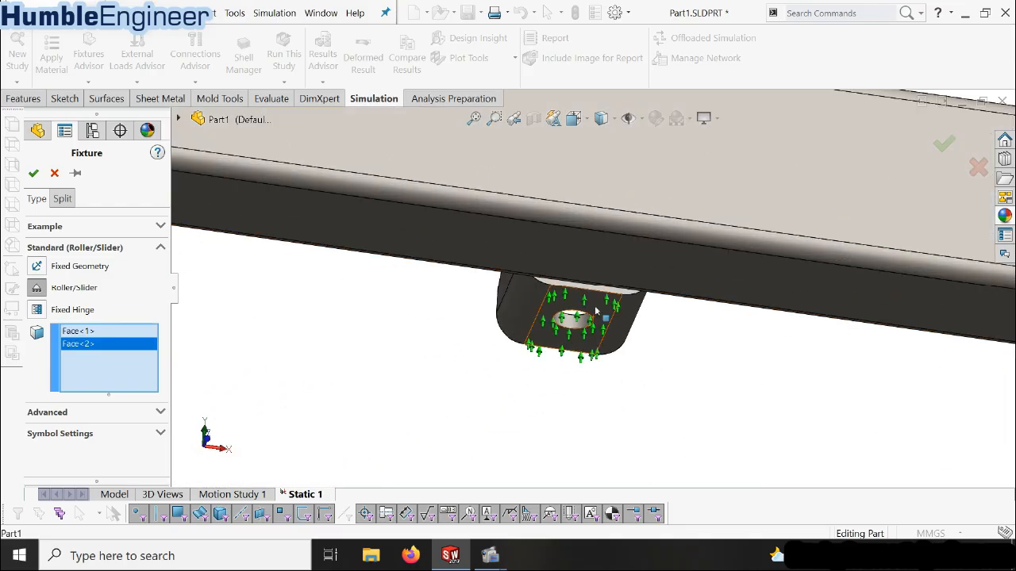
click(573, 325)
scroll(591, 342, up, 6)
scroll(317, 263, down, 8)
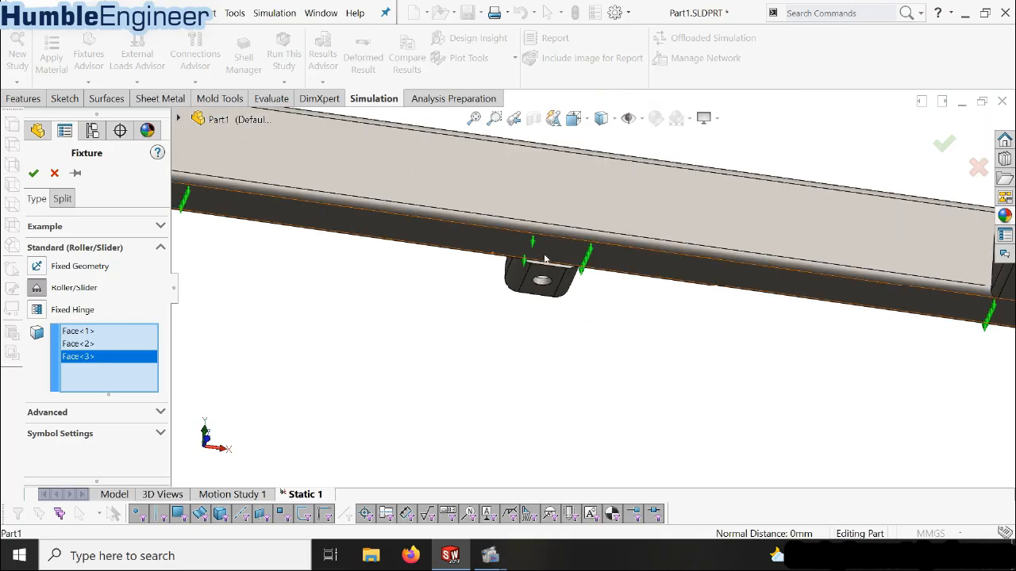
click(542, 300)
scroll(700, 334, up, 6)
scroll(700, 334, up, 5)
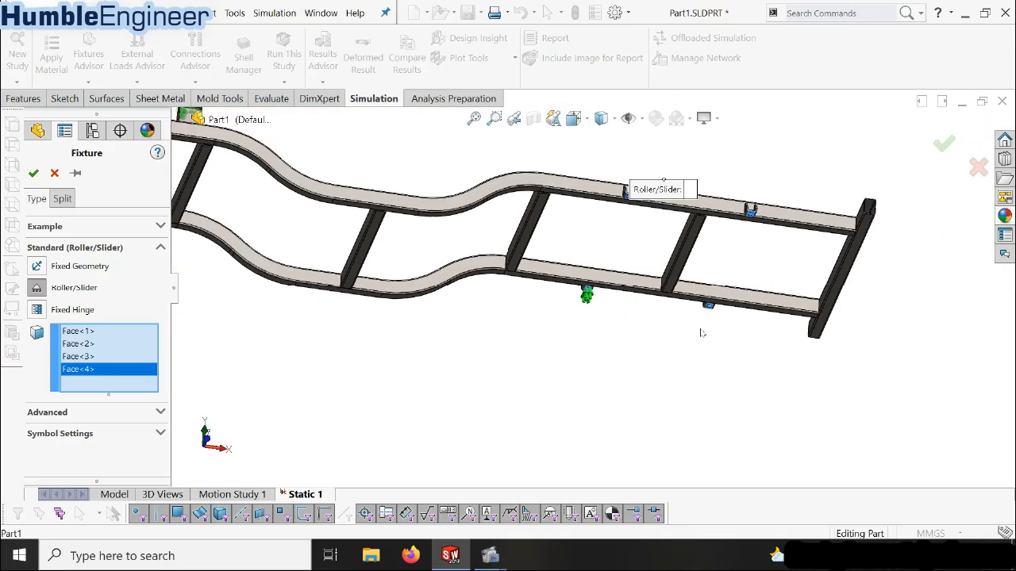
middle_drag(706, 311, 506, 233)
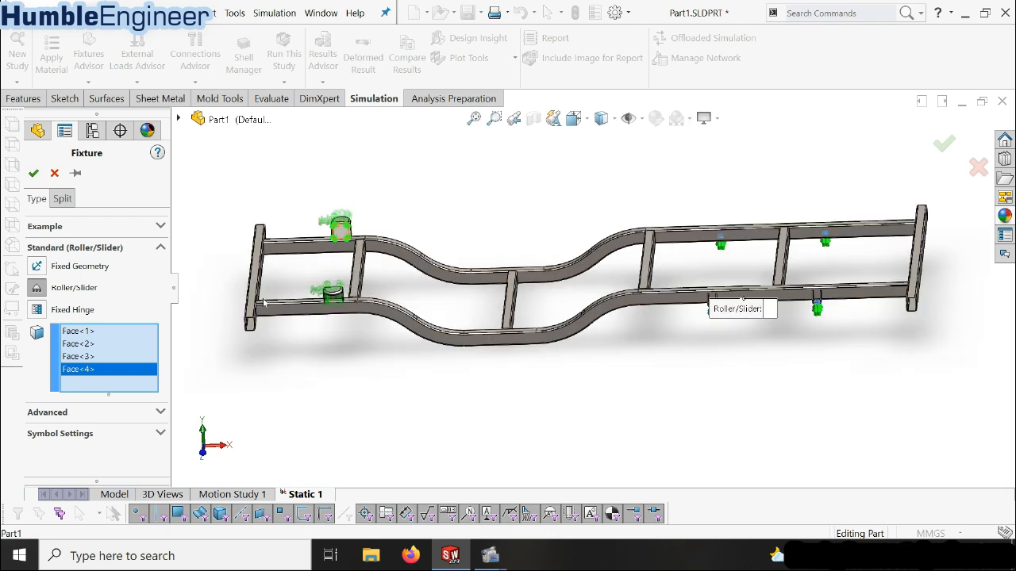
click(33, 173)
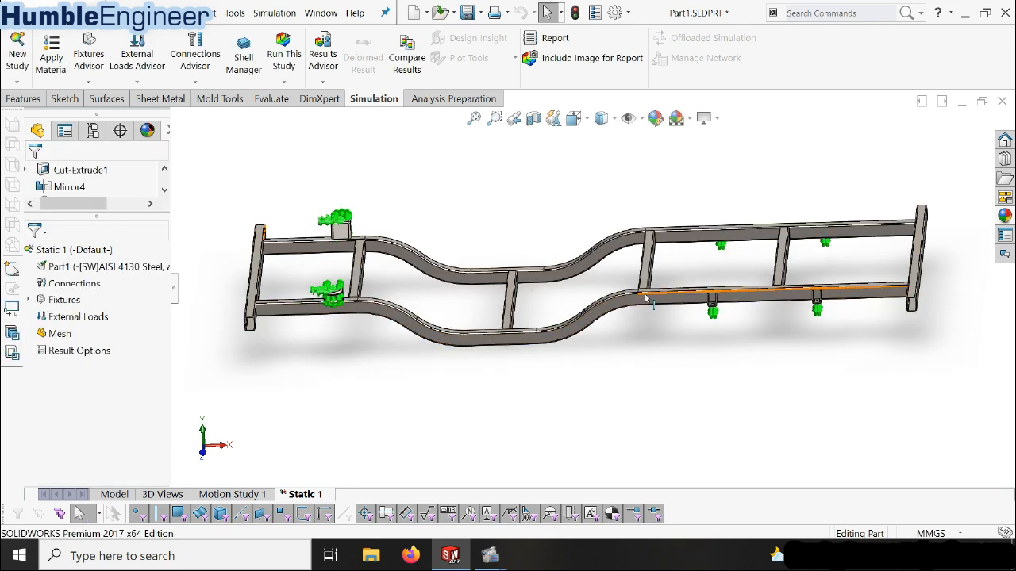
Start a normal Force load and select the long straight top faces of both side rails above the small brackets
middle_drag(576, 347, 609, 371)
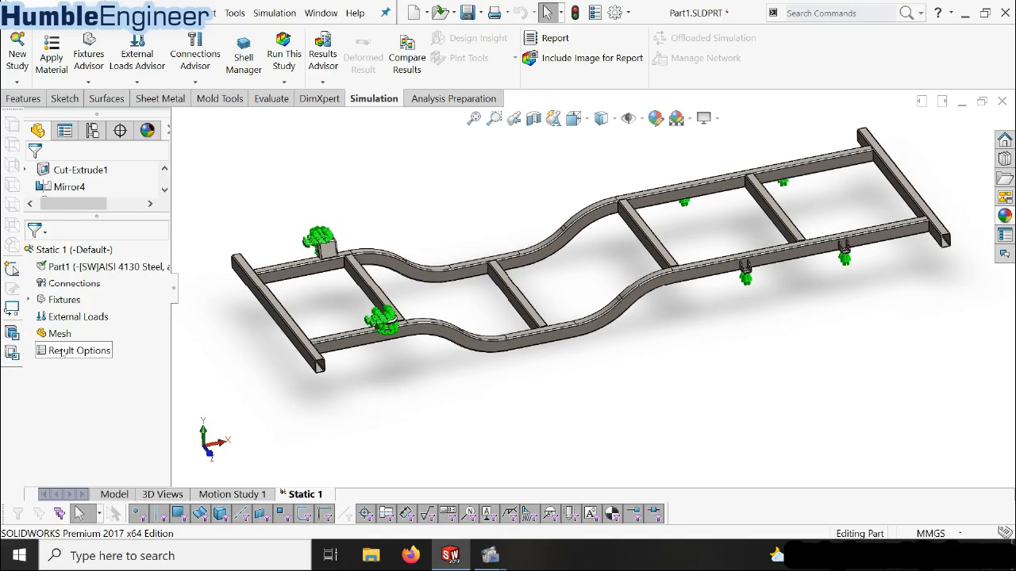
click(60, 317)
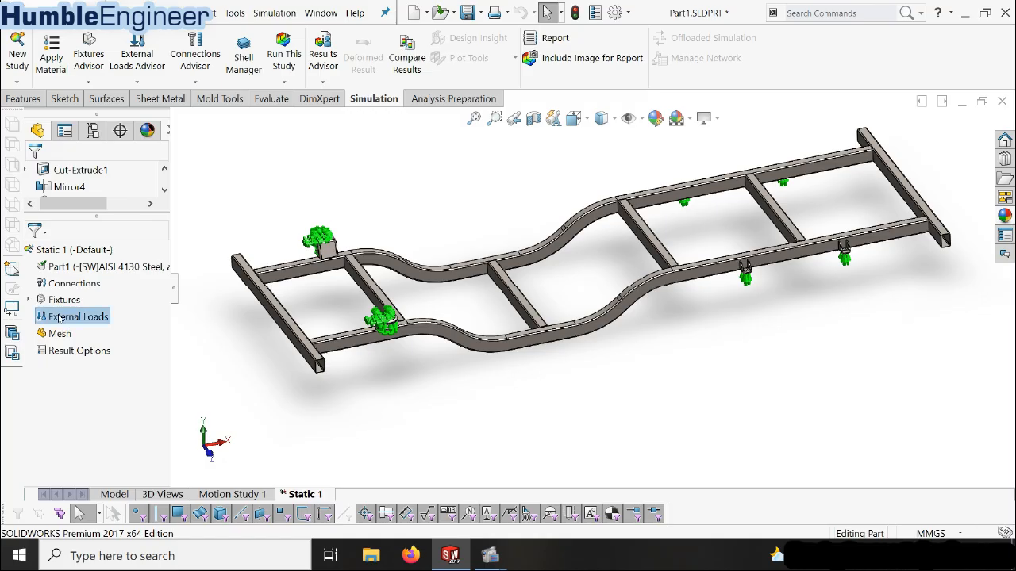
right_click(60, 318)
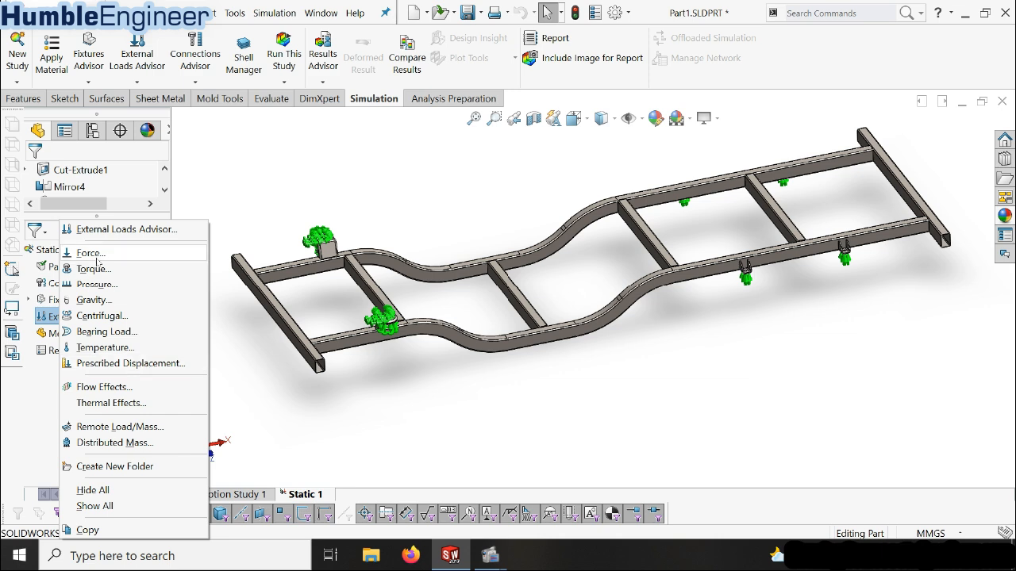
click(94, 254)
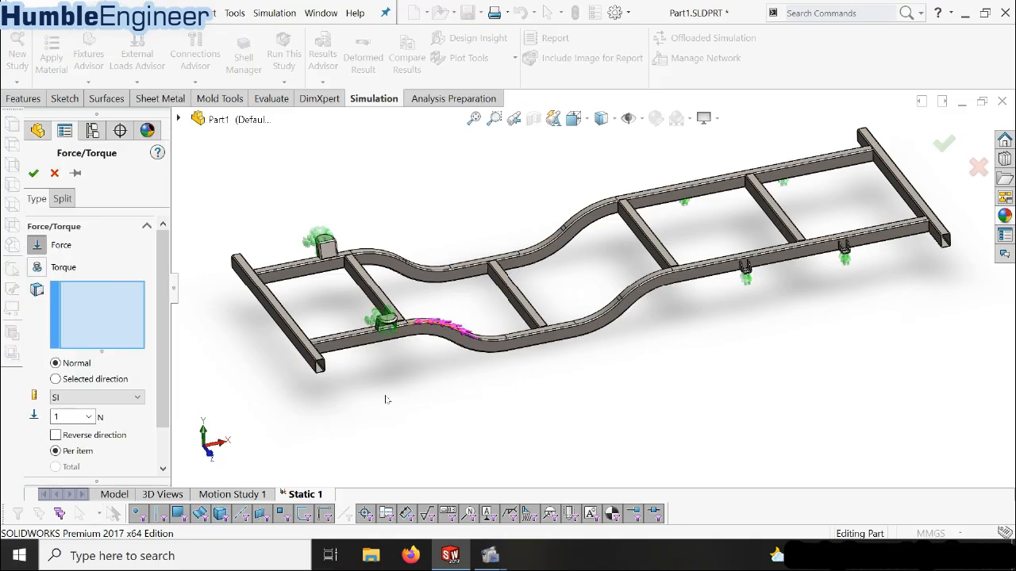
scroll(389, 396, down, 2)
scroll(468, 405, up, 3)
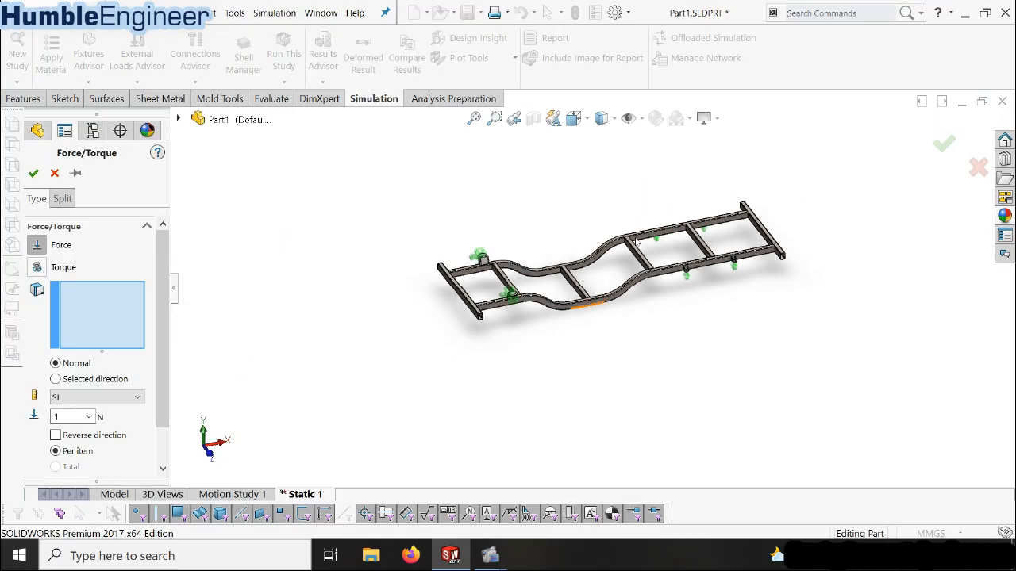
scroll(603, 254, down, 4)
scroll(549, 270, up, 3)
scroll(652, 286, down, 4)
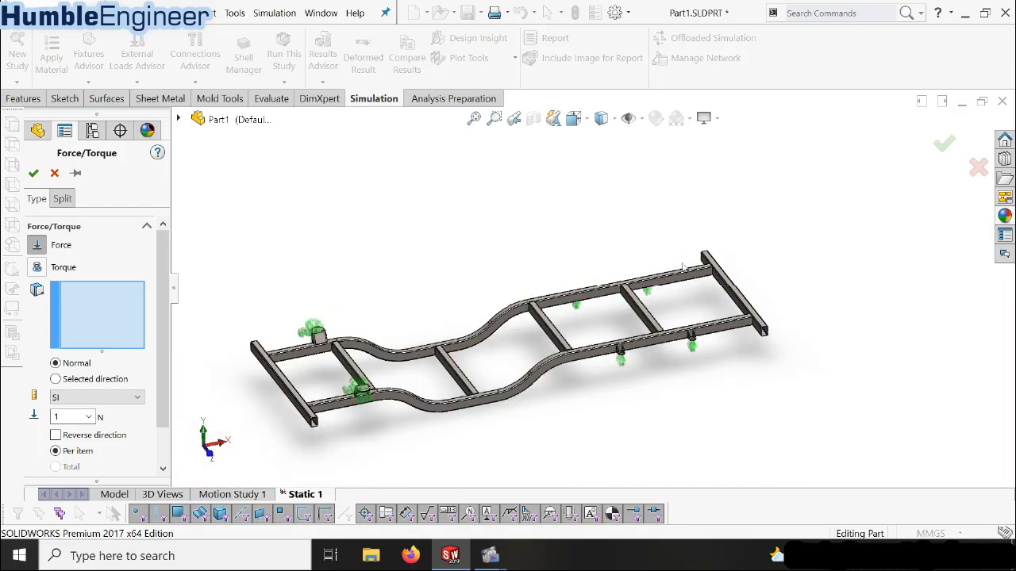
middle_drag(575, 434, 590, 398)
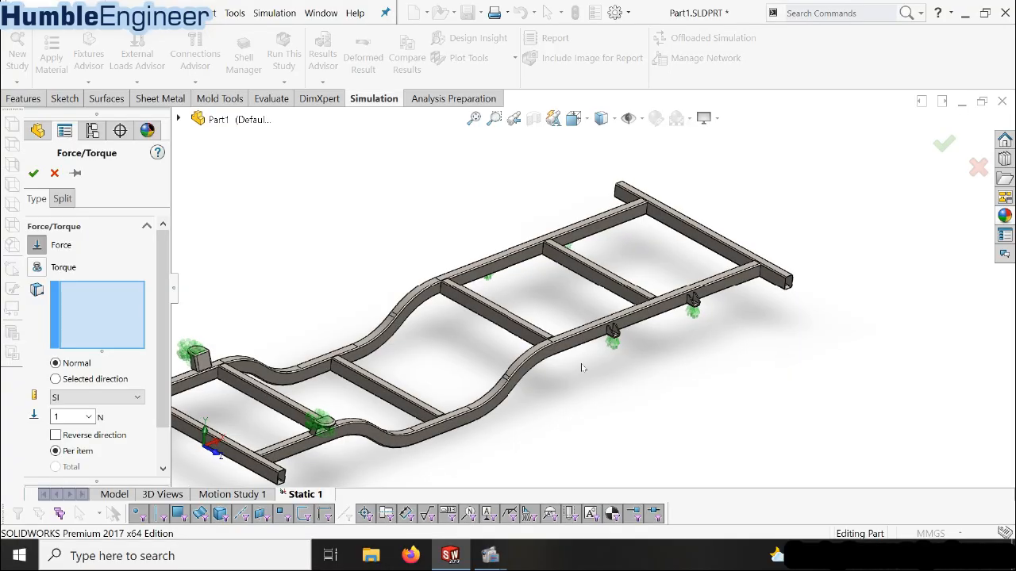
scroll(603, 302, up, 3)
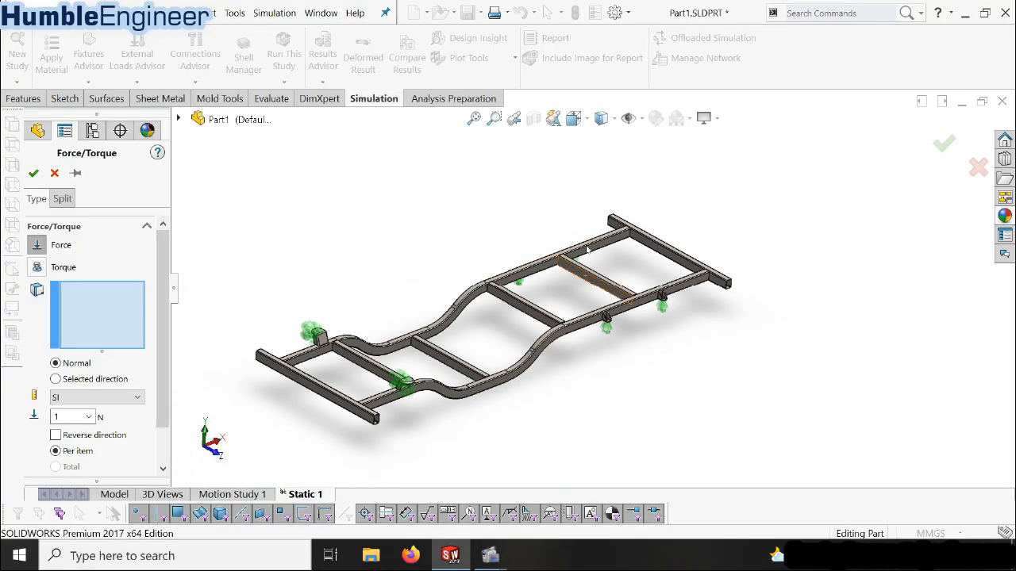
scroll(673, 350, down, 4)
click(689, 346)
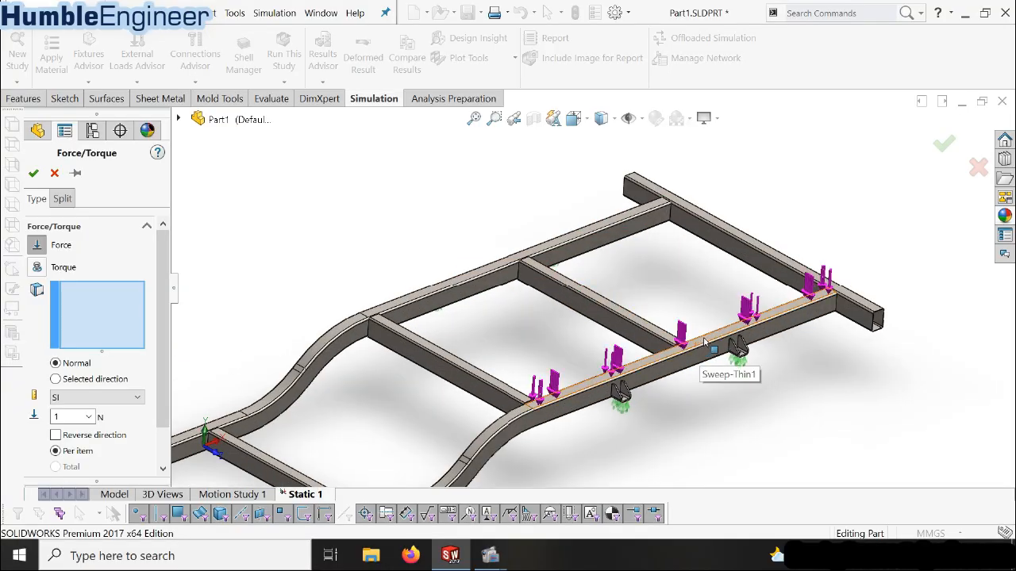
click(703, 342)
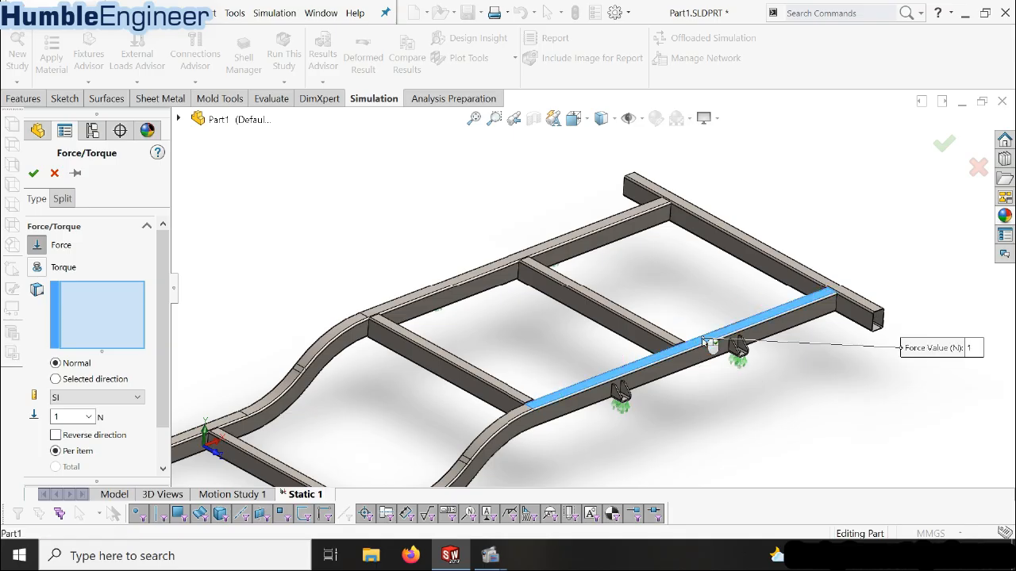
click(553, 247)
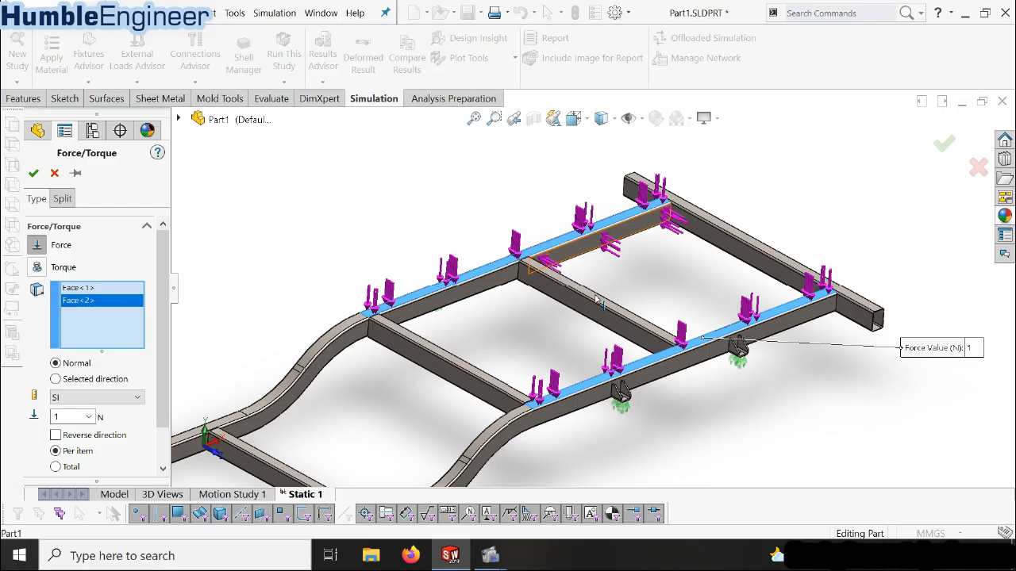
Set the force to 5000 N per item and confirm the load
scroll(554, 248, up, 3)
drag(163, 350, 156, 392)
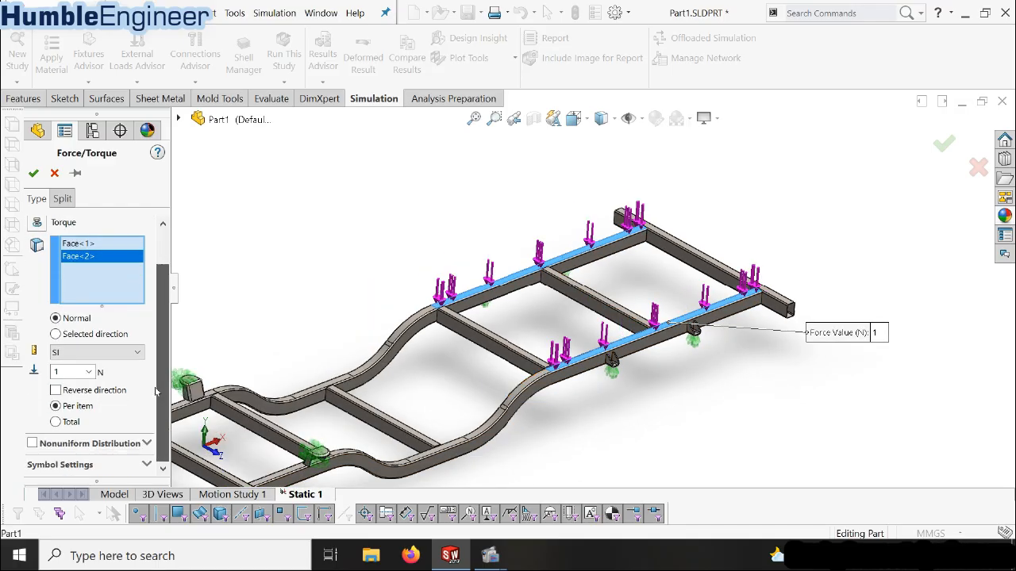
double_click(61, 373)
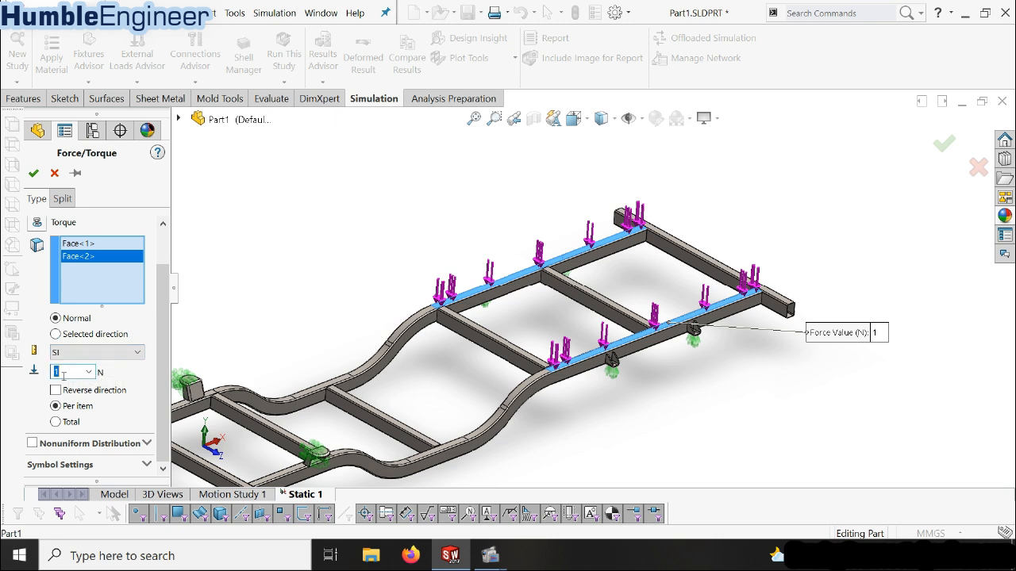
text(5000)
click(33, 173)
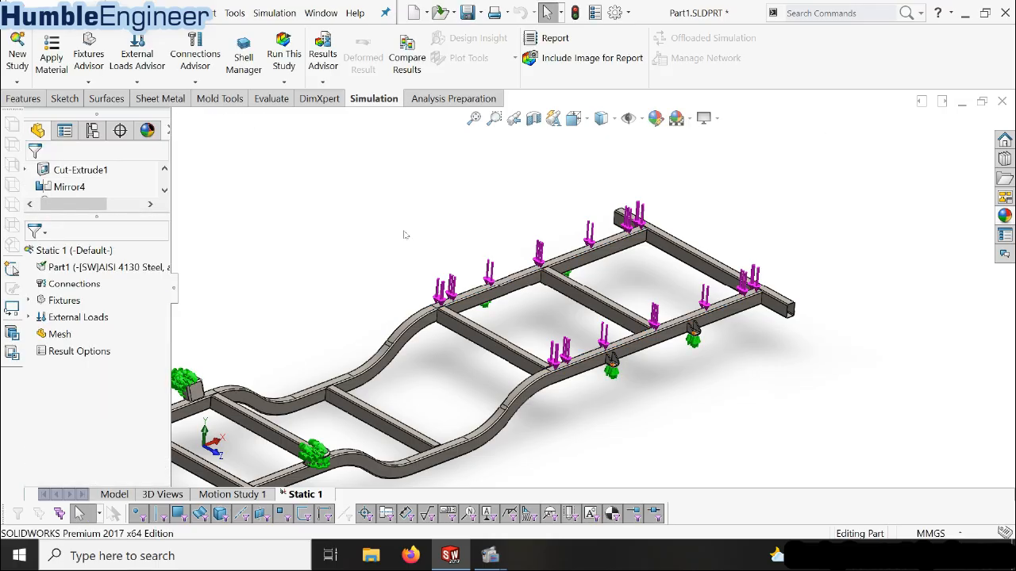
Inspect the new force under External Loads and the rail faces it acts on across the whole frame
key(f)
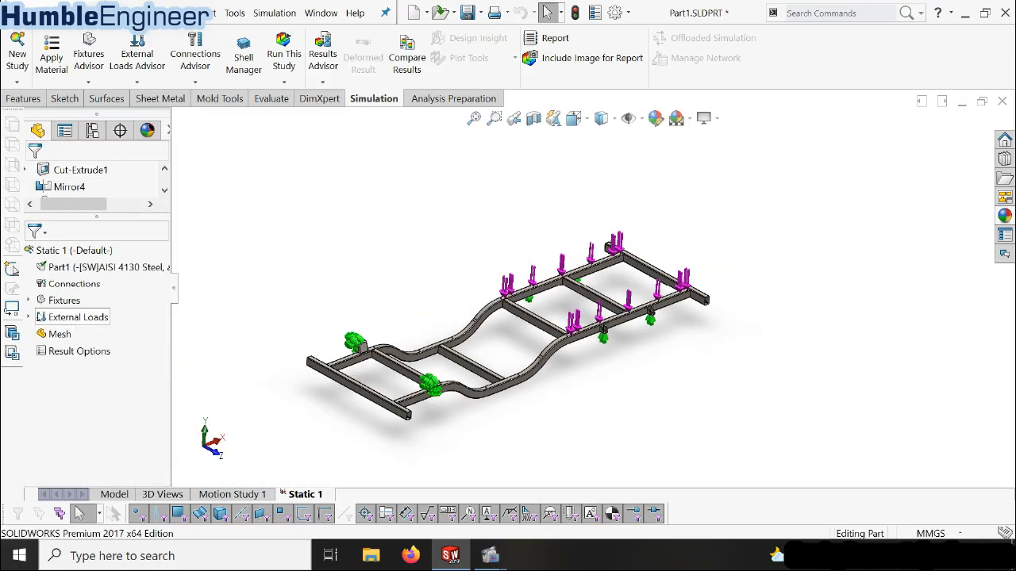
click(29, 317)
click(75, 332)
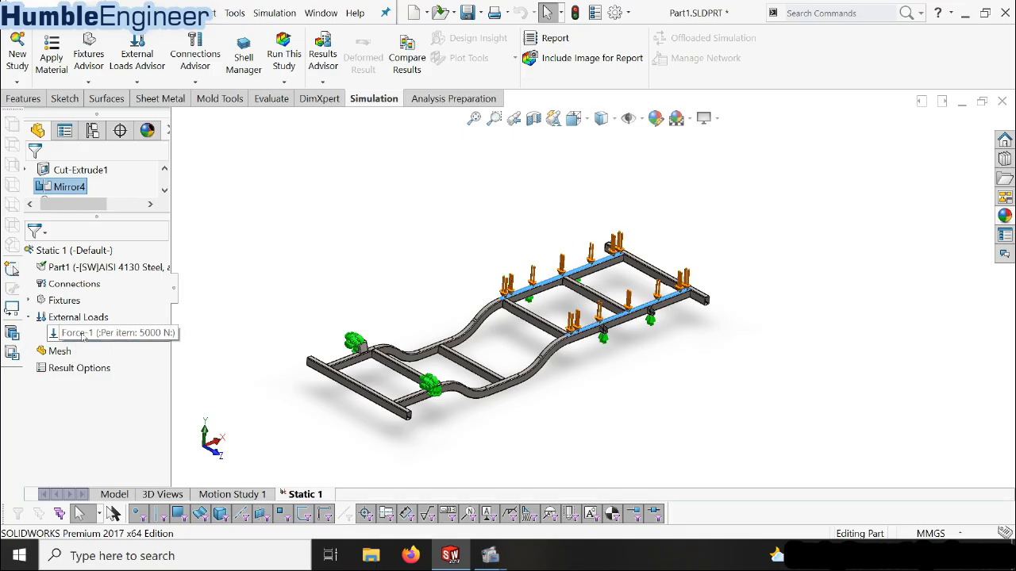
click(74, 317)
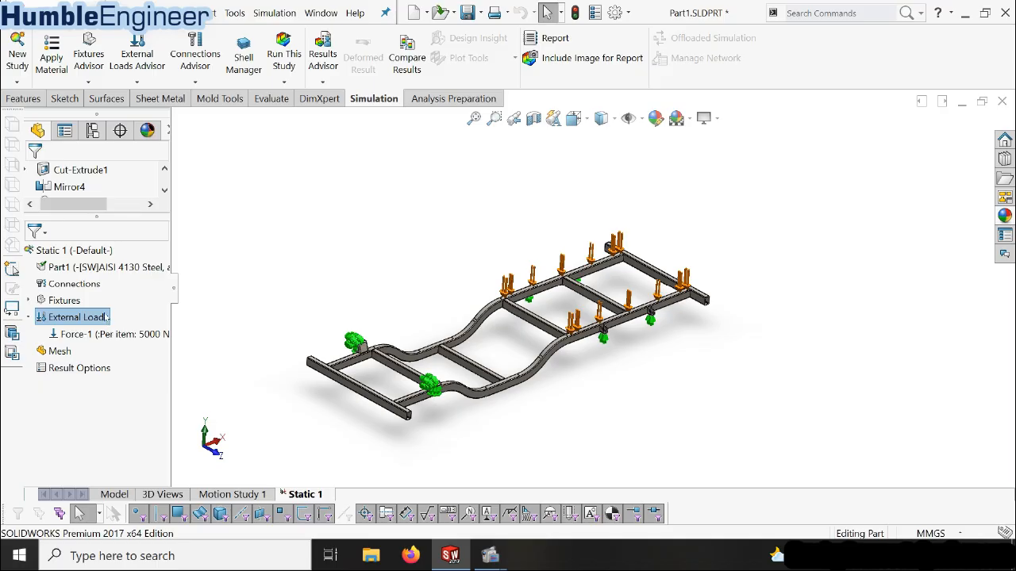
Start a second normal Force load and select the short straight top faces between the bends of both side rails
scroll(395, 307, down, 1)
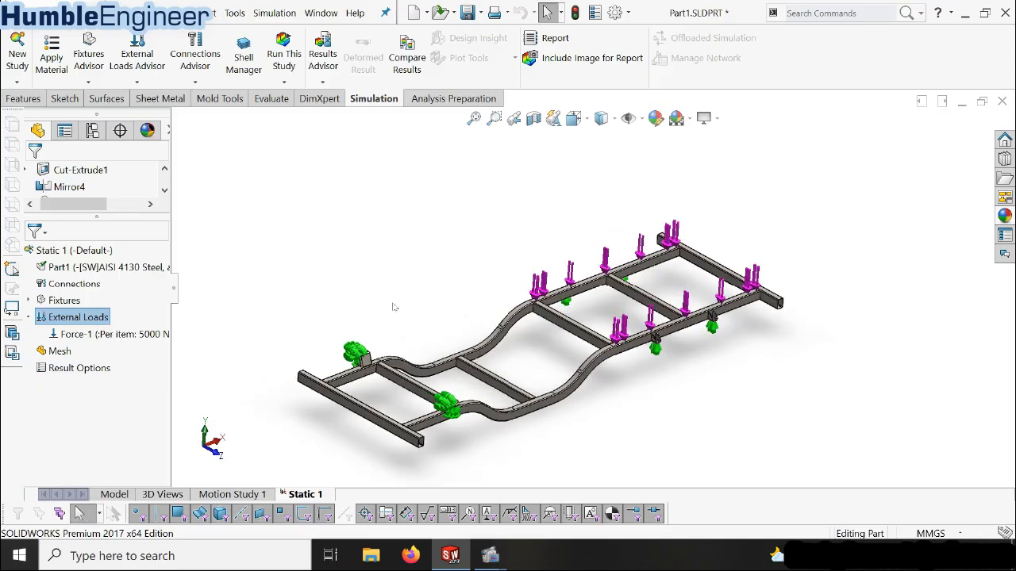
scroll(530, 441, down, 1)
scroll(465, 322, down, 1)
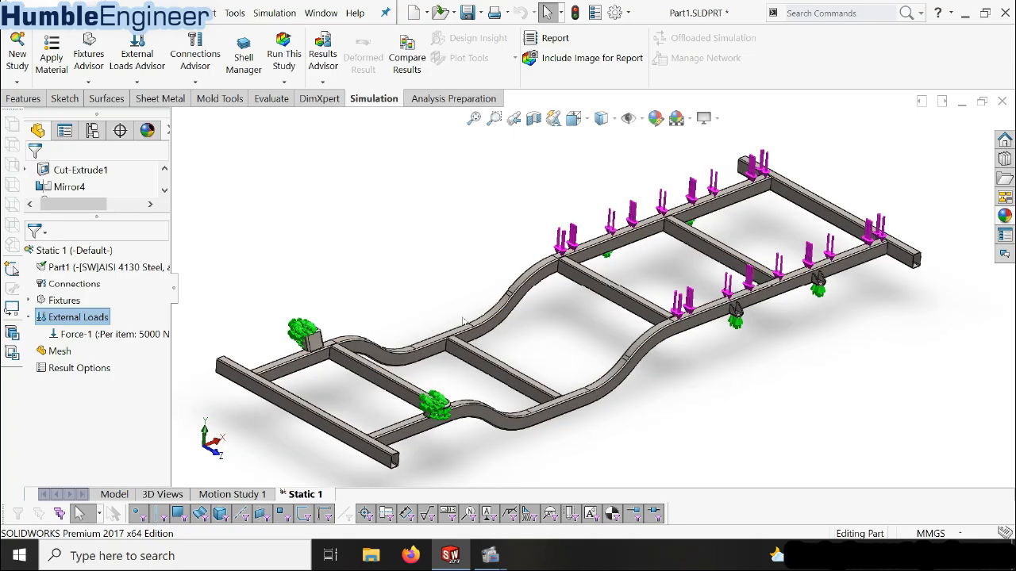
right_click(89, 318)
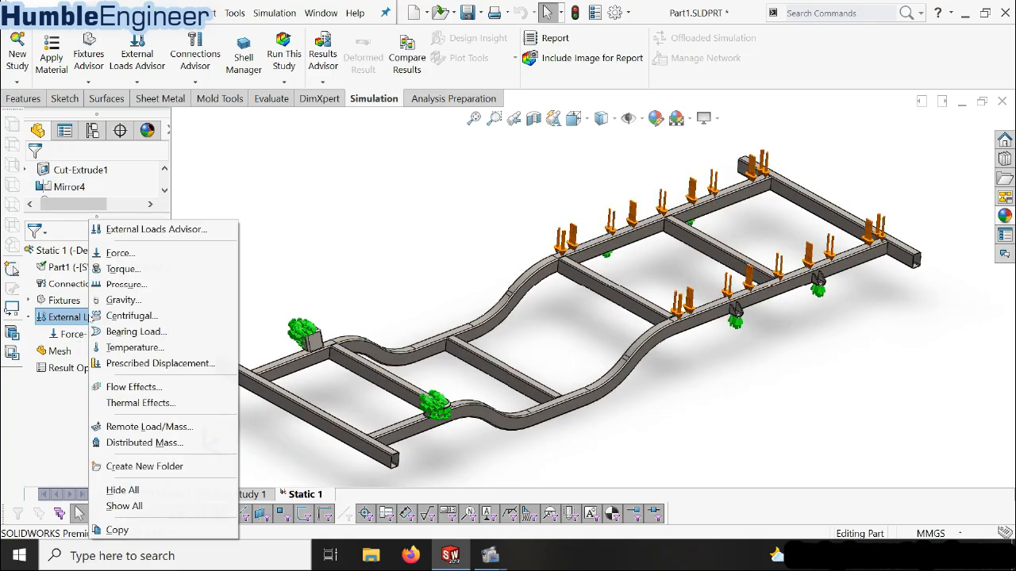
click(140, 253)
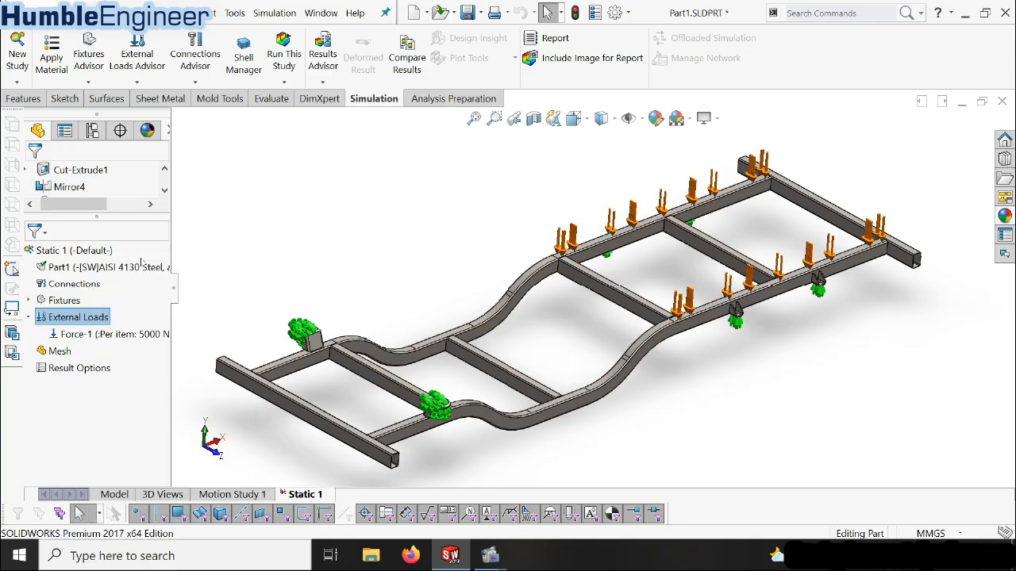
click(458, 336)
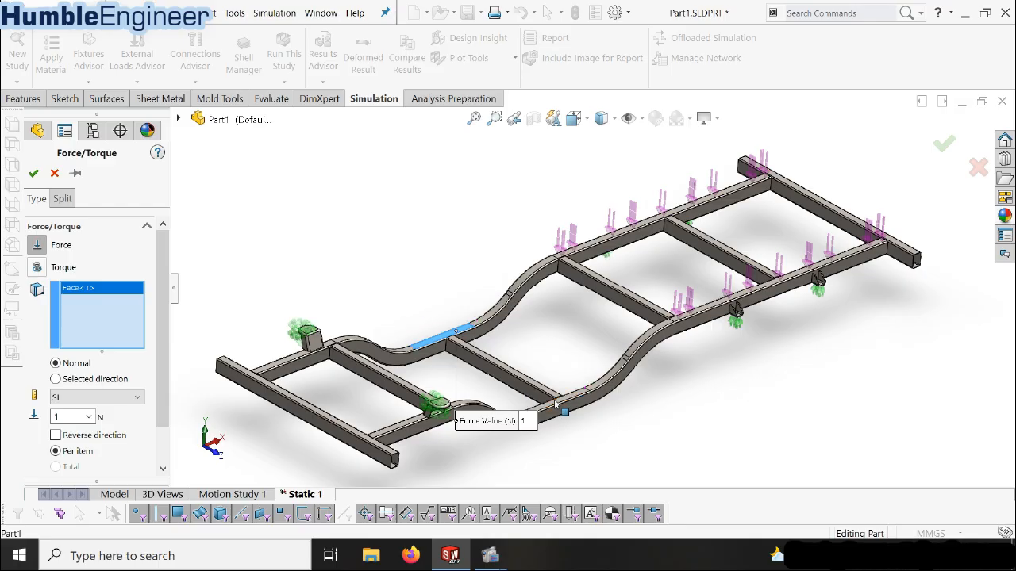
click(559, 403)
scroll(449, 349, up, 2)
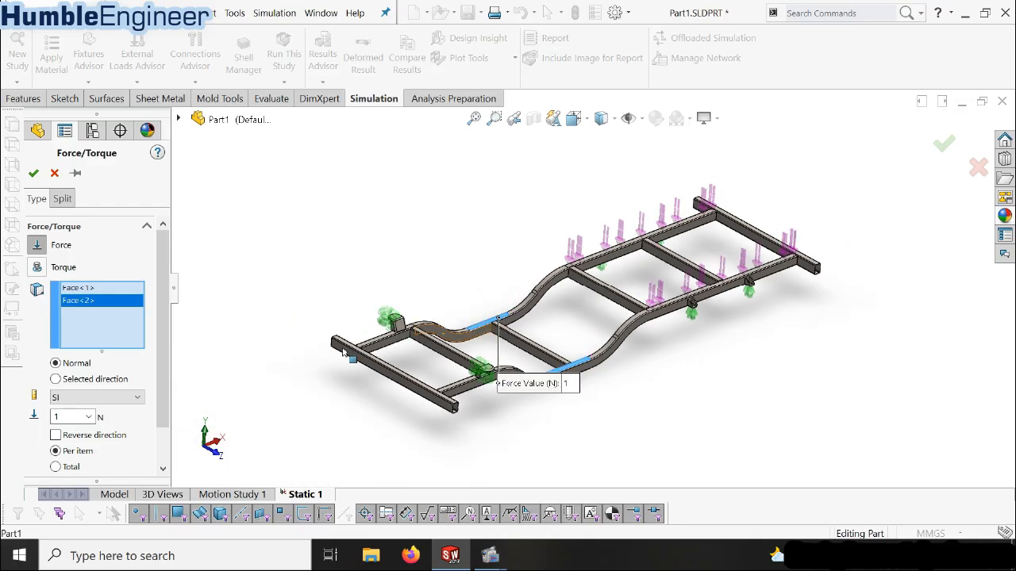
Set the force on the two mid-frame rail faces to 3000 N per item and confirm the load
drag(160, 346, 148, 416)
click(73, 372)
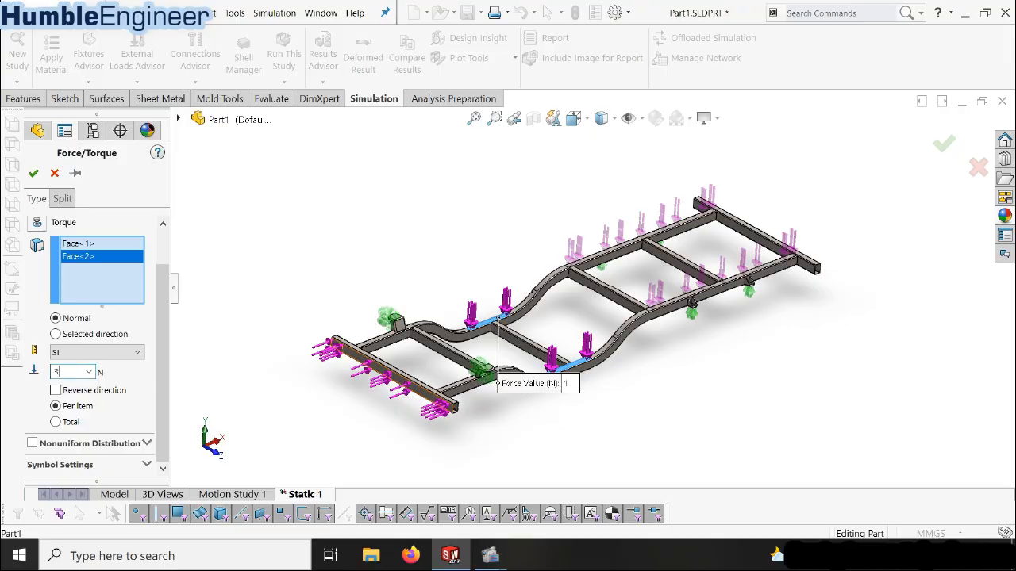
click(33, 173)
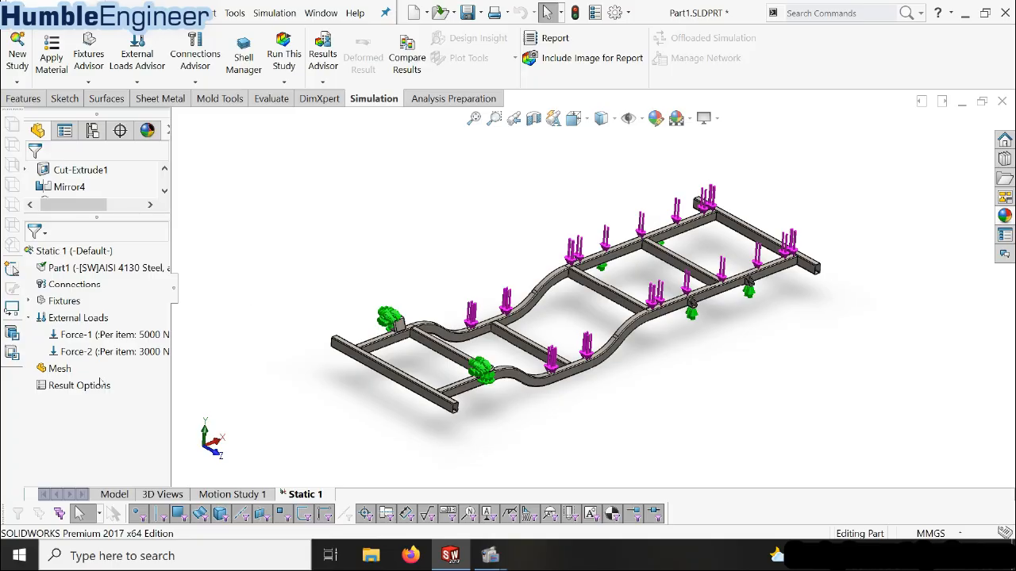
Start a third normal Force load and select both side rails' top faces beside the fixed brackets, next to the end cross-member
right_click(96, 321)
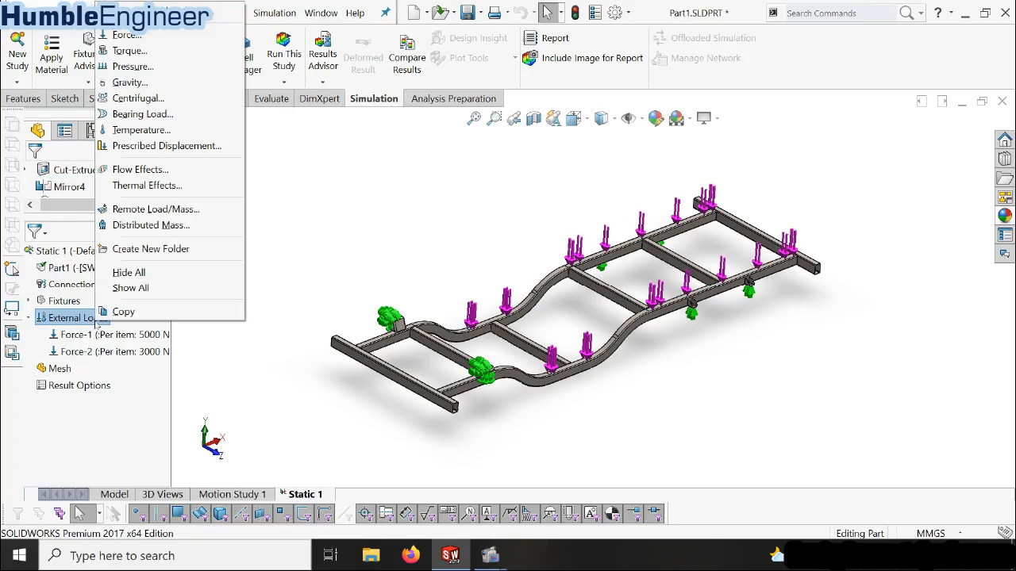
click(144, 40)
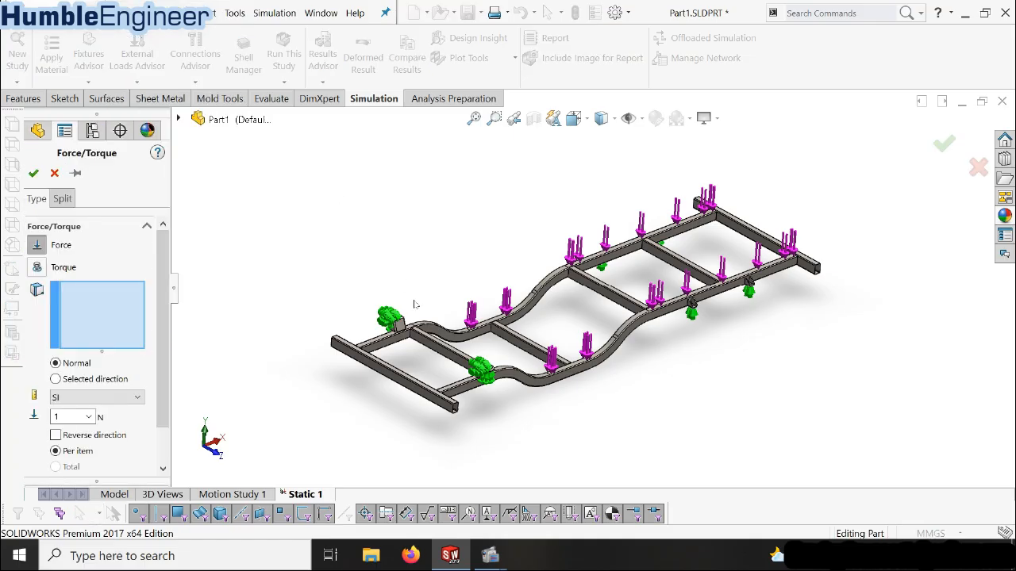
scroll(404, 348, down, 3)
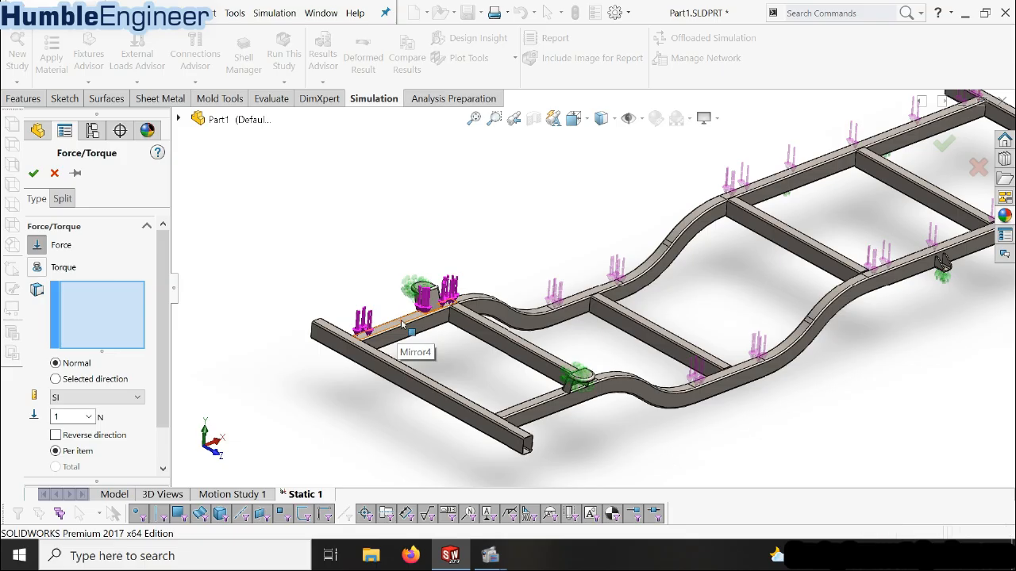
click(402, 323)
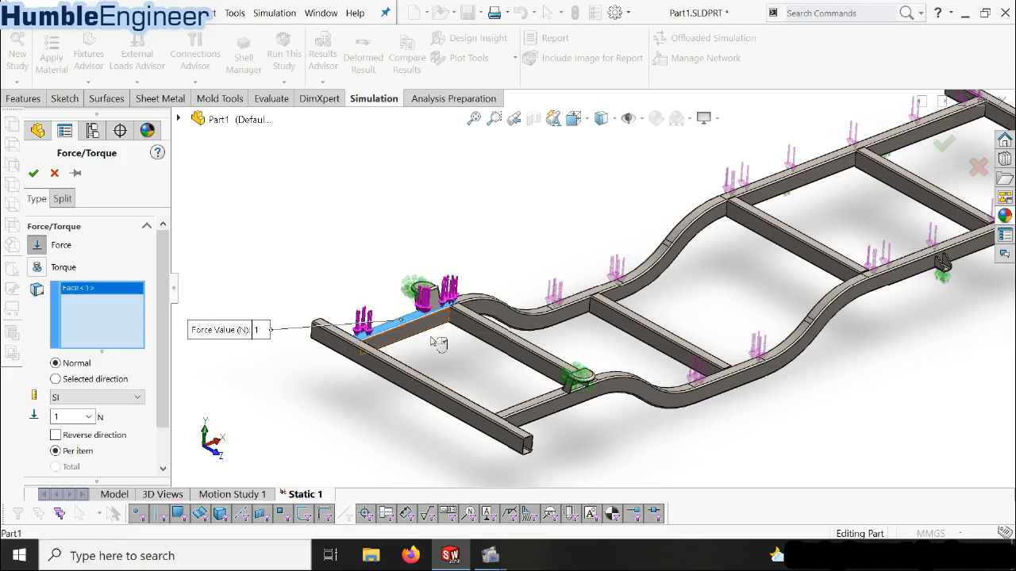
click(545, 403)
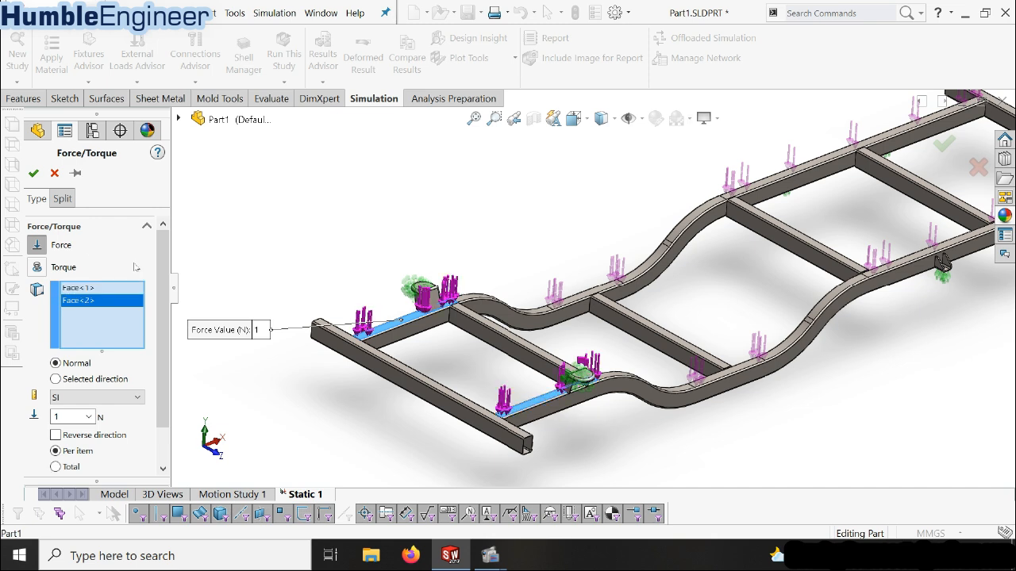
Set the force on the two end rail faces to 4000 N per item and confirm the load
scroll(161, 282, down, 1)
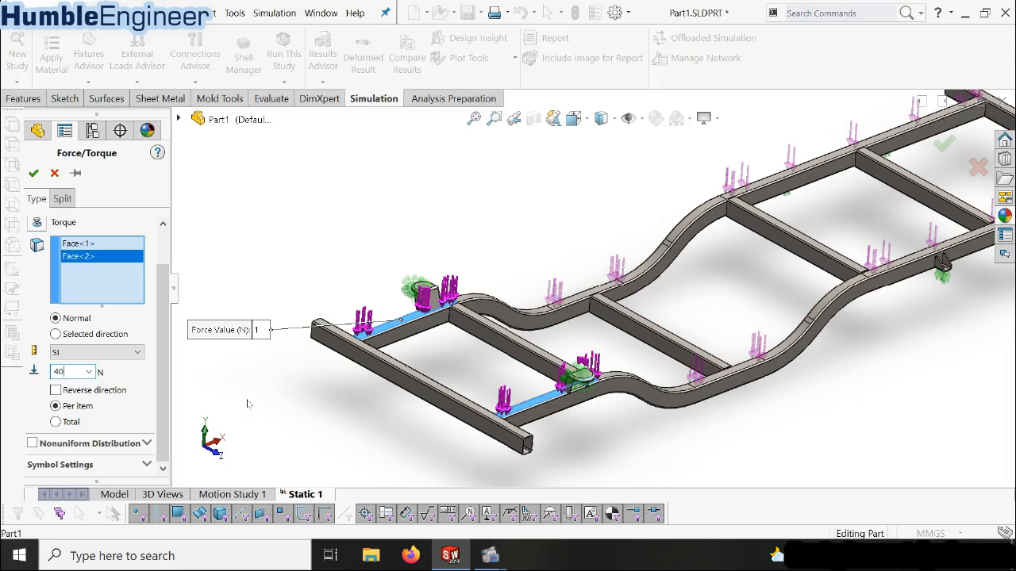
click(33, 172)
scroll(544, 325, up, 2)
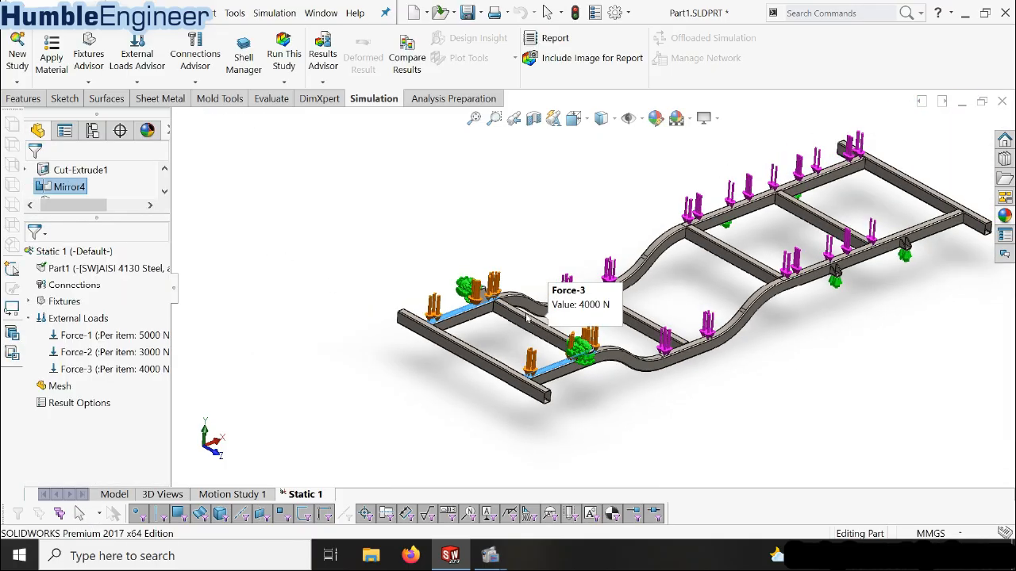
Examine the three forces across the whole frame and list the fixtures defined in the static study
scroll(726, 418, down, 1)
middle_drag(726, 382, 673, 391)
scroll(666, 249, up, 4)
scroll(582, 243, down, 2)
scroll(492, 265, down, 1)
scroll(568, 330, down, 1)
middle_drag(568, 331, 590, 307)
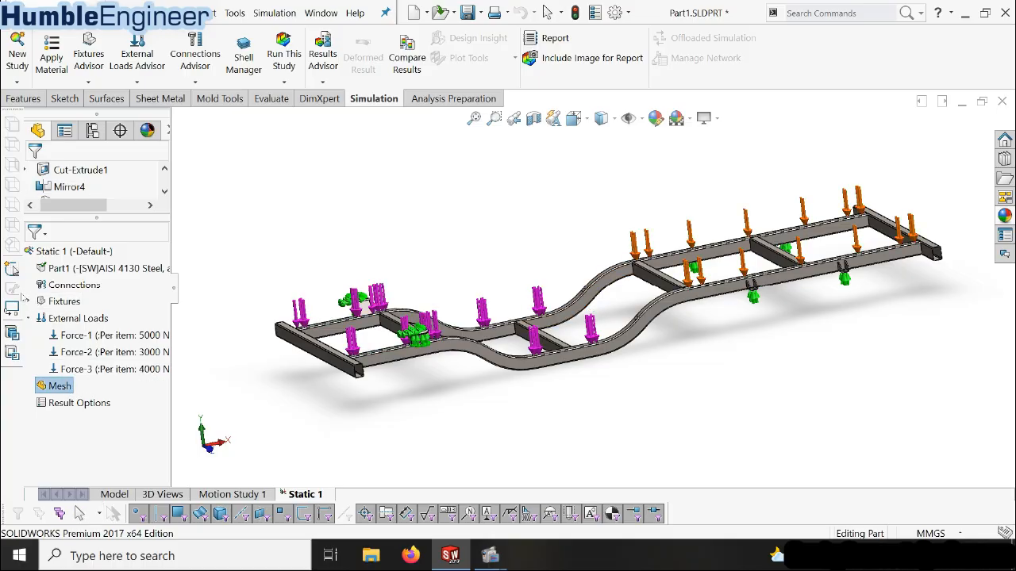
click(30, 303)
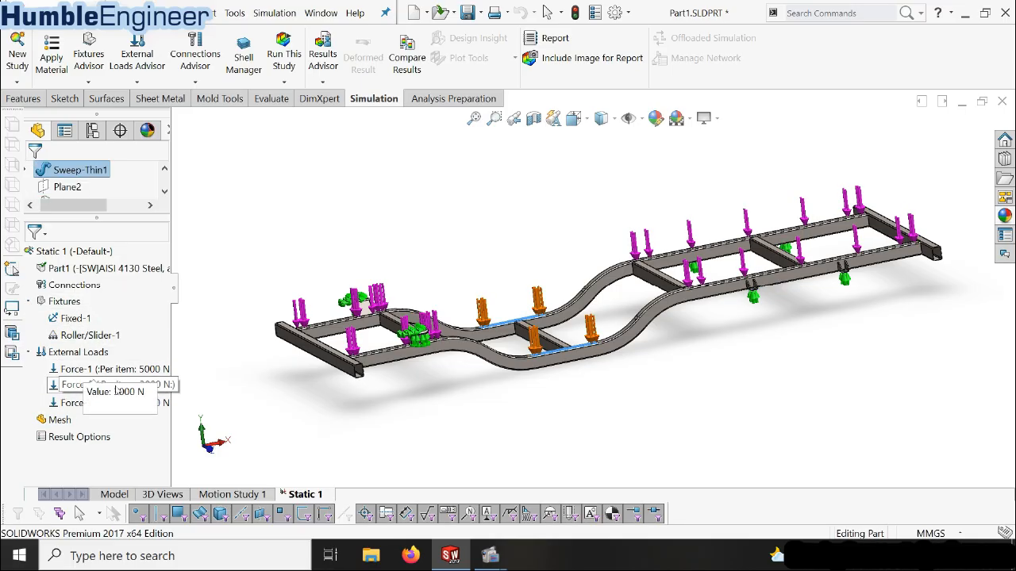
Create a curvature-based solid mesh of the frame with the default density and element sizes
click(55, 424)
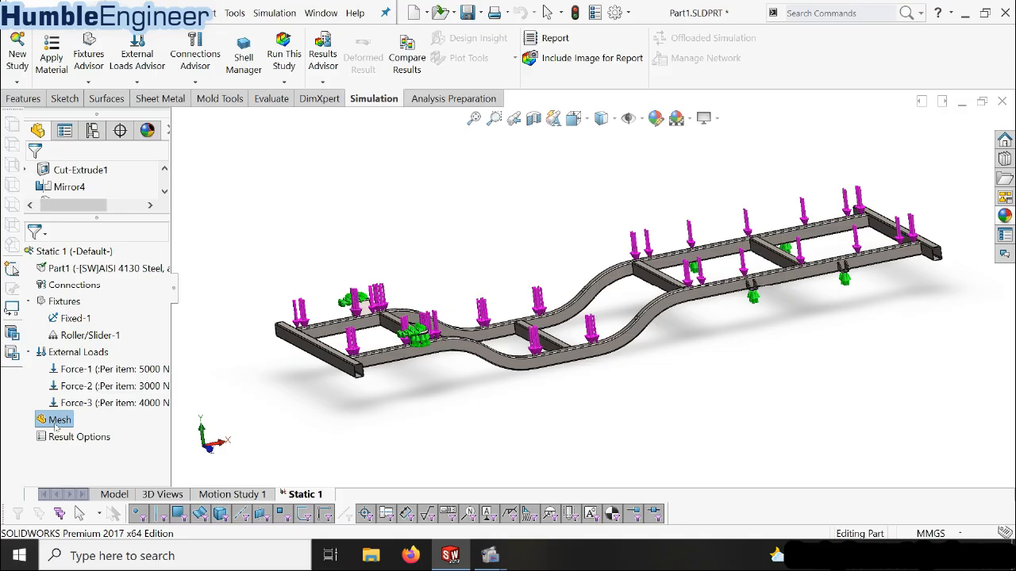
right_click(57, 426)
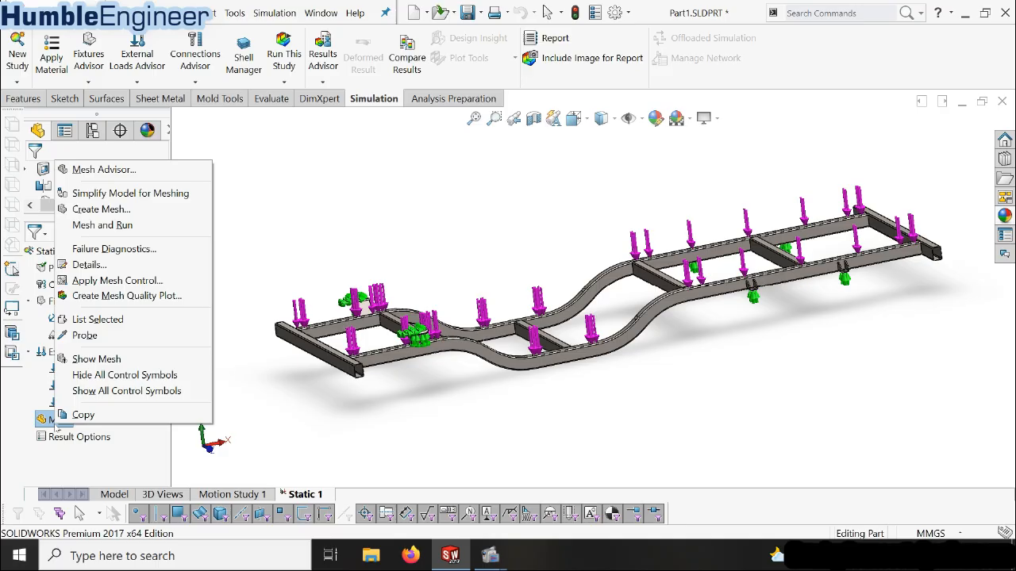
click(127, 209)
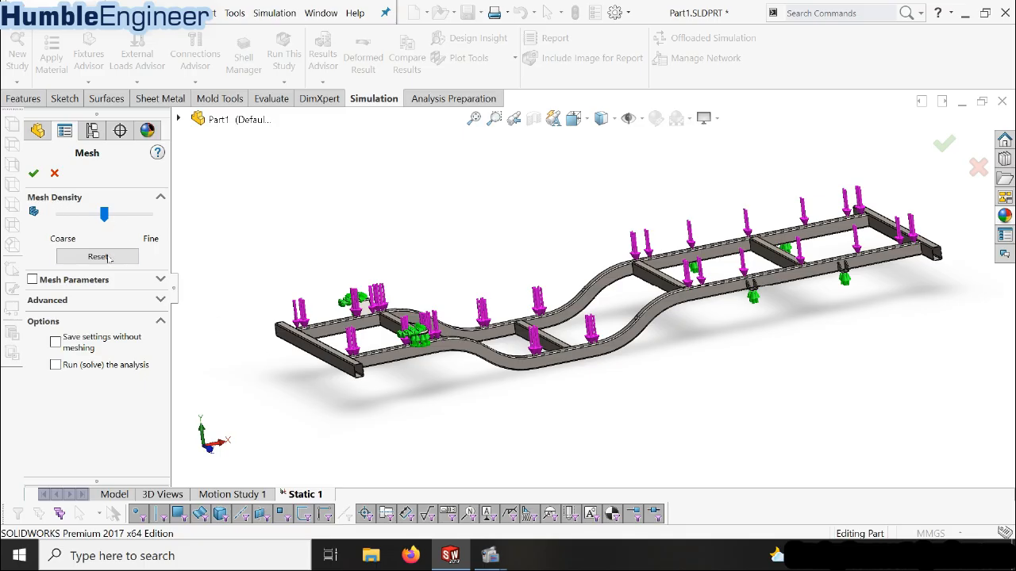
click(33, 279)
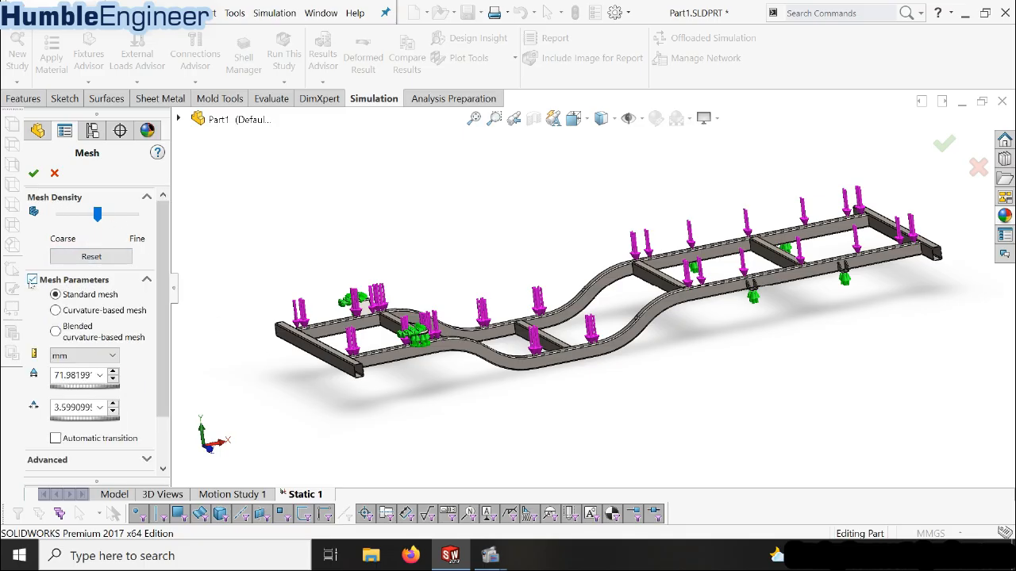
click(55, 310)
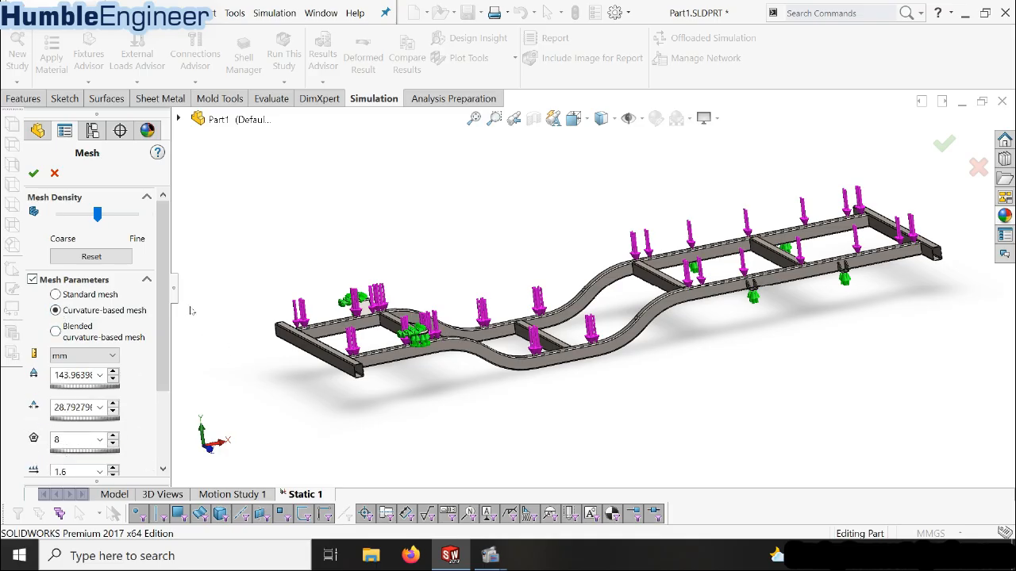
scroll(167, 324, down, 2)
scroll(167, 324, down, 2)
scroll(168, 324, up, 4)
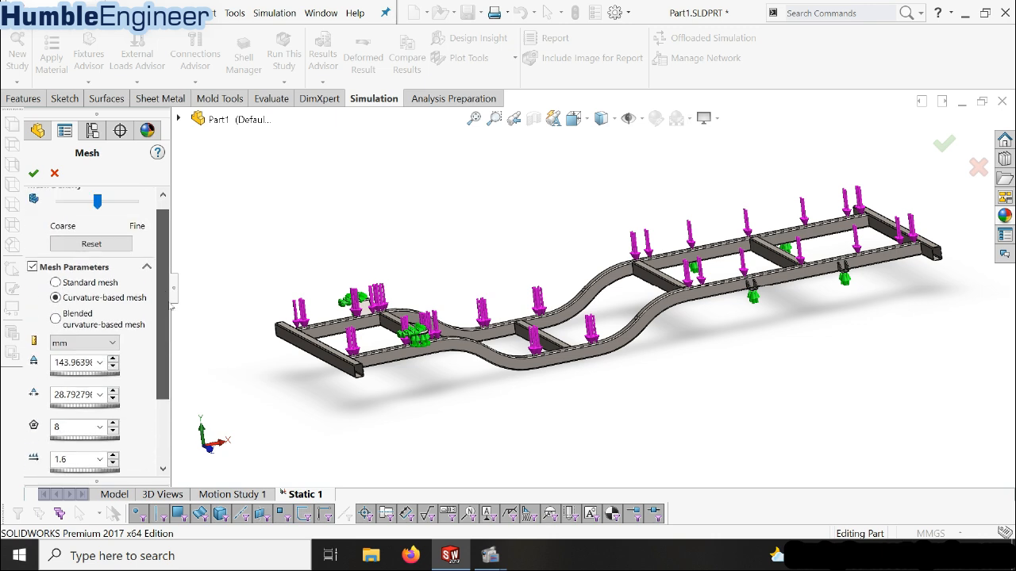
click(33, 173)
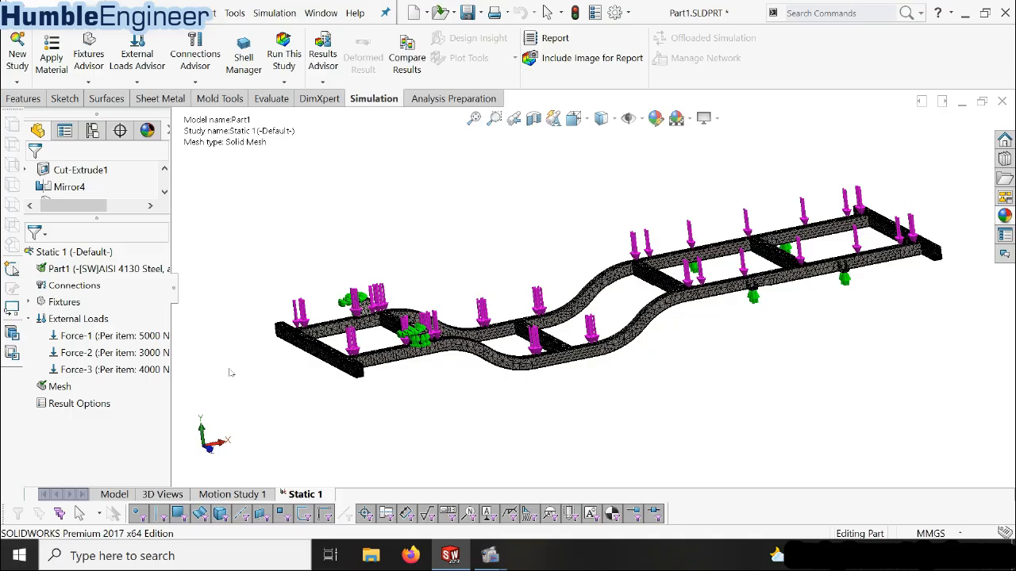
scroll(549, 311, down, 5)
middle_drag(572, 375, 560, 451)
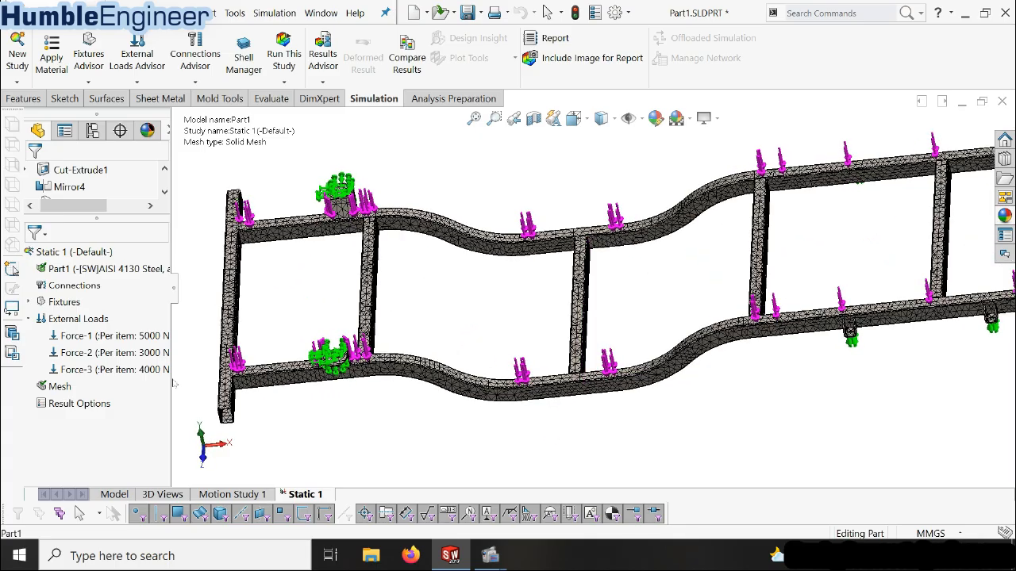
right_click(56, 387)
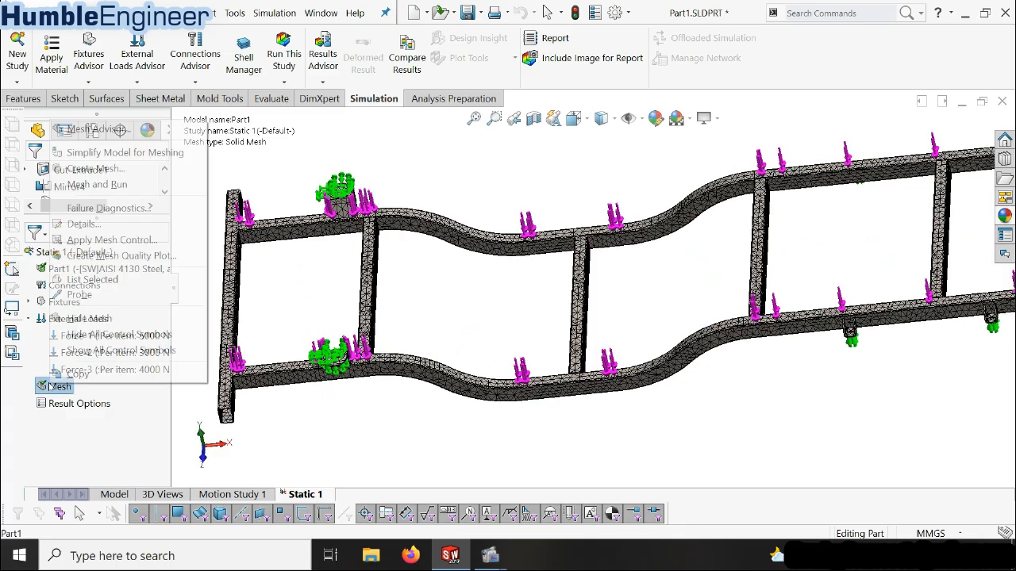
click(123, 168)
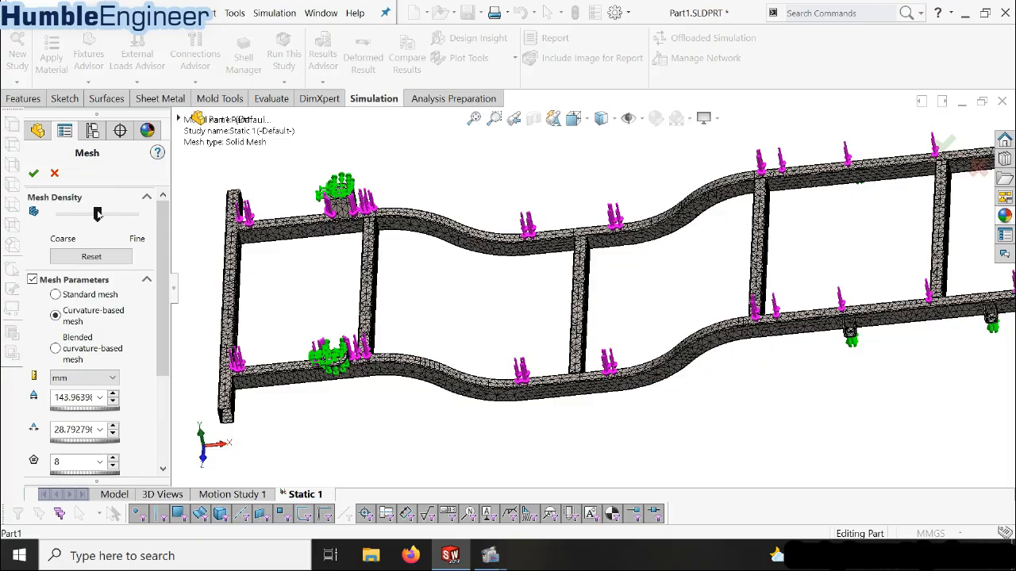
drag(96, 213, 134, 212)
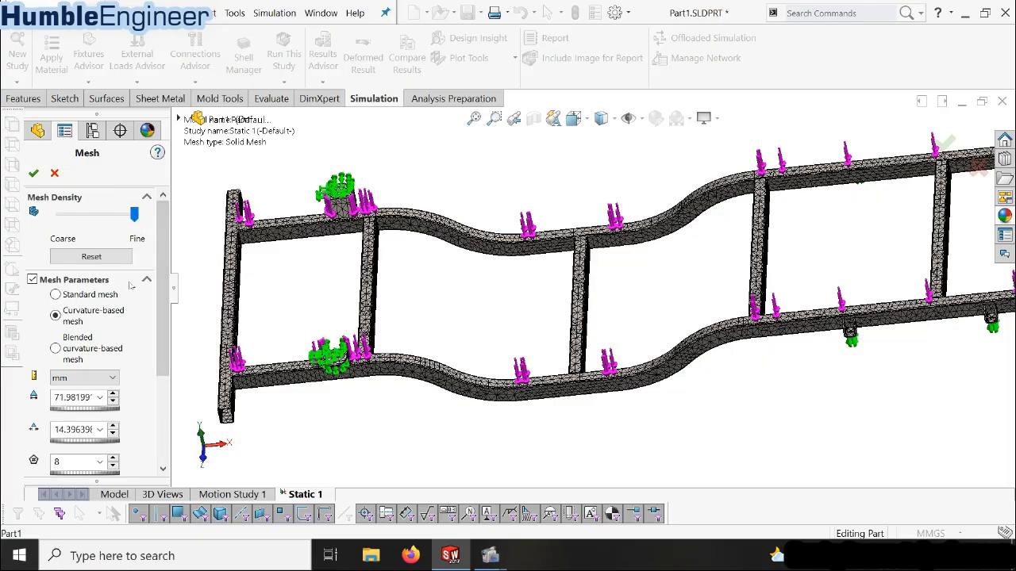
click(113, 401)
click(113, 402)
click(113, 402)
click(113, 401)
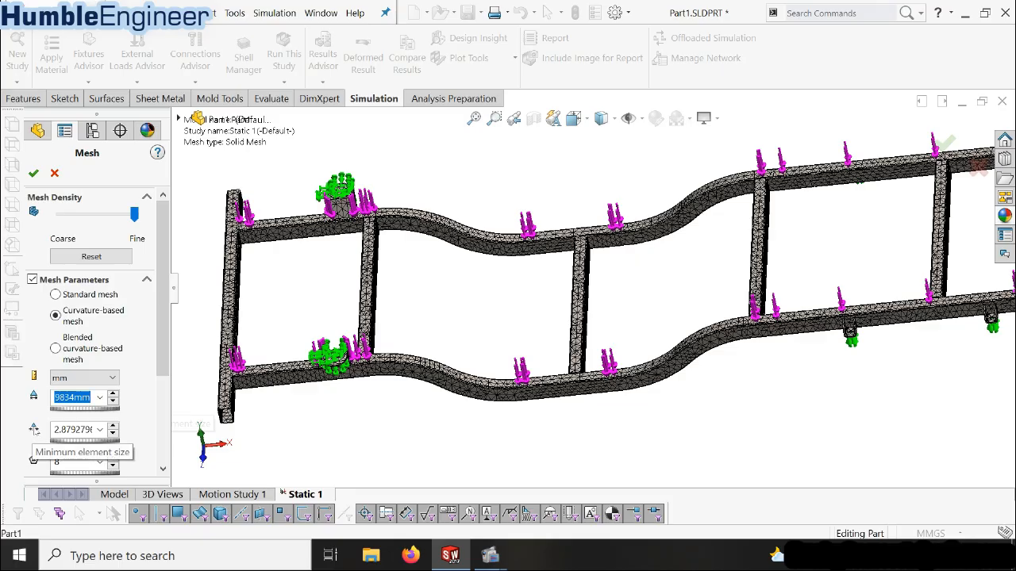
key(Tab)
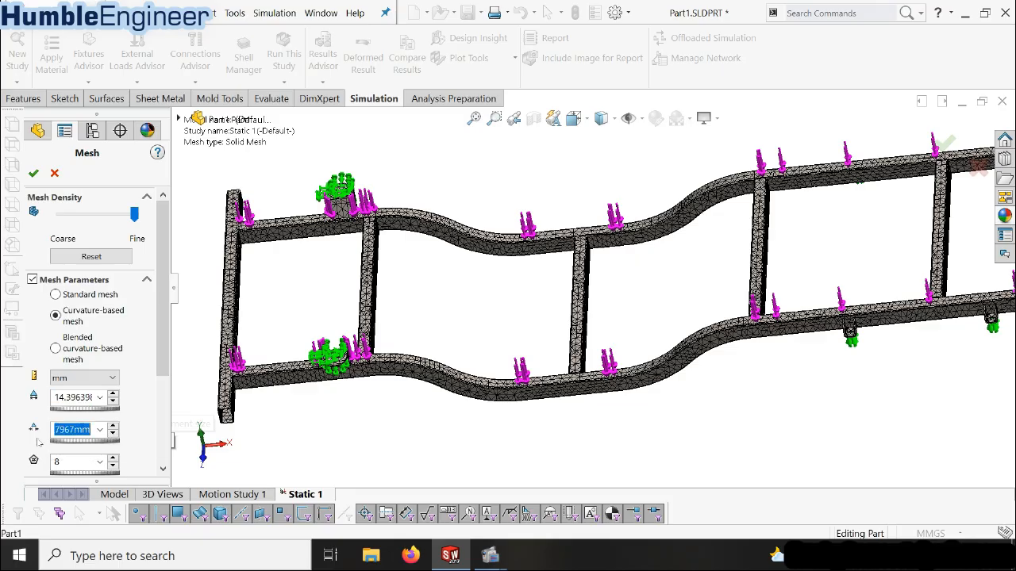
drag(62, 429, 31, 430)
click(70, 397)
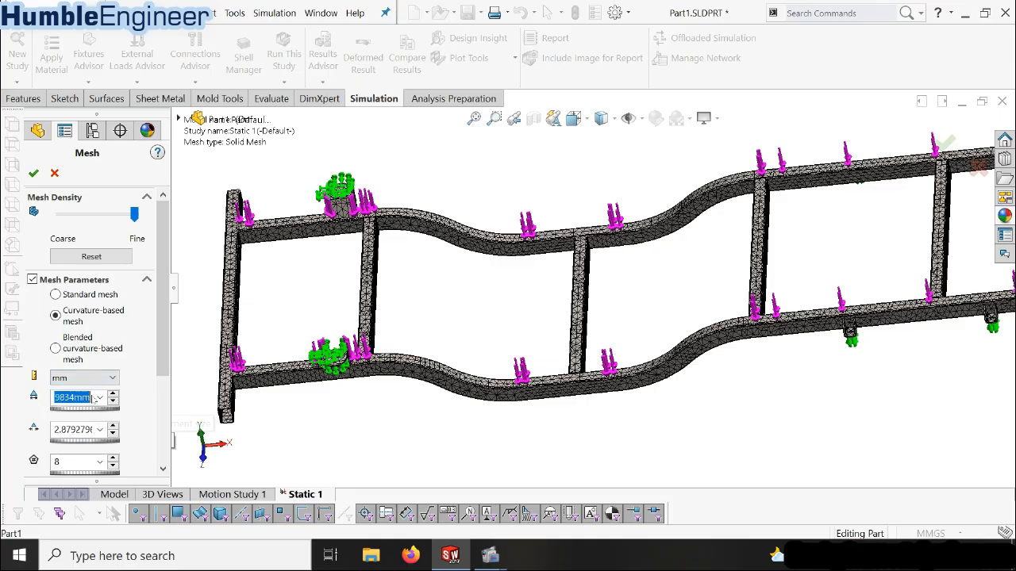
mouse_move(162, 338)
mouse_down()
mouse_move(162, 425)
mouse_move(165, 338)
mouse_up()
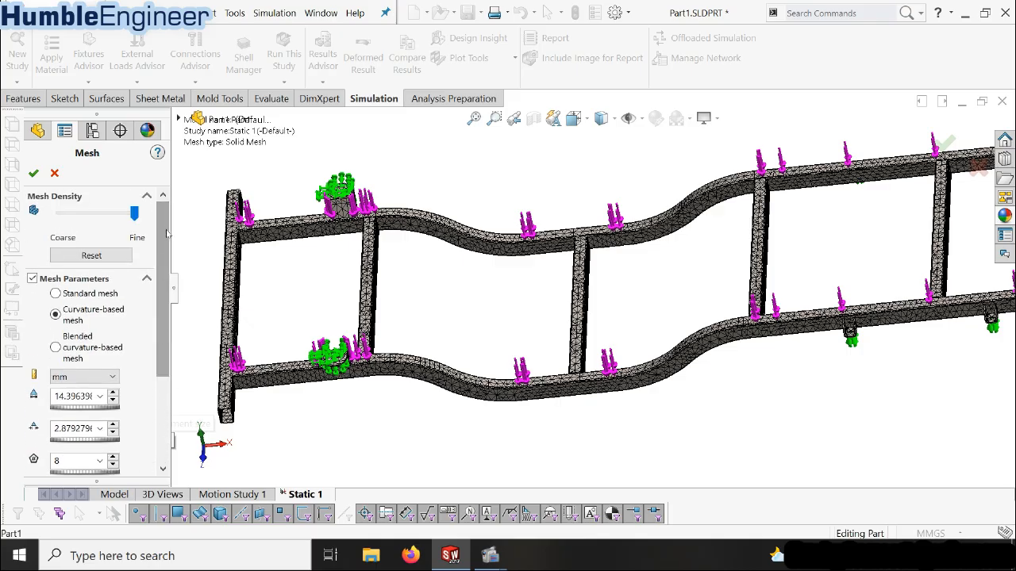
click(57, 176)
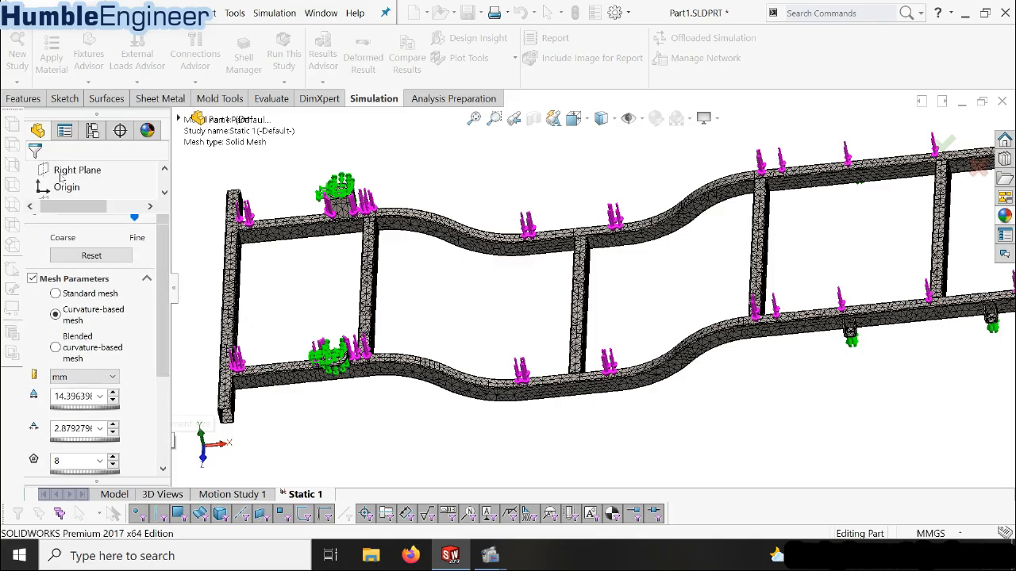
Inspect the mesh elements up close along the curved side rail and at its cross-member joint
middle_drag(429, 410, 633, 377)
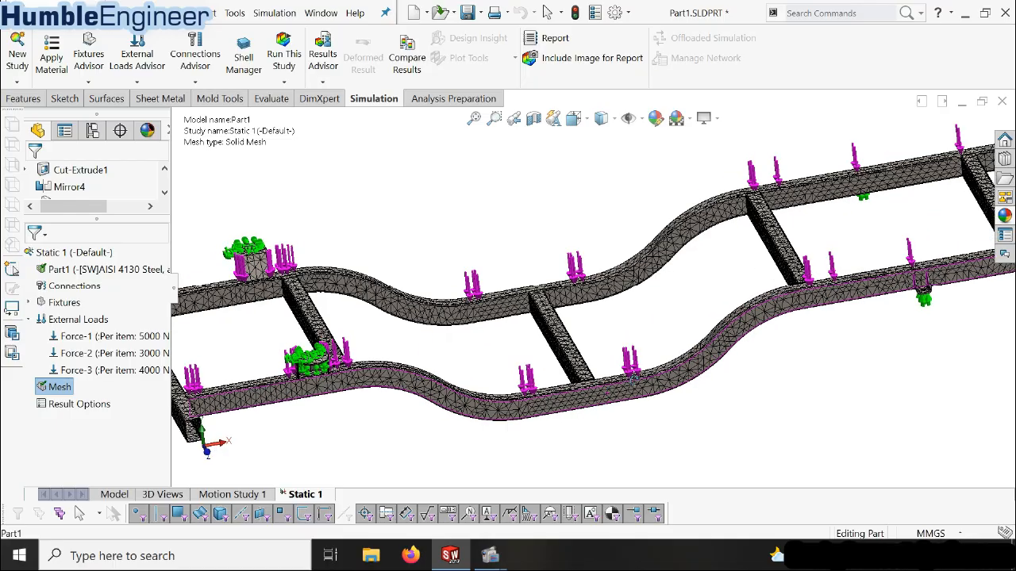
scroll(793, 287, down, 5)
middle_drag(707, 292, 750, 324)
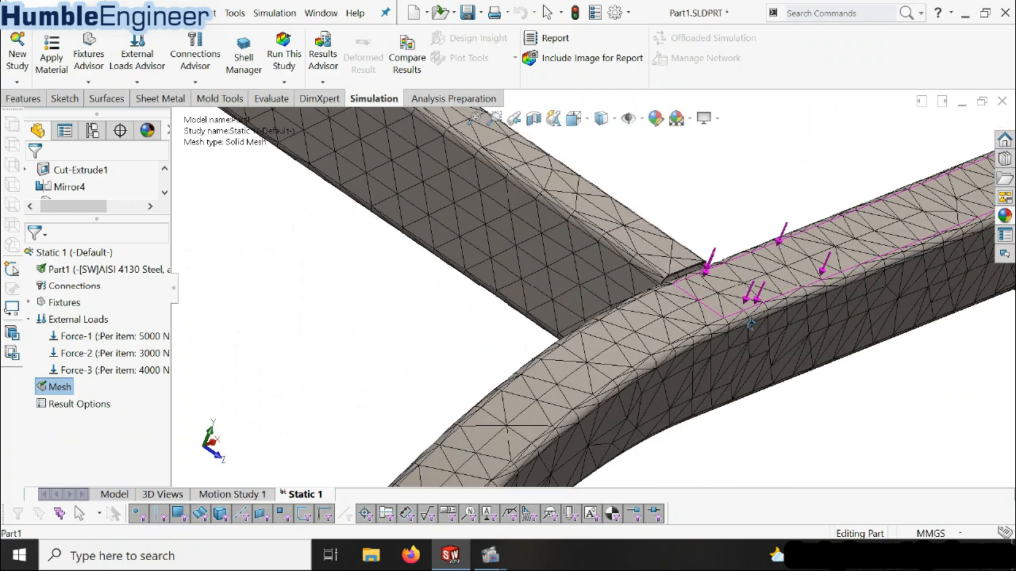
Inspect the mesh along the straight side rail, around its roller-supported brackets and at the end cross-member joint
scroll(750, 324, up, 6)
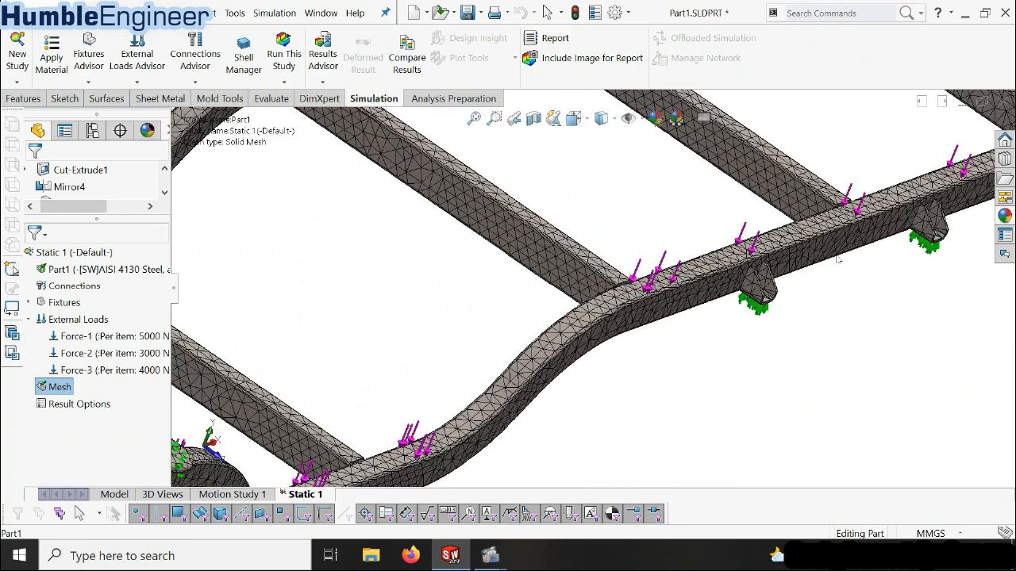
scroll(837, 259, up, 3)
scroll(901, 206, down, 5)
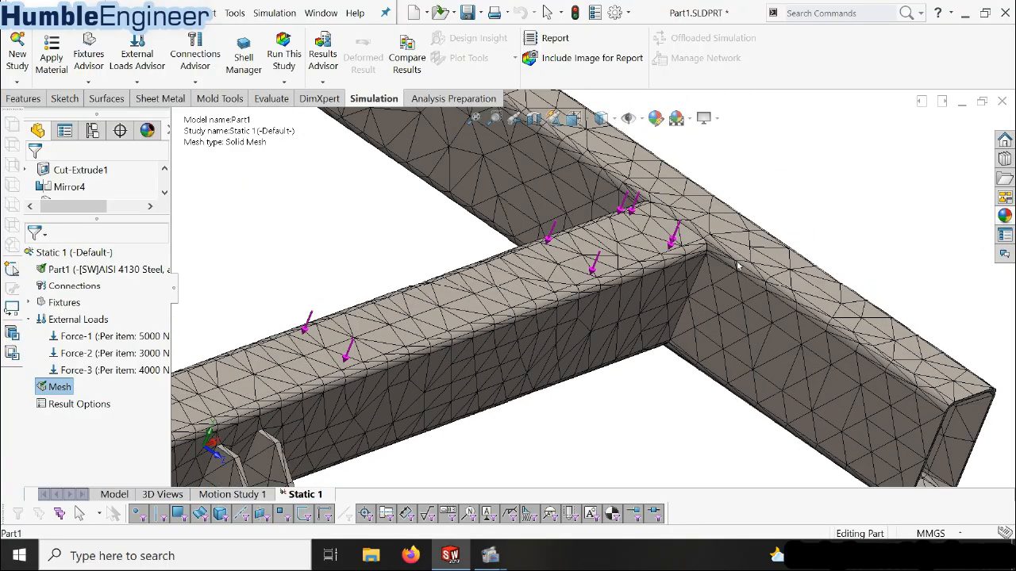
scroll(738, 268, down, 2)
scroll(738, 269, up, 4)
scroll(738, 268, up, 2)
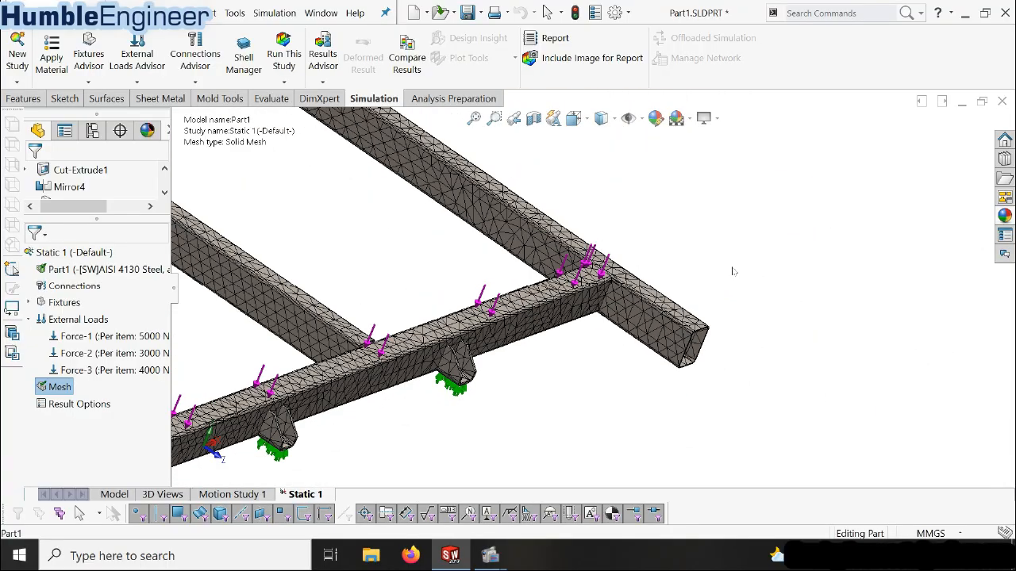
scroll(409, 334, down, 1)
scroll(722, 267, up, 5)
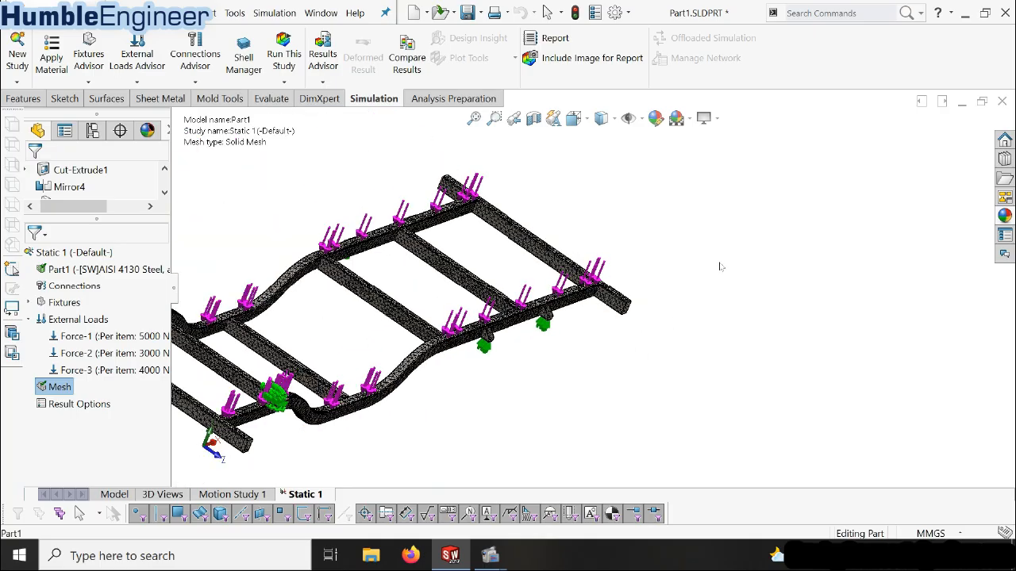
Examine the mesh at the opposite end of the frame, around the fixed mounts, curved side rails and open-ended cross-member
middle_drag(416, 331, 377, 295)
scroll(379, 294, up, 2)
scroll(385, 292, up, 1)
scroll(390, 293, down, 1)
scroll(464, 294, down, 4)
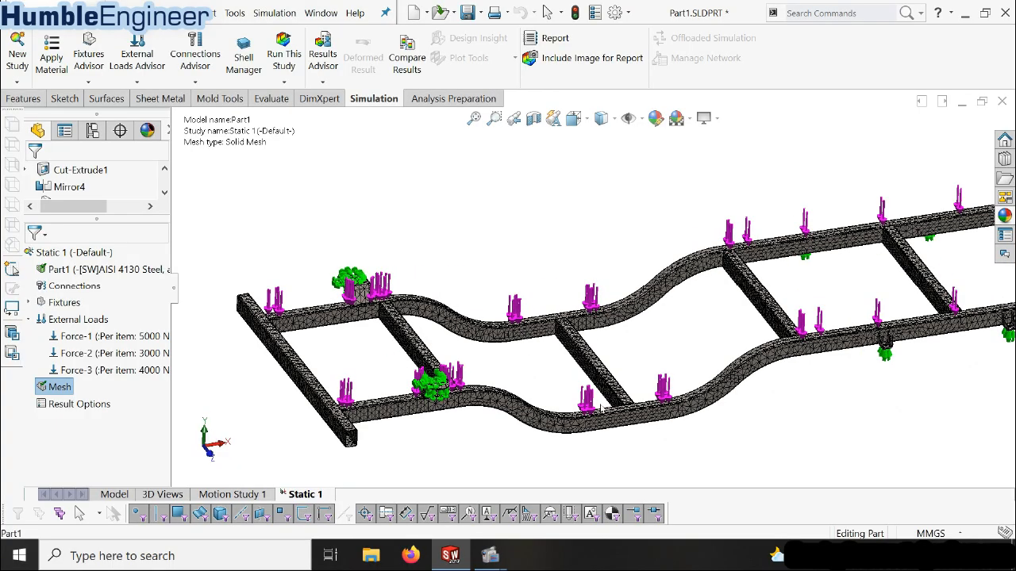
scroll(458, 396, down, 3)
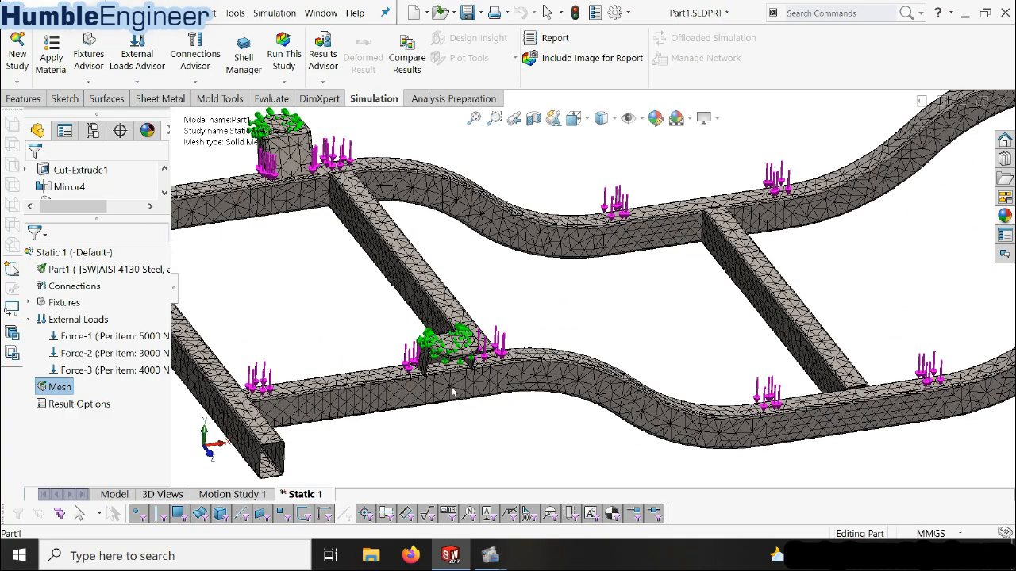
scroll(469, 388, up, 2)
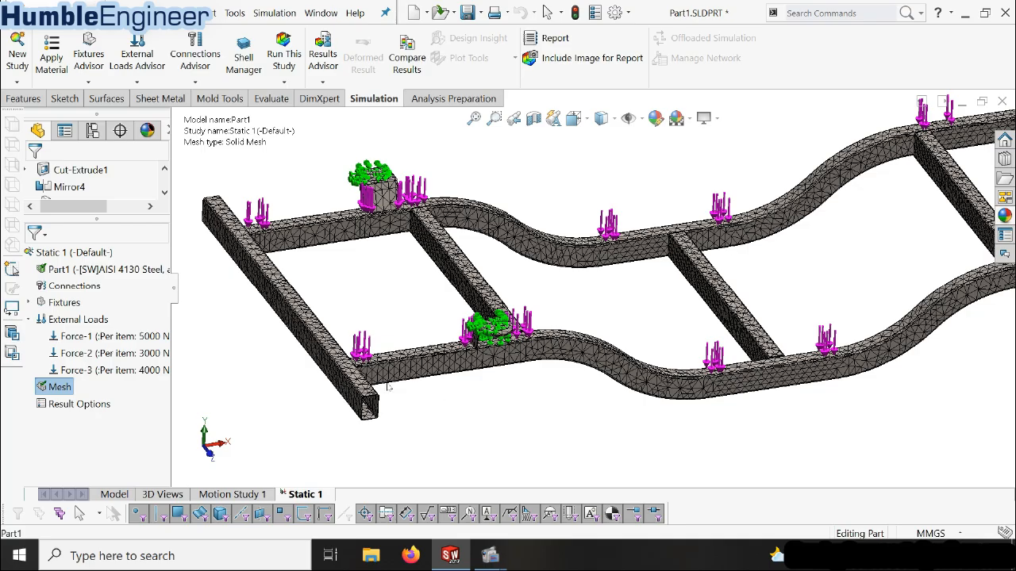
scroll(421, 368, up, 3)
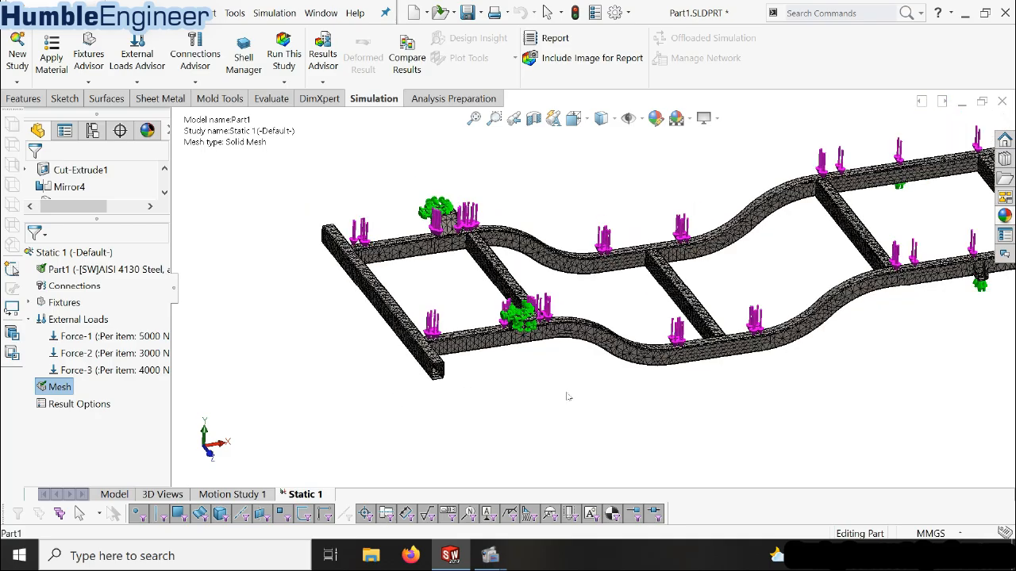
ctrl+middle_drag(573, 404, 578, 388)
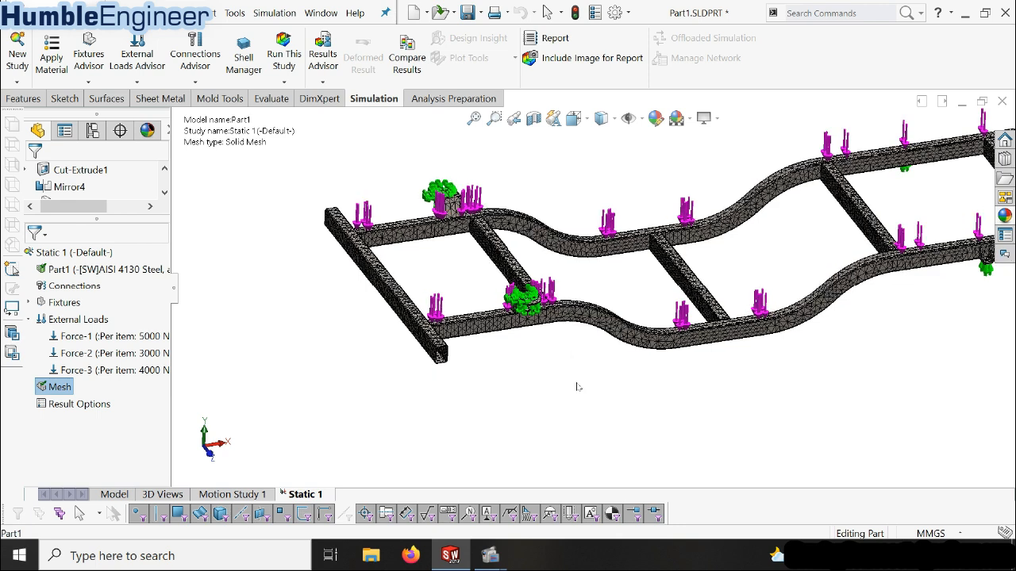
scroll(578, 386, down, 4)
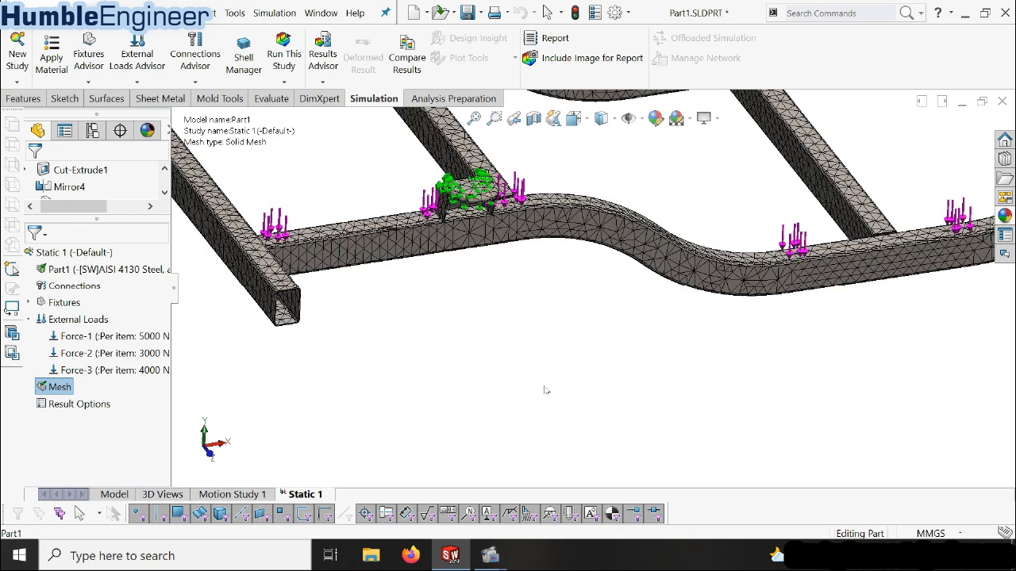
scroll(558, 375, up, 2)
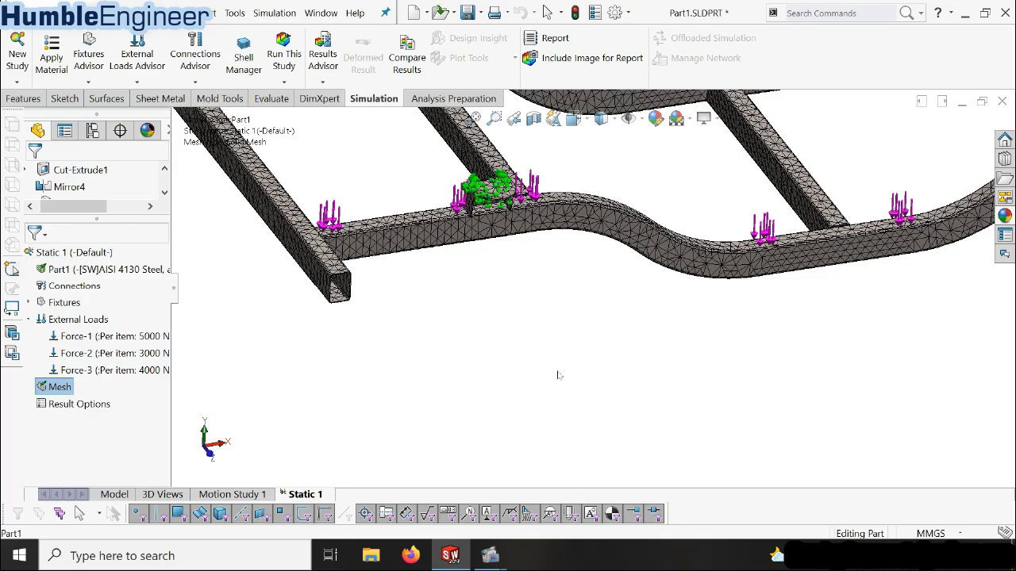
scroll(558, 374, up, 5)
Show the whole frame in trimetric view, highlight the 5000 N force's location and list the study's fixtures
key(space)
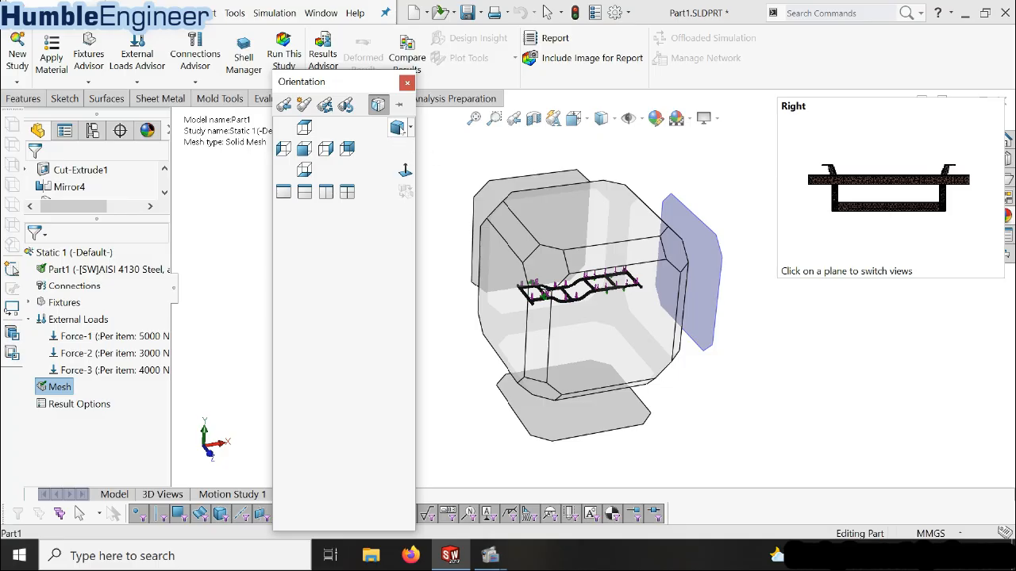
click(400, 129)
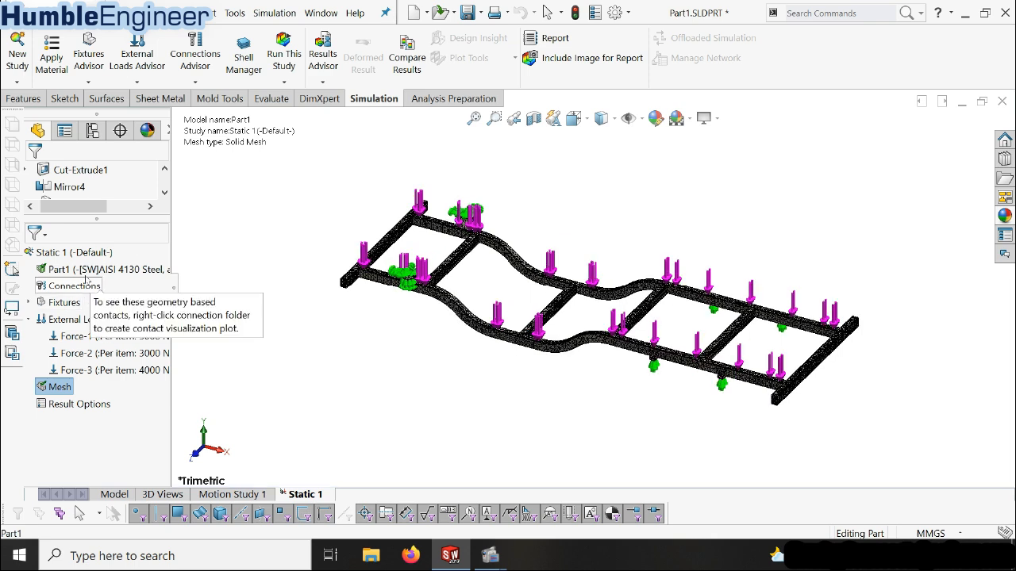
click(84, 337)
click(30, 303)
click(30, 303)
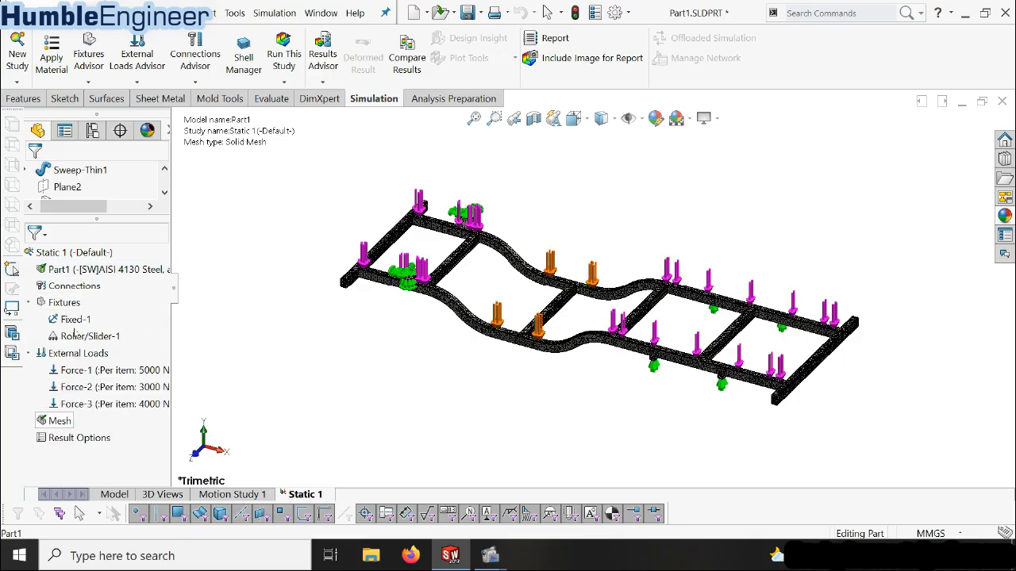
Run the Static 1 study on the meshed frame with its defined fixtures and forces
click(67, 254)
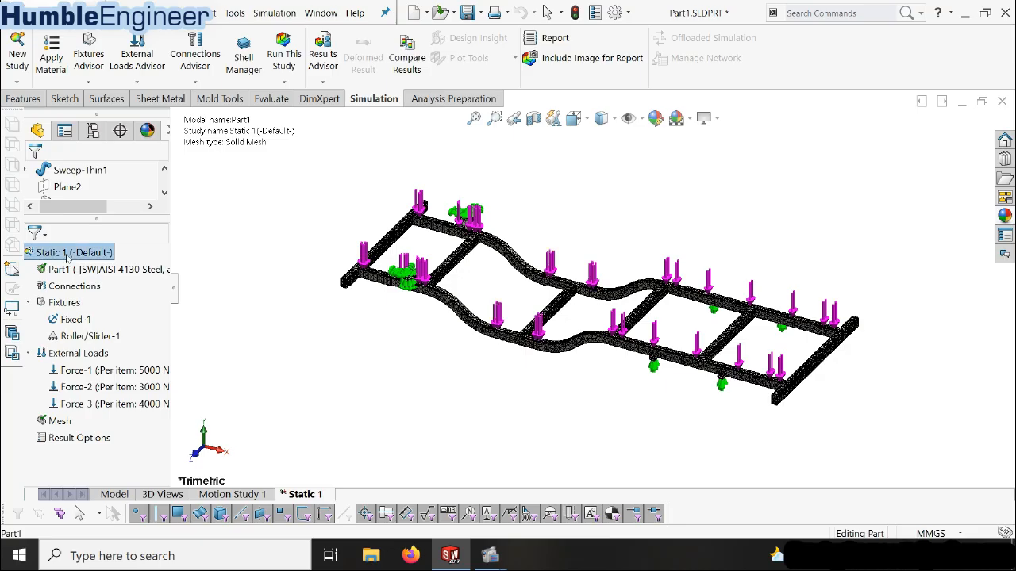
right_click(67, 255)
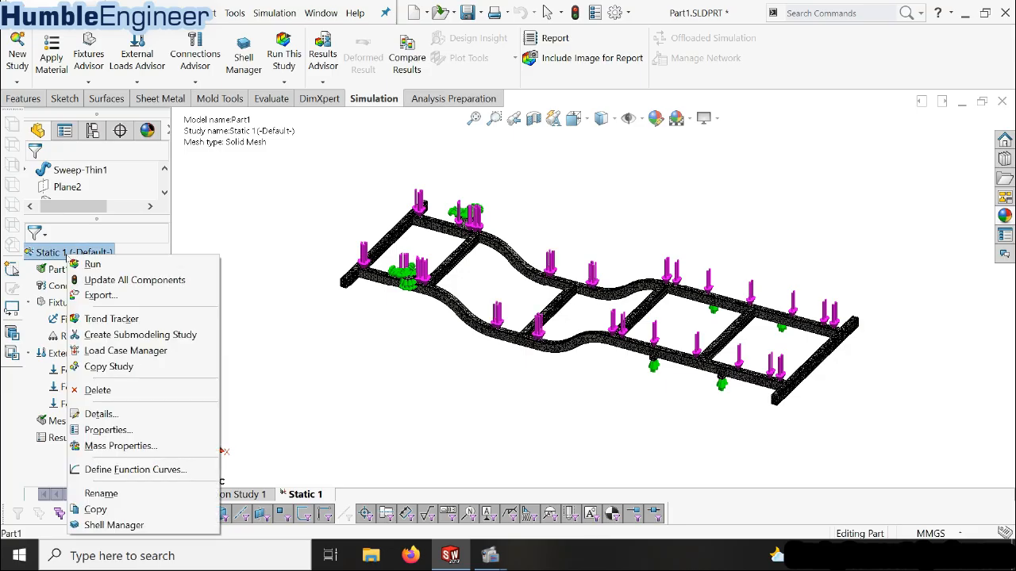
click(89, 264)
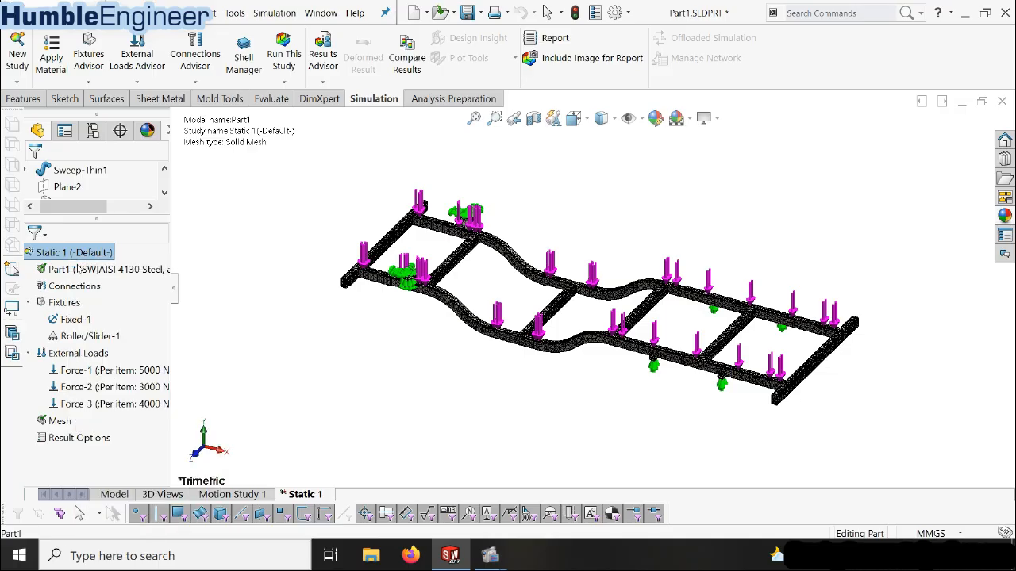
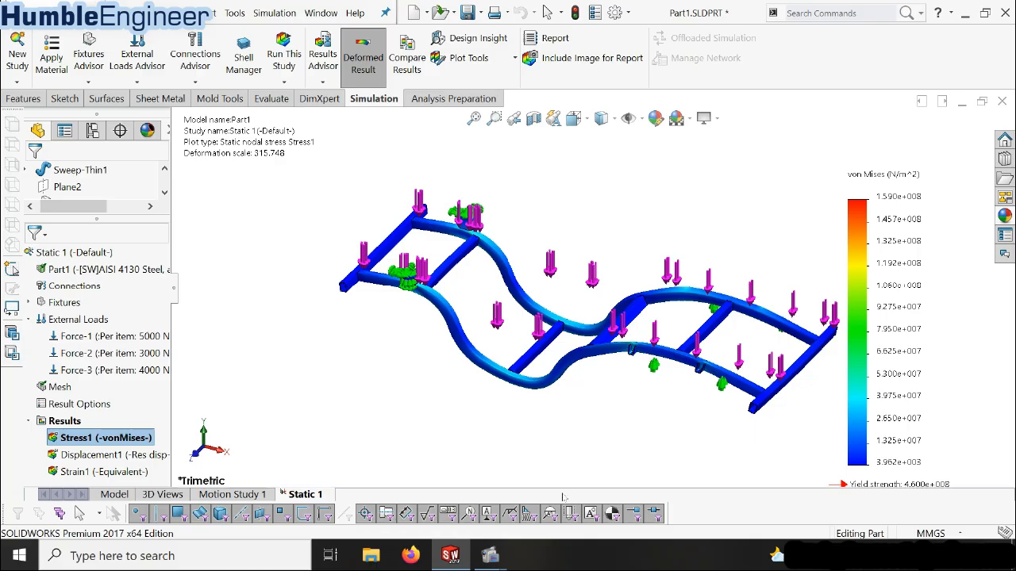
Examine the von Mises stress plot across the deformed frame and look over the study's listed stress, displacement and strain results
scroll(832, 322, down, 2)
scroll(688, 314, up, 4)
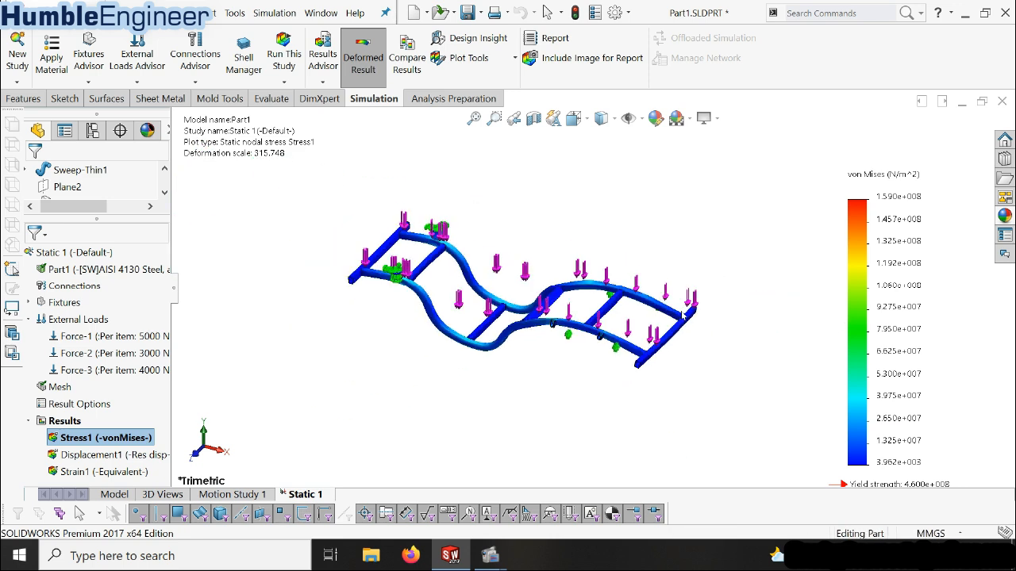
scroll(579, 290, down, 2)
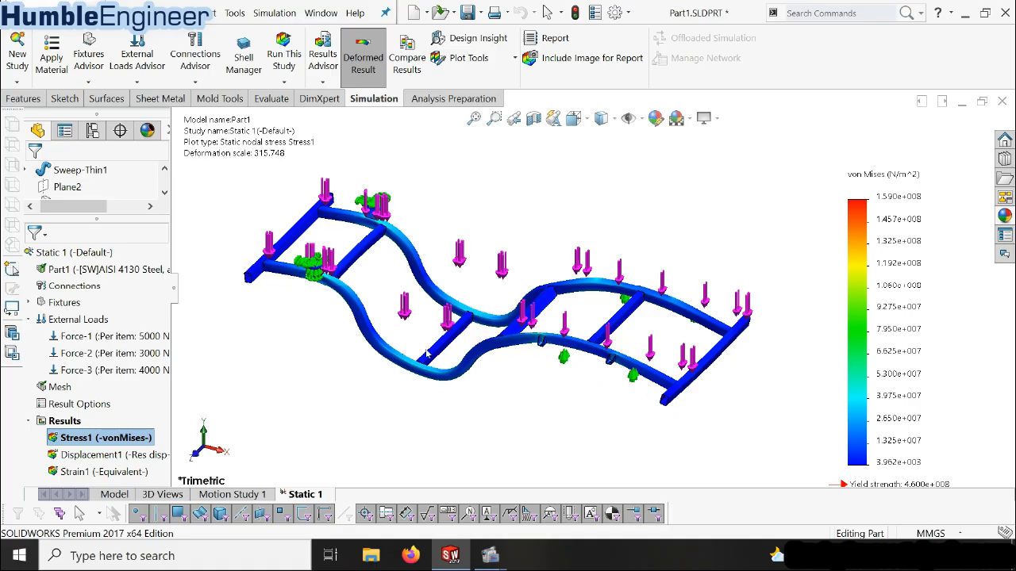
scroll(384, 257, down, 2)
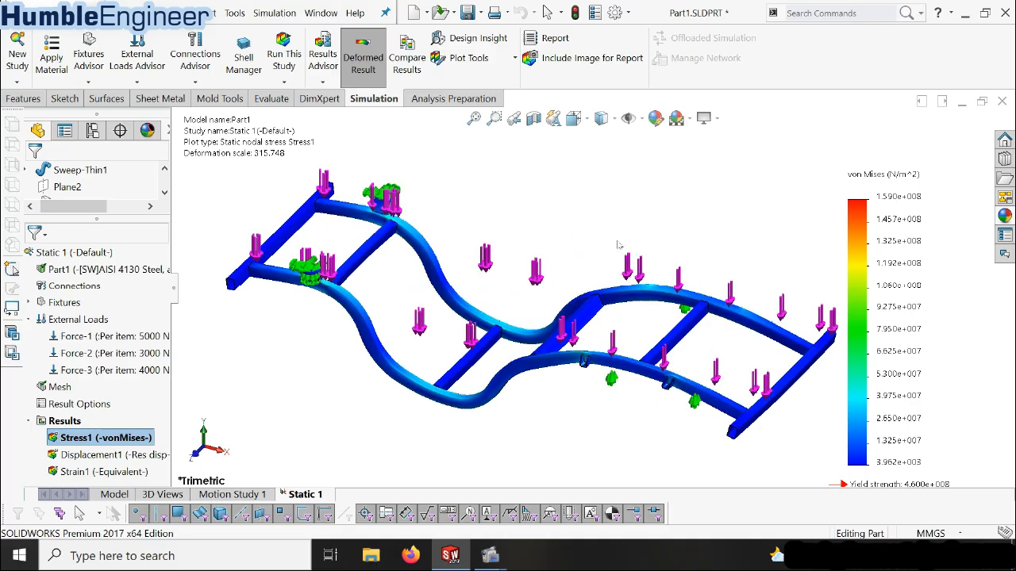
scroll(622, 245, up, 1)
scroll(665, 286, down, 1)
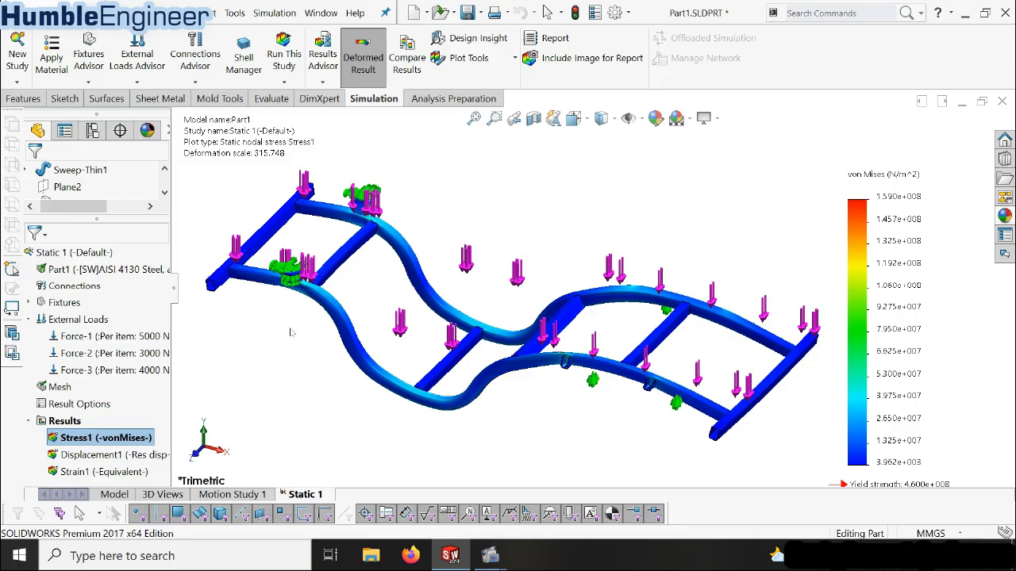
right_click(140, 445)
click(323, 464)
click(111, 453)
click(95, 471)
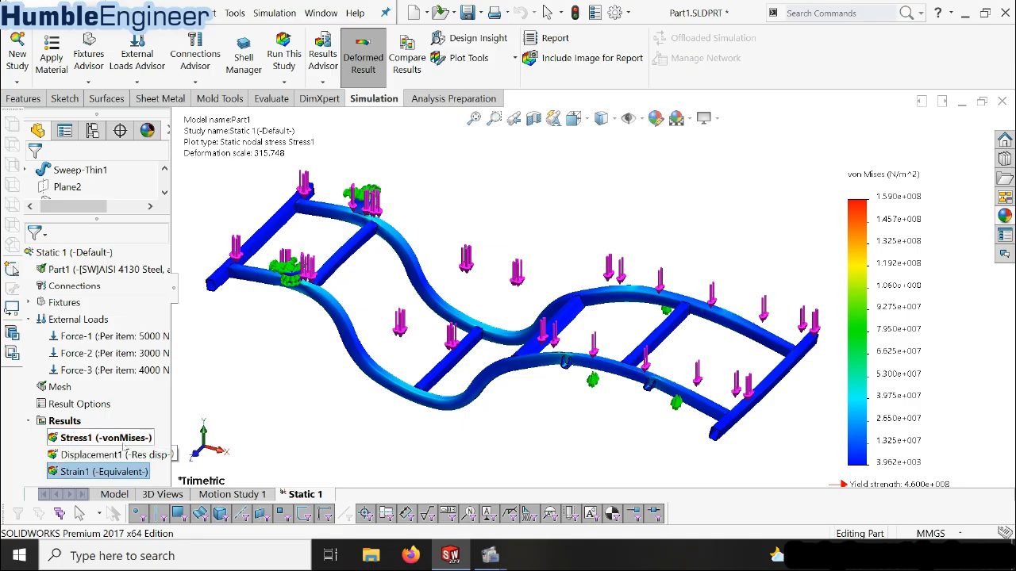
click(123, 444)
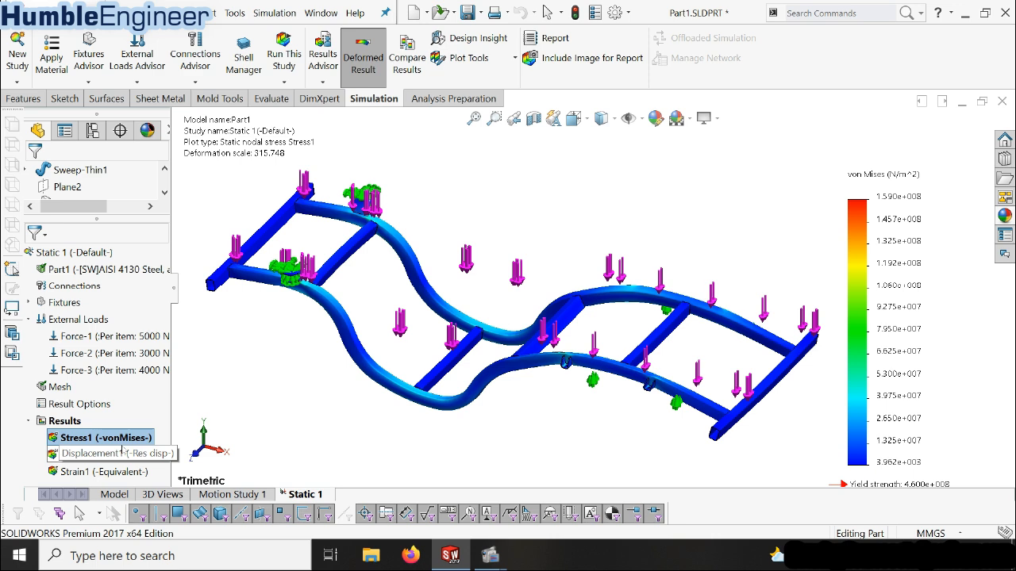
Edit the von Mises stress plot's definition and set its units to N/mm^2 (MPa)
right_click(129, 438)
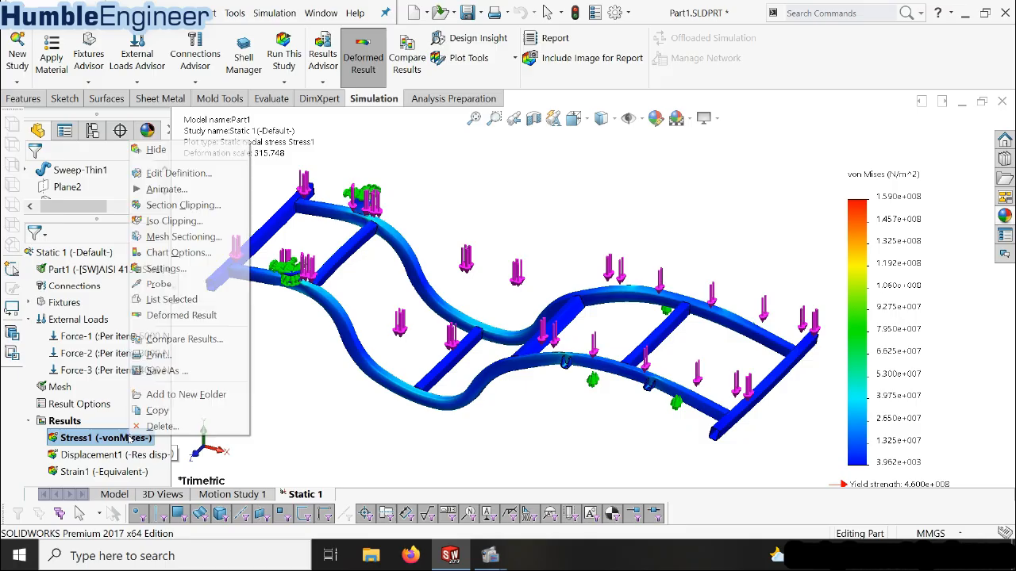
click(207, 176)
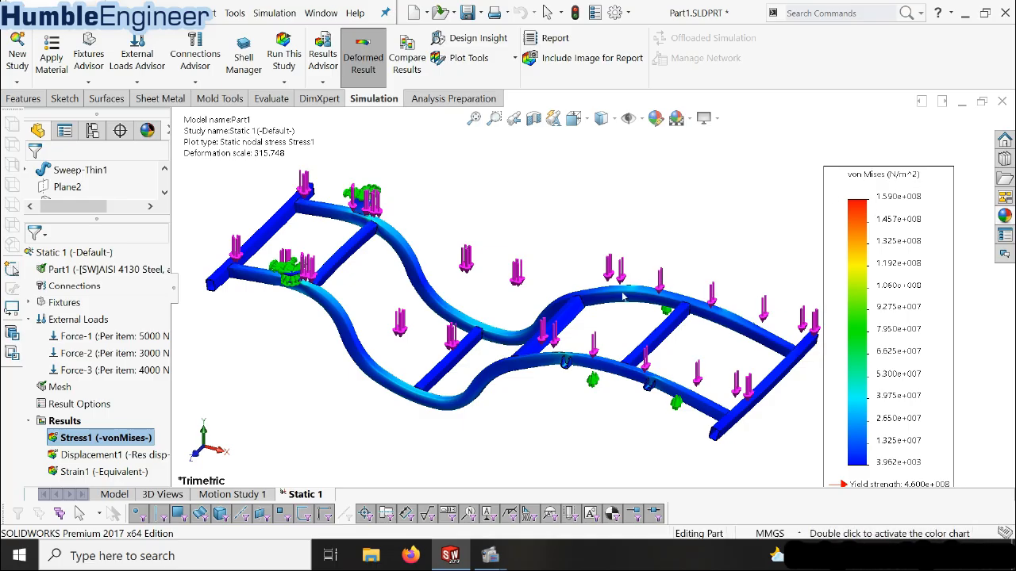
right_click(120, 440)
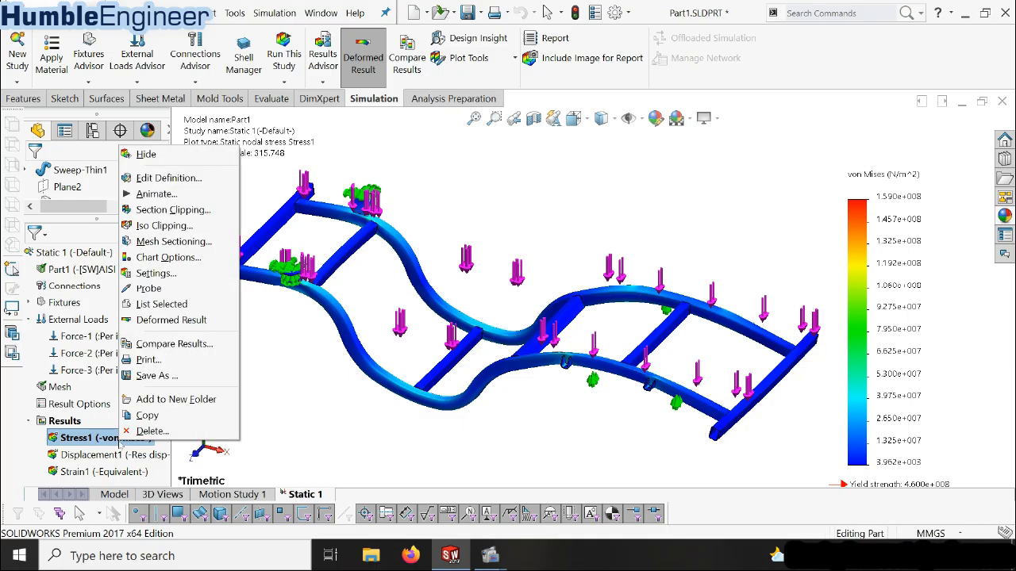
click(161, 179)
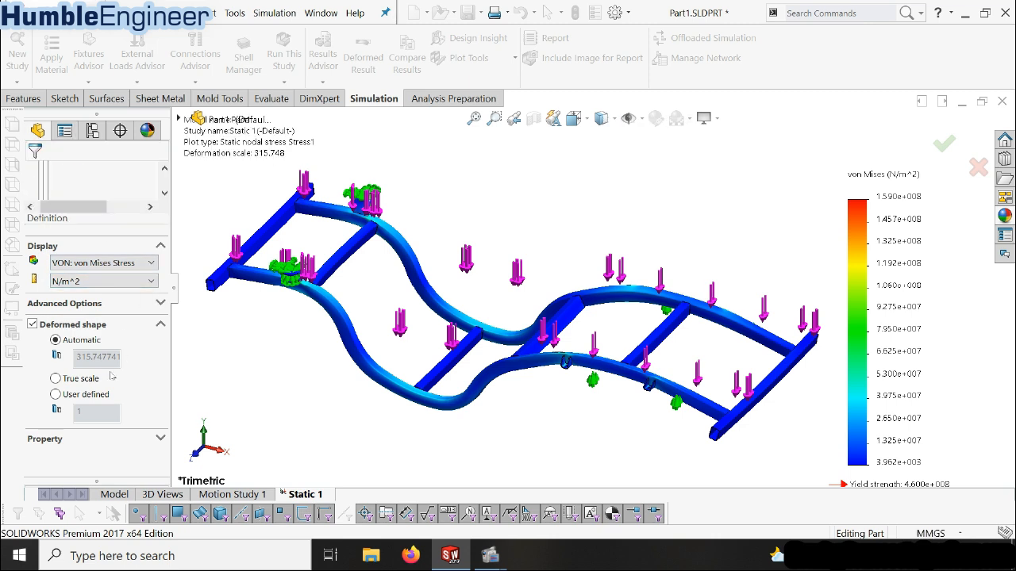
right_click(122, 439)
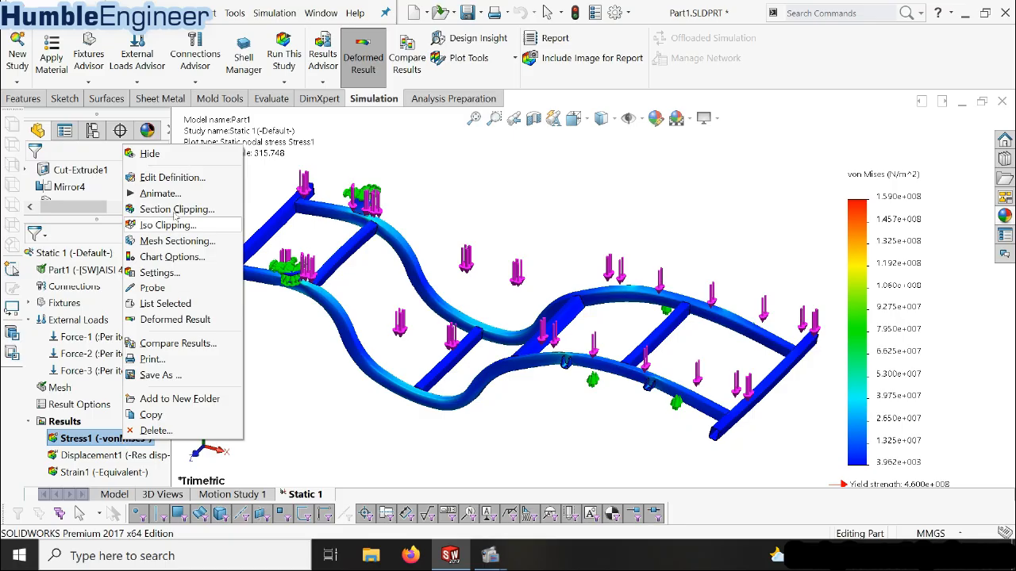
click(165, 177)
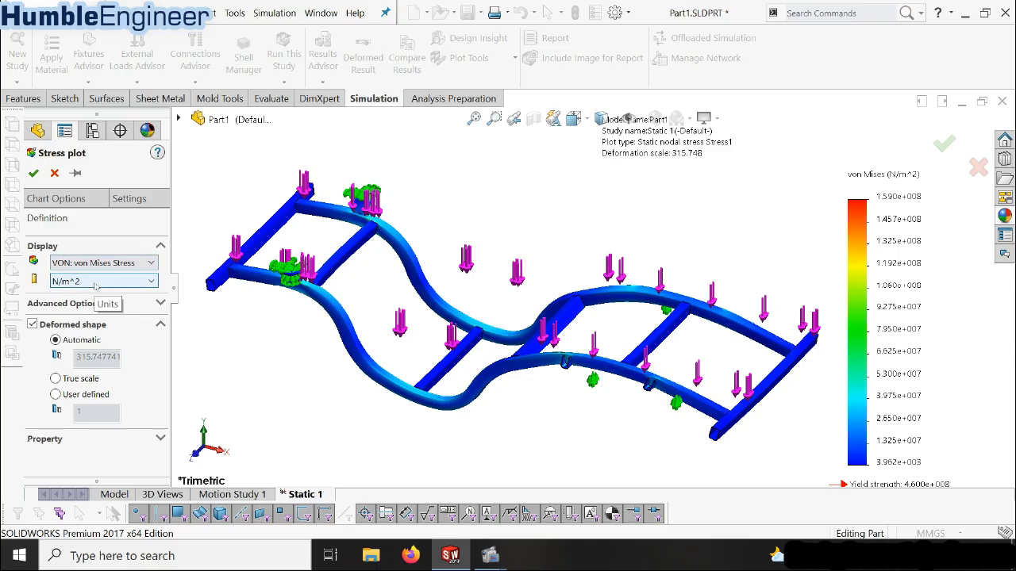
click(95, 284)
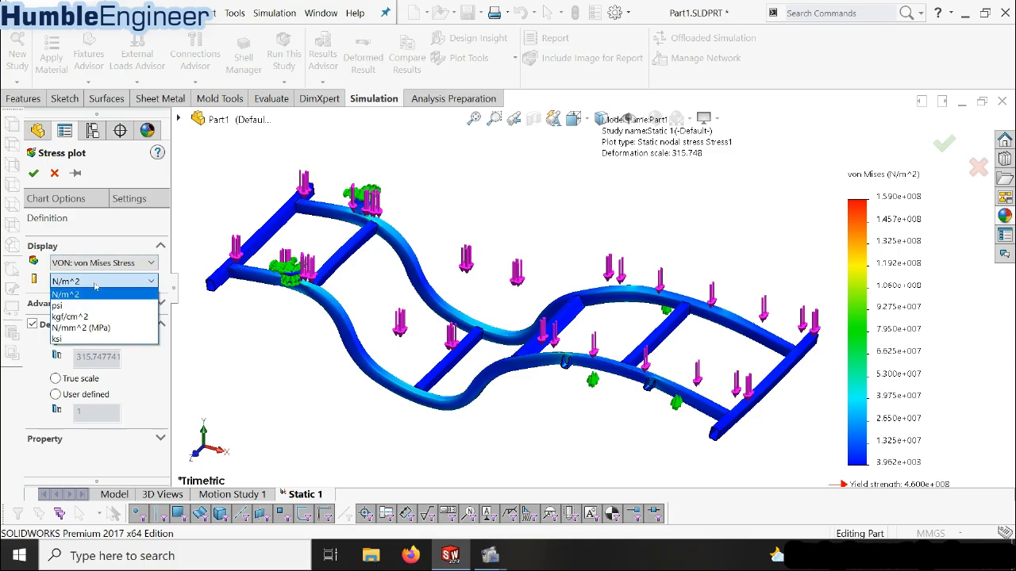
click(100, 328)
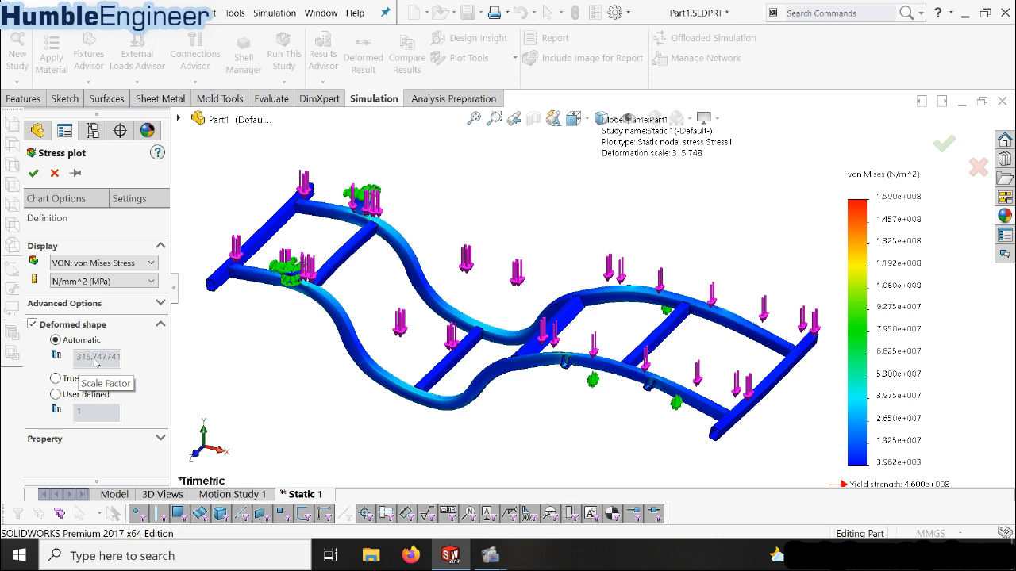
Give the stress plot's deformed shape a user-defined scale factor of 20
click(71, 379)
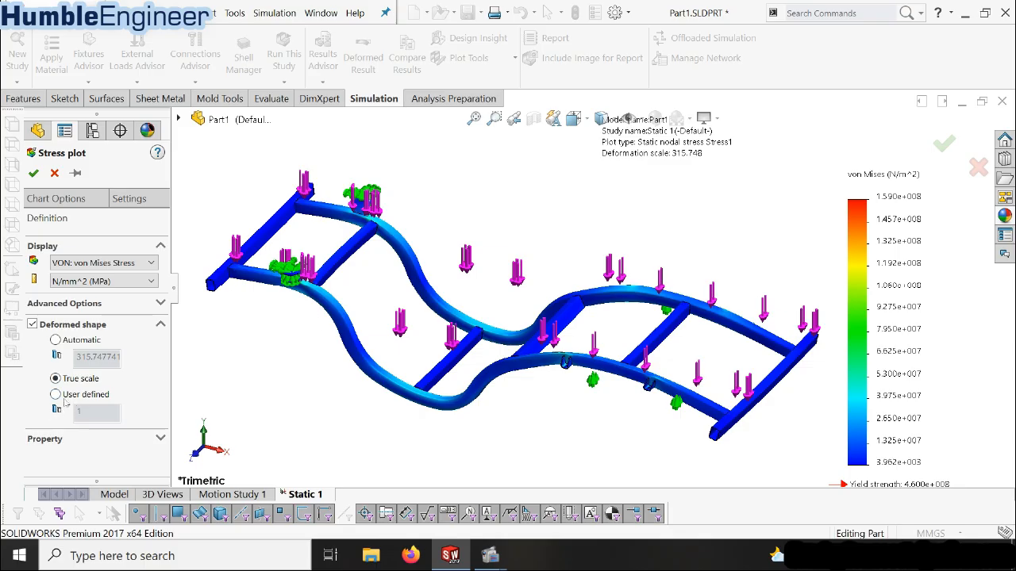
click(55, 395)
click(89, 414)
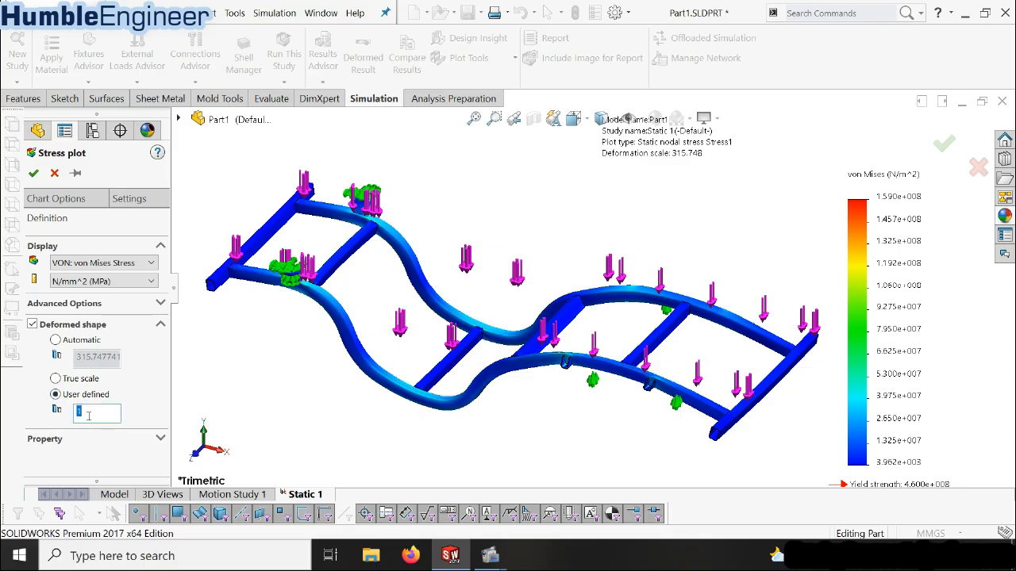
text(1)
Turn on the minimum and maximum annotations in the stress plot's chart options
click(82, 205)
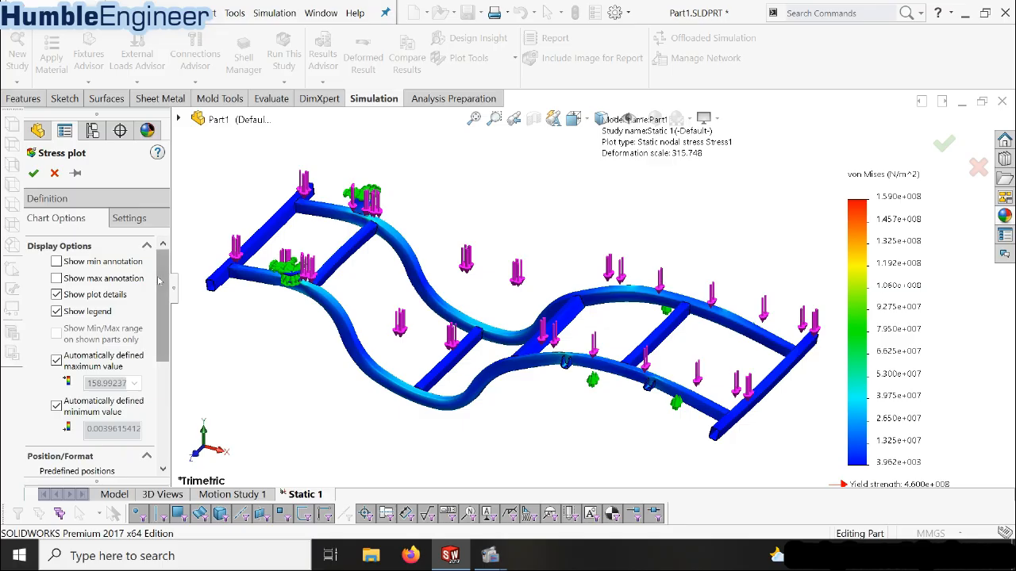
click(92, 264)
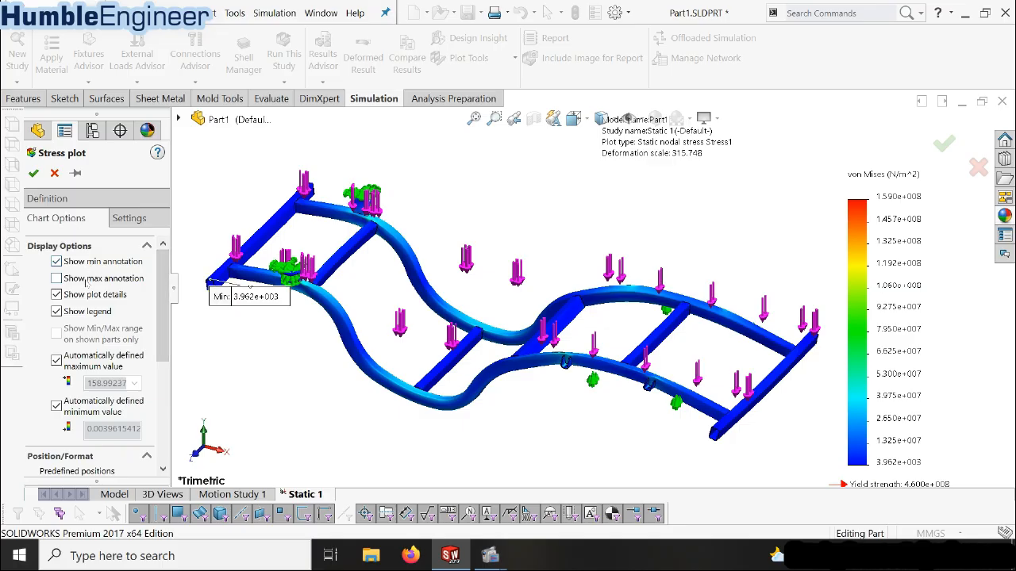
click(91, 279)
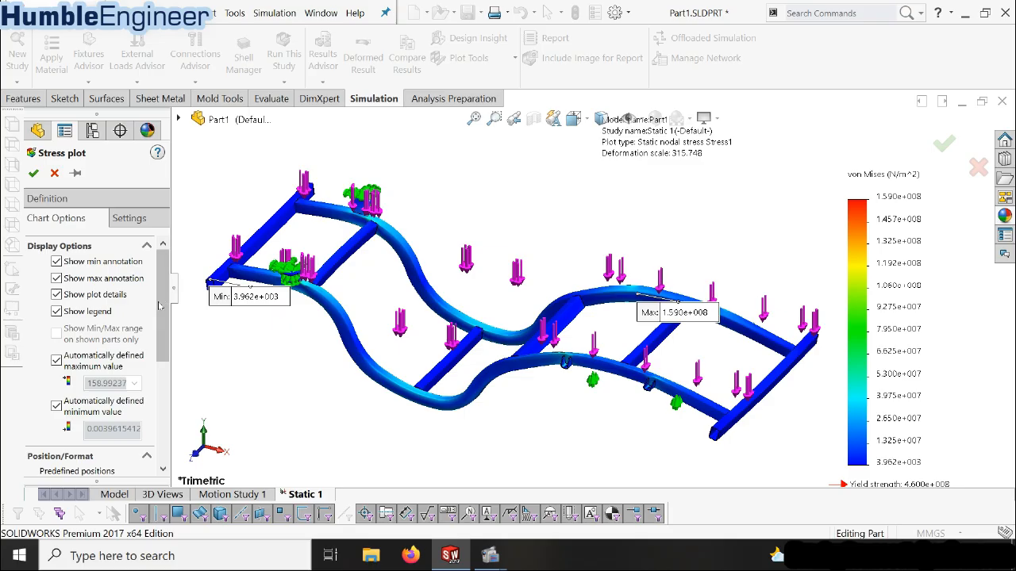
Set the stress chart's number format to floating with 0 decimals and apply the plot definition
scroll(89, 381, down, 5)
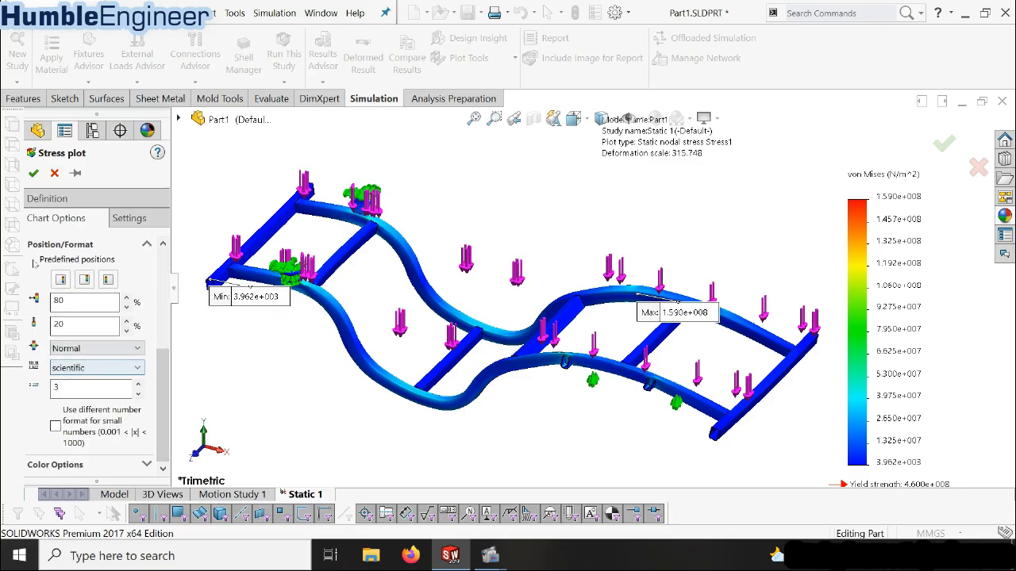
click(71, 368)
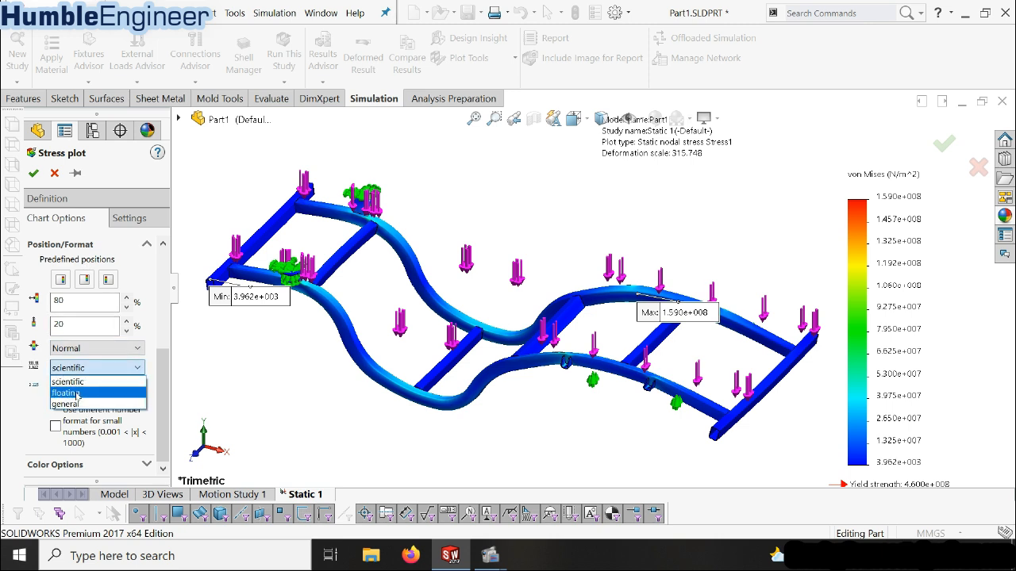
click(79, 393)
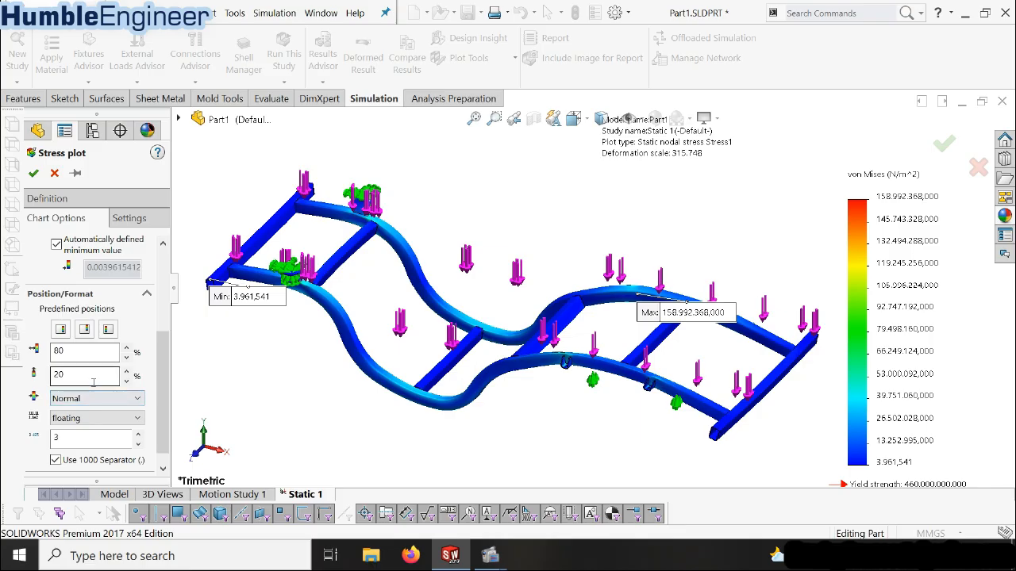
double_click(91, 437)
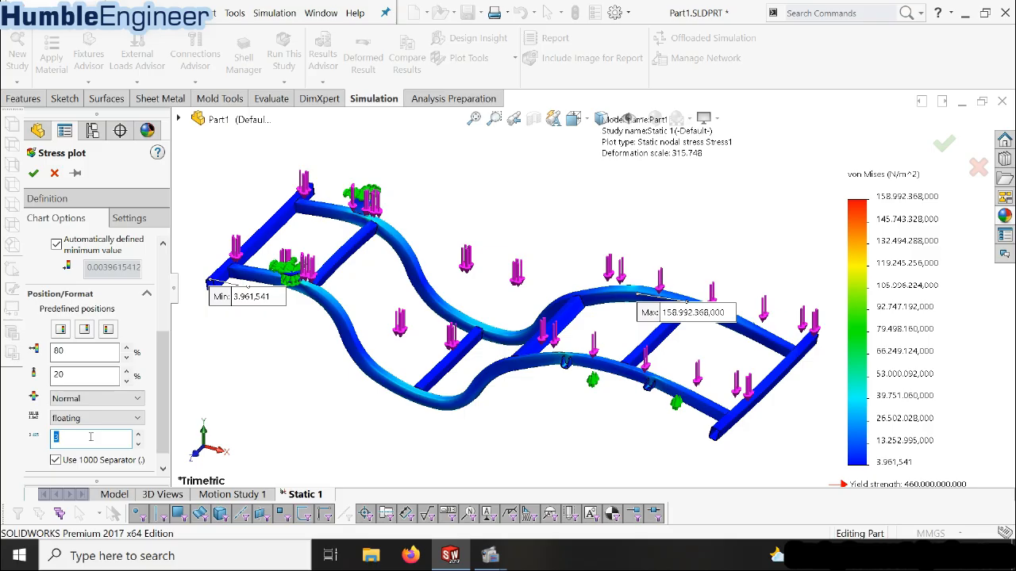
click(98, 377)
drag(165, 350, 163, 306)
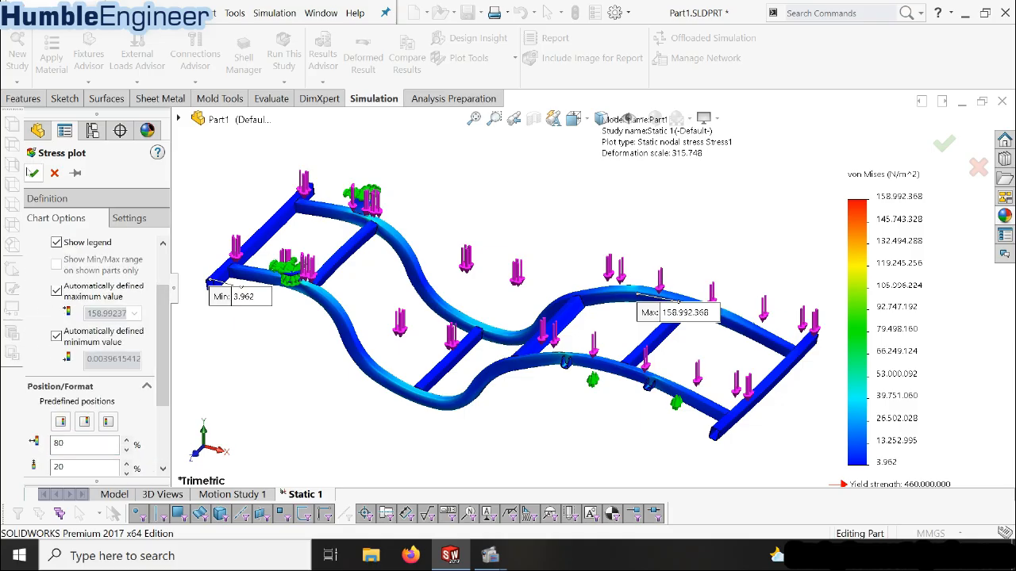
click(33, 175)
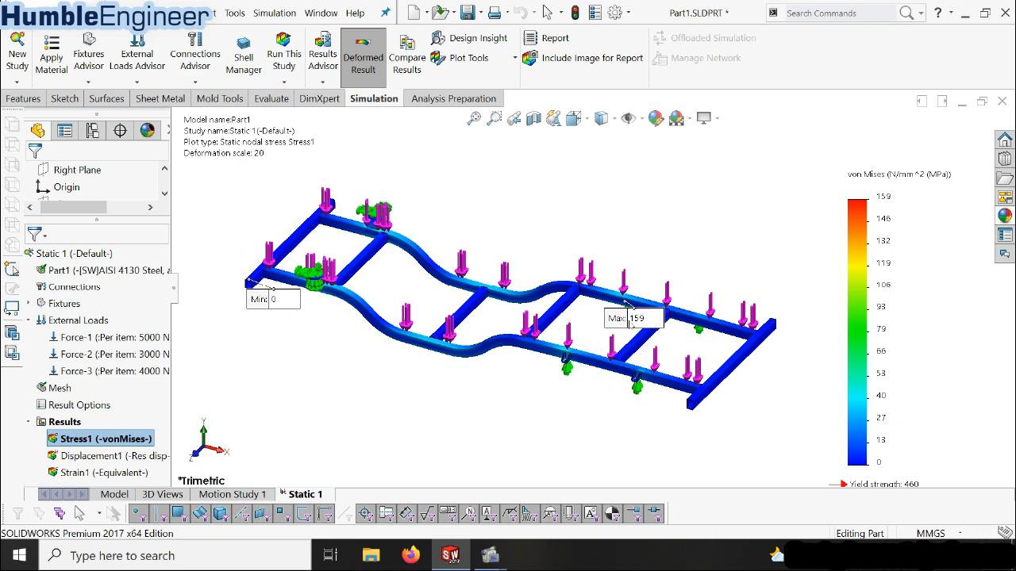
Inspect the updated stress plot from several angles, comparing the annotated maximum stress on the side rail with the AISI 4130 material
middle_drag(636, 353, 535, 280)
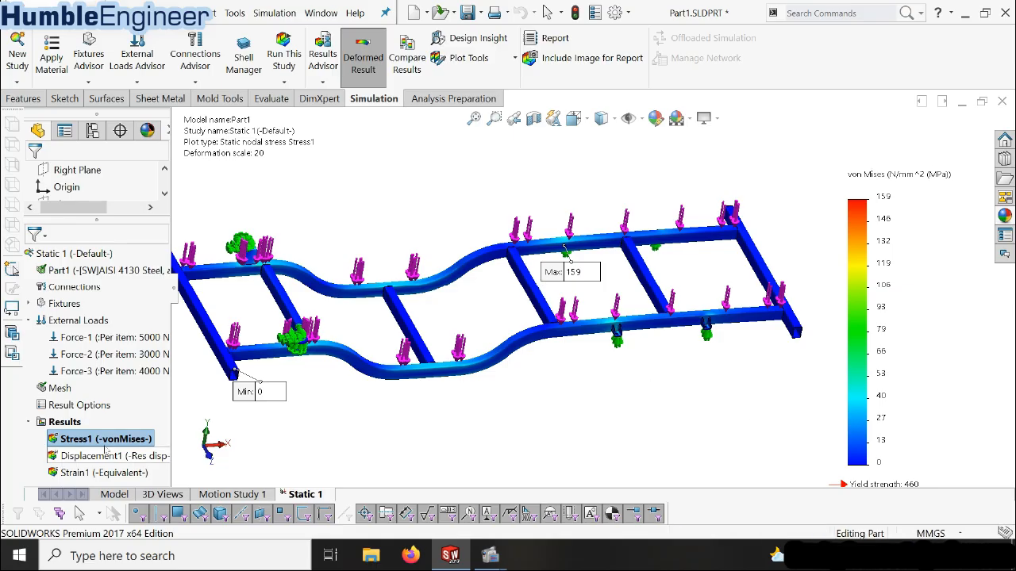
click(111, 271)
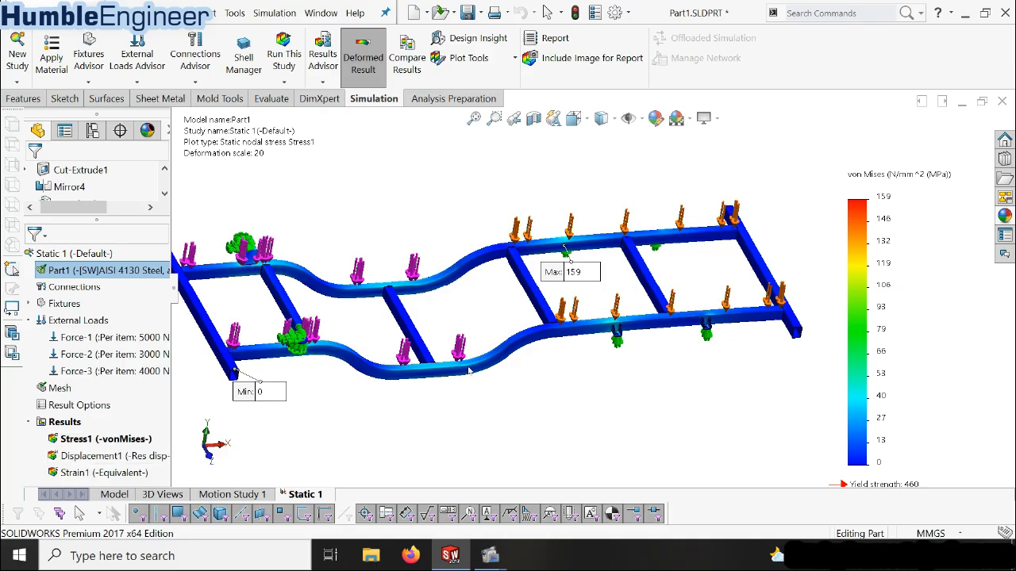
middle_drag(508, 378, 482, 302)
scroll(486, 297, up, 2)
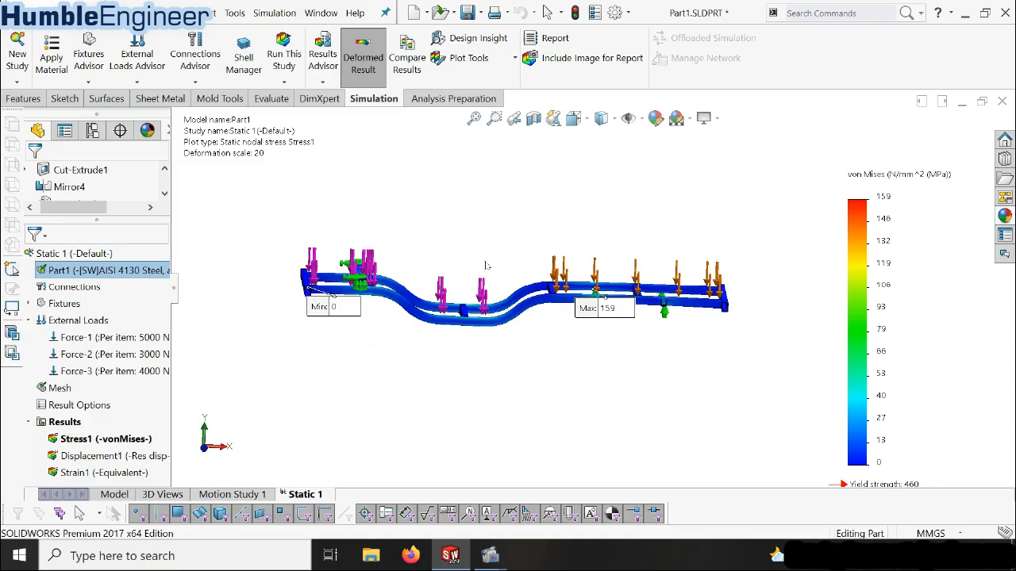
scroll(520, 260, down, 3)
scroll(519, 262, up, 1)
middle_drag(625, 265, 613, 342)
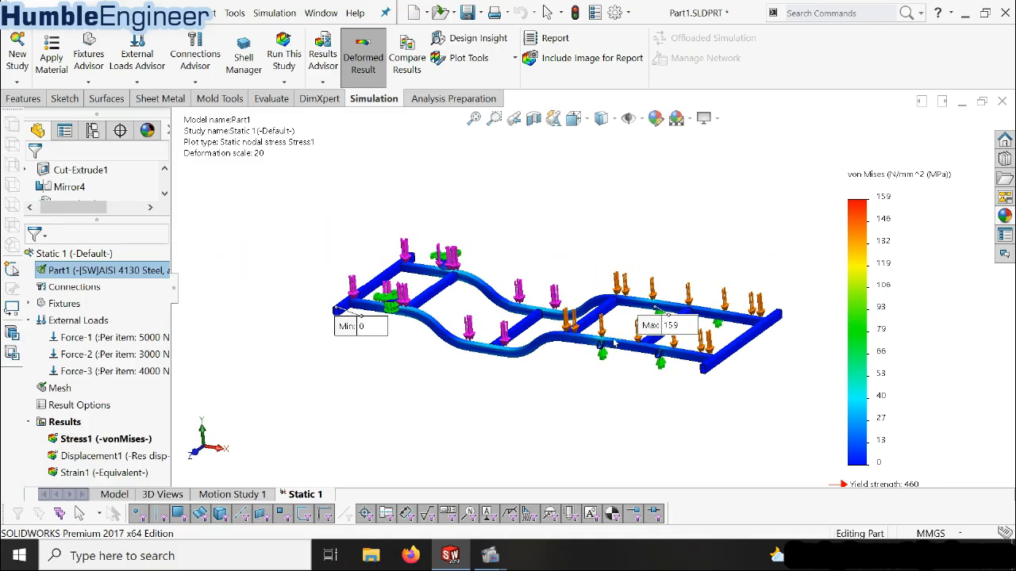
Animate the von Mises stress plot, watch the frame deform under the loads and stop the playback
right_click(125, 439)
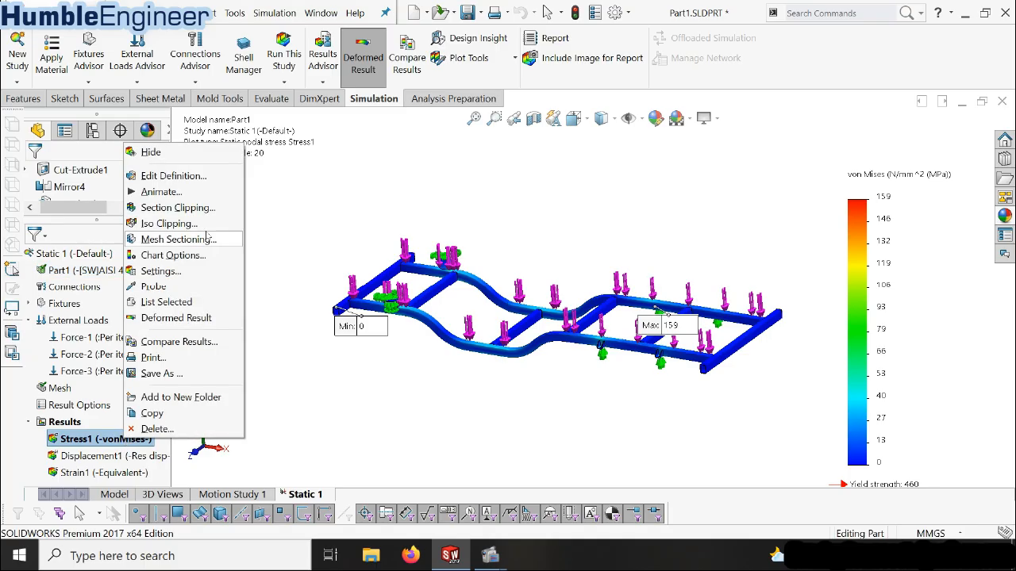
click(177, 197)
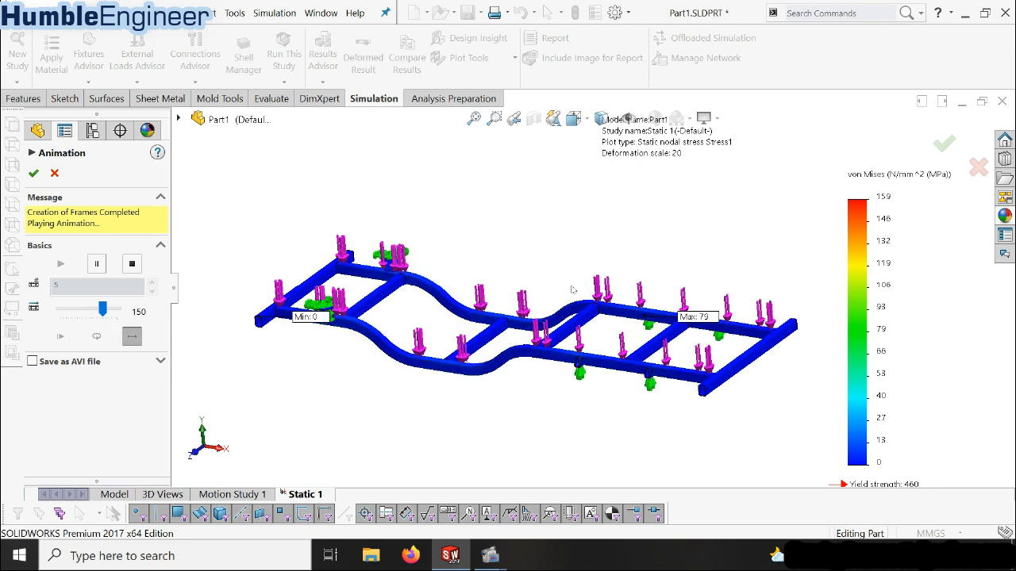
scroll(666, 270, down, 3)
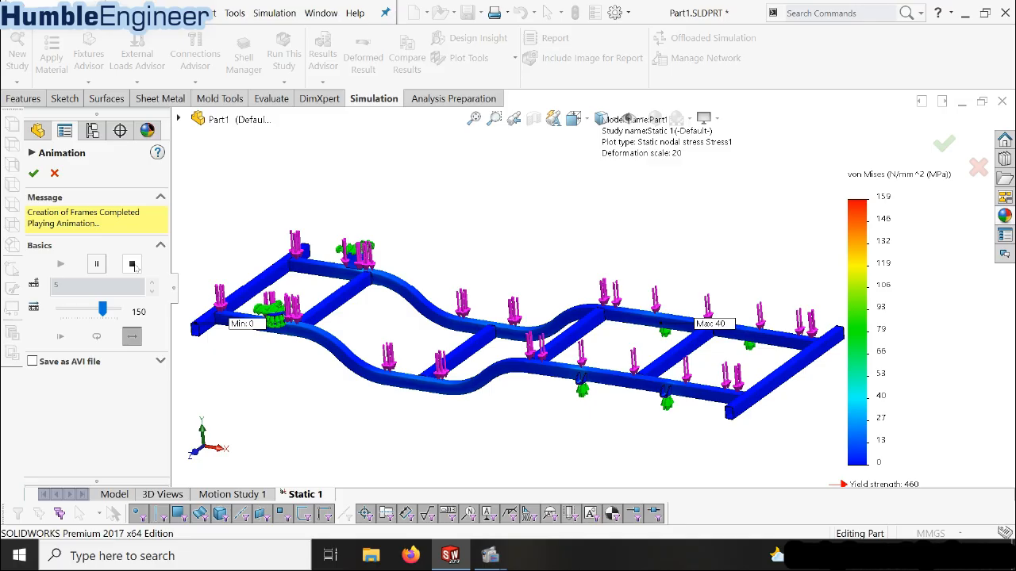
click(133, 265)
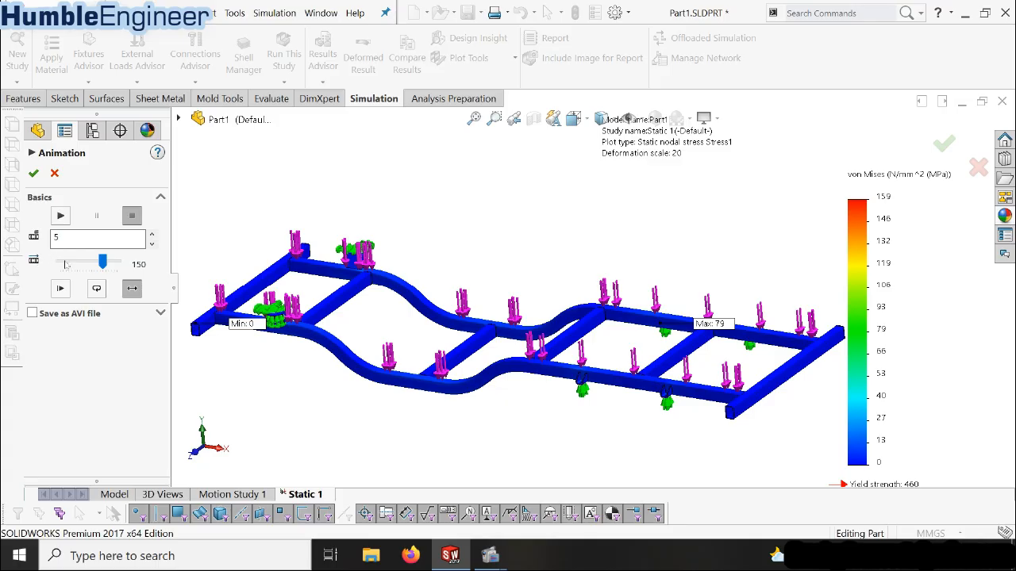
Set the stress animation to 10 frames at a speed of 101 and accept the settings
double_click(84, 241)
mouse_move(102, 262)
mouse_down()
mouse_move(84, 279)
mouse_move(89, 273)
mouse_up()
click(33, 173)
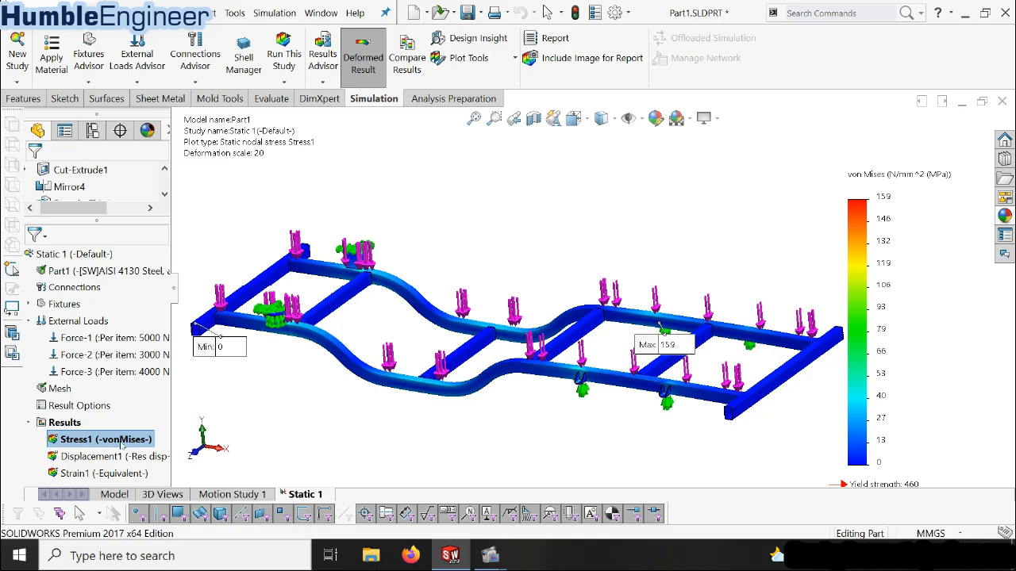
Replay the von Mises stress animation with 10 frames, show its AVI saving options and close the animation without saving a file
right_click(121, 442)
click(173, 199)
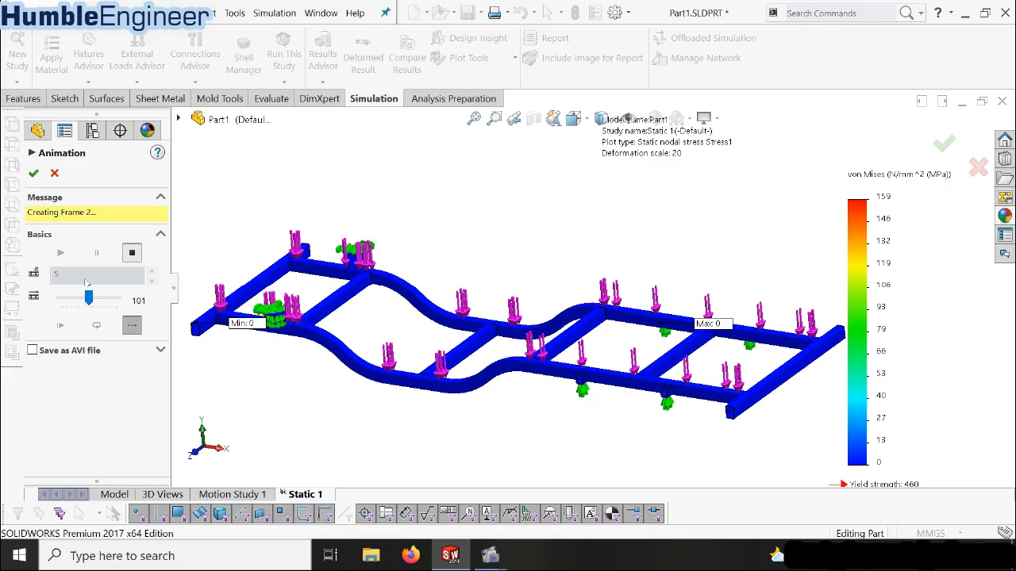
double_click(84, 242)
text(10)
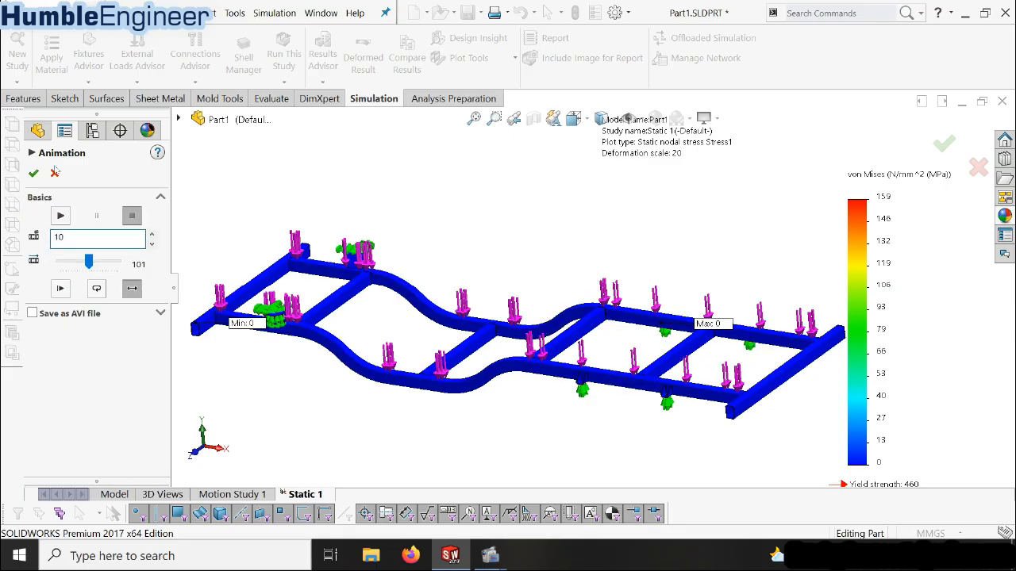
click(61, 215)
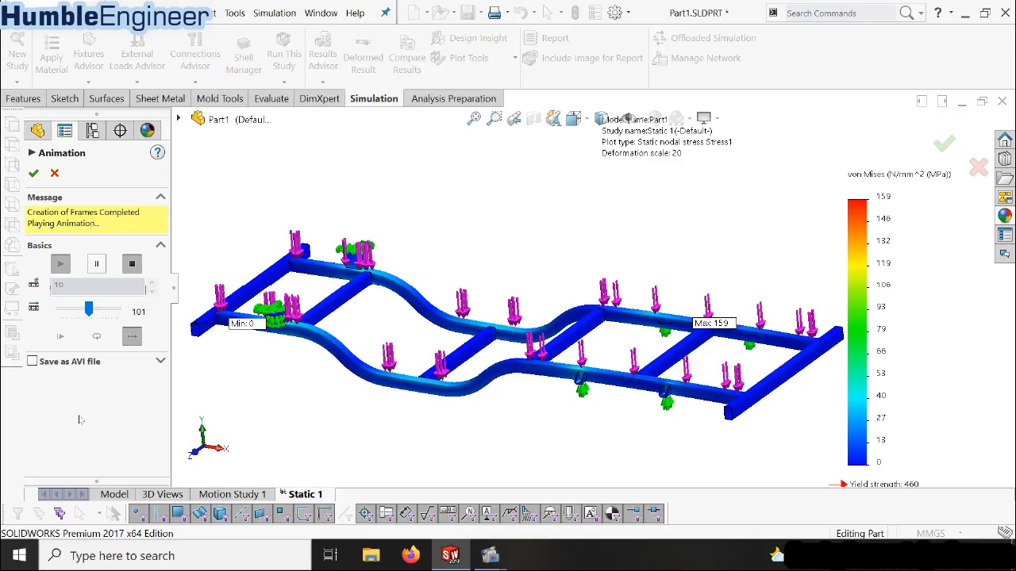
click(58, 361)
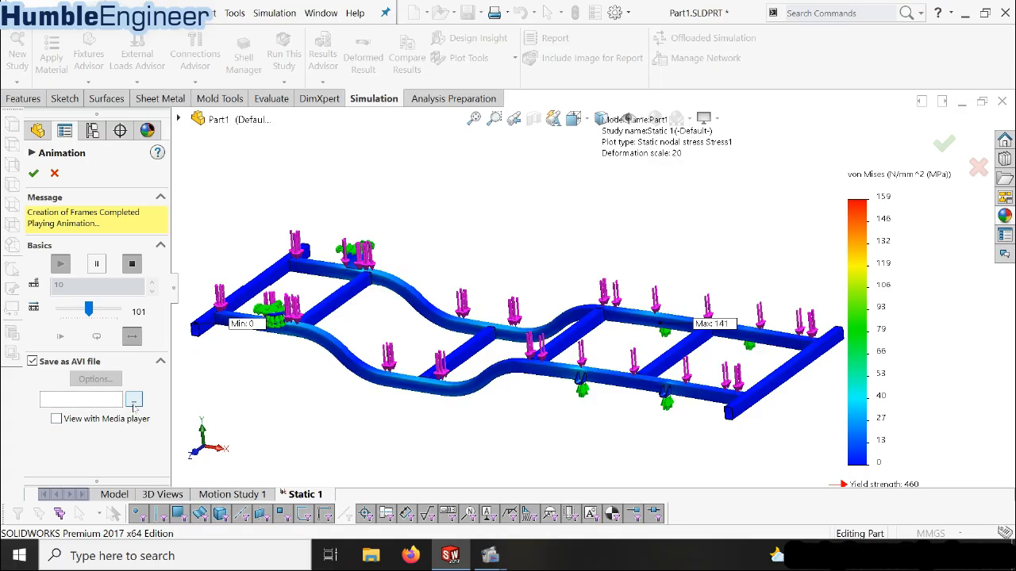
click(54, 173)
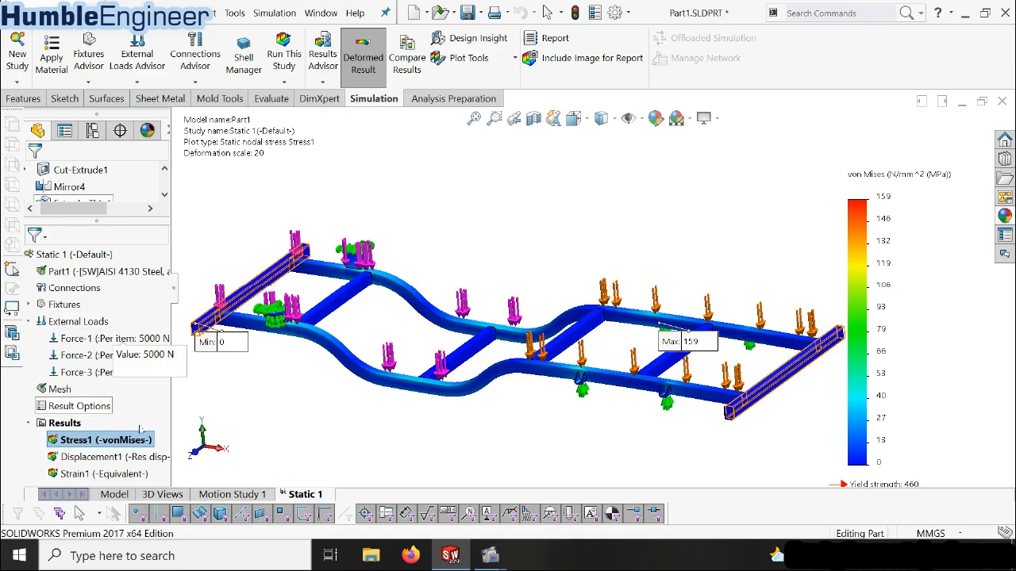
Display the resultant displacement plot and examine the deformed shape of the whole frame
click(129, 458)
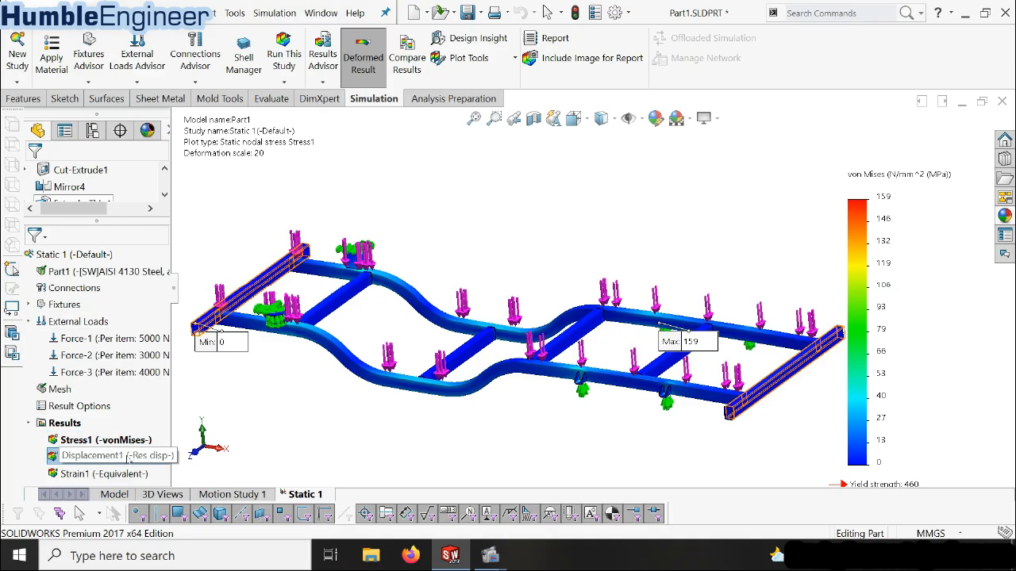
right_click(129, 457)
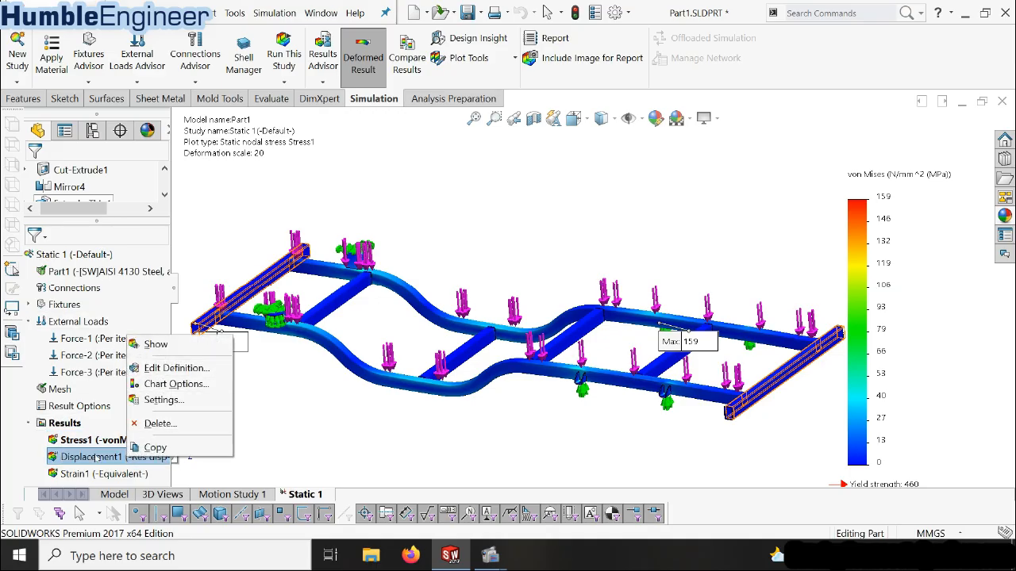
double_click(96, 457)
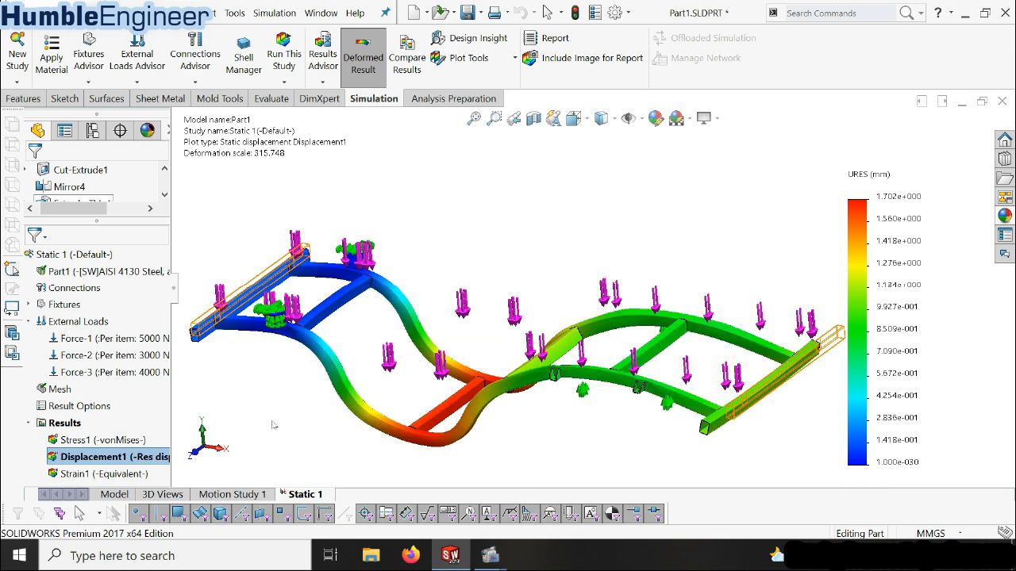
scroll(655, 387, up, 2)
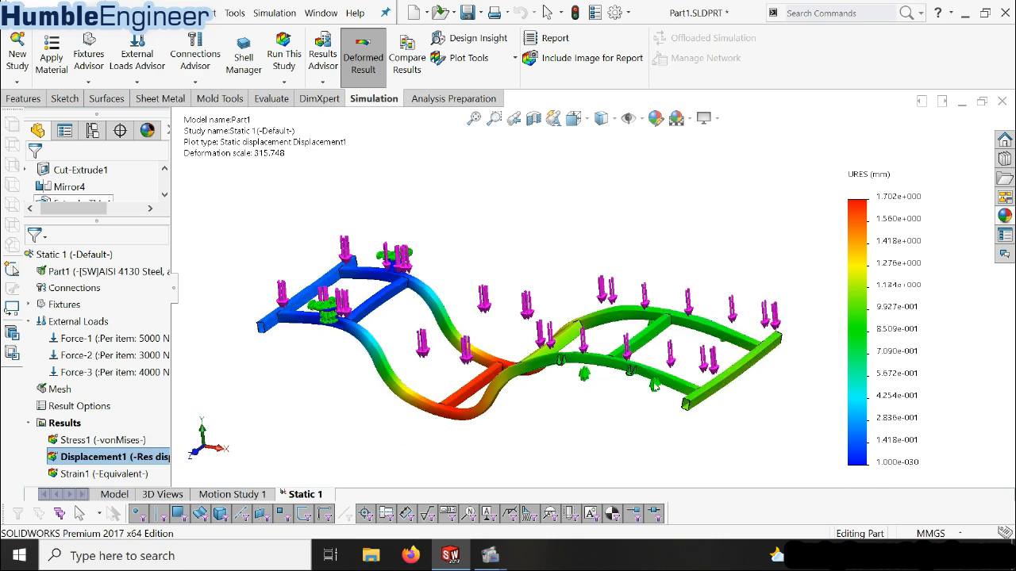
scroll(501, 316, down, 2)
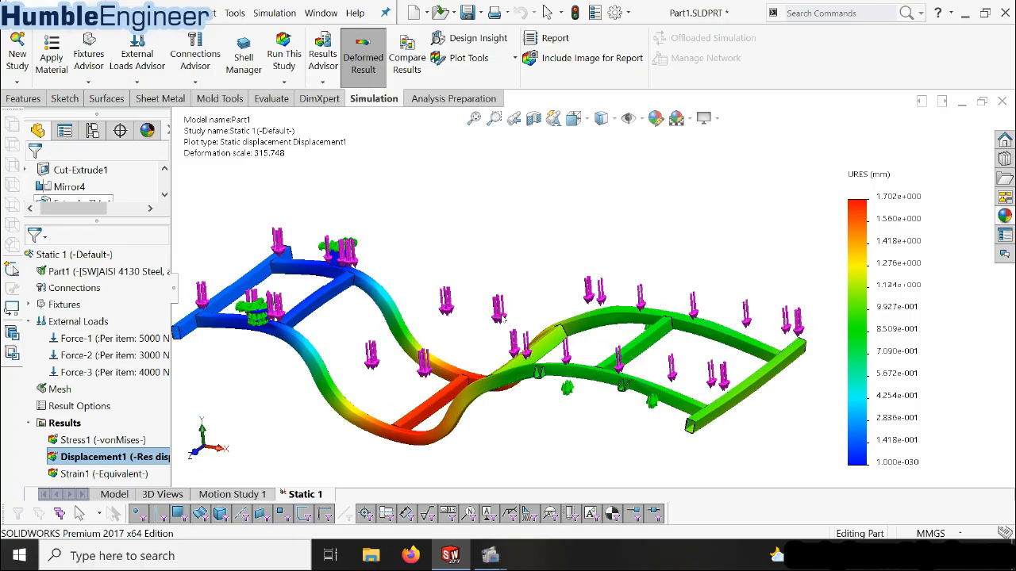
scroll(514, 309, up, 1)
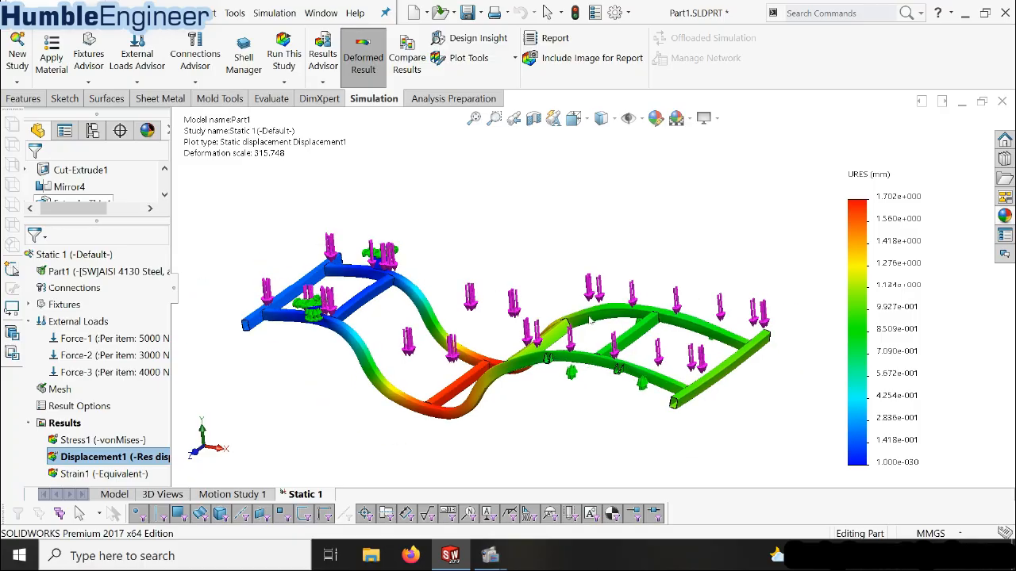
scroll(595, 310, down, 1)
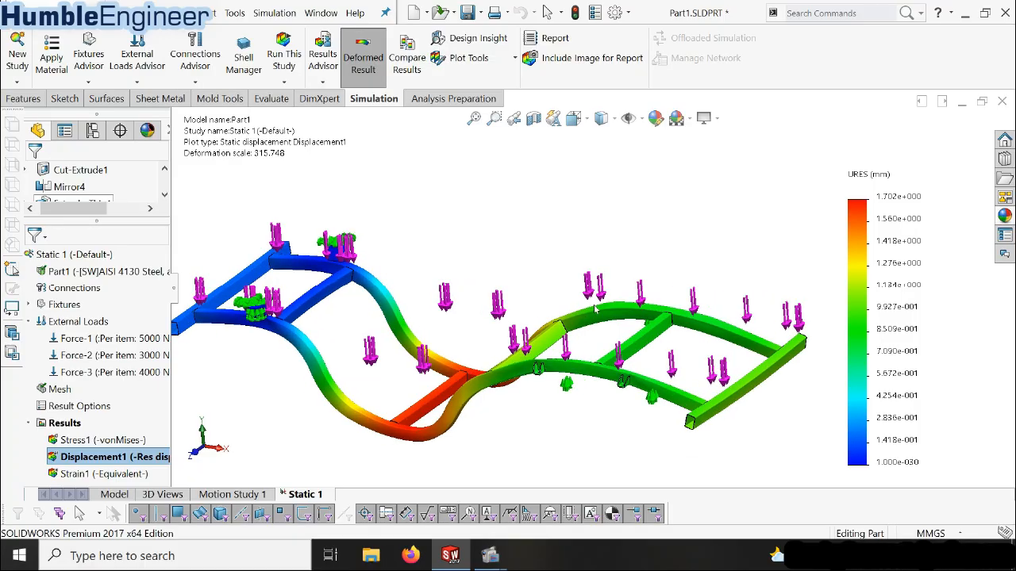
Give the displacement plot a user-defined deformation scale of 30 and show its minimum and maximum annotations
right_click(107, 459)
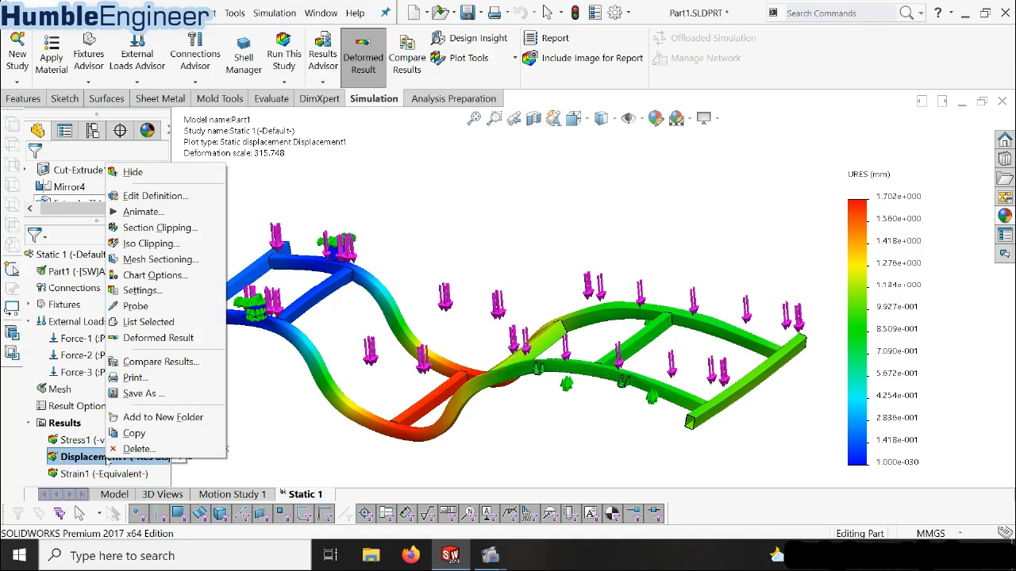
click(151, 195)
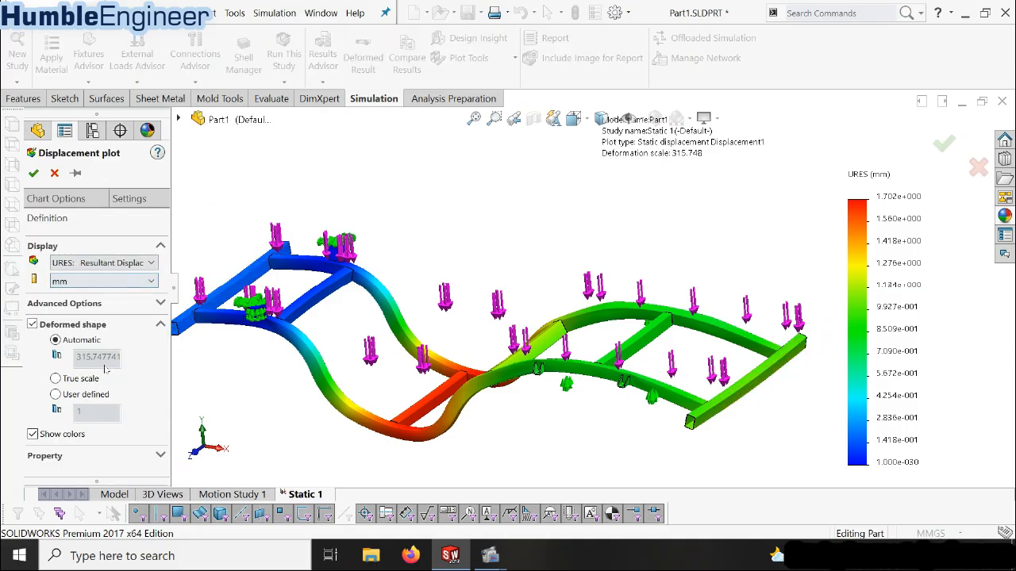
click(54, 395)
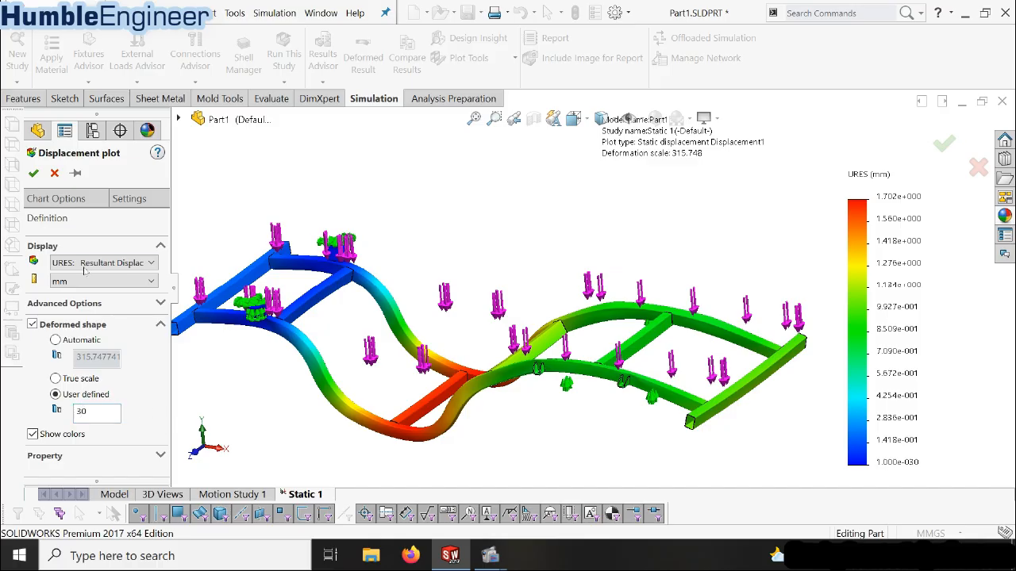
click(82, 201)
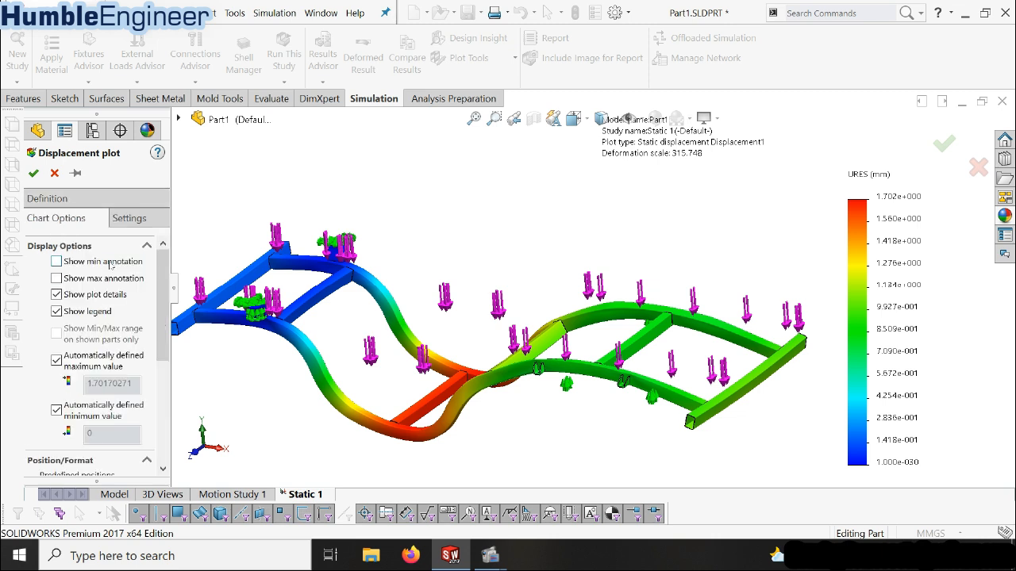
click(108, 262)
click(100, 278)
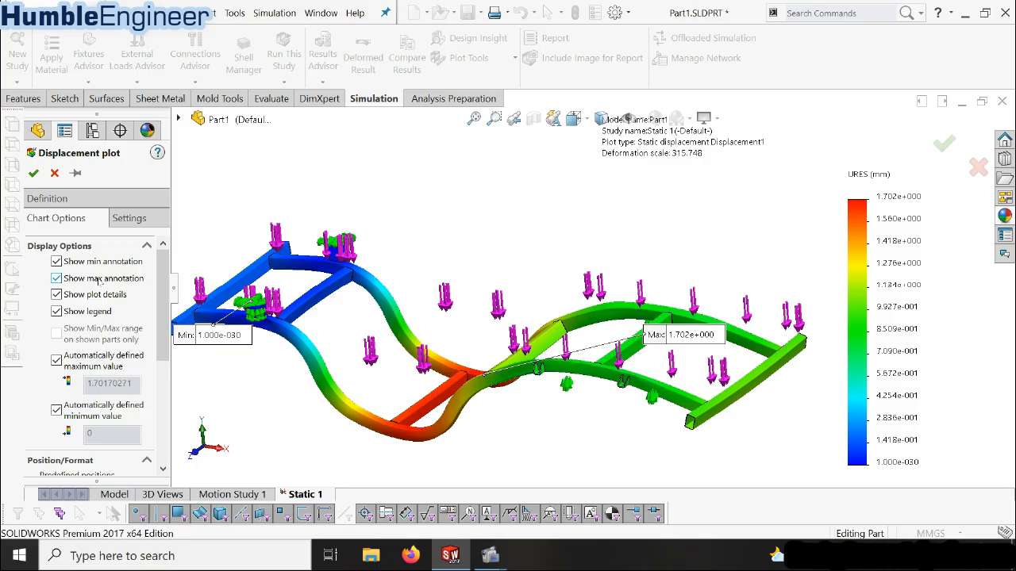
Set the displacement chart's number format to floating and apply the plot definition
drag(162, 305, 154, 407)
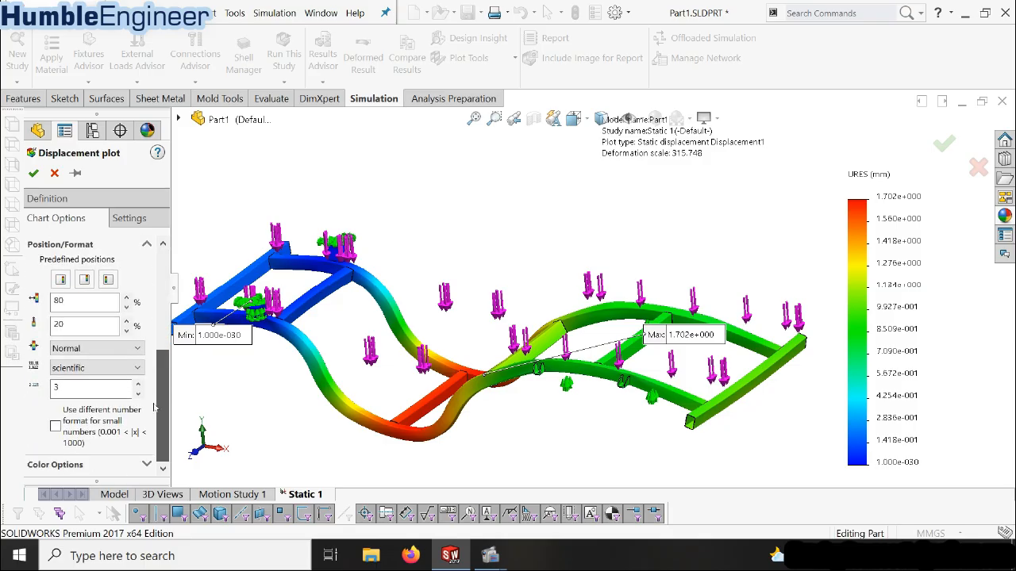
click(107, 368)
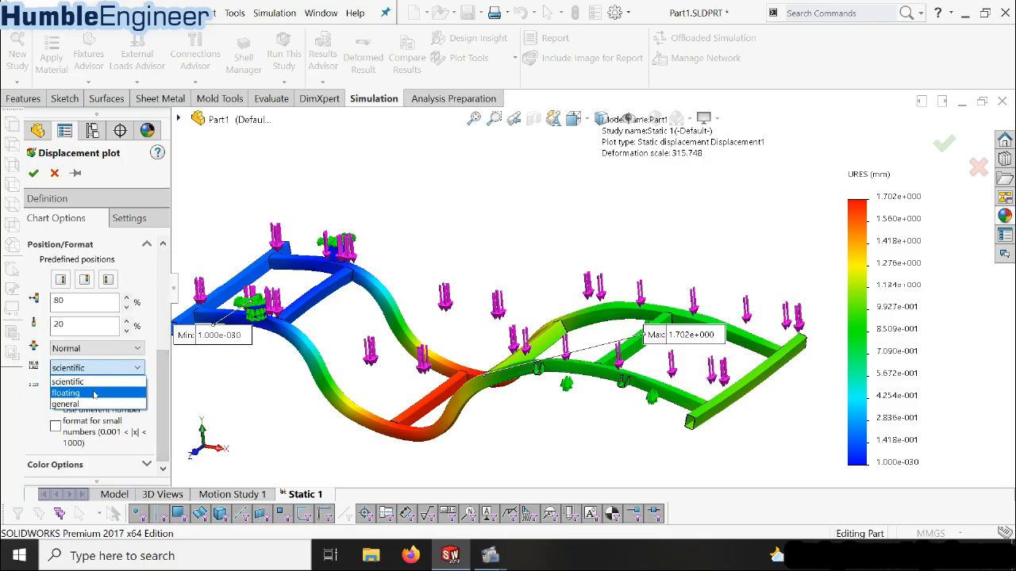
click(96, 392)
drag(168, 347, 164, 404)
click(83, 422)
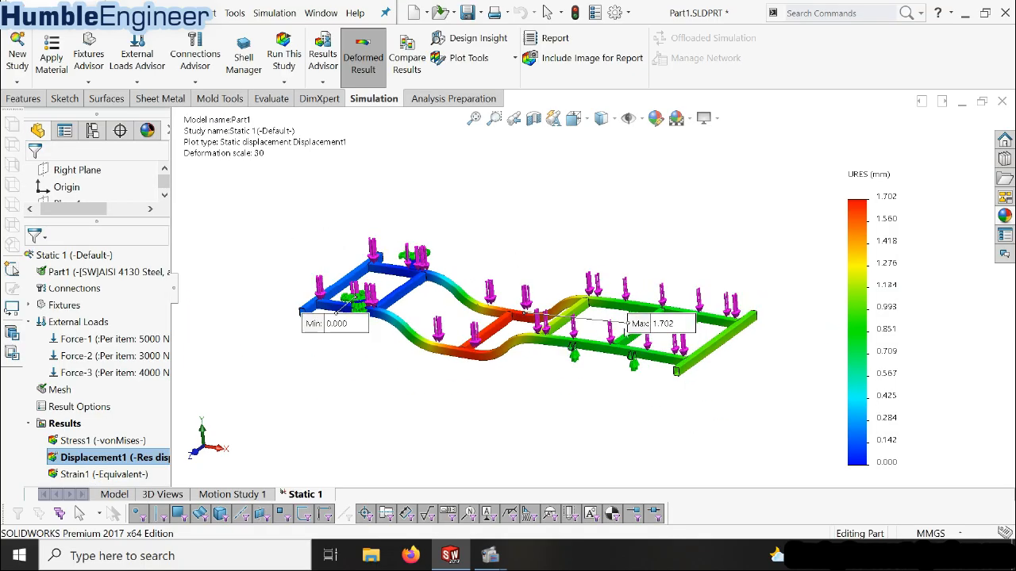
Inspect the displacement plot from several angles, checking the annotated maximum near the middle cross member, and animate the deformation
scroll(584, 349, down, 1)
middle_drag(584, 349, 610, 350)
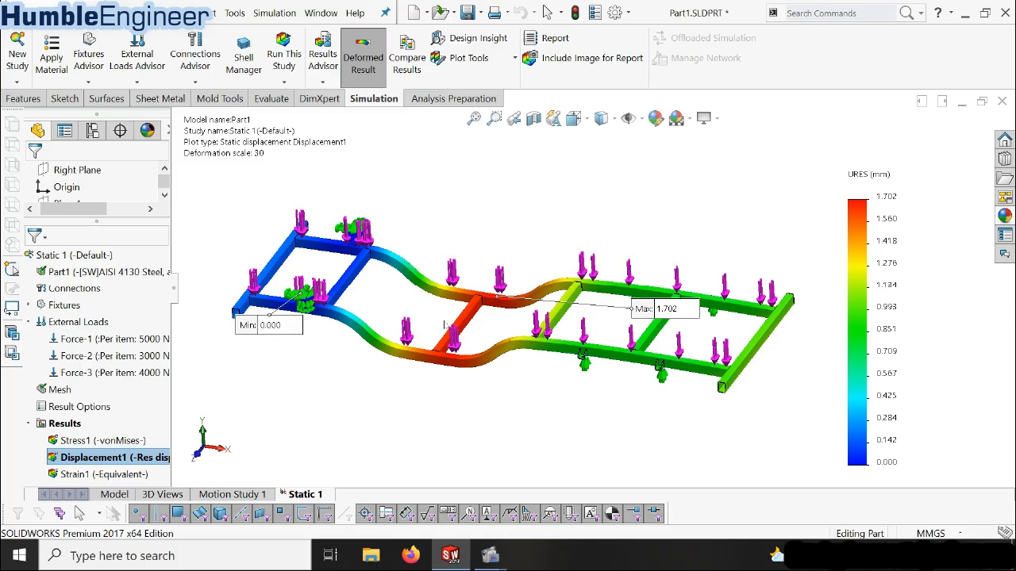
scroll(524, 297, down, 8)
scroll(528, 295, up, 8)
scroll(565, 324, up, 2)
scroll(609, 323, down, 1)
middle_drag(631, 324, 668, 278)
scroll(668, 278, up, 1)
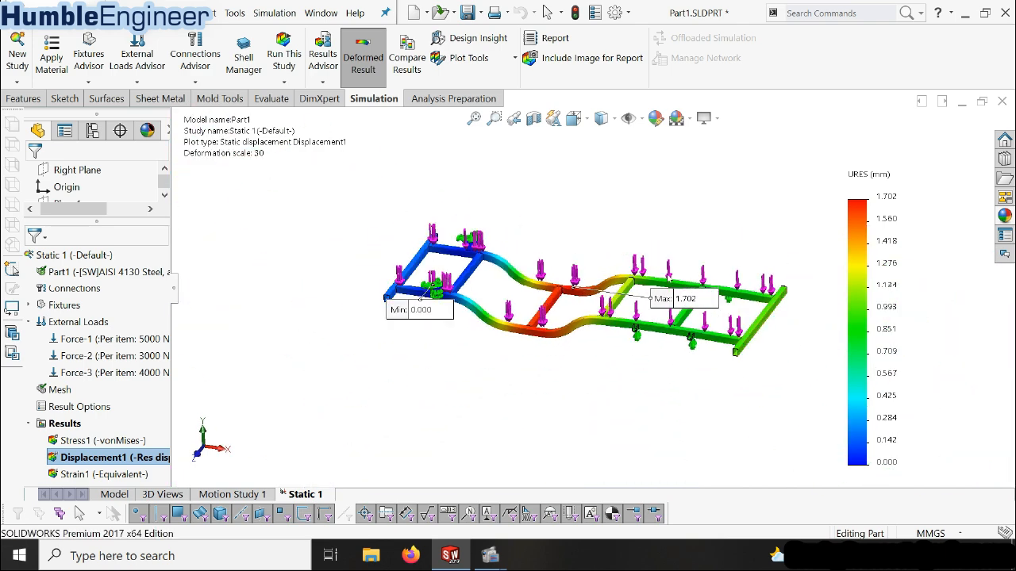
scroll(667, 278, down, 3)
scroll(669, 279, up, 2)
scroll(638, 284, up, 1)
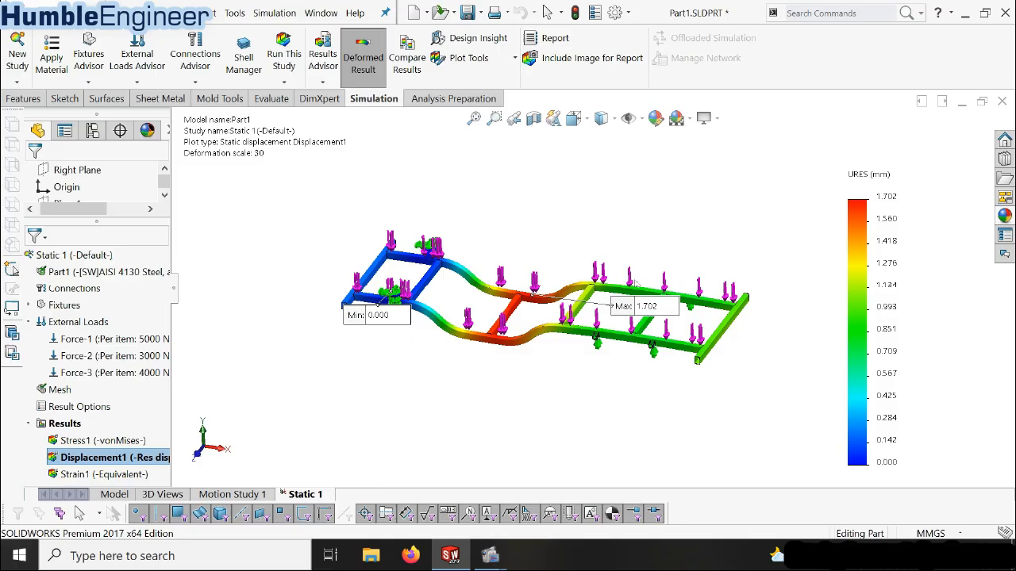
right_click(137, 458)
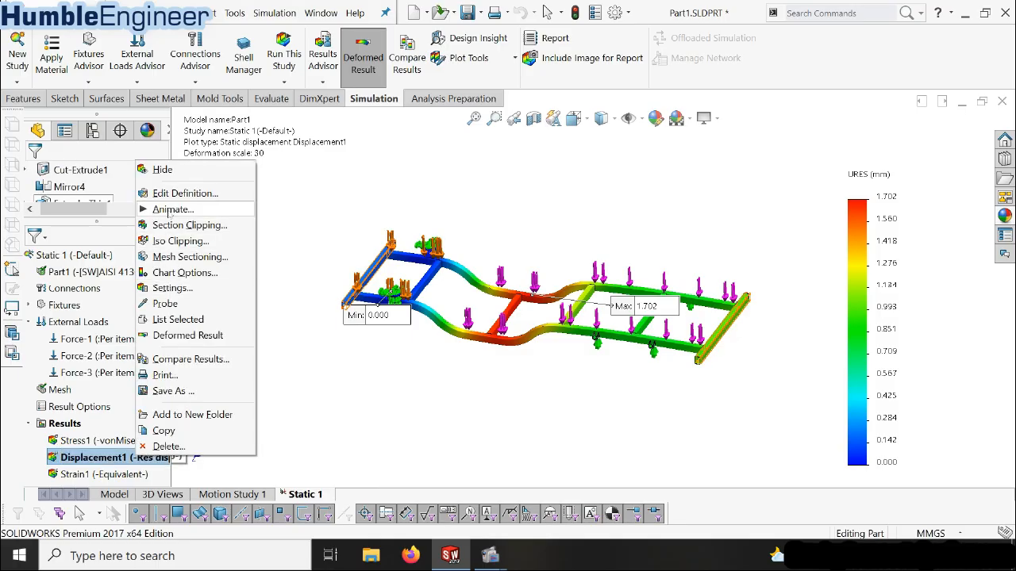
click(170, 210)
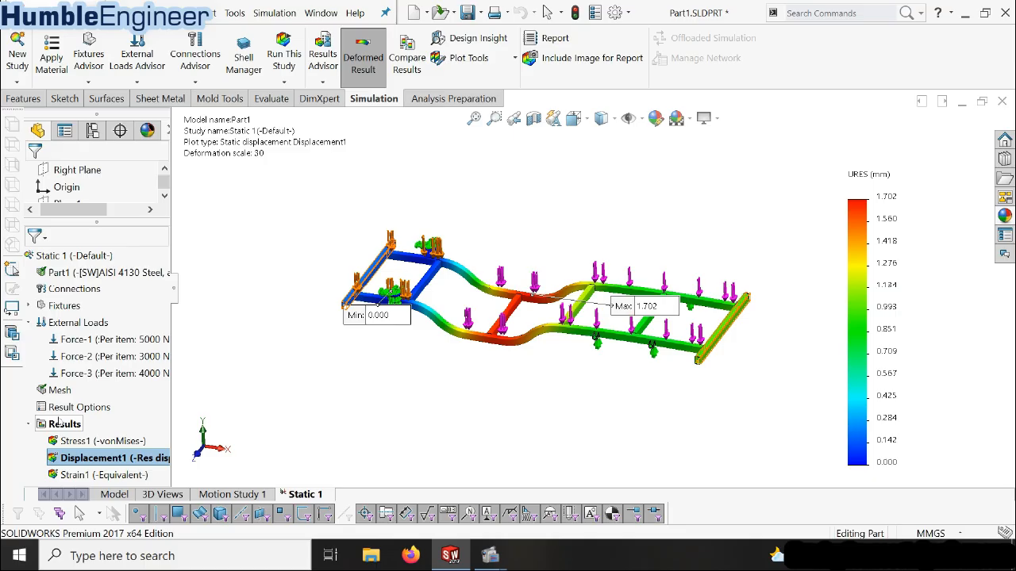
Define a factor of safety plot for all bodies using the Automatic failure criterion
click(60, 422)
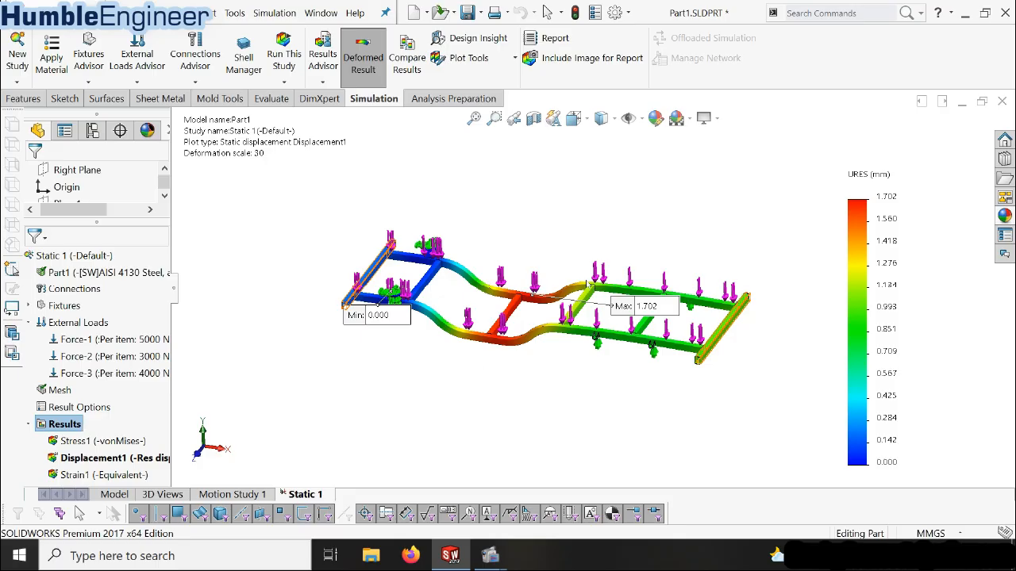
right_click(74, 430)
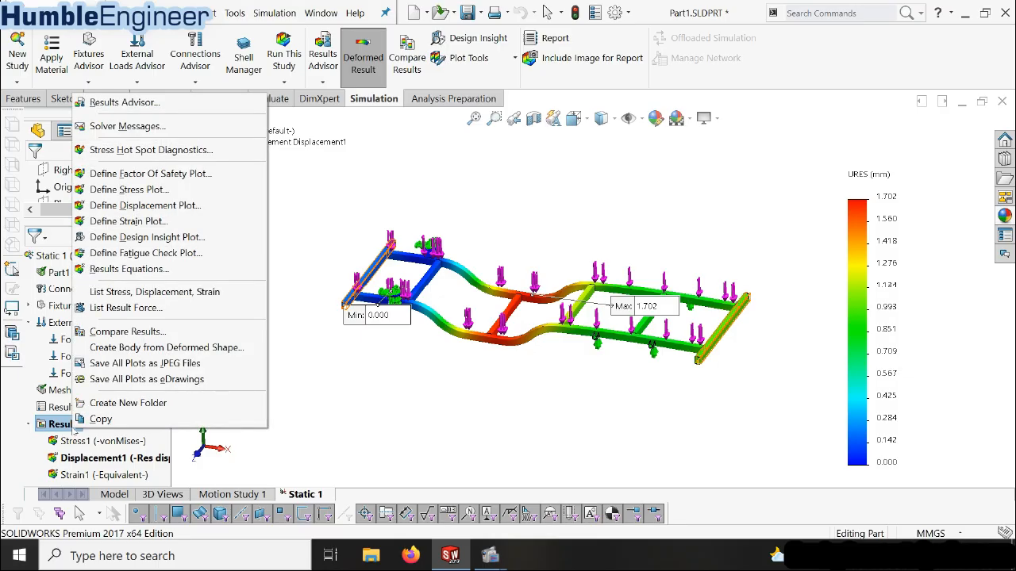
click(159, 179)
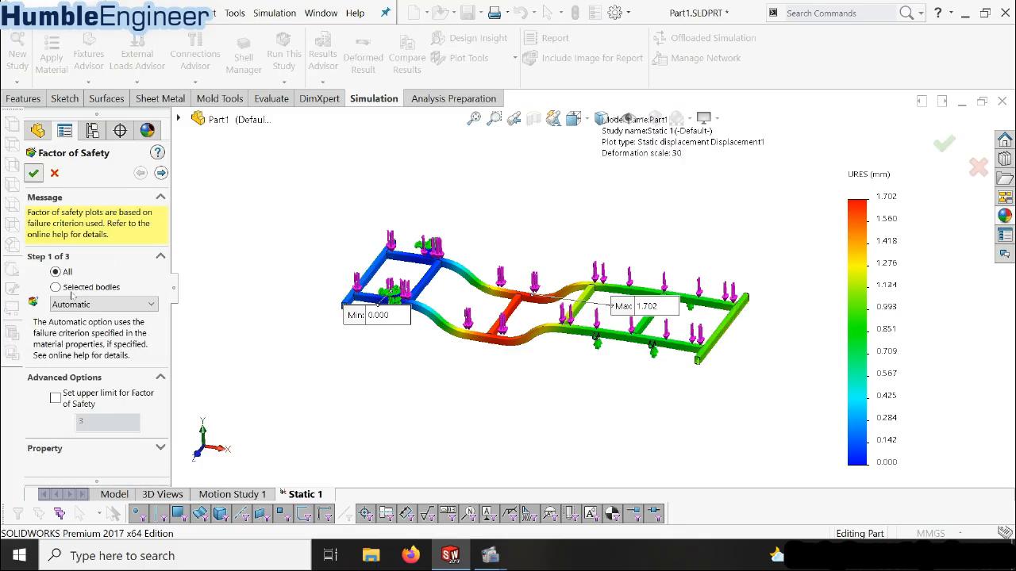
key(Return)
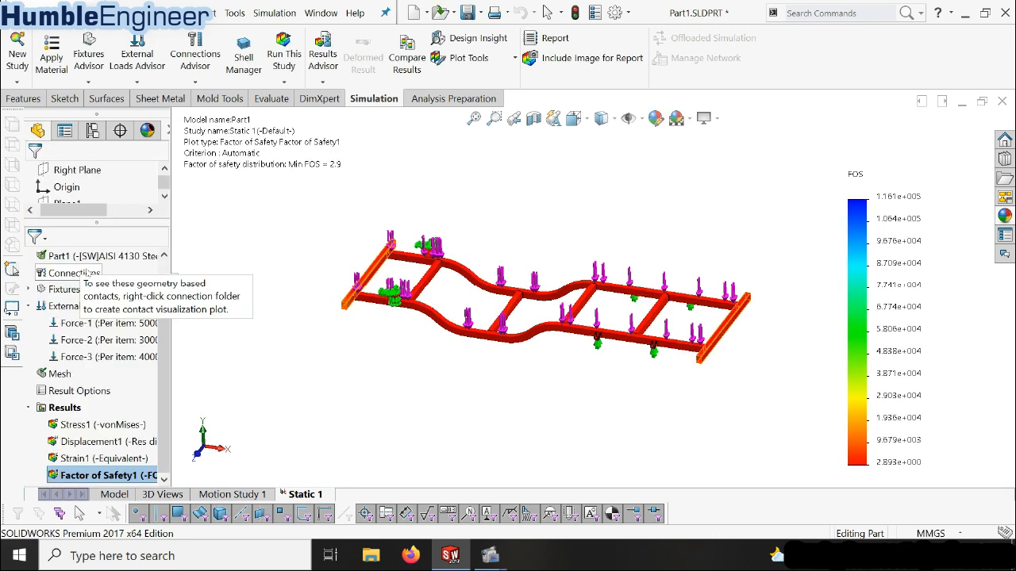
Open the factor of safety plot's chart options and show the minimum and maximum annotations
right_click(124, 476)
click(125, 476)
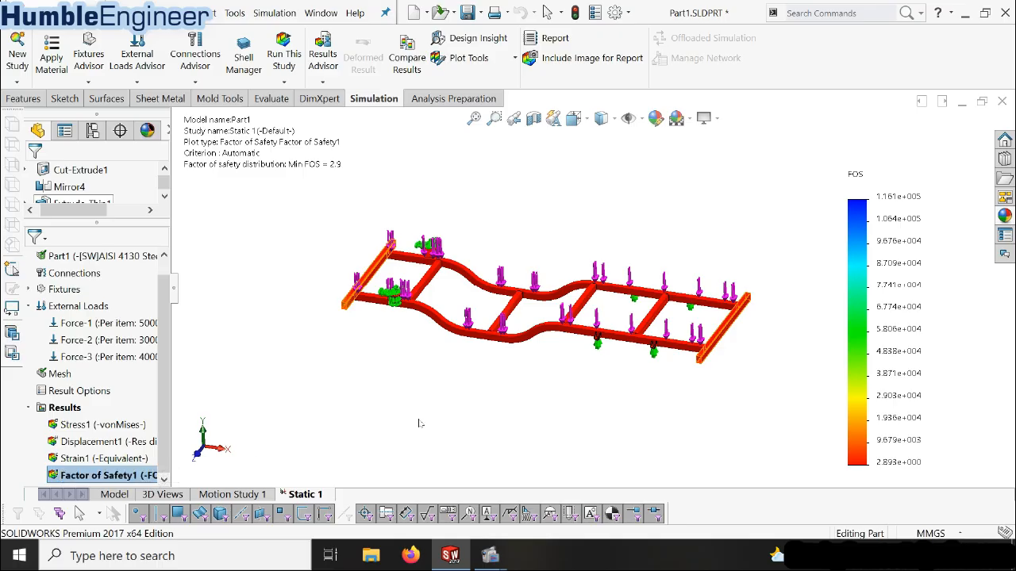
double_click(909, 275)
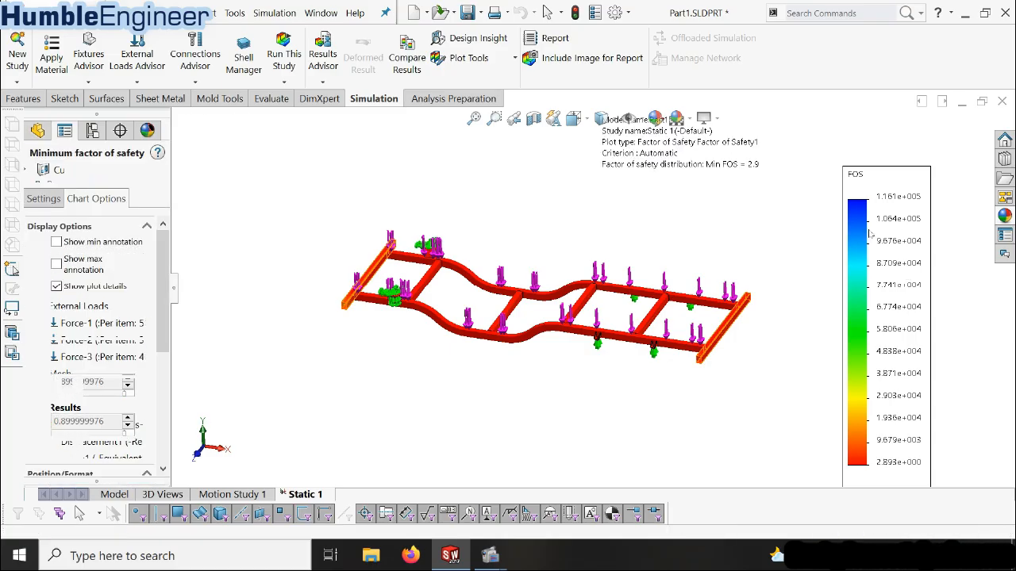
click(77, 249)
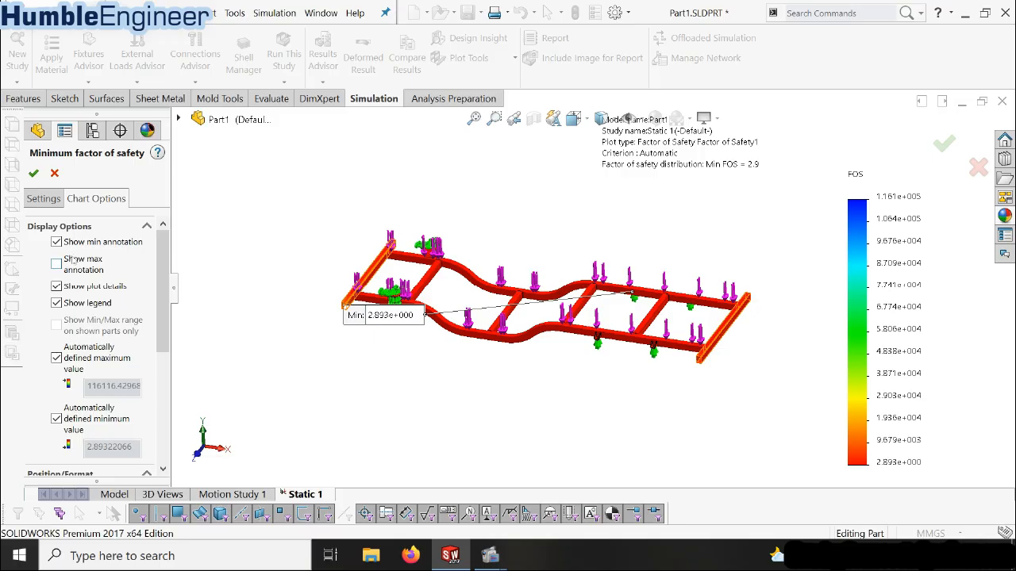
click(73, 262)
Set the factor of safety chart's number format to floating with 1 decimal place
drag(162, 270, 179, 380)
click(88, 388)
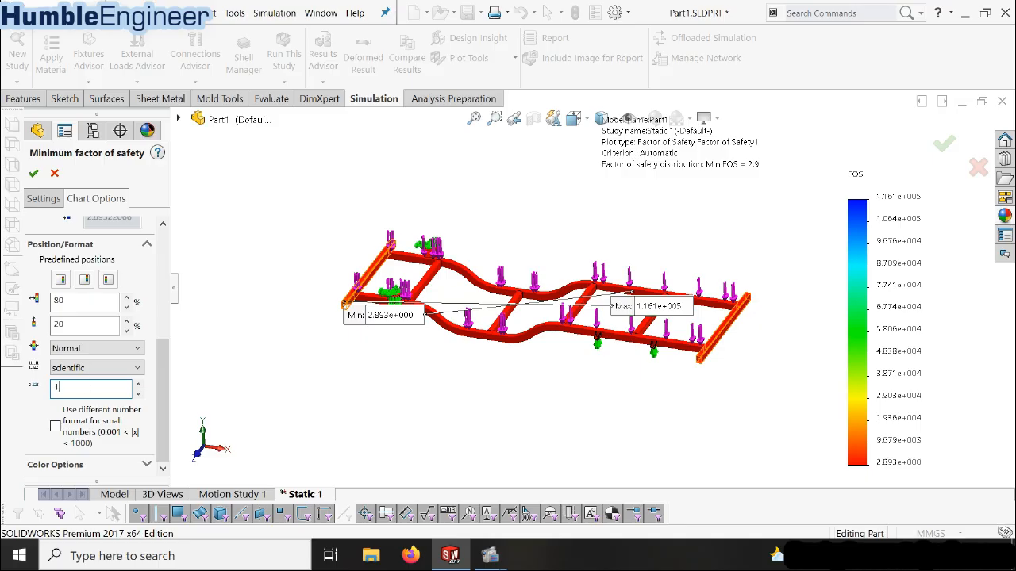
click(278, 356)
mouse_move(162, 372)
mouse_down()
mouse_move(161, 337)
mouse_move(162, 376)
mouse_up()
click(95, 371)
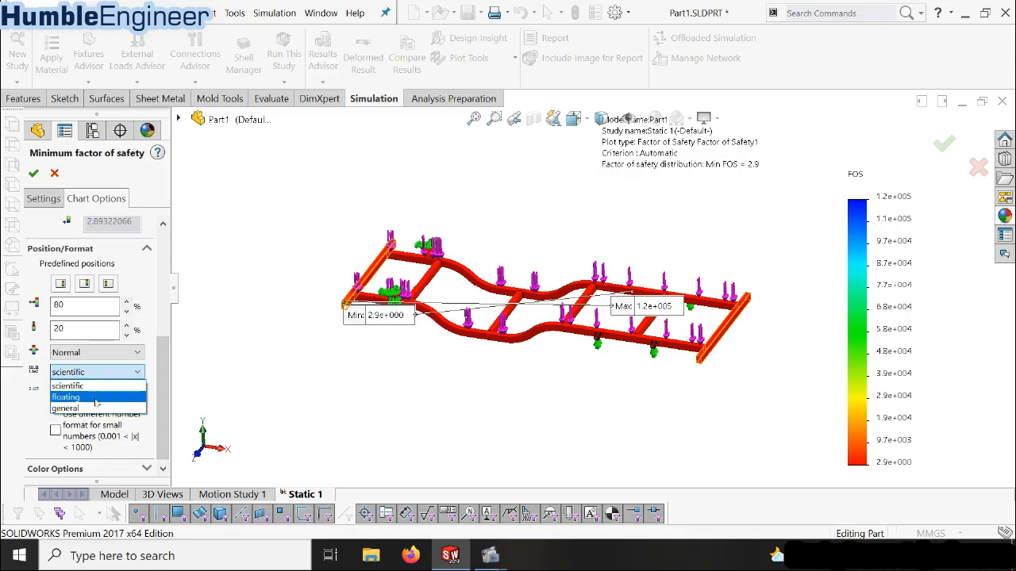
click(96, 397)
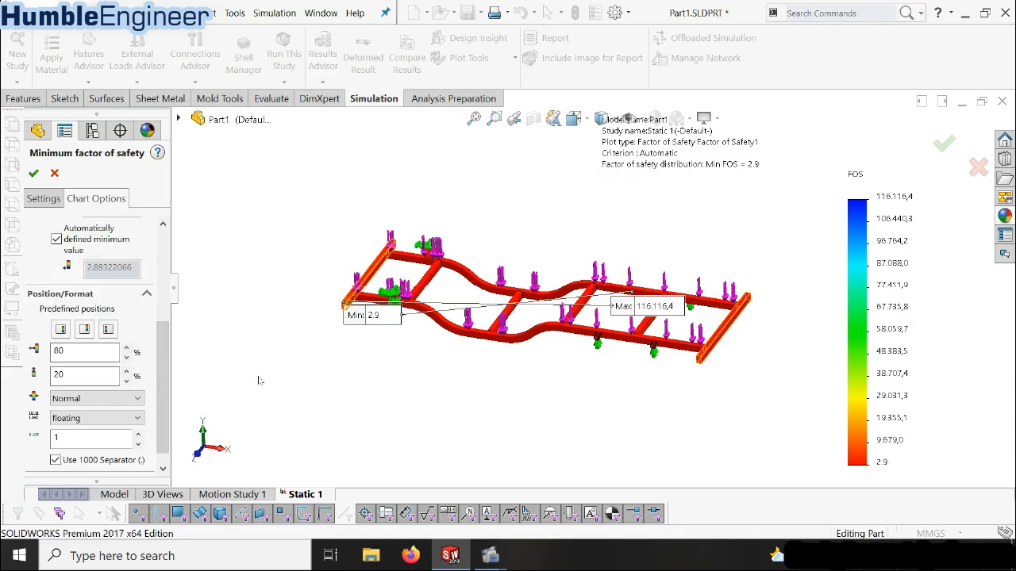
Override the factor of safety chart's automatic maximum with a defined maximum value of 100 and apply the chart options
drag(169, 365, 198, 278)
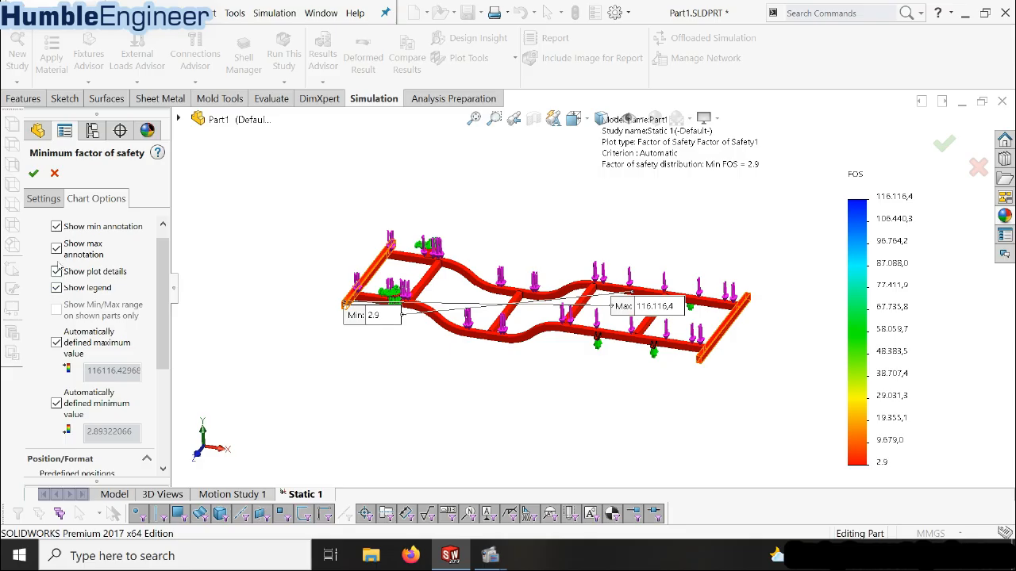
click(55, 343)
double_click(113, 408)
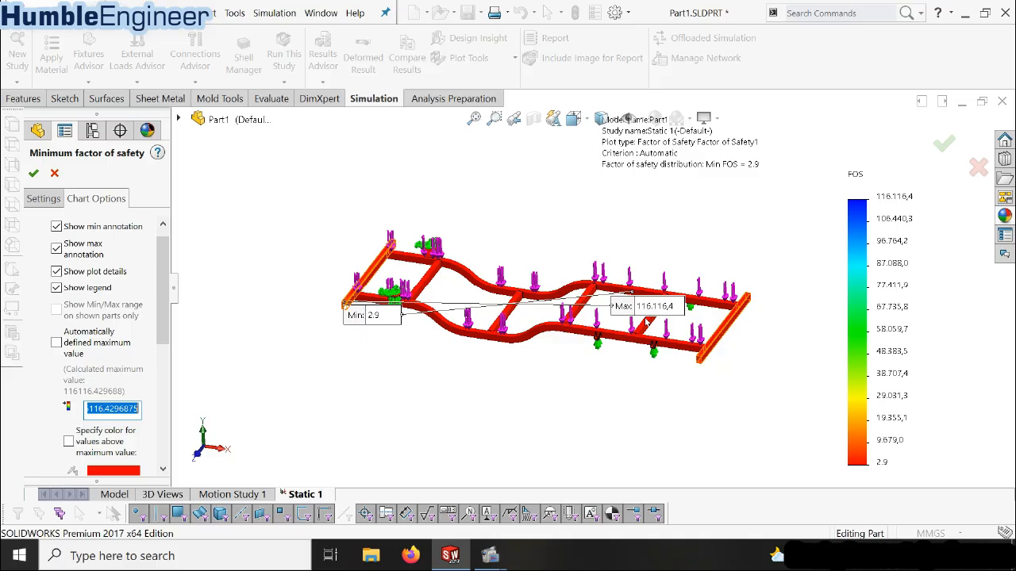
drag(159, 333, 157, 363)
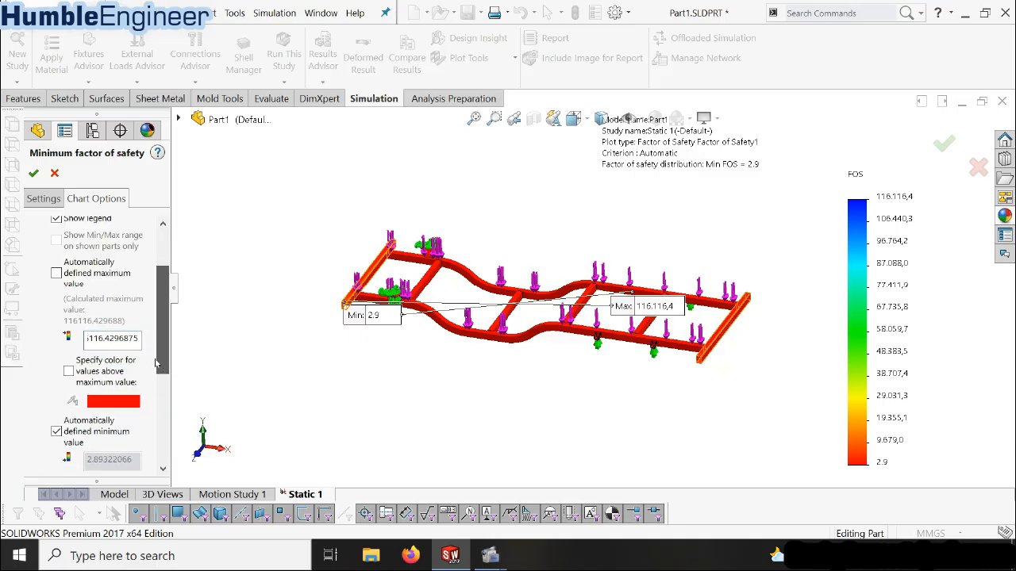
double_click(112, 338)
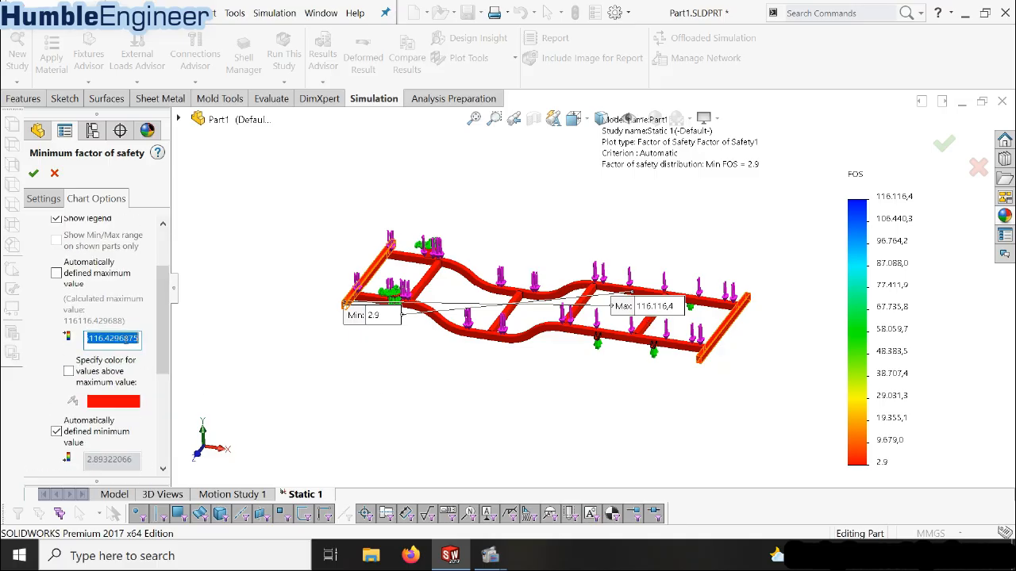
text(100)
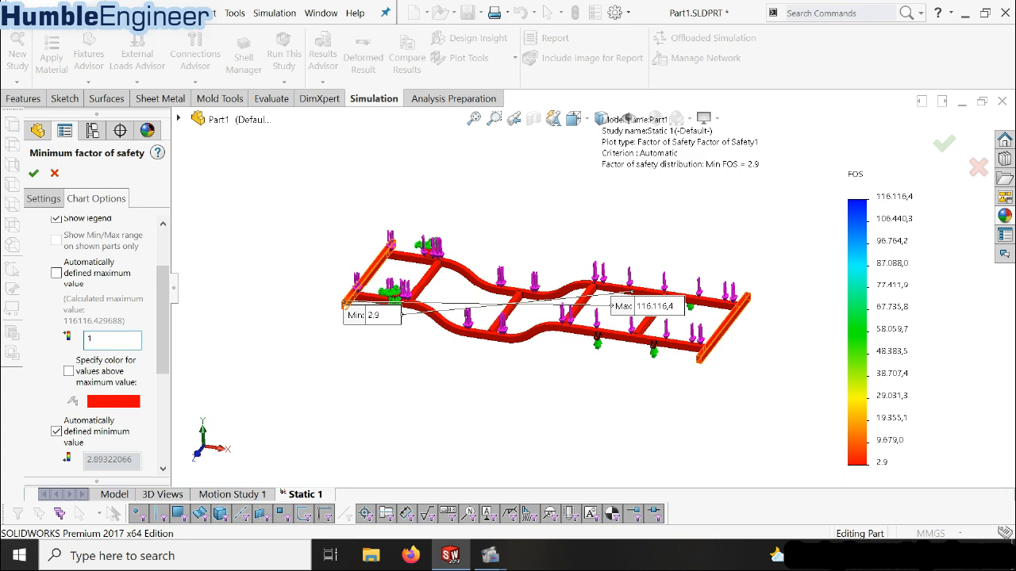
click(32, 174)
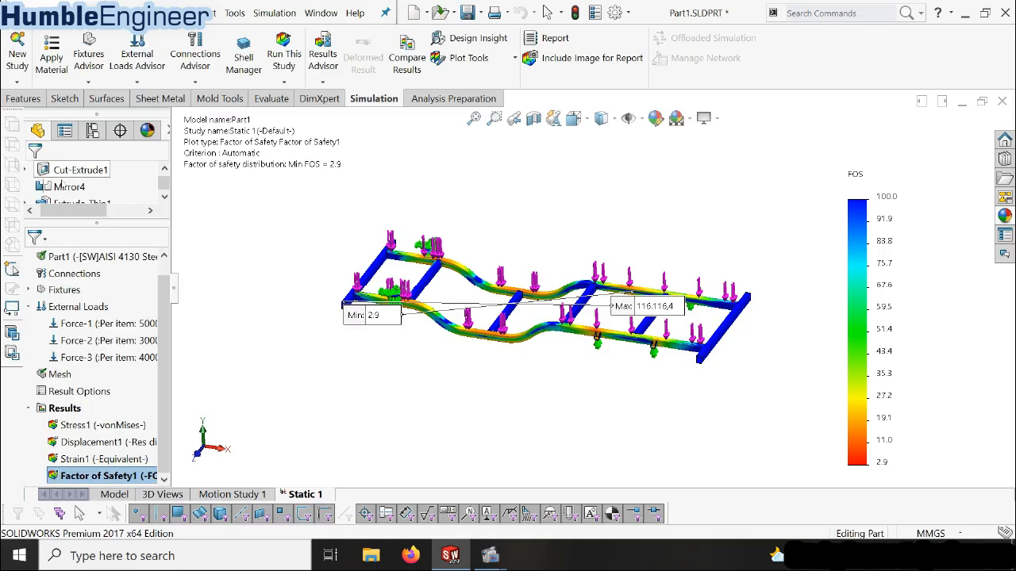
Examine the factor of safety distribution along the frame and trace the minimum annotation to its point on the far side rail
scroll(631, 266, down, 3)
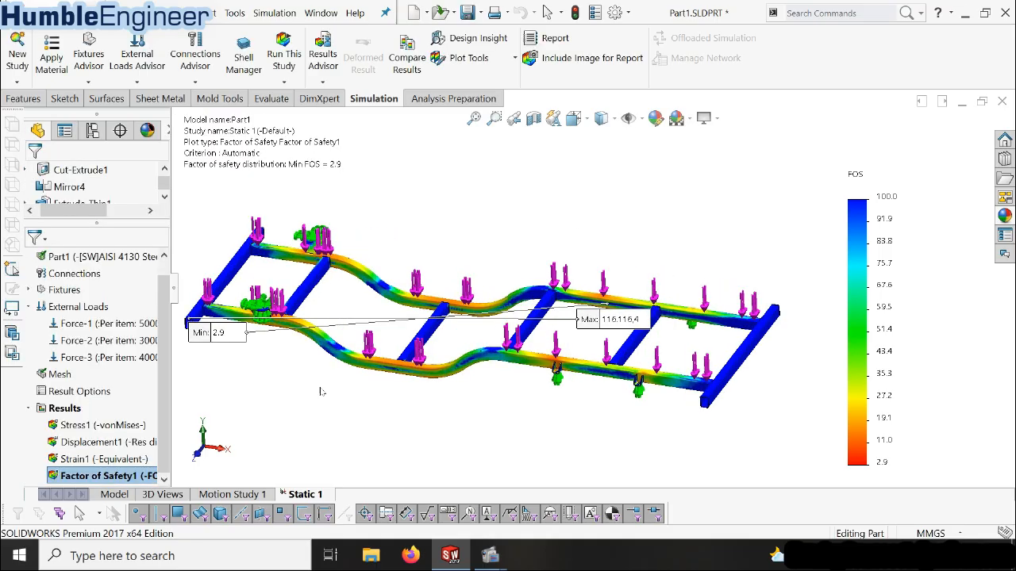
scroll(548, 349, up, 2)
middle_drag(530, 298, 628, 326)
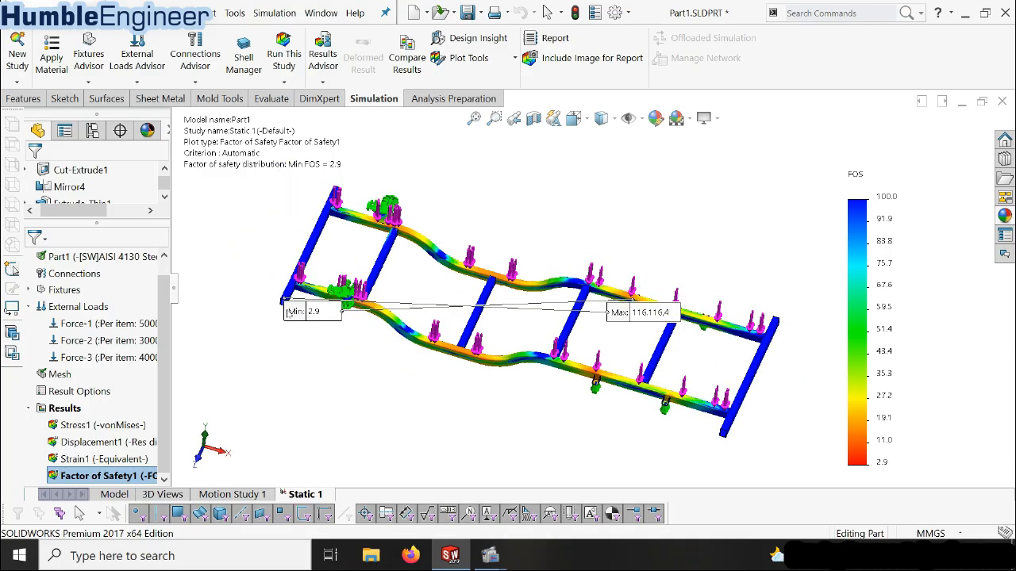
scroll(520, 342, down, 1)
mouse_move(517, 342)
middle_down()
mouse_move(511, 331)
mouse_move(528, 245)
mouse_move(533, 330)
middle_up()
scroll(532, 330, down, 1)
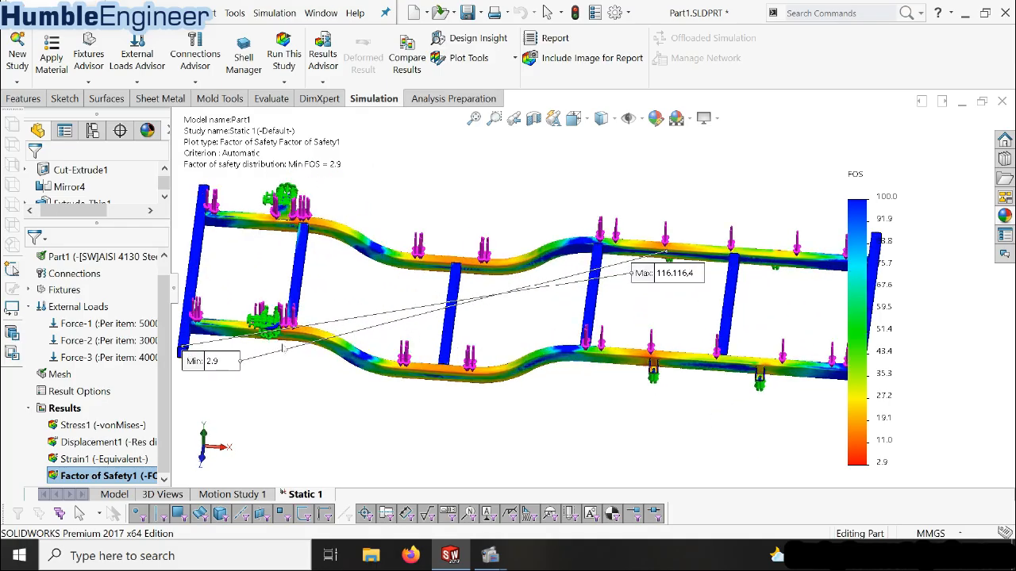
scroll(643, 252, down, 1)
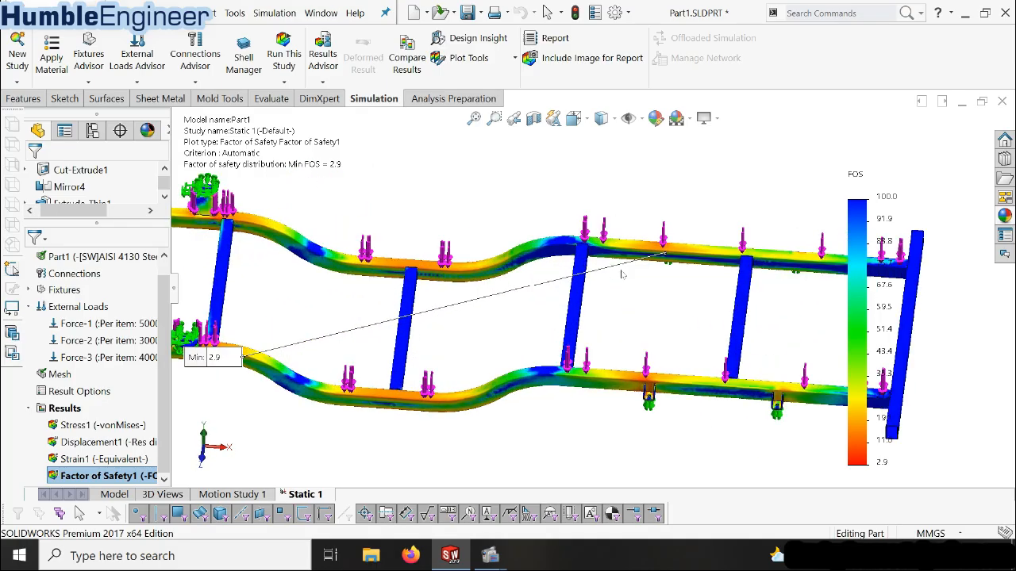
scroll(357, 335, down, 1)
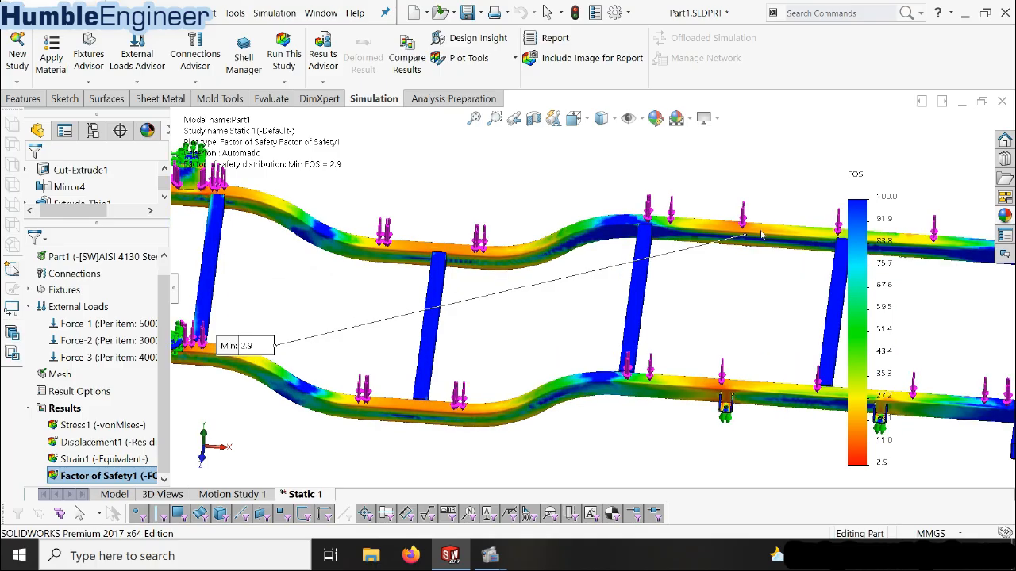
scroll(742, 244, down, 3)
scroll(682, 274, down, 3)
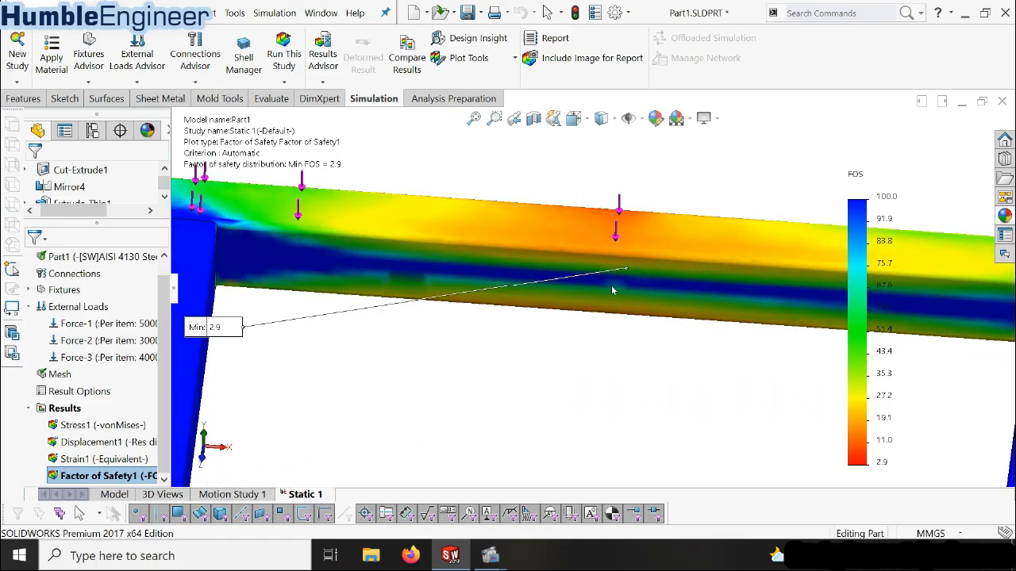
scroll(631, 276, up, 3)
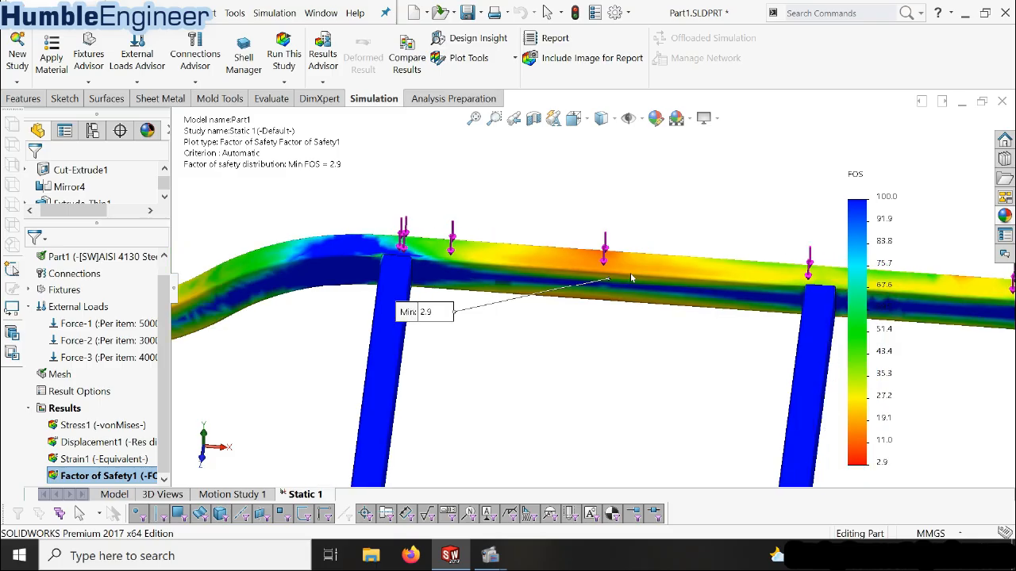
scroll(631, 276, up, 4)
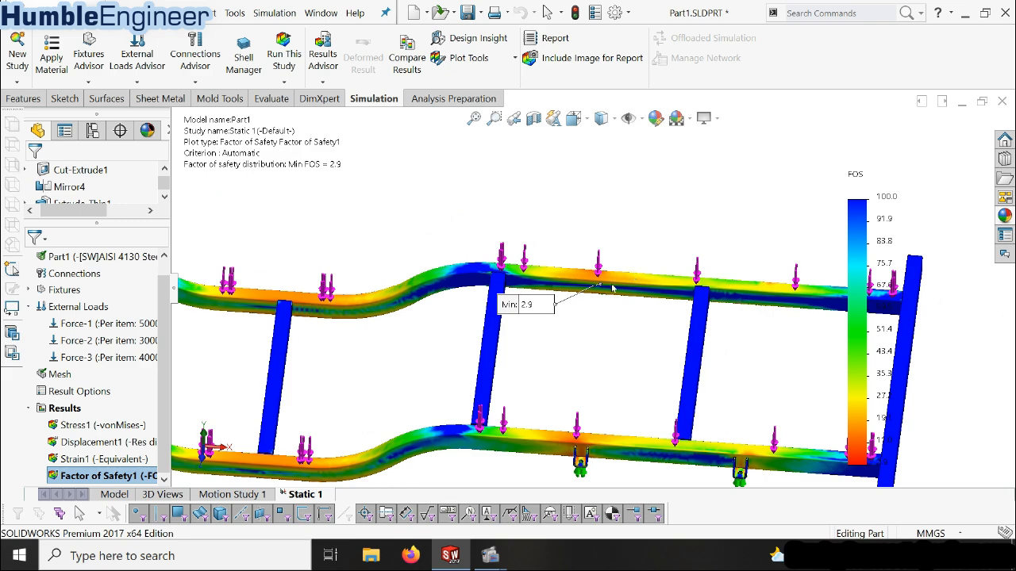
Trace the maximum factor of safety annotation to the tip of the end cross member and review the whole frame from an angled view
scroll(612, 288, up, 3)
scroll(582, 298, down, 2)
scroll(216, 345, up, 2)
scroll(231, 354, down, 3)
scroll(318, 346, down, 4)
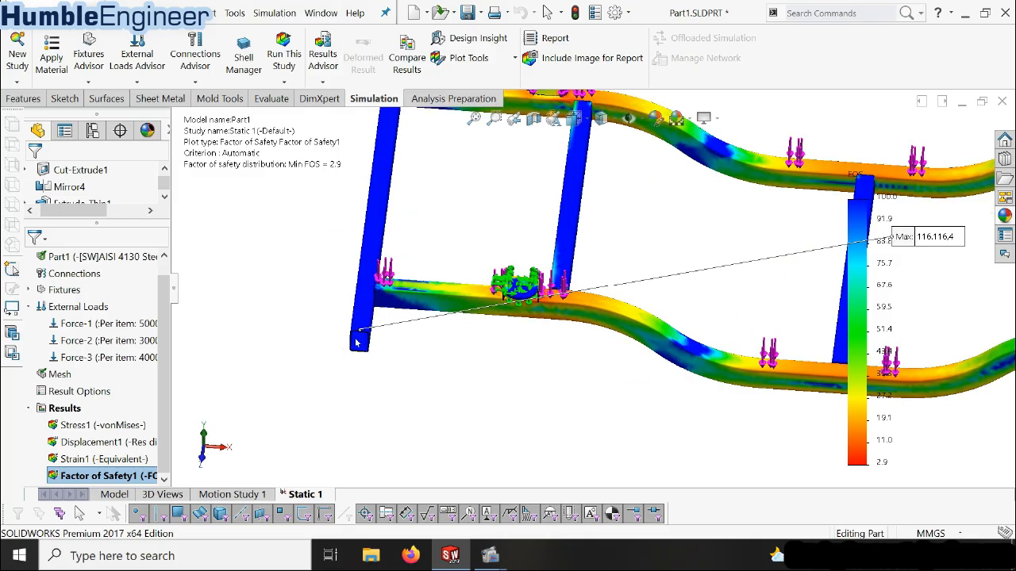
scroll(429, 322, up, 3)
scroll(428, 321, up, 5)
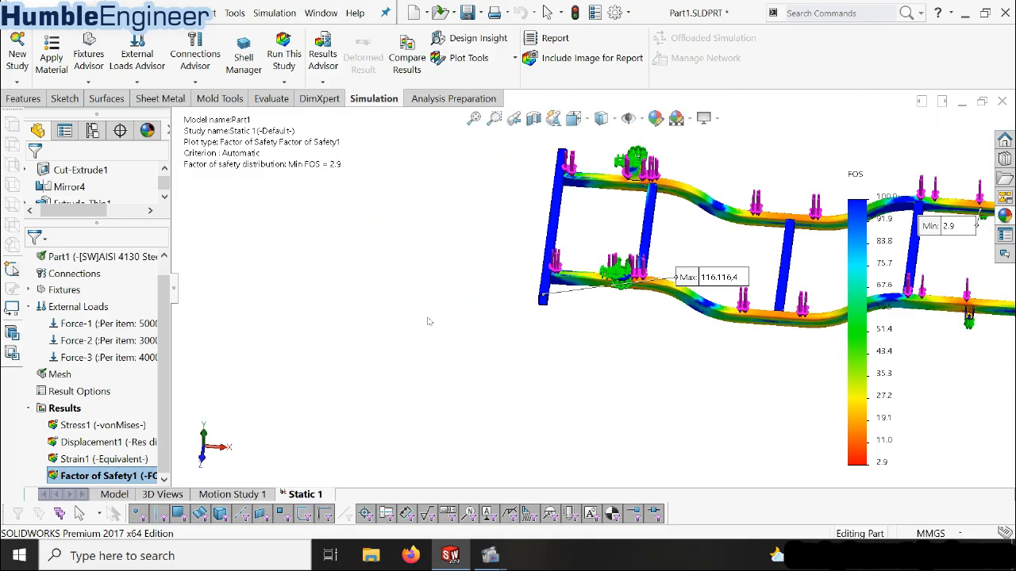
scroll(768, 262, down, 4)
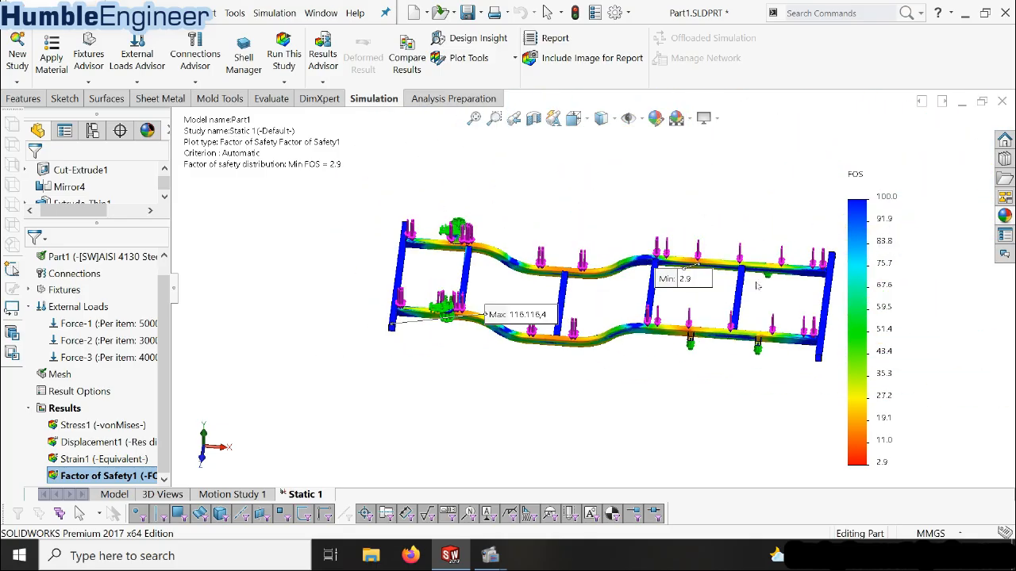
middle_drag(722, 330, 700, 317)
scroll(583, 295, up, 2)
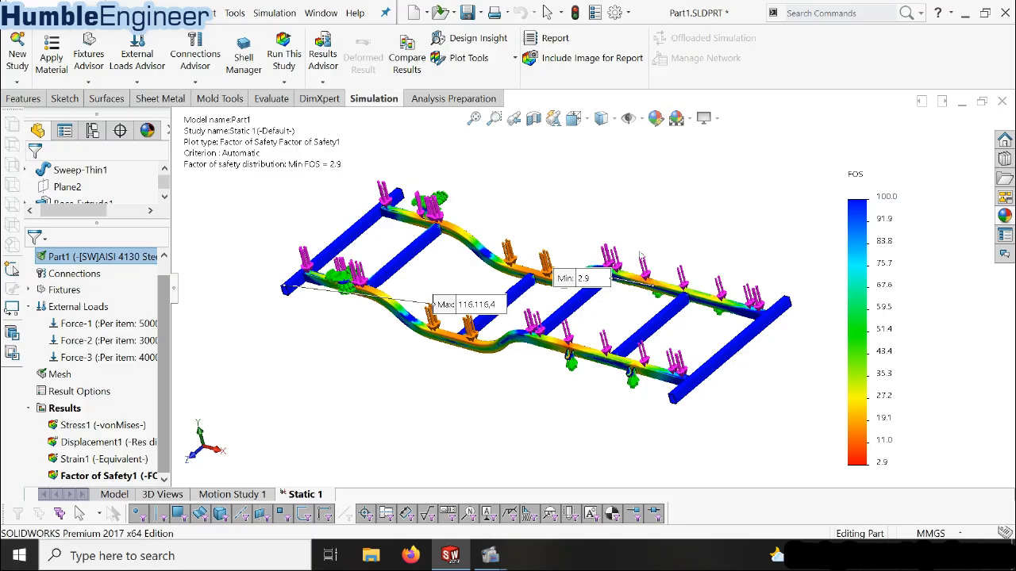
scroll(650, 248, down, 2)
mouse_move(588, 314)
middle_down()
mouse_move(632, 274)
mouse_move(621, 306)
mouse_move(577, 304)
middle_up()
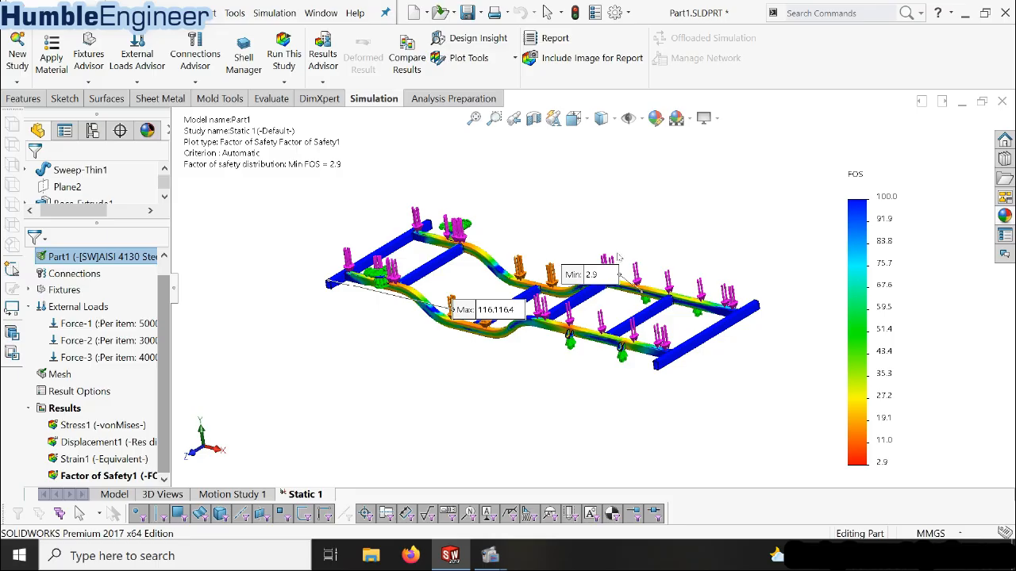
scroll(619, 257, down, 2)
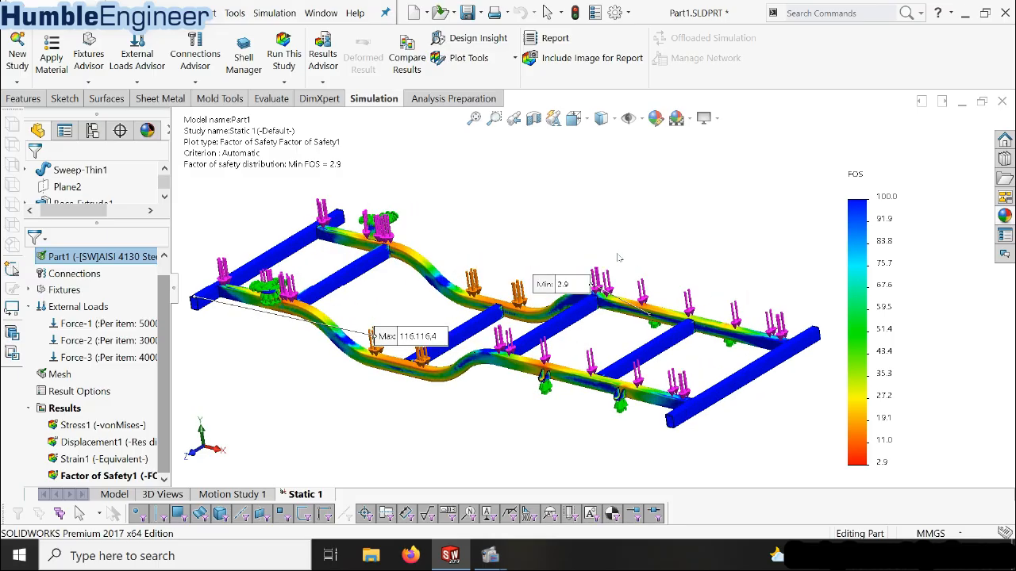